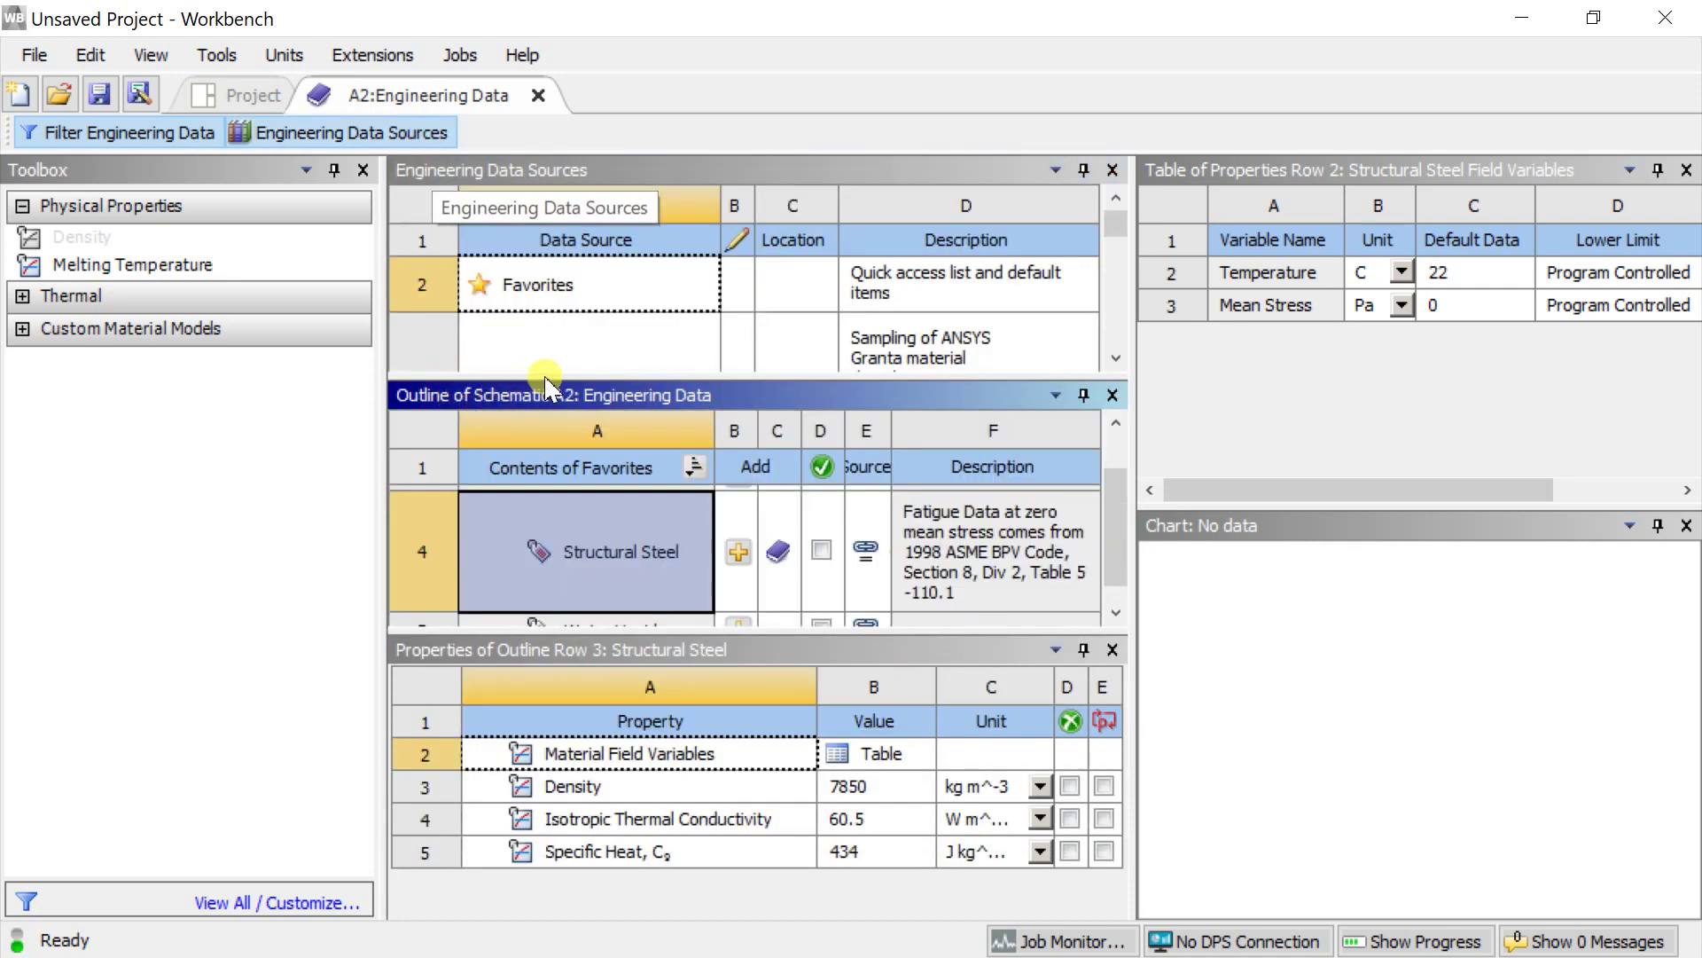
# Enlarge the engineering data sources list and select the General Materials library
pyautogui.moveTo(767, 631); pyautogui.dragTo(745, 780)
pyautogui.moveTo(780, 377); pyautogui.dragTo(789, 614)
pyautogui.scroll(-2, 736, 448)
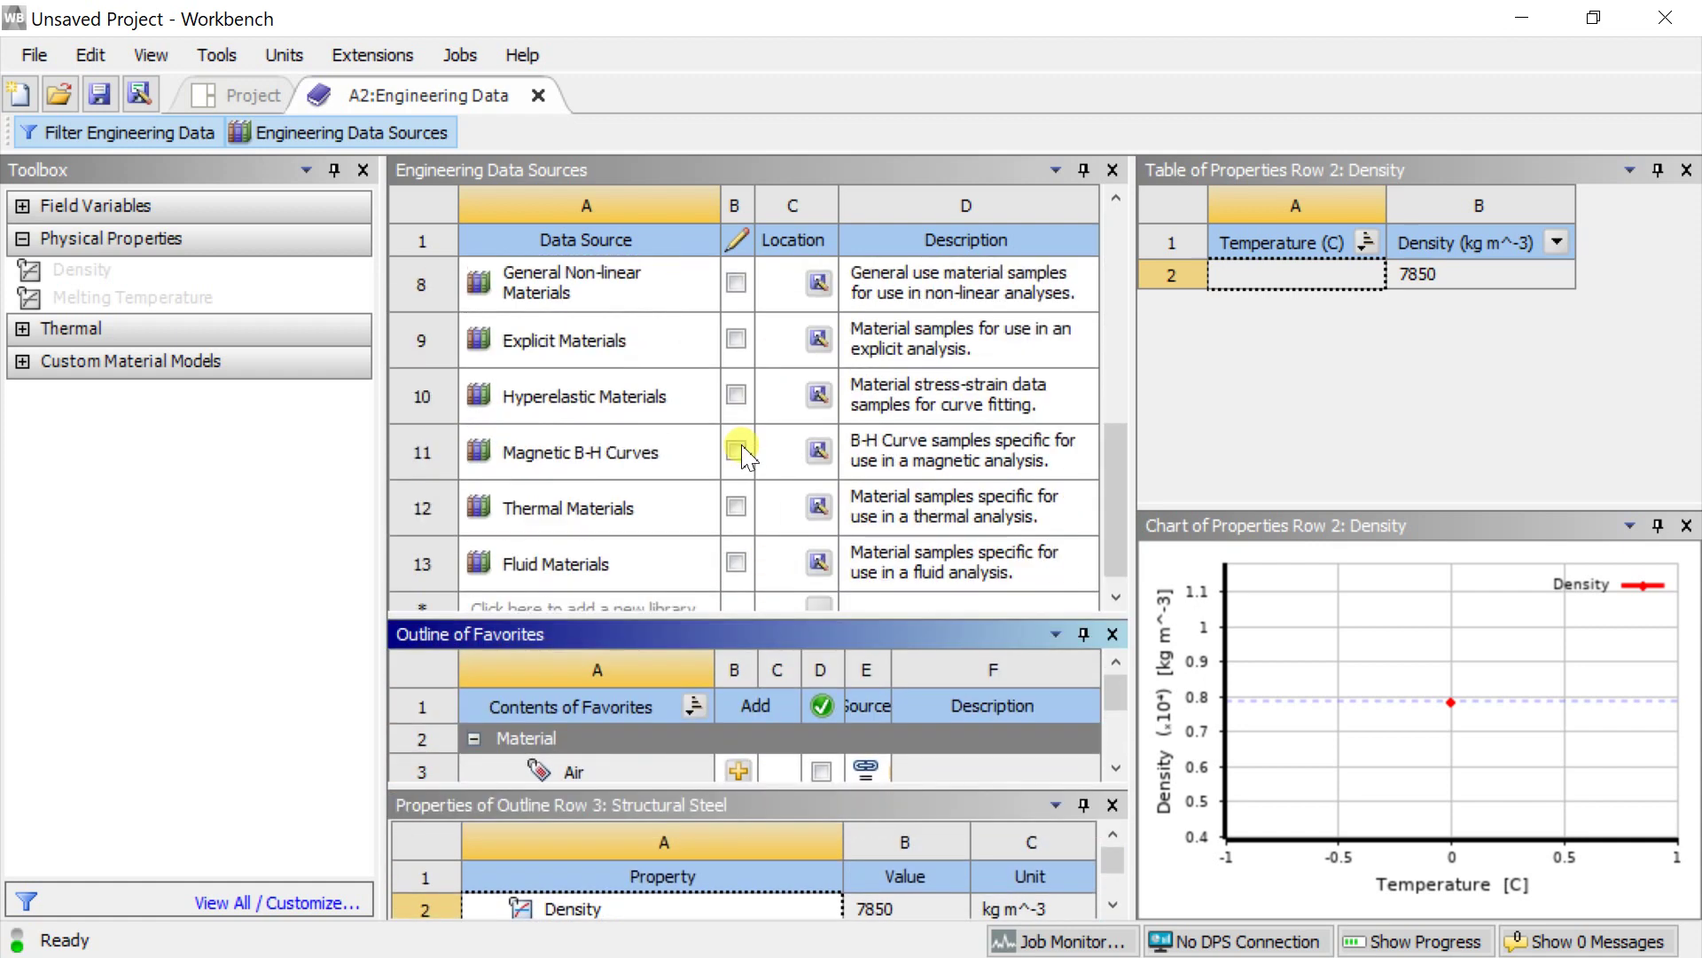
pyautogui.scroll(1, 749, 457)
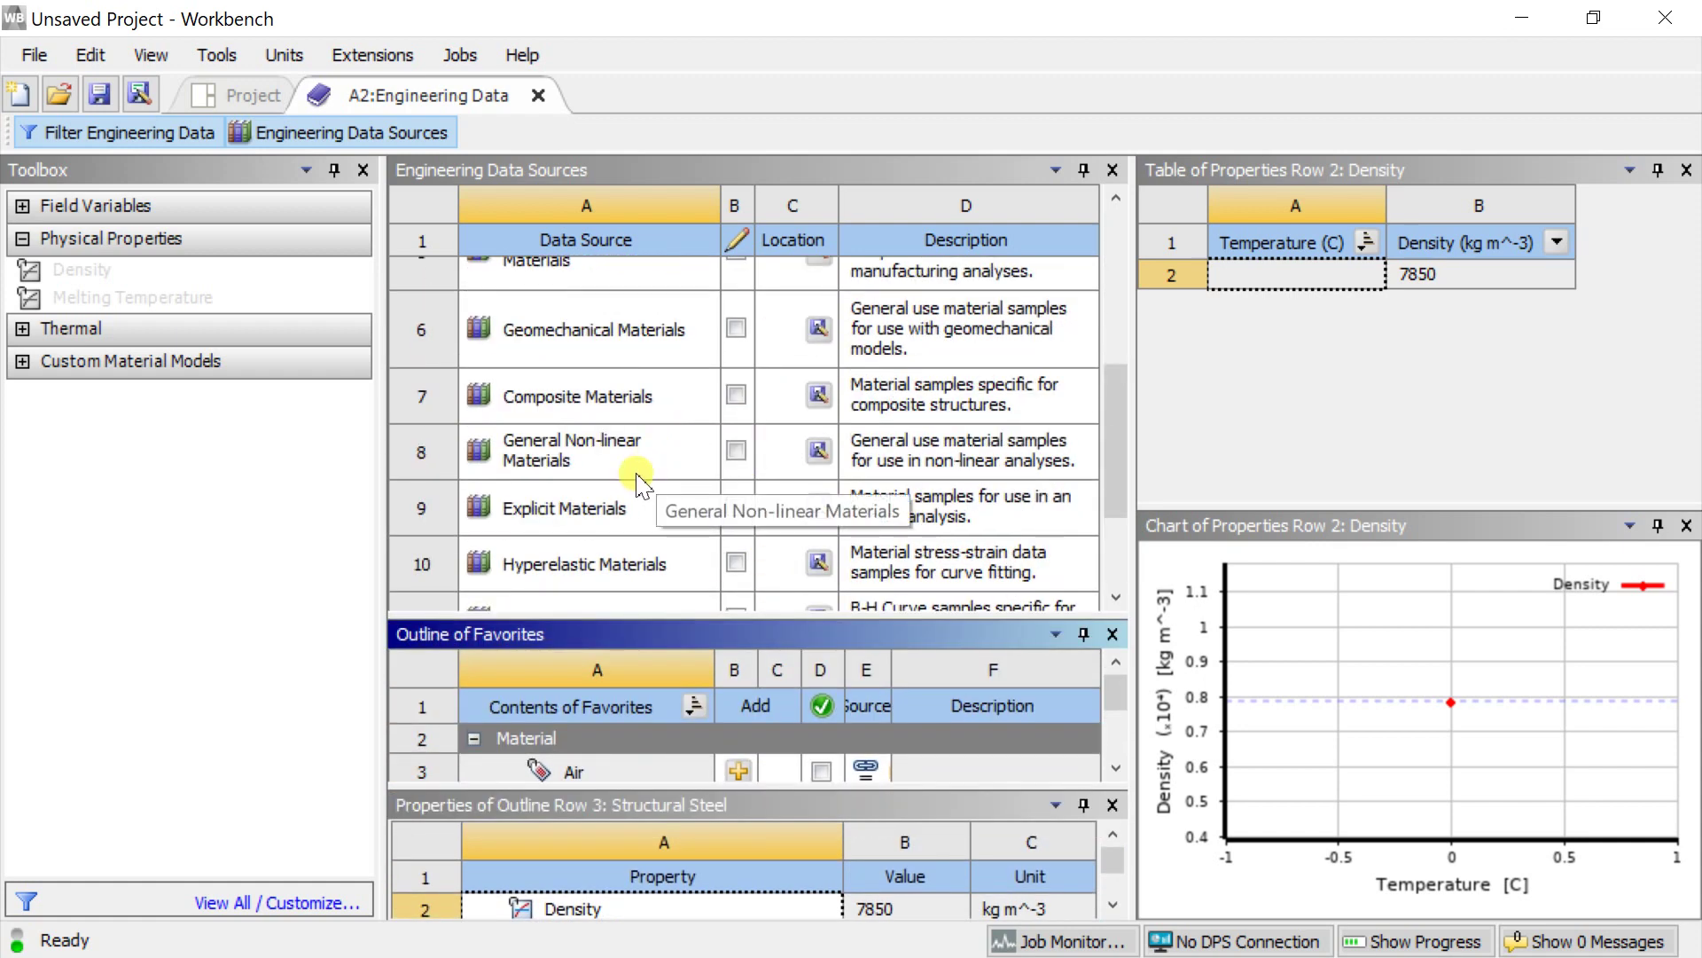
pyautogui.scroll(2, 654, 452)
pyautogui.click(608, 395)
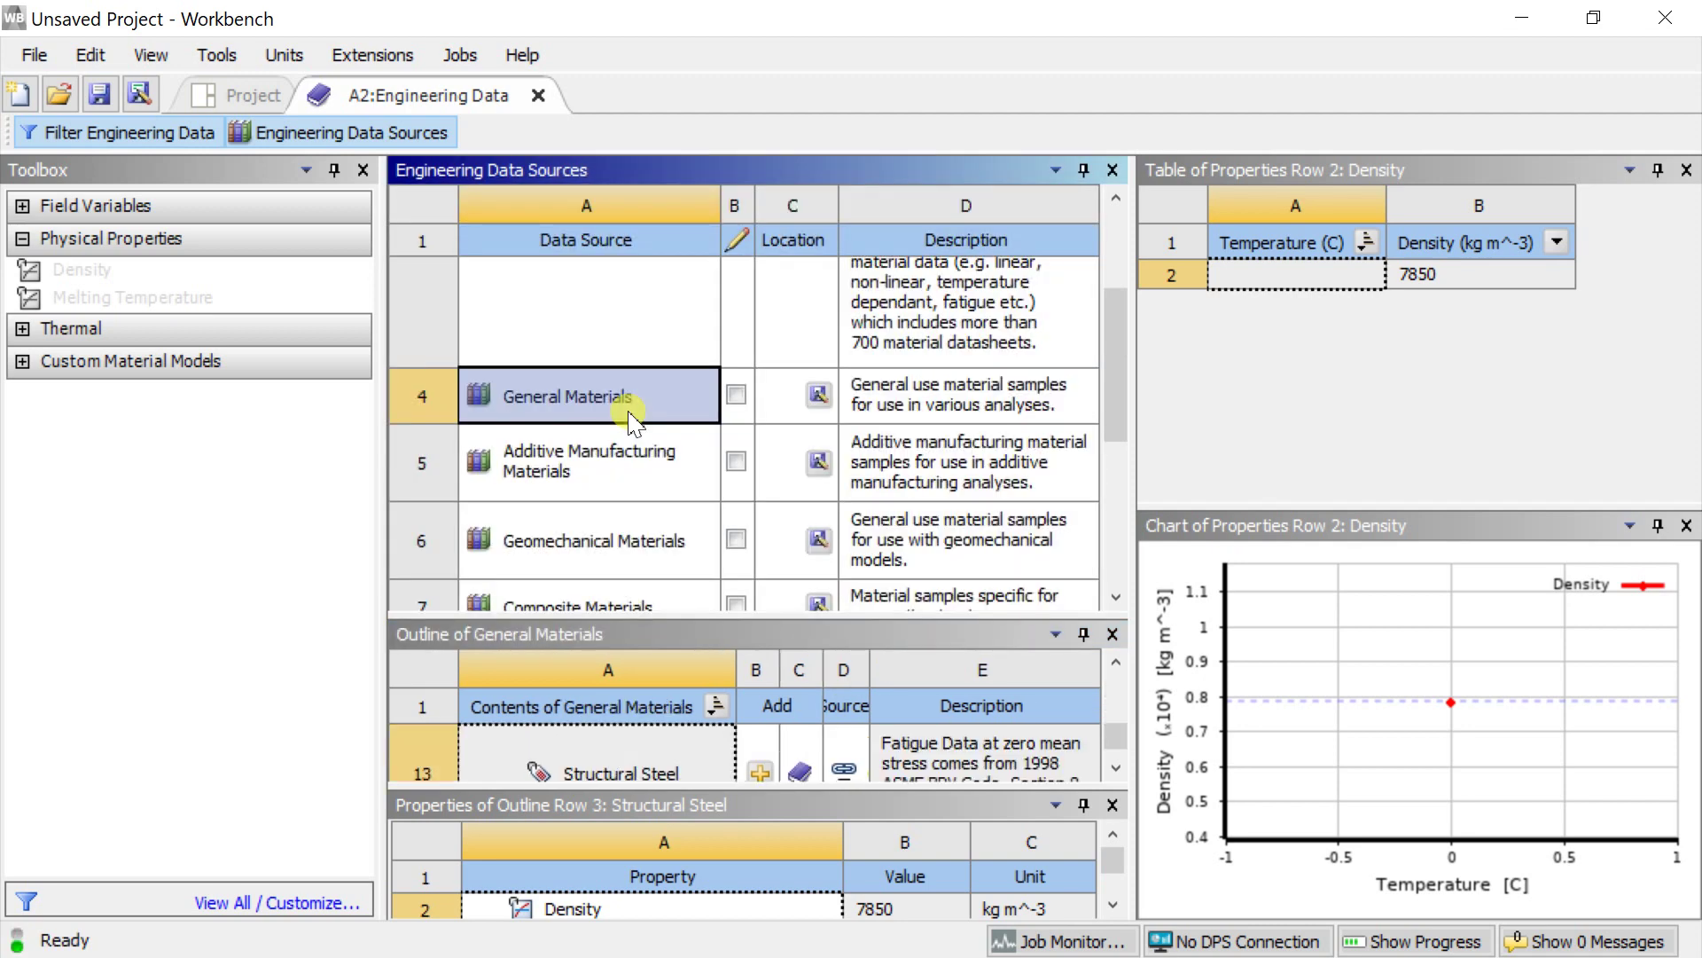
# Add Copper Alloy from the General Materials library to the project's engineering data
pyautogui.moveTo(536, 618); pyautogui.dragTo(562, 346)
pyautogui.scroll(1, 603, 660)
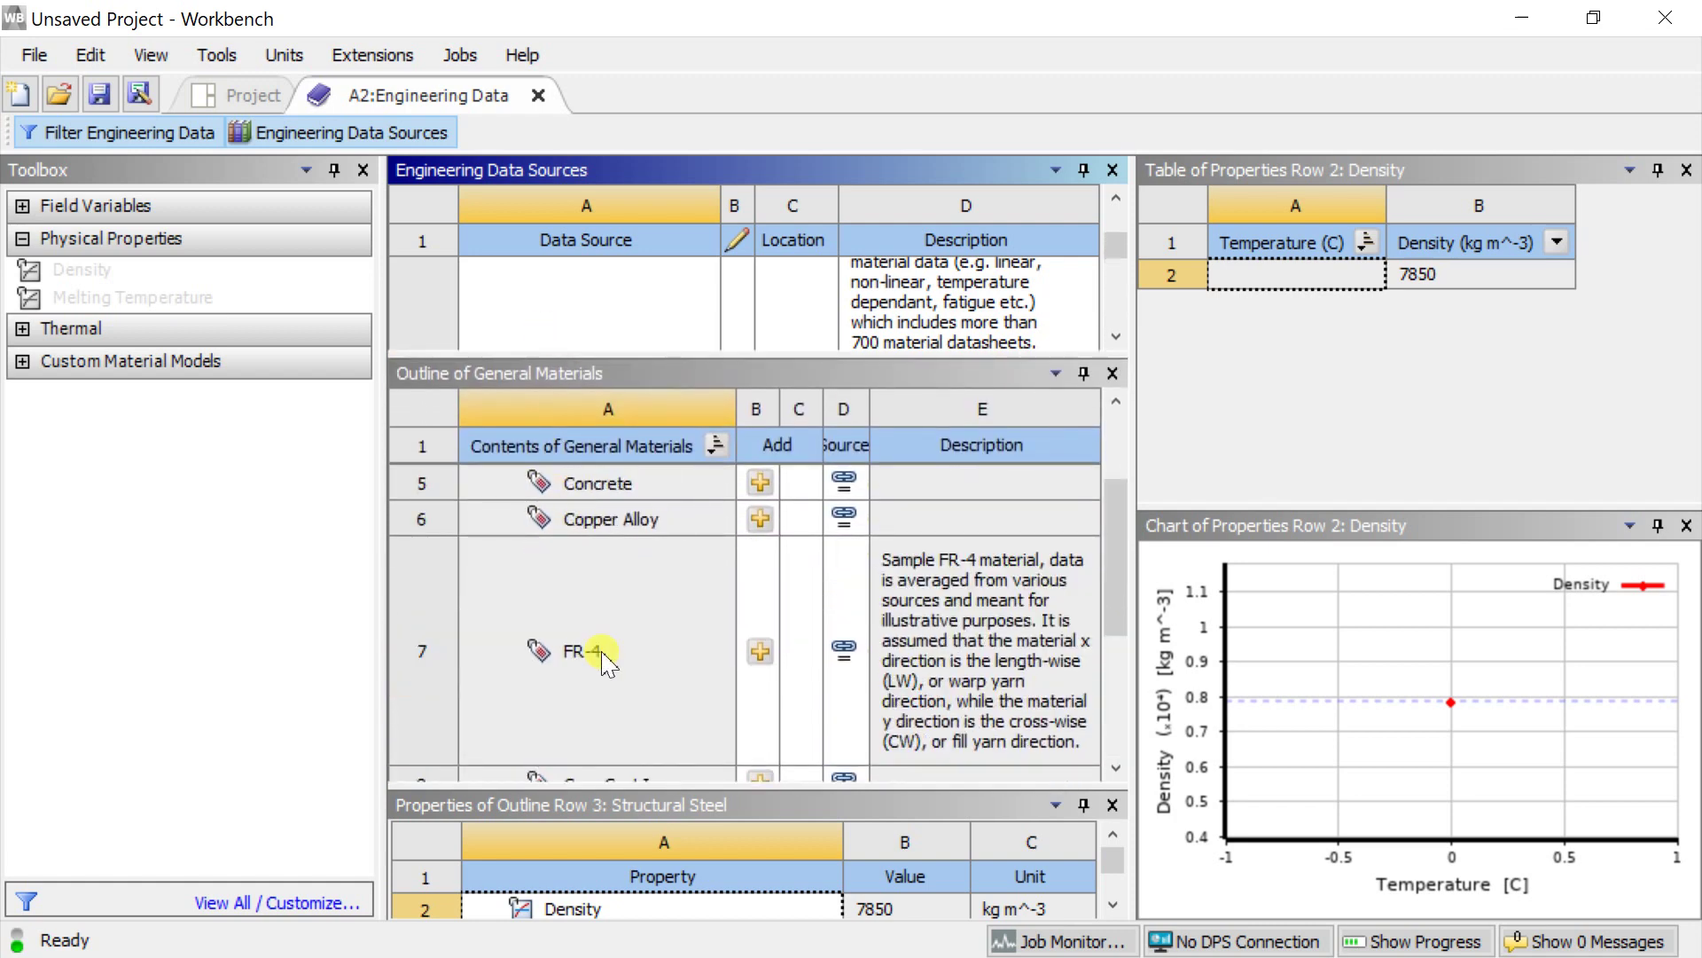
pyautogui.click(633, 525)
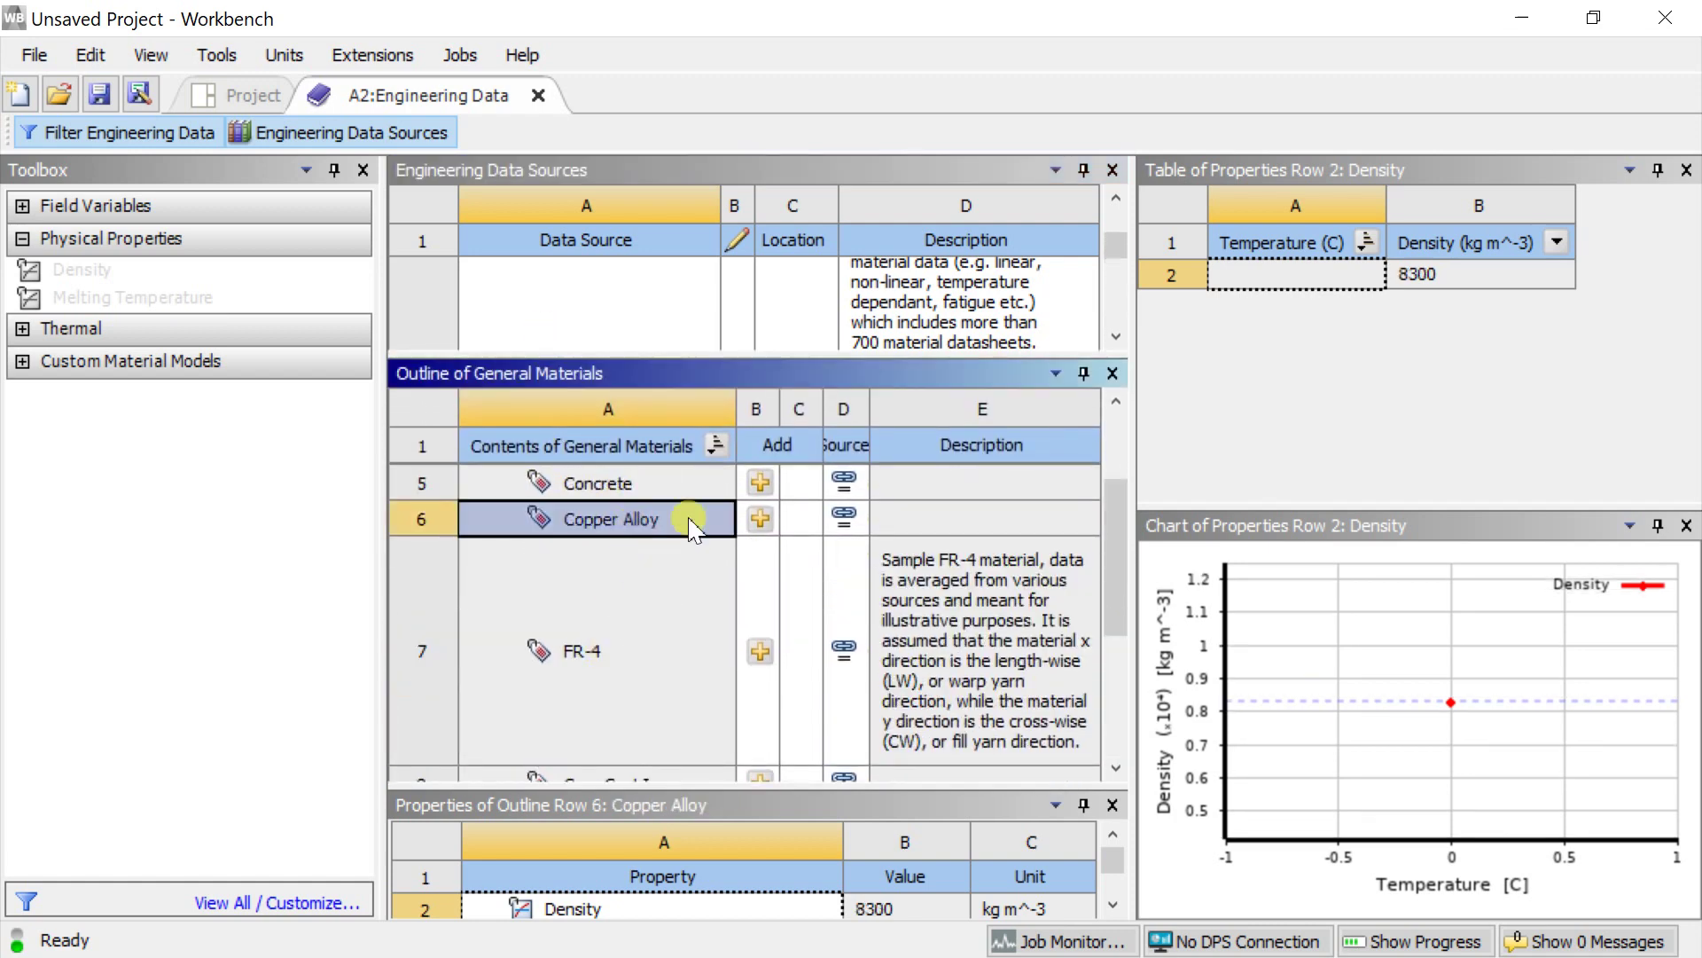
pyautogui.click(760, 519)
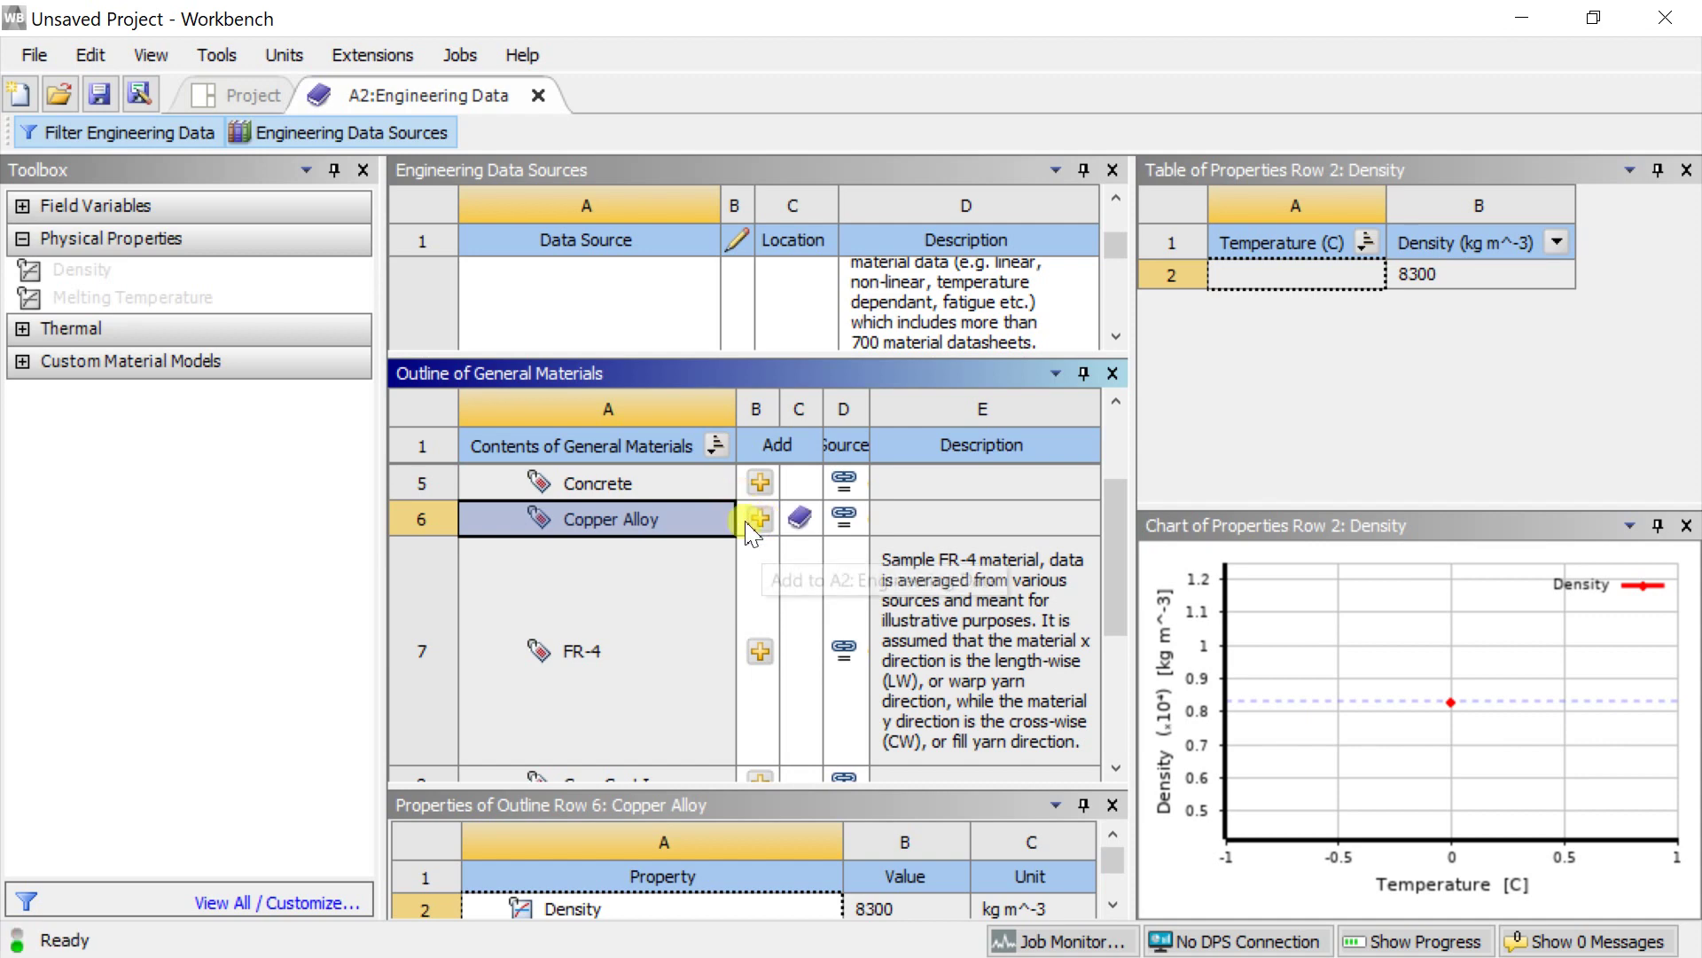
# Leave the engineering data sources and make Copper Alloy the default solid material for the model
pyautogui.click(452, 144)
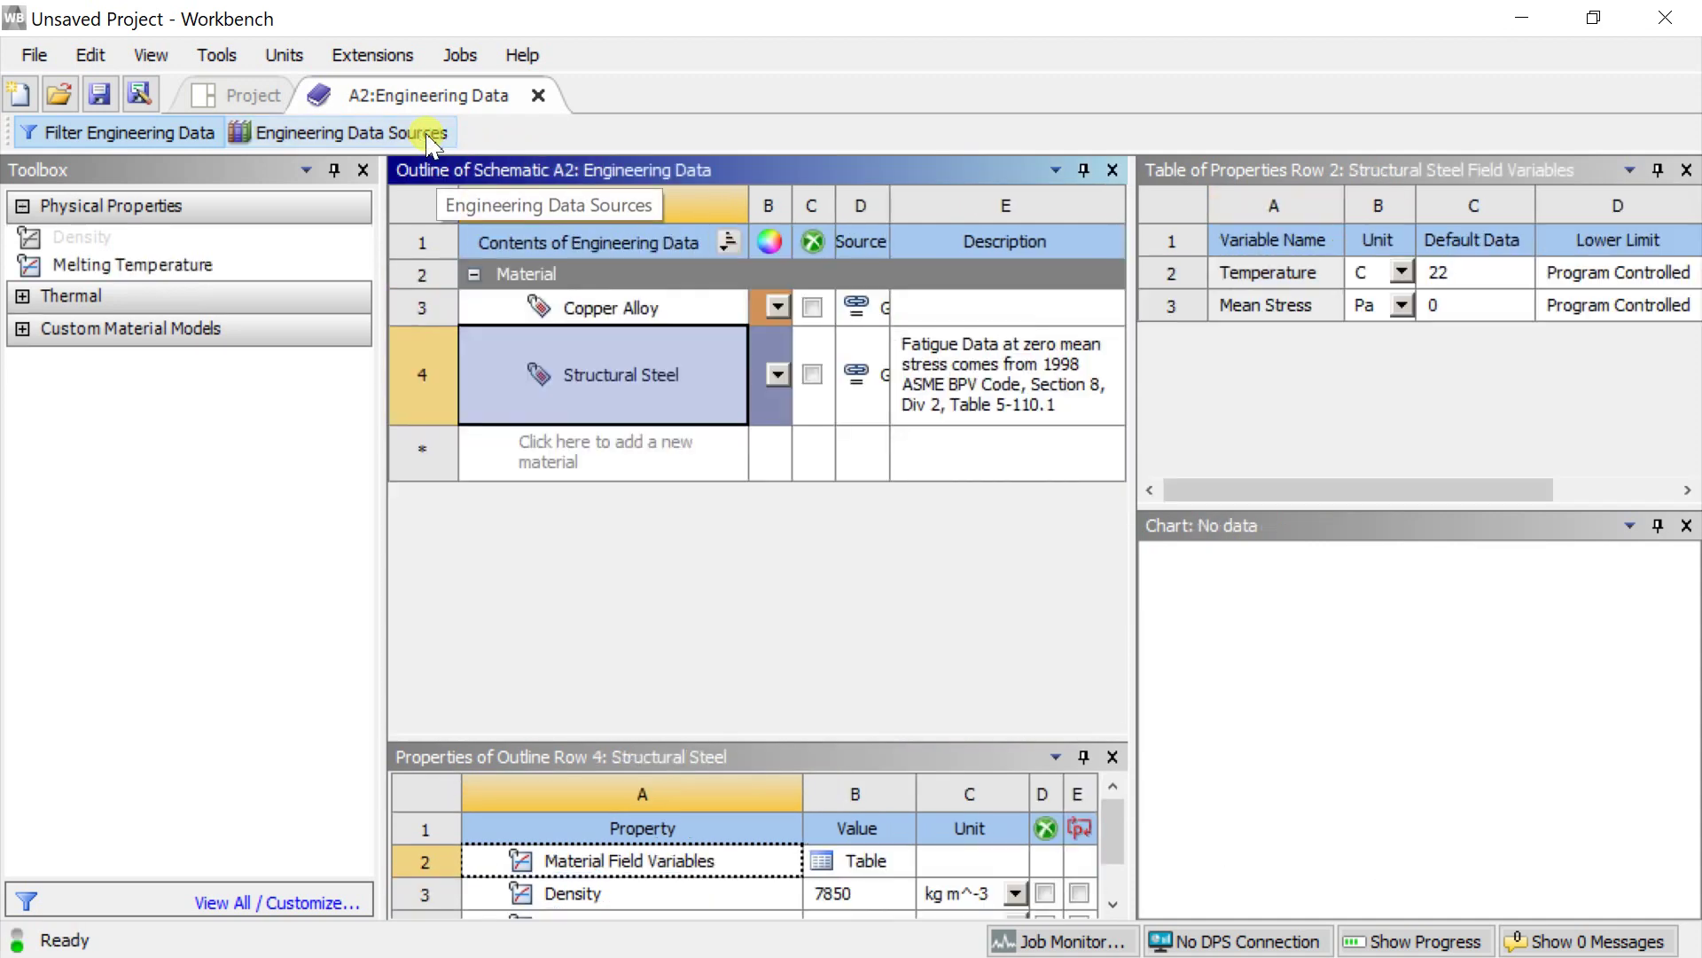
pyautogui.click(626, 318)
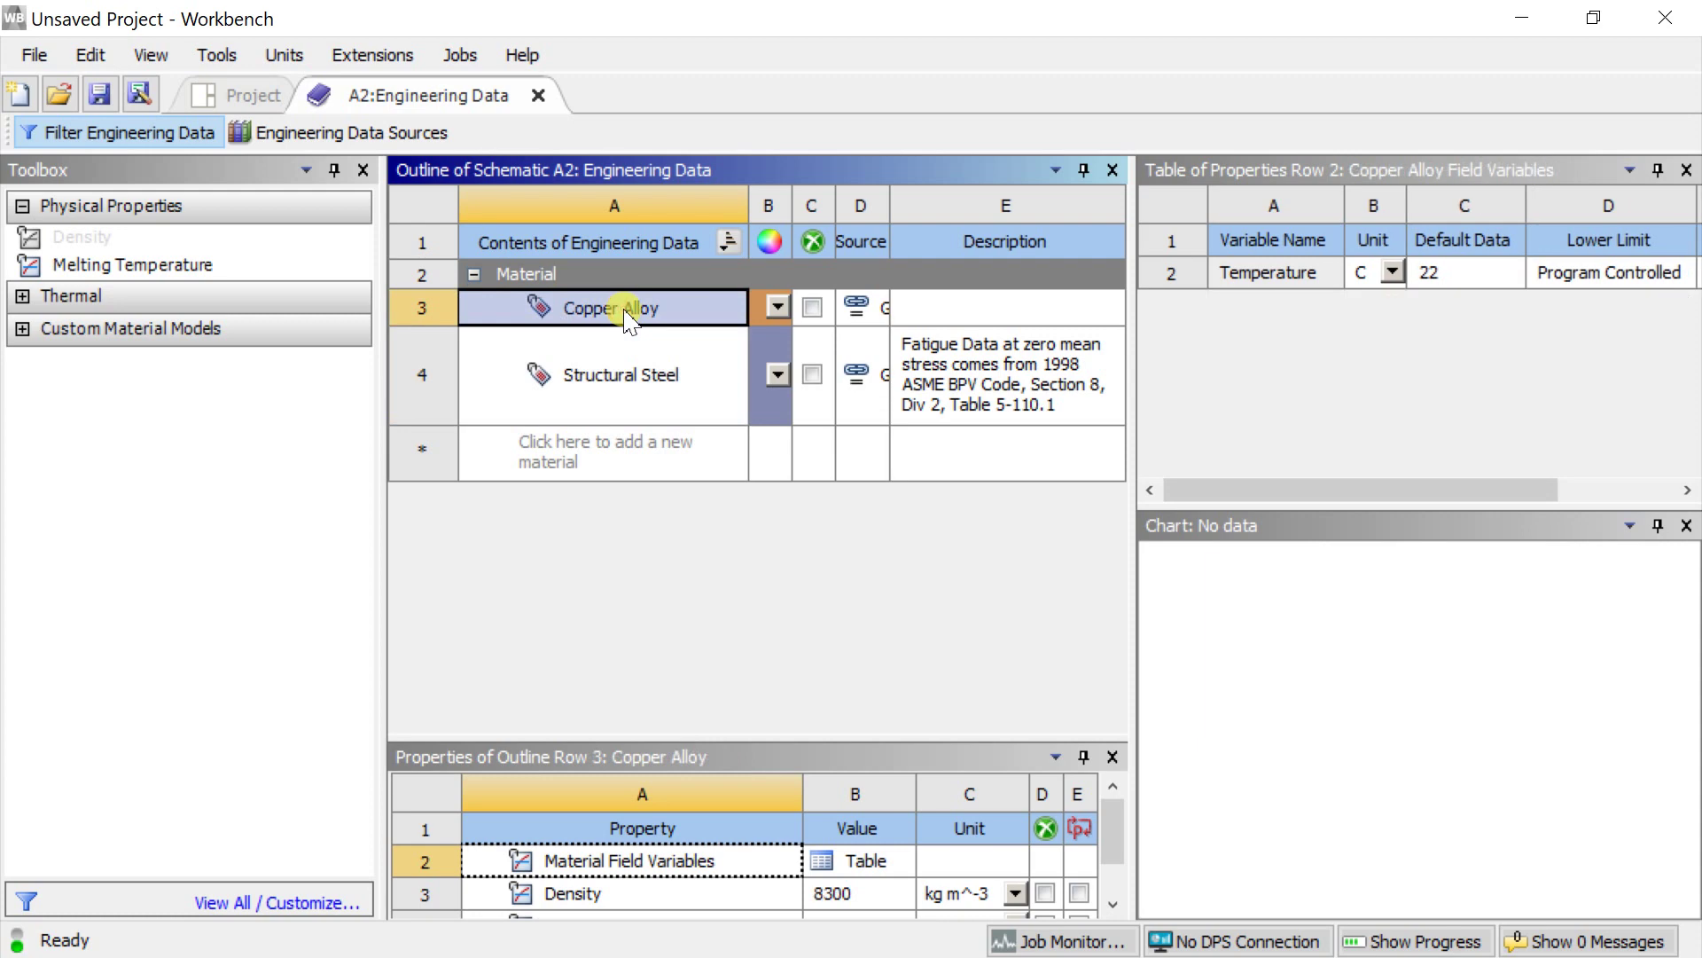
pyautogui.rightClick(626, 317)
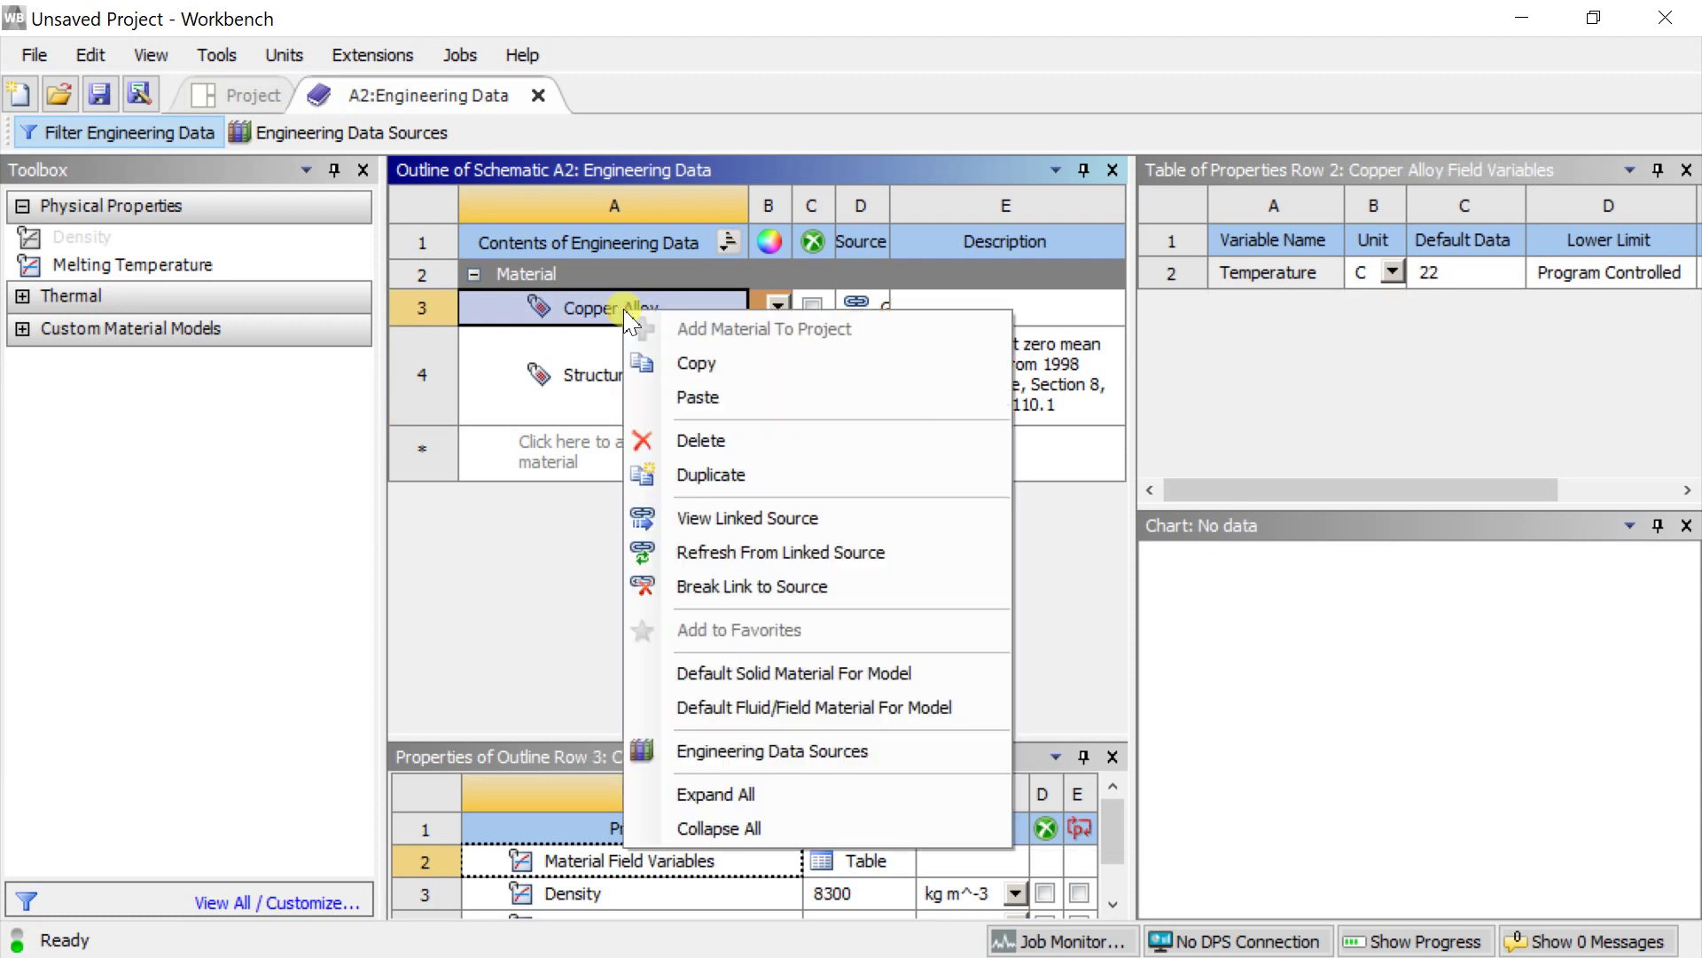
pyautogui.click(688, 674)
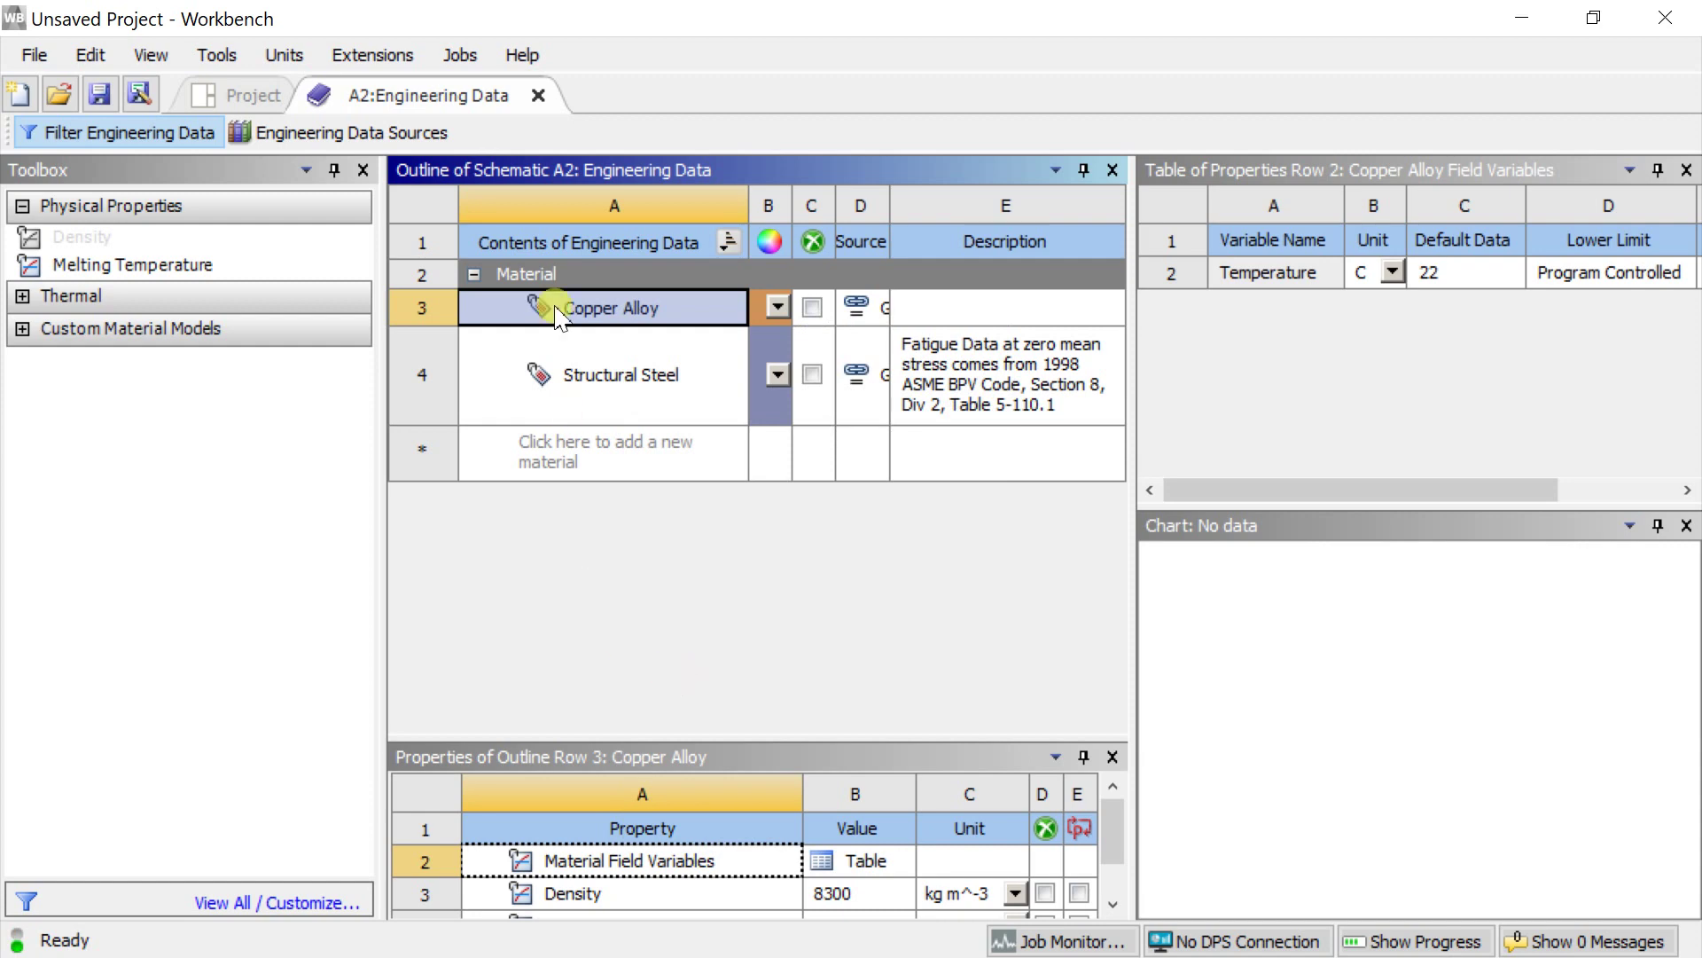
# Close the engineering data and open the Transient Thermal system's geometry in DesignModeler
pyautogui.click(537, 95)
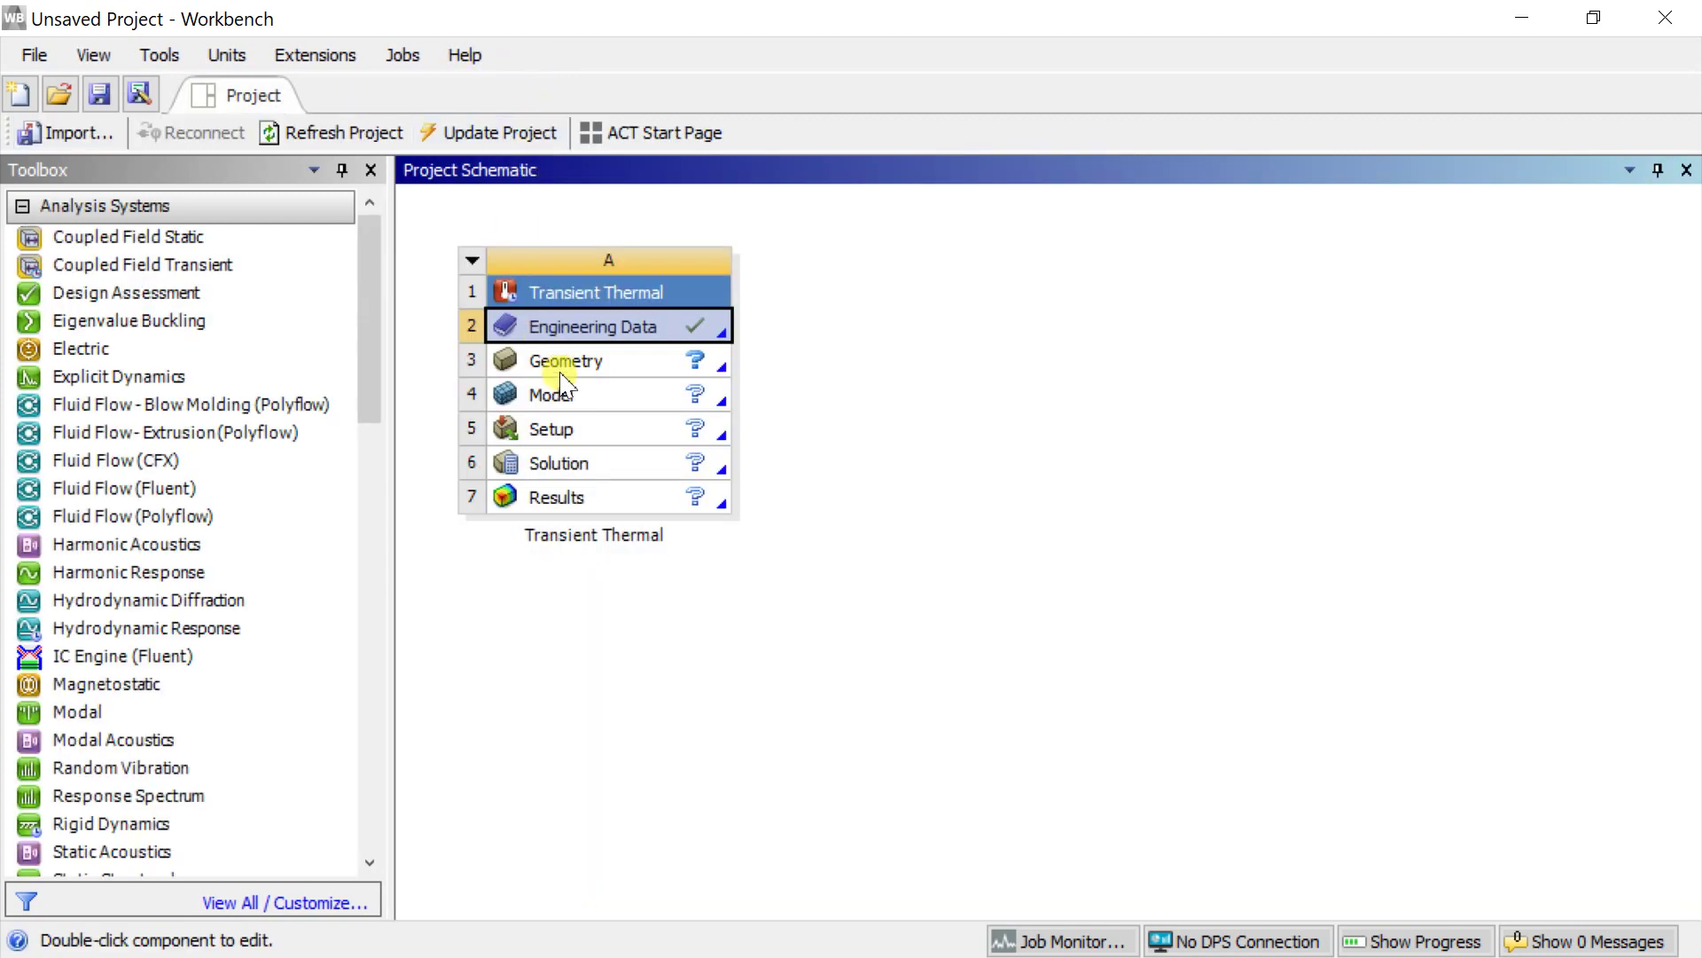
pyautogui.click(561, 366)
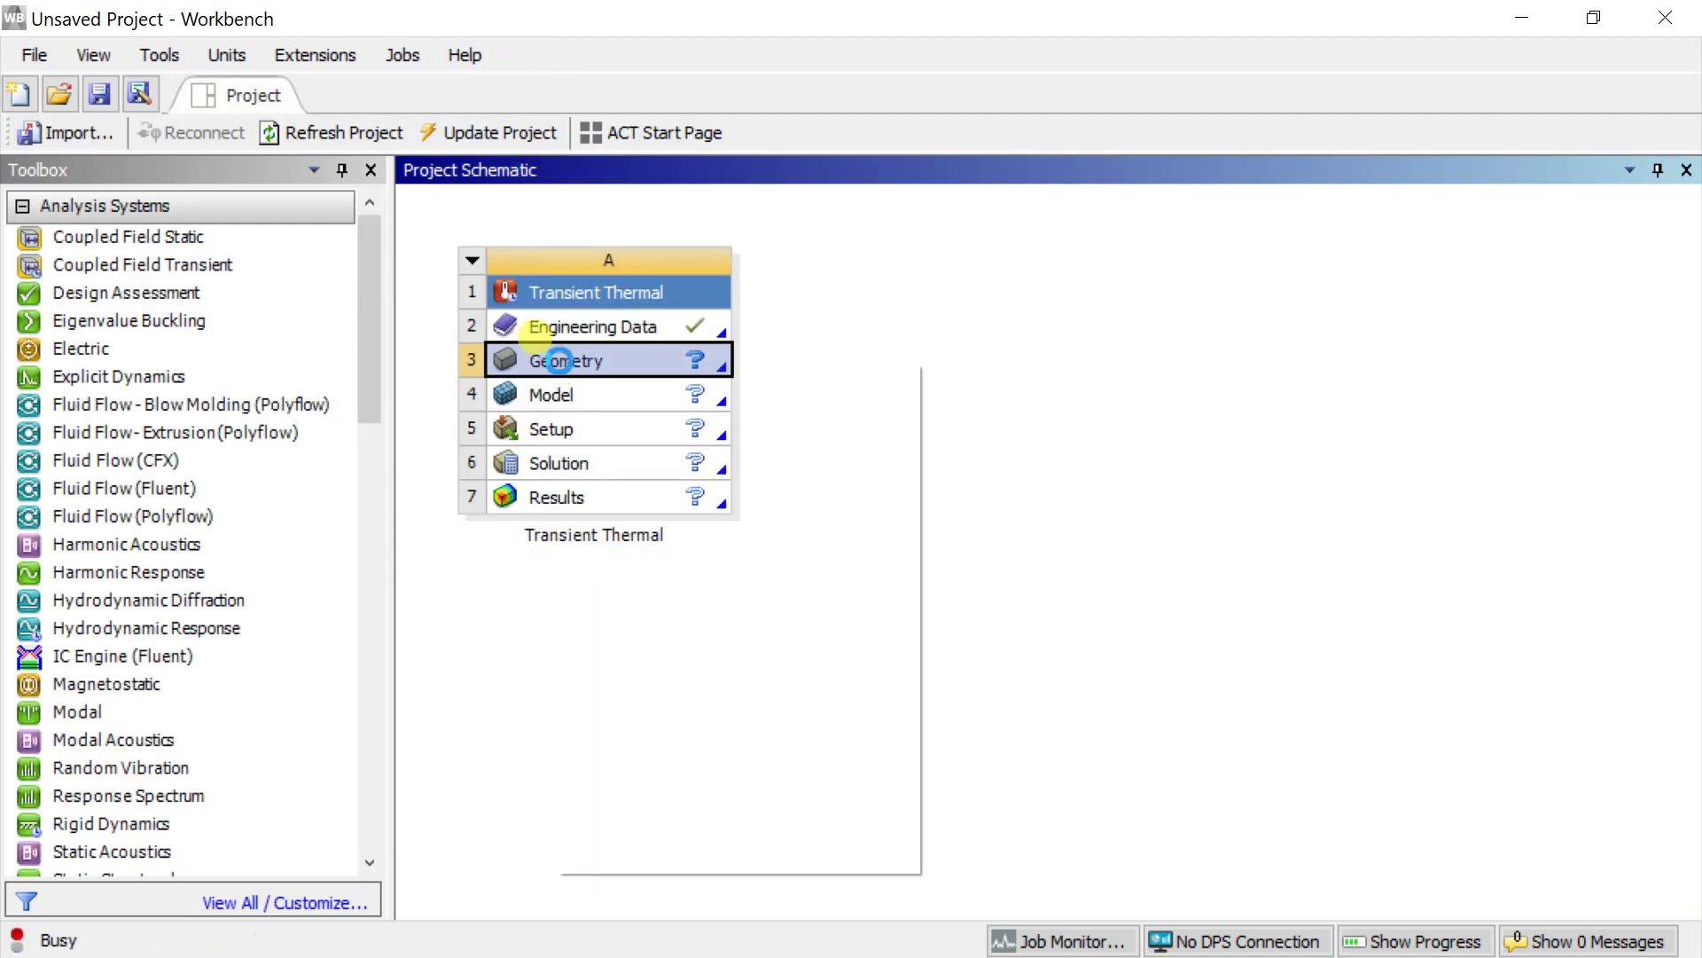
pyautogui.rightClick(560, 364)
pyautogui.click(633, 420)
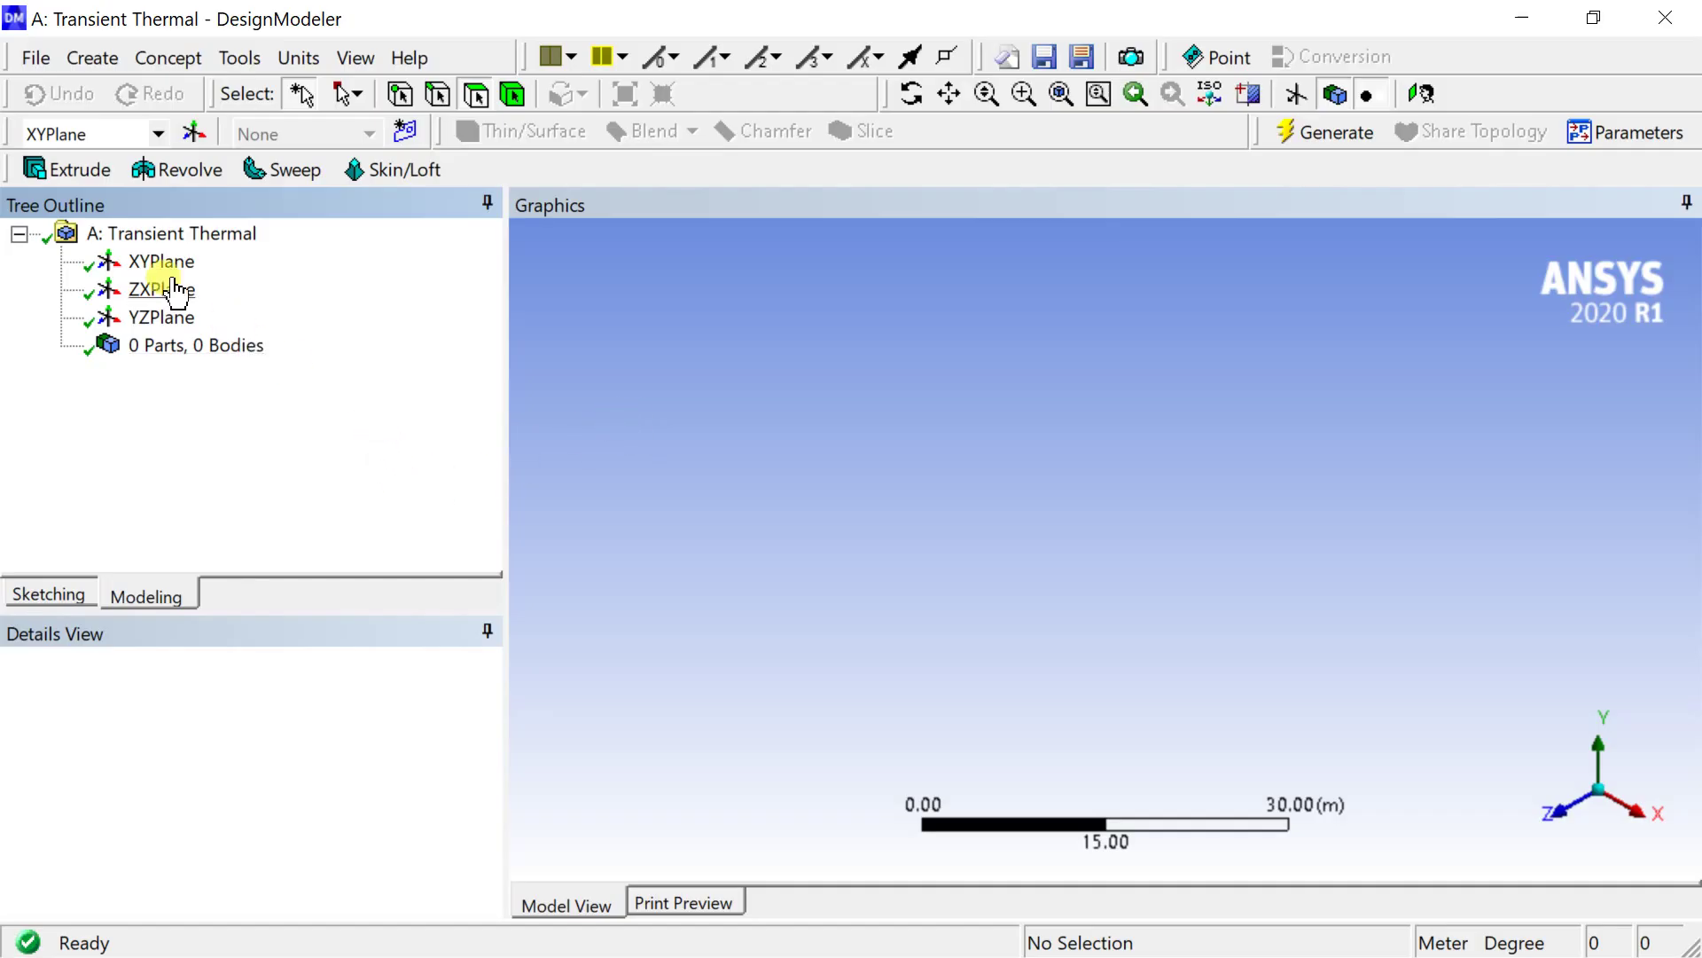
# Select the XY plane, view it face-on, and set the length unit to millimetres
pyautogui.click(166, 263)
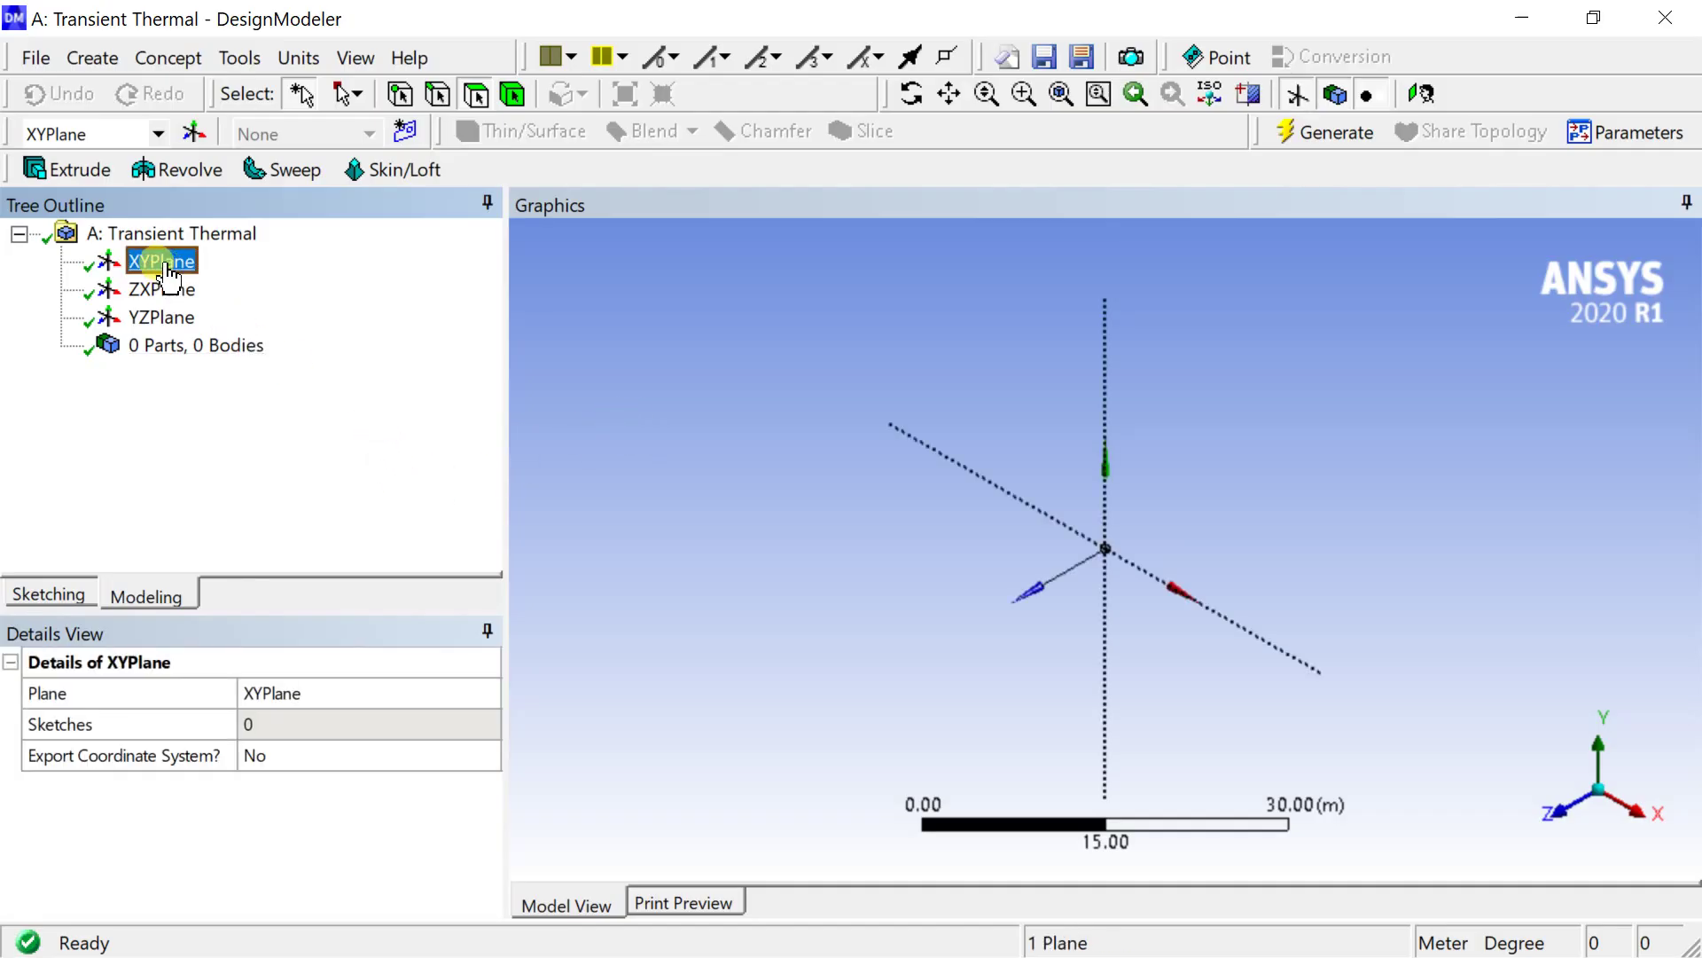
pyautogui.click(1581, 815)
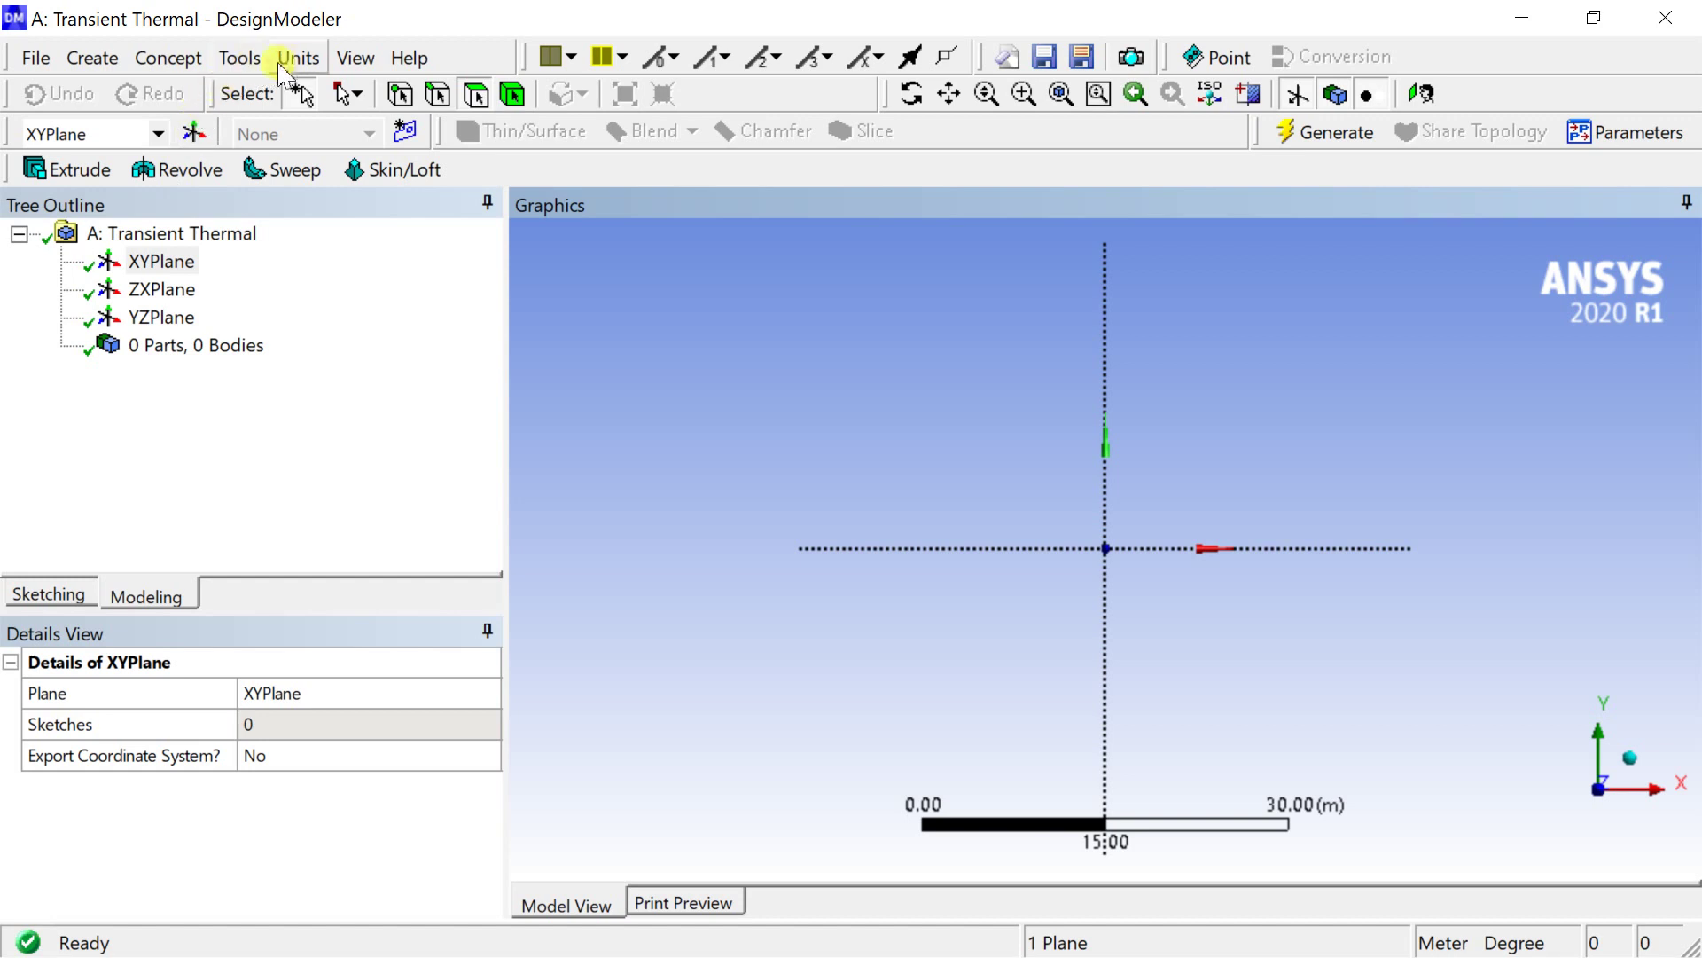
pyautogui.click(295, 60)
pyautogui.click(337, 157)
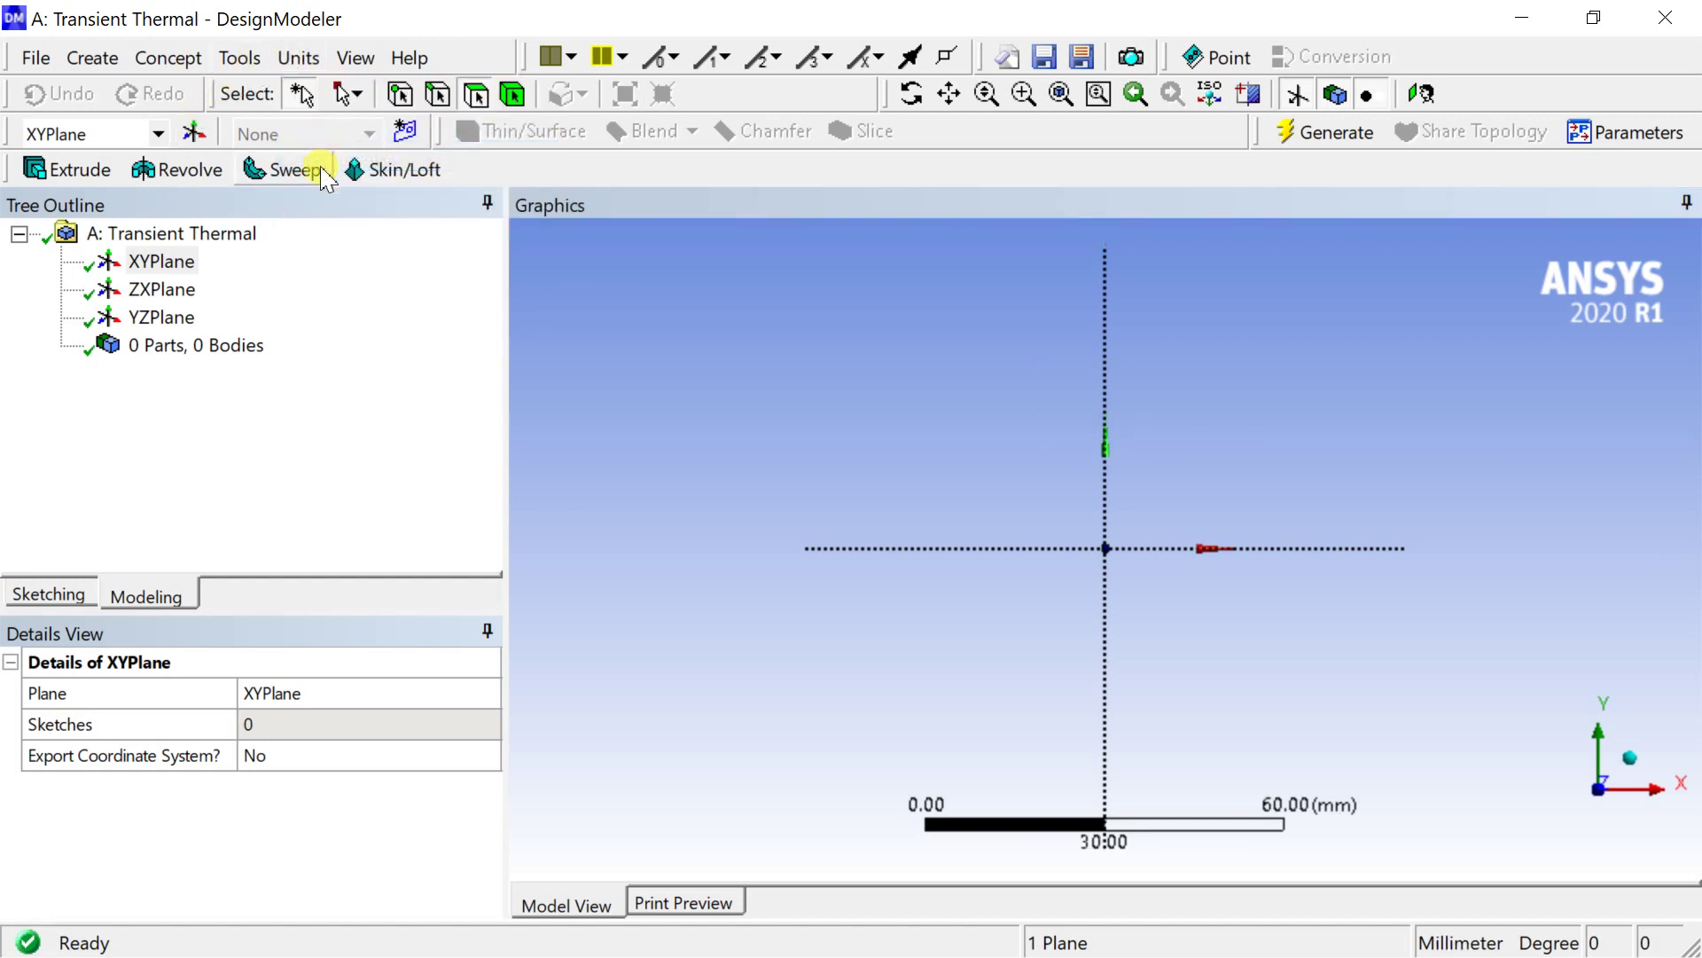
# Sketch two concentric six-sided polygons centred on the XY plane's origin with vertices on the vertical axis, the outer one with sides about 31 mm
pyautogui.click(51, 596)
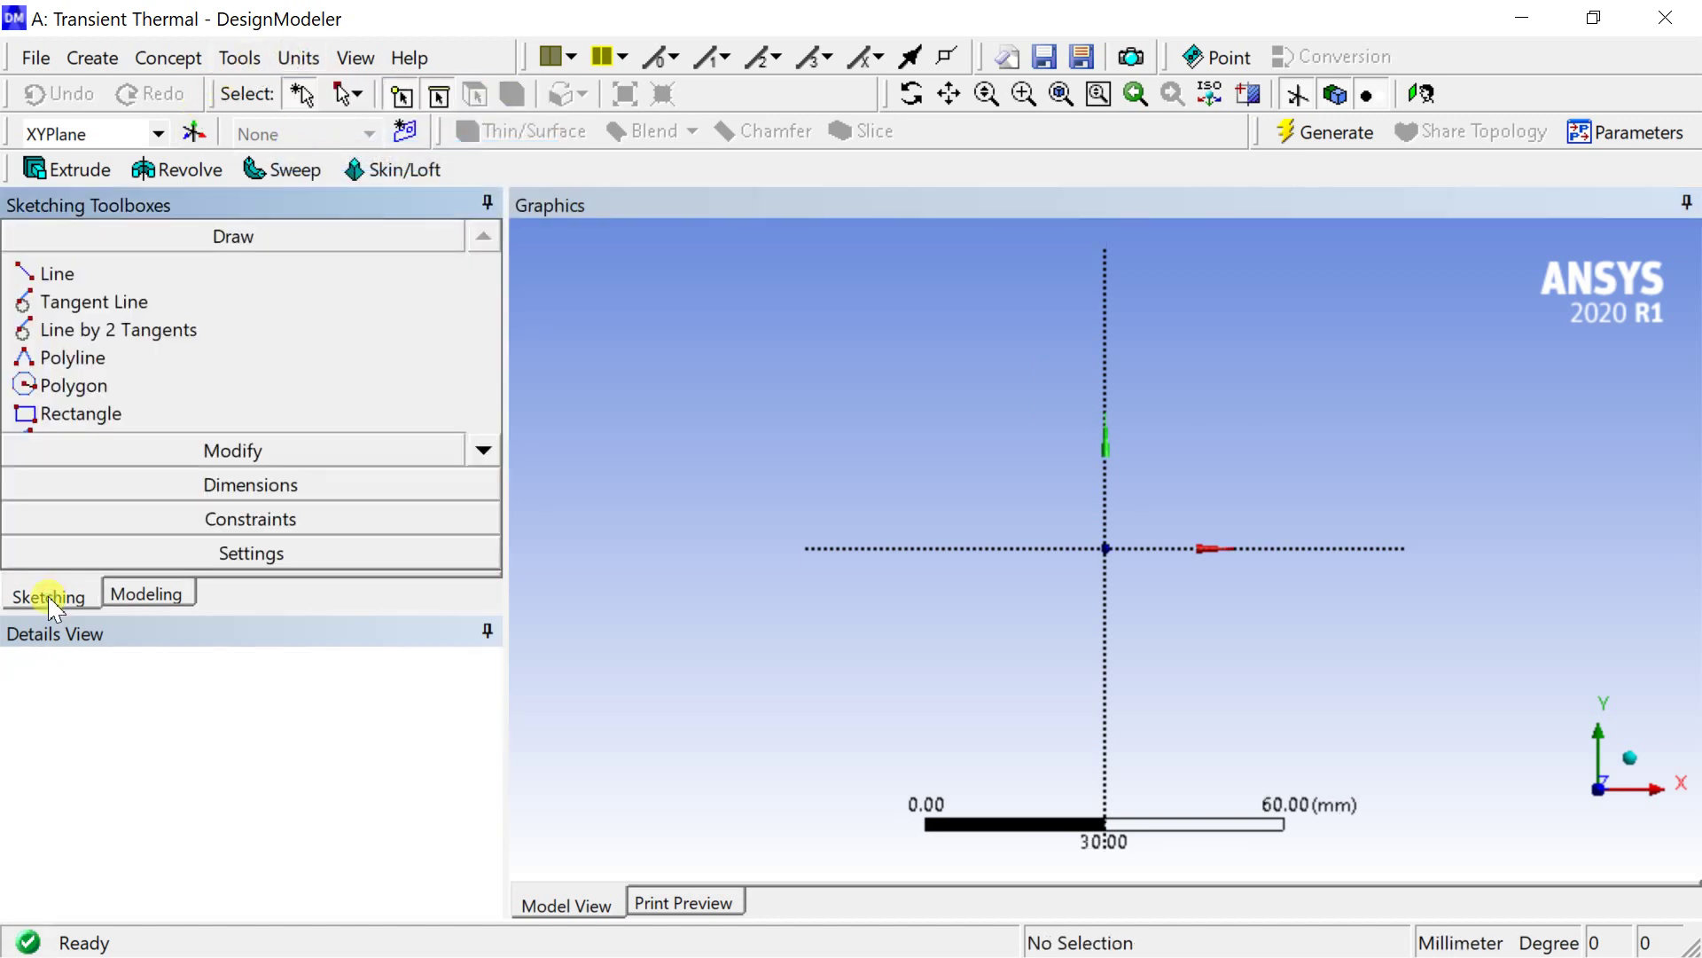
pyautogui.click(74, 387)
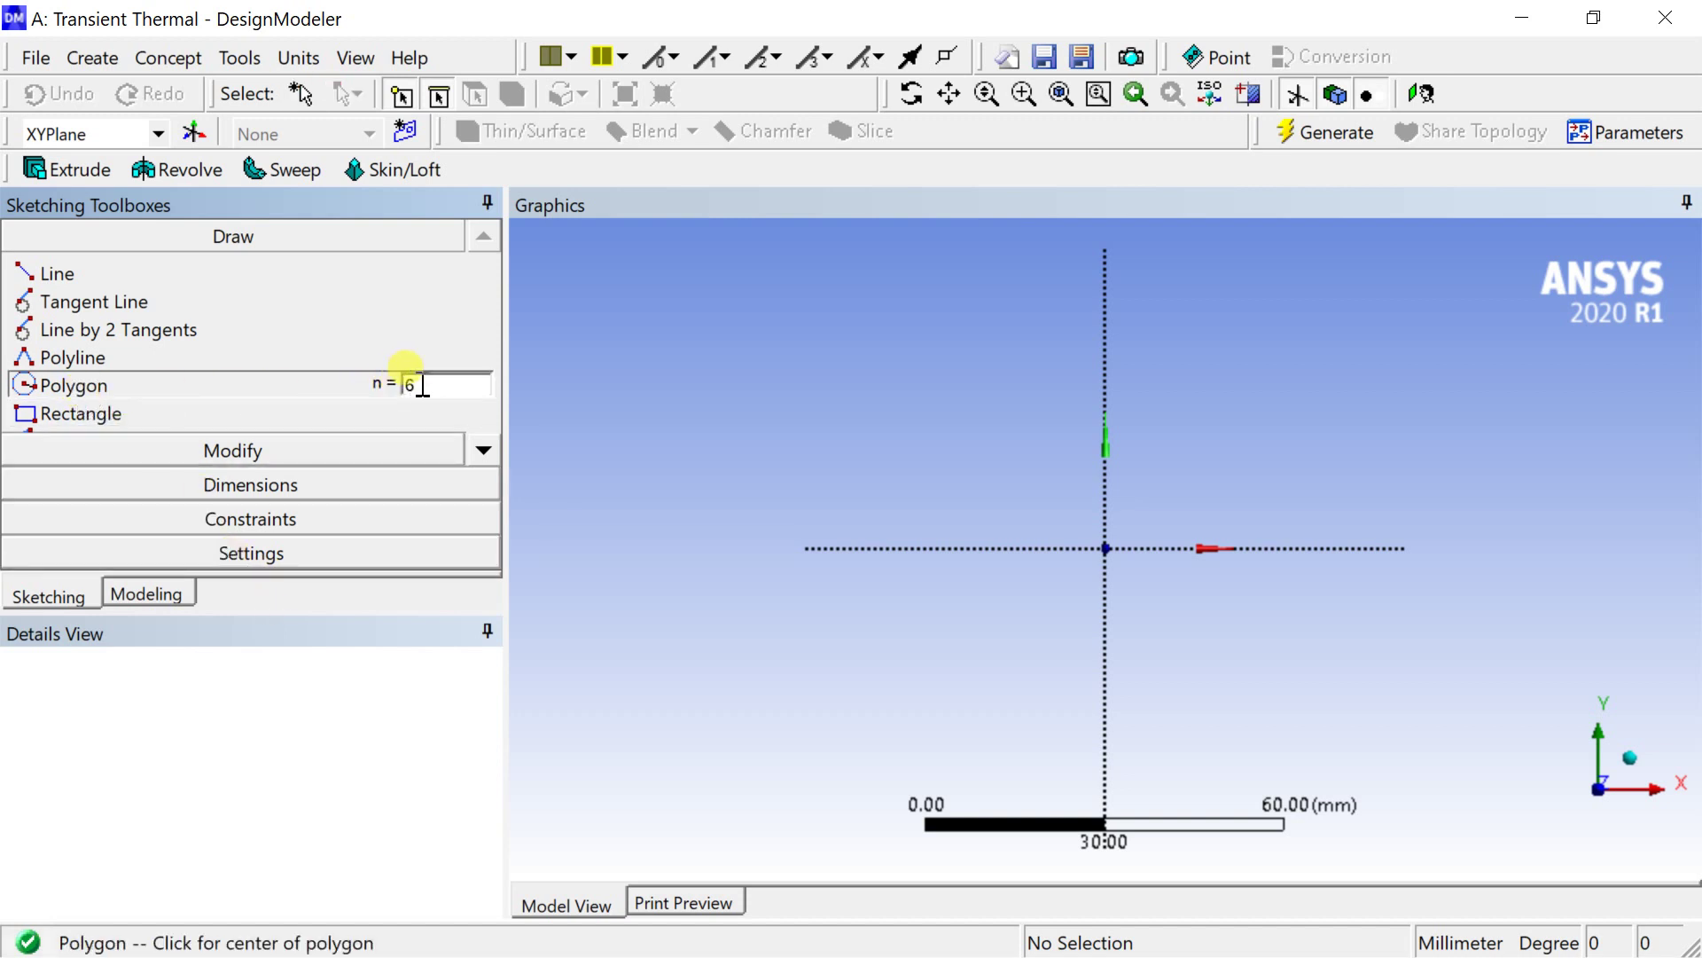
pyautogui.click(1103, 548)
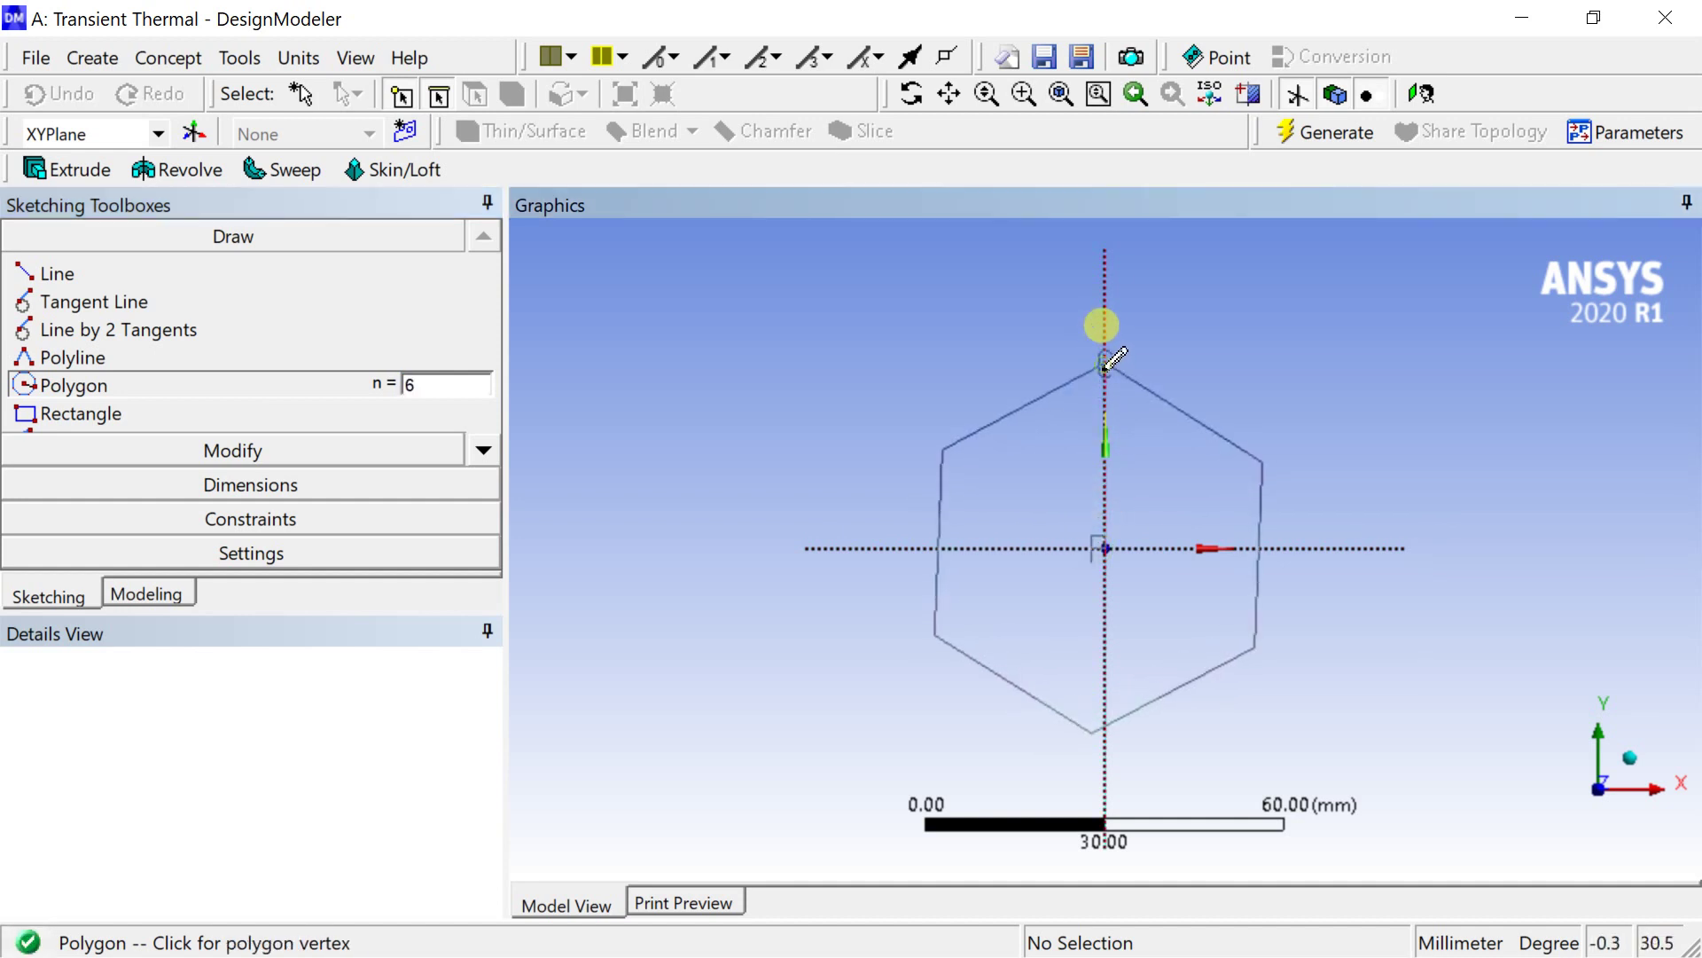
pyautogui.click(1104, 363)
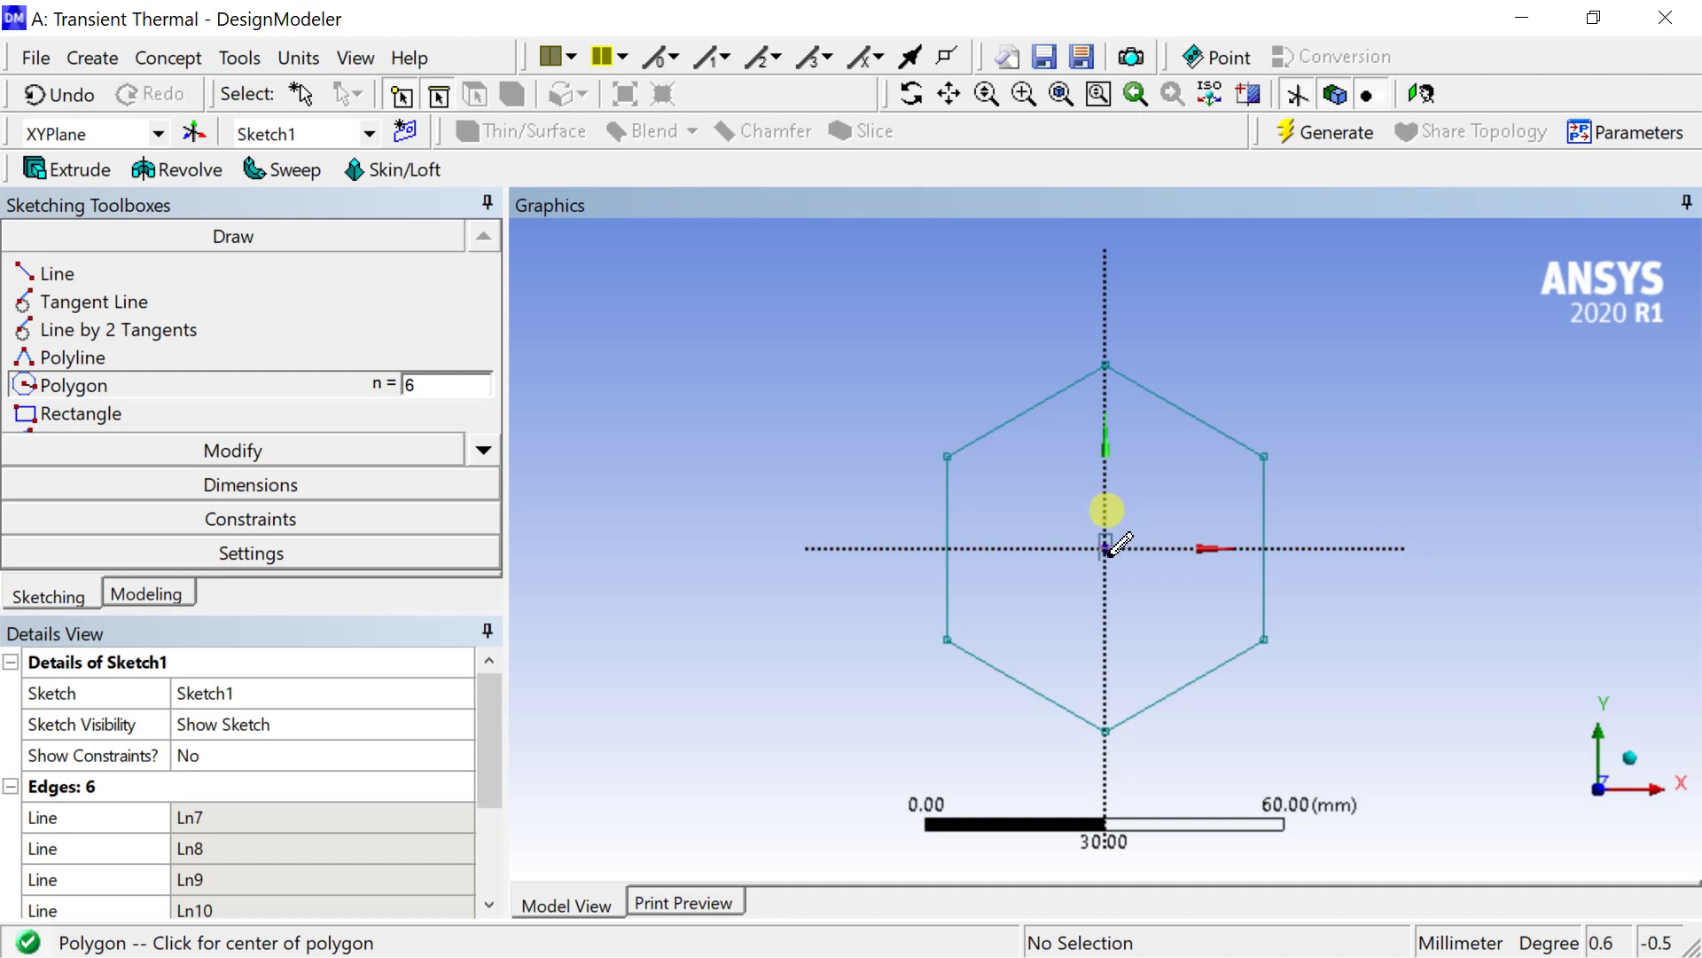
pyautogui.click(1105, 432)
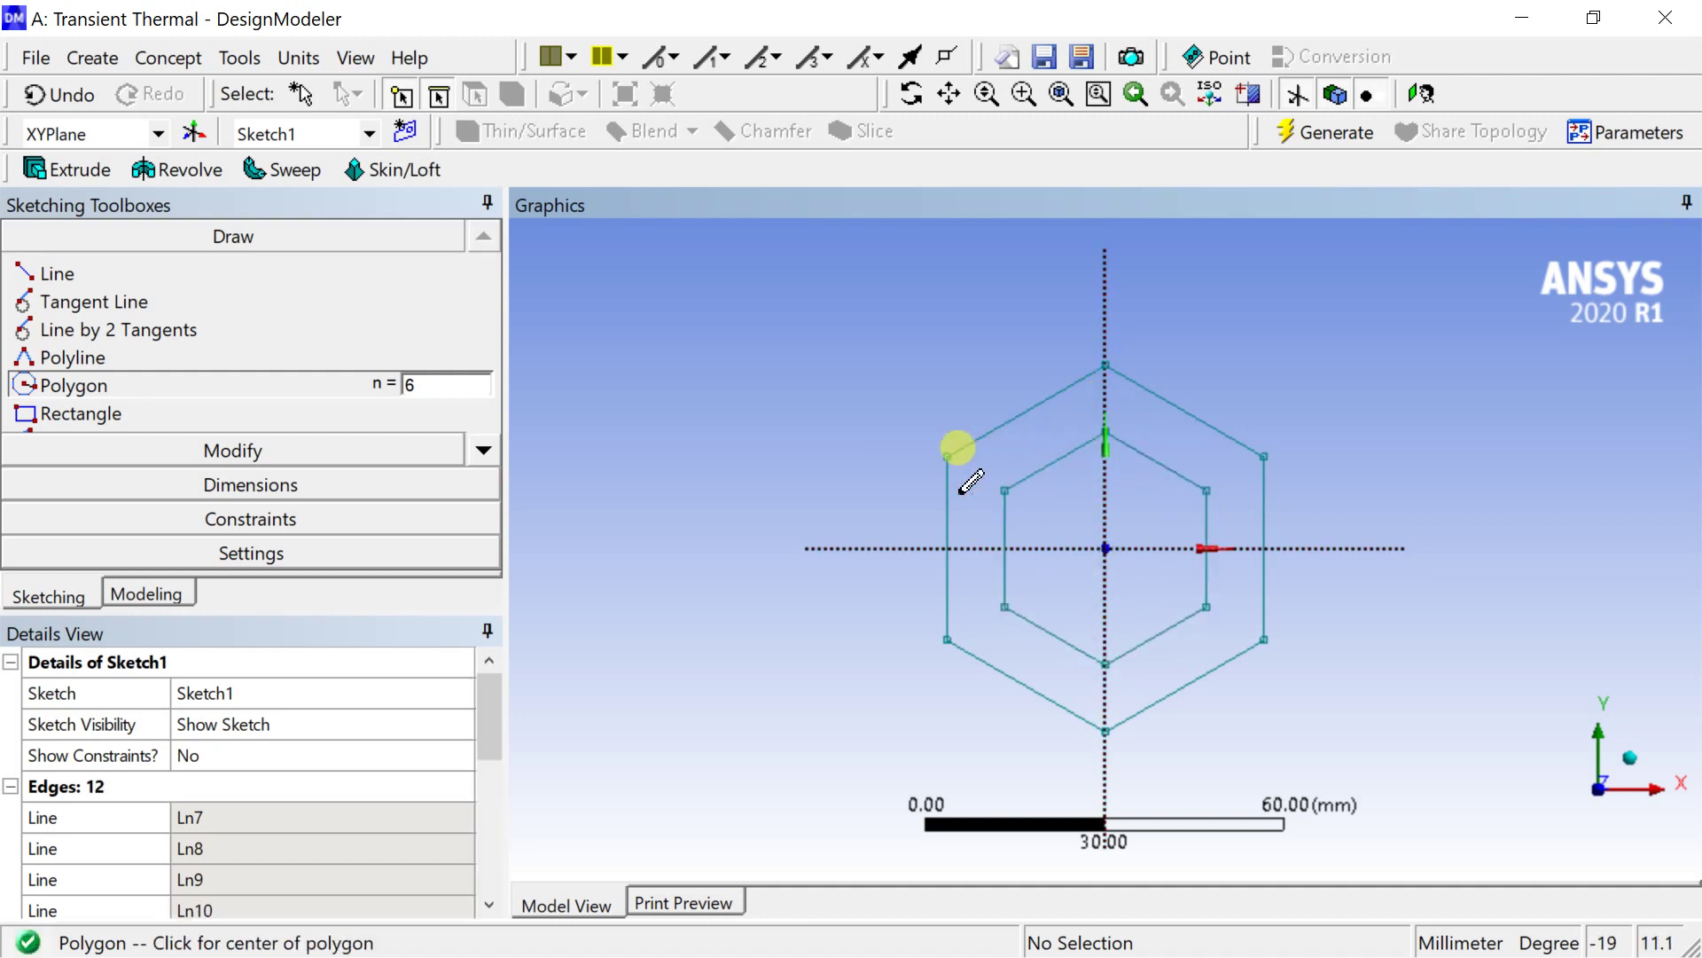
# Dimension the upper-right edge of the outer hexagon and set its length to 80 mm
pyautogui.click(285, 486)
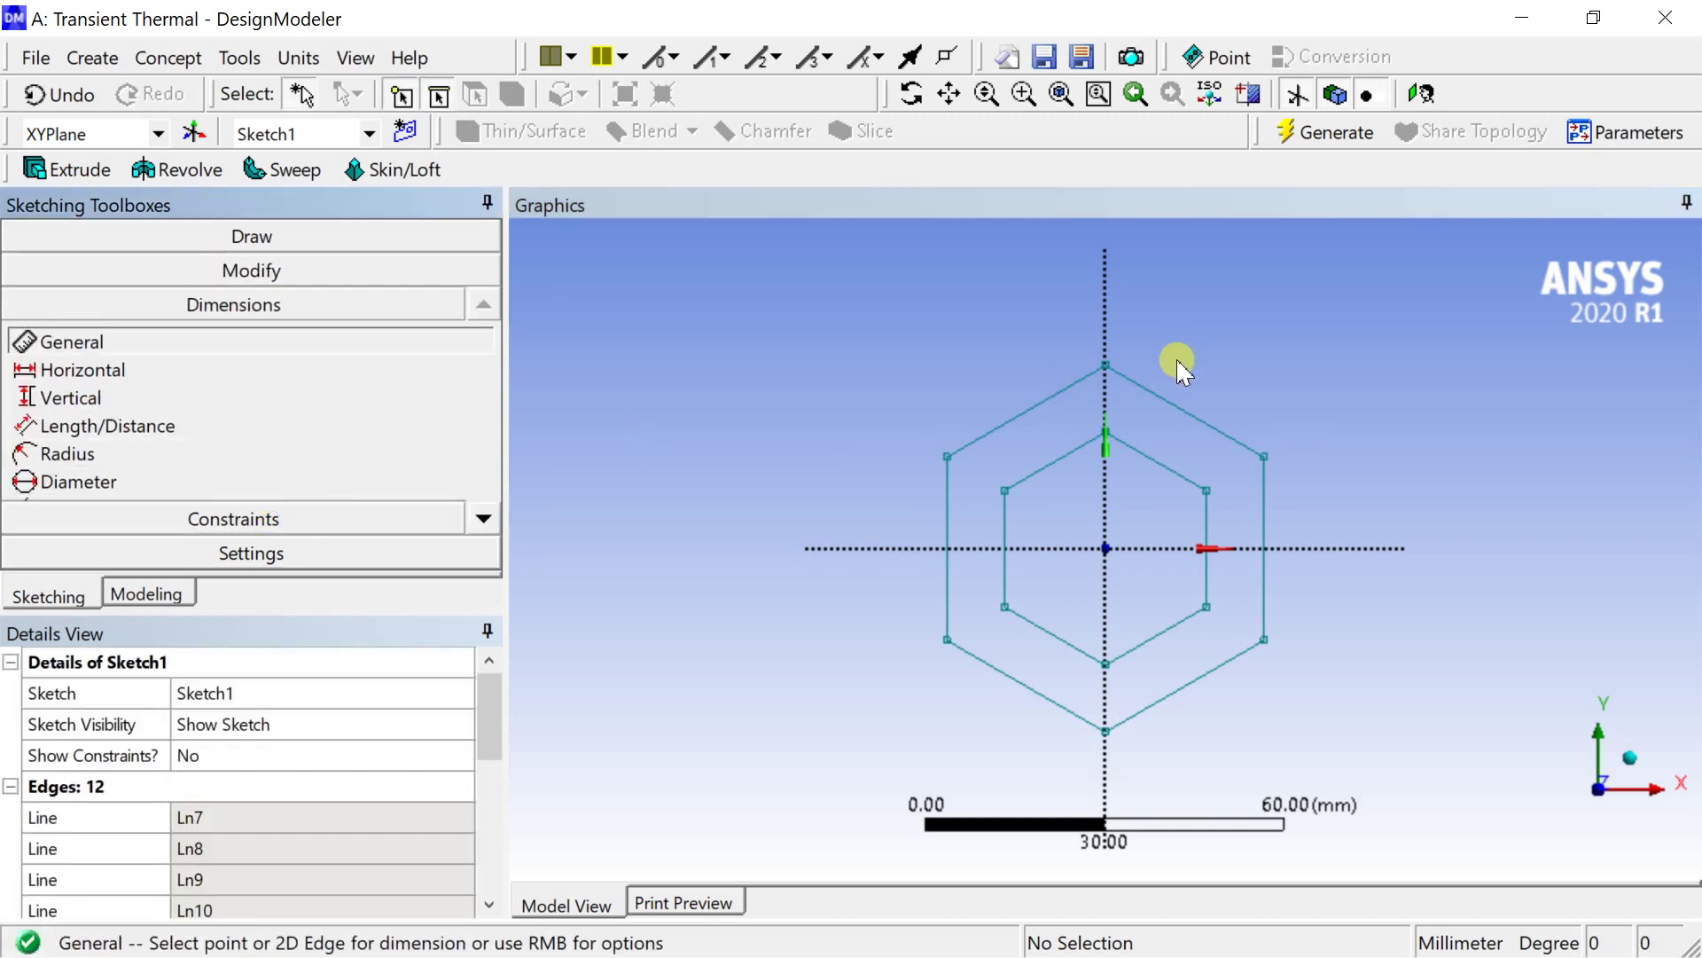
pyautogui.click(1180, 397)
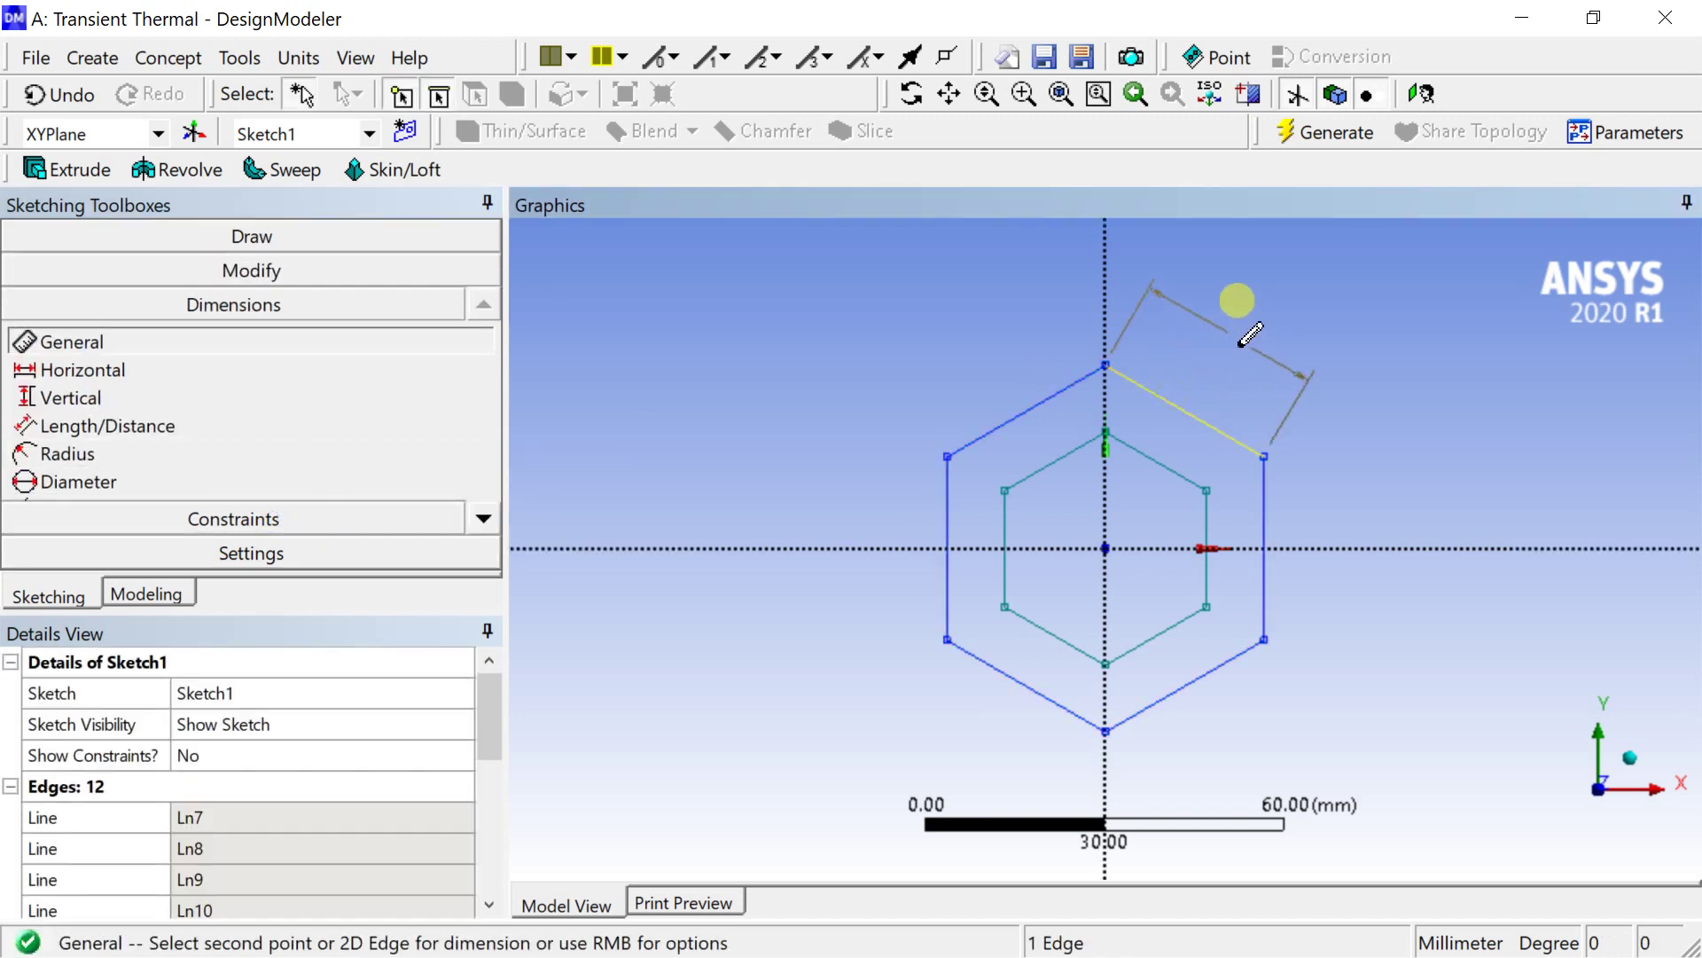
pyautogui.click(1235, 299)
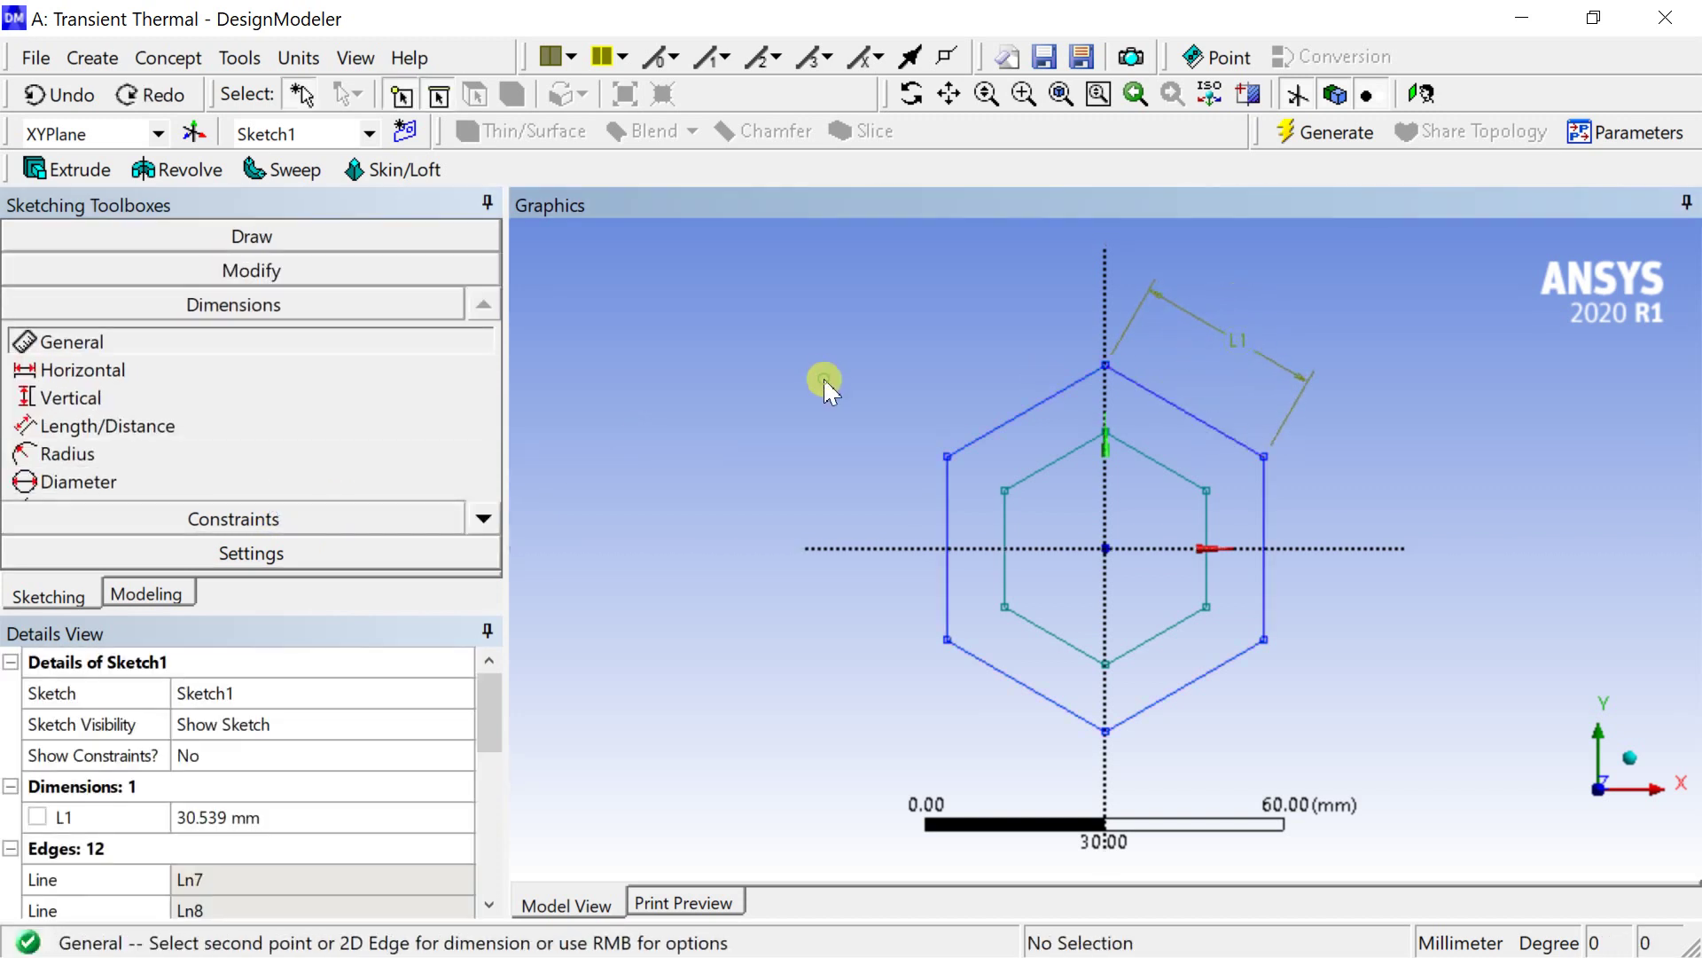
pyautogui.click(245, 817)
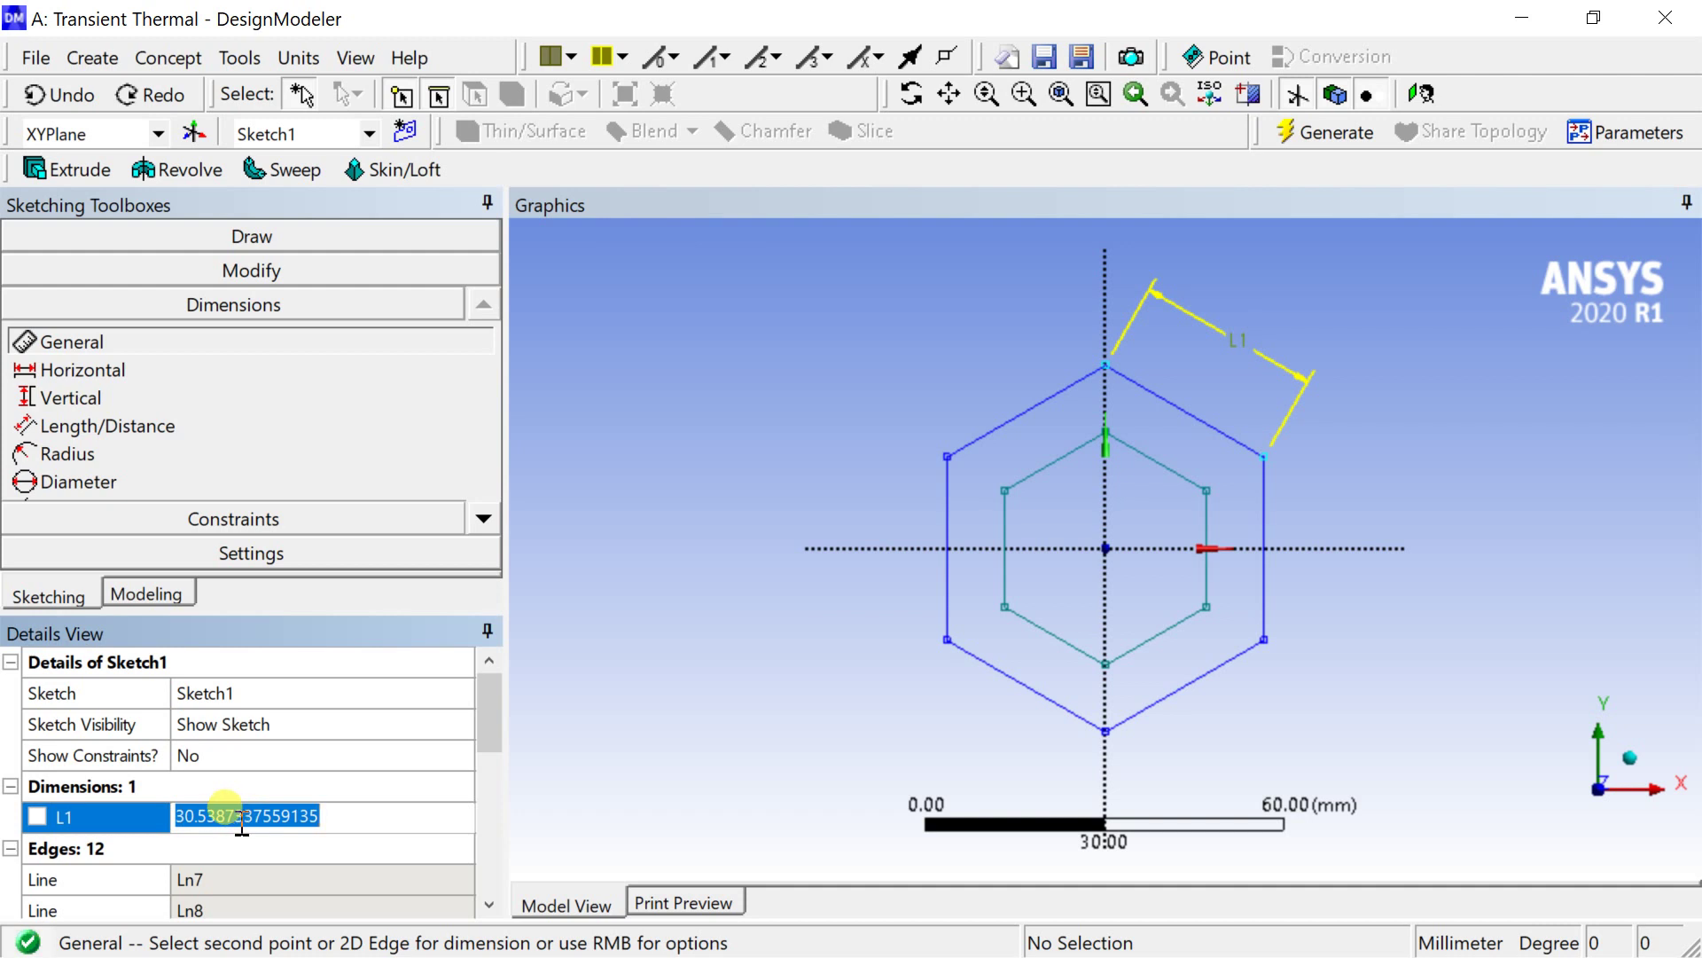
pyautogui.write('80')
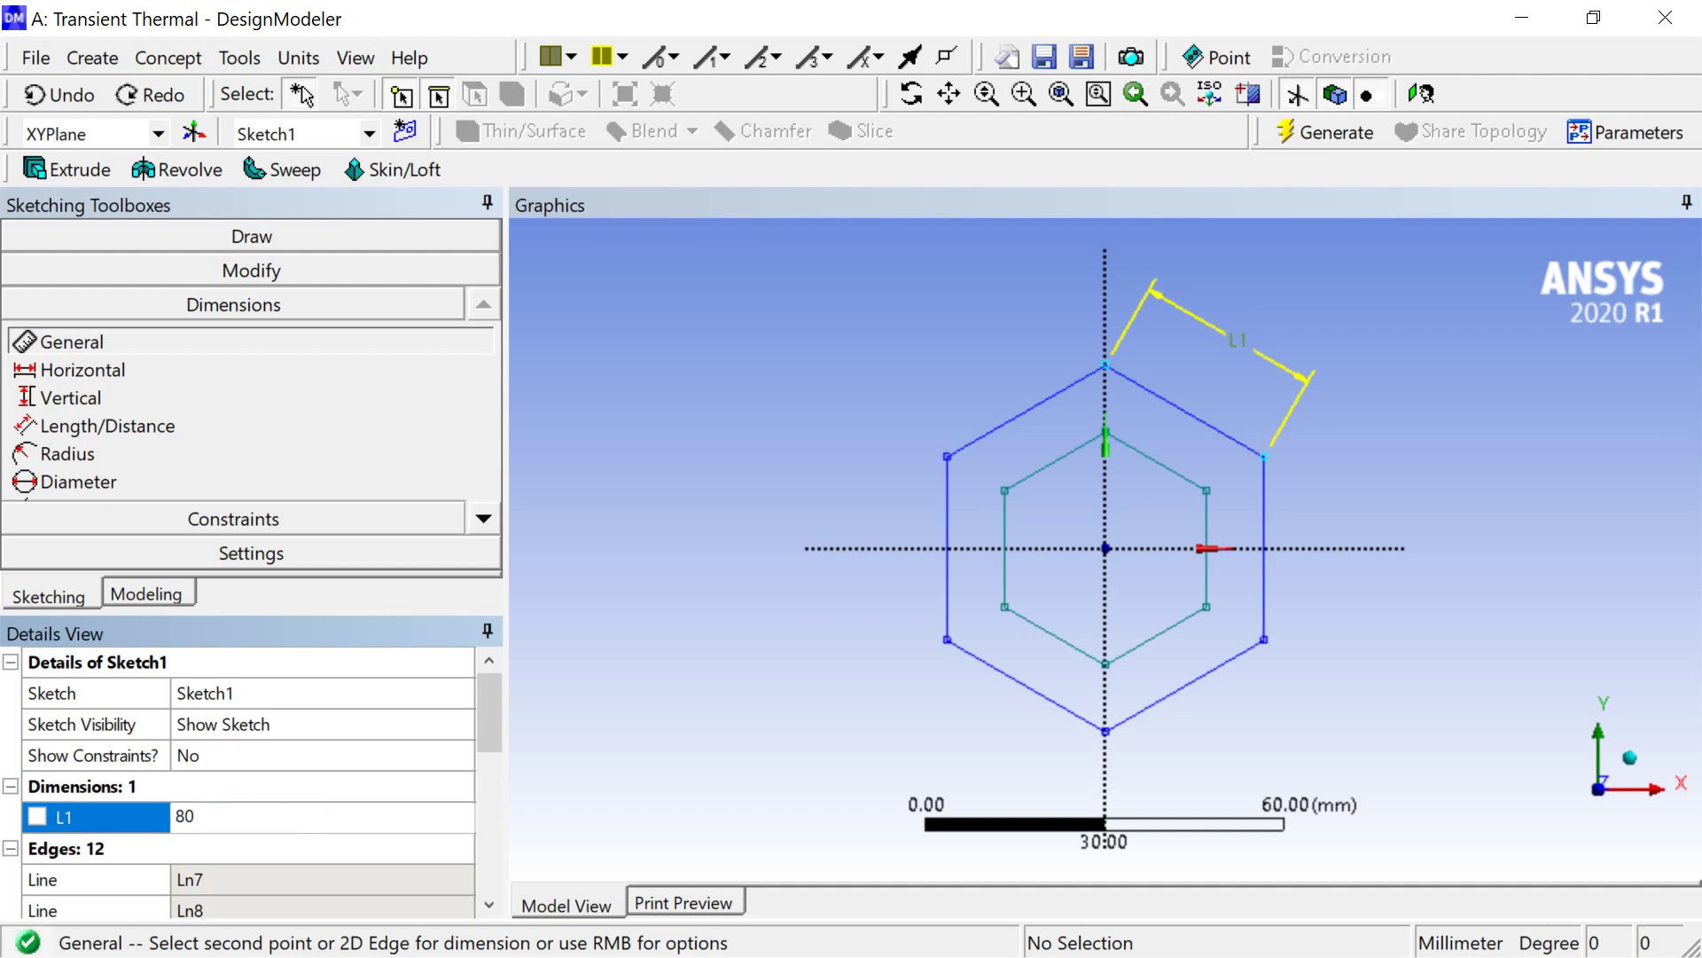
pyautogui.press('Return')
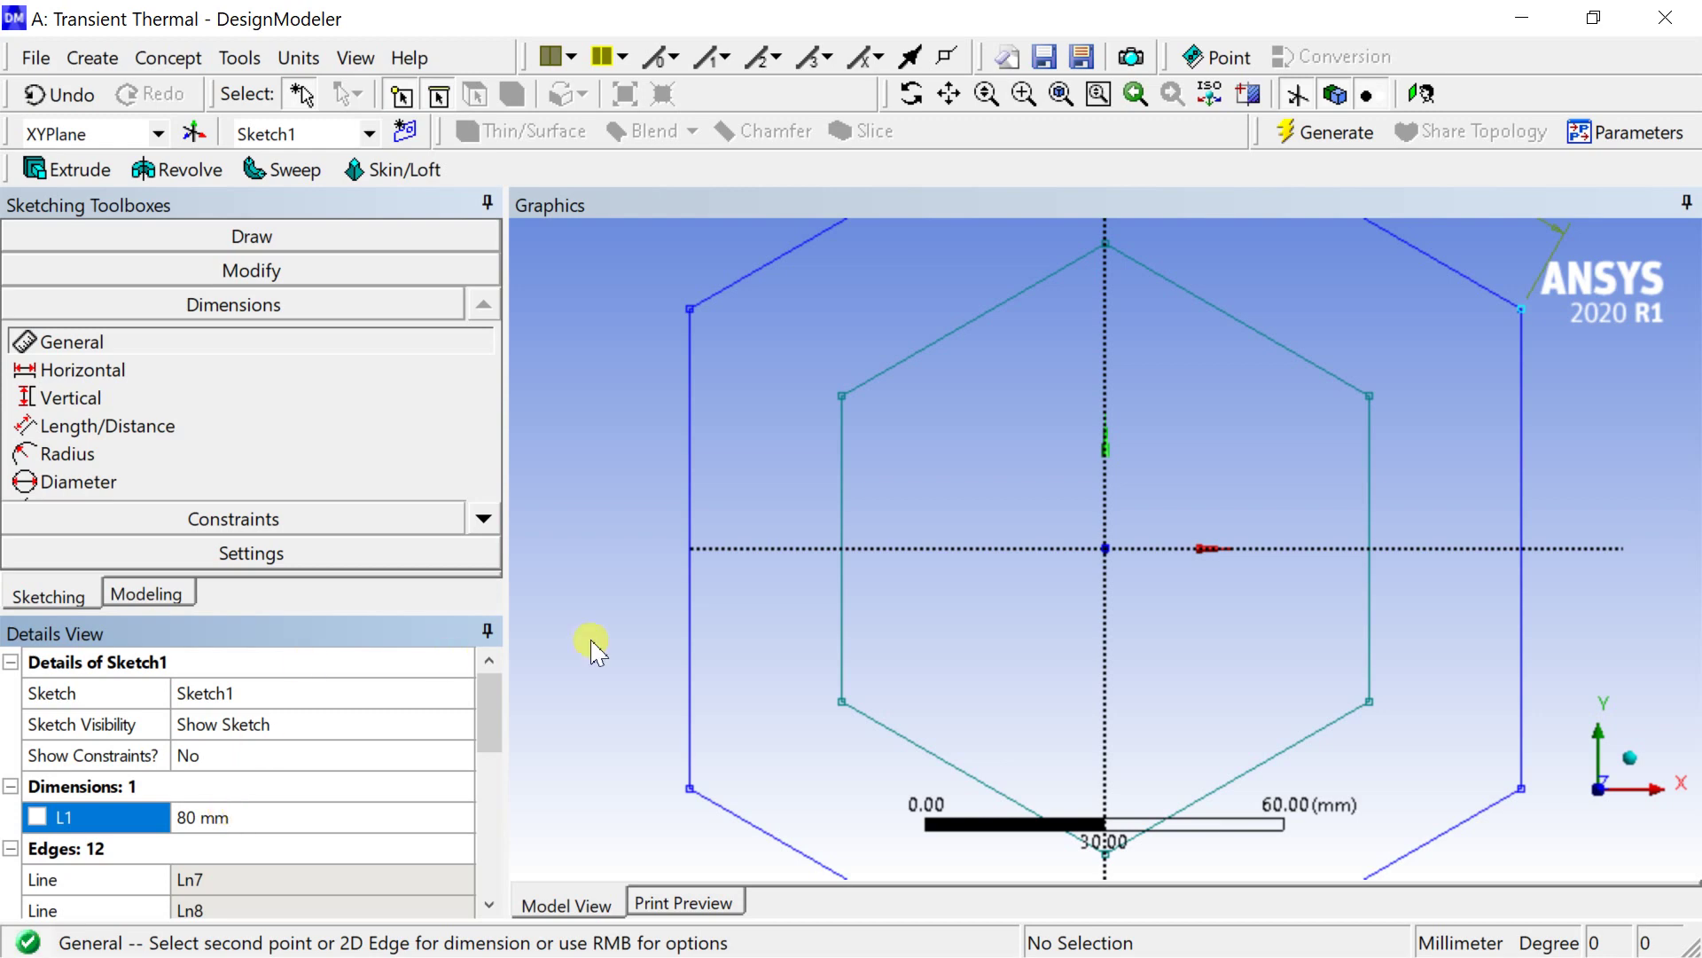
# Dimension the vertical distance between the top vertices of the two hexagons, set it to 30 mm, and generate the model
pyautogui.scroll(-3, 798, 621)
pyautogui.scroll(2, 1100, 470)
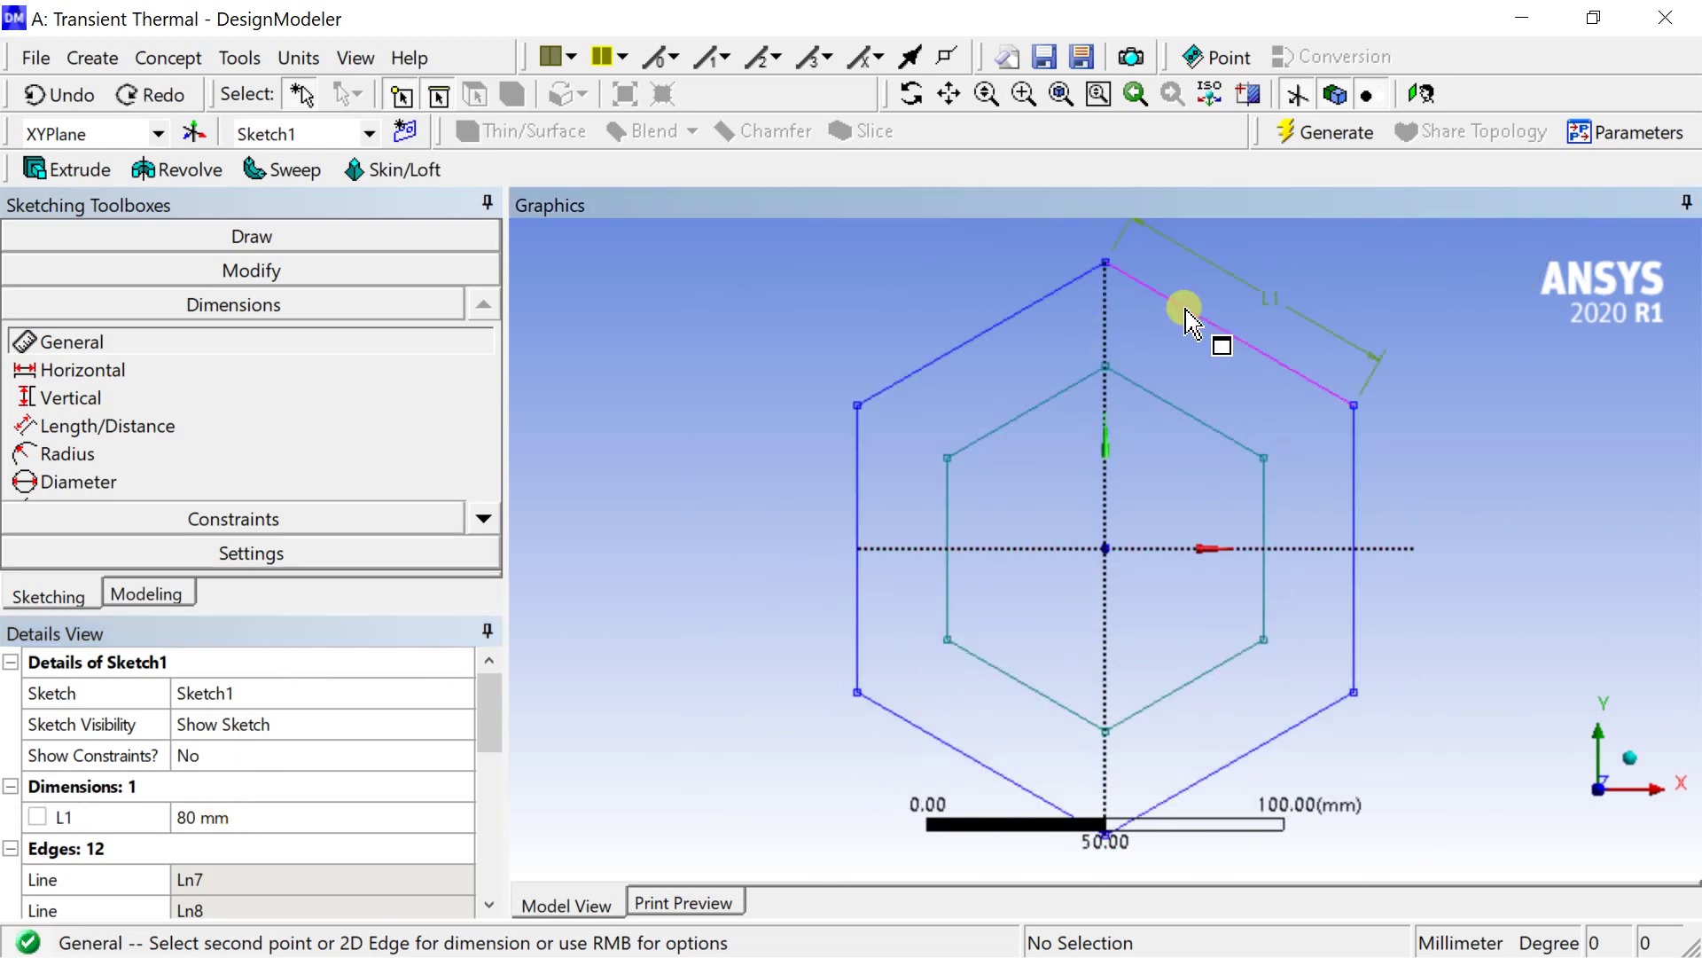
pyautogui.click(1106, 266)
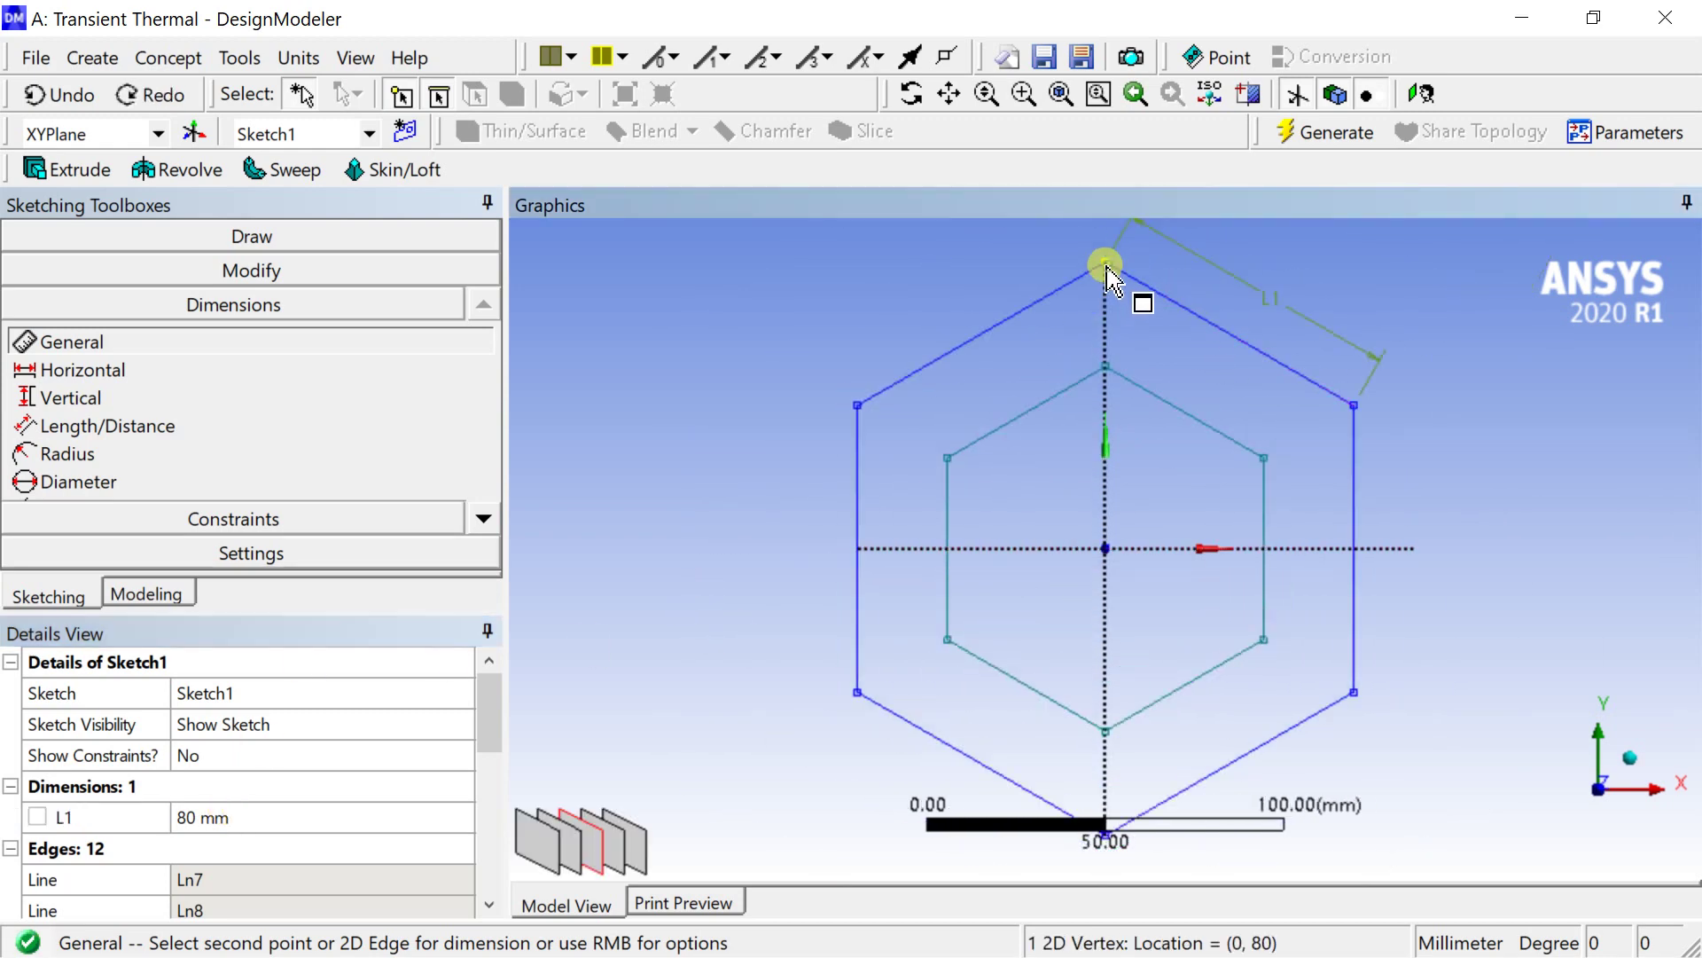
pyautogui.click(1106, 369)
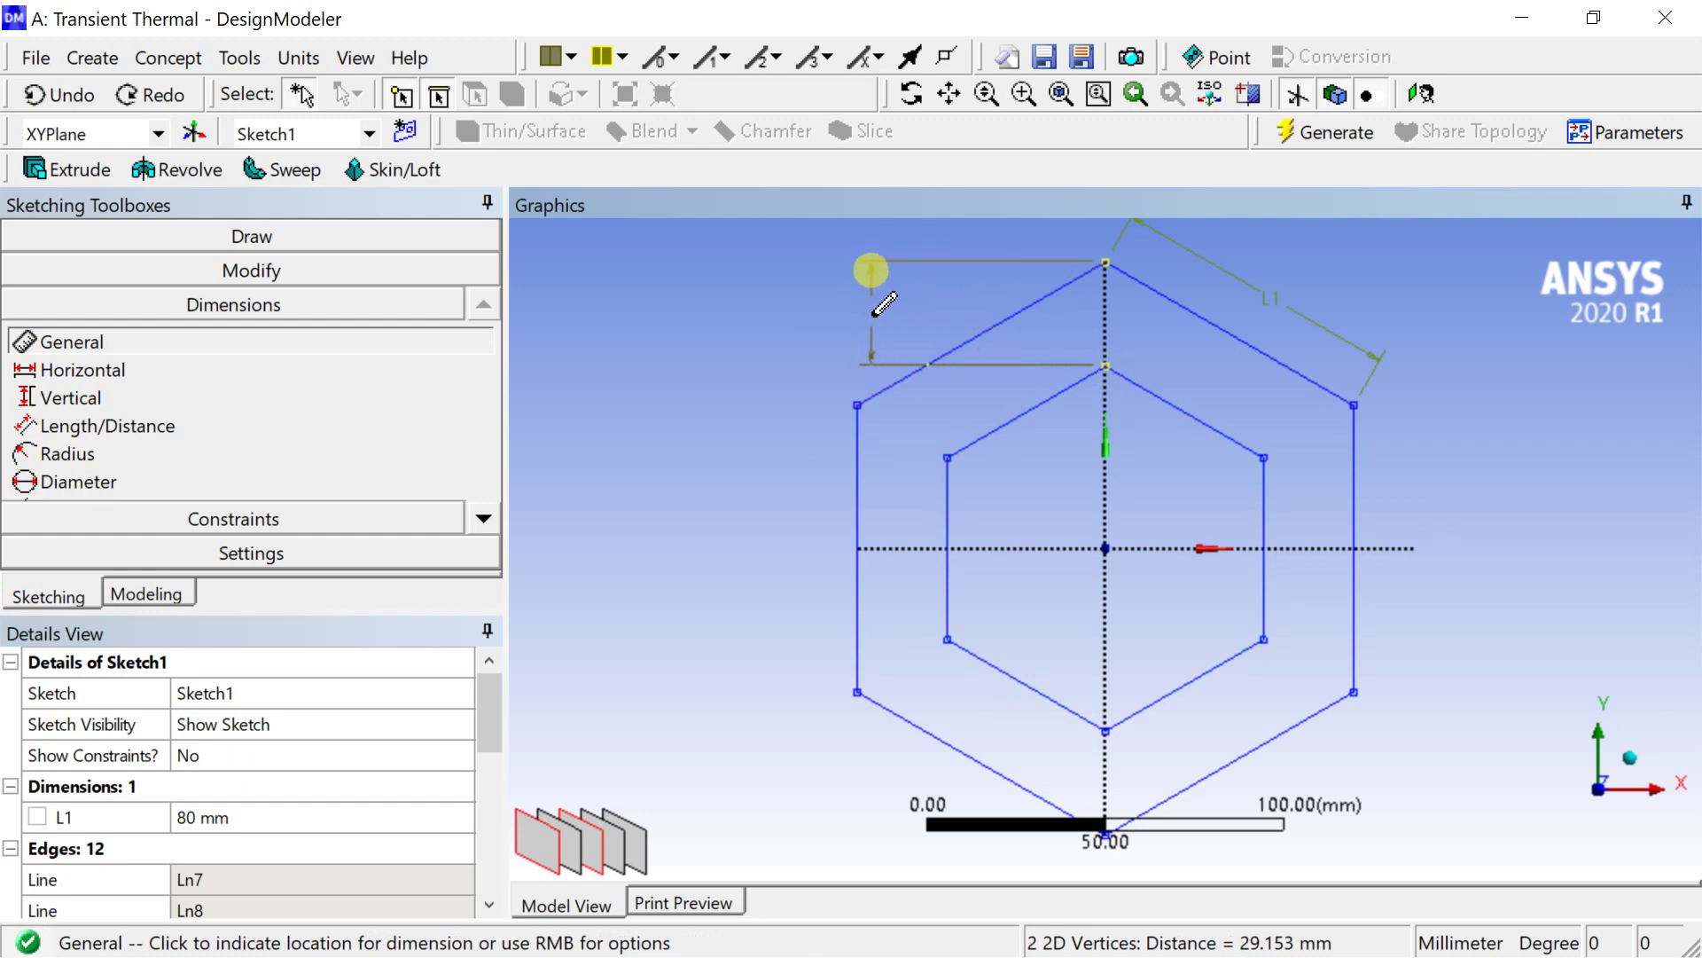
pyautogui.click(824, 328)
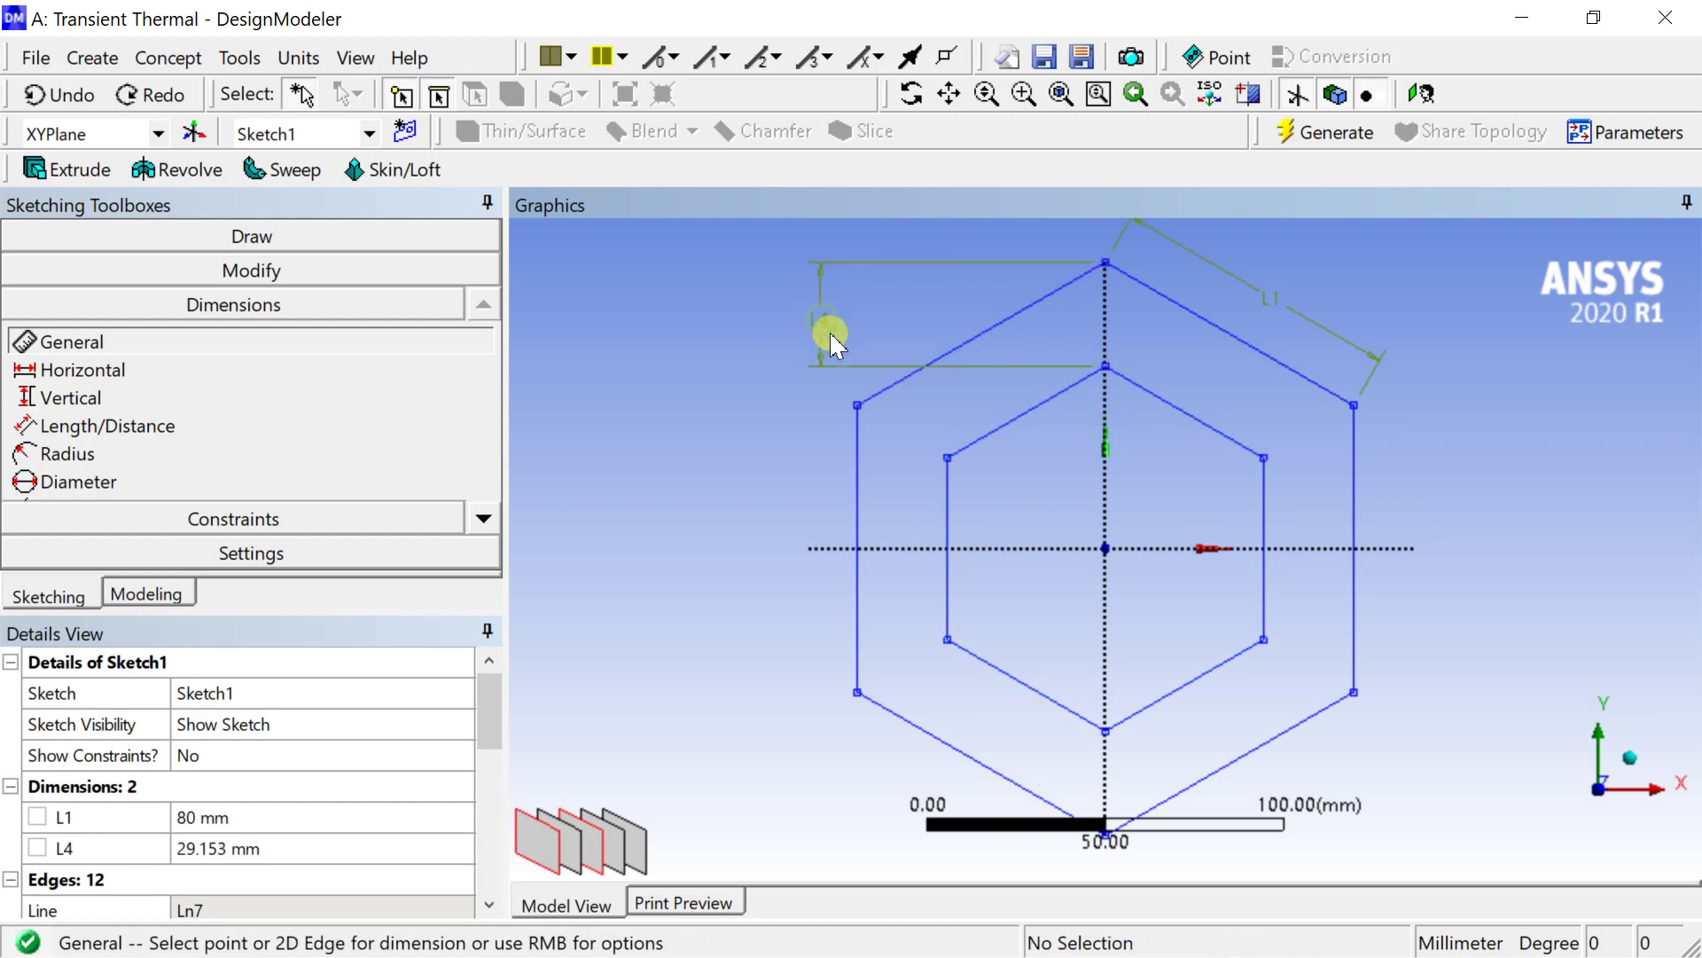
pyautogui.click(275, 847)
pyautogui.write('30')
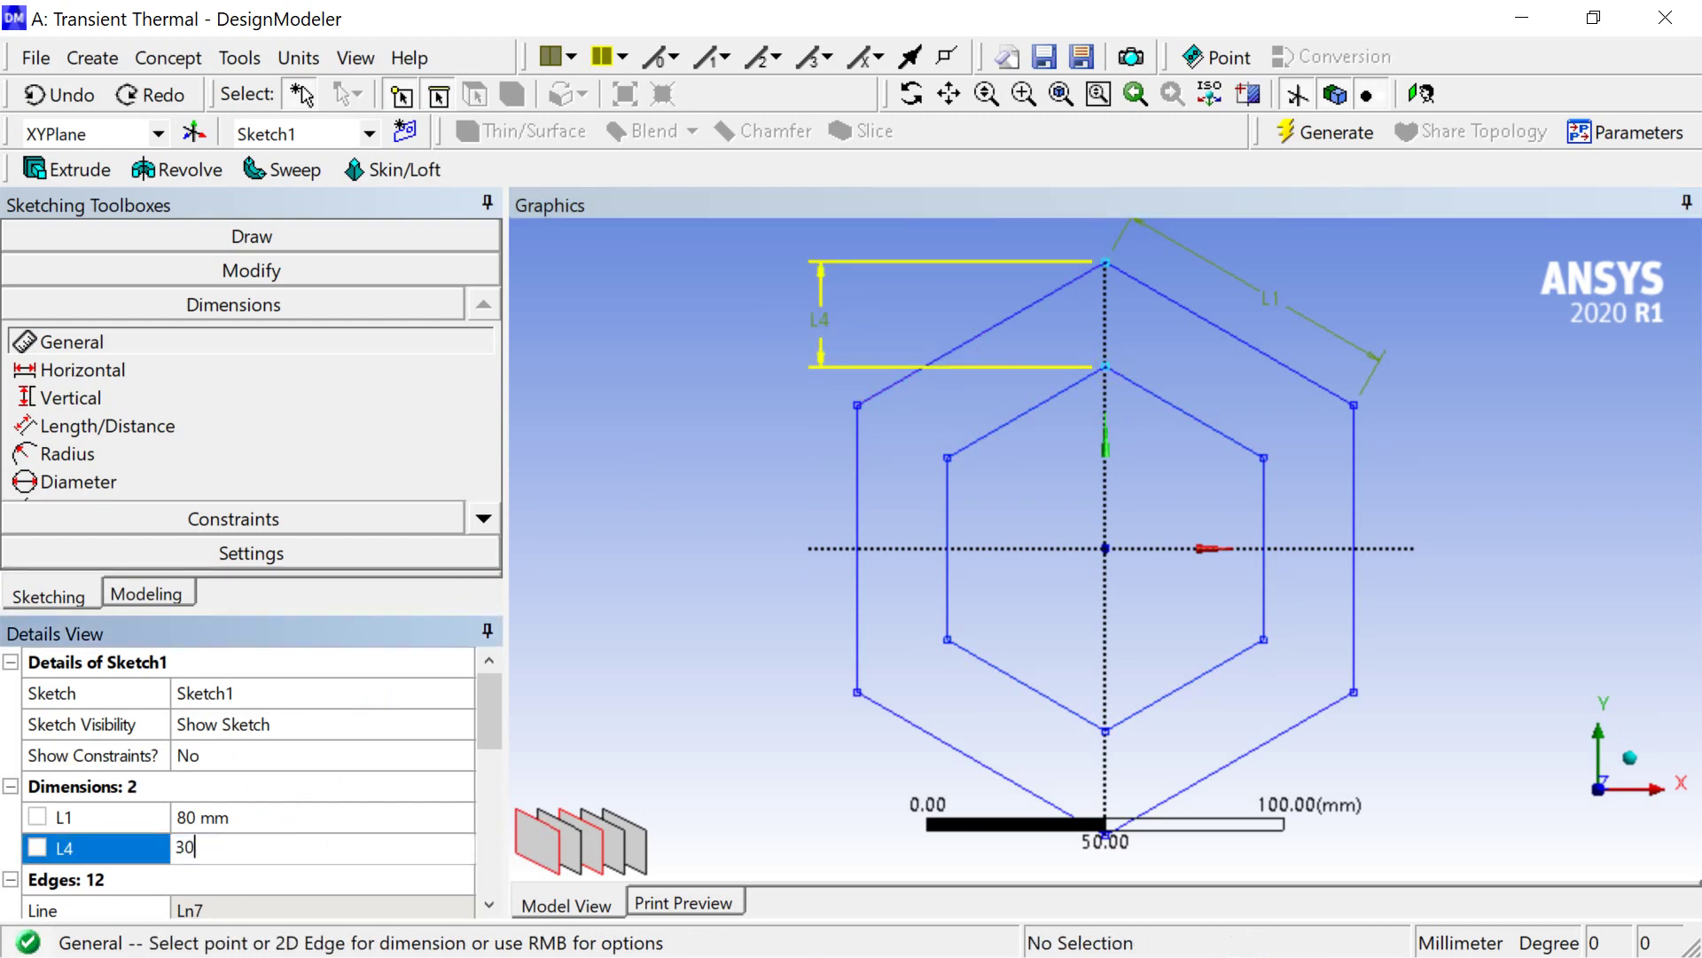
pyautogui.press('Return')
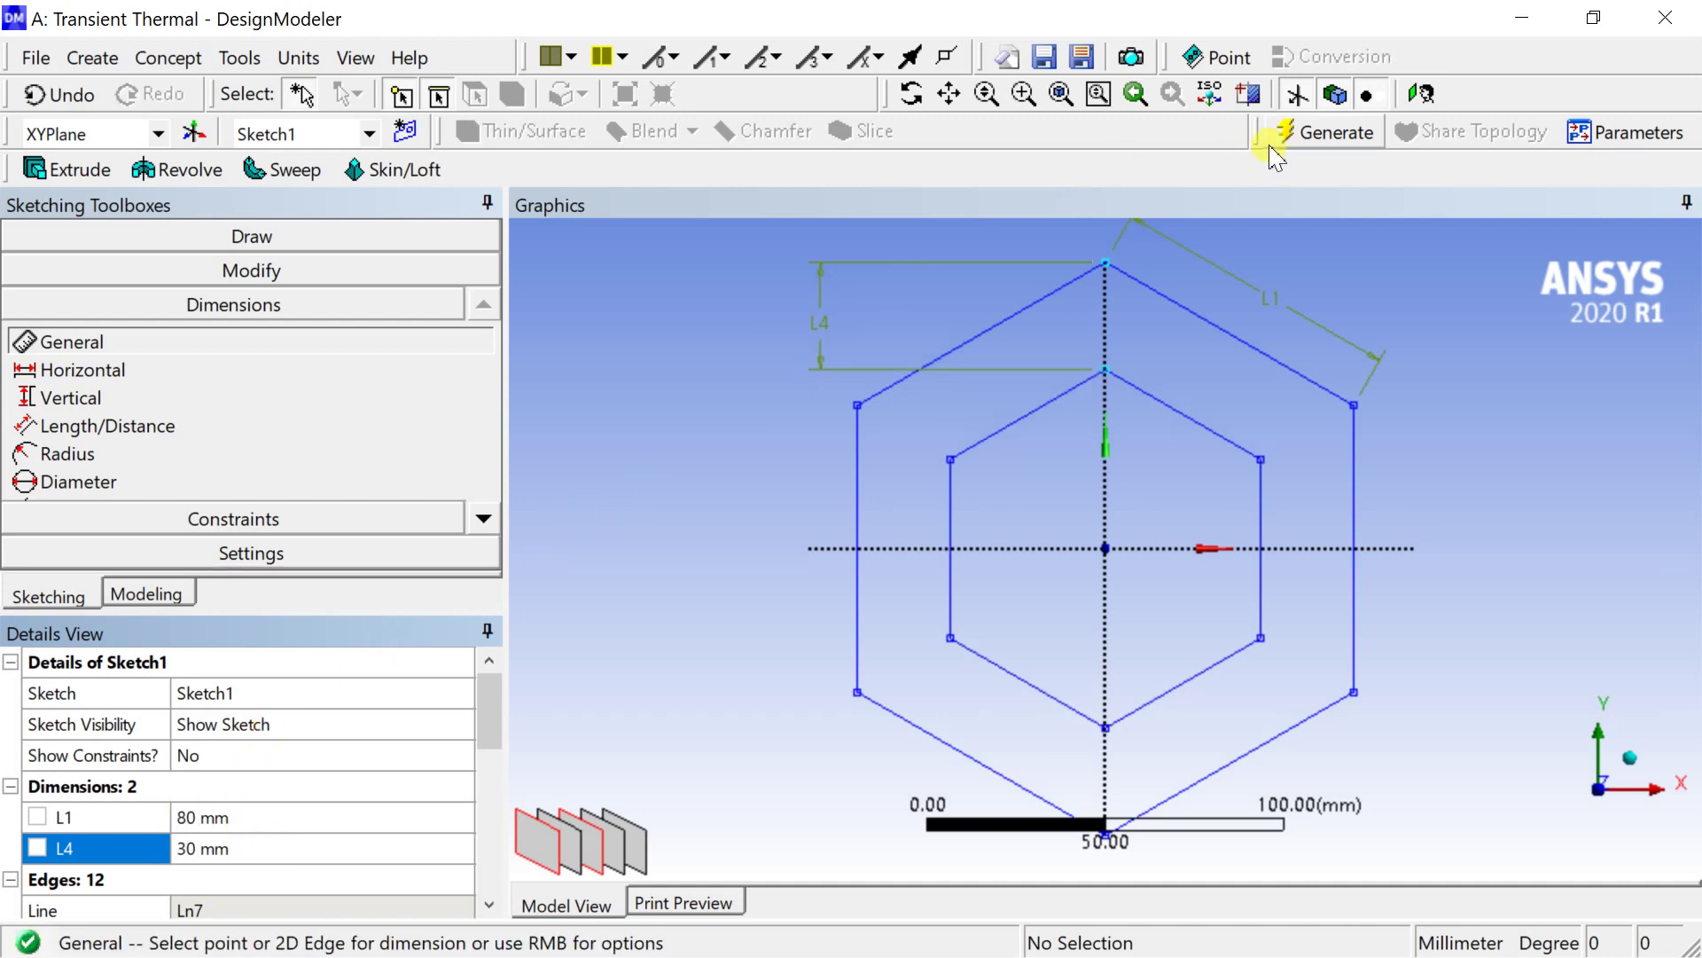
pyautogui.click(1302, 133)
# Sketch two concentric circles centred on the origin inside the inner hexagon, about 33 mm and 43 mm in diameter
pyautogui.scroll(-3, 1055, 407)
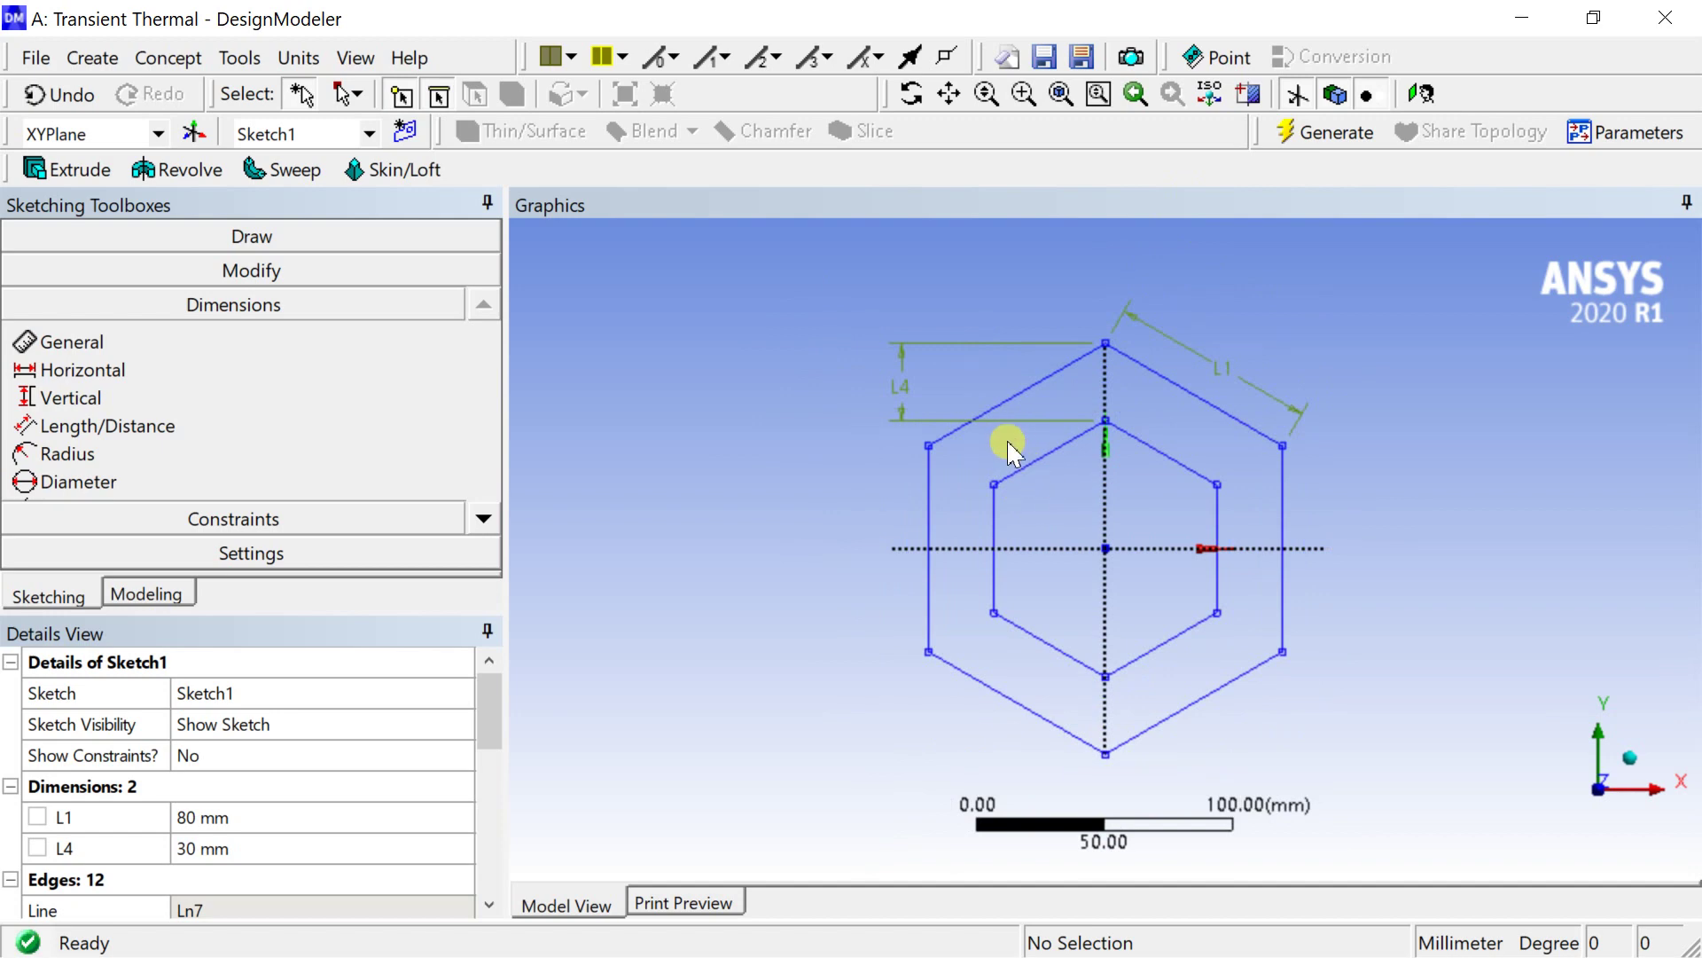
pyautogui.click(290, 237)
pyautogui.click(483, 454)
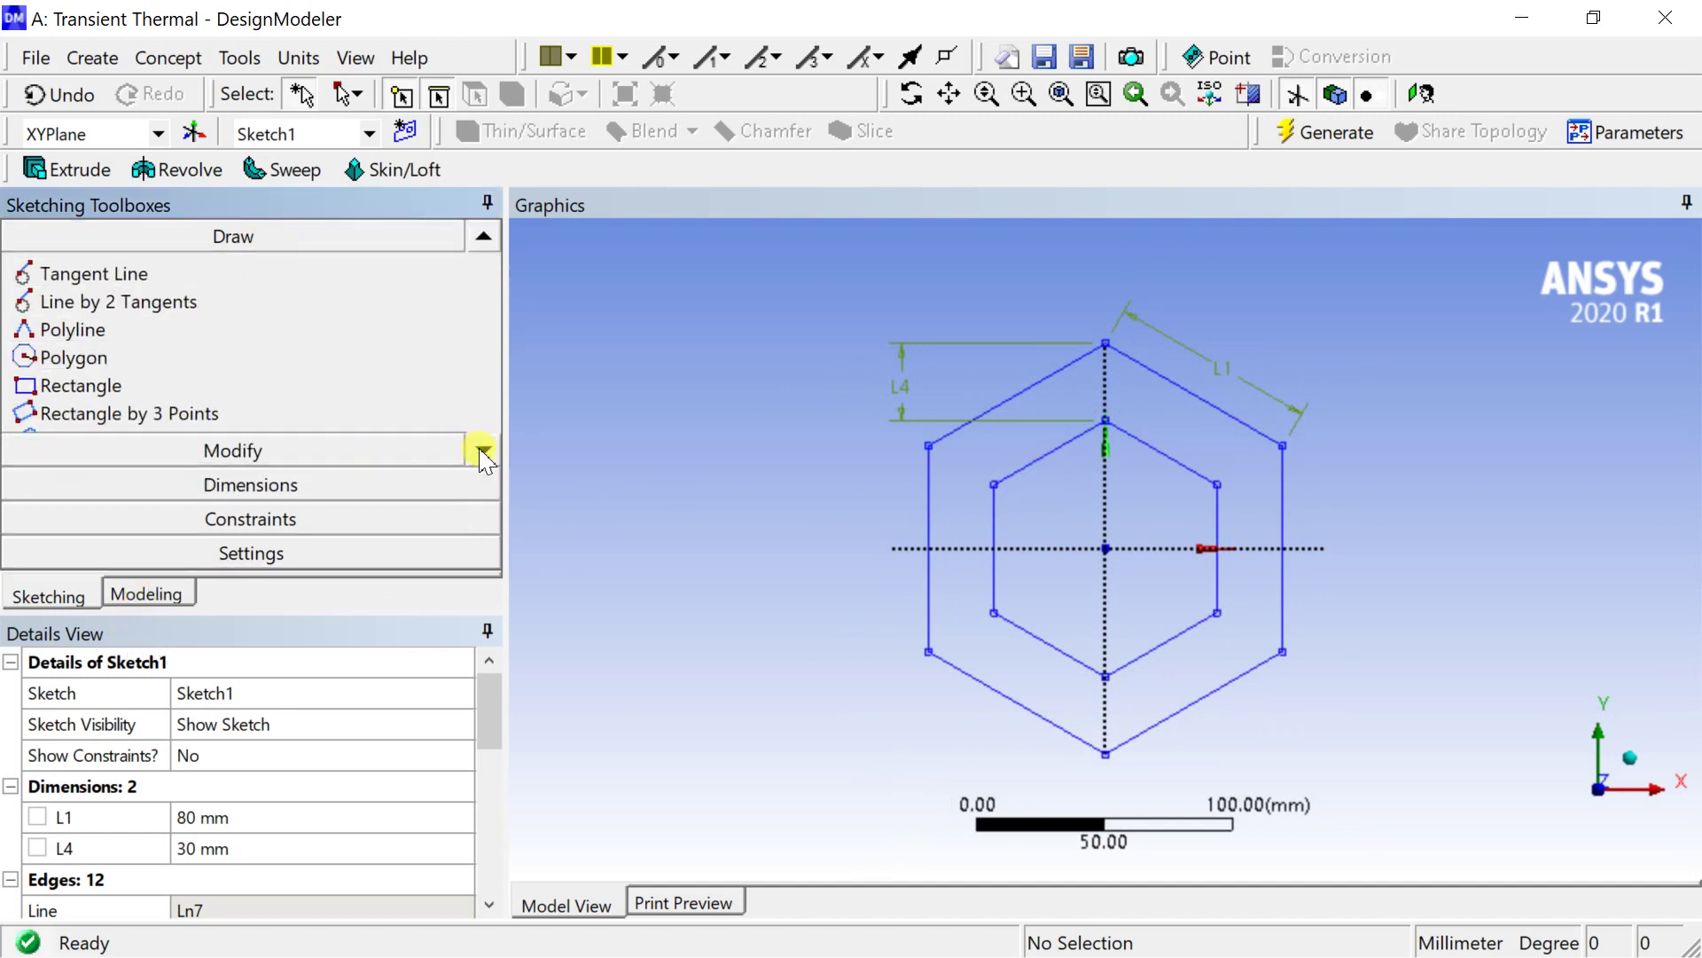
pyautogui.click(484, 454)
pyautogui.click(132, 385)
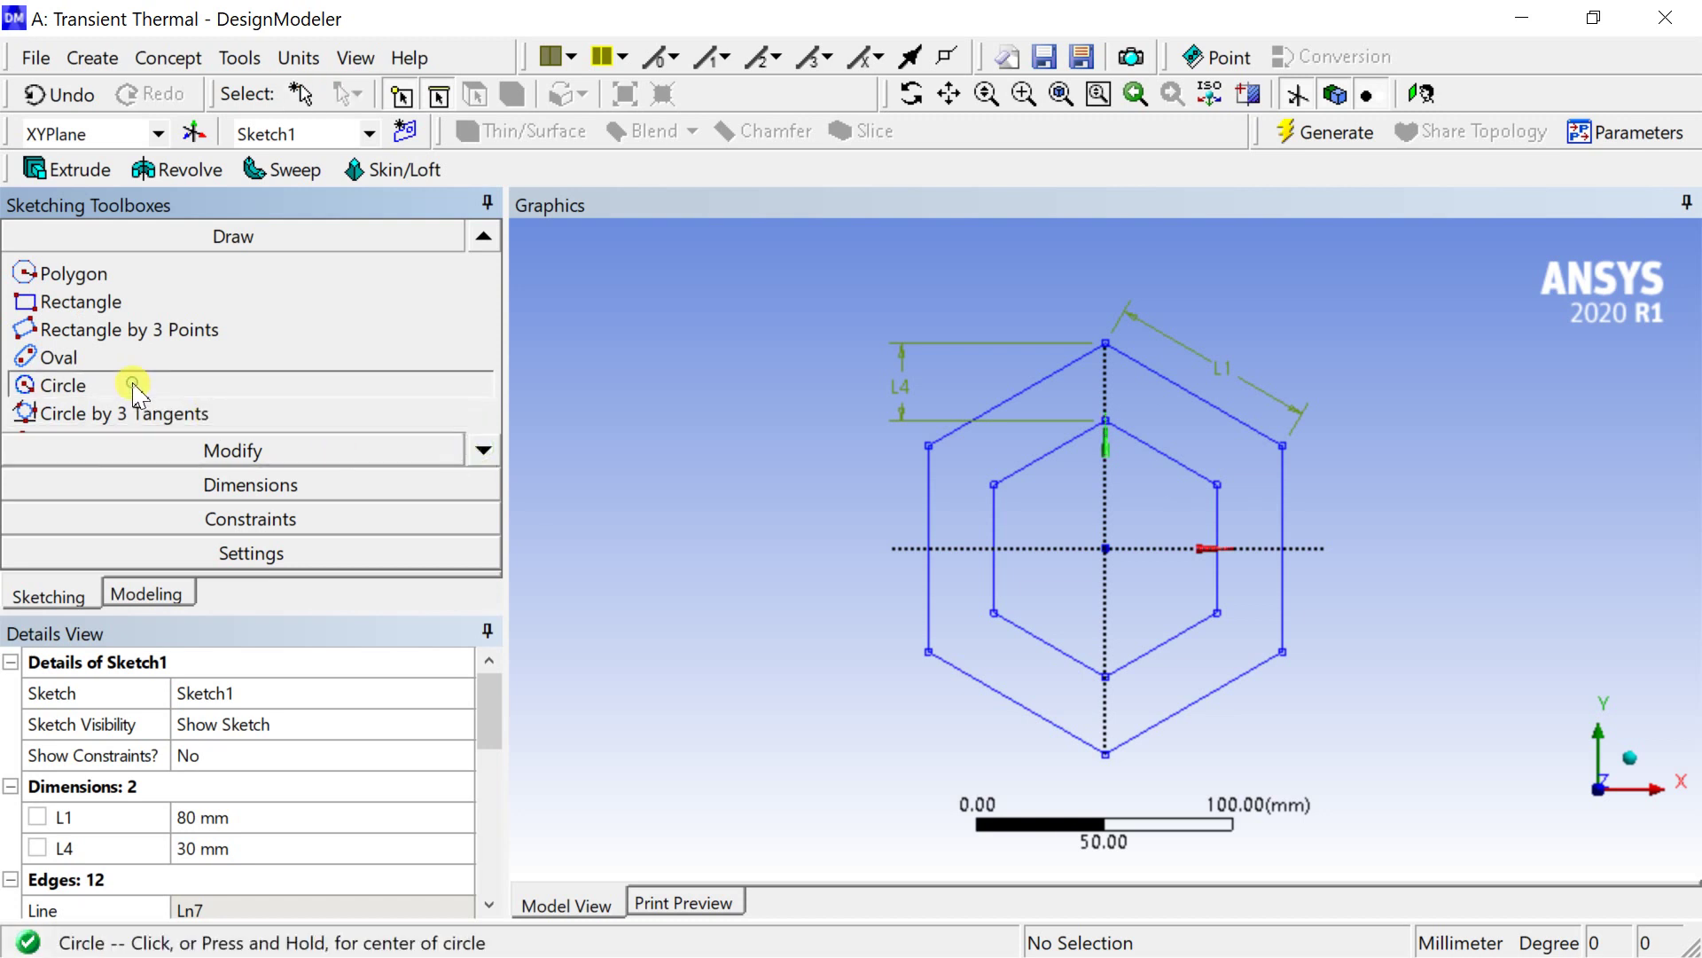
pyautogui.scroll(2, 1109, 532)
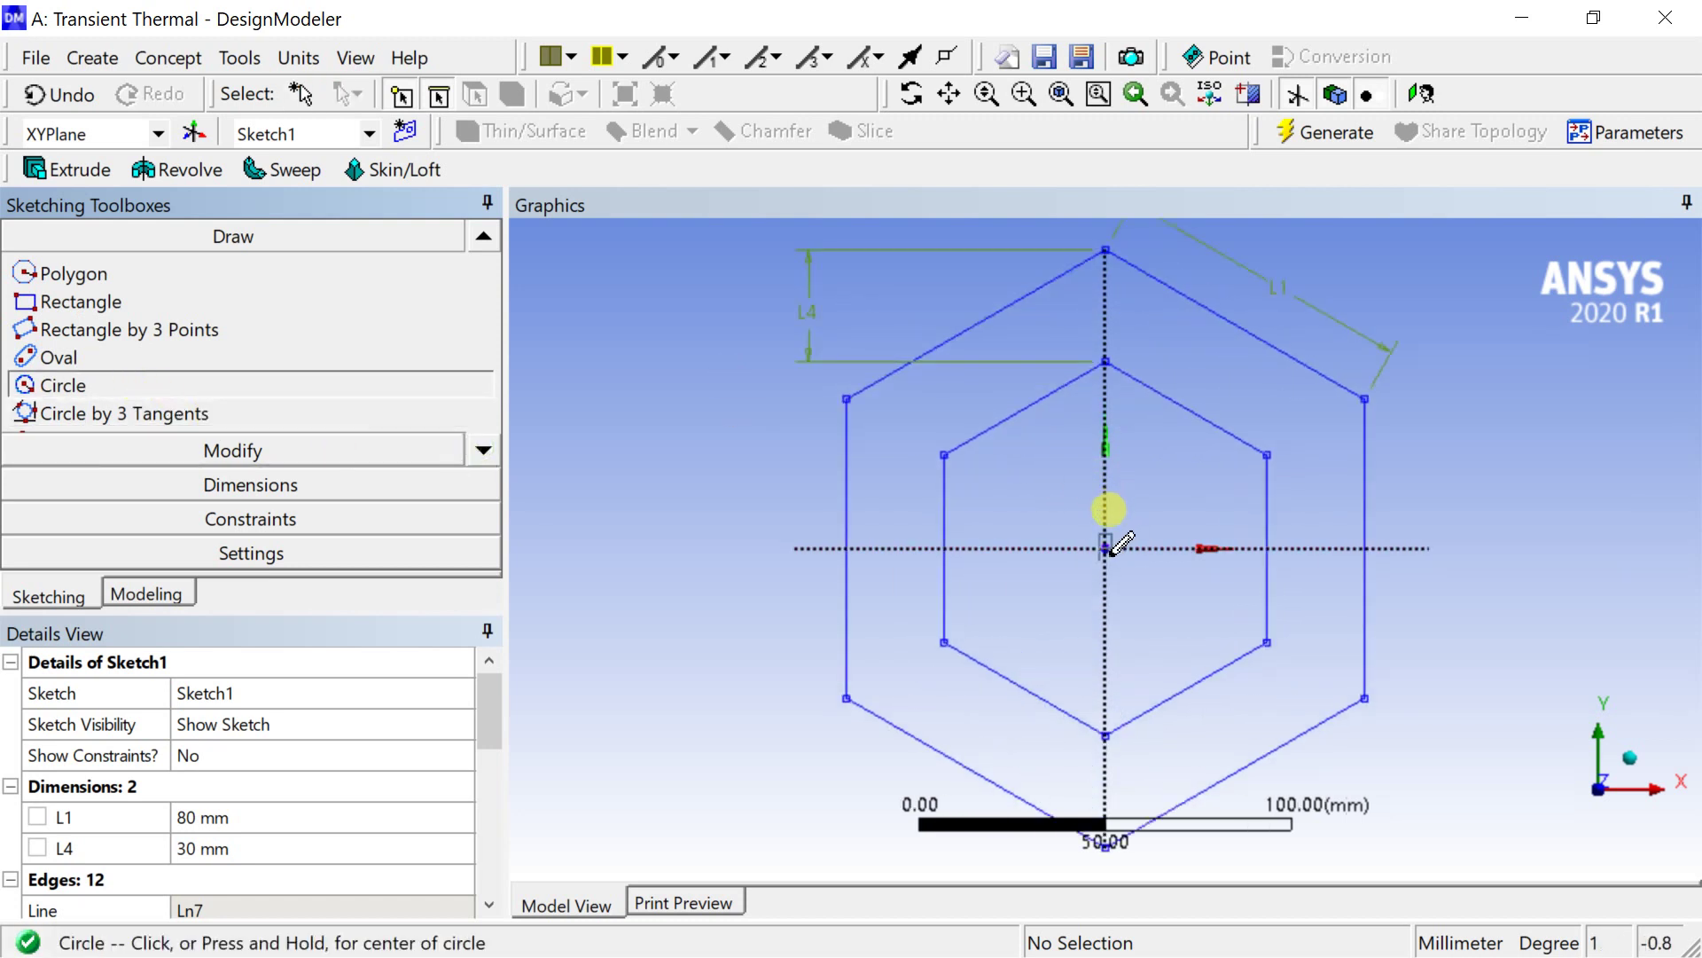
pyautogui.click(1108, 549)
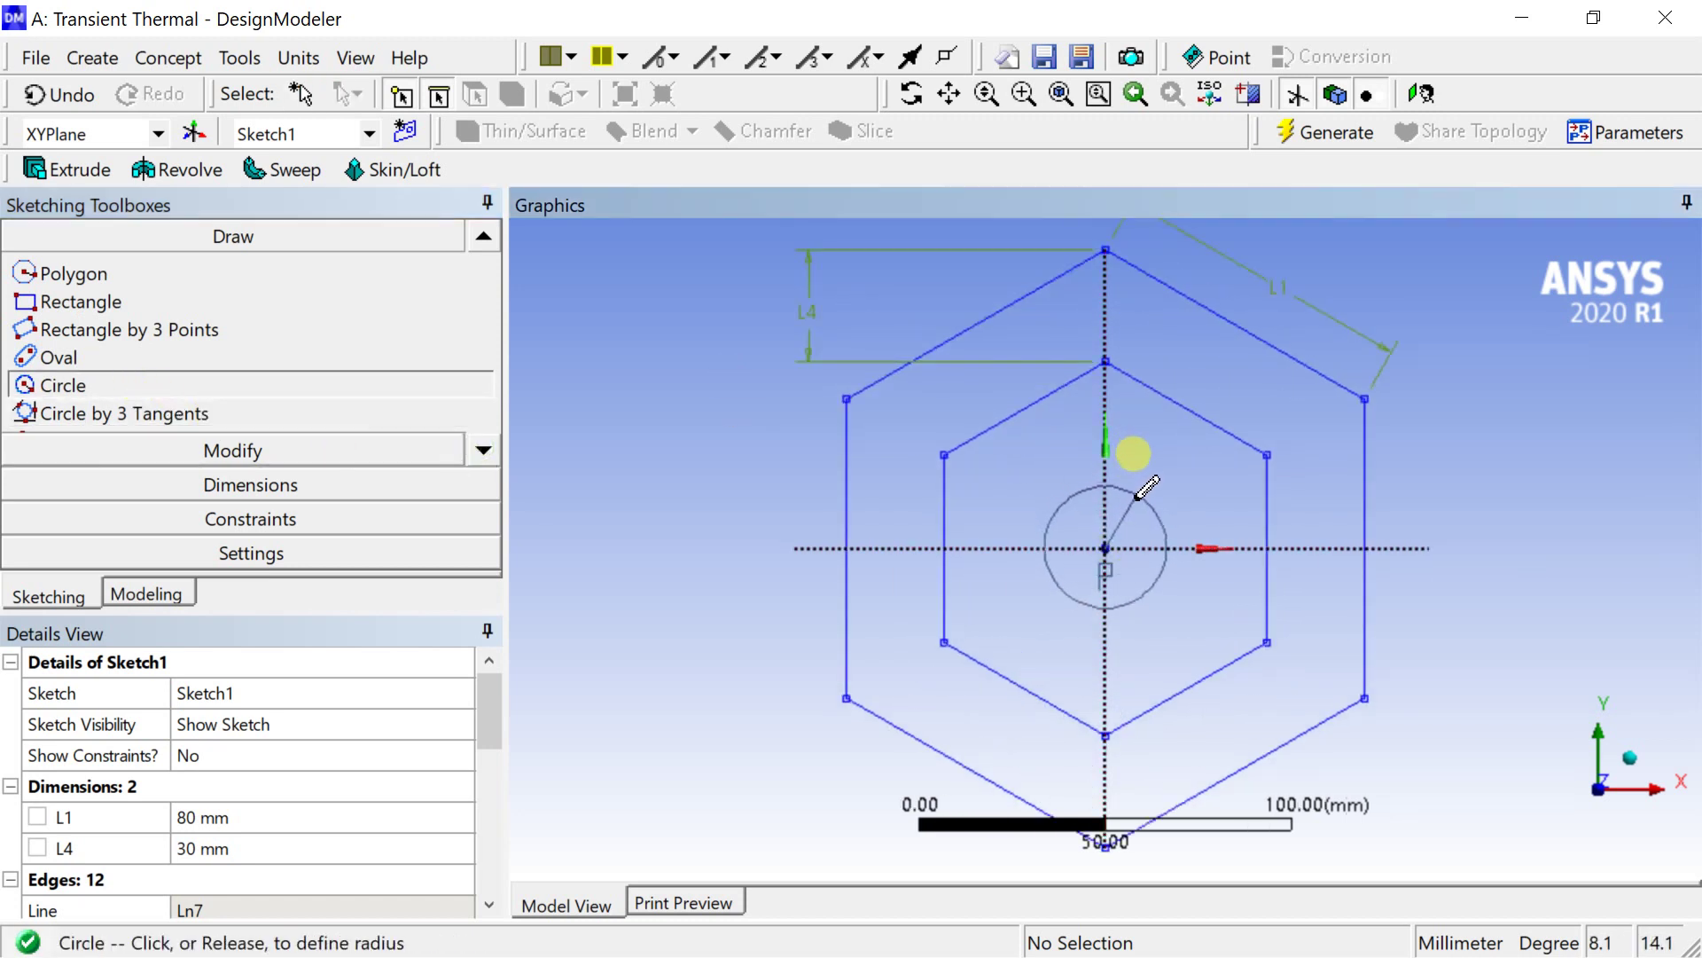
pyautogui.click(1135, 493)
pyautogui.click(1106, 547)
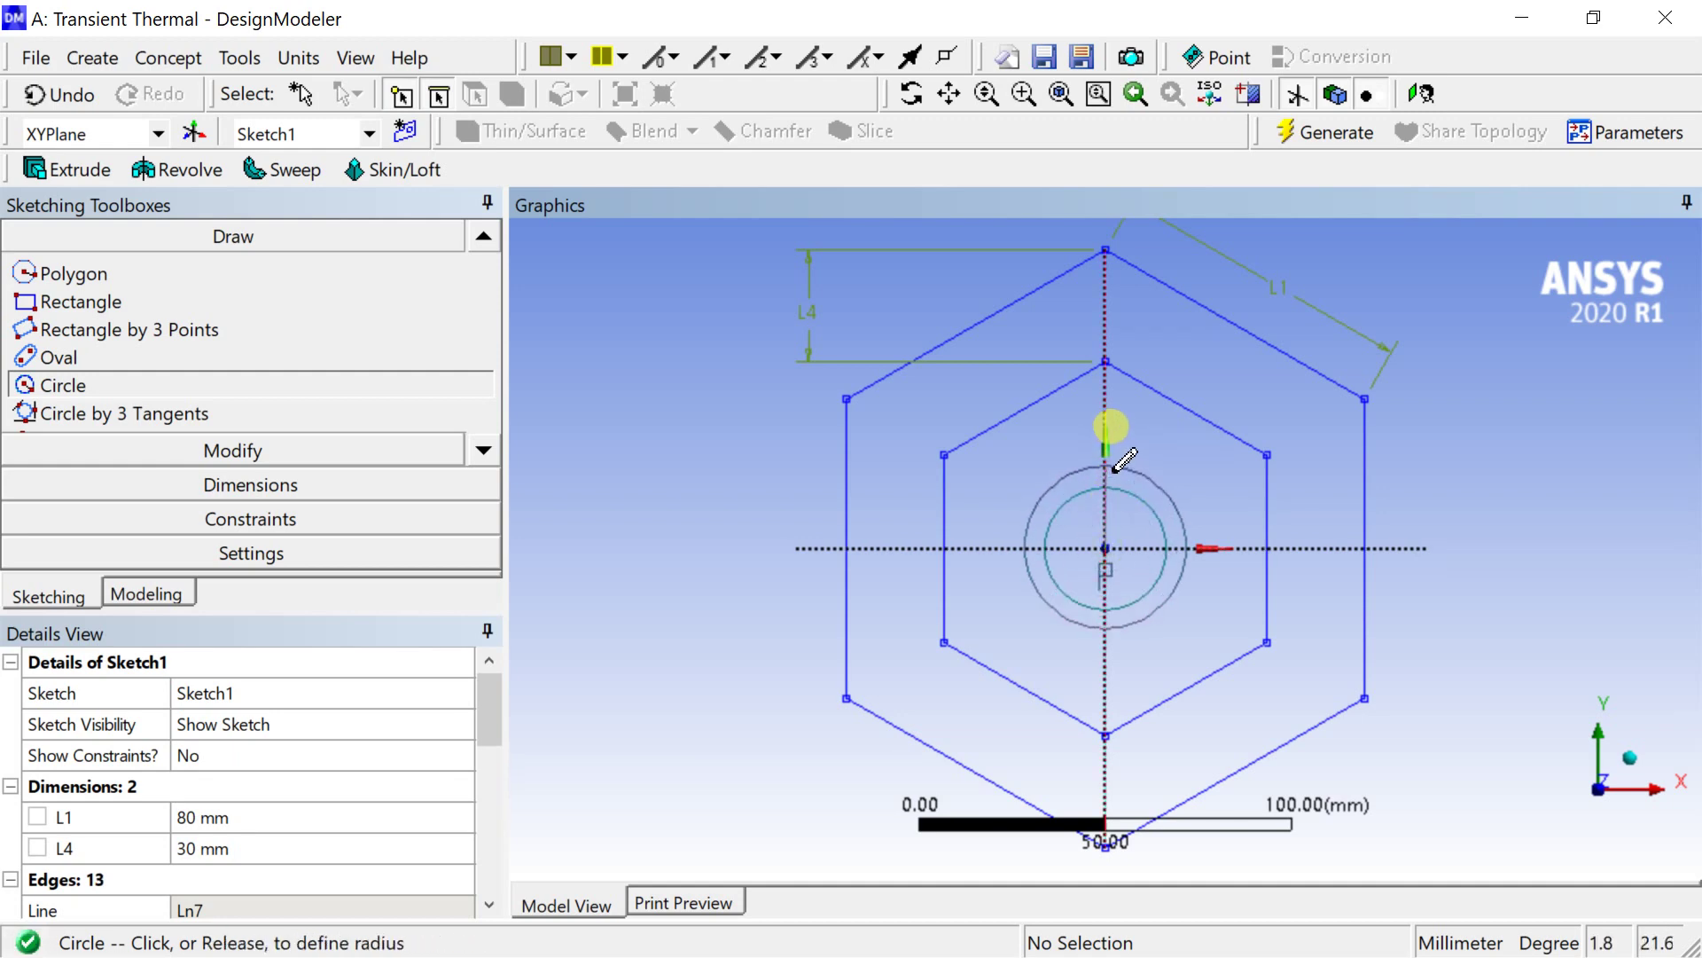
pyautogui.click(1124, 463)
# Add diameter dimensions to the outer and inner circles
pyautogui.click(293, 486)
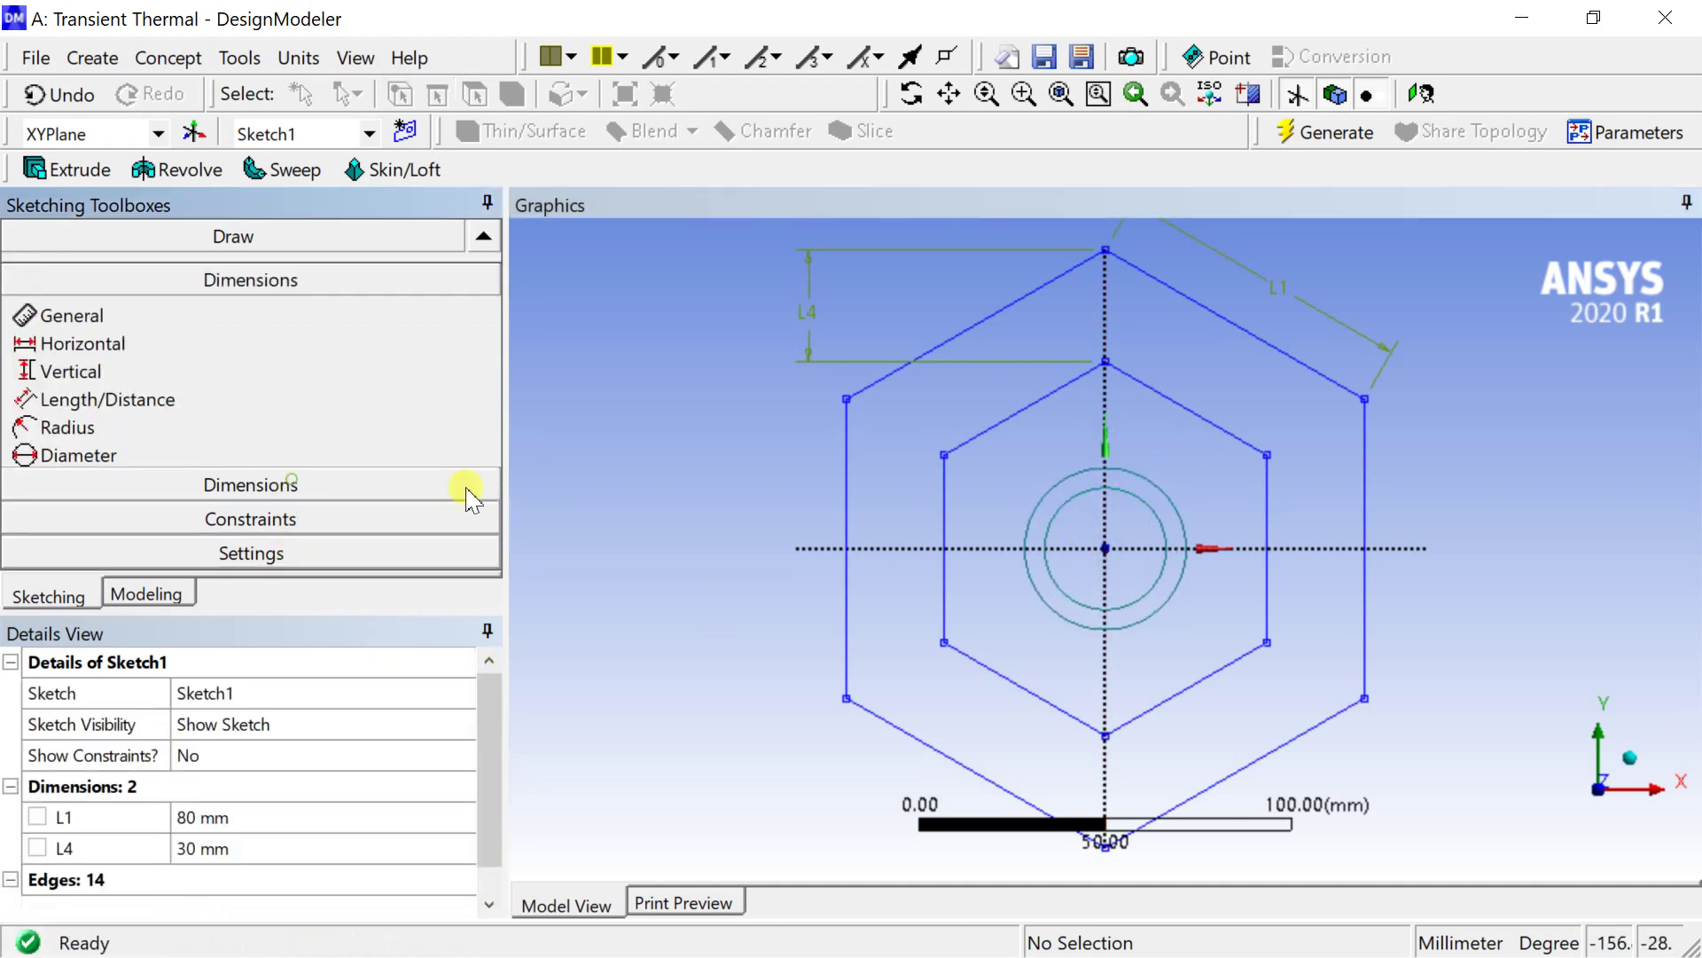
pyautogui.click(1133, 479)
pyautogui.click(1195, 383)
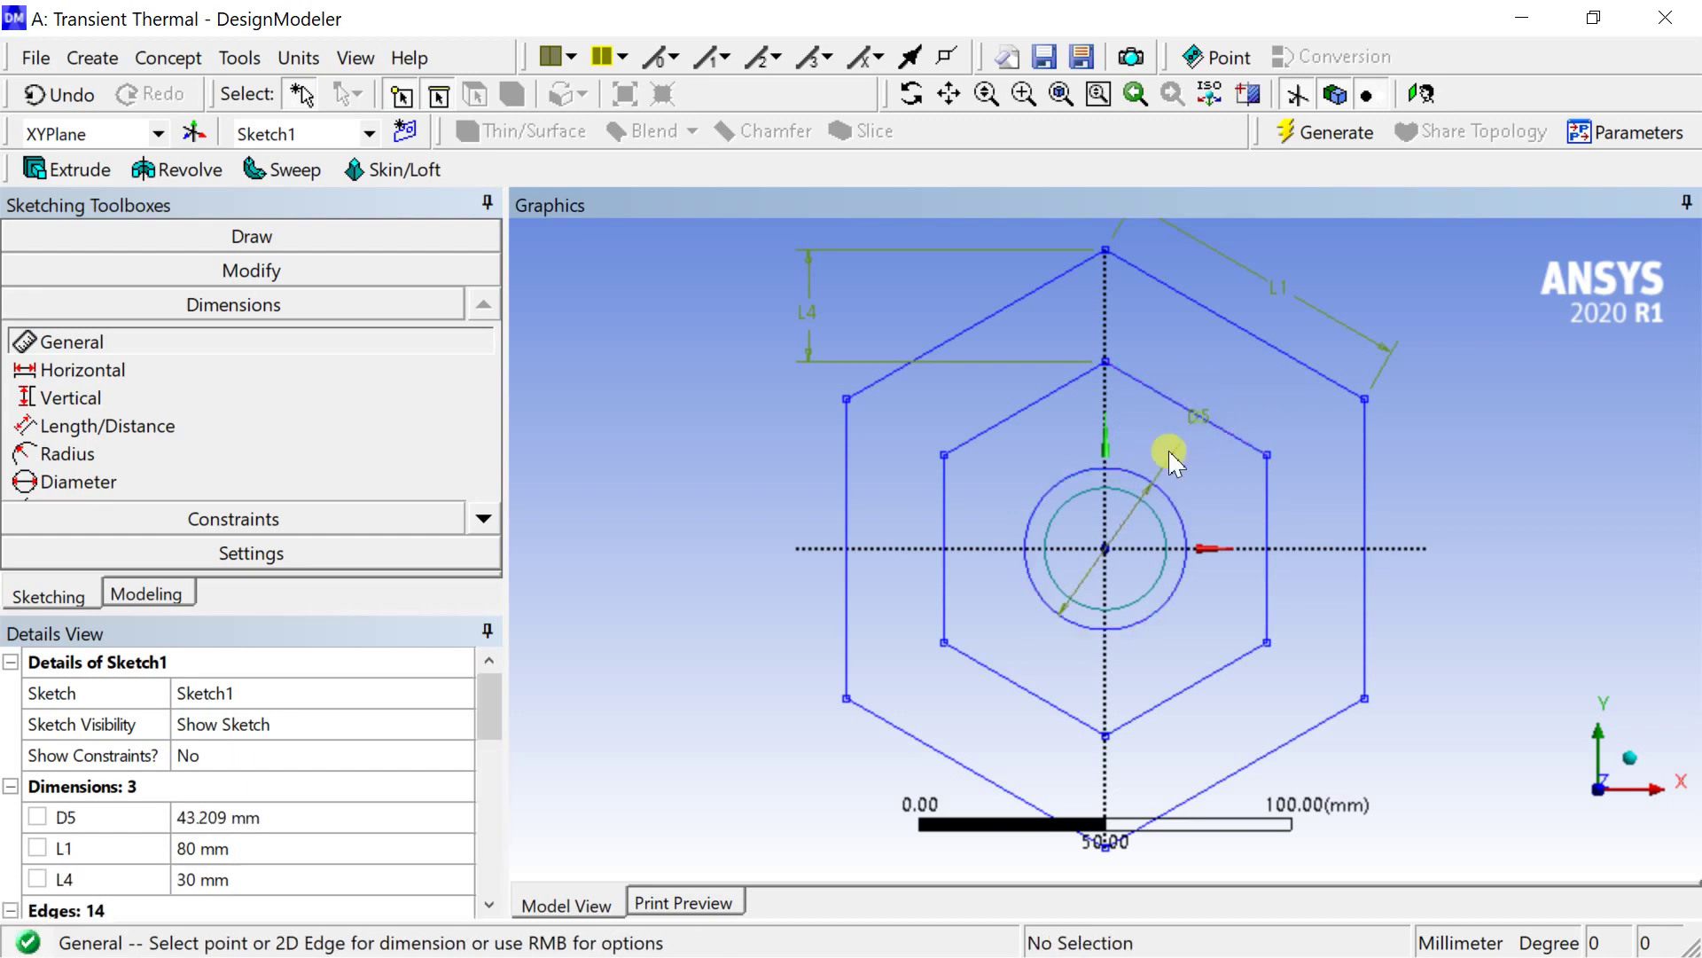
pyautogui.click(1123, 492)
pyautogui.click(1142, 419)
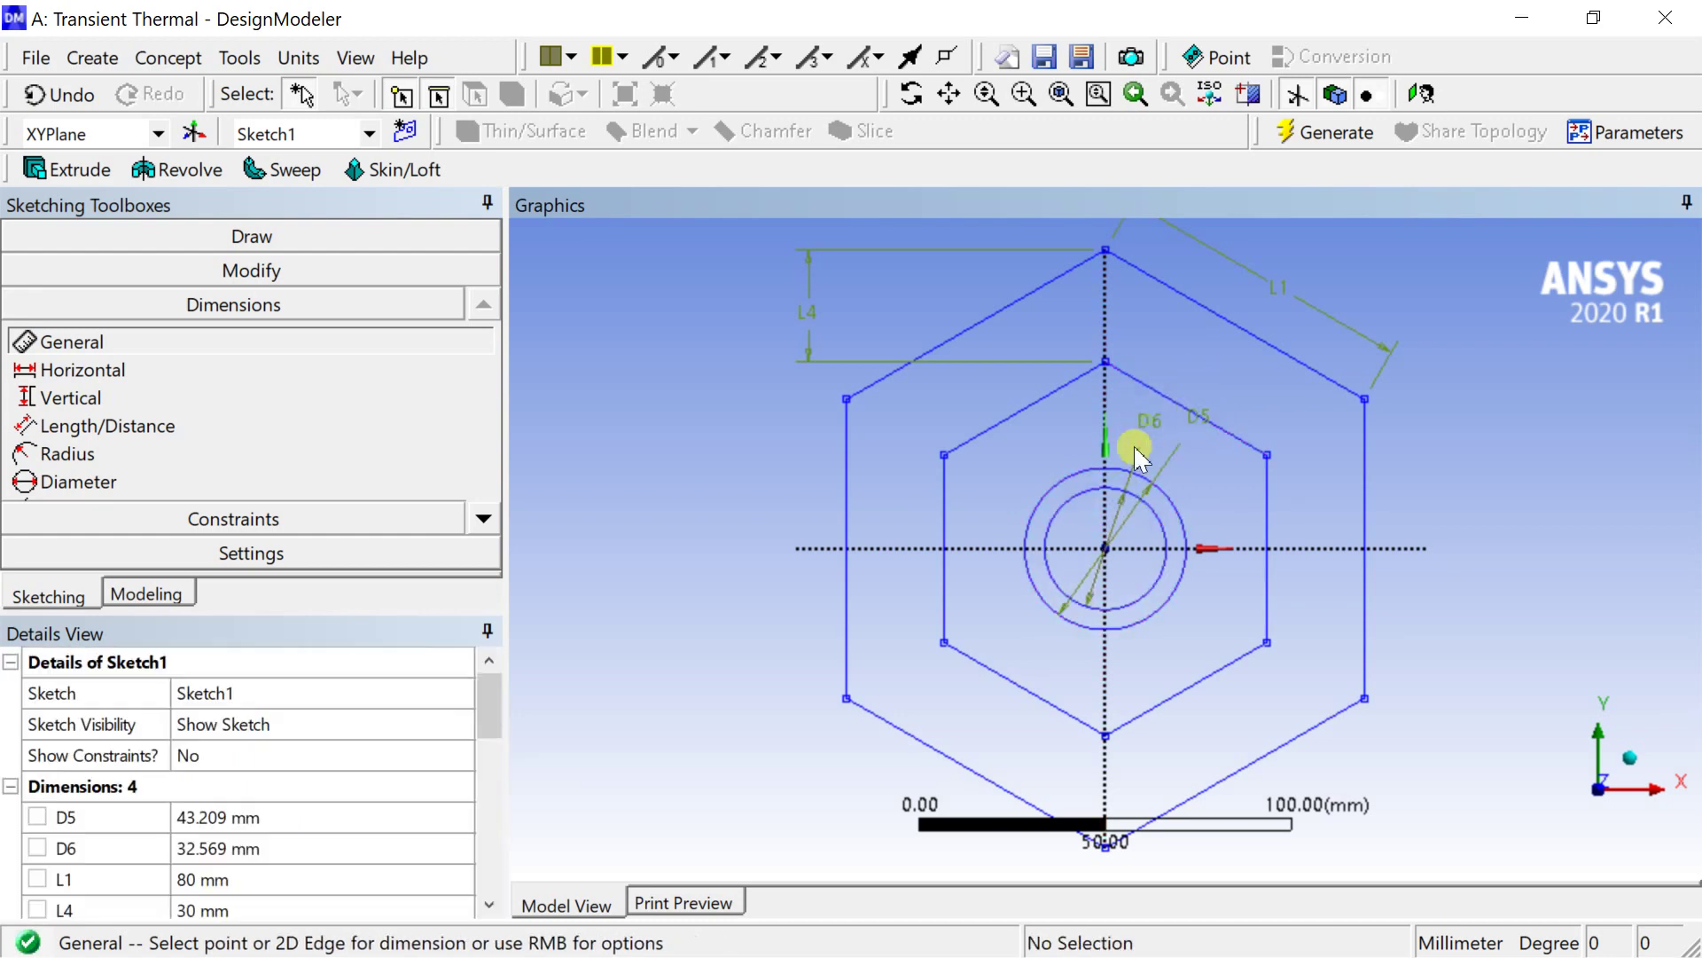
# Set the outer circle's diameter to 25 mm and the inner circle's diameter to 20 mm
pyautogui.click(282, 850)
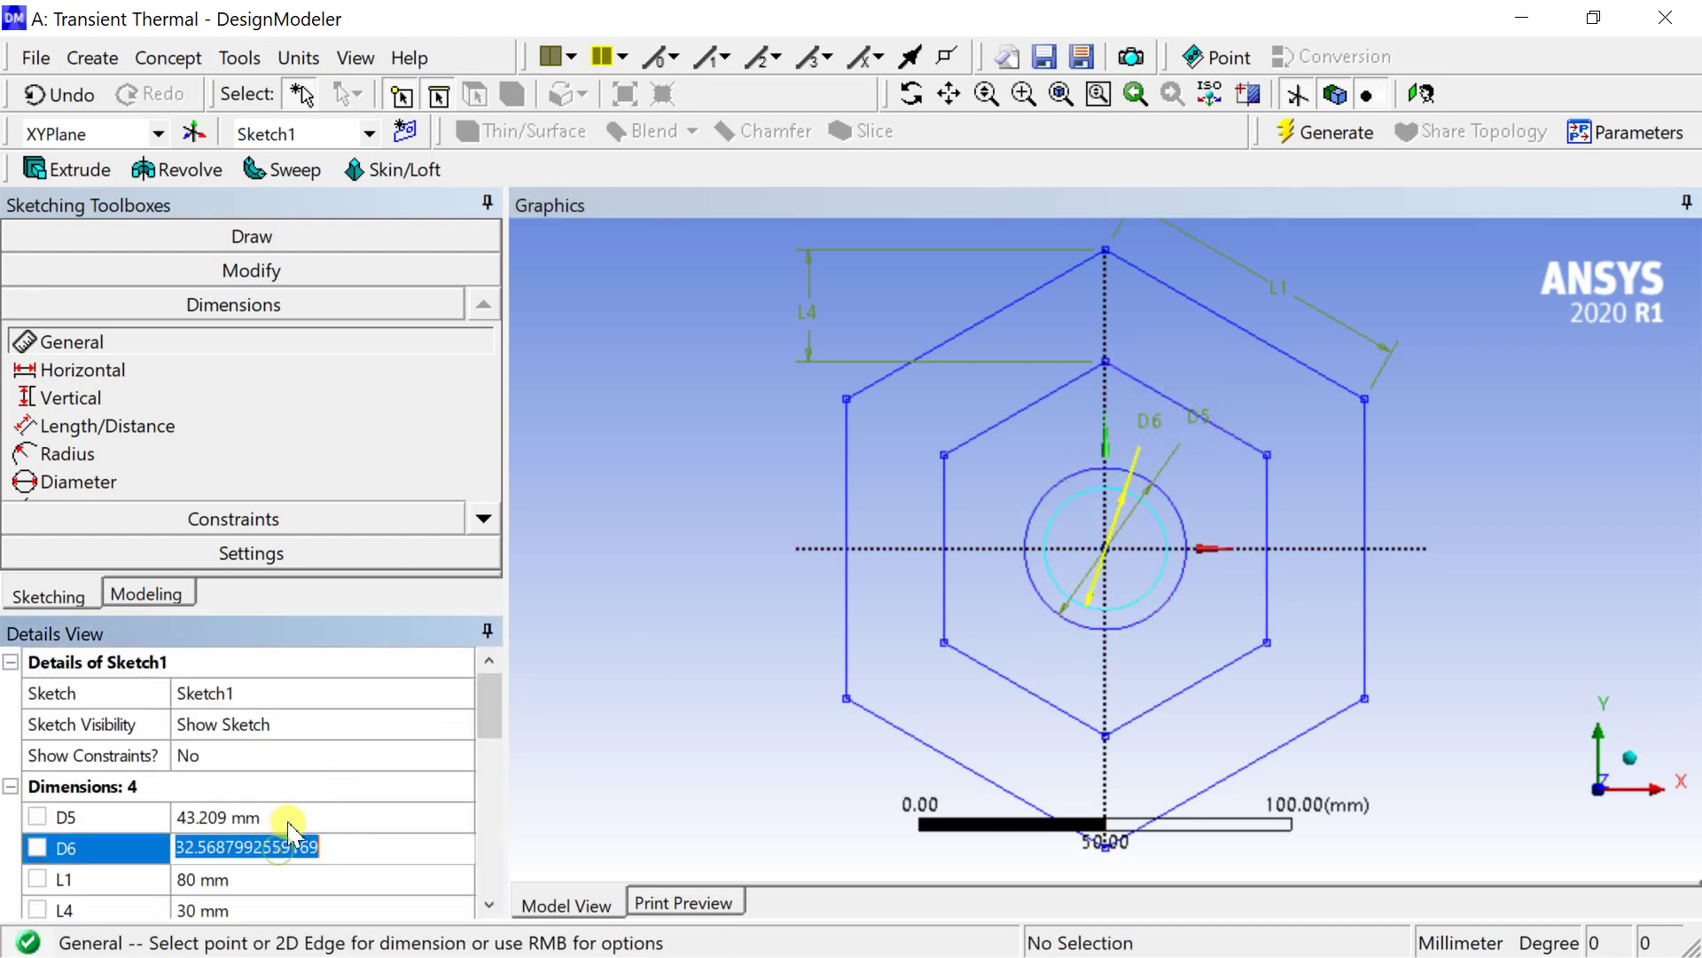
pyautogui.click(291, 817)
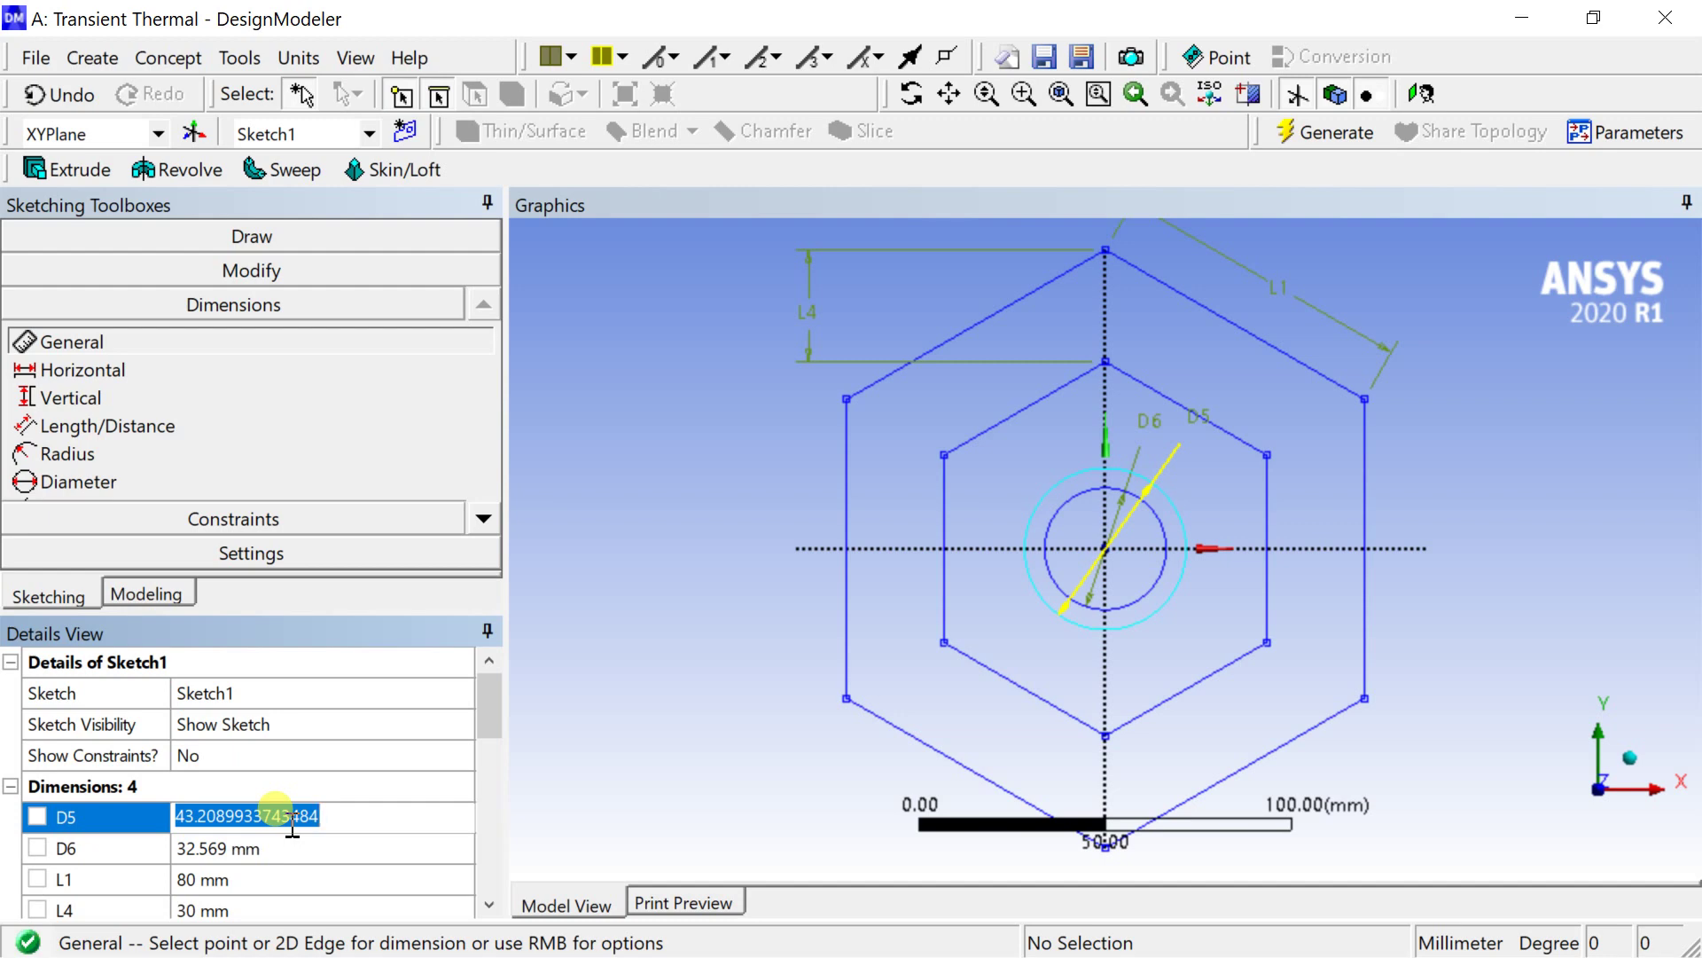
pyautogui.write('25')
pyautogui.click(275, 808)
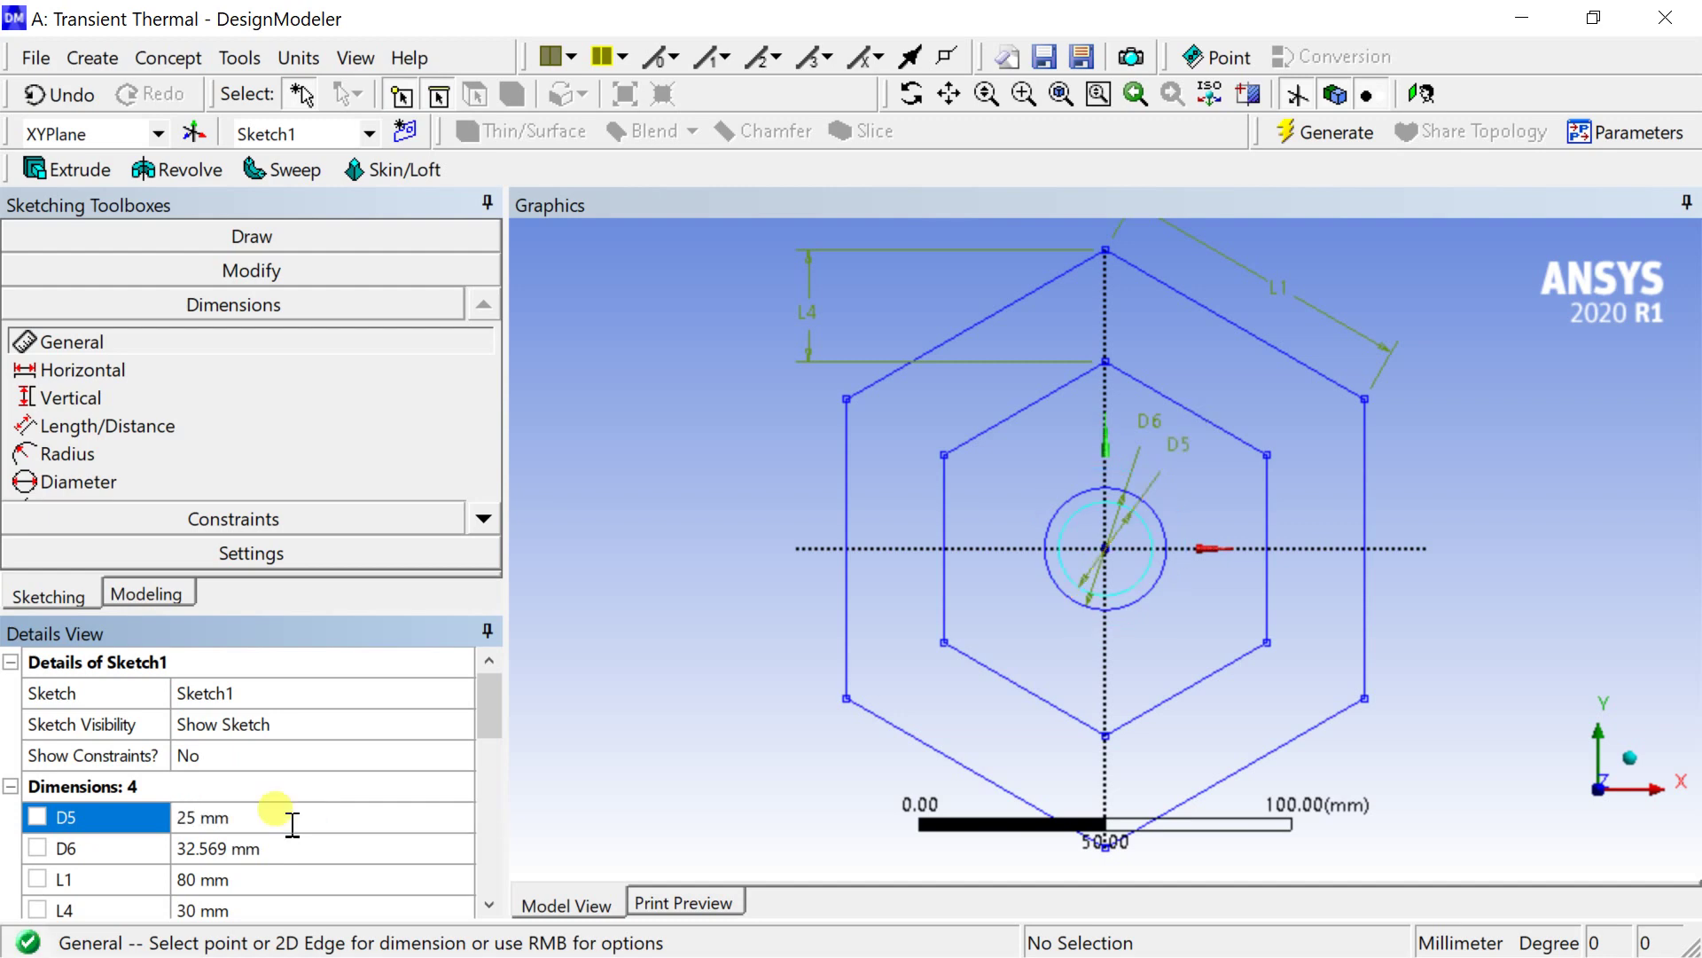
pyautogui.click(302, 848)
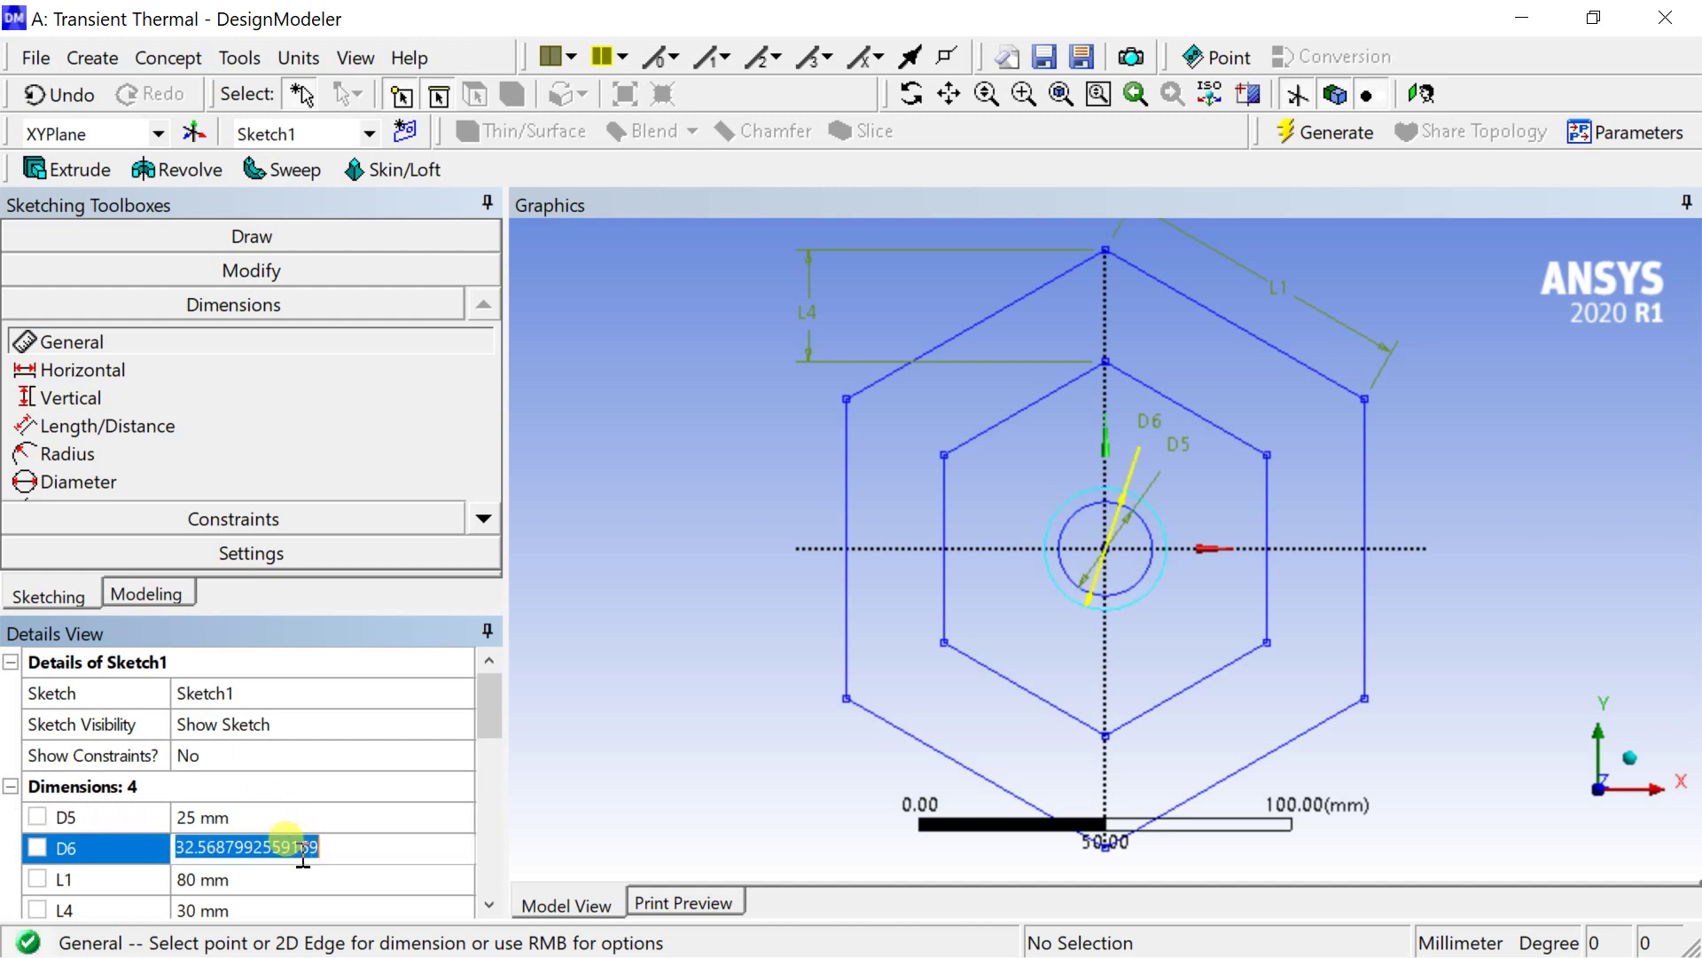
pyautogui.write('20')
pyautogui.press('Return')
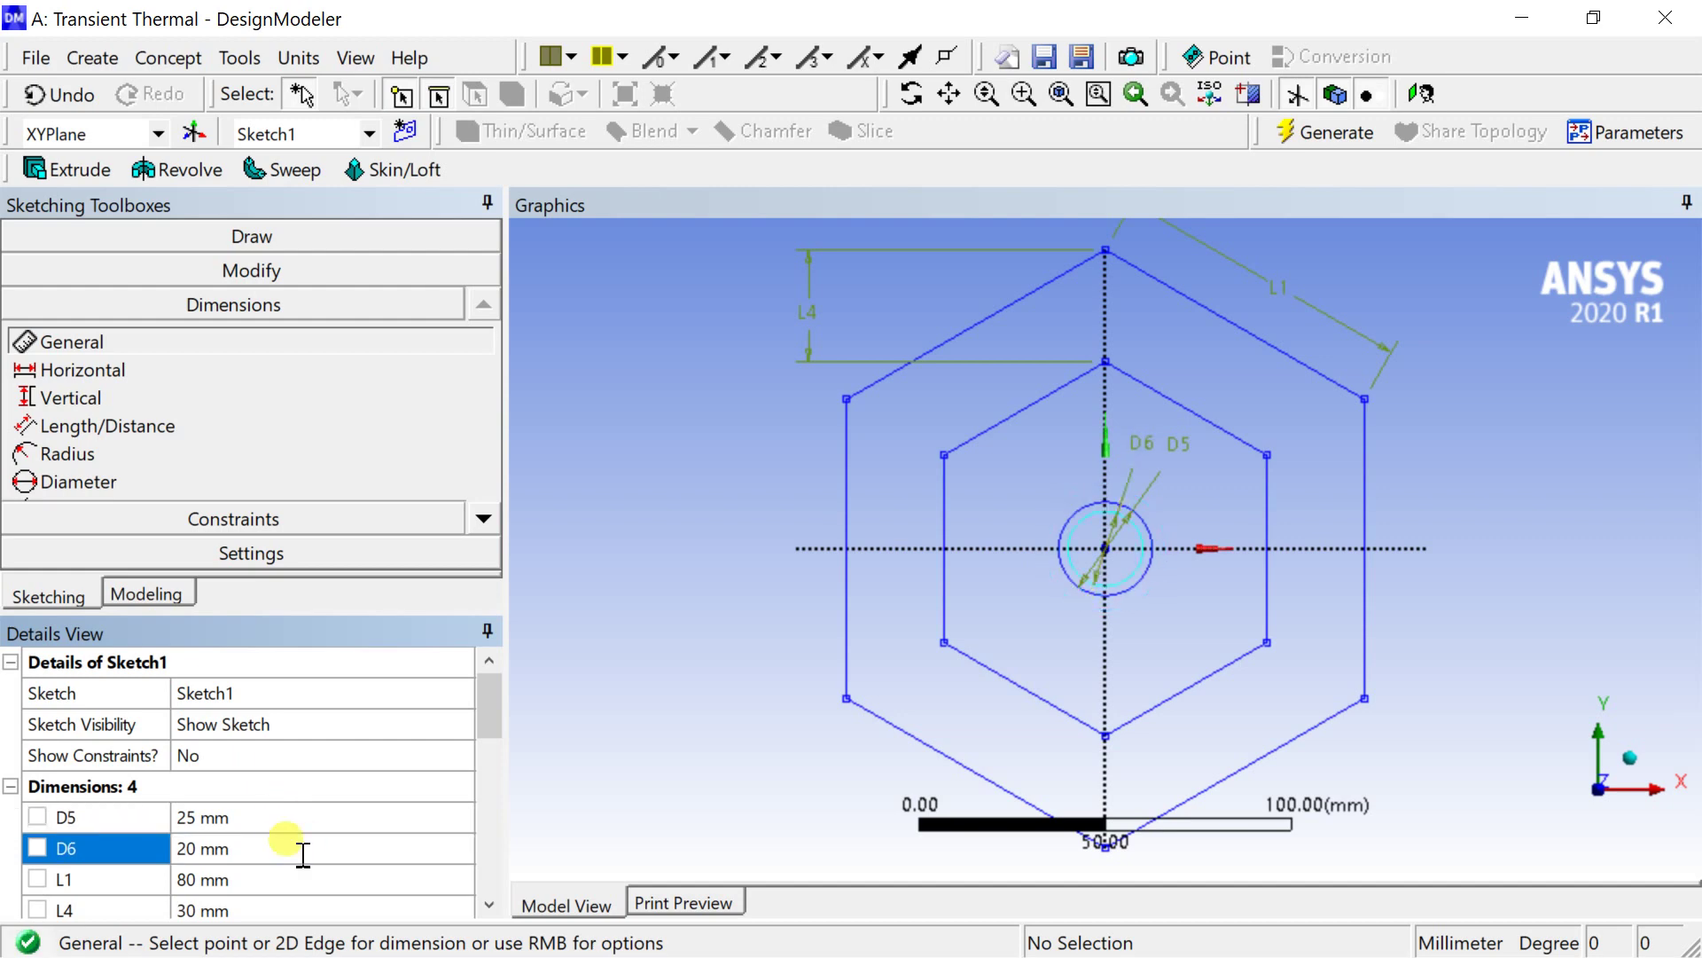
pyautogui.click(1064, 459)
# Draw a line from the origin to the upper-right vertex of the outer hexagon
pyautogui.scroll(4, 1080, 466)
pyautogui.scroll(-4, 1081, 527)
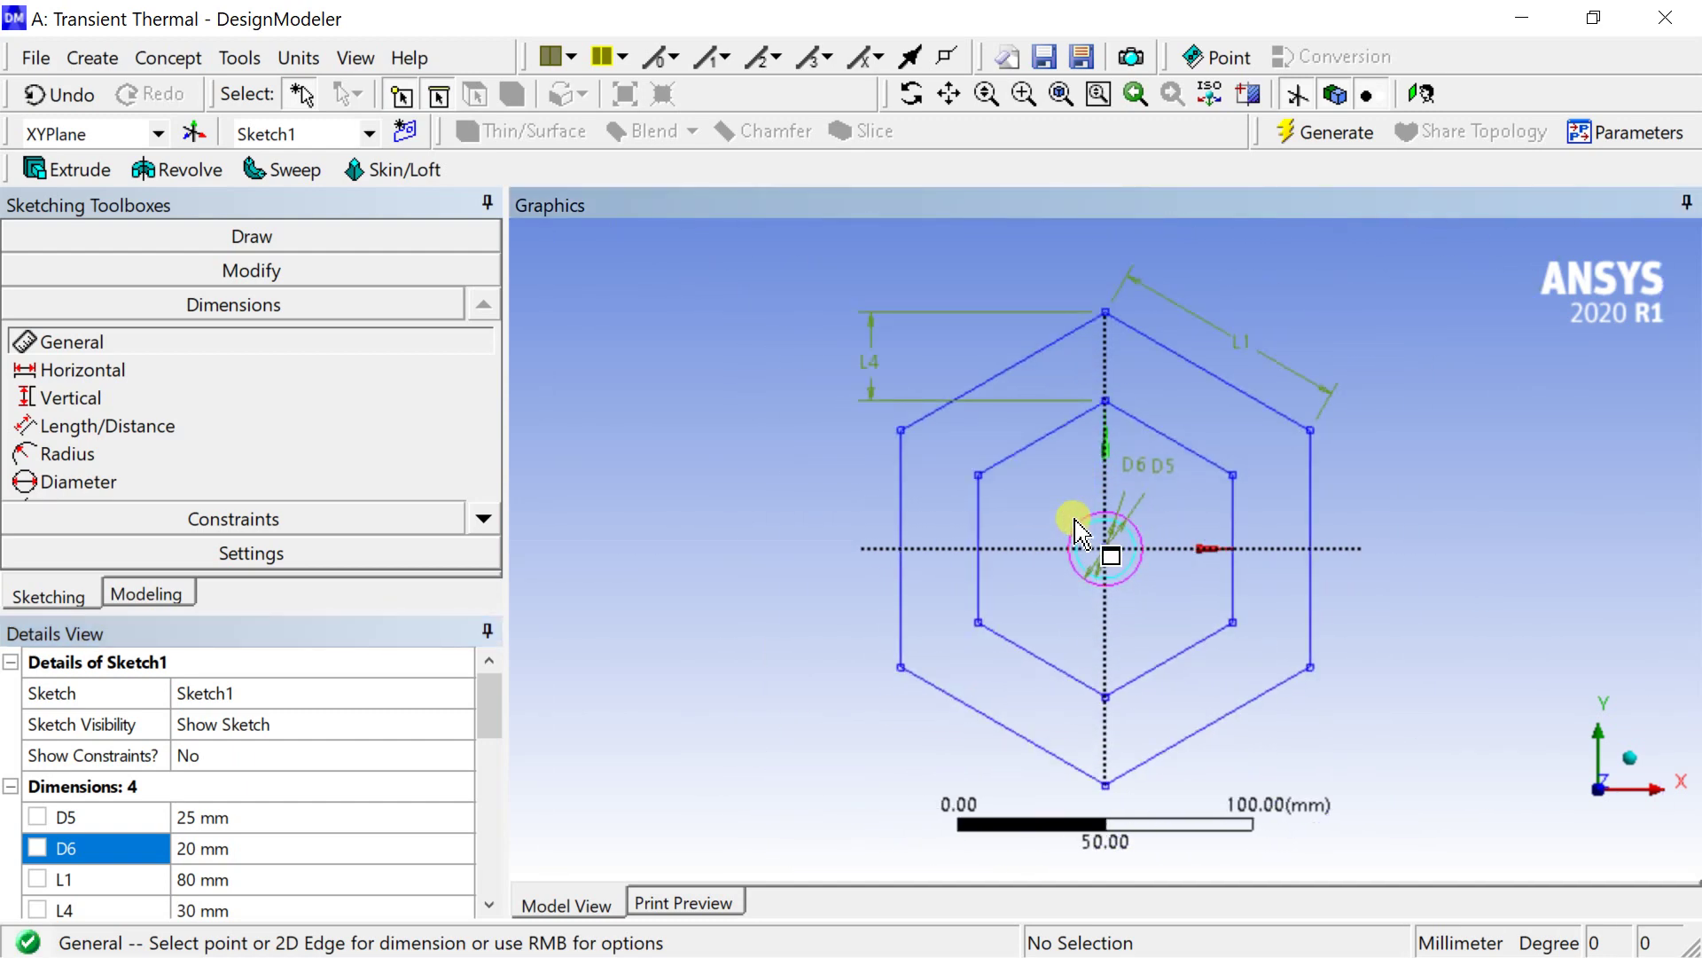
pyautogui.click(295, 239)
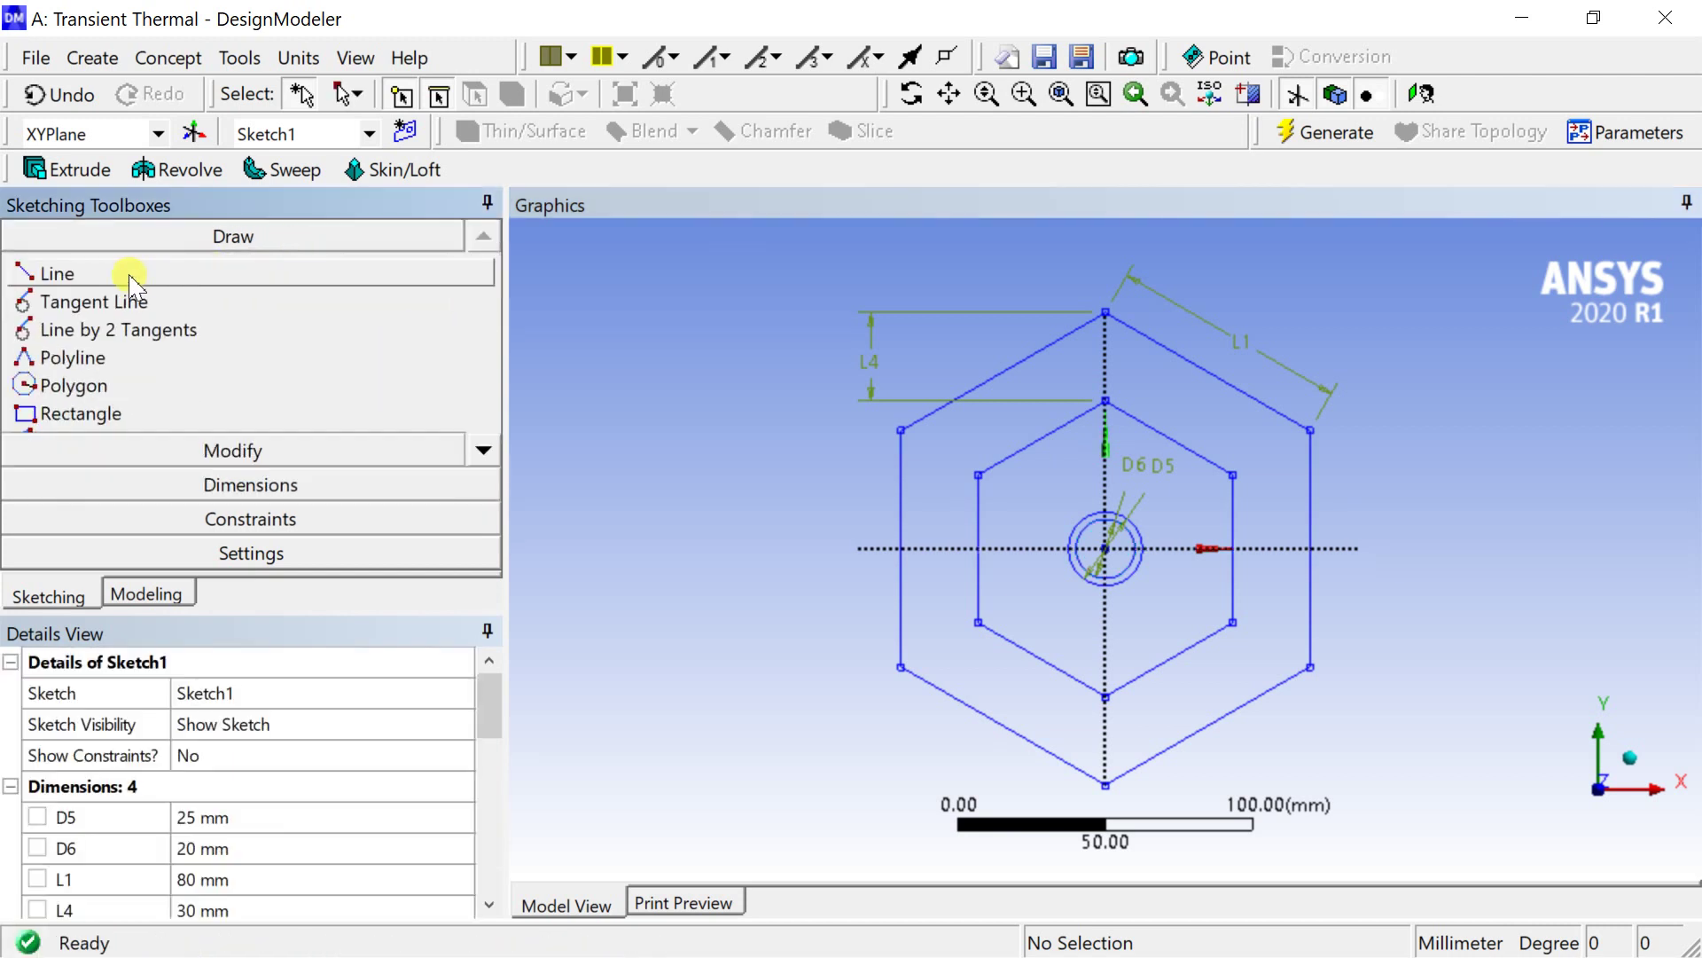
pyautogui.click(125, 271)
pyautogui.scroll(1, 1205, 444)
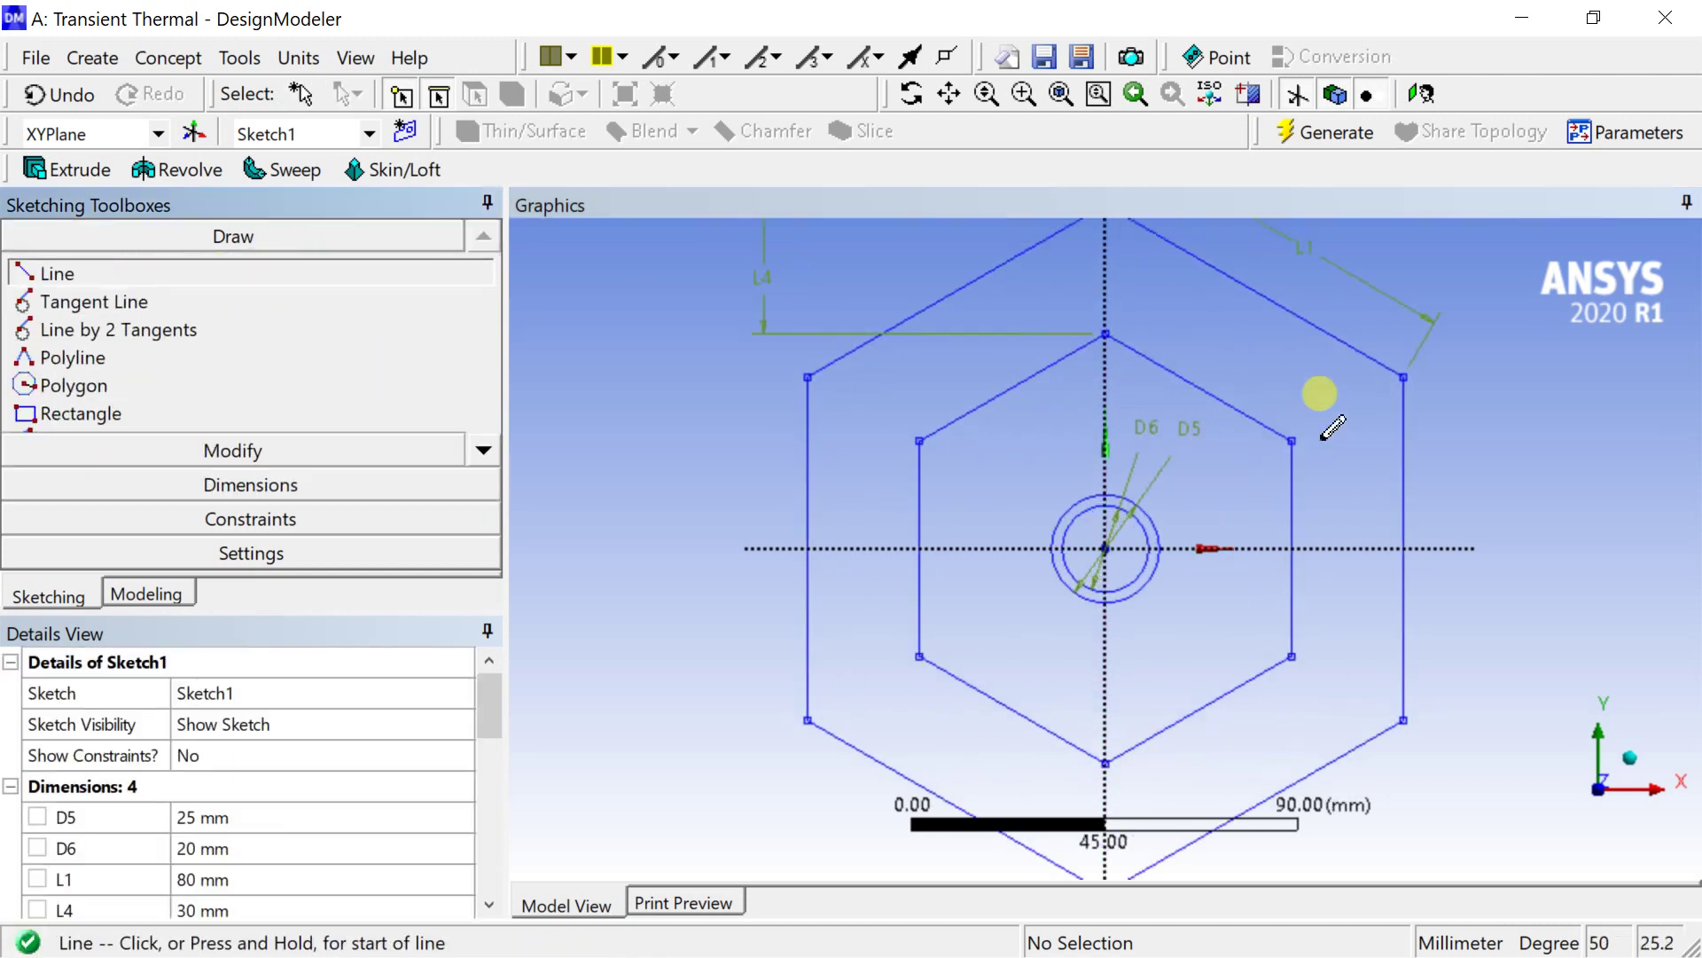
pyautogui.click(1106, 547)
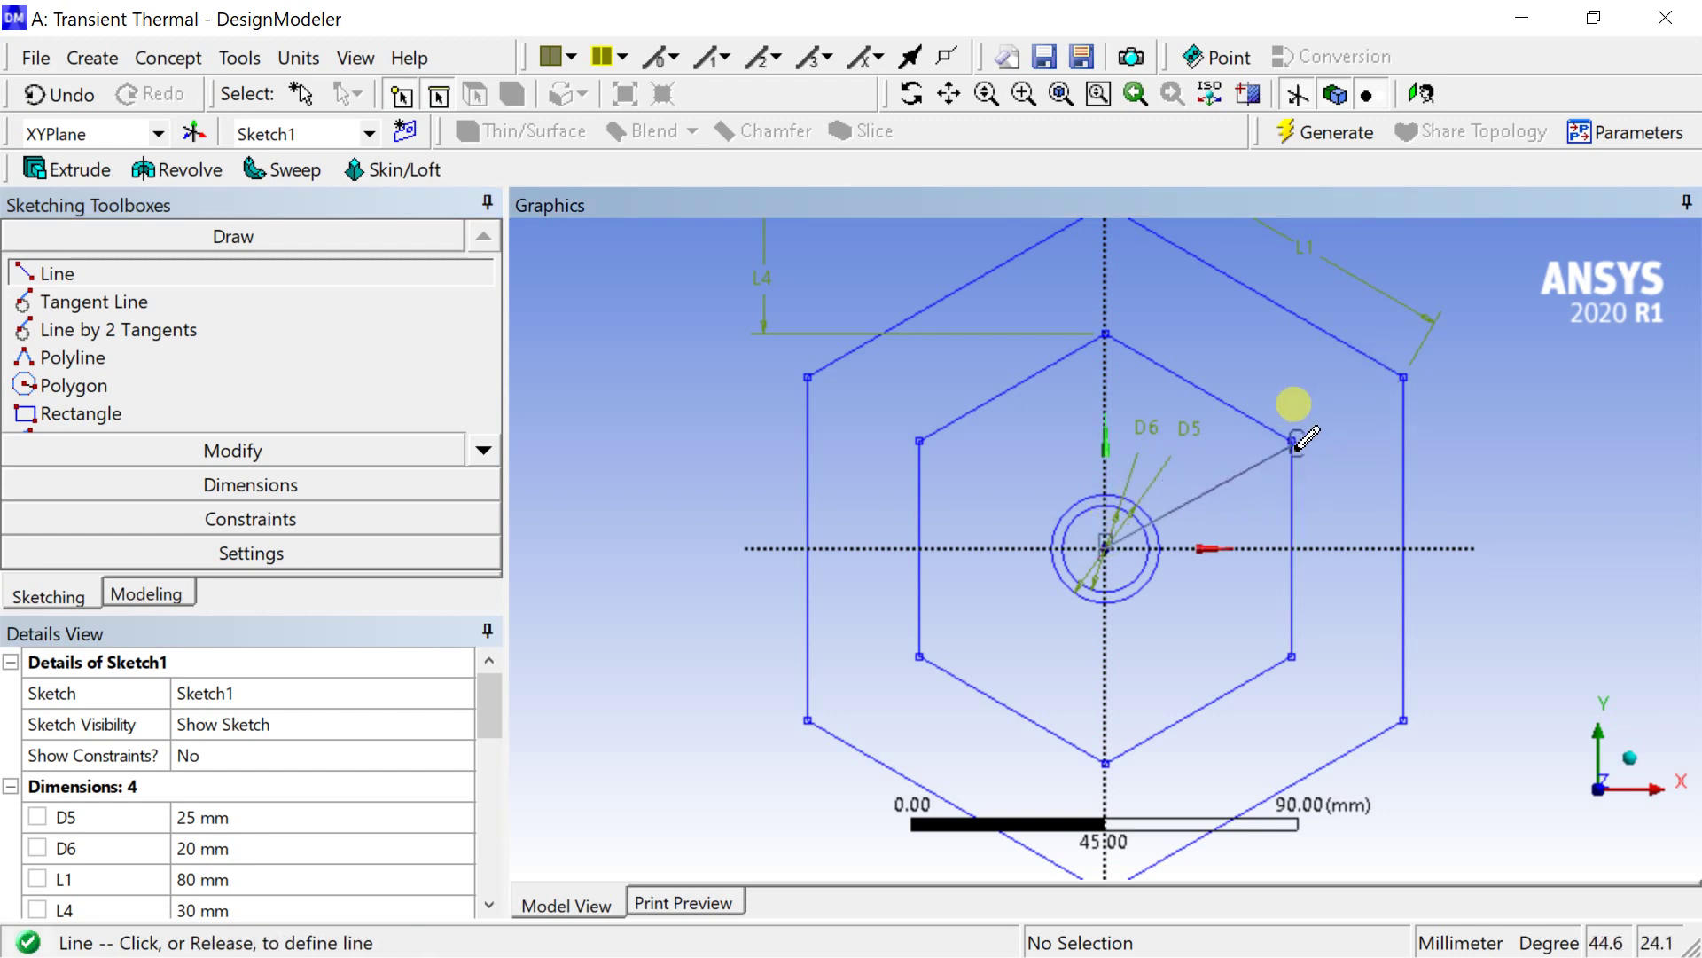
pyautogui.click(1403, 372)
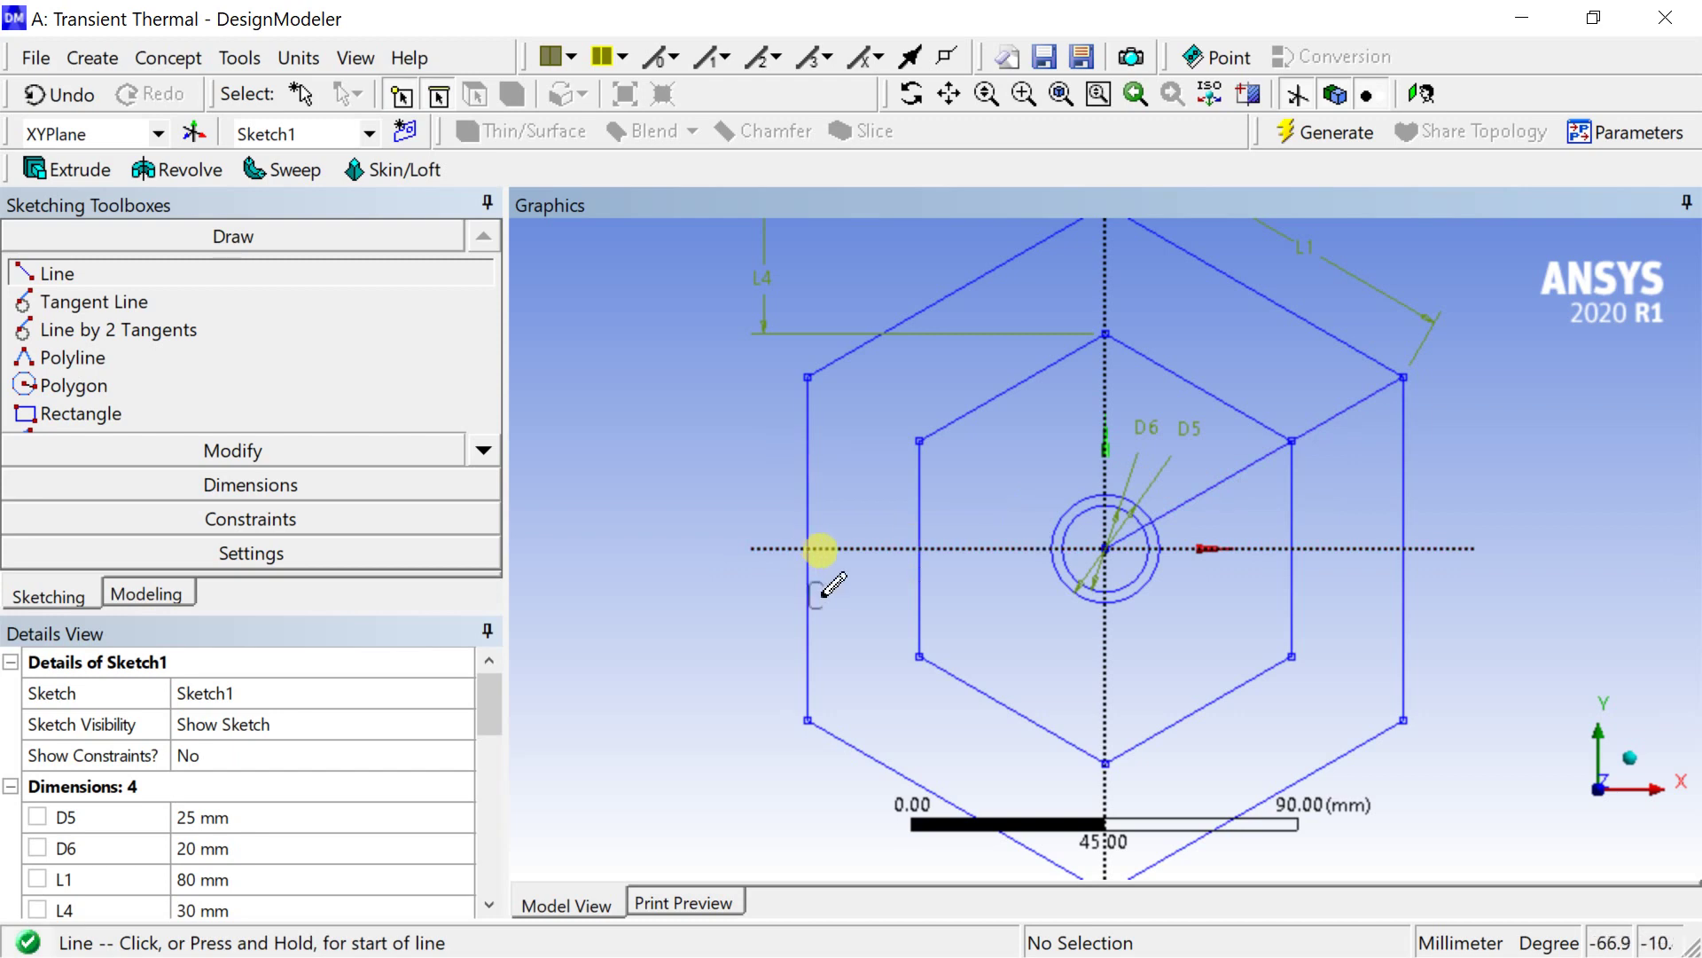
# Draw a vertical line from the origin to the top vertex of the outer hexagon
pyautogui.scroll(-3, 977, 547)
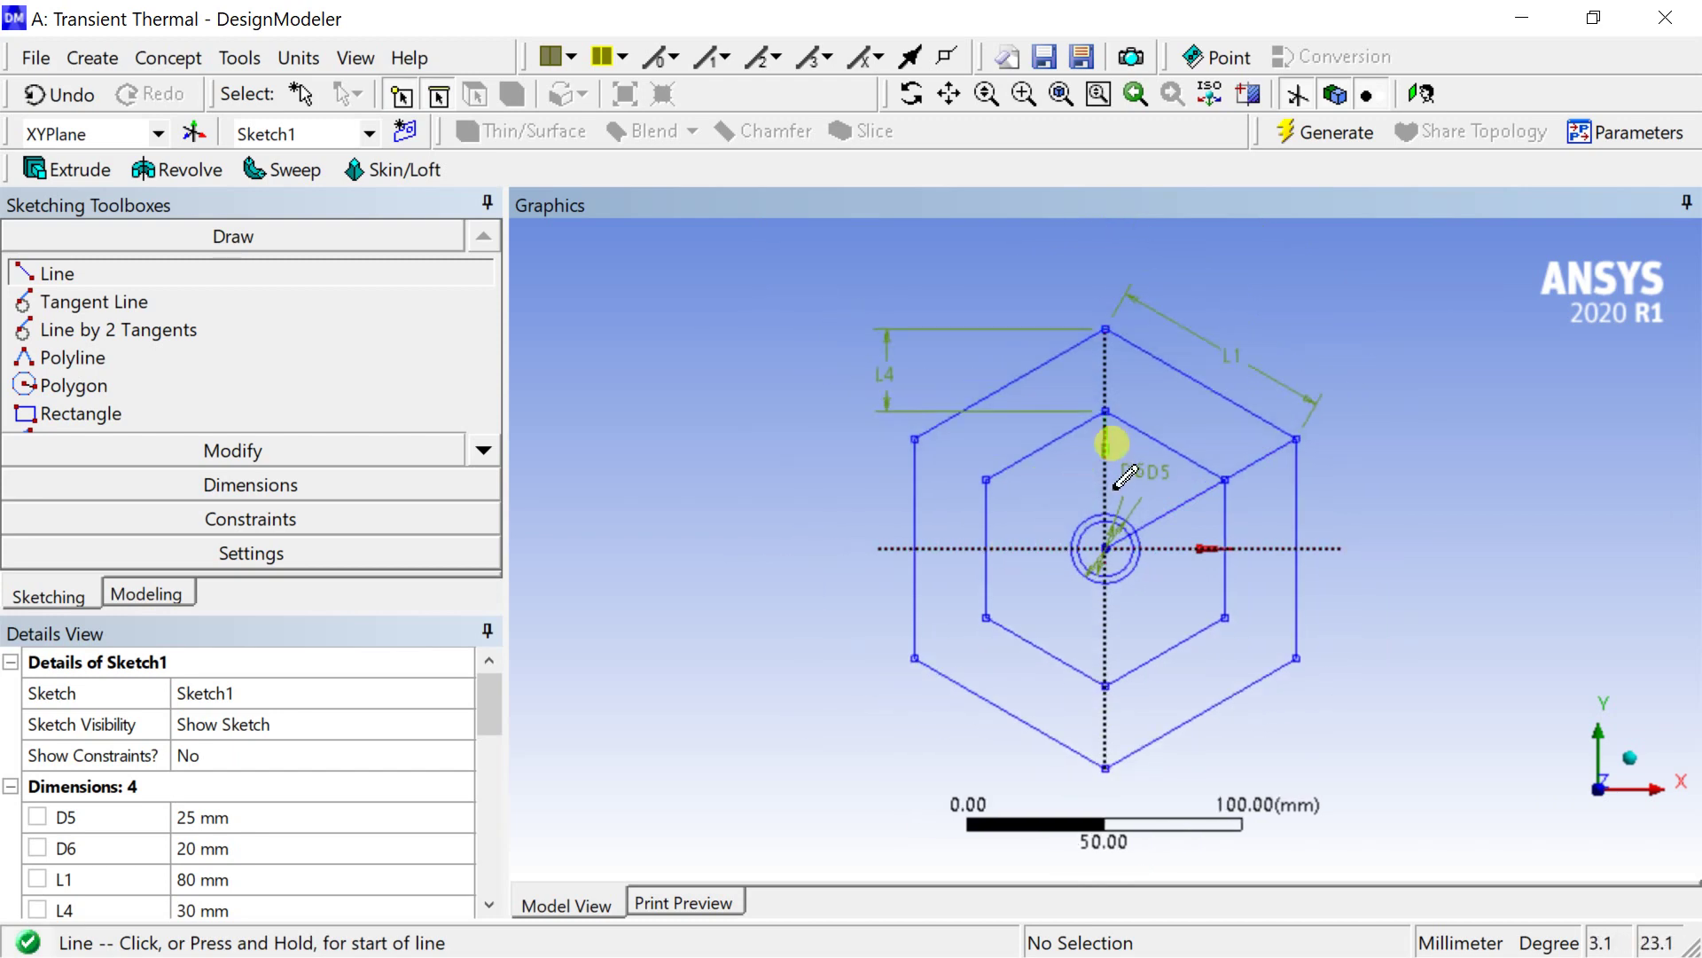
pyautogui.scroll(3, 1097, 496)
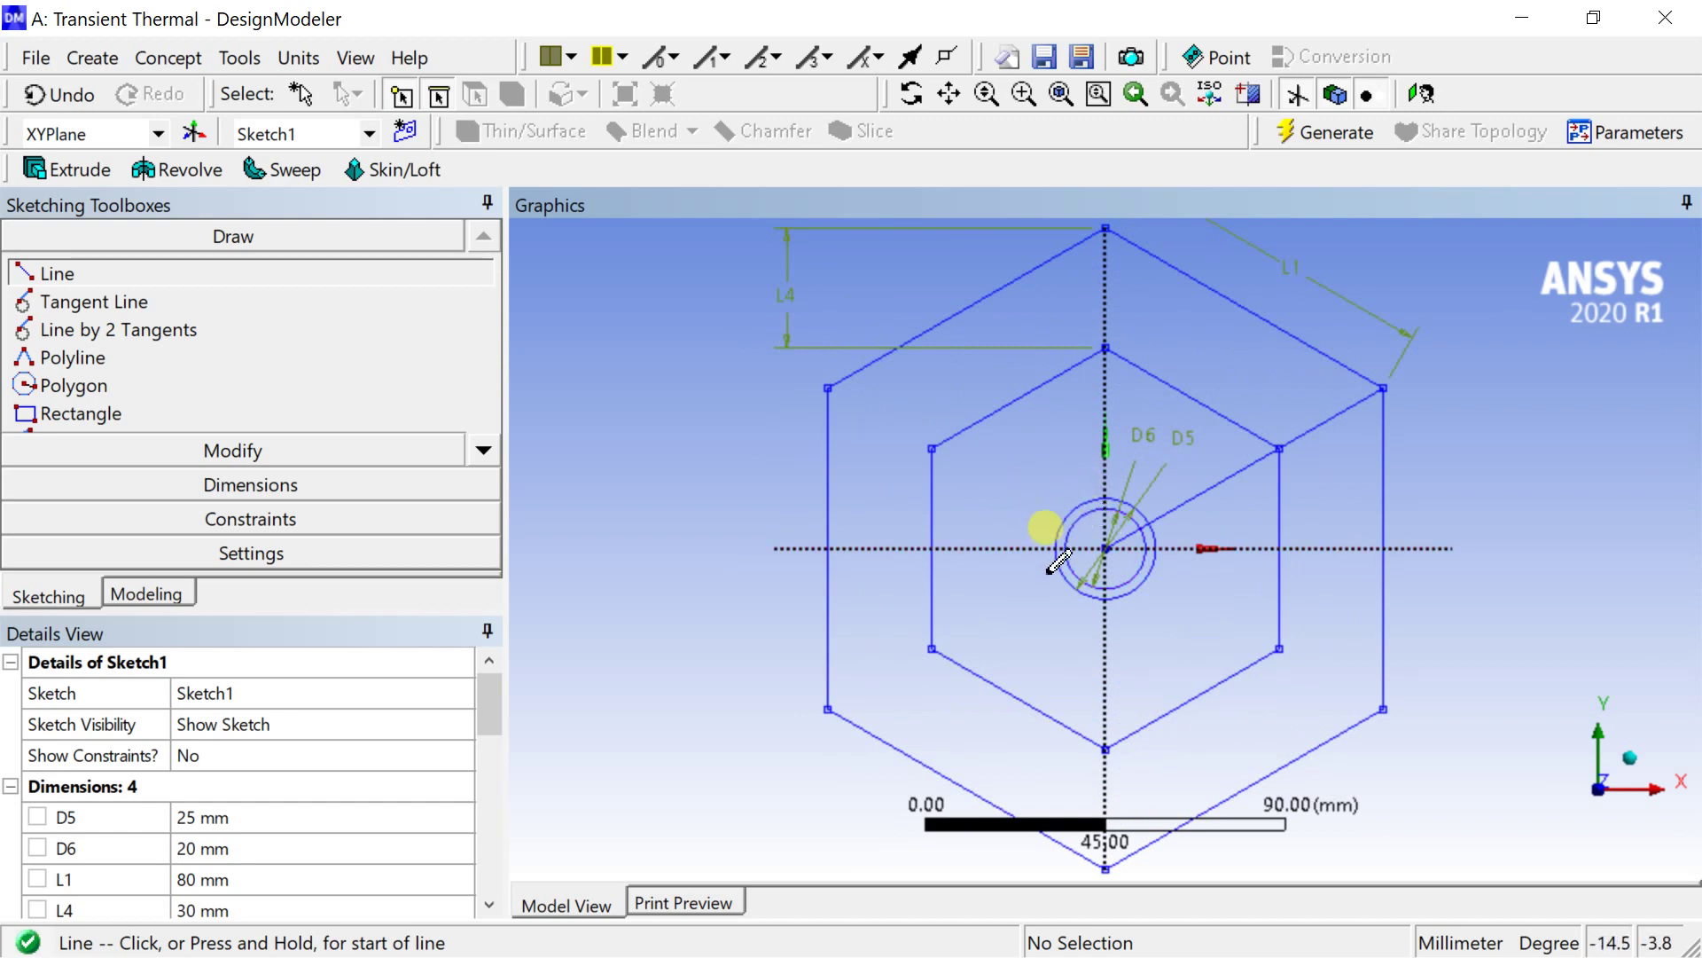
pyautogui.click(1105, 546)
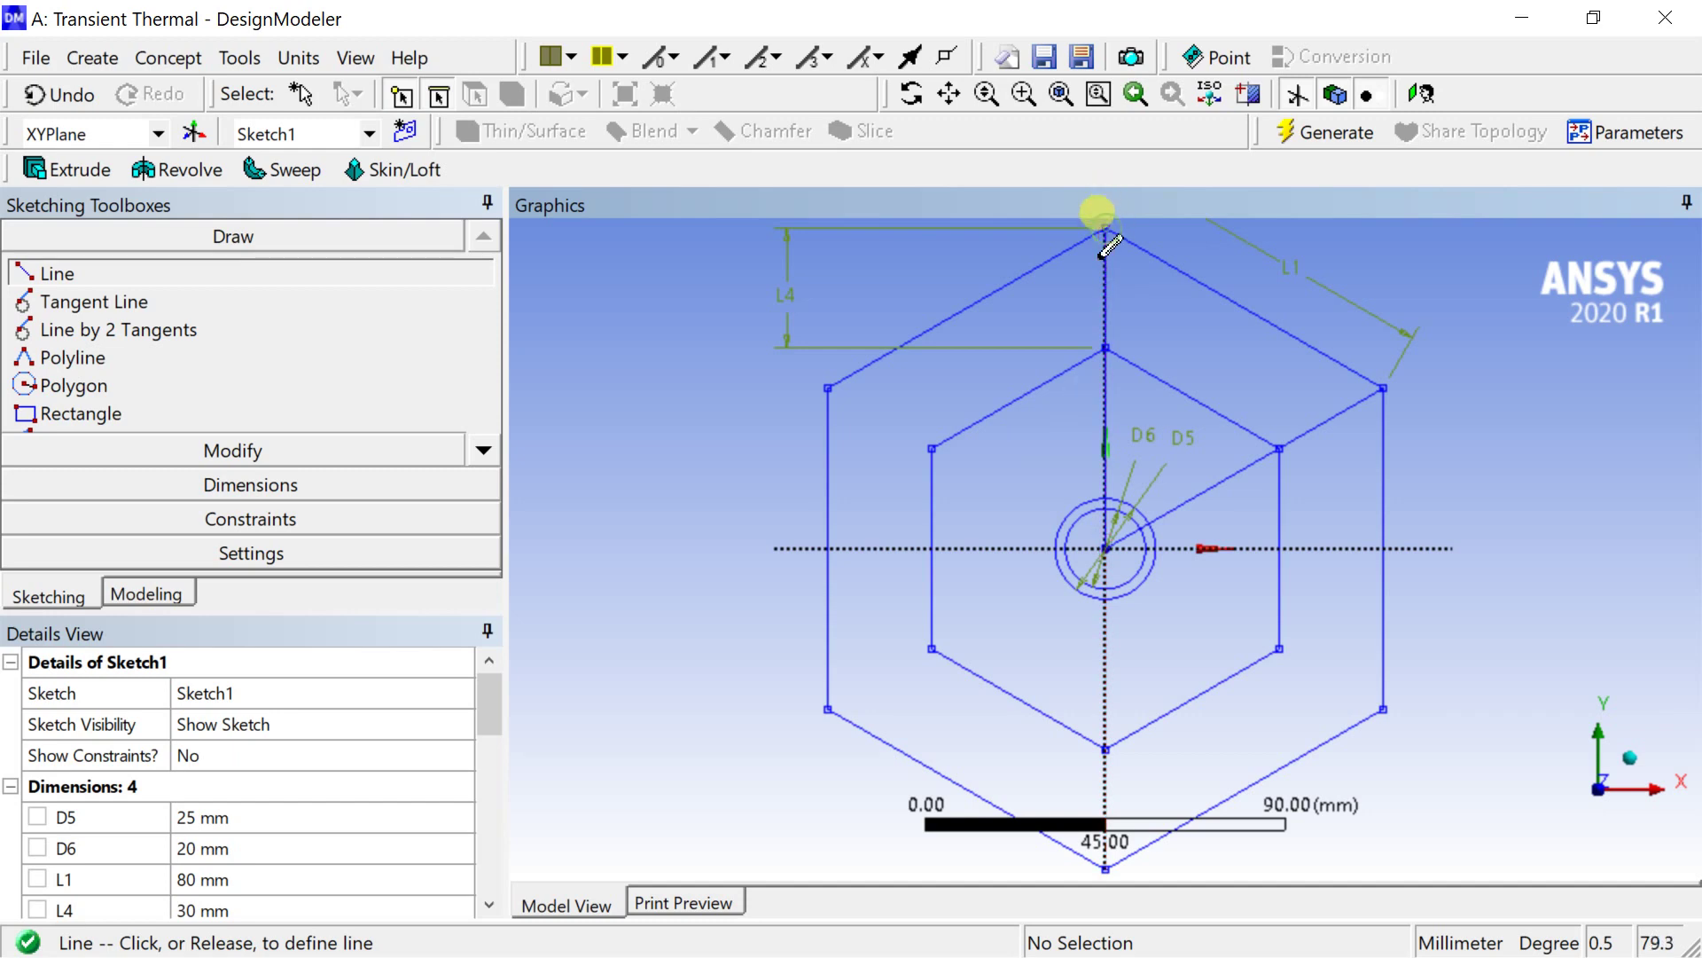
pyautogui.click(1105, 228)
# Trim away all outer hexagon edges except the upper-right one between the two radial lines
pyautogui.scroll(-2, 1055, 461)
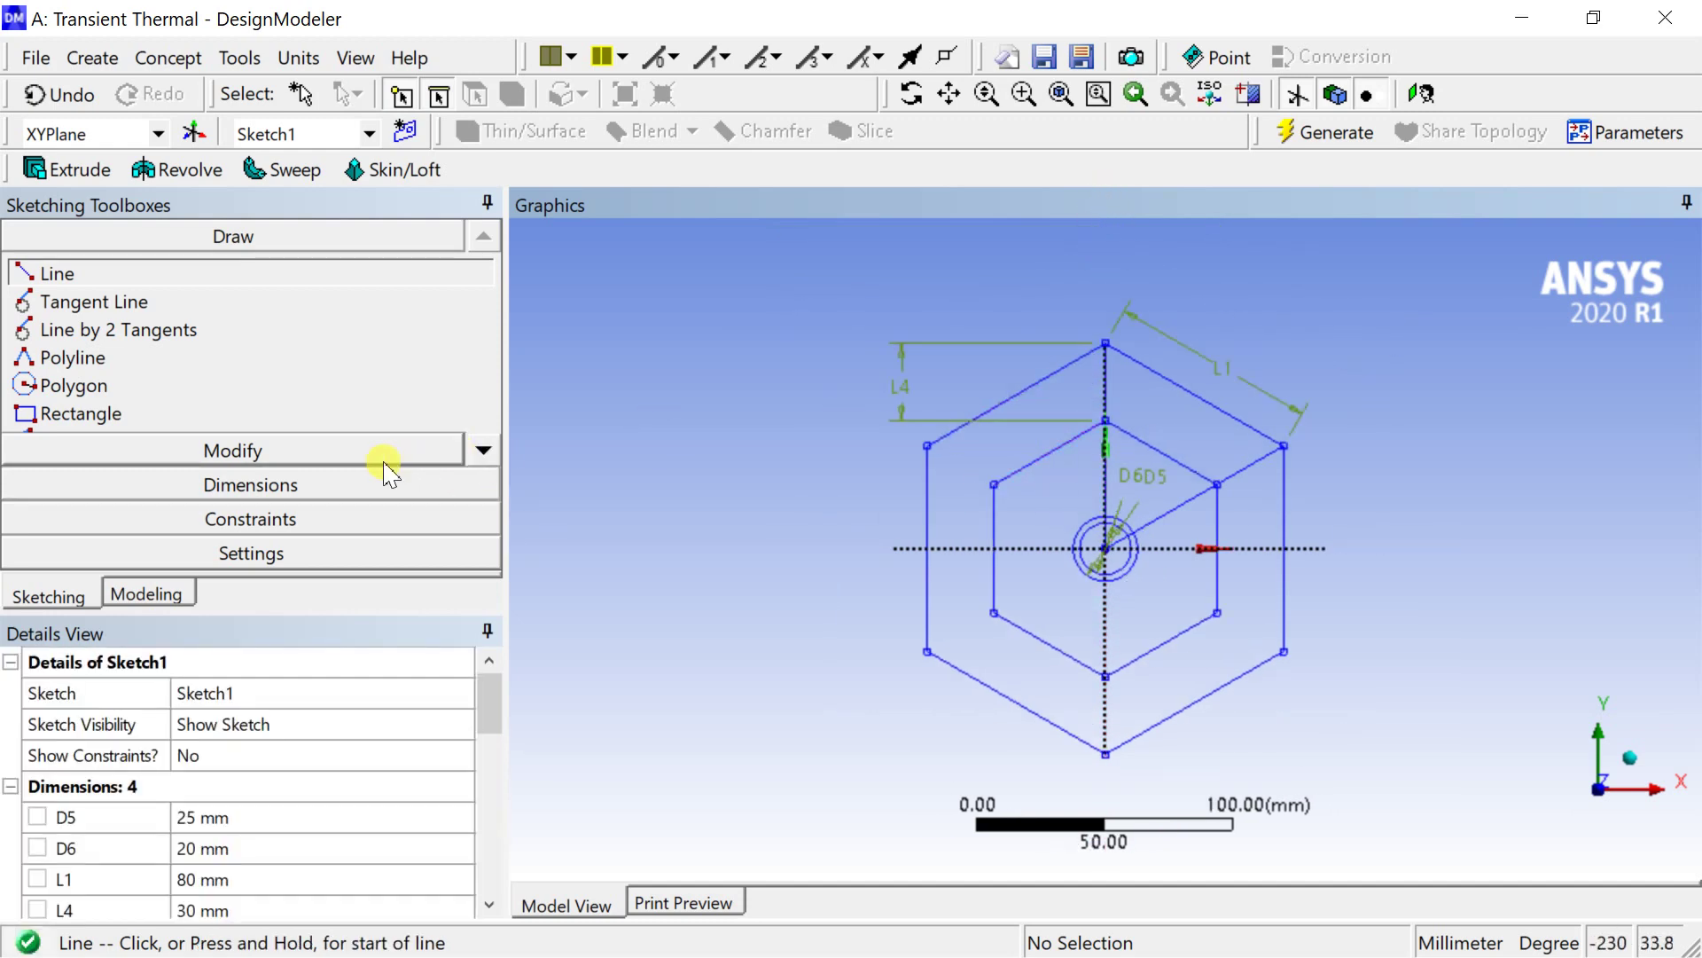
pyautogui.click(341, 457)
pyautogui.click(92, 392)
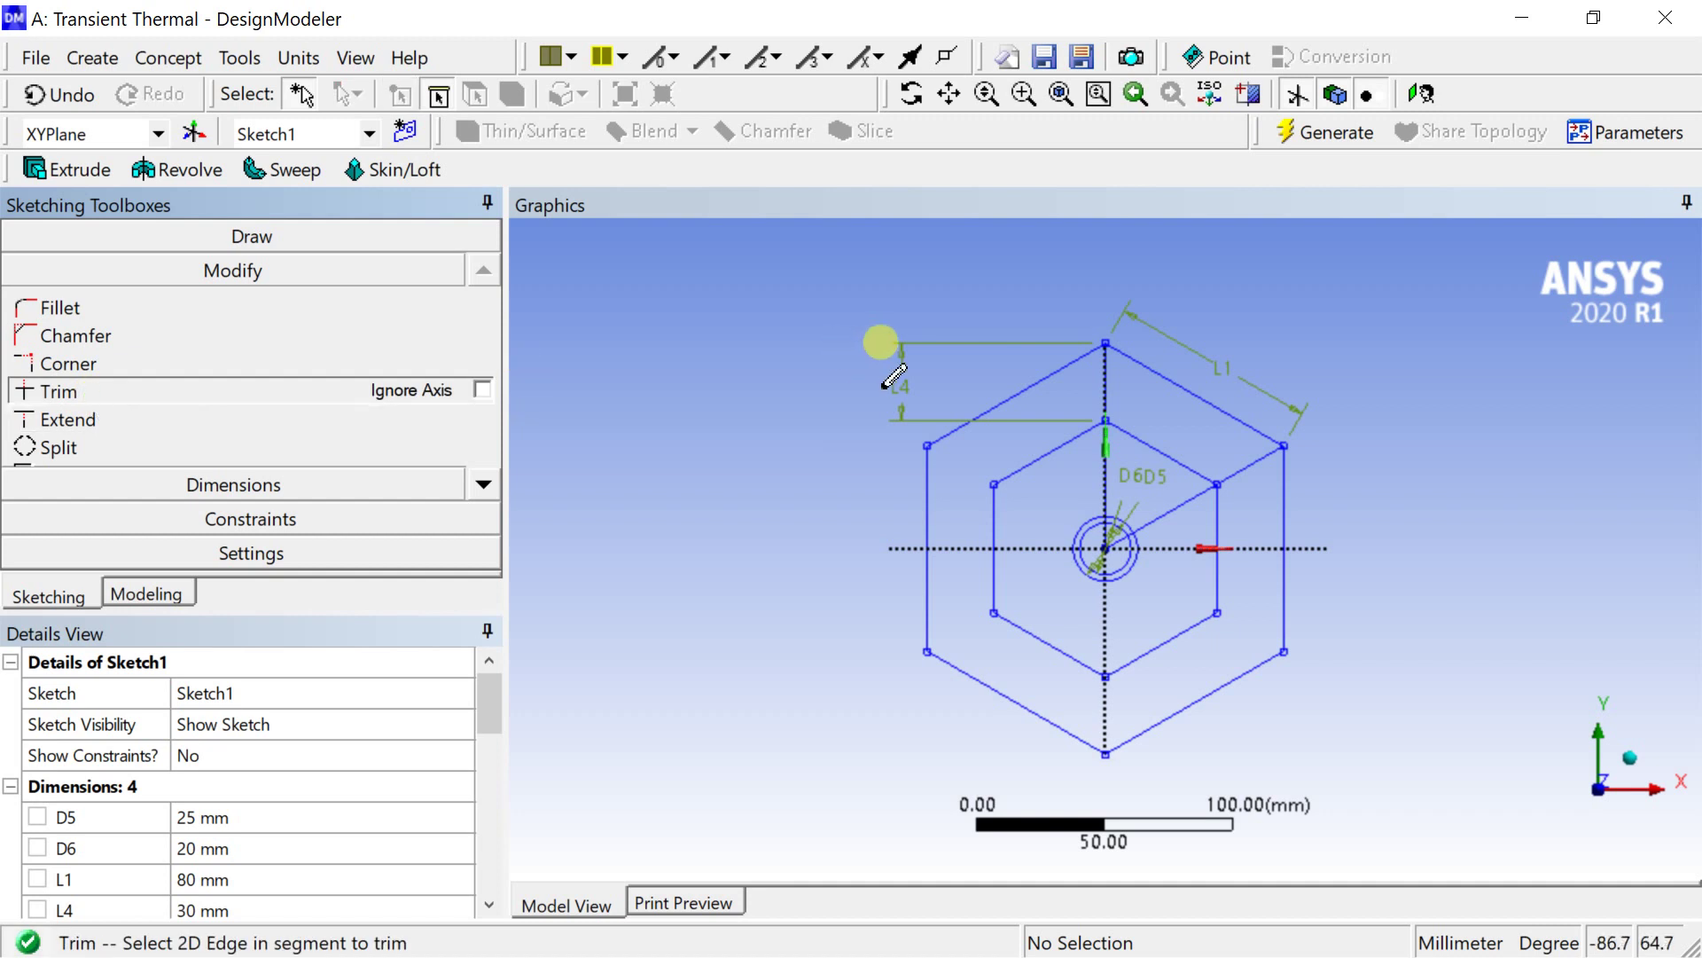
pyautogui.click(930, 492)
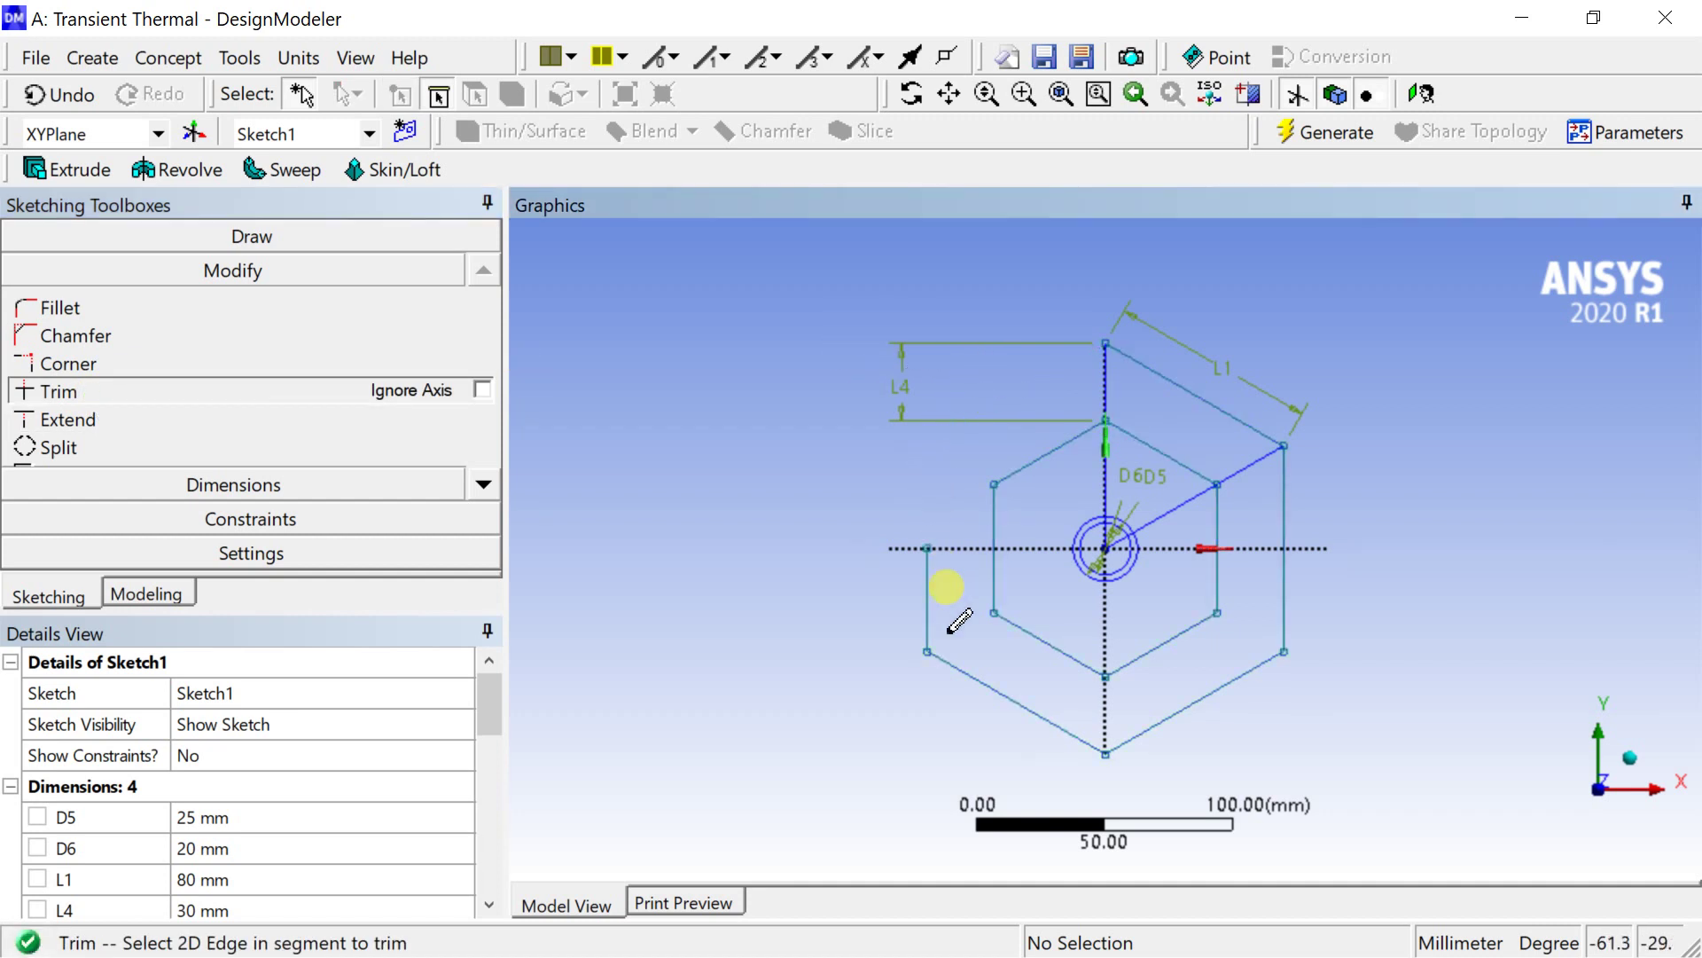
pyautogui.click(928, 603)
pyautogui.click(1020, 705)
pyautogui.click(1148, 730)
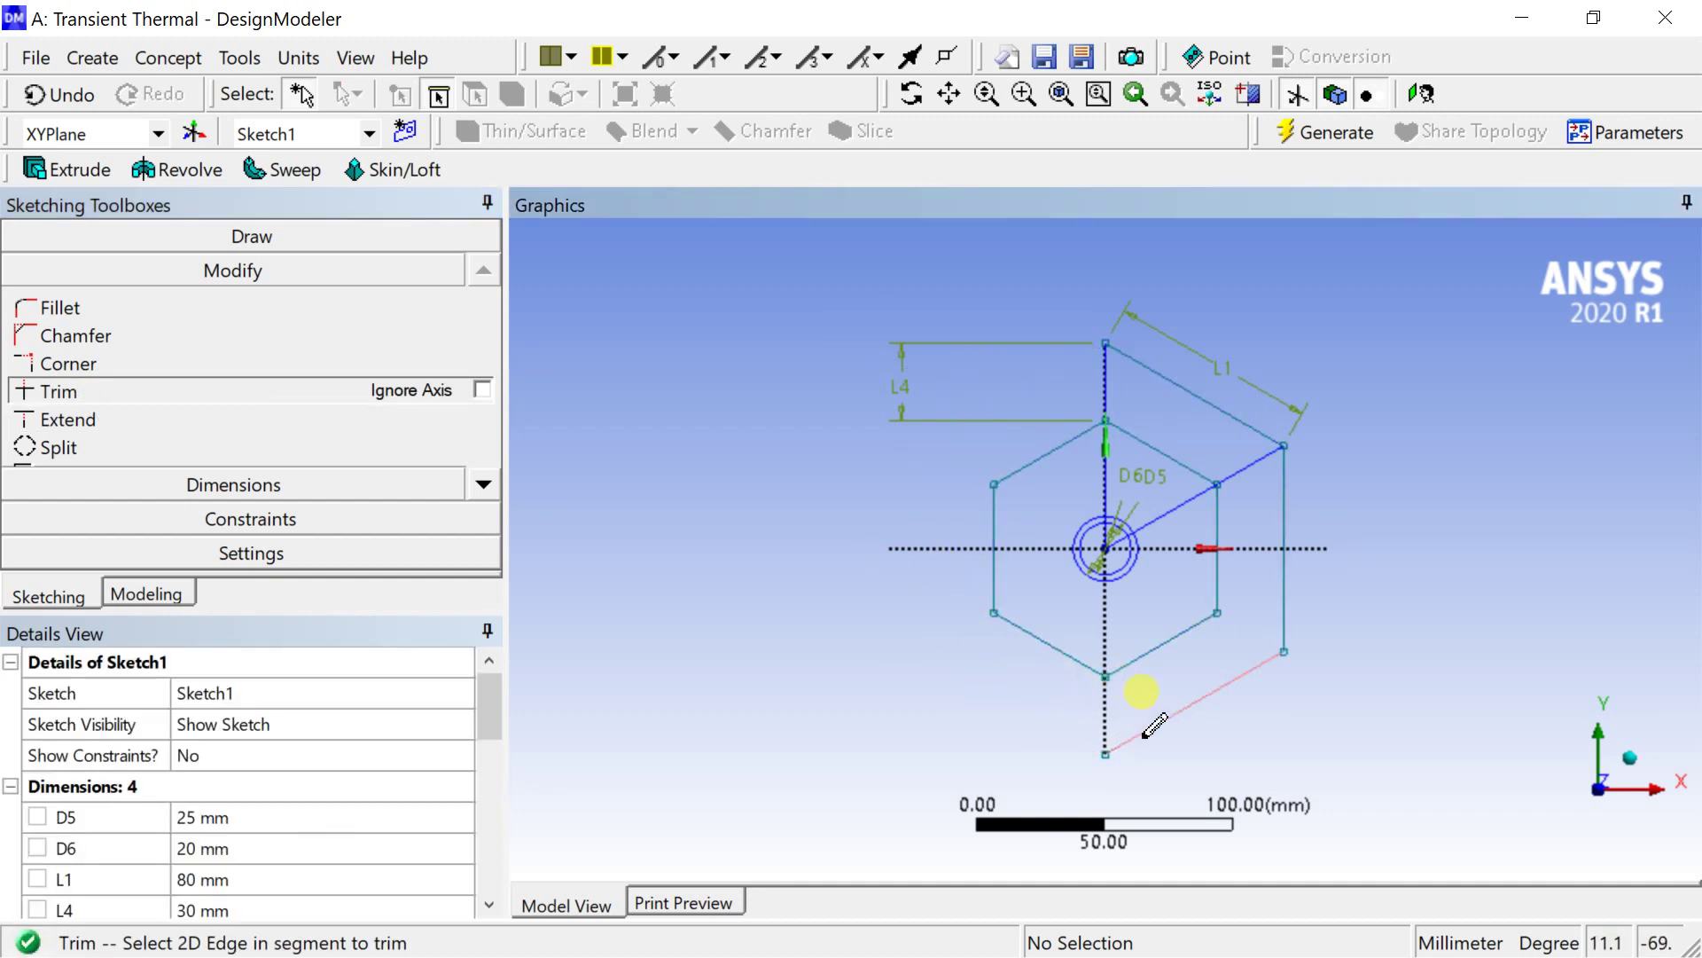
pyautogui.click(1288, 590)
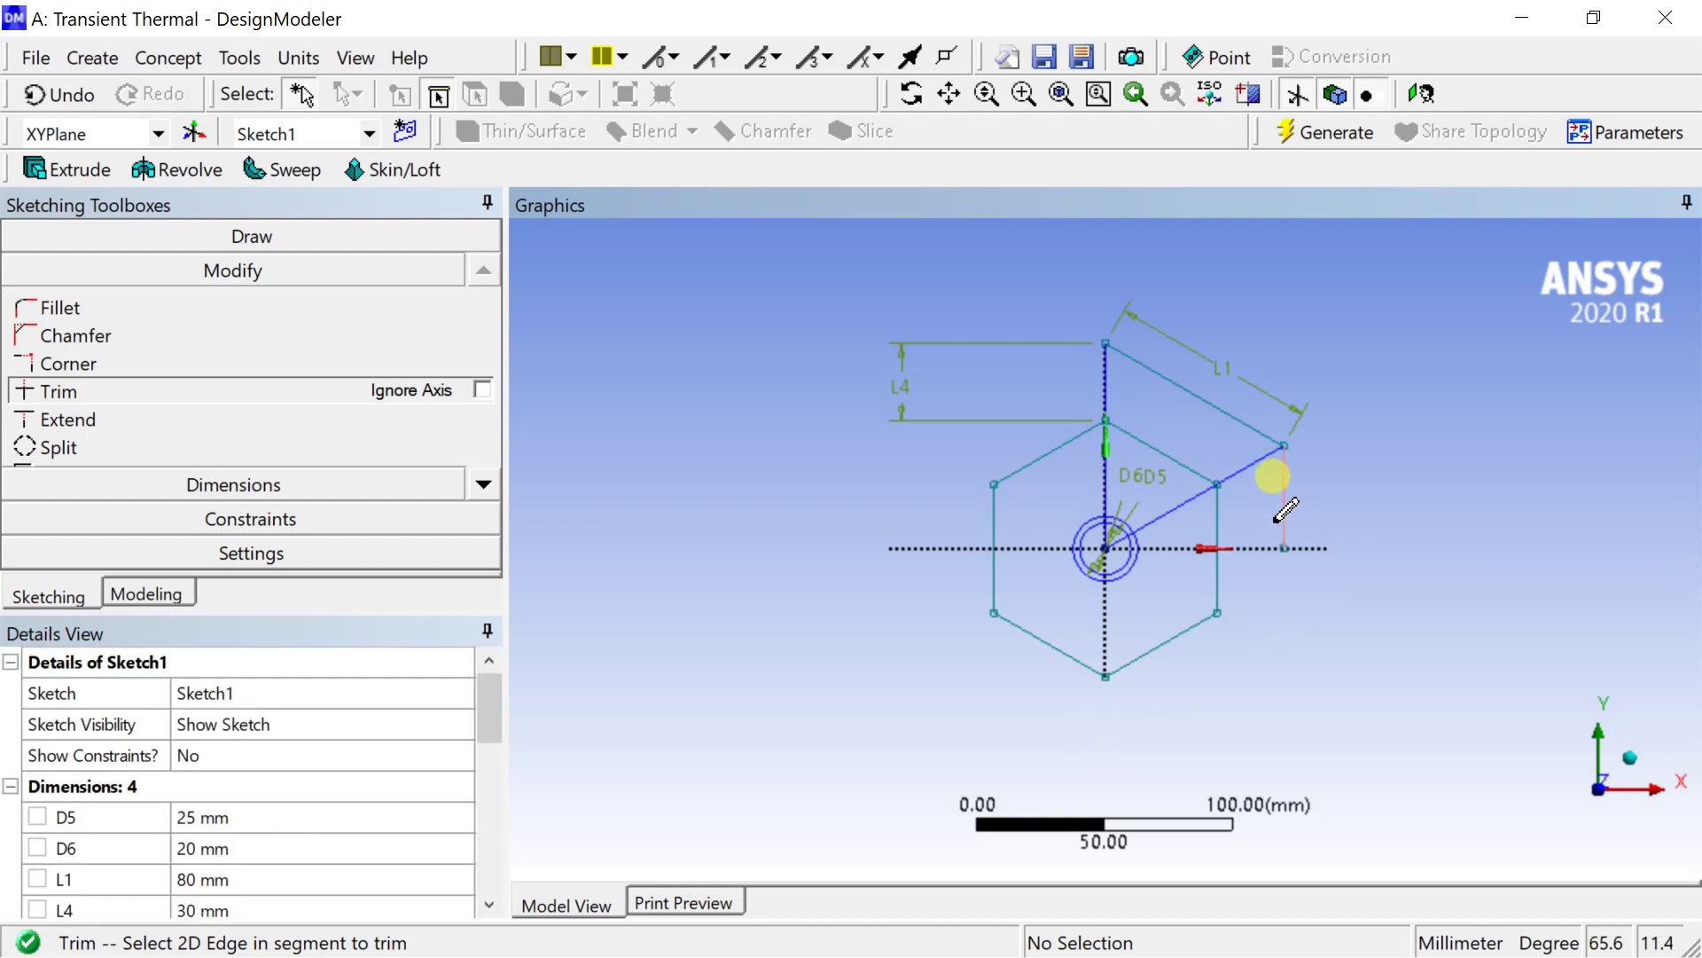
pyautogui.click(1283, 510)
# Trim away all inner hexagon edges except the upper-right one between the two radial lines
pyautogui.click(1219, 584)
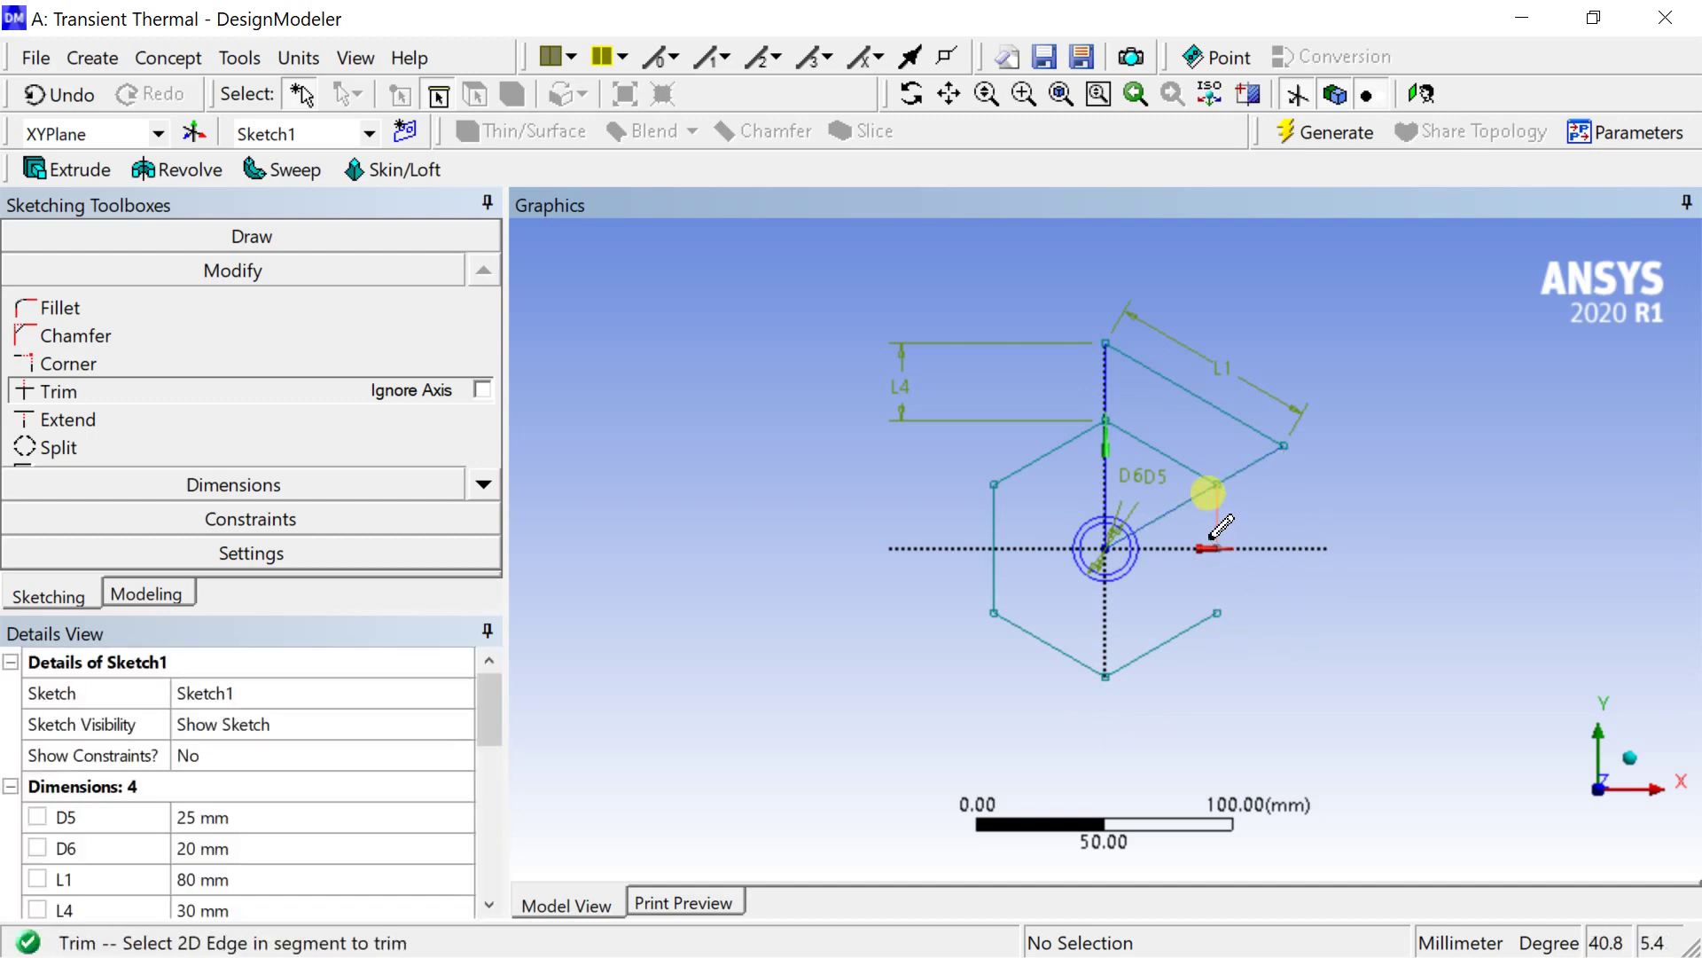
pyautogui.click(1191, 626)
pyautogui.click(1096, 667)
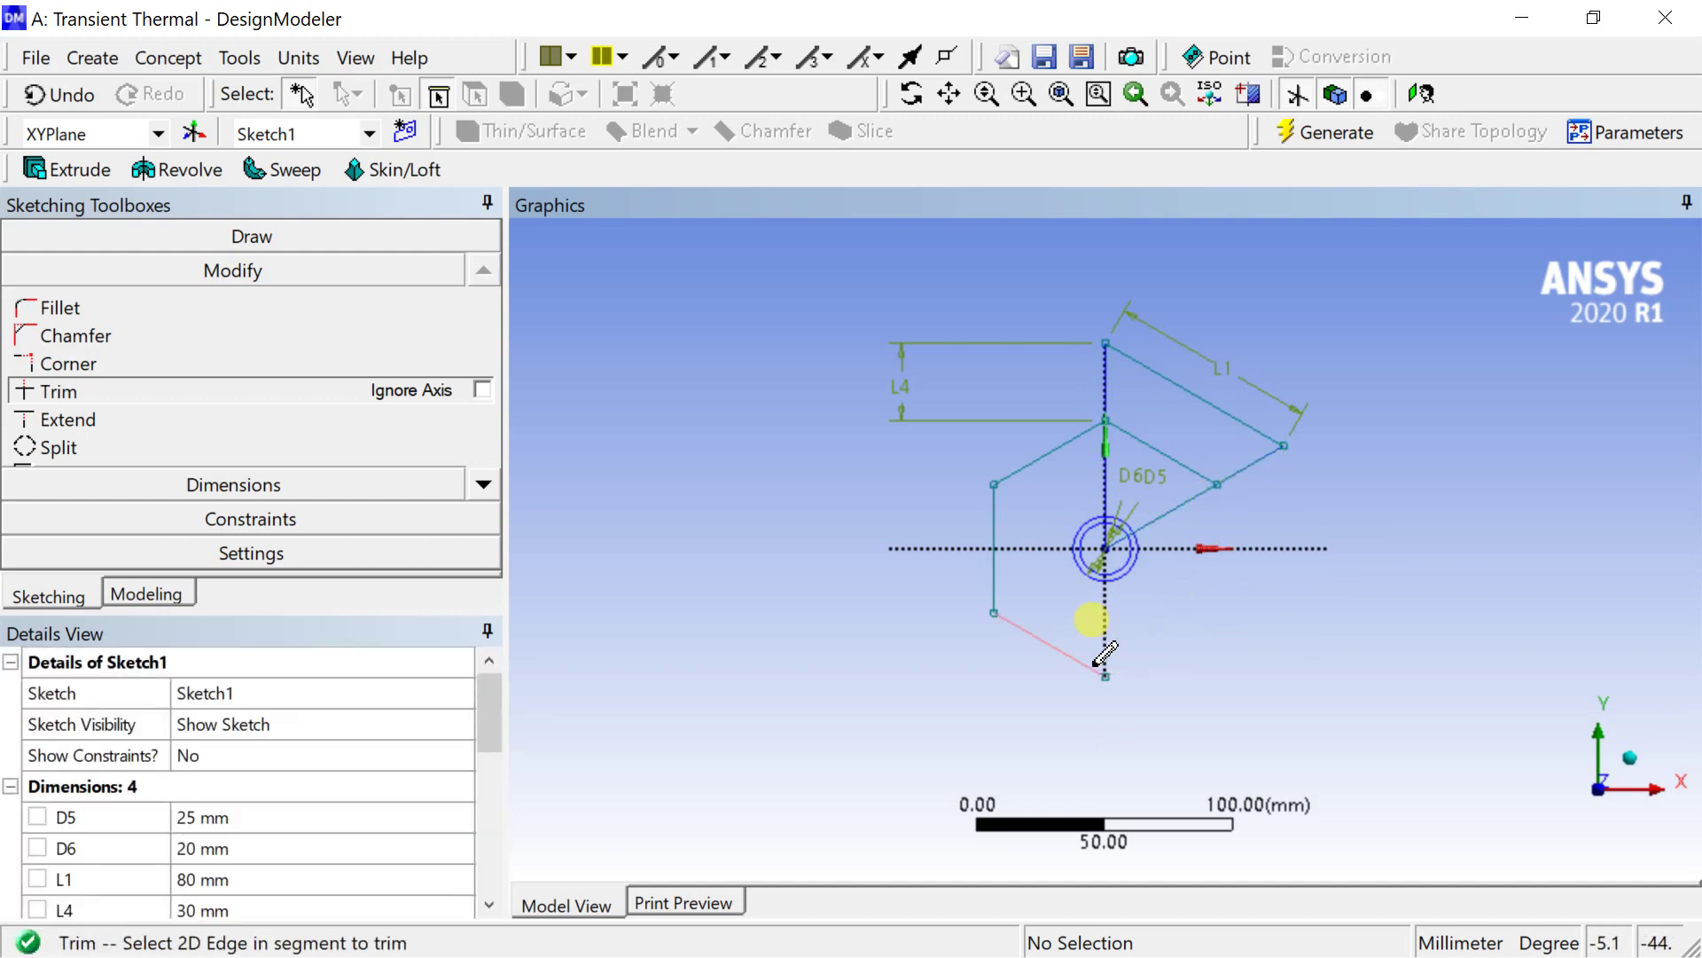
pyautogui.click(994, 578)
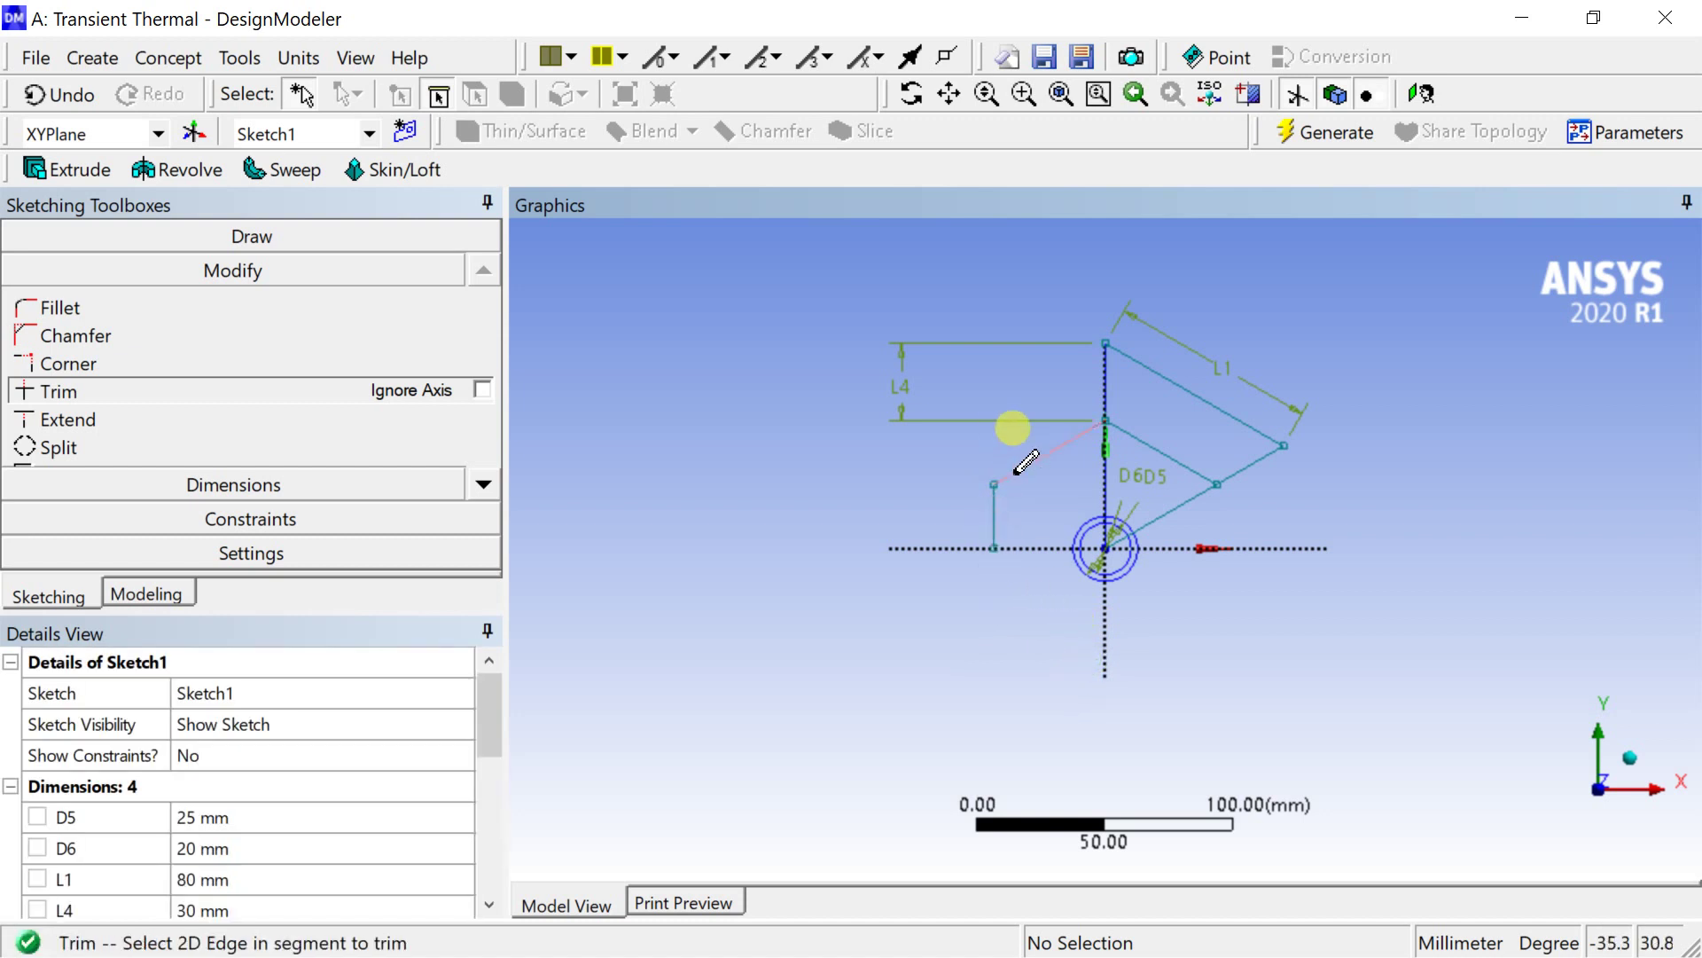
pyautogui.click(996, 510)
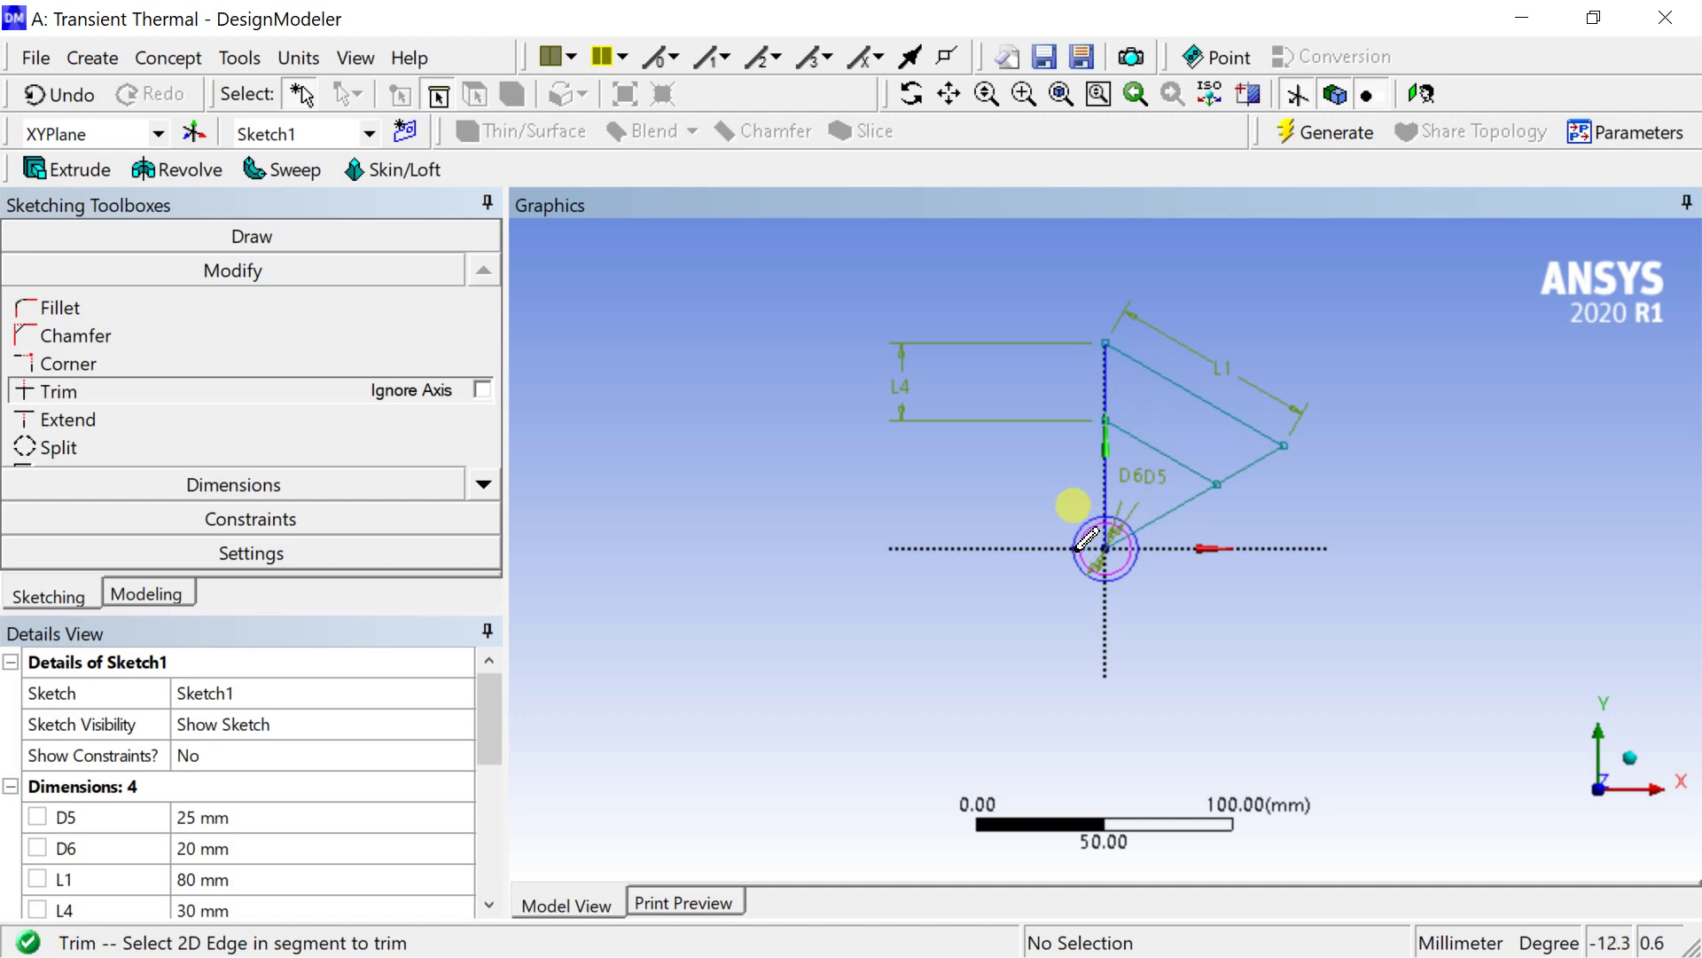
# Trim both circles around the origin so only their arcs between the vertical and the slanted radial line remain
pyautogui.scroll(3, 1078, 540)
pyautogui.click(1044, 502)
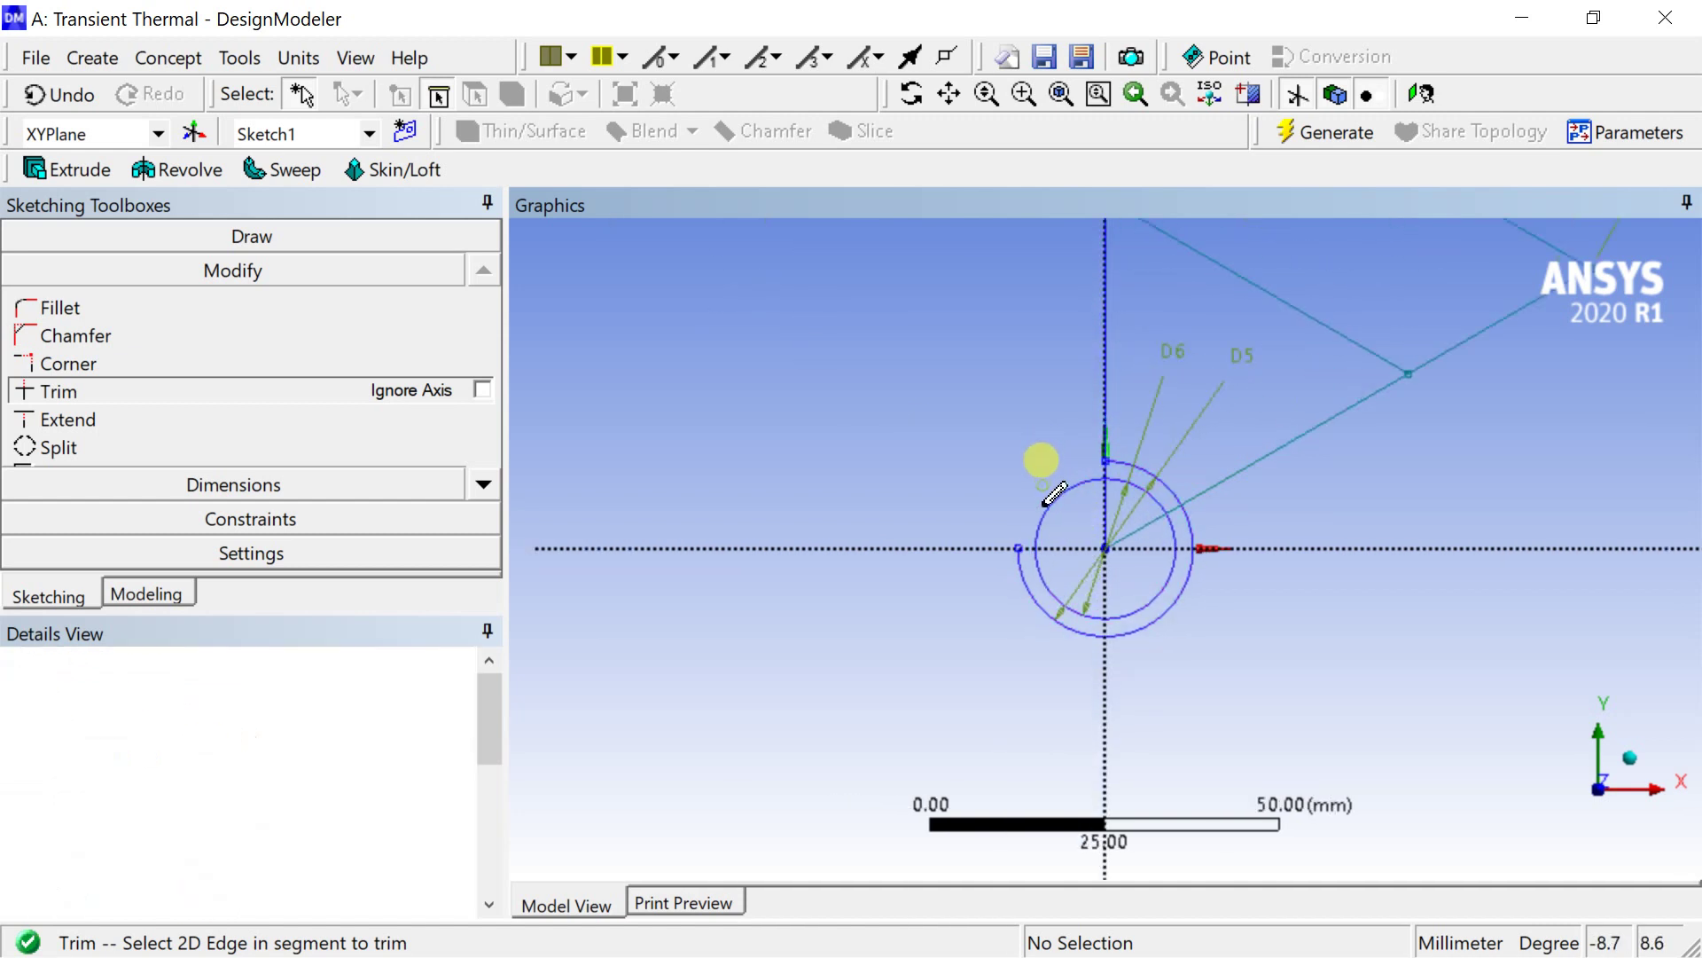
pyautogui.click(1029, 584)
pyautogui.click(1134, 632)
pyautogui.click(1066, 608)
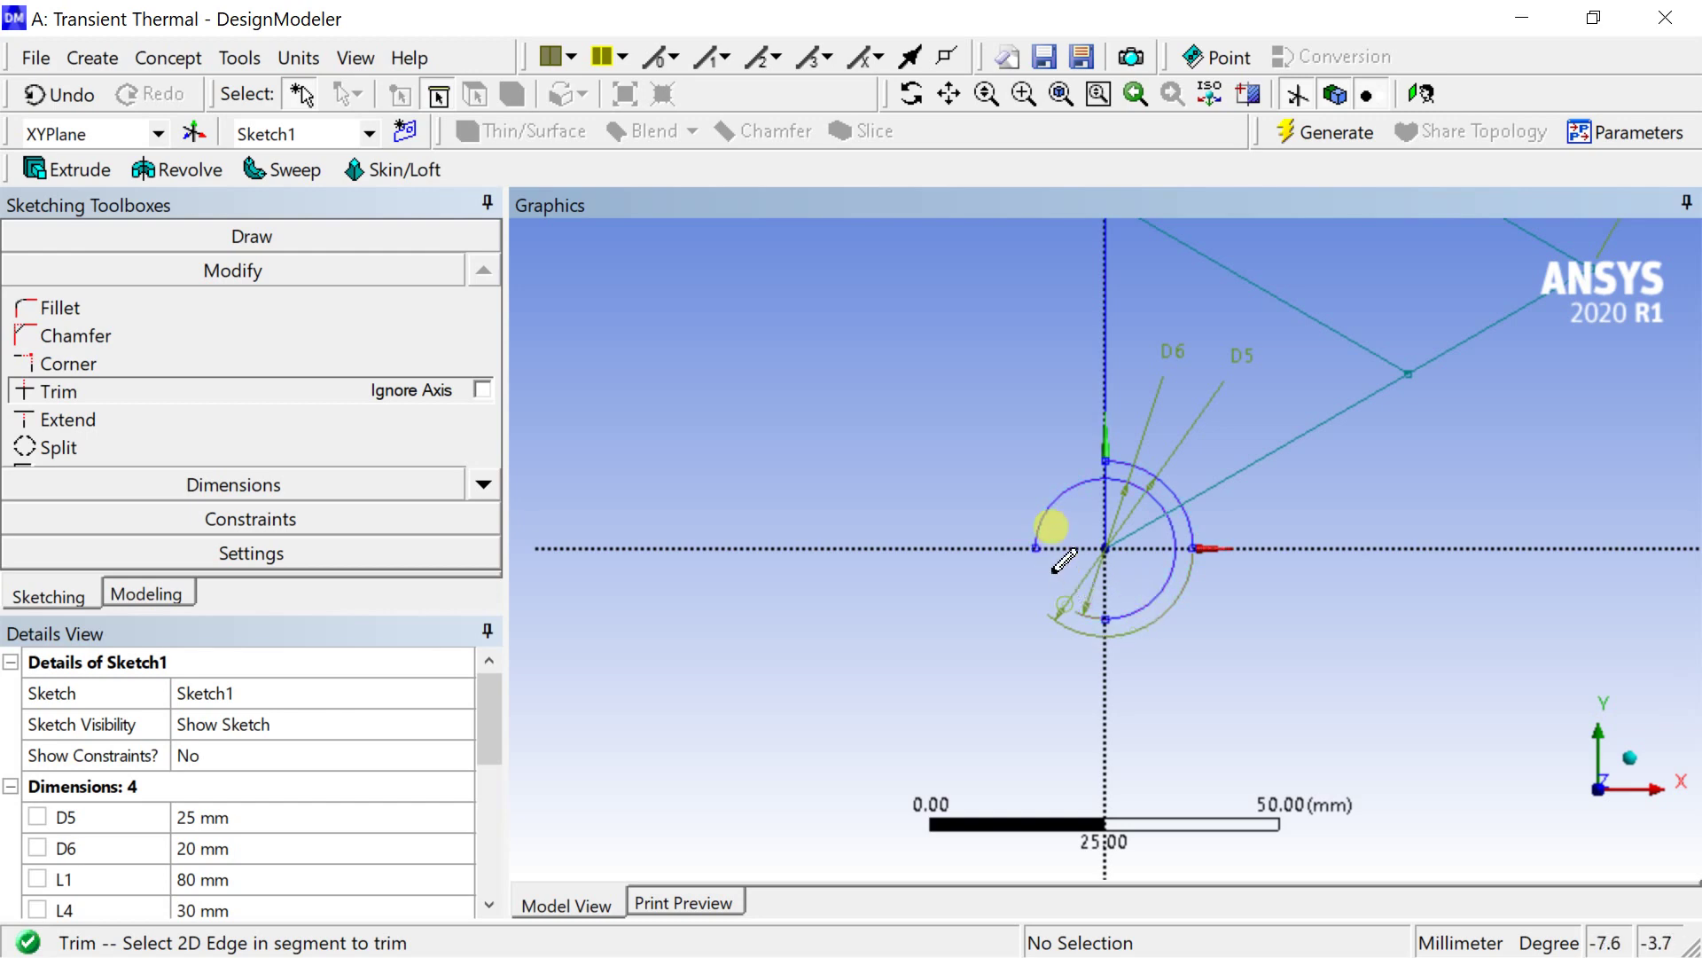
pyautogui.click(1130, 610)
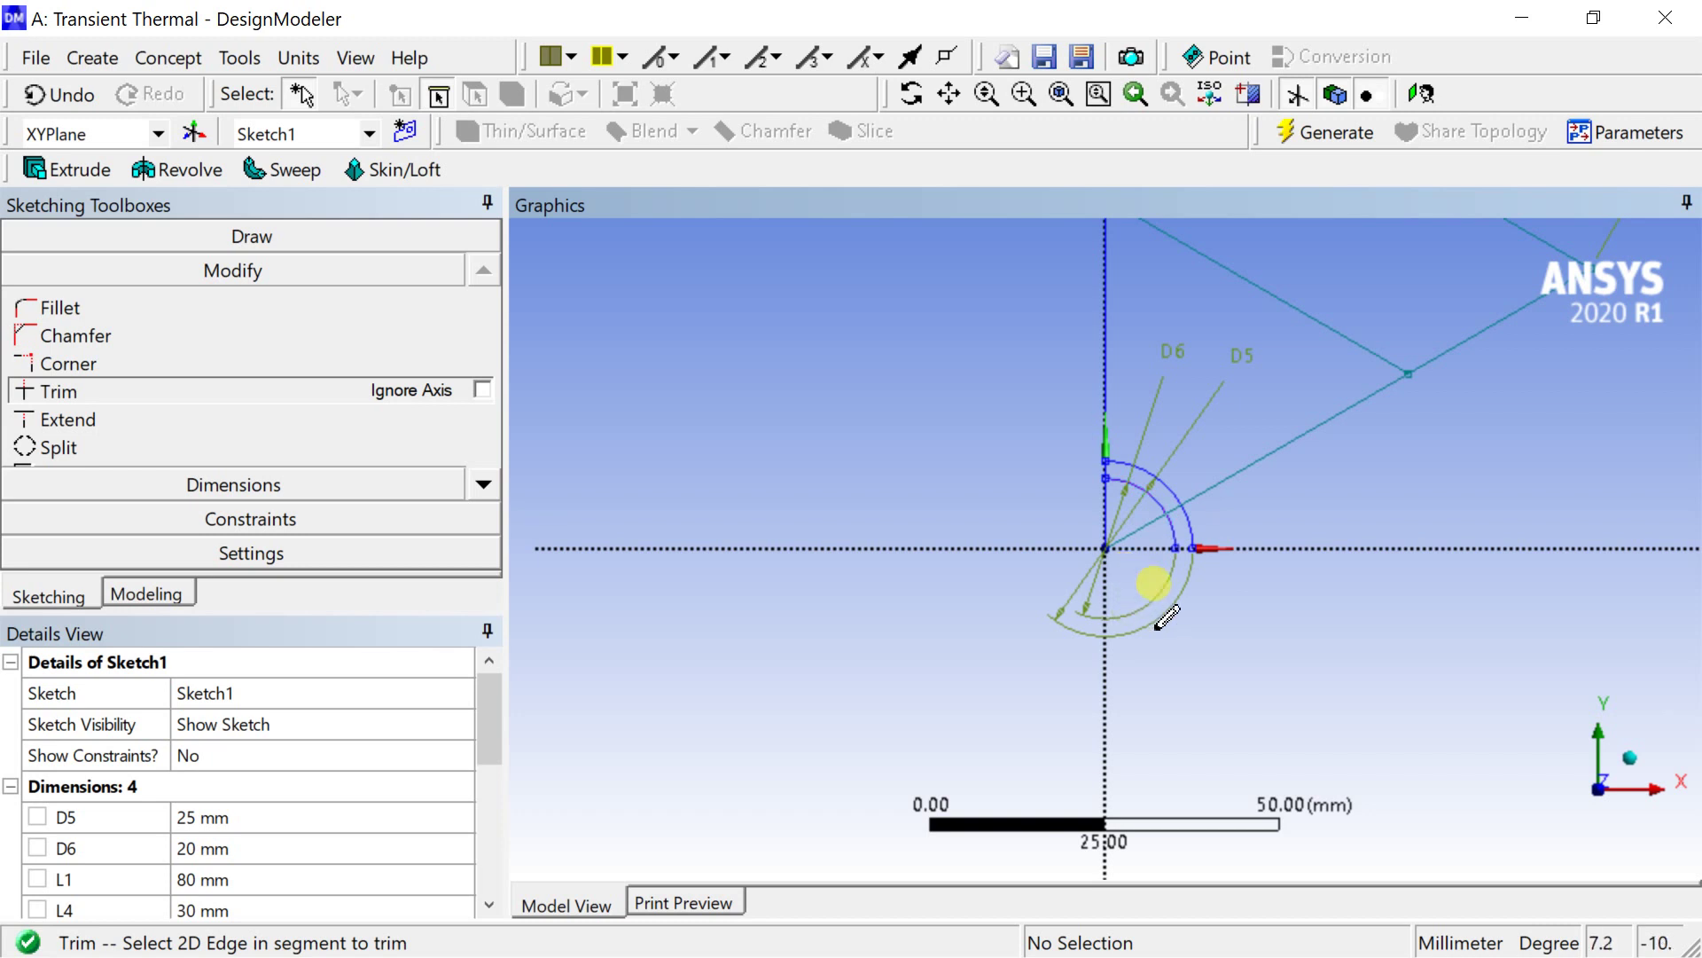
pyautogui.click(1192, 537)
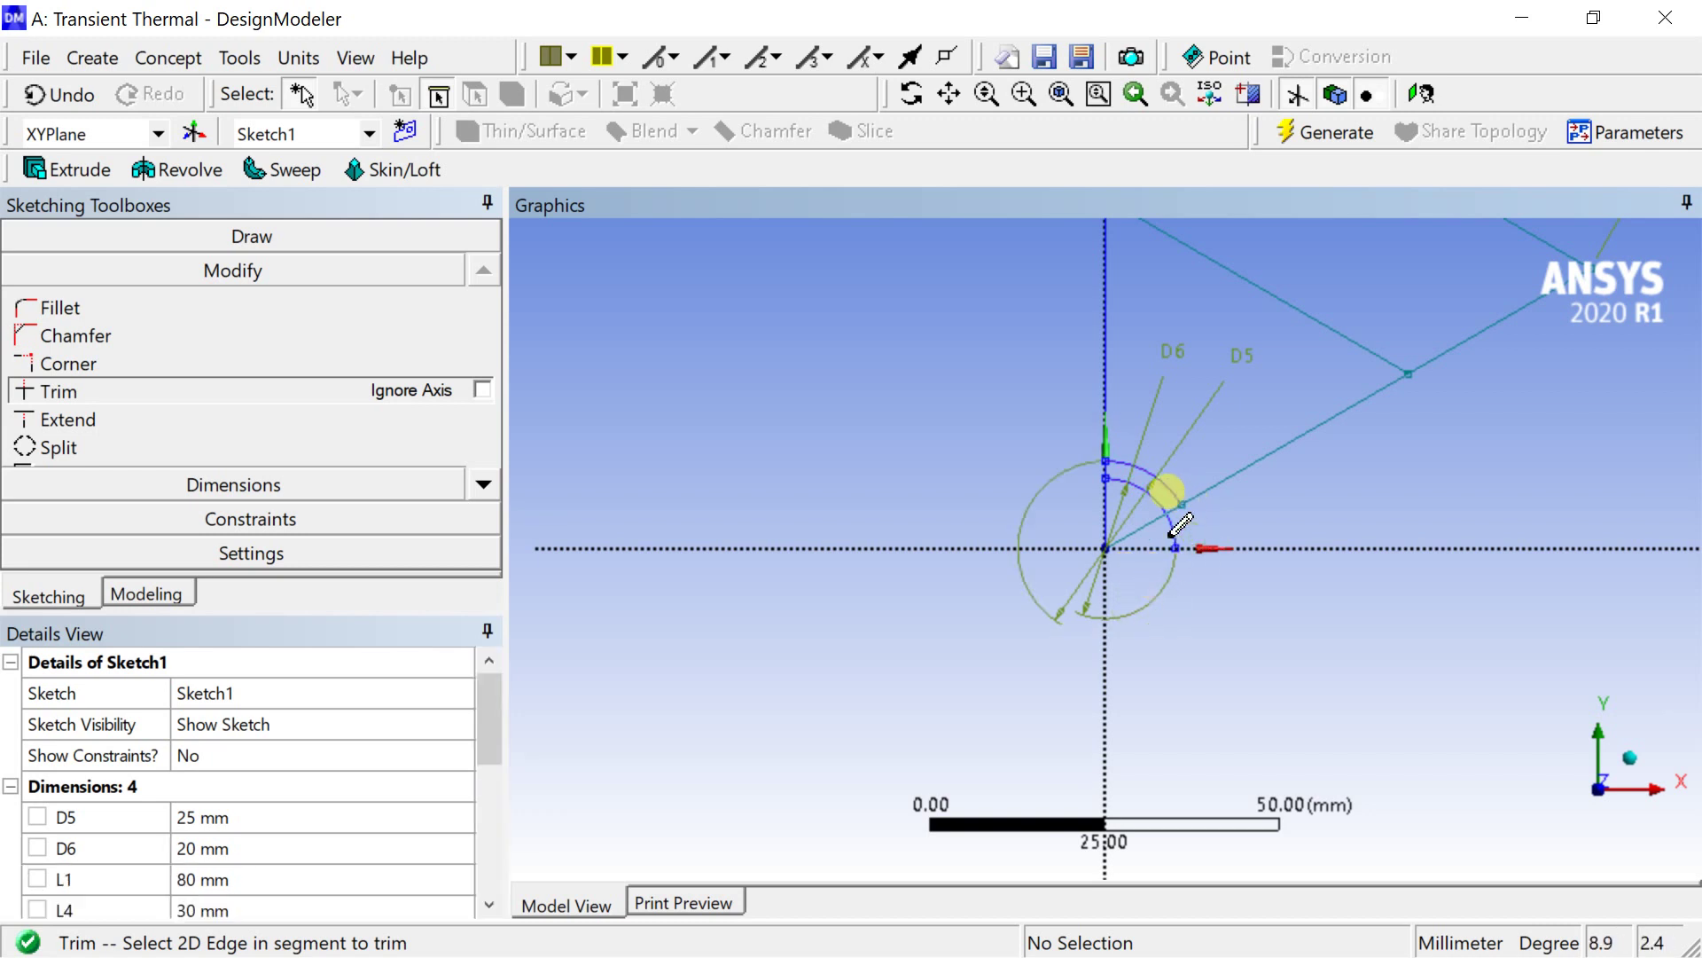
pyautogui.click(1175, 535)
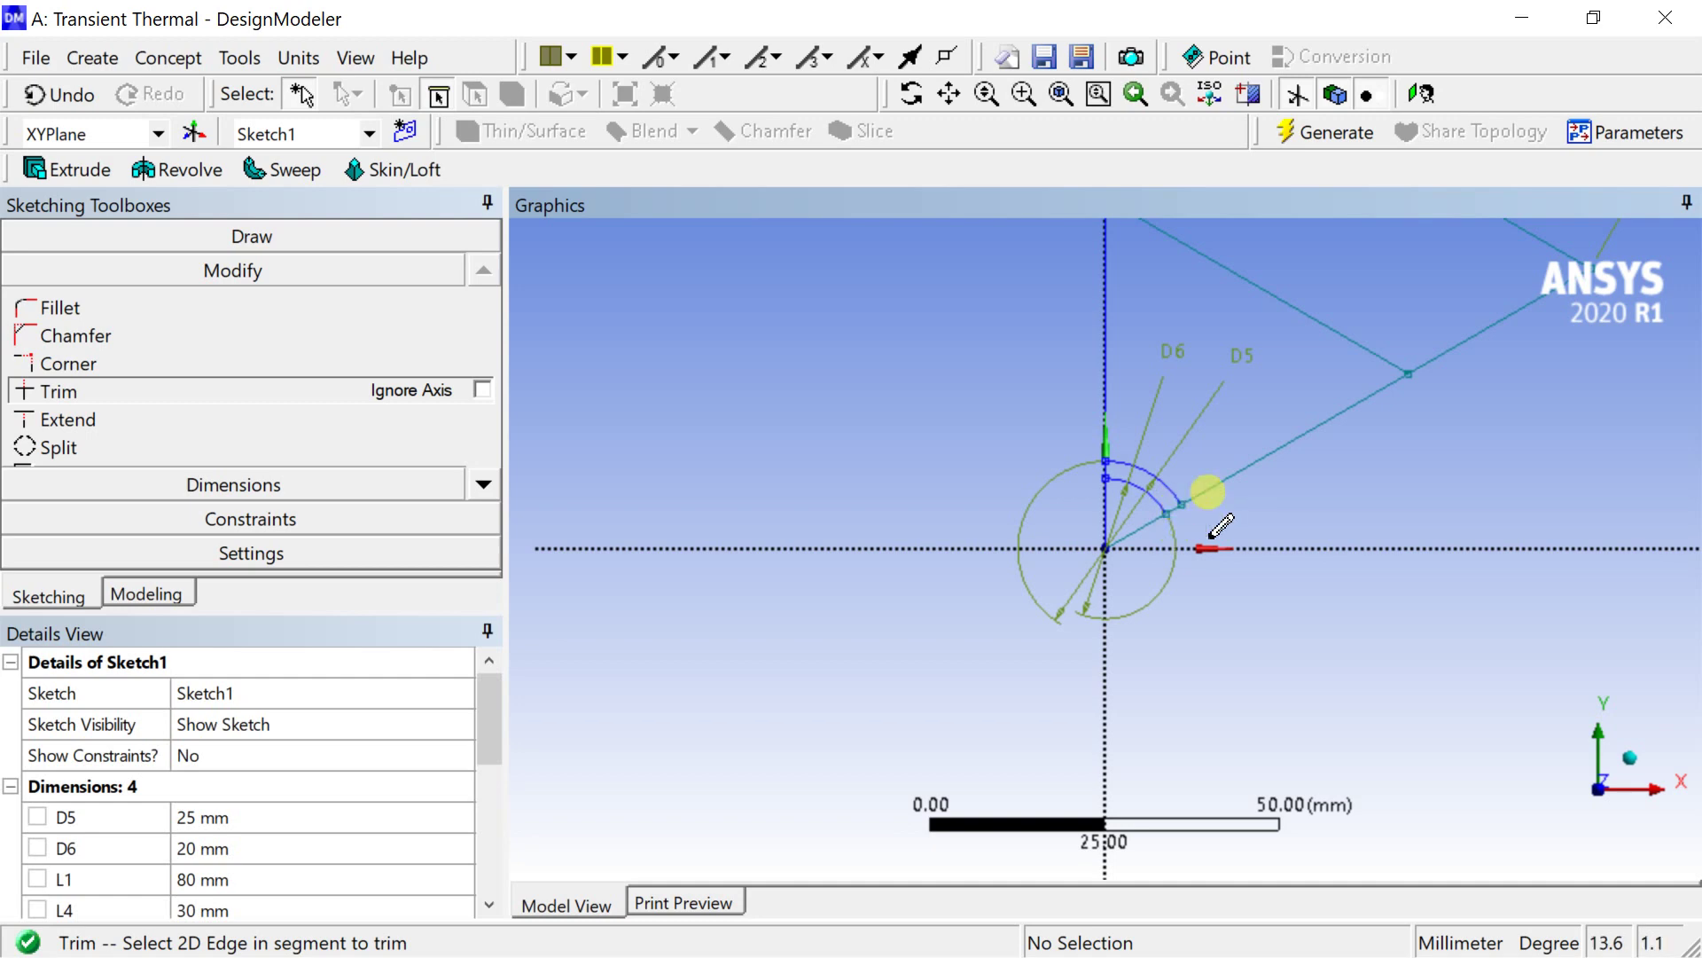
pyautogui.scroll(3, 1233, 444)
pyautogui.scroll(-5, 1224, 514)
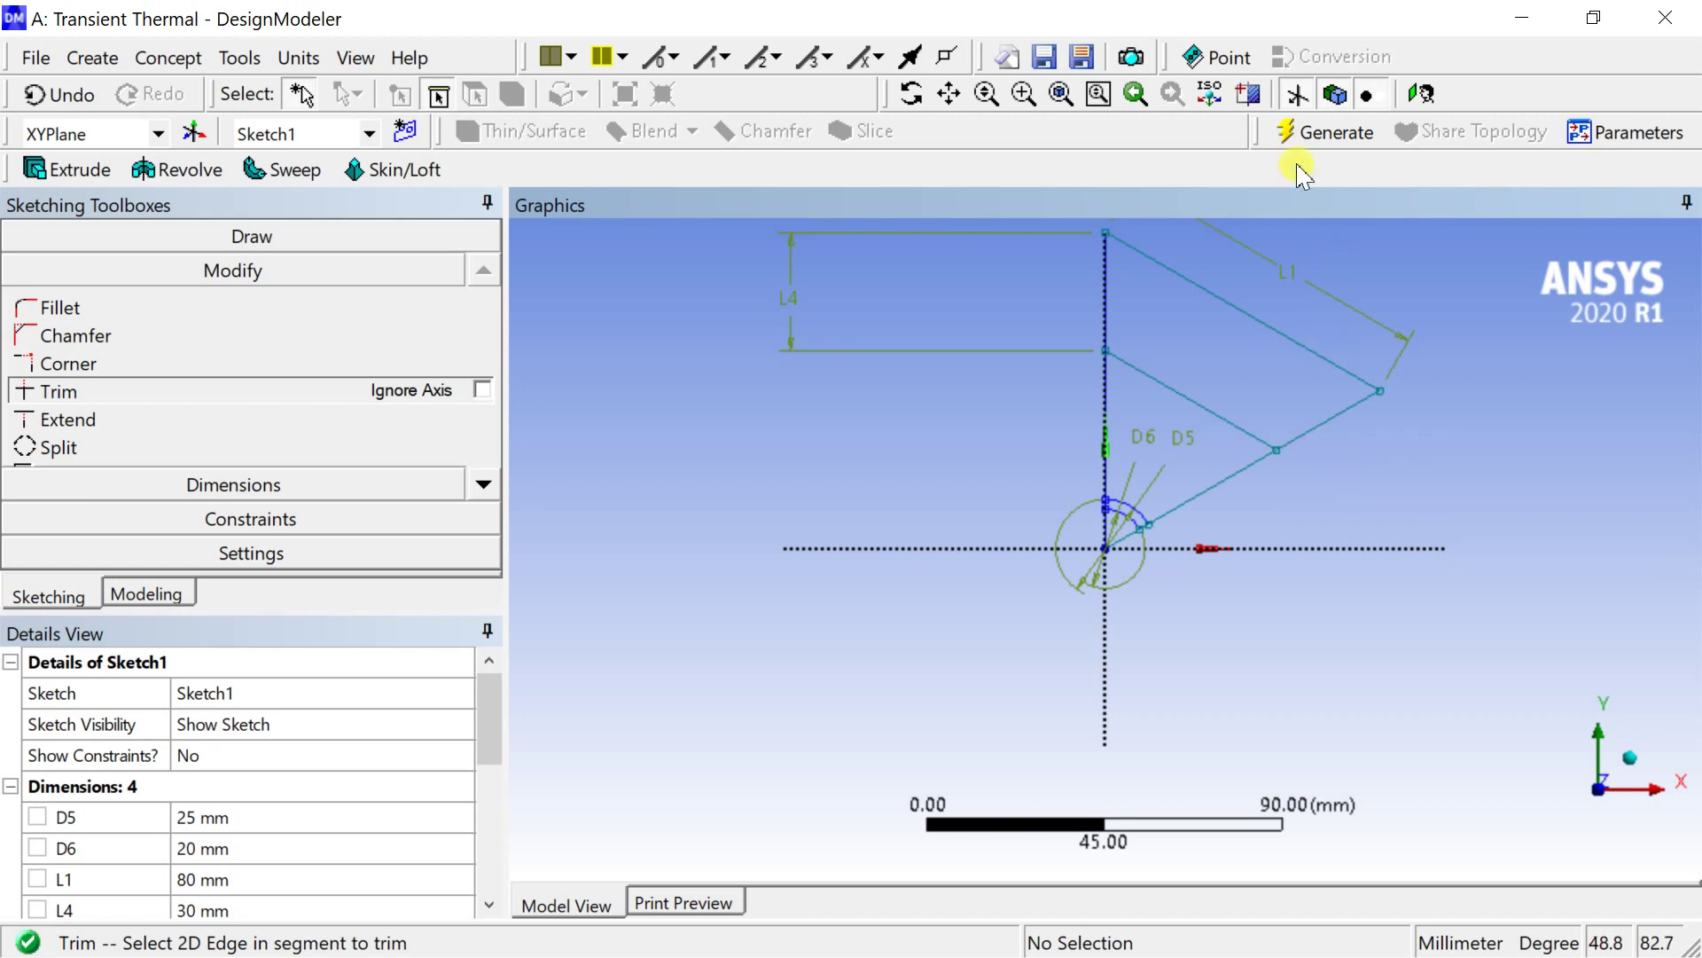
# Regenerate the model and fit the whole sector sketch in the view
pyautogui.click(1304, 133)
pyautogui.scroll(5, 1206, 422)
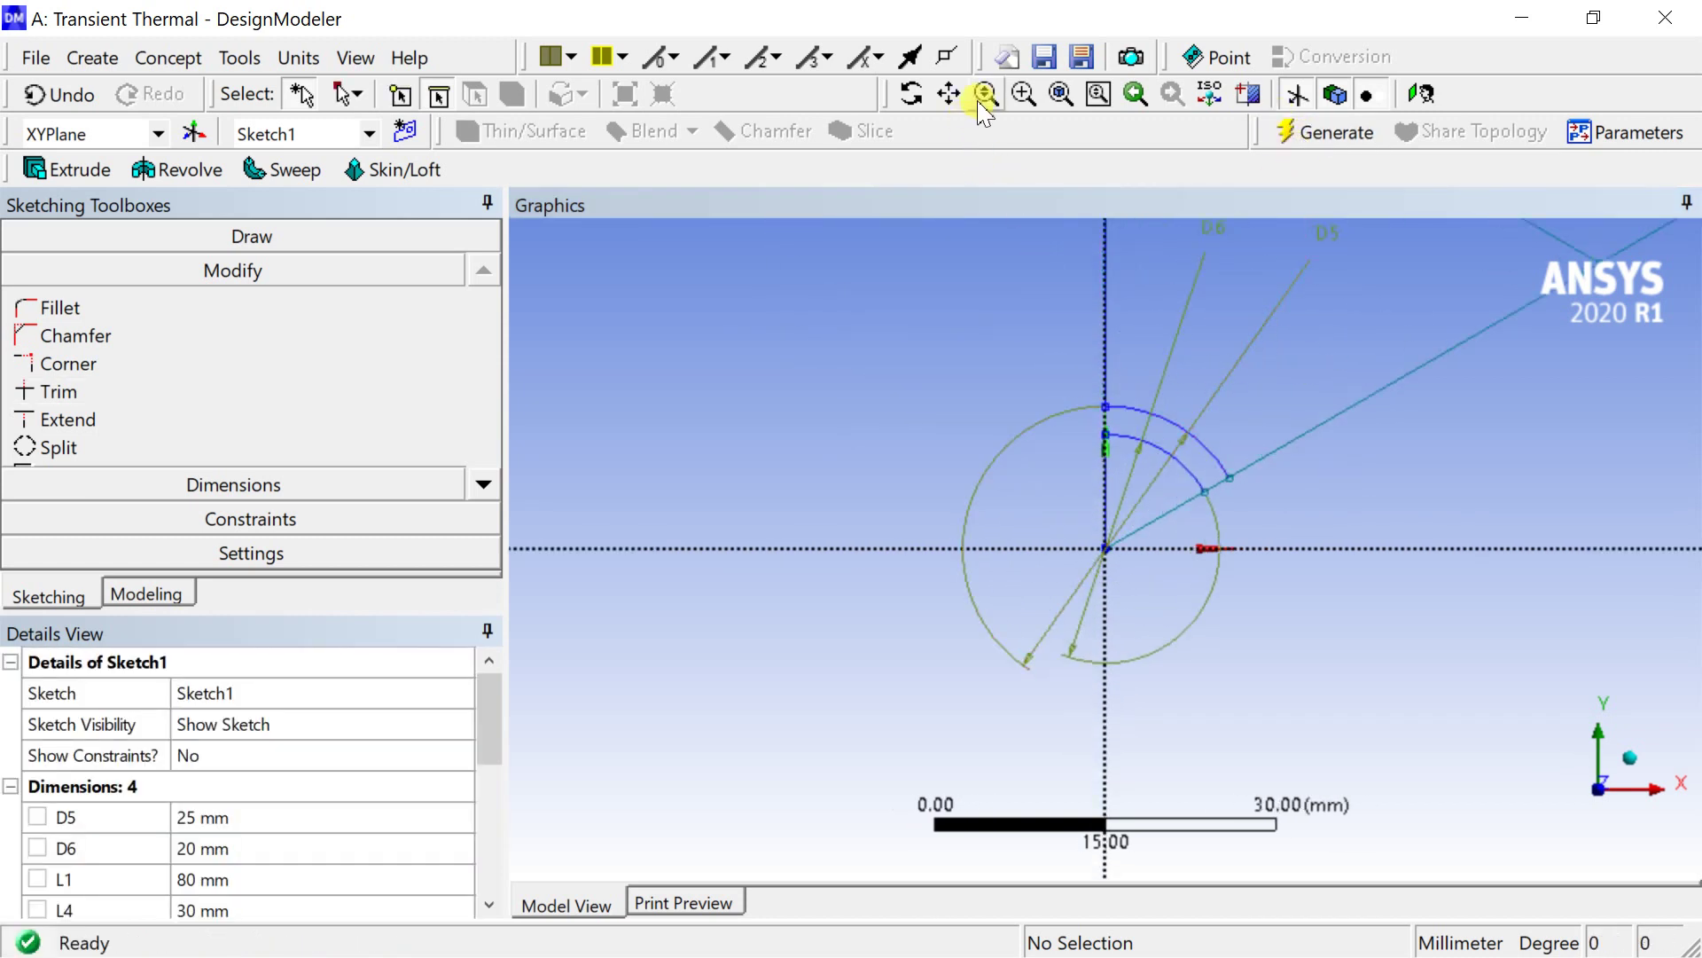
pyautogui.click(1061, 93)
pyautogui.scroll(2, 1232, 520)
pyautogui.scroll(-1, 1236, 525)
pyautogui.scroll(-1, 1144, 567)
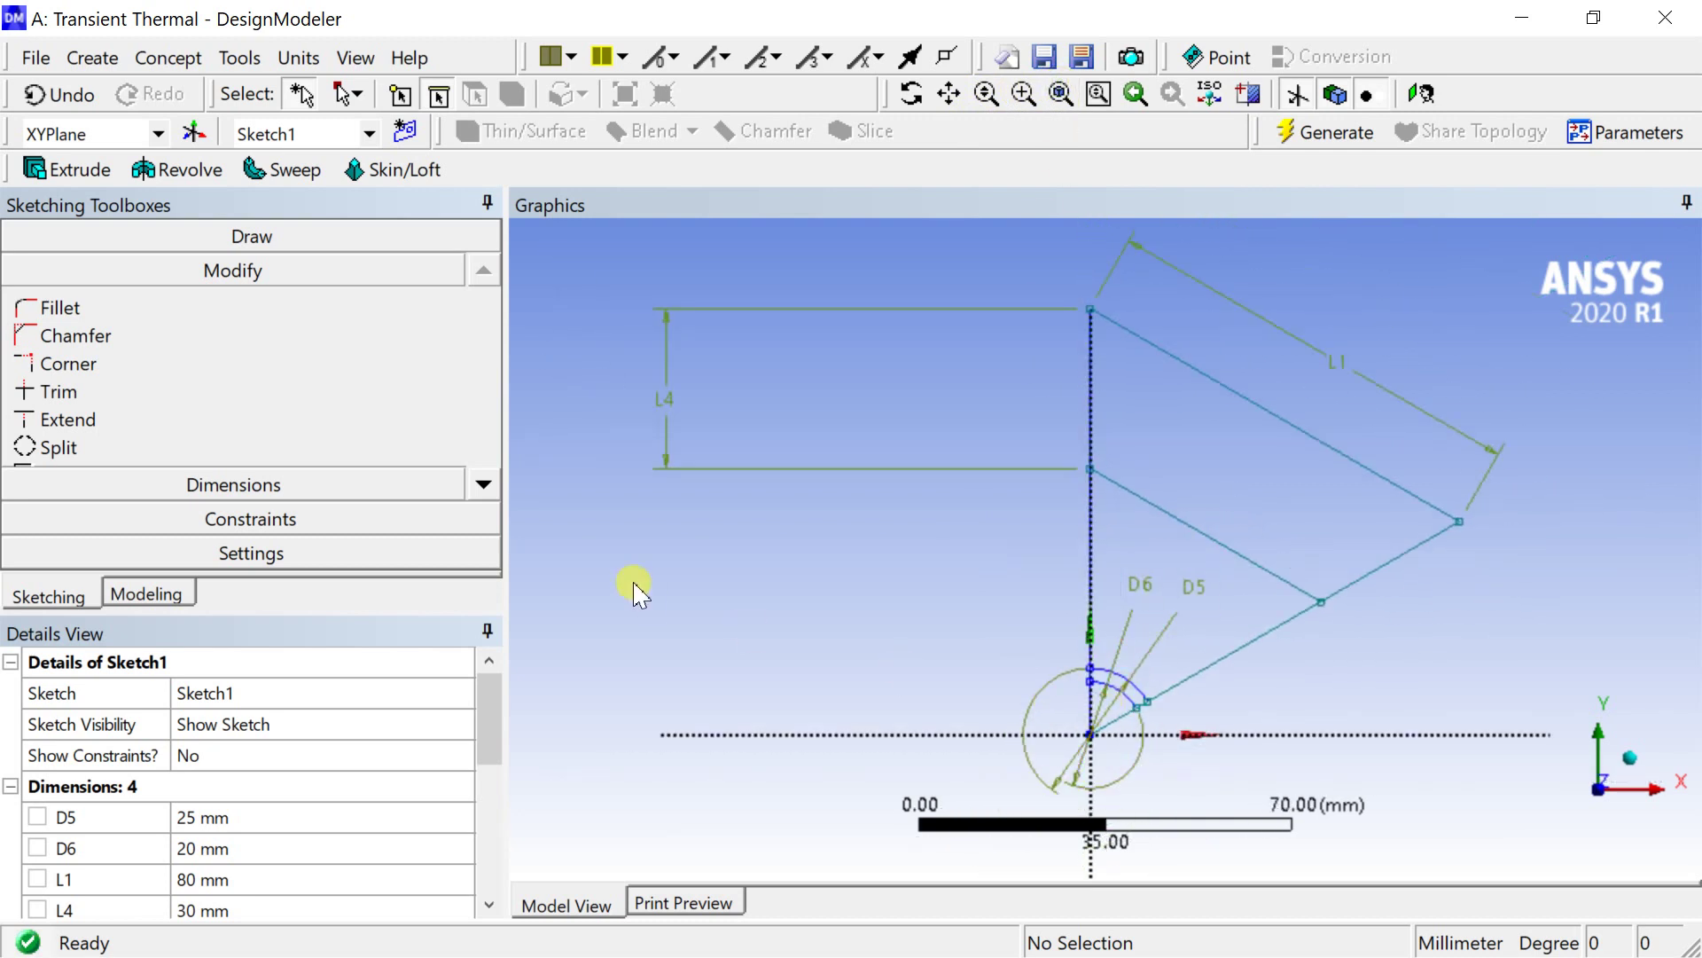
# Draw a line from the origin to about the middle of the outer hexagon edge
pyautogui.click(304, 236)
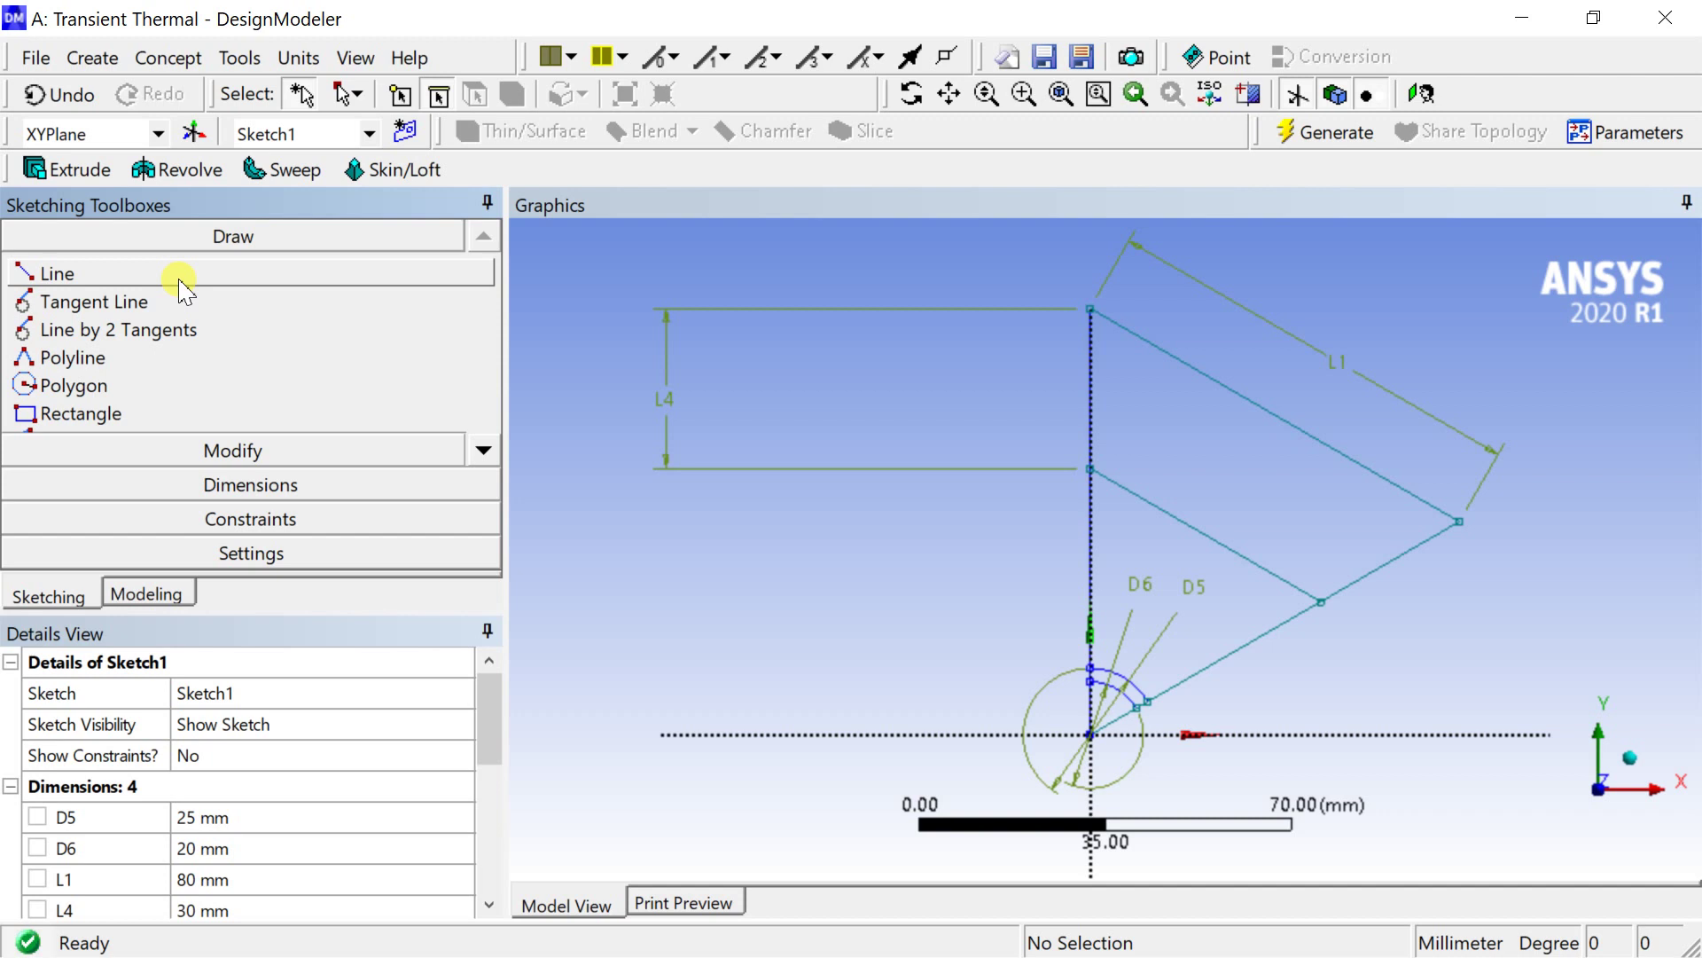
pyautogui.click(181, 276)
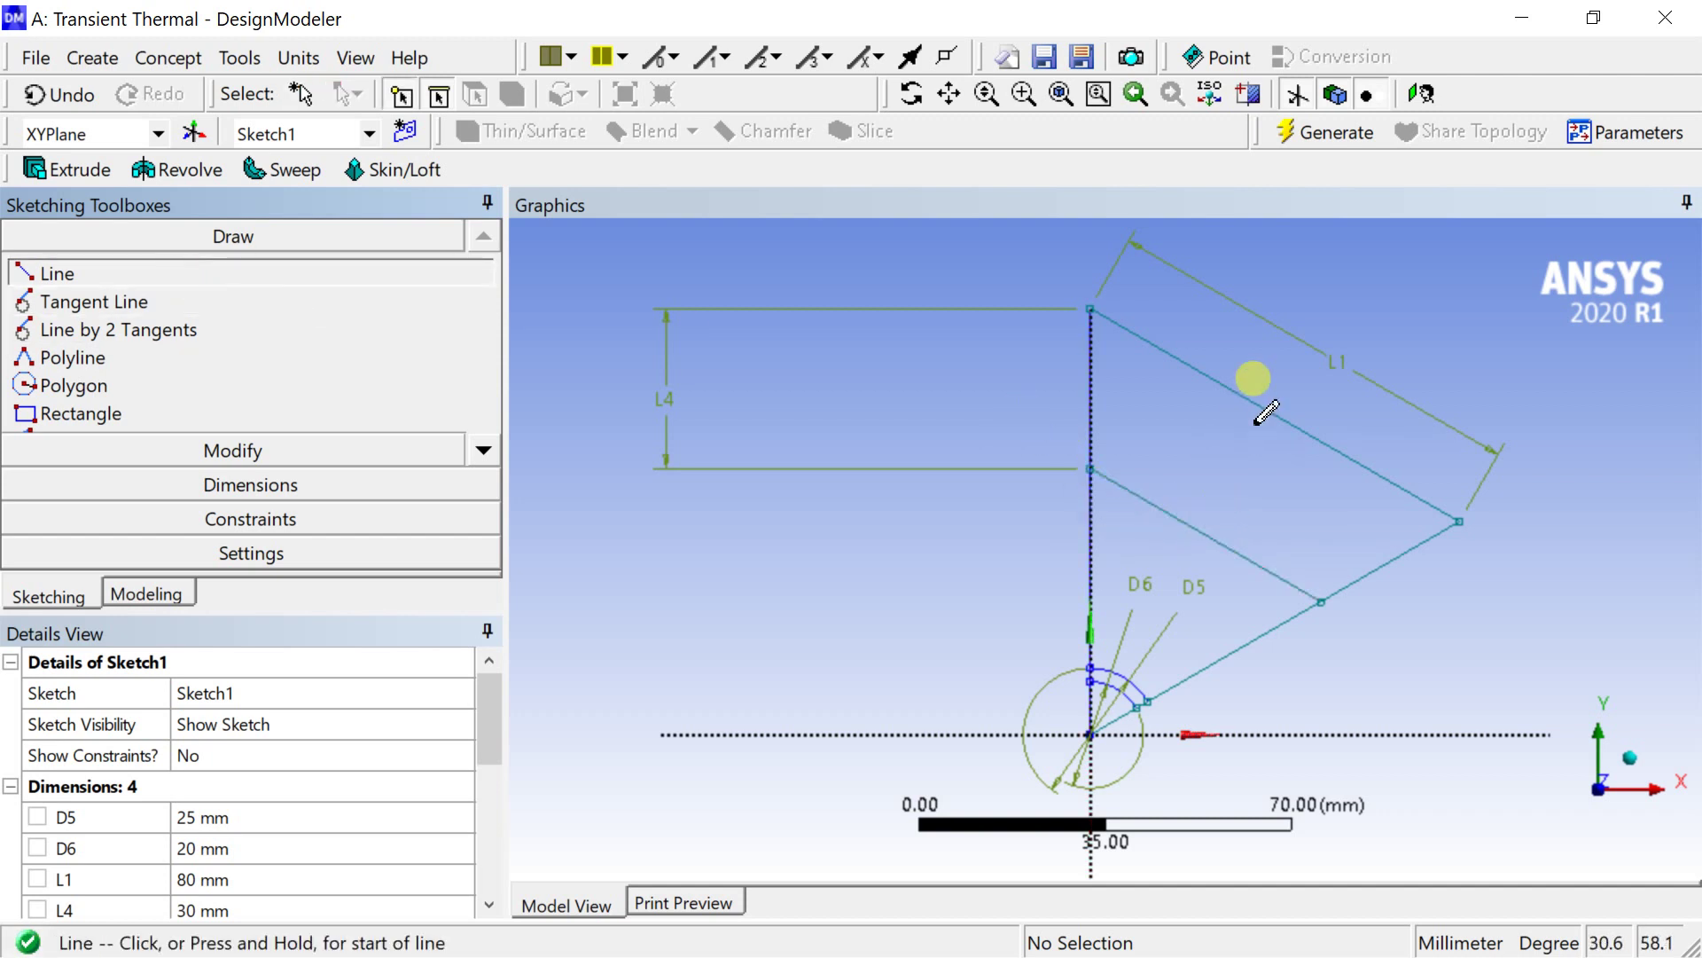
pyautogui.click(1090, 735)
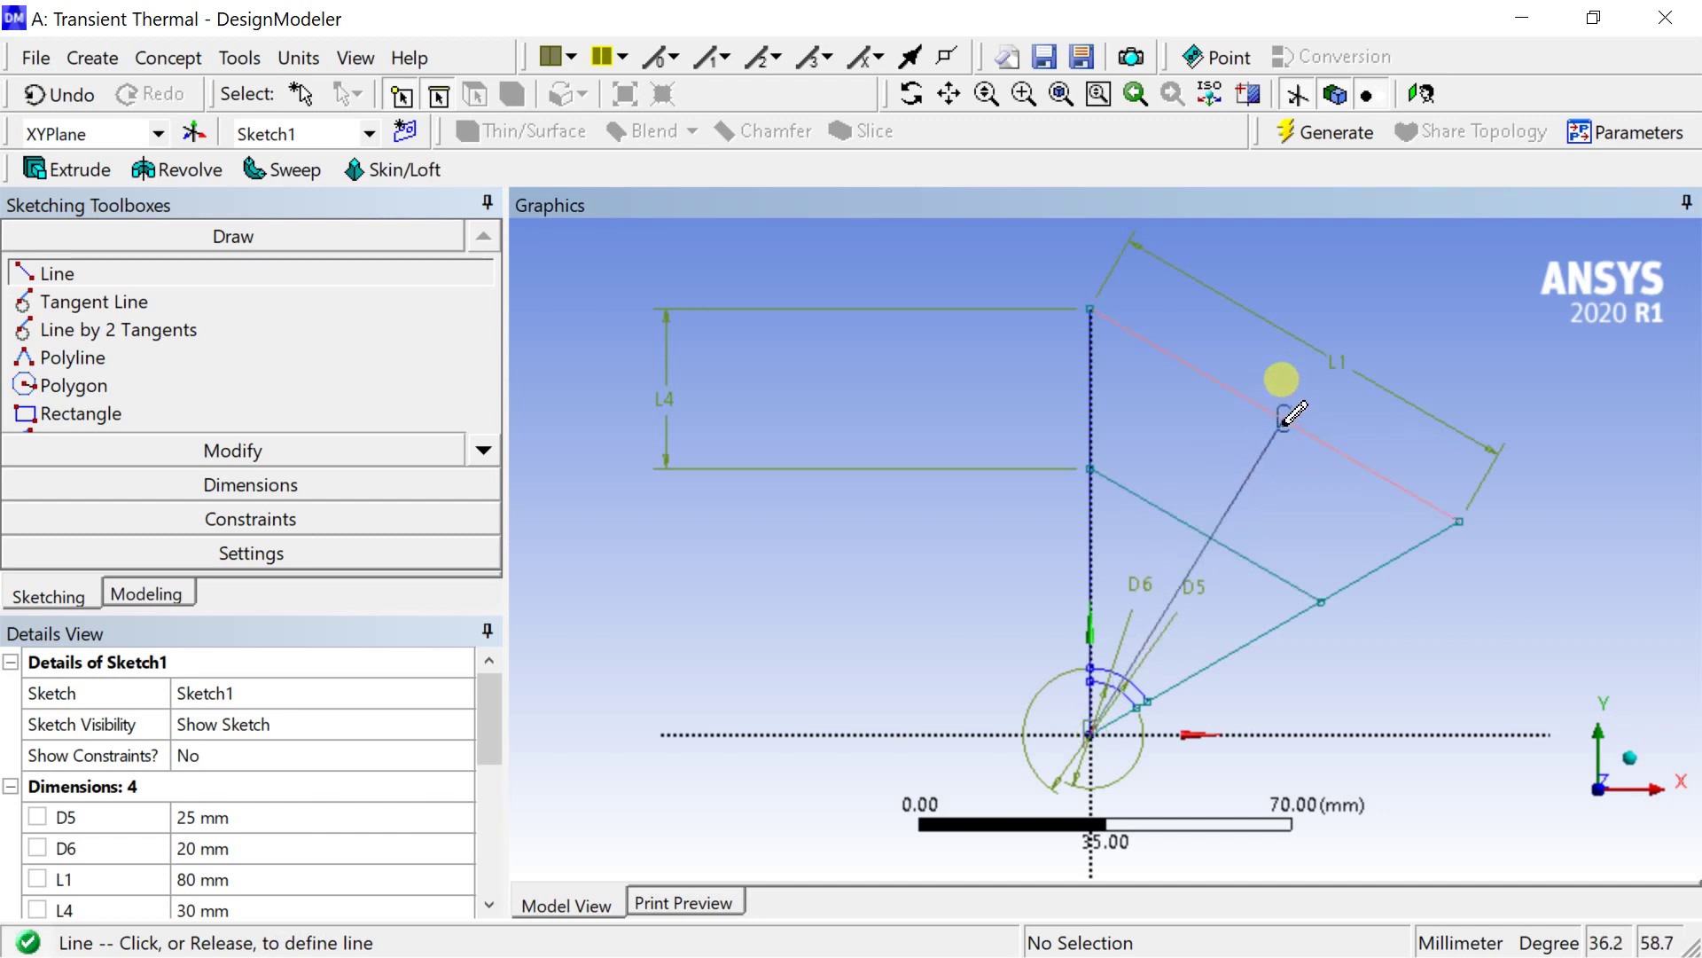
pyautogui.click(1280, 421)
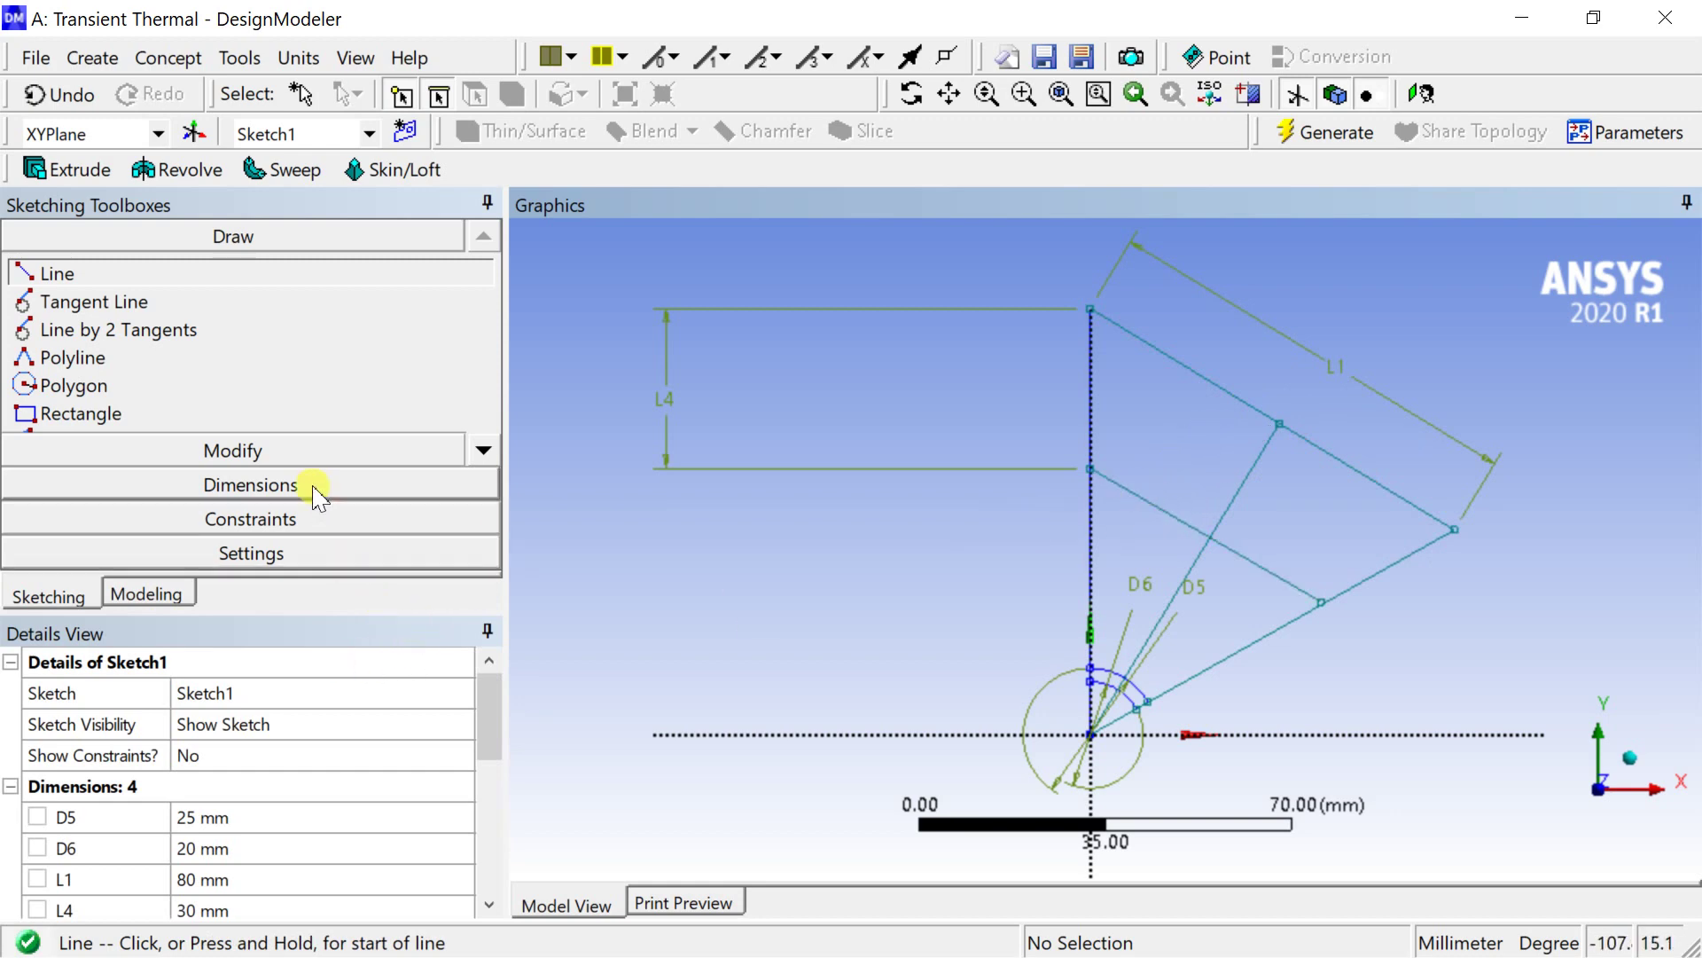
# Try to constrain the middle line perpendicular to the outer hexagon edge, and undo the constraint
pyautogui.click(302, 519)
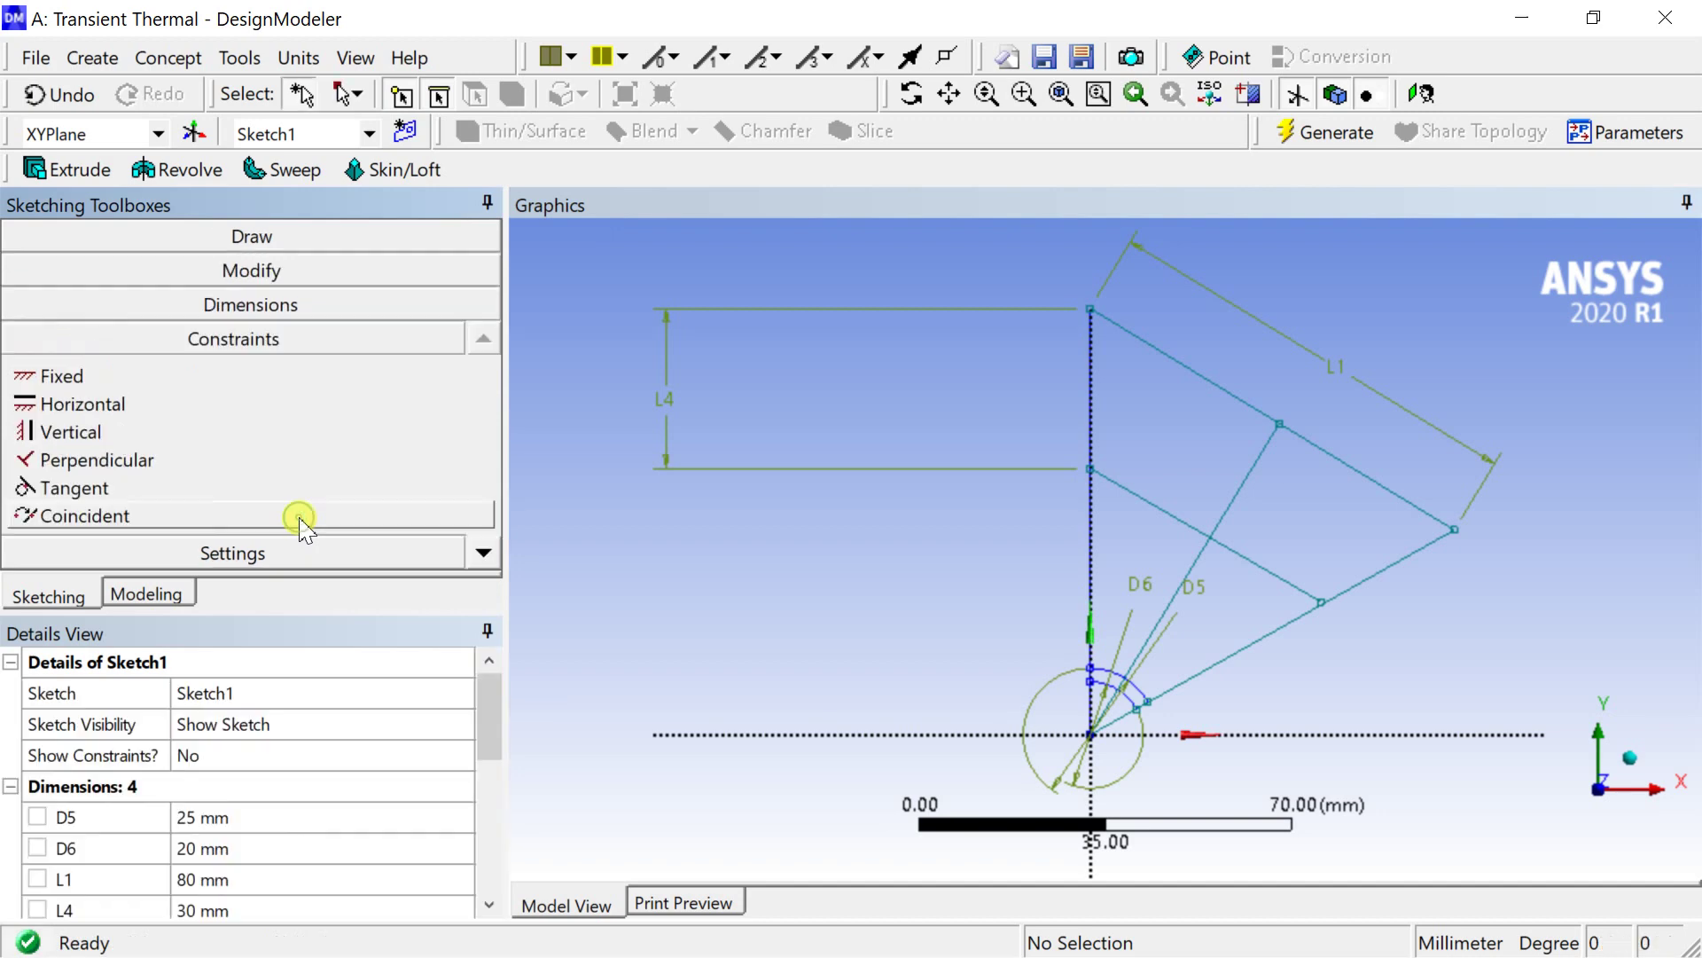
pyautogui.click(212, 461)
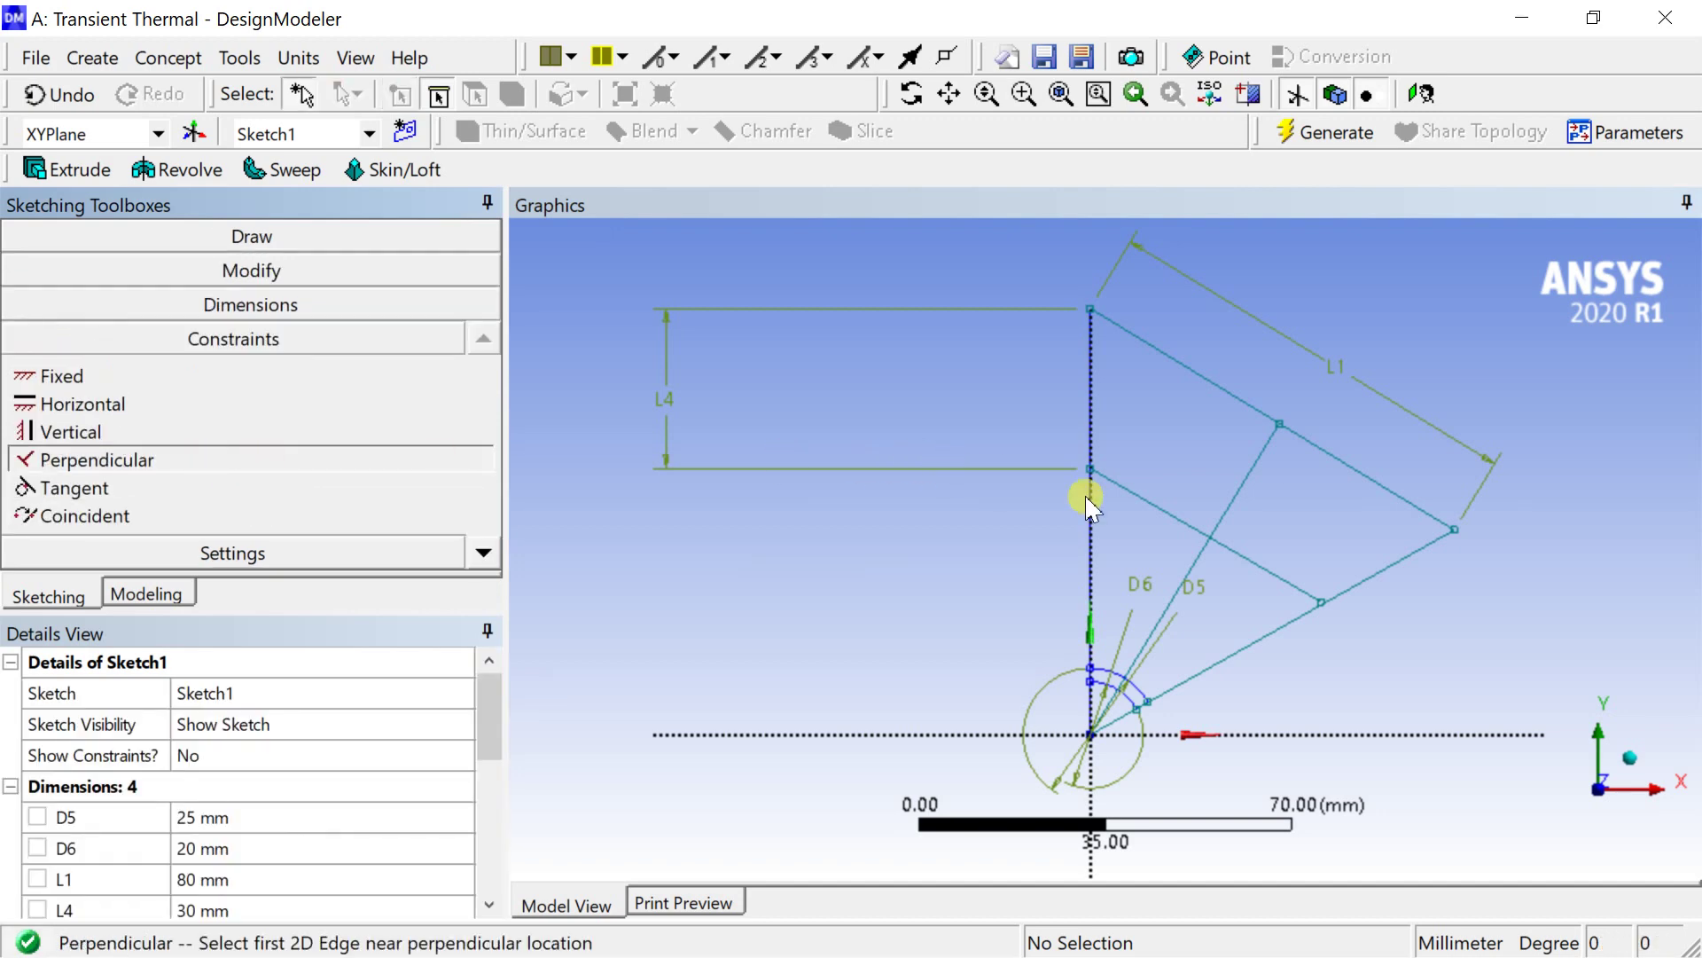
pyautogui.click(1192, 567)
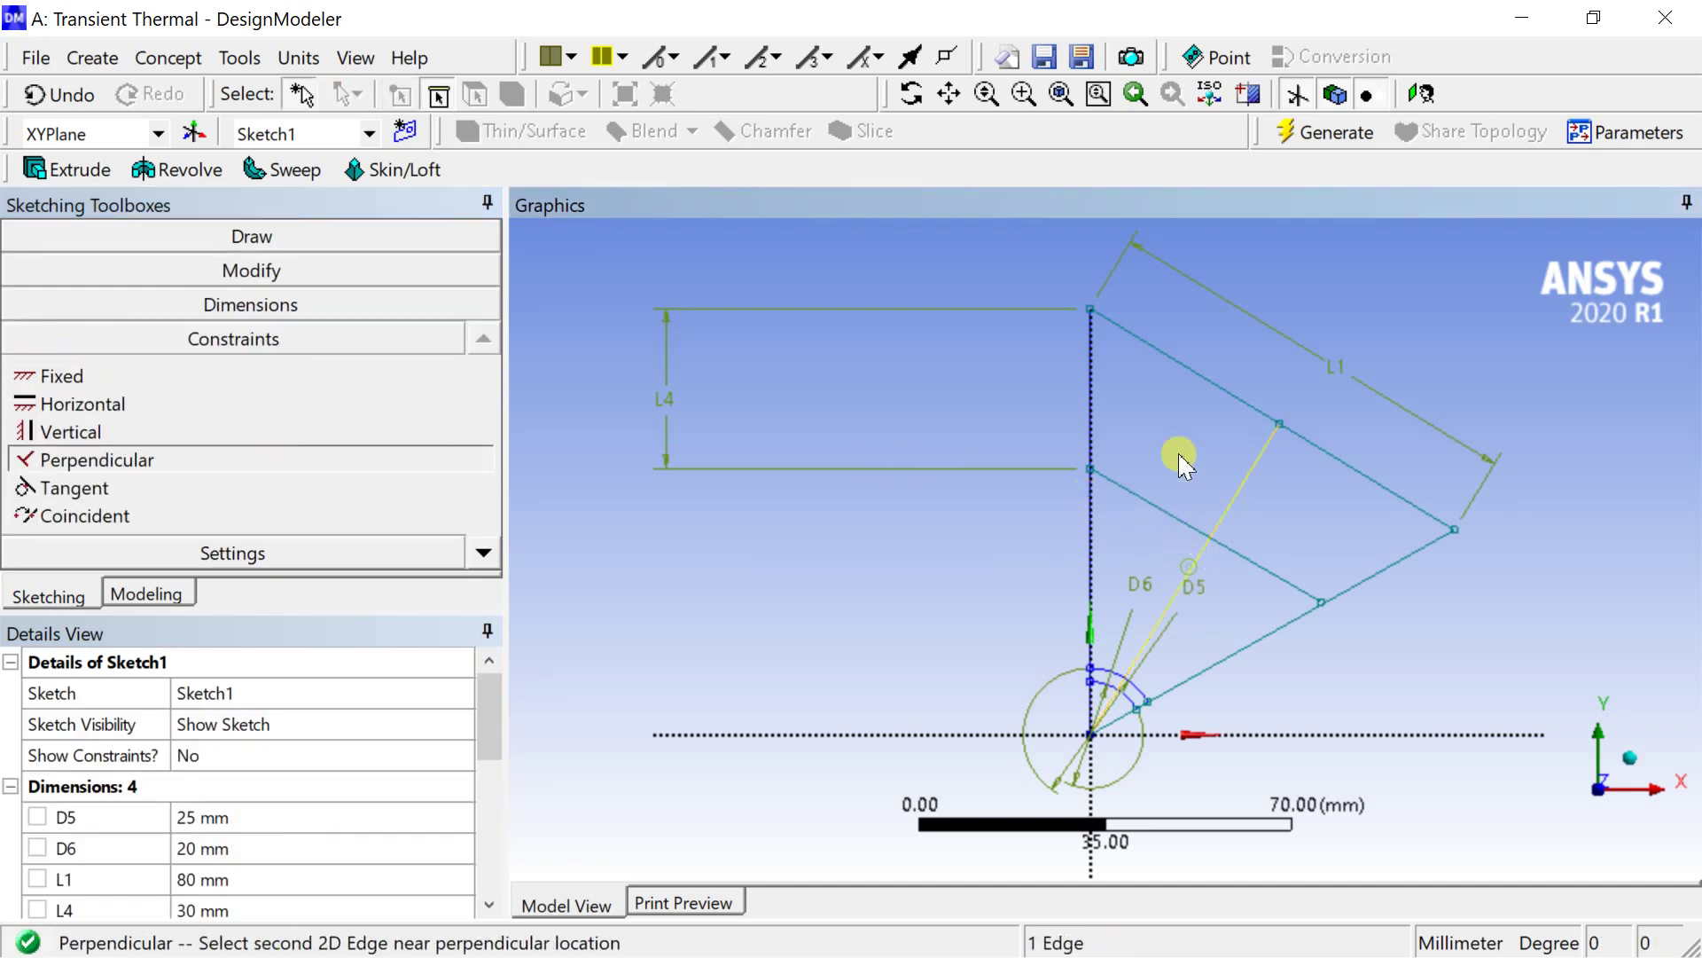
pyautogui.click(1189, 369)
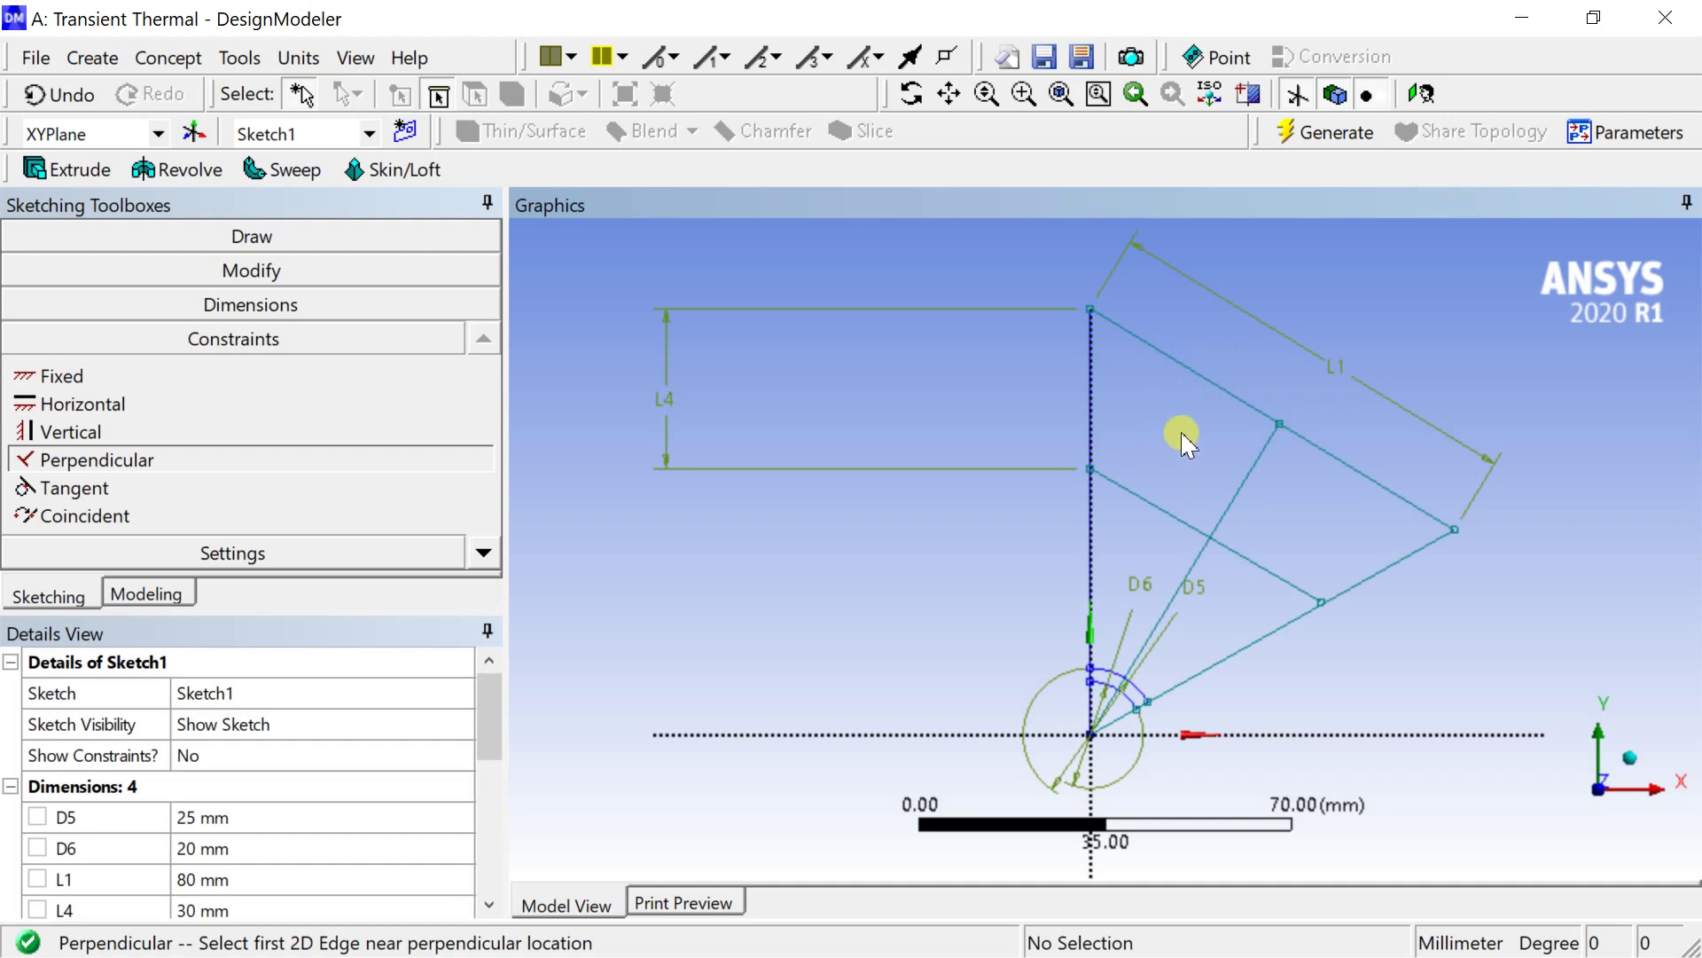
pyautogui.hotkey('ctrl', 'z')
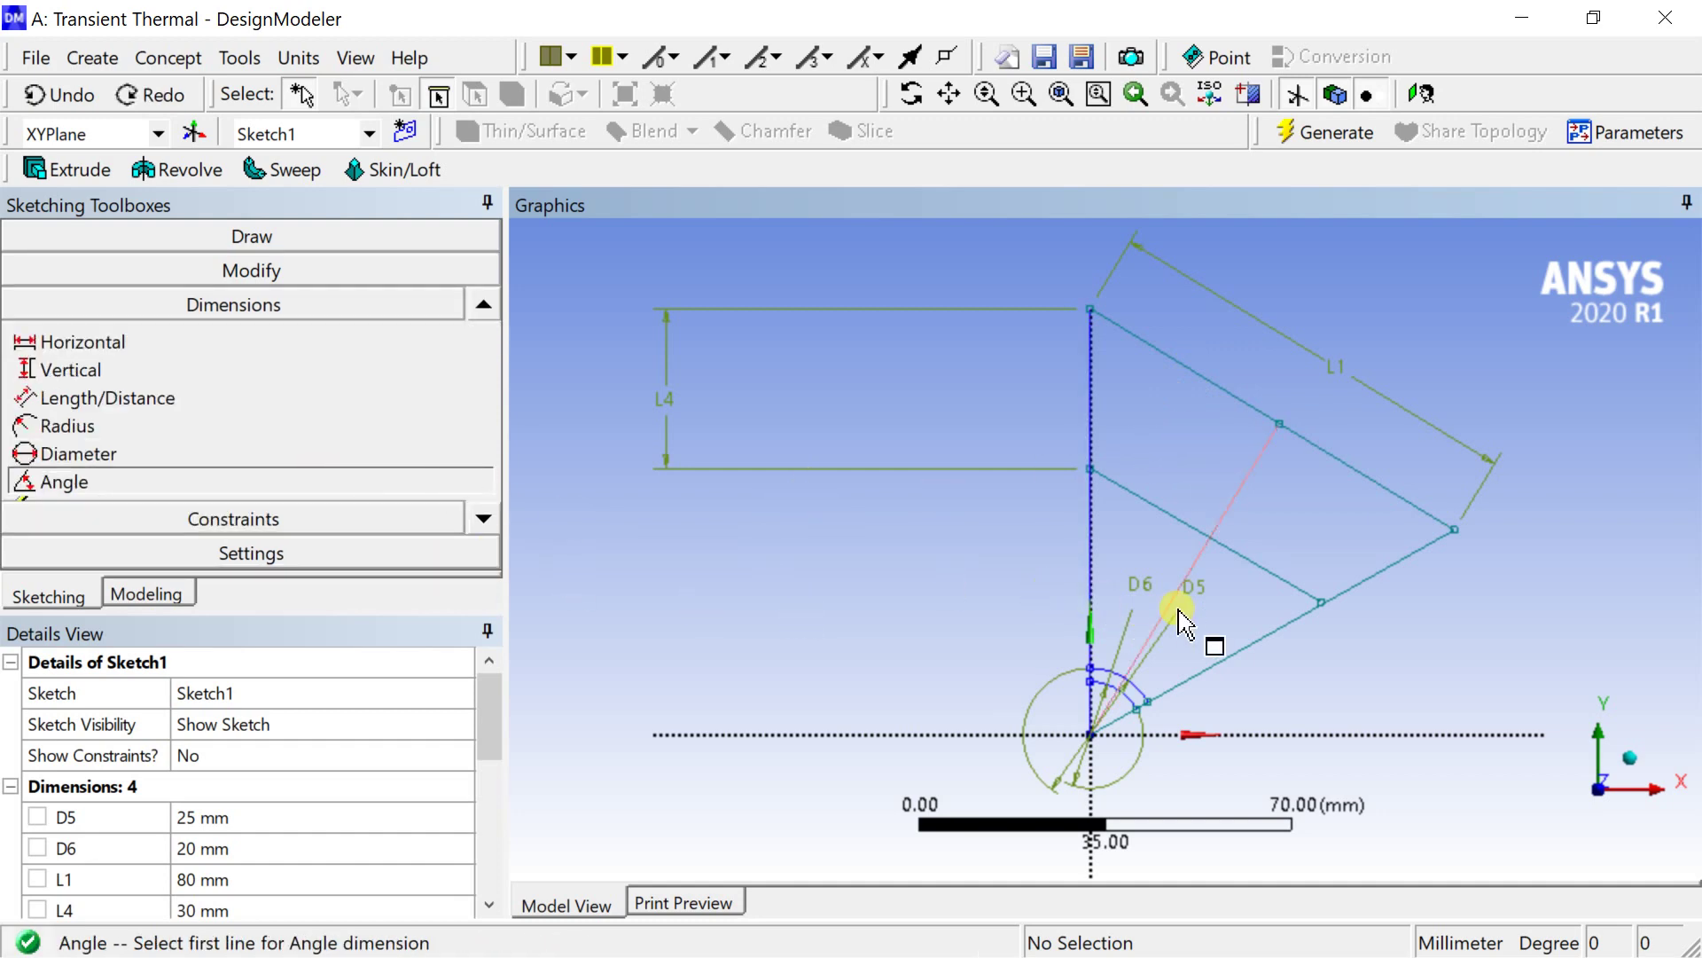
# Add an angle dimension between the slanted radial line and the horizontal axis, set it to 150°, and regenerate the model
pyautogui.click(1260, 645)
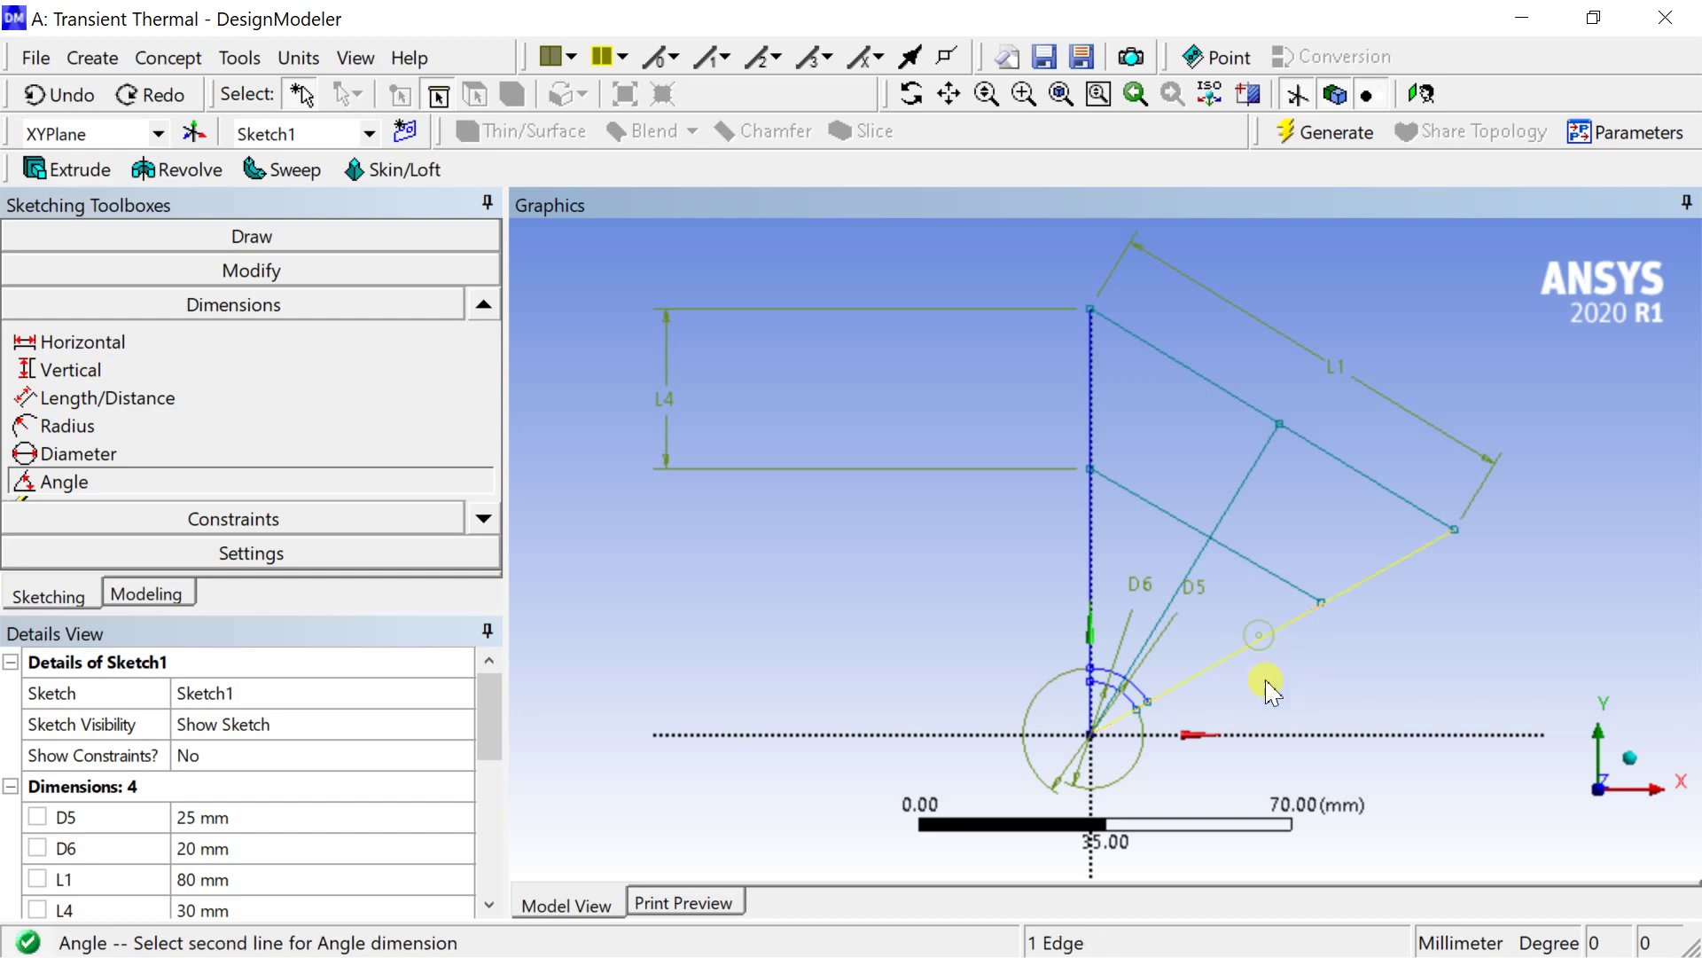
pyautogui.click(1273, 736)
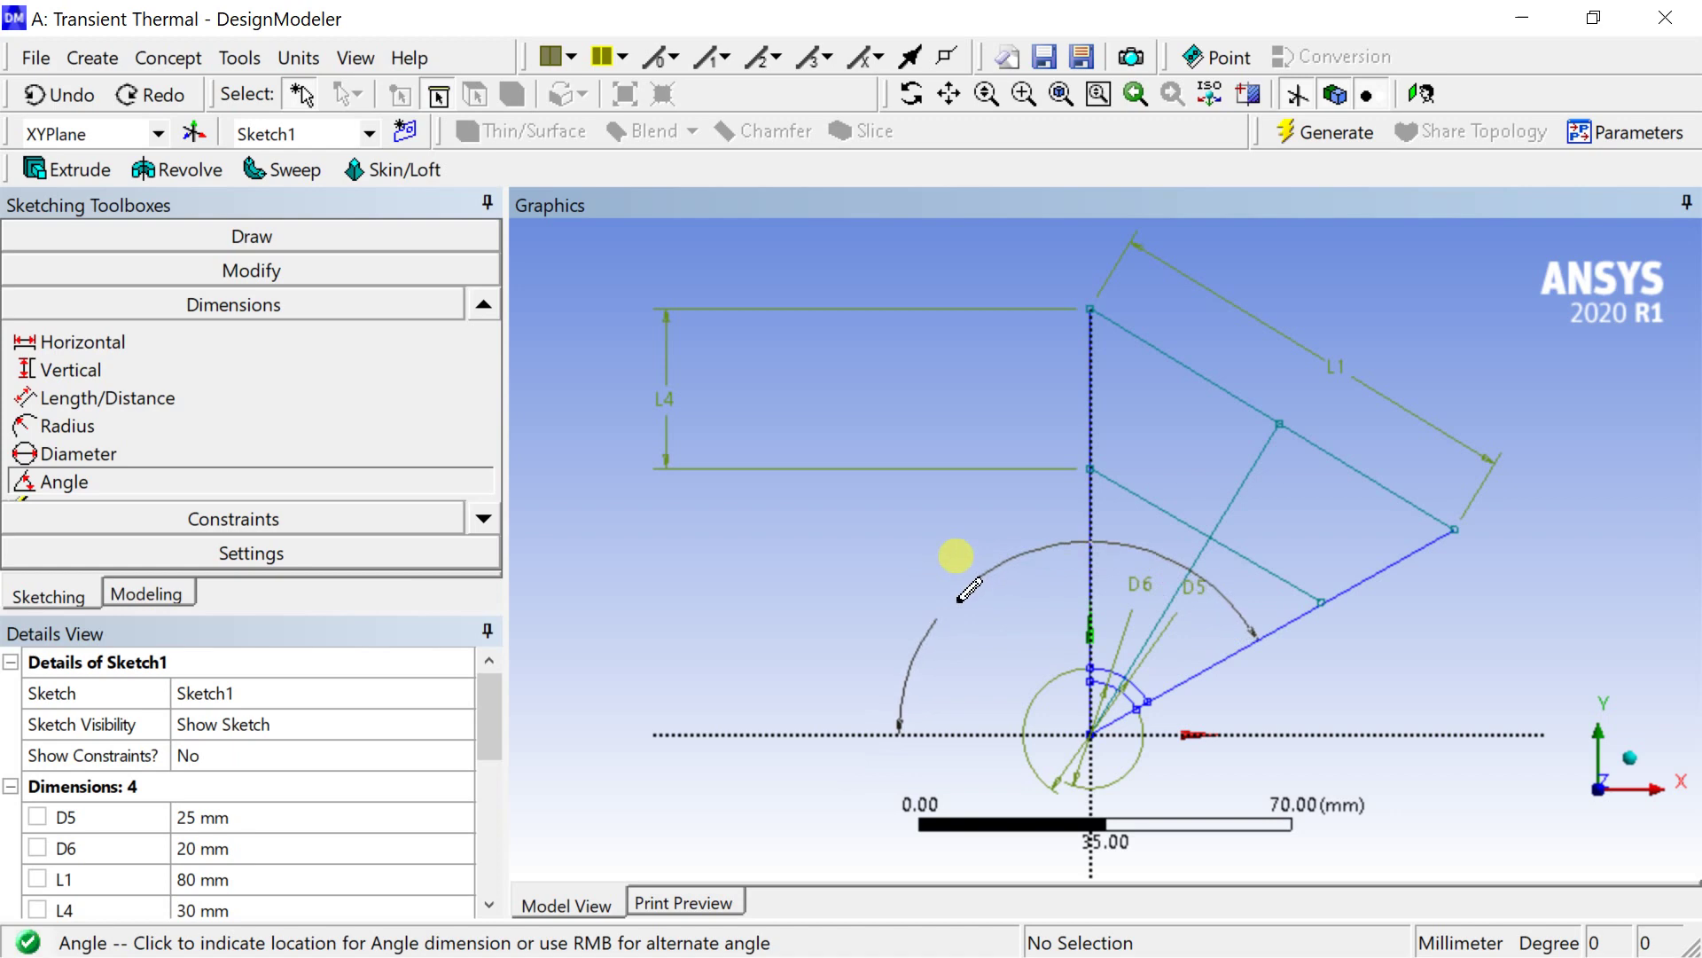
pyautogui.click(969, 595)
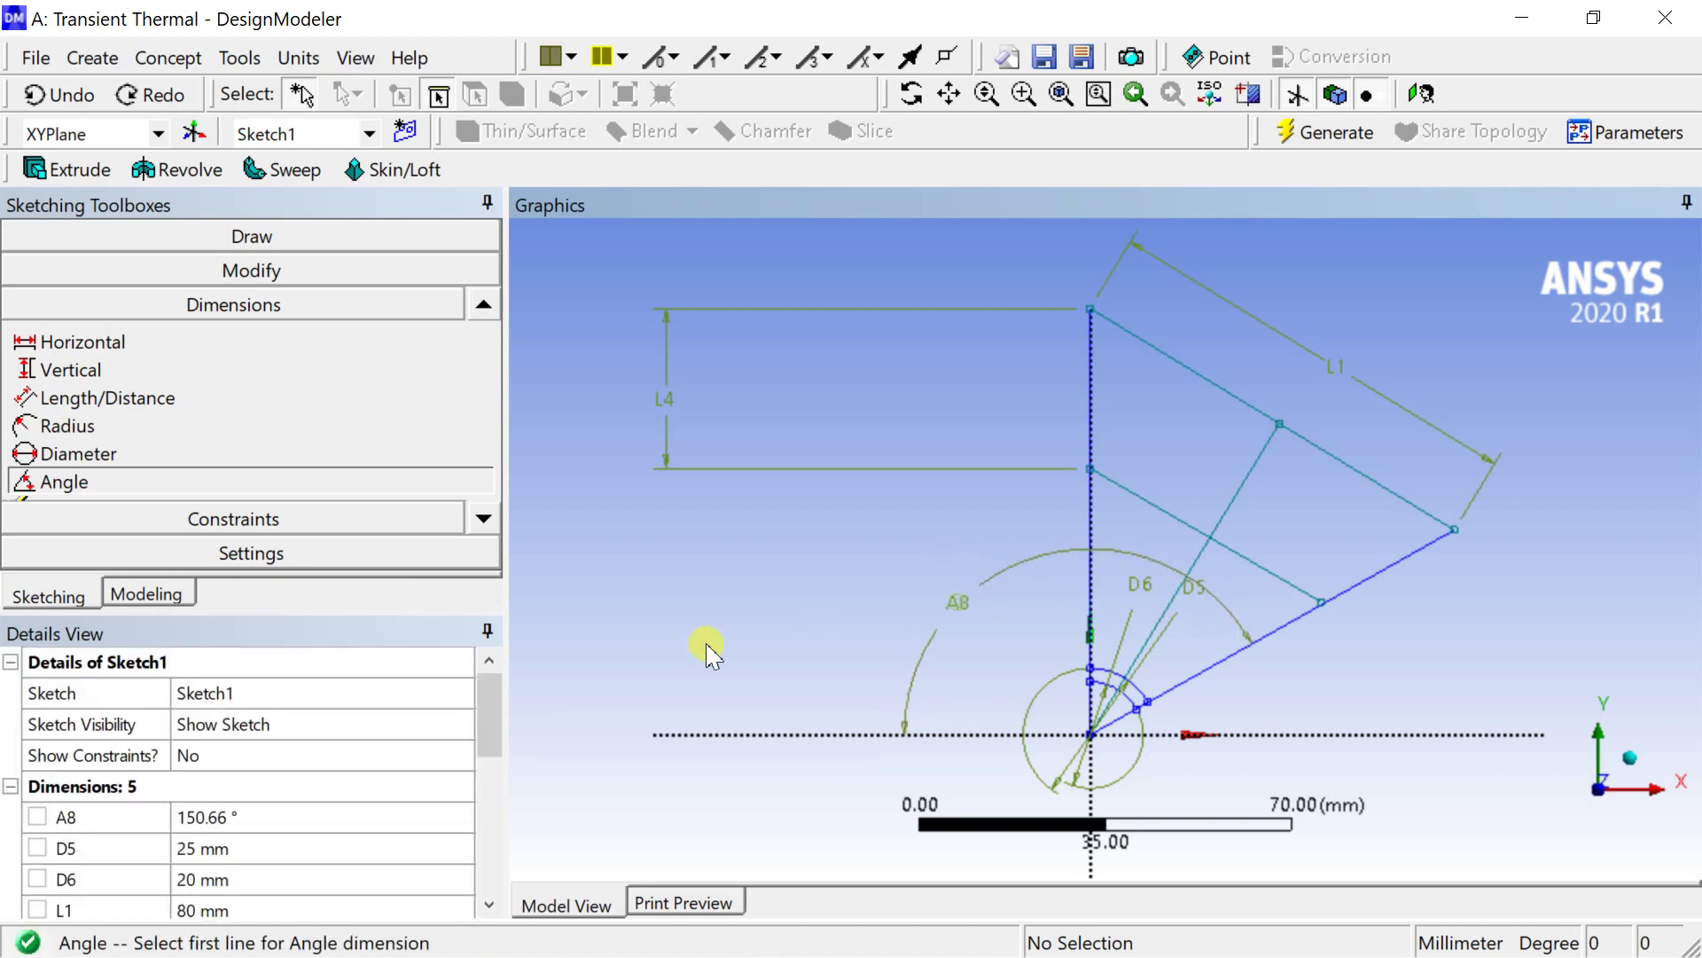
pyautogui.click(343, 817)
pyautogui.write('1')
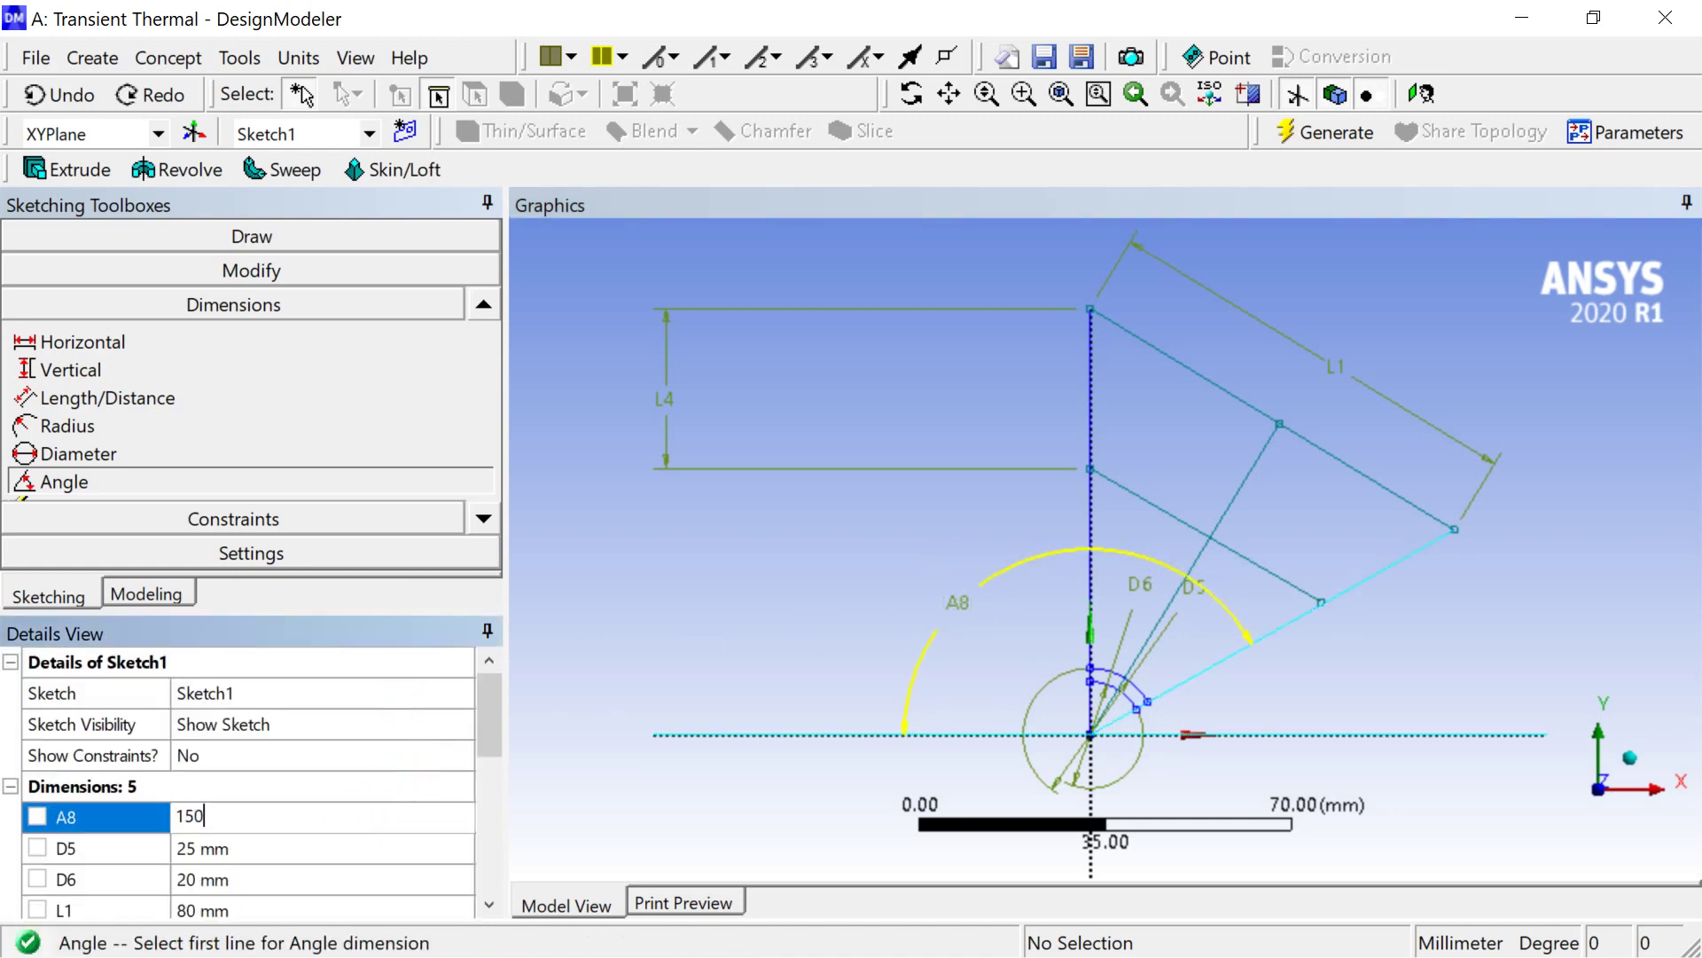
pyautogui.write('50')
pyautogui.press('Return')
pyautogui.click(1312, 133)
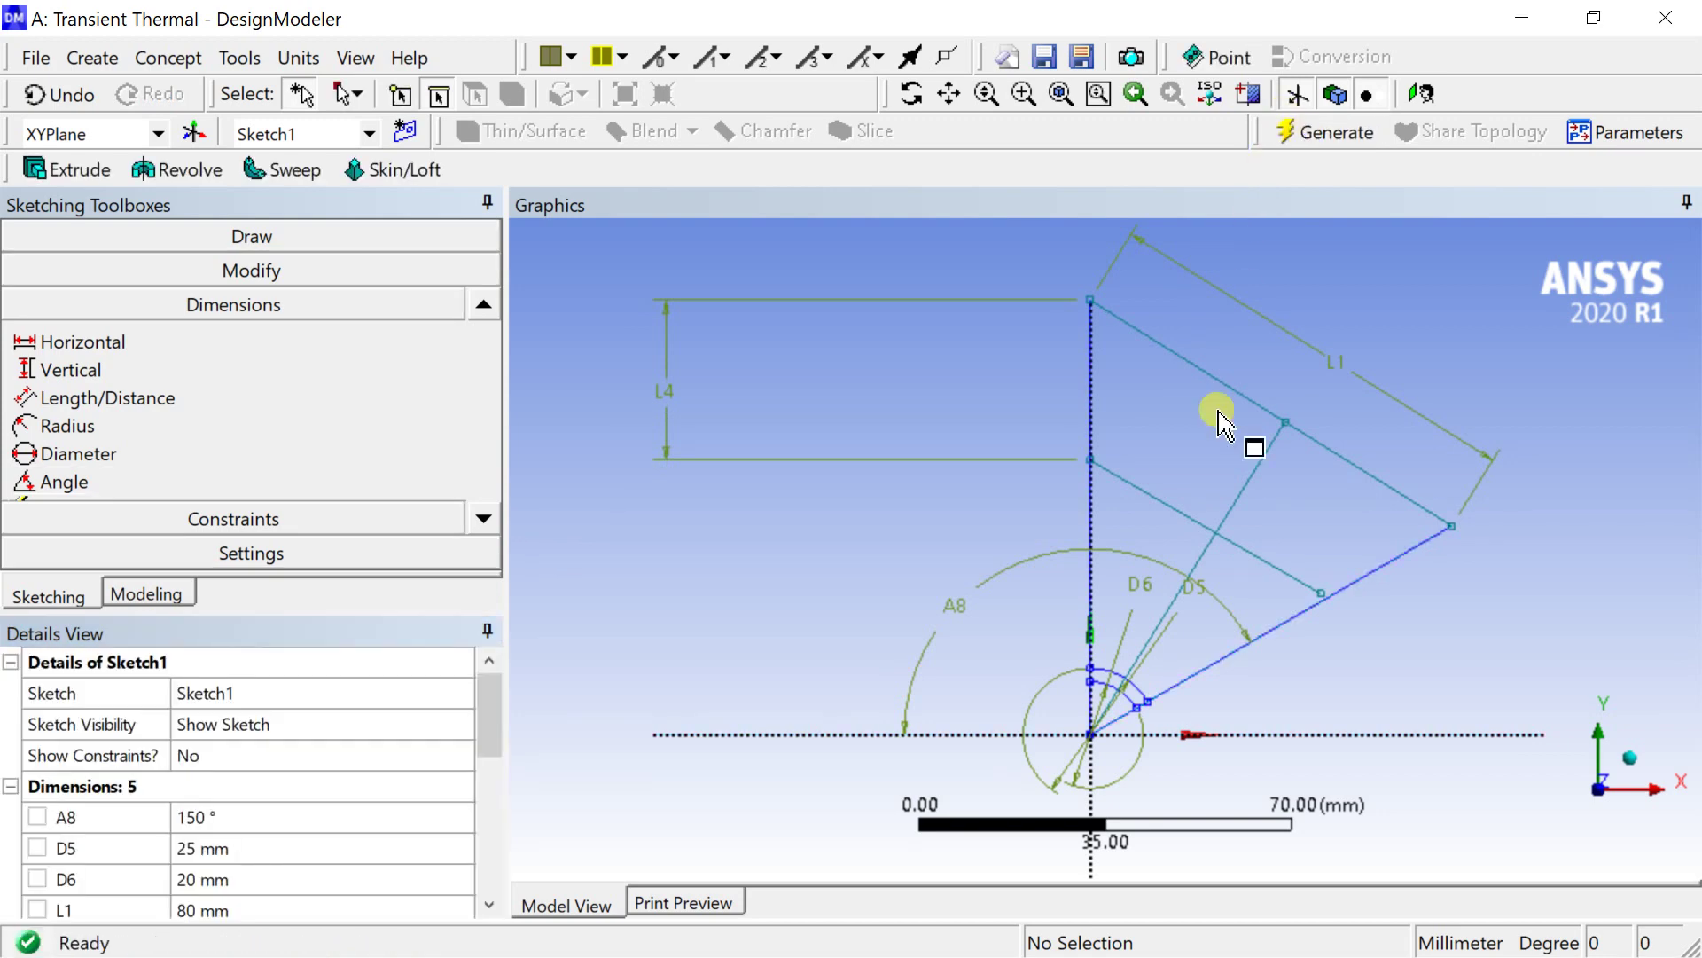
# Make the loose lower endpoint of the inner hexagon edge coincident with the slanted radial line
pyautogui.scroll(2, 1197, 586)
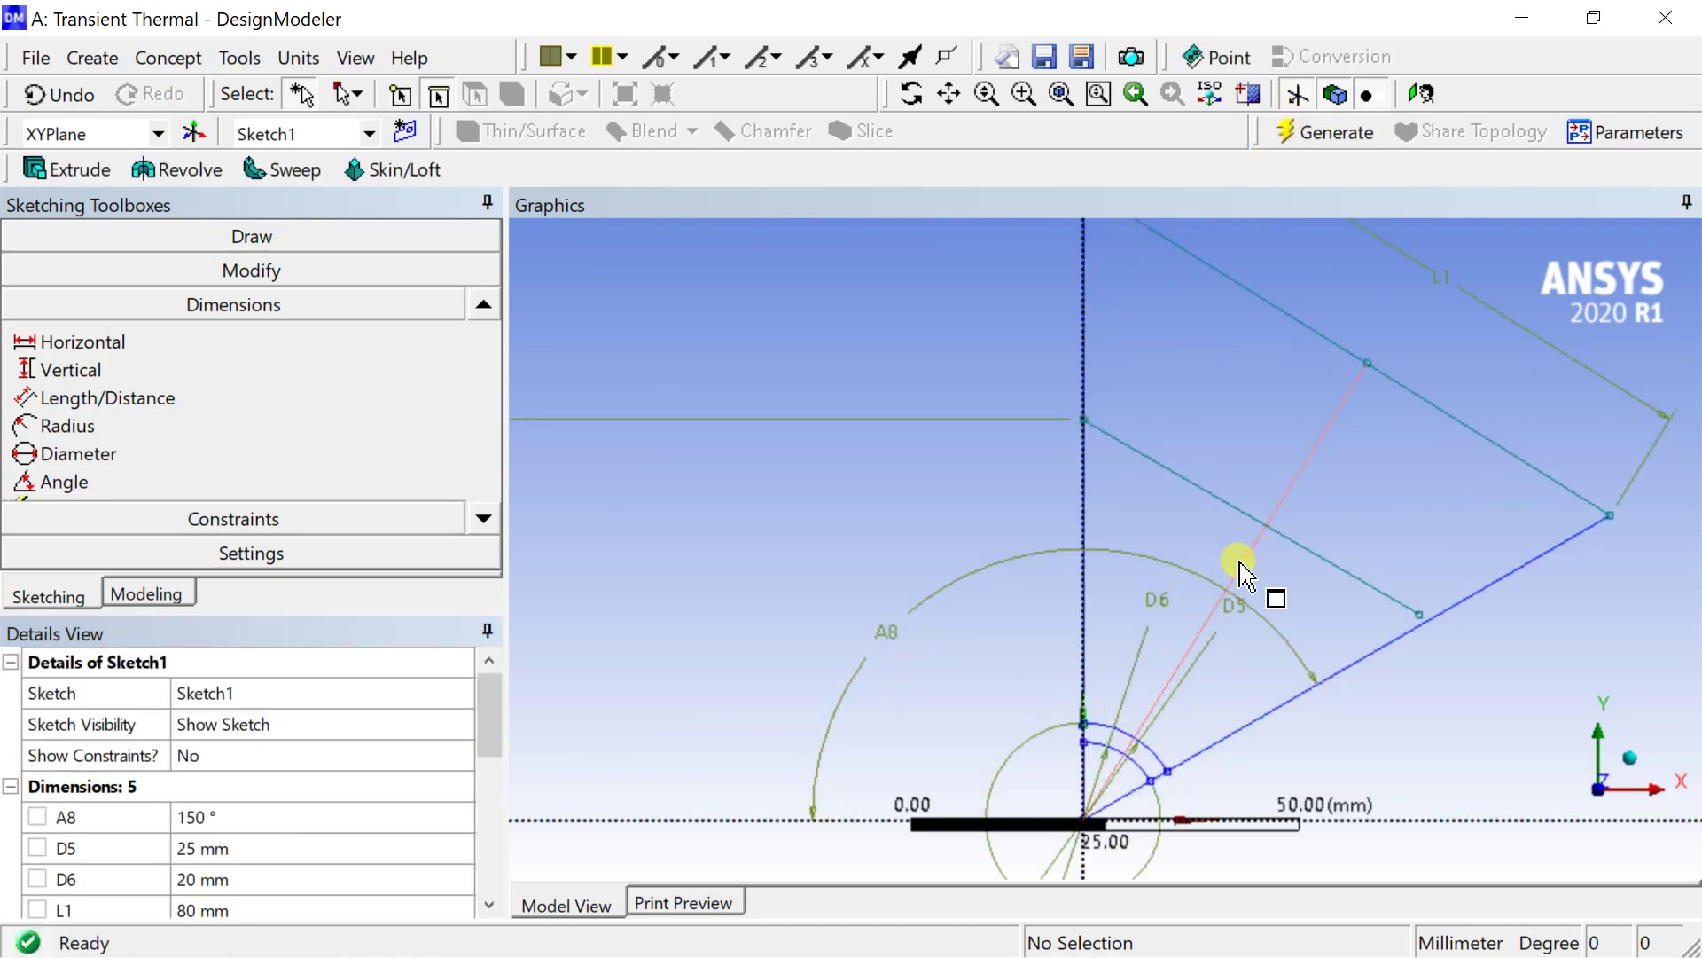
pyautogui.scroll(2, 1237, 571)
pyautogui.scroll(-1, 1504, 636)
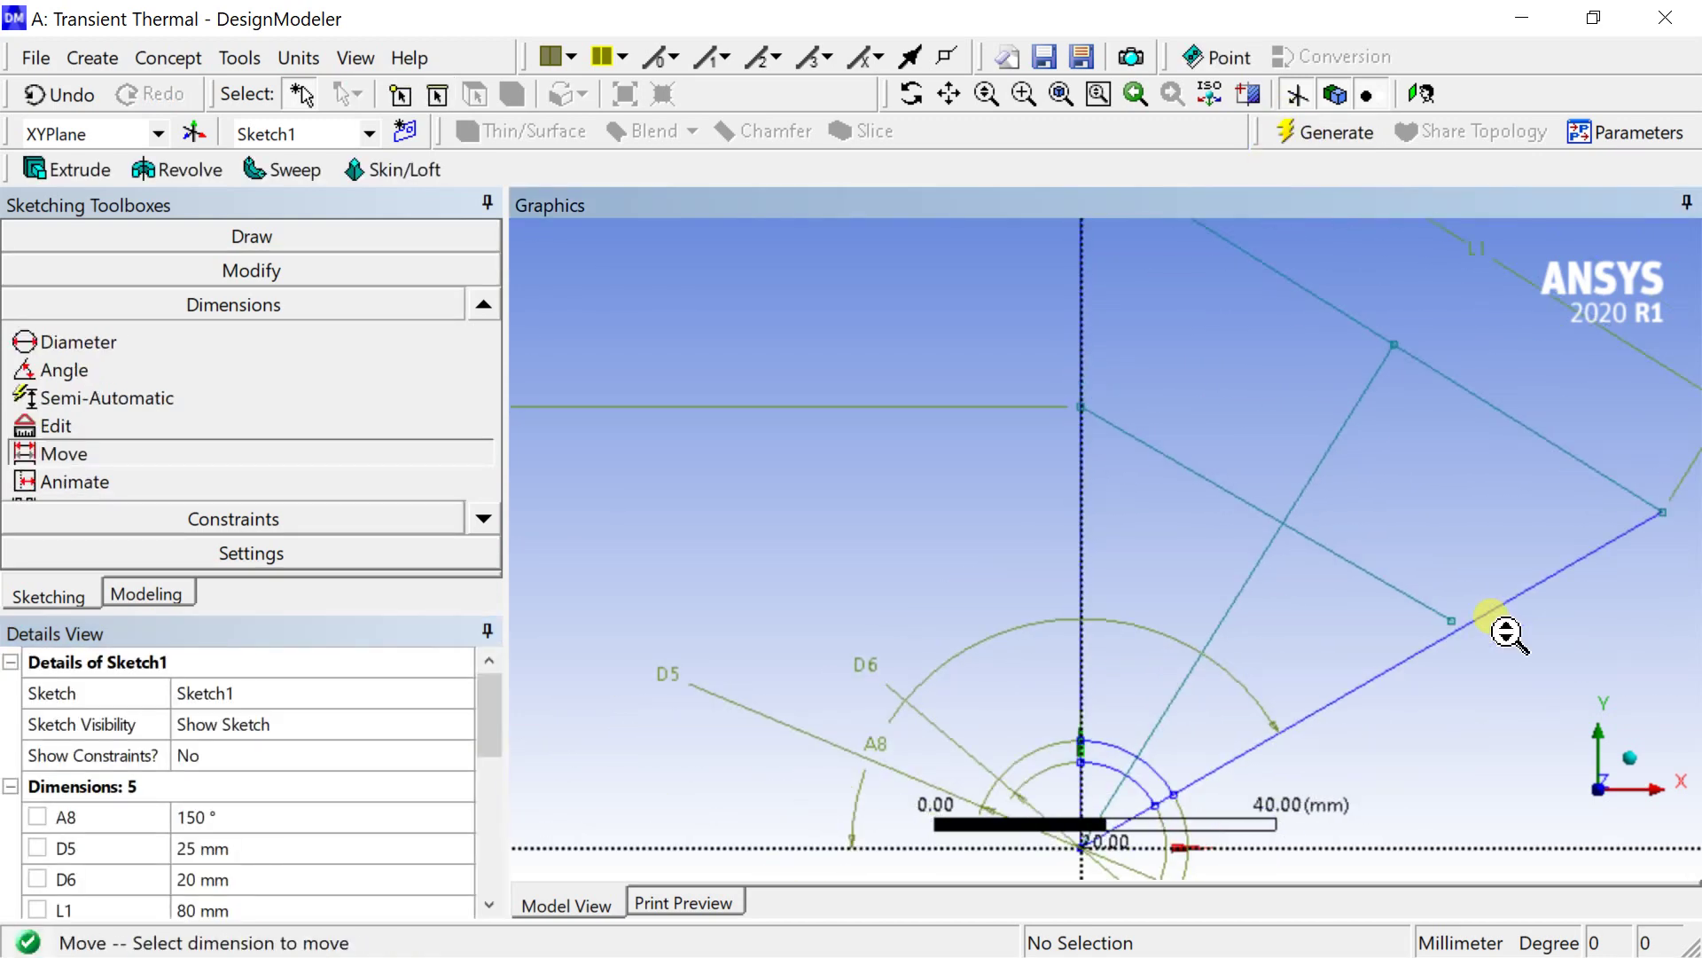
pyautogui.scroll(-1, 1022, 519)
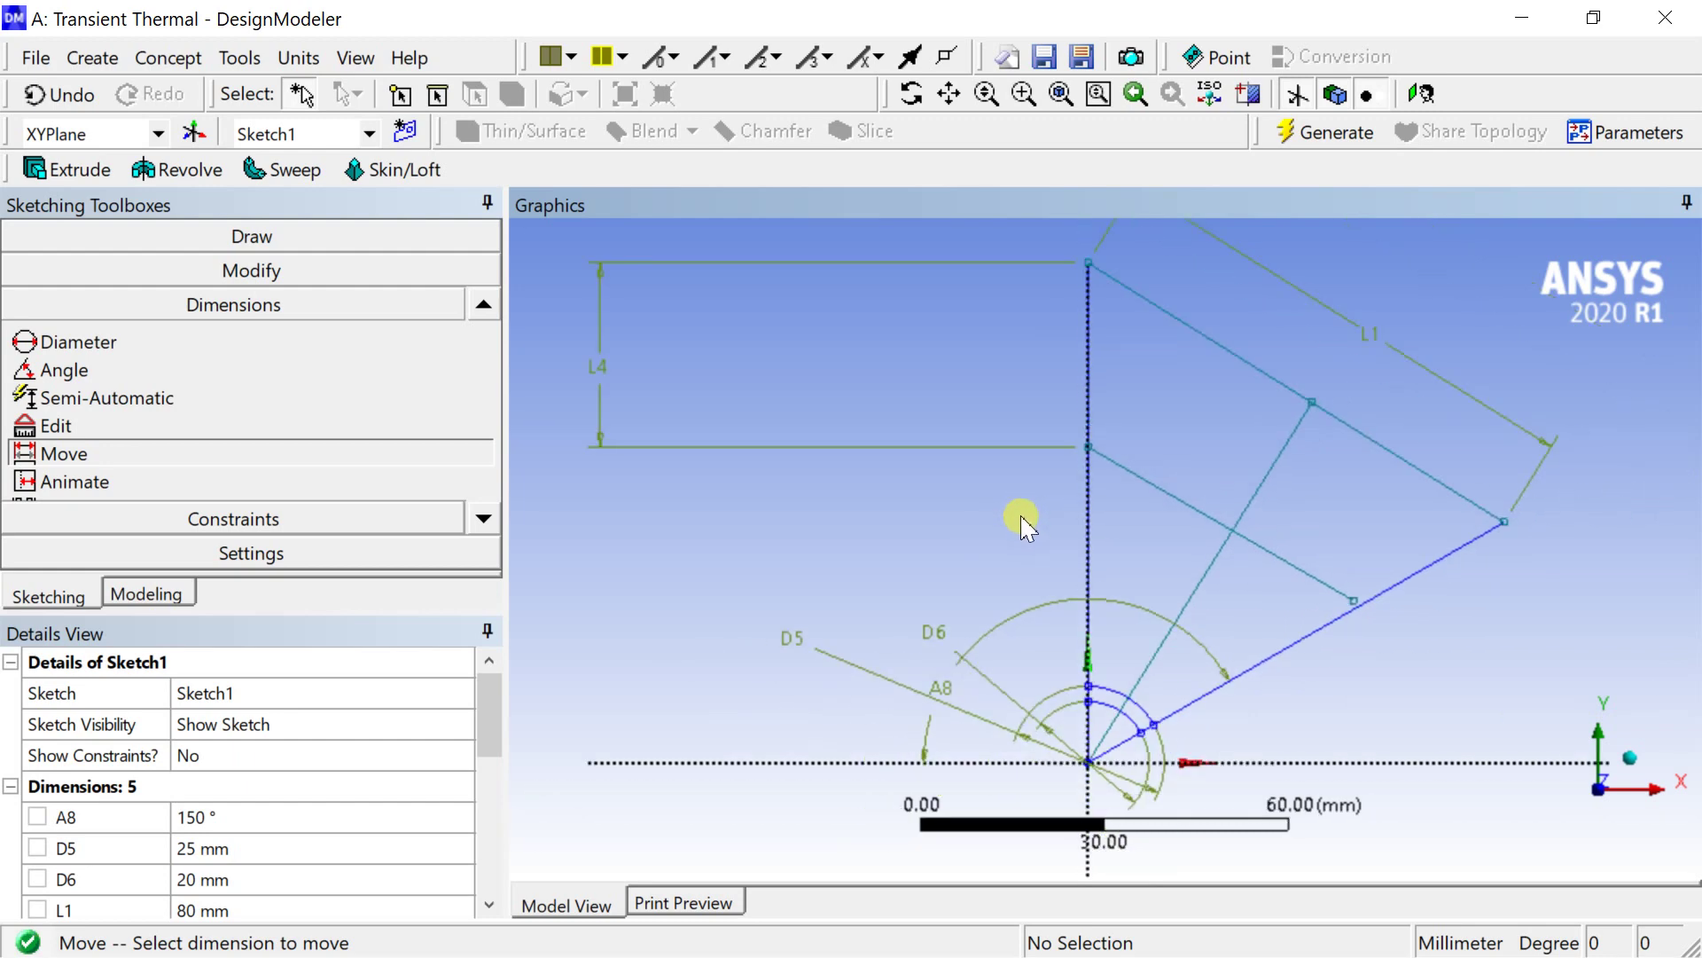
pyautogui.scroll(1, 1340, 603)
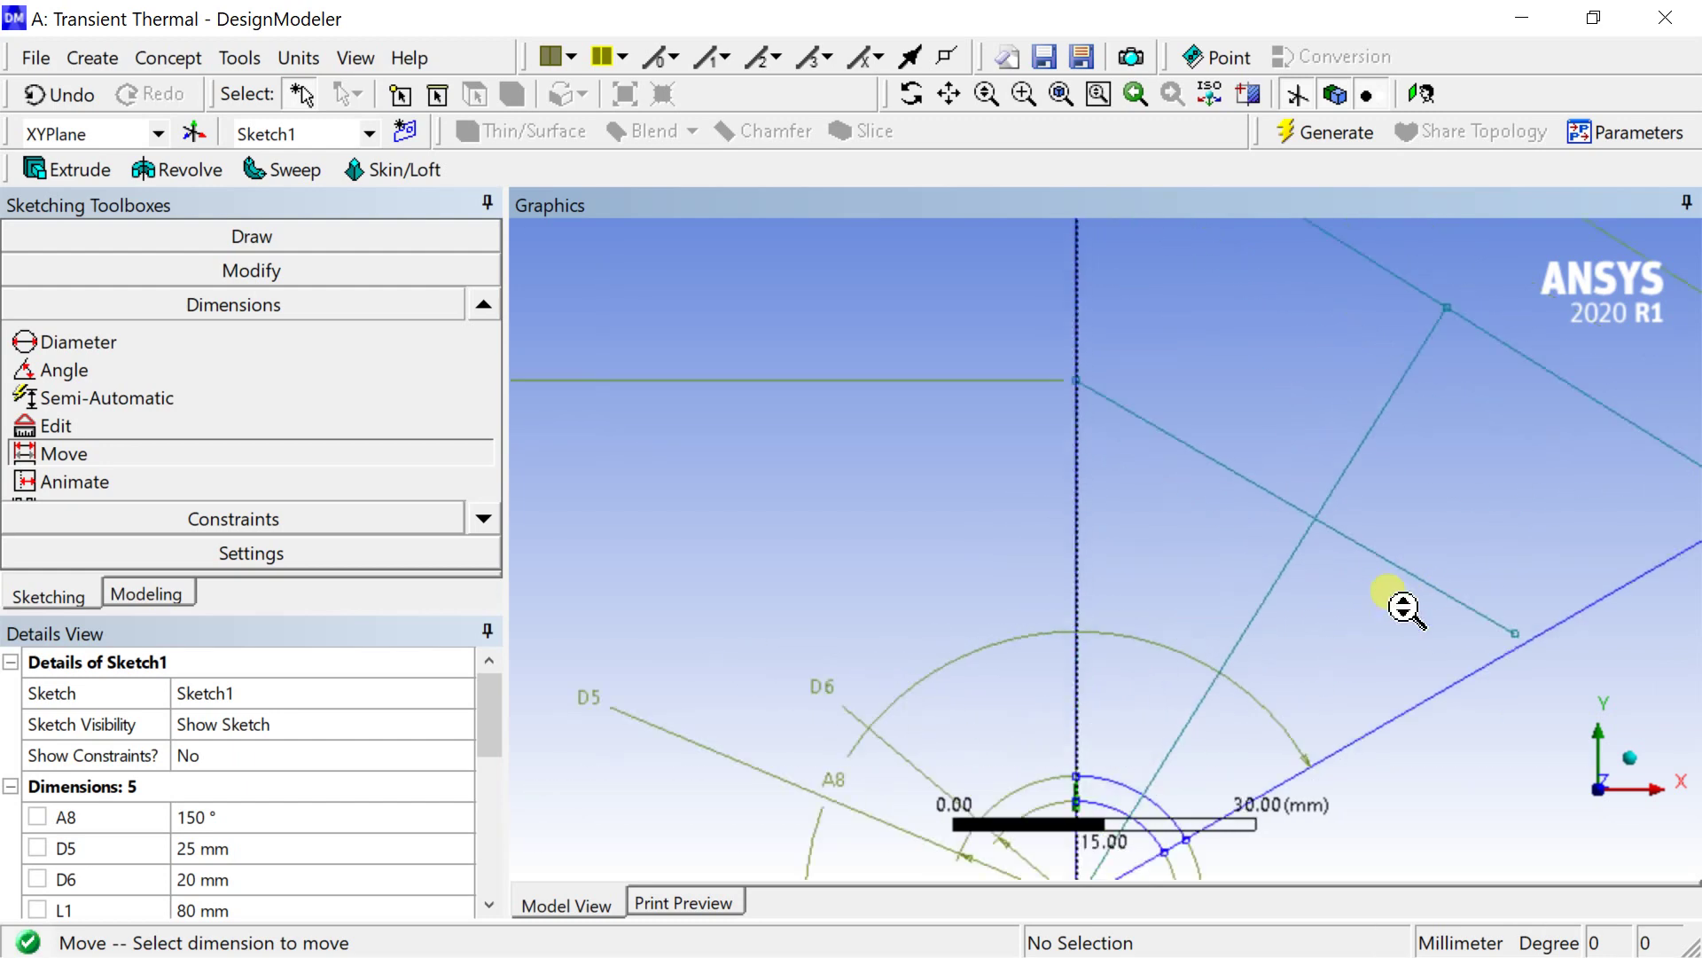
pyautogui.click(244, 518)
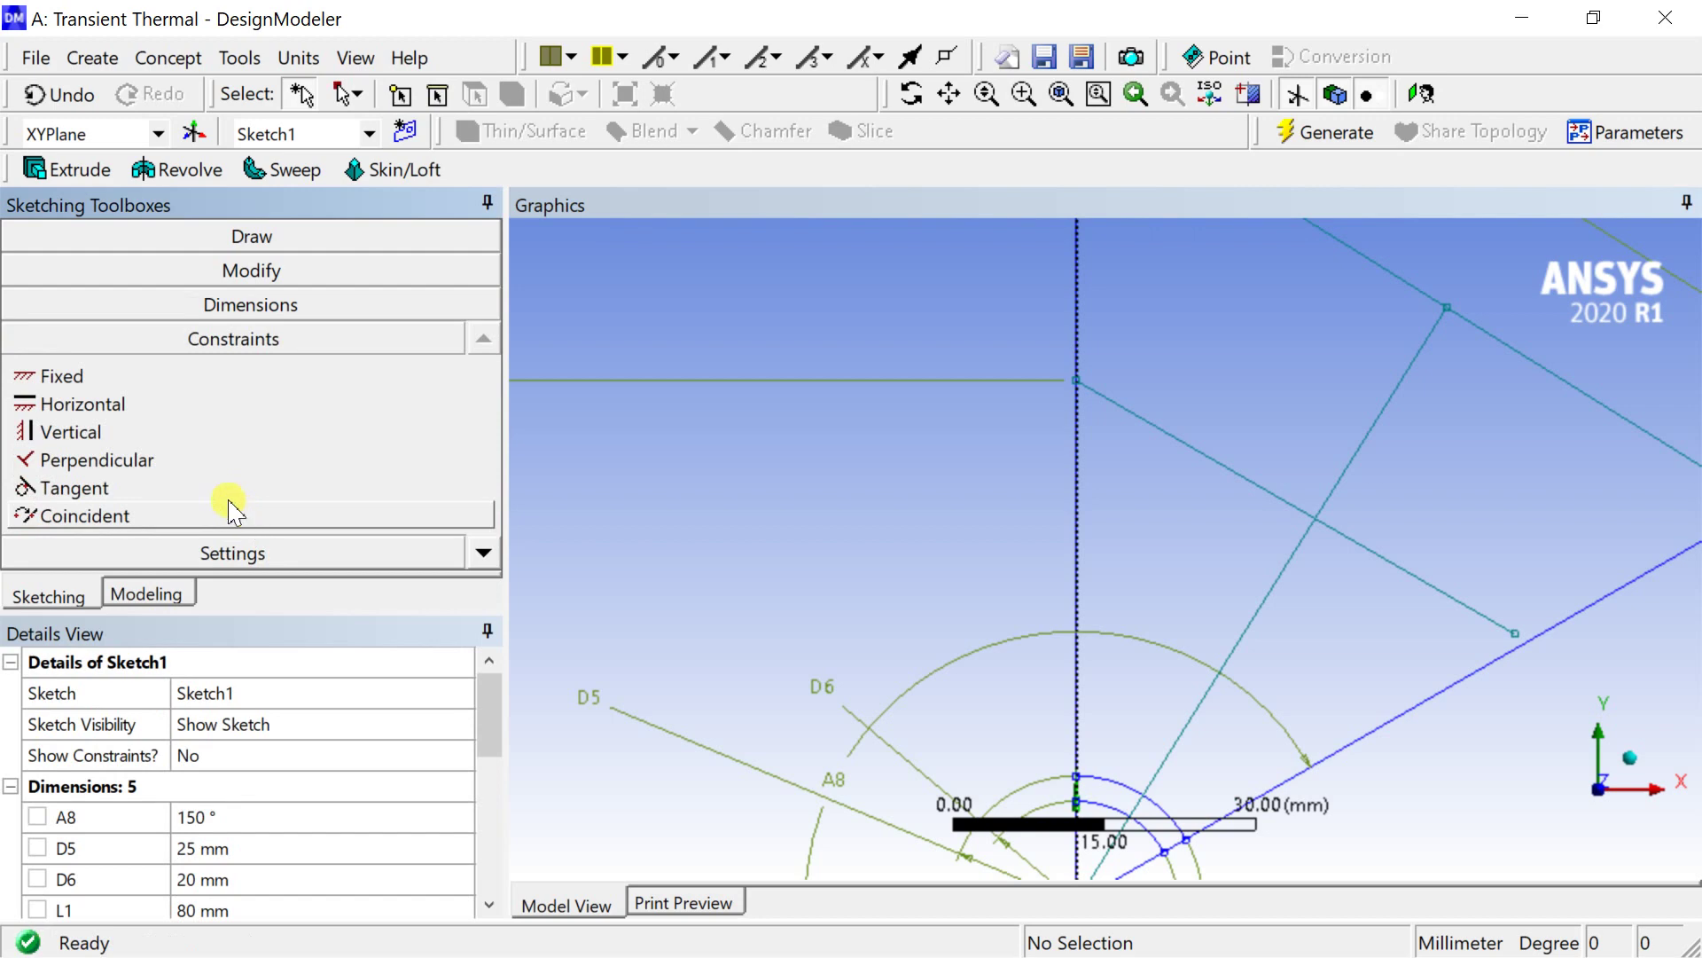
pyautogui.click(141, 511)
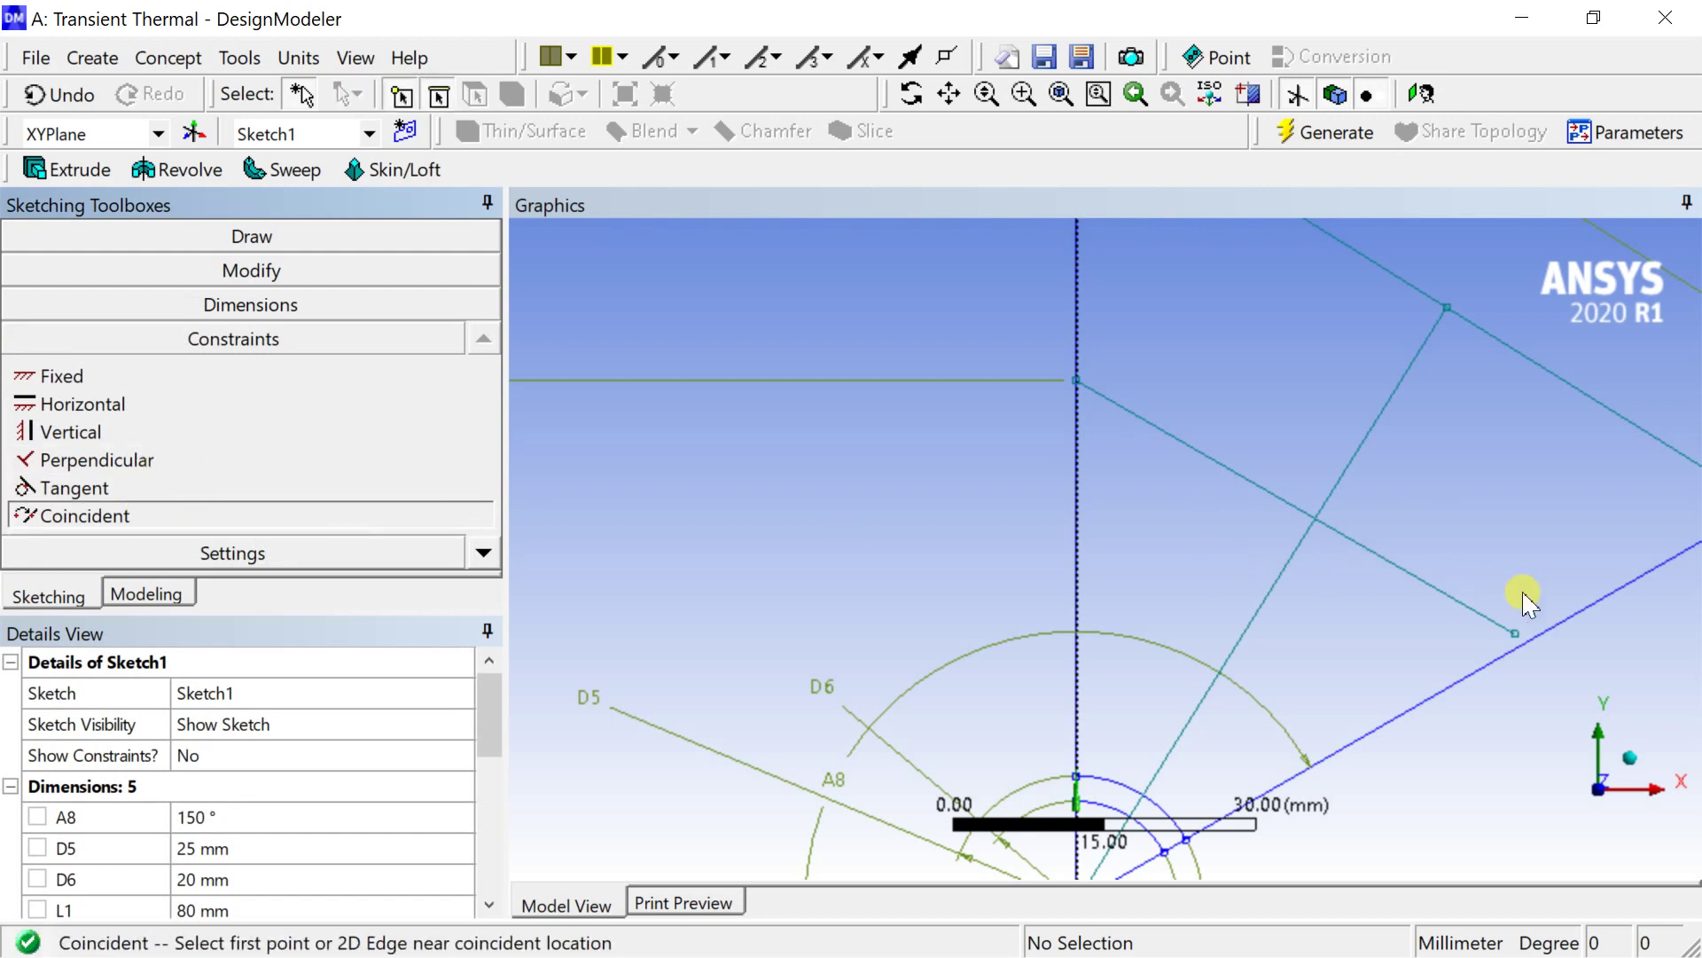
pyautogui.click(1516, 636)
pyautogui.click(1522, 644)
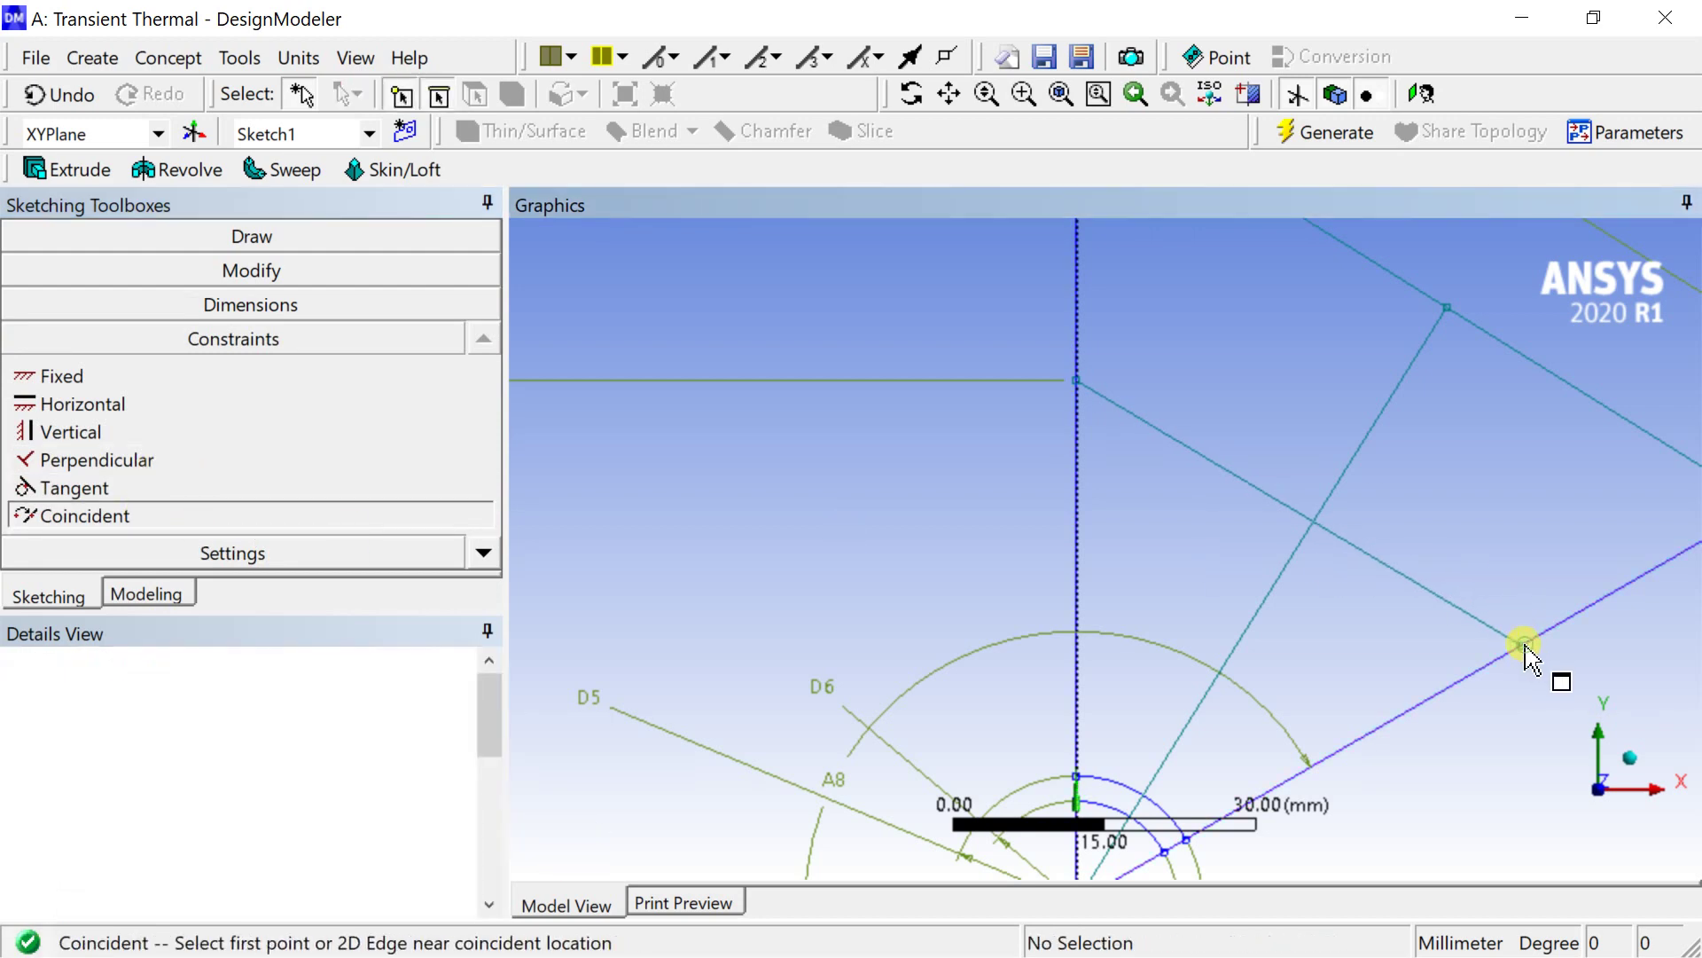
# Constrain the outer and inner hexagon edges parallel to each other
pyautogui.click(484, 553)
pyautogui.click(484, 552)
pyautogui.click(484, 552)
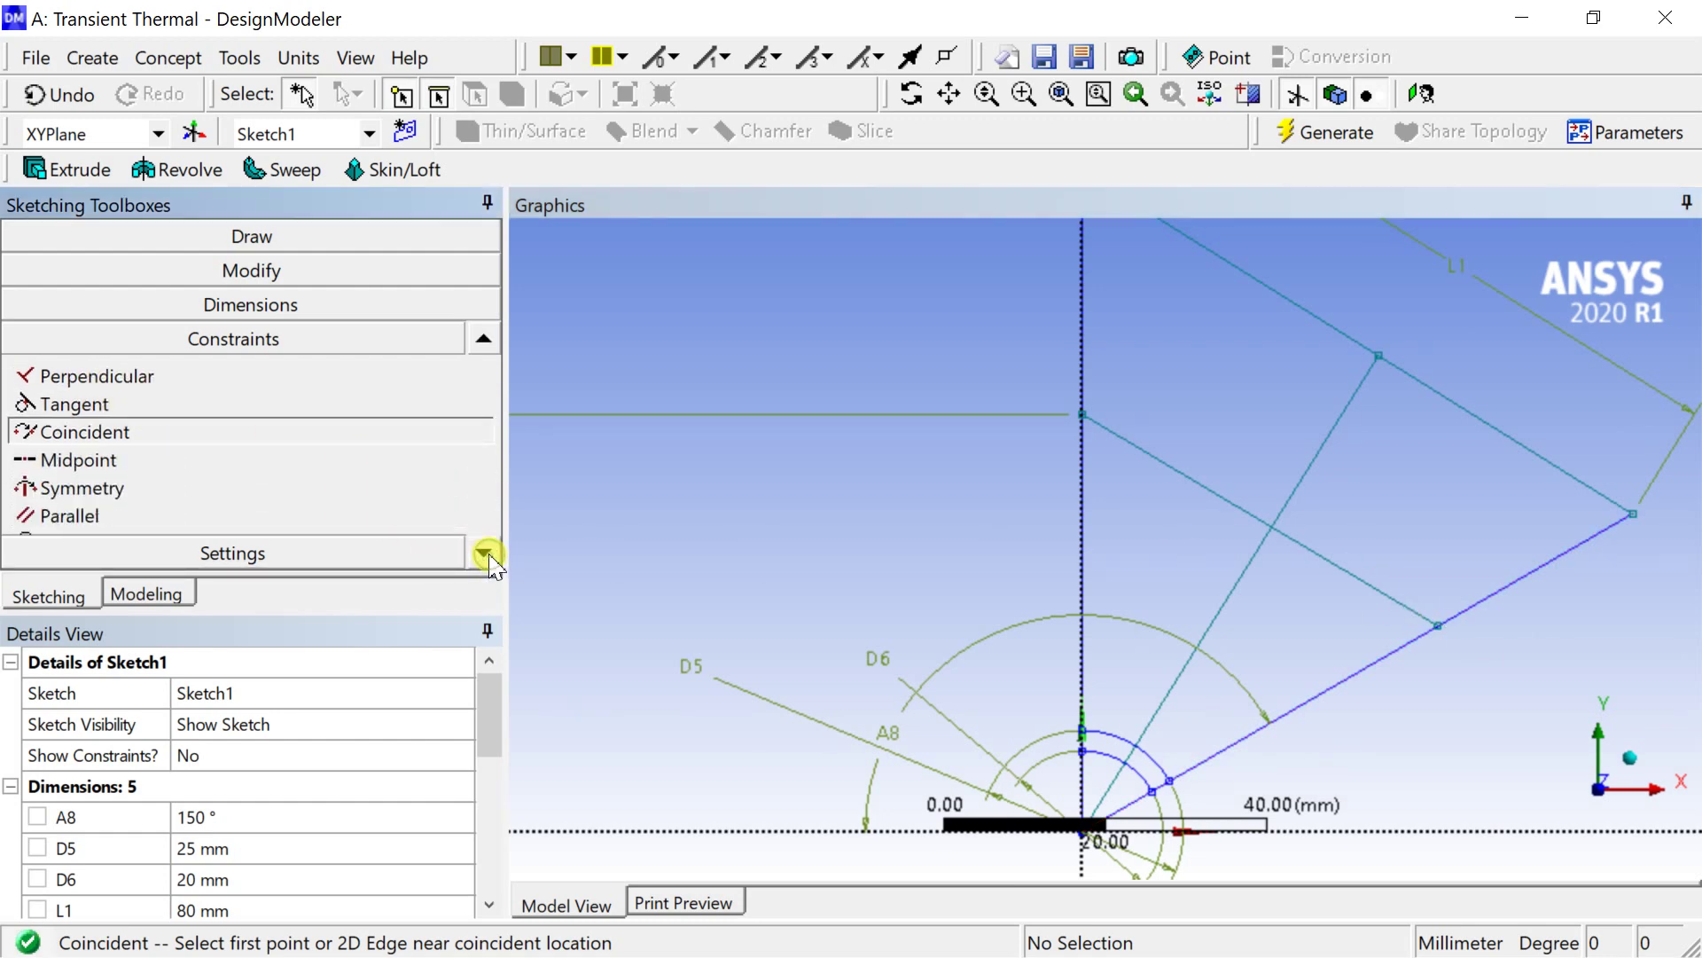
pyautogui.click(313, 518)
pyautogui.click(1307, 312)
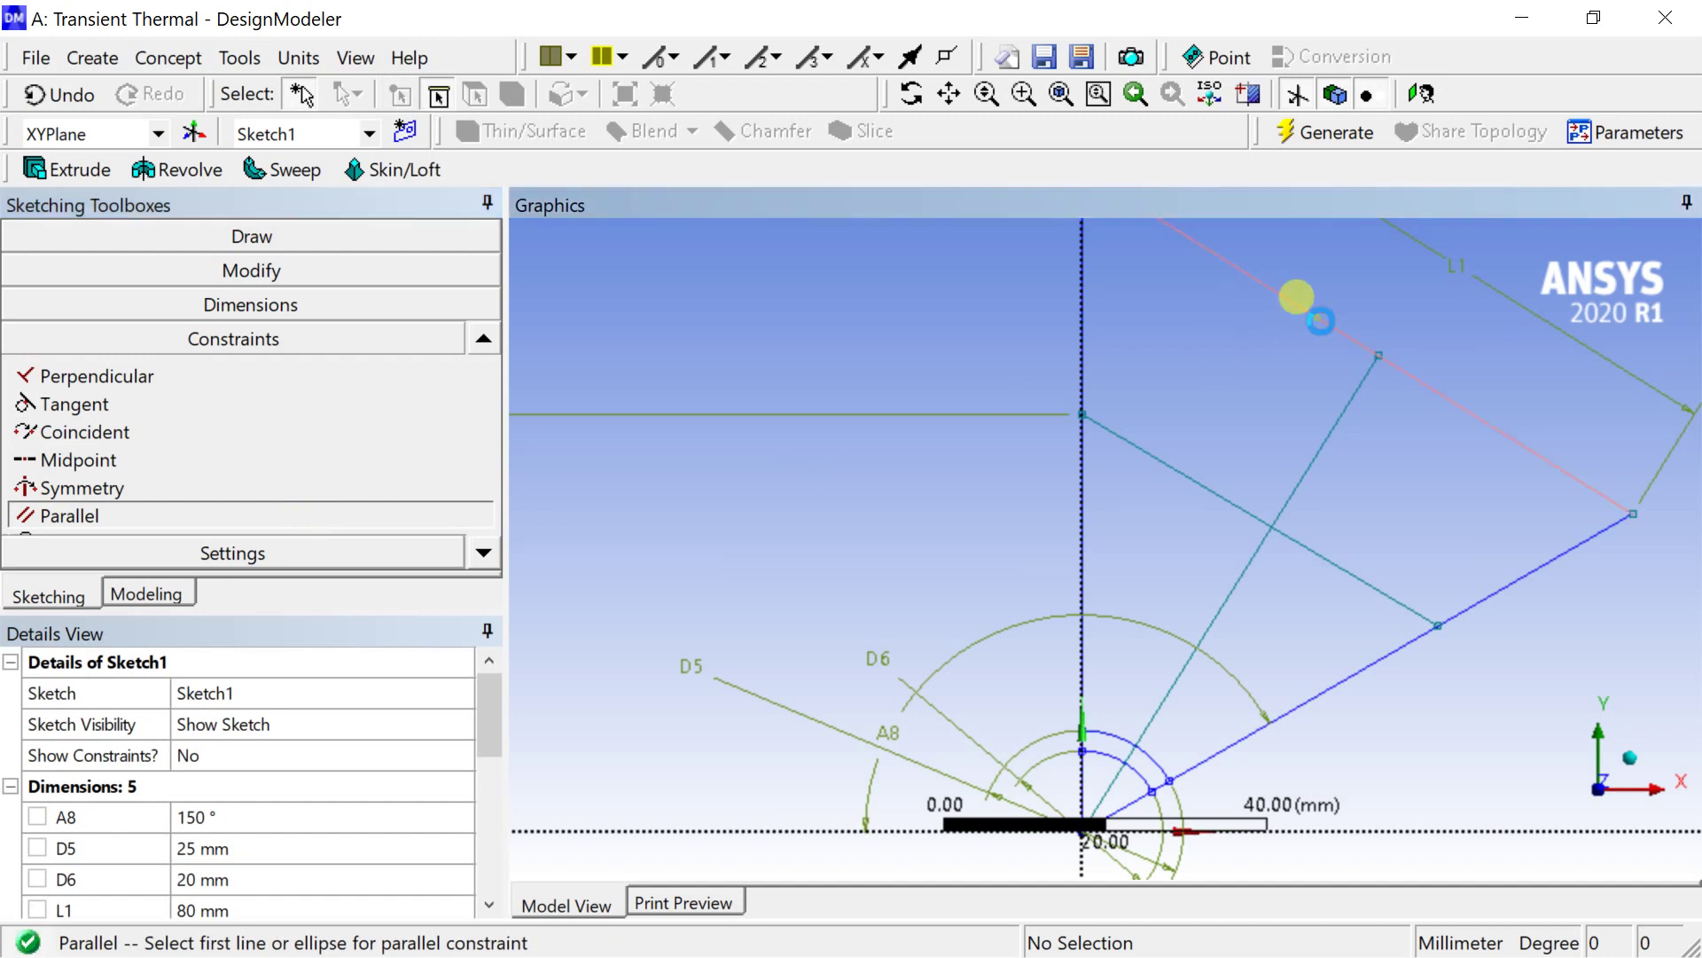
pyautogui.click(1186, 490)
pyautogui.scroll(-2, 1241, 479)
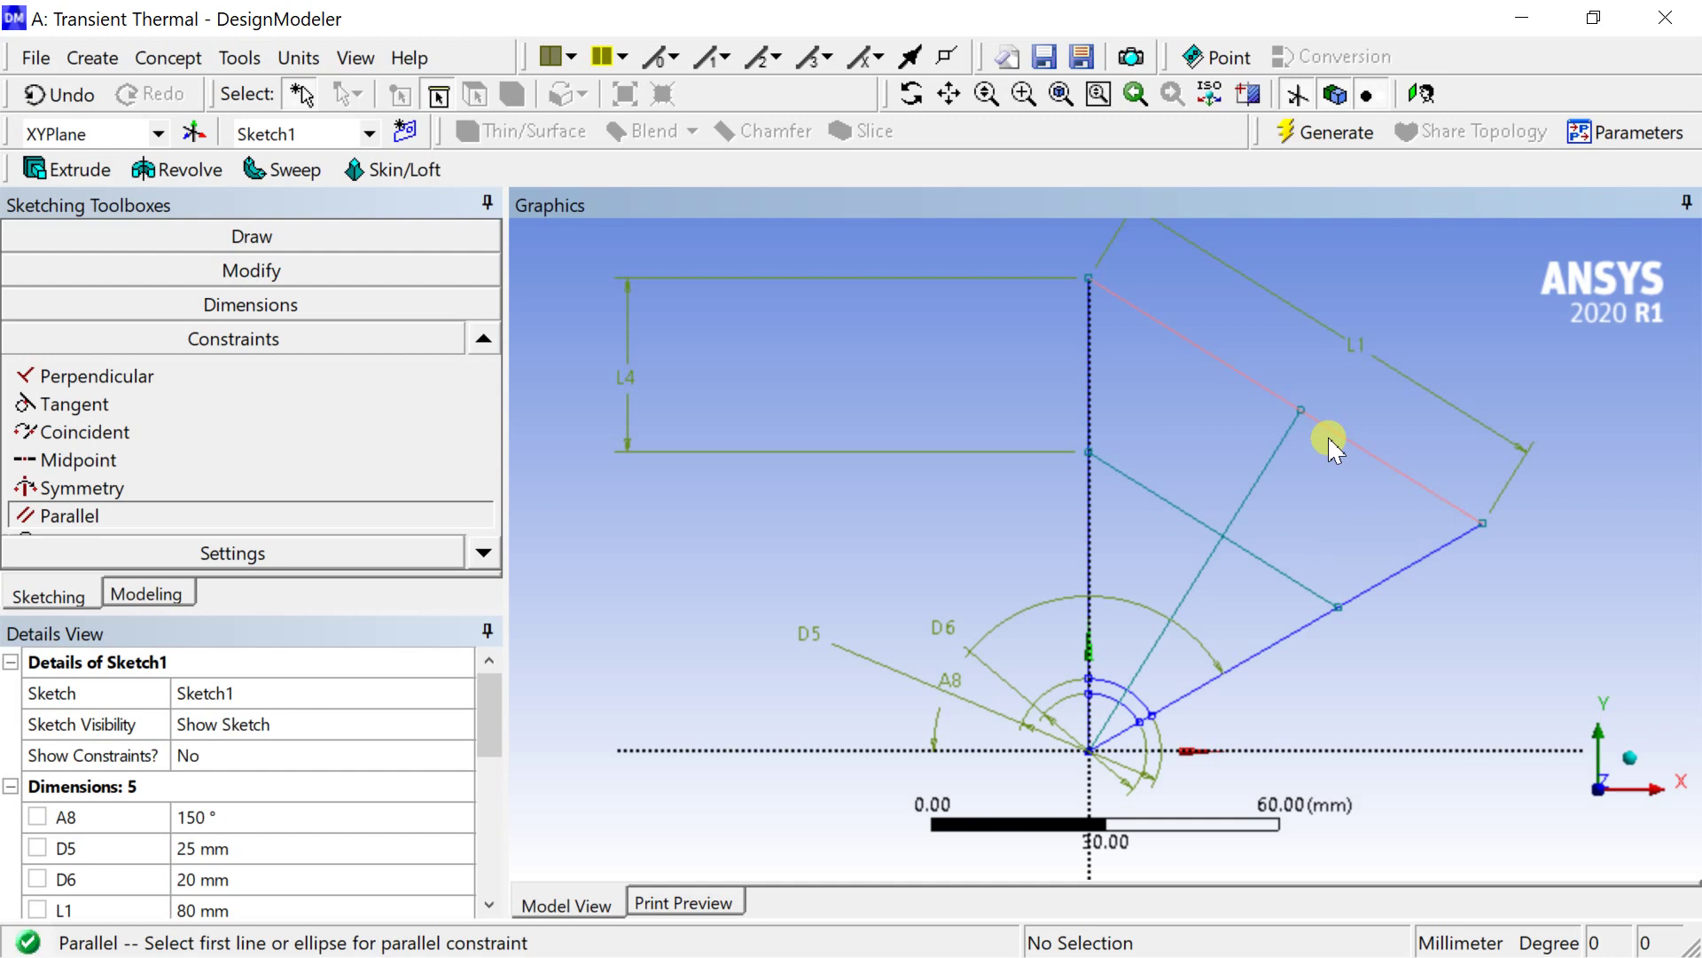
pyautogui.scroll(1, 1020, 466)
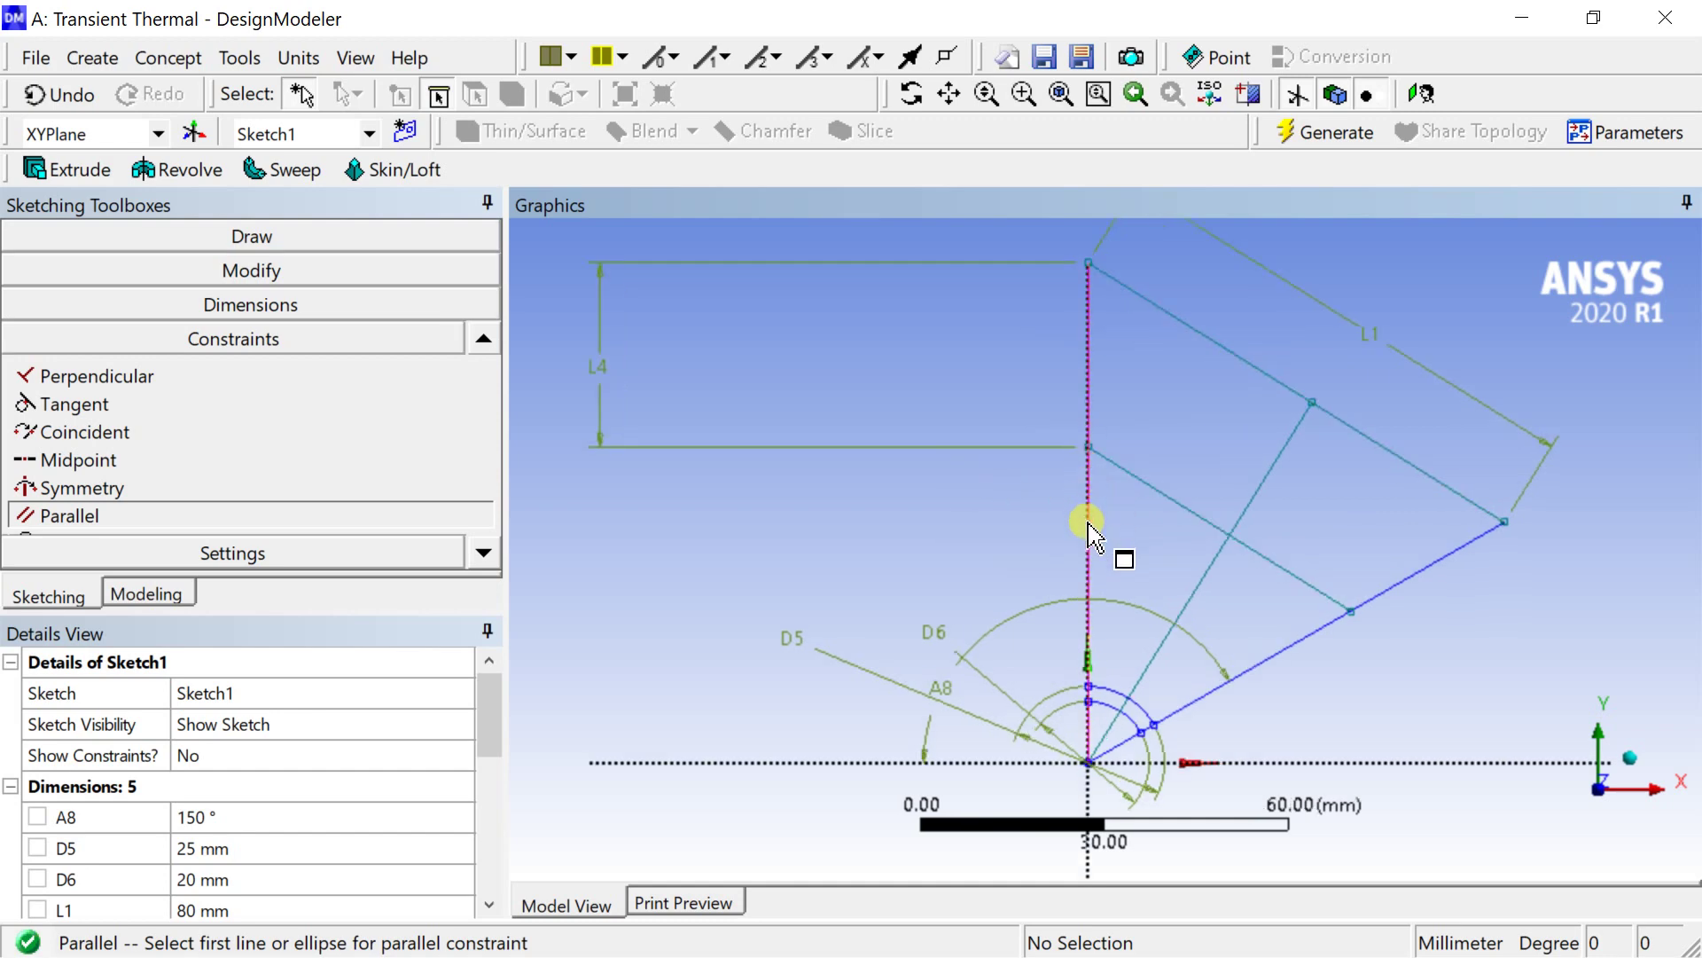
# Apply an equal length constraint between the slanted radial line and the vertical radial line
pyautogui.click(484, 553)
pyautogui.click(484, 553)
pyautogui.click(484, 553)
pyautogui.click(484, 553)
pyautogui.click(189, 498)
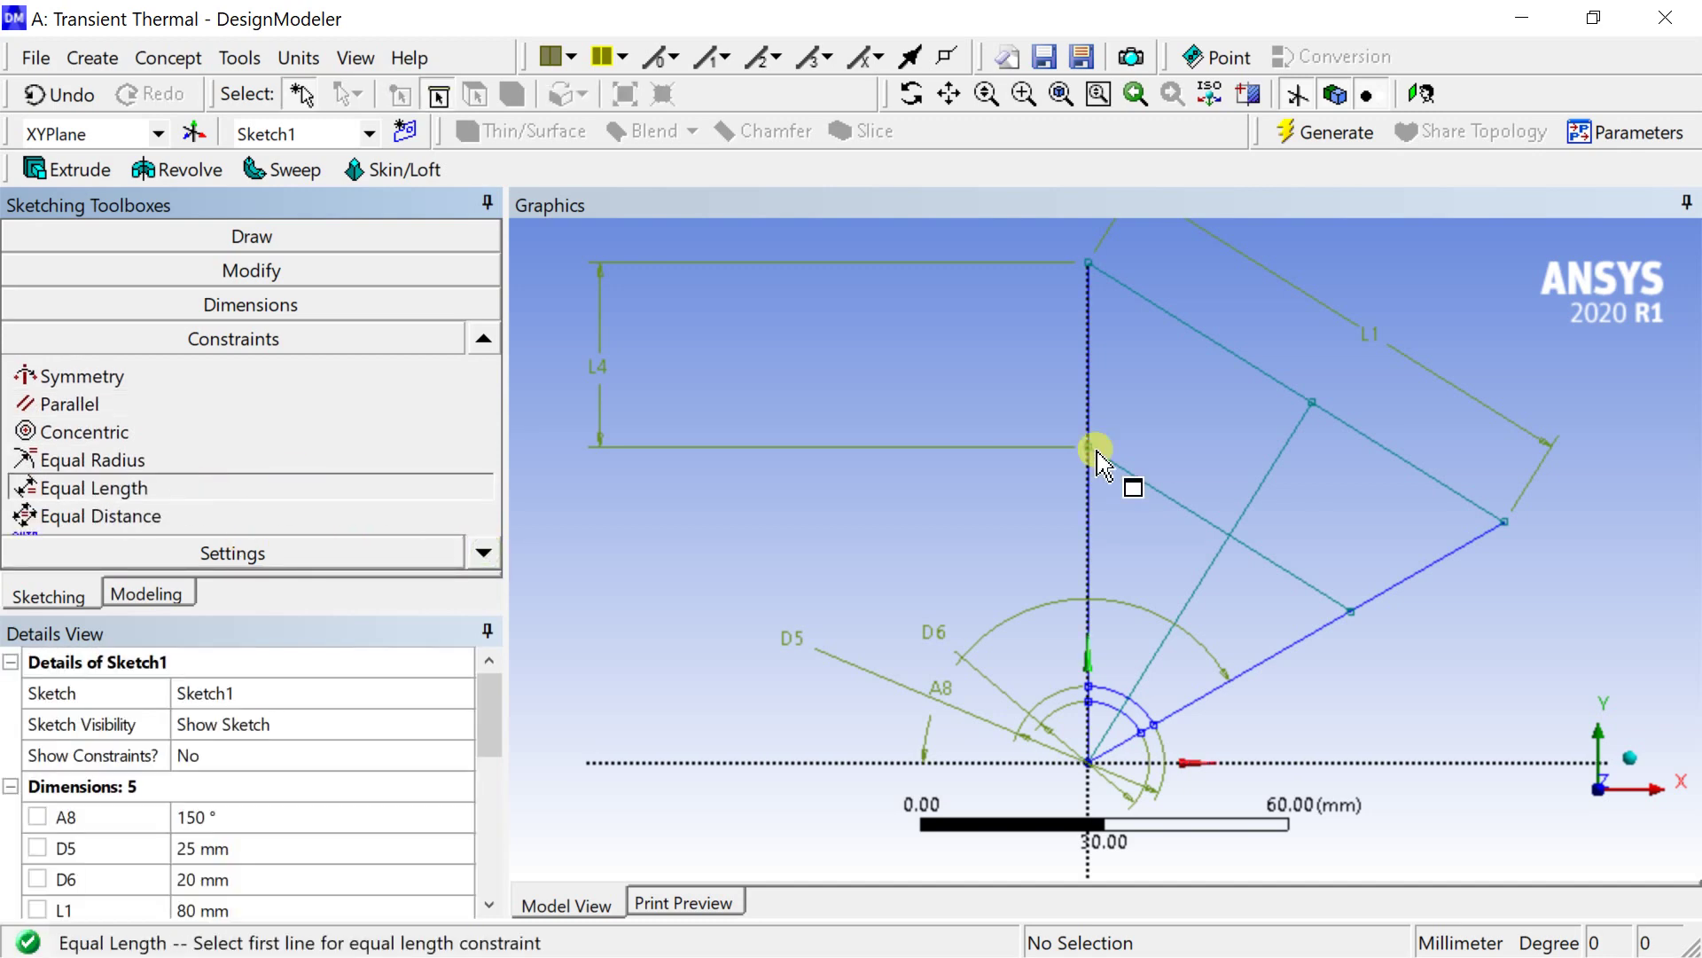
pyautogui.click(1294, 643)
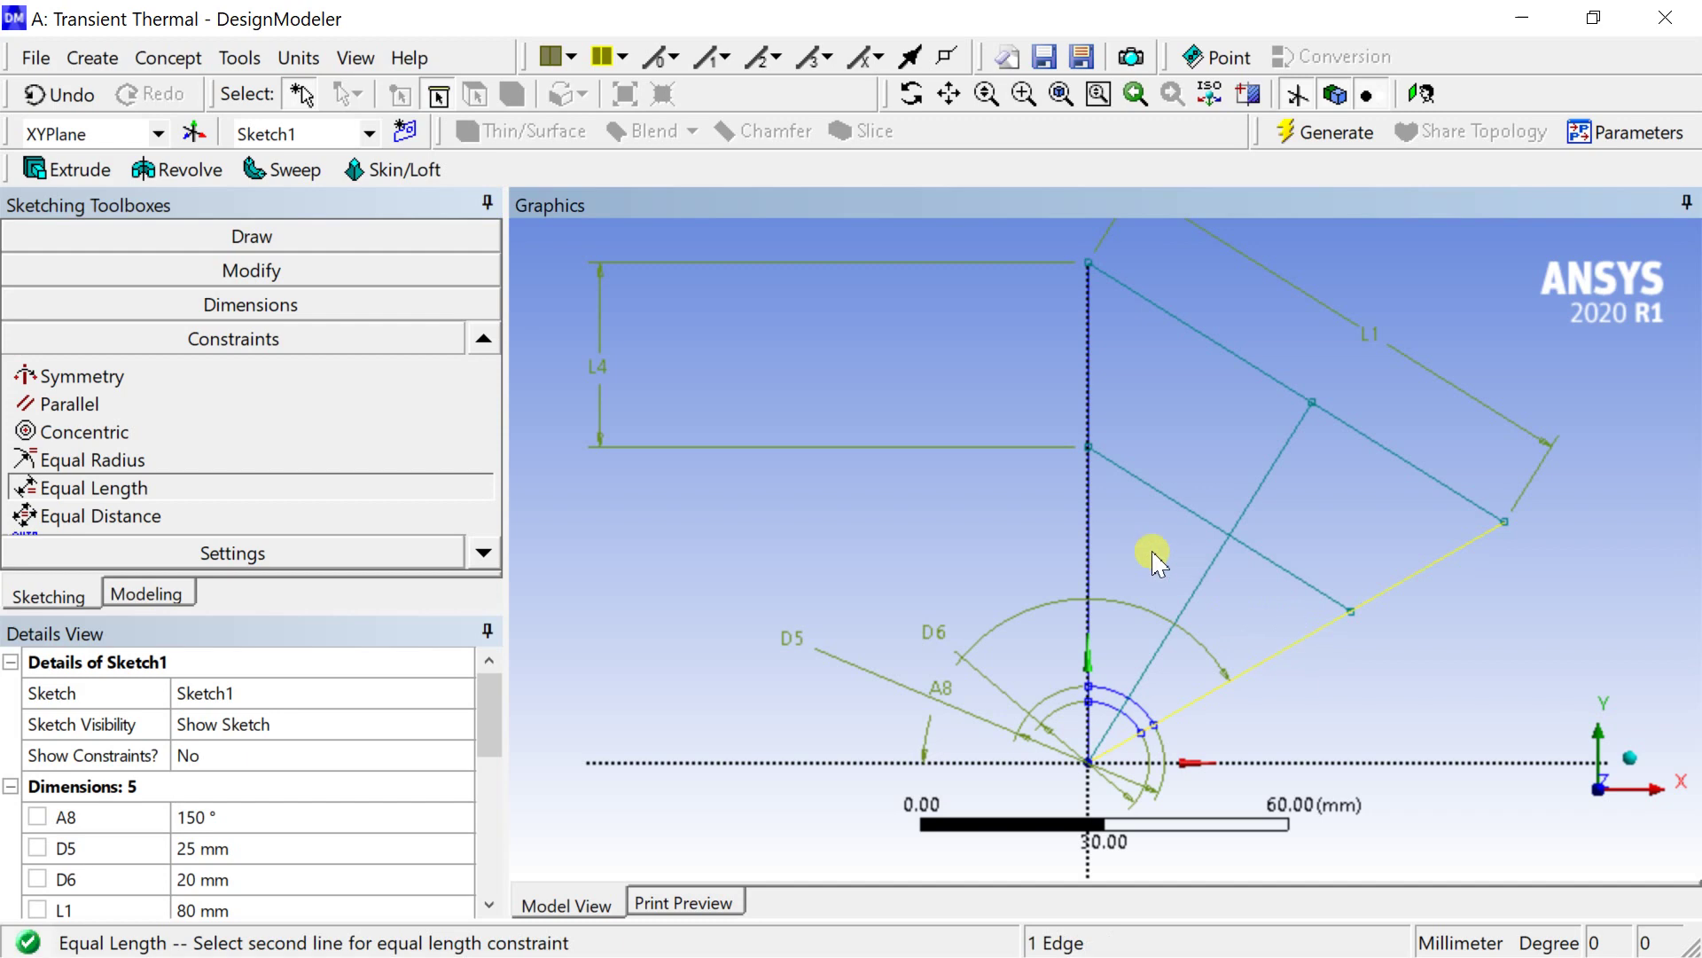
pyautogui.click(1088, 539)
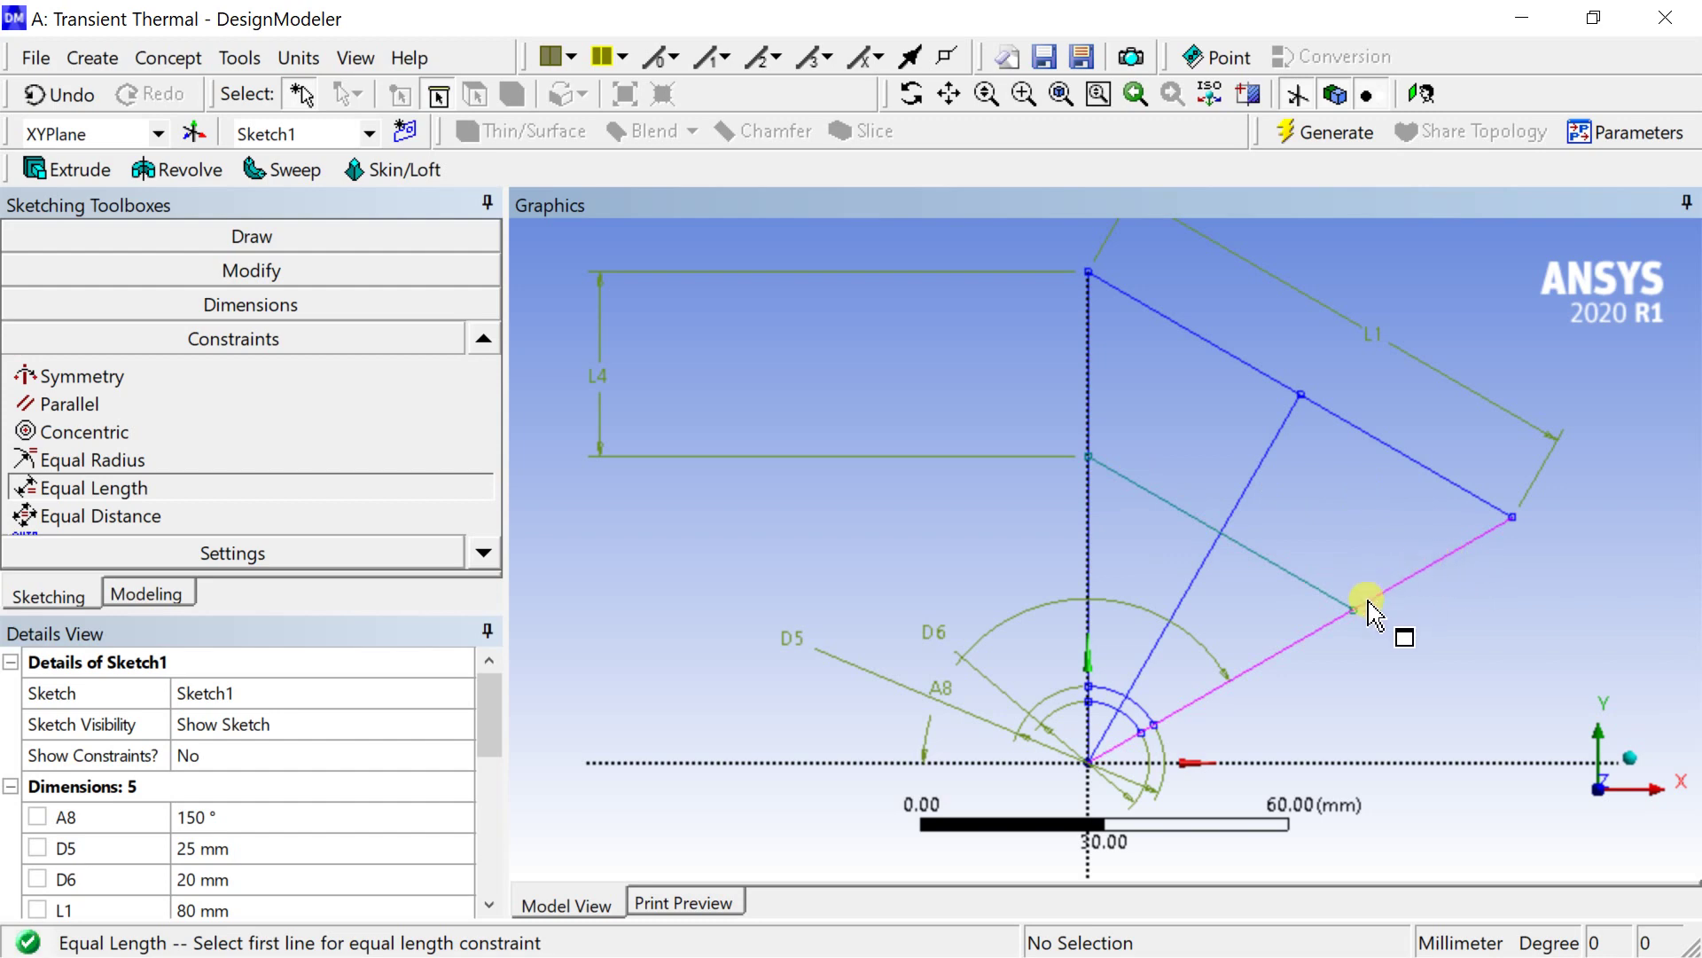
# Constrain the gap between the inner and outer hexagon edge endpoints to be equal on the vertical and slanted radial lines
pyautogui.click(142, 516)
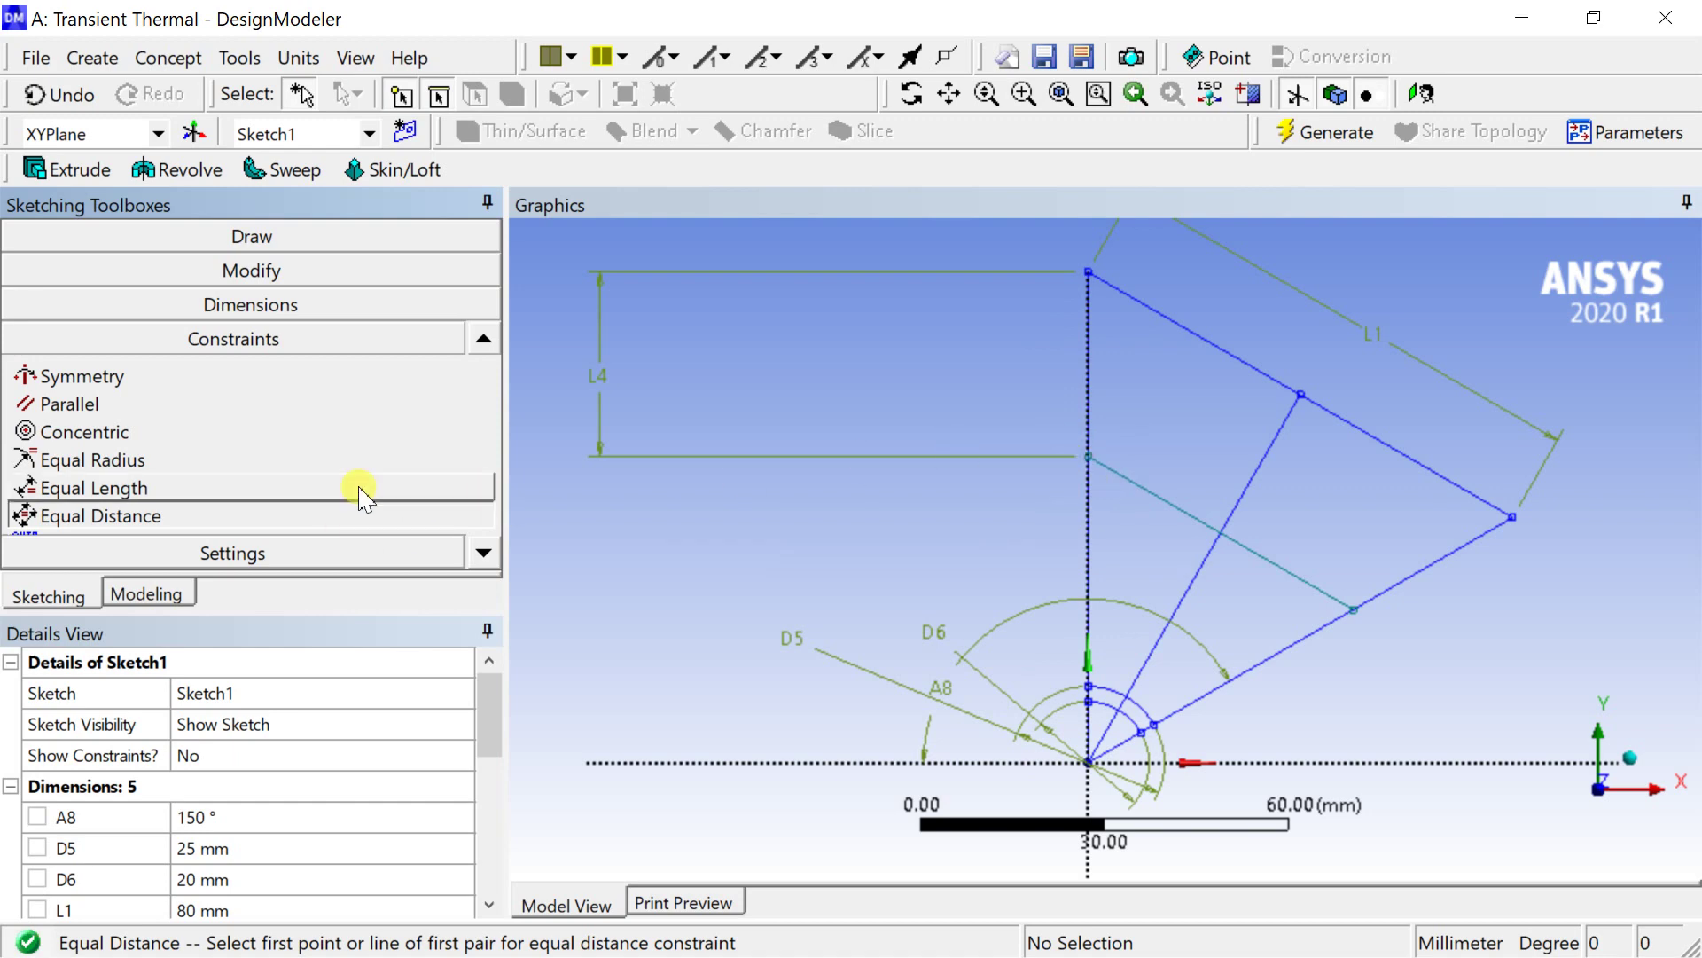
pyautogui.click(1089, 456)
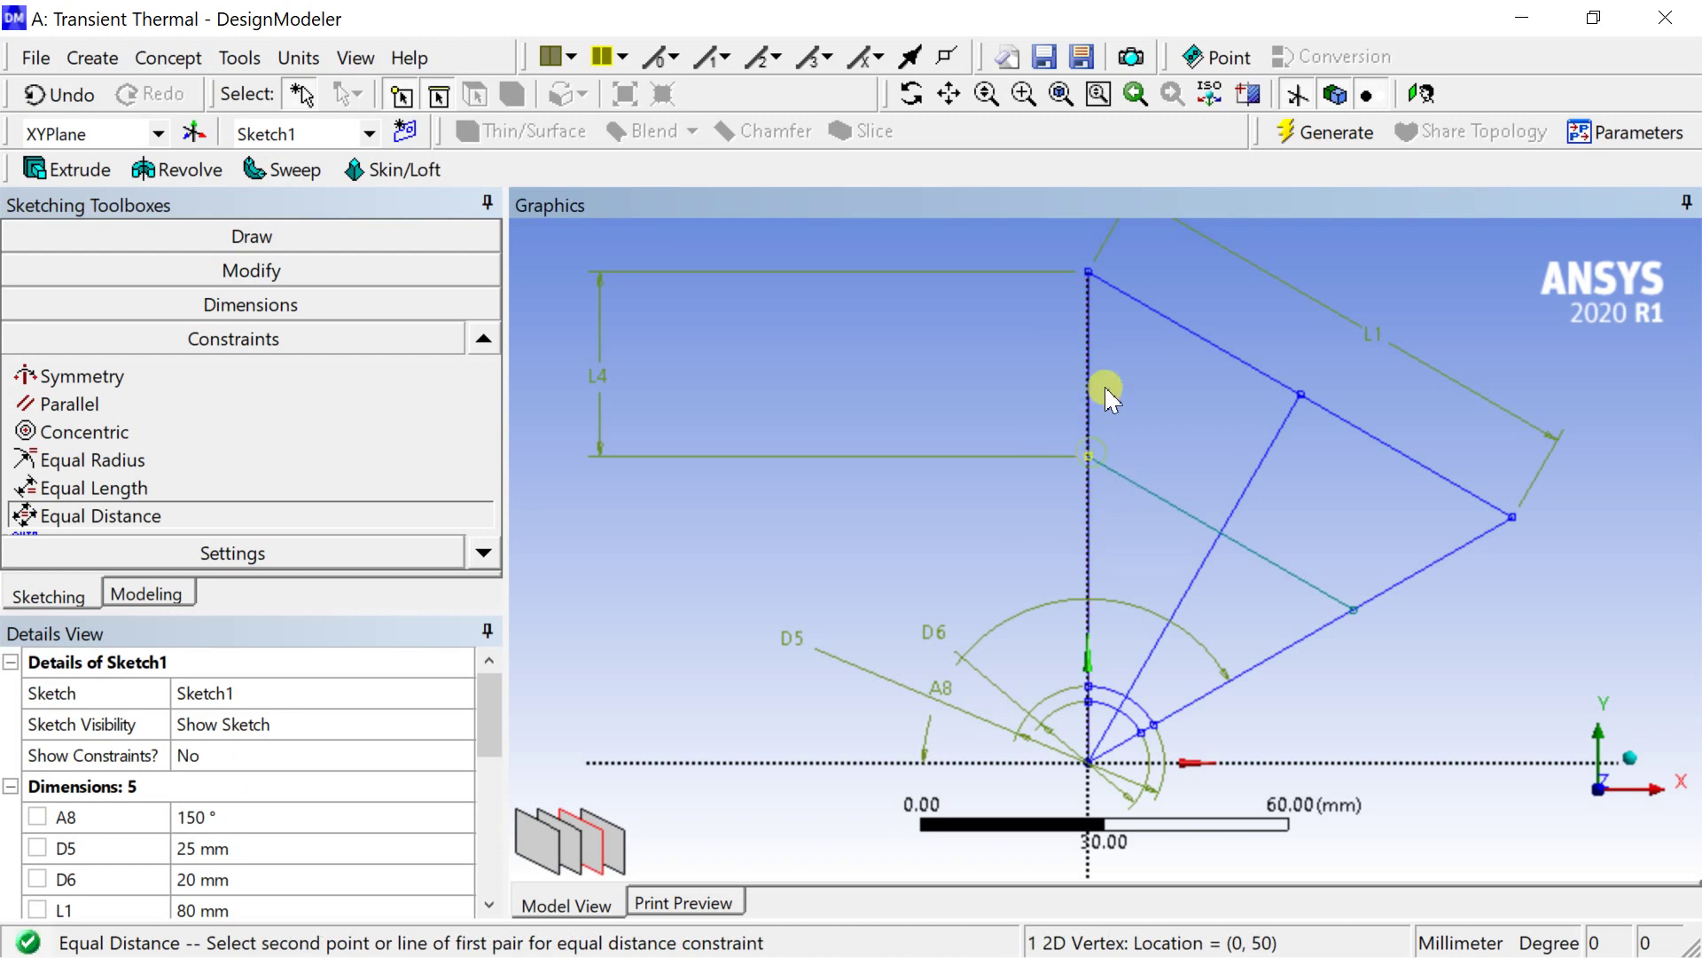
pyautogui.click(1089, 272)
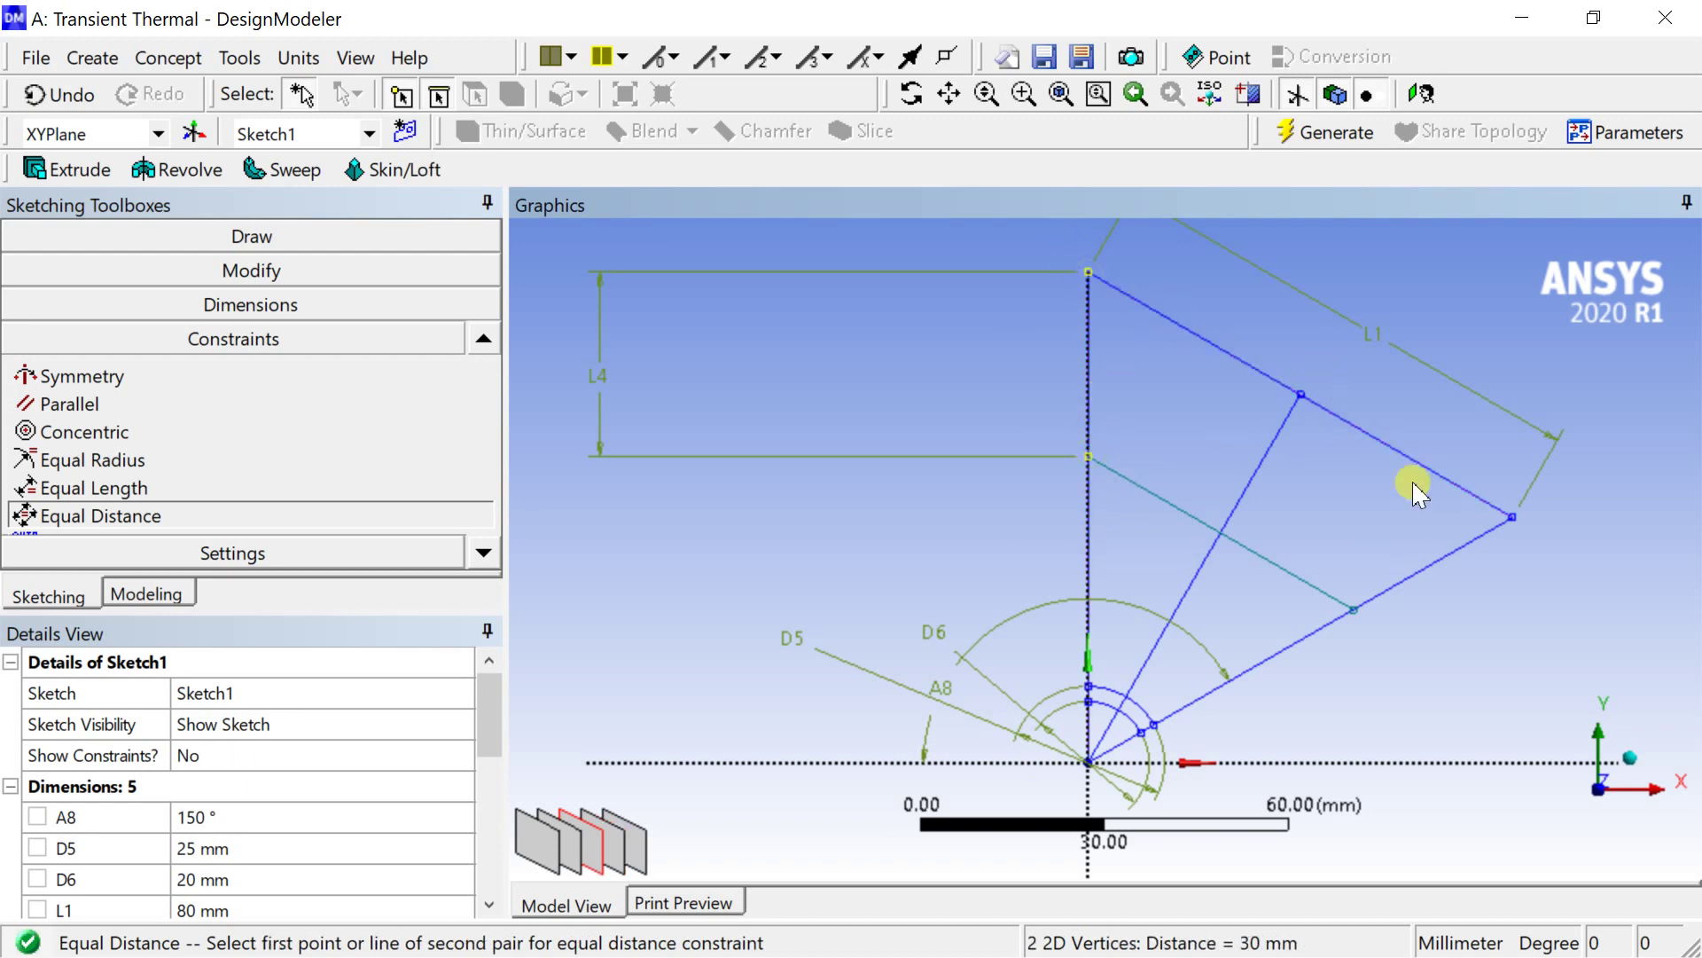
pyautogui.click(1513, 517)
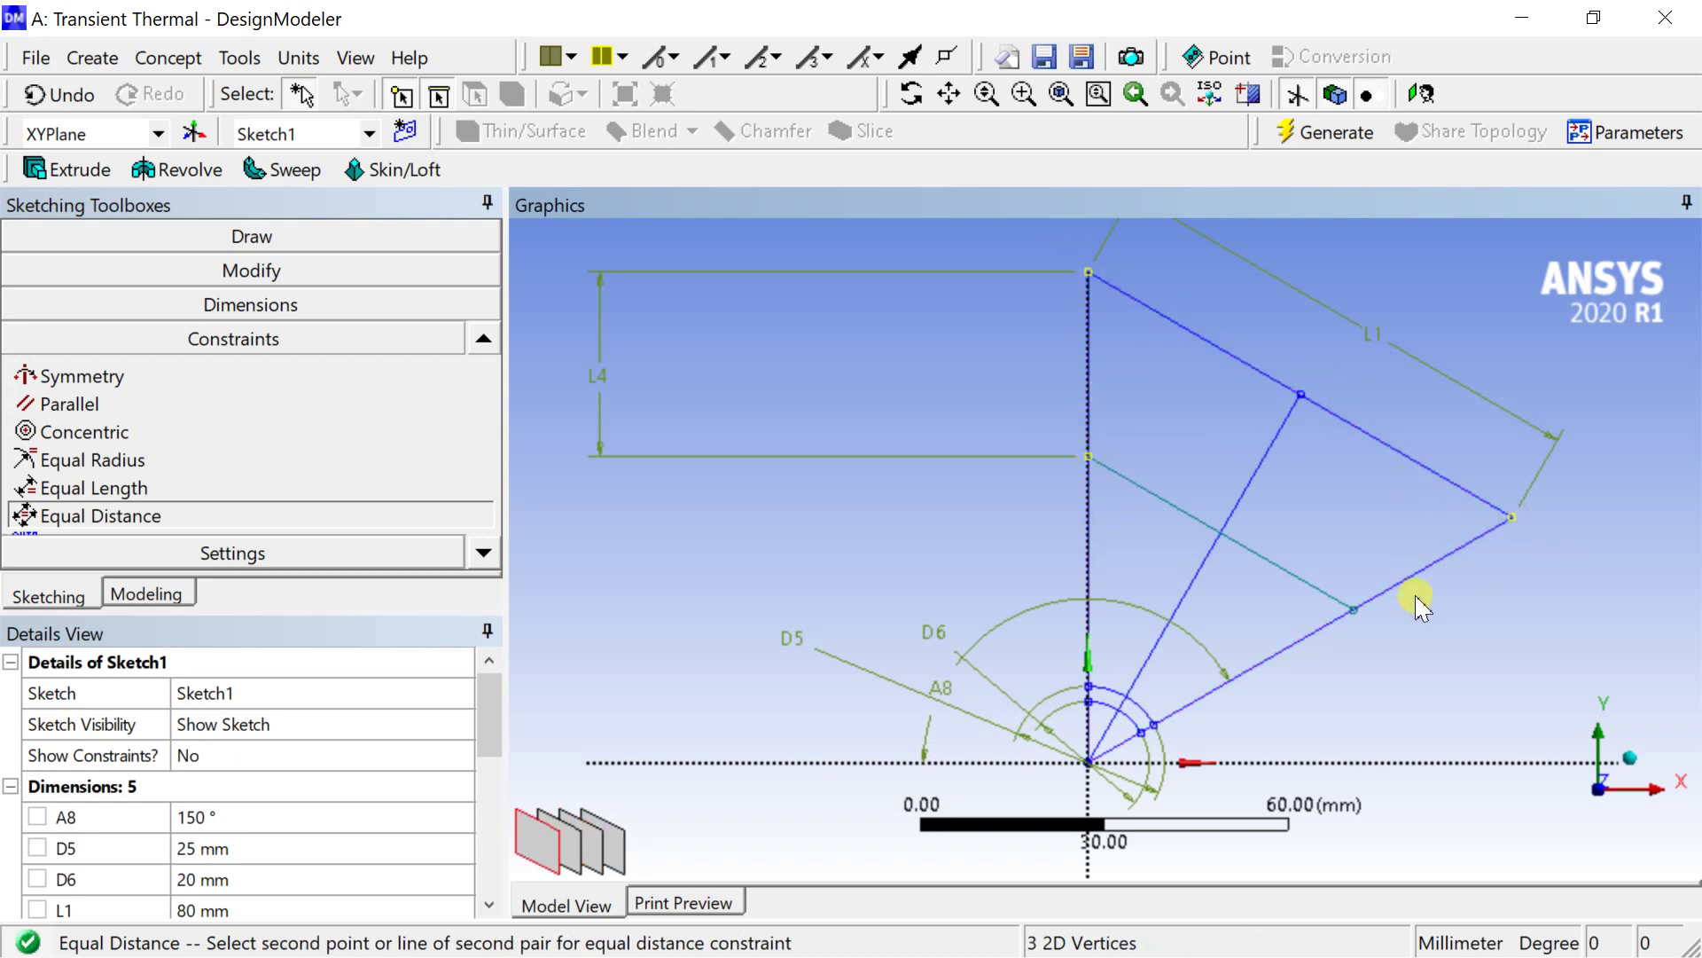
pyautogui.click(1355, 610)
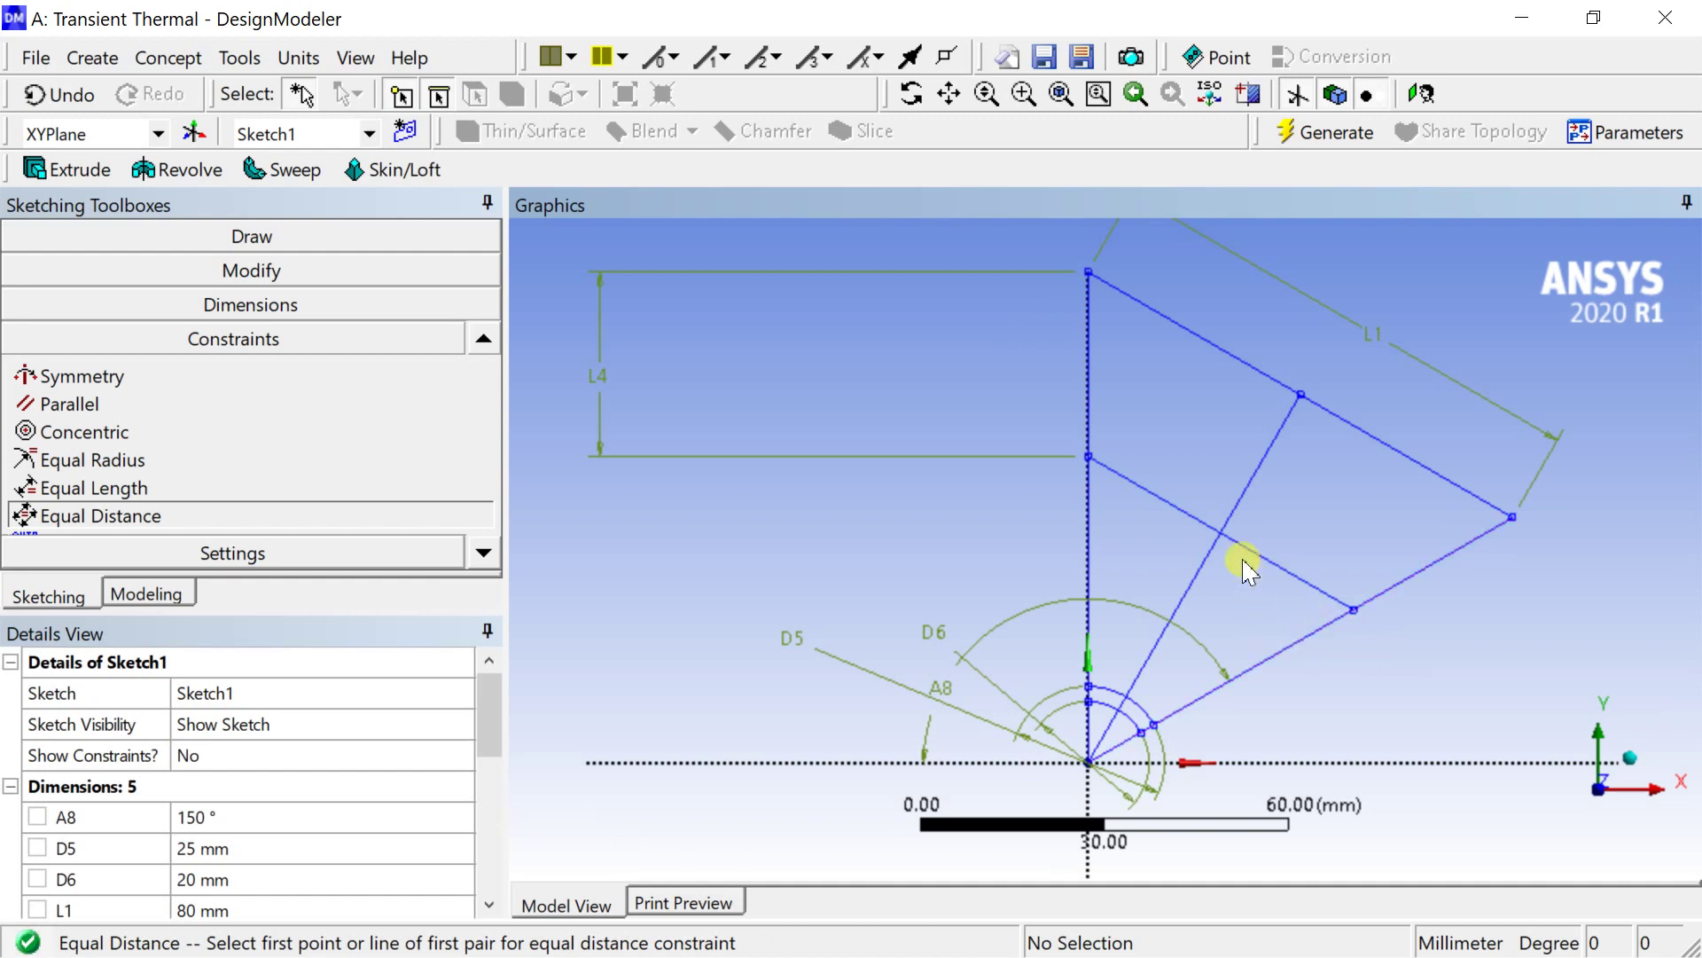
pyautogui.scroll(2, 1341, 444)
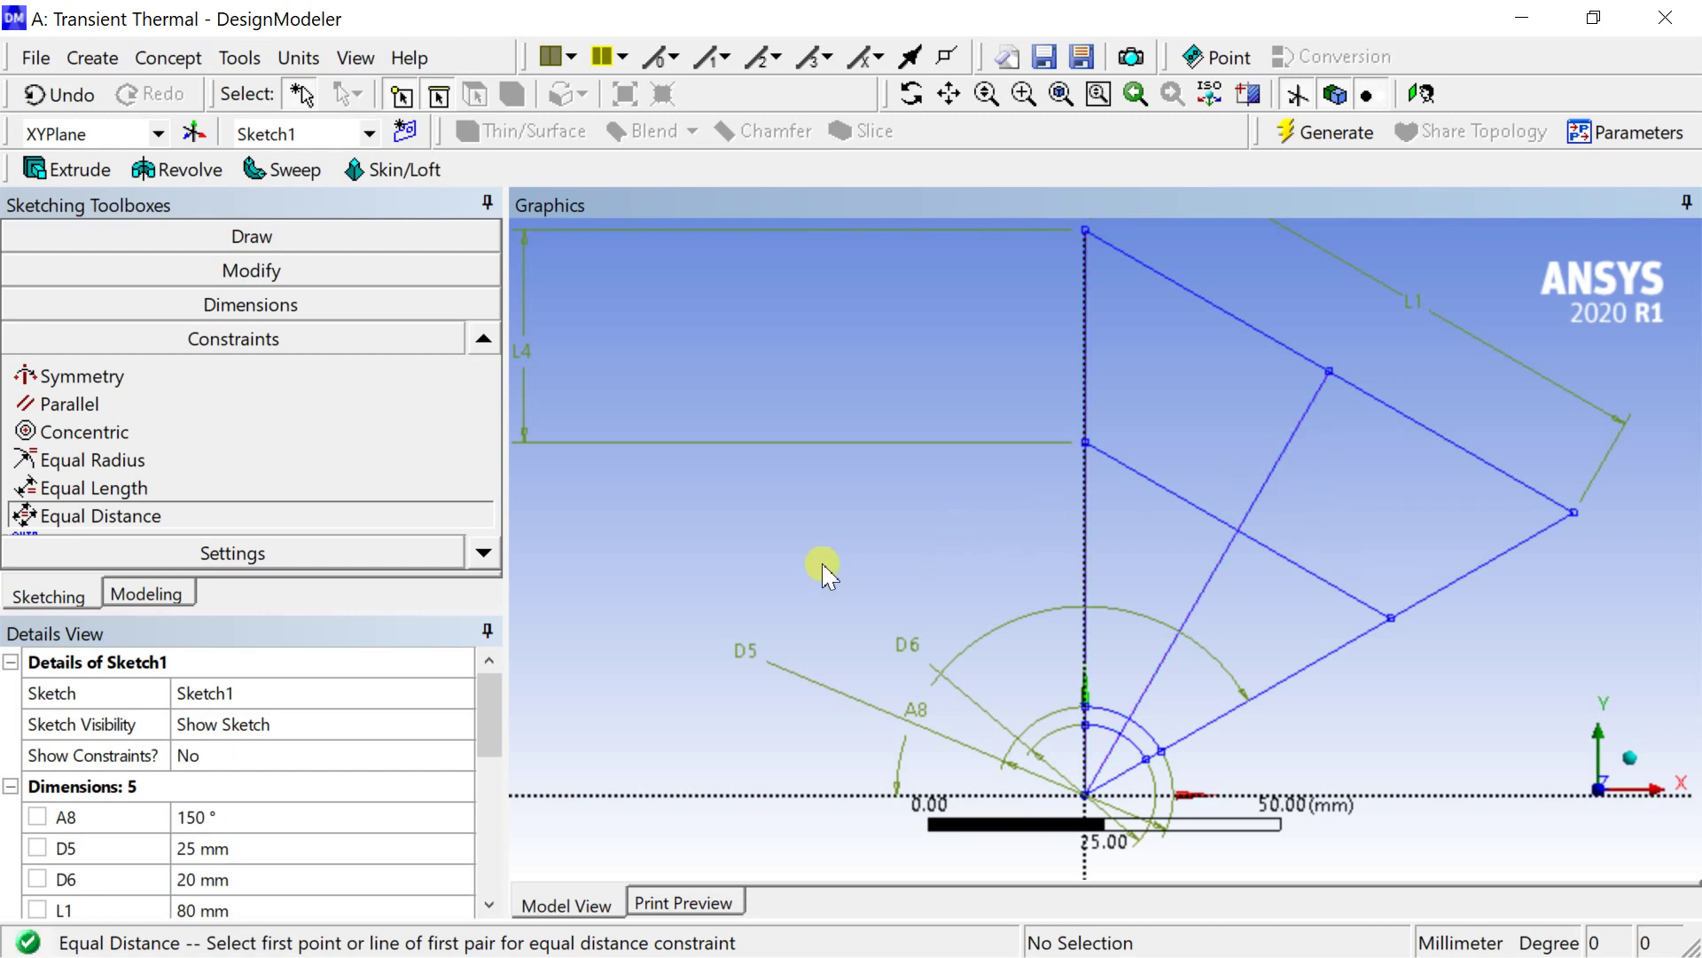
# Draw two lines parallel to the middle line, one on each side, from the outer hexagon edge to the outer arc
pyautogui.click(274, 237)
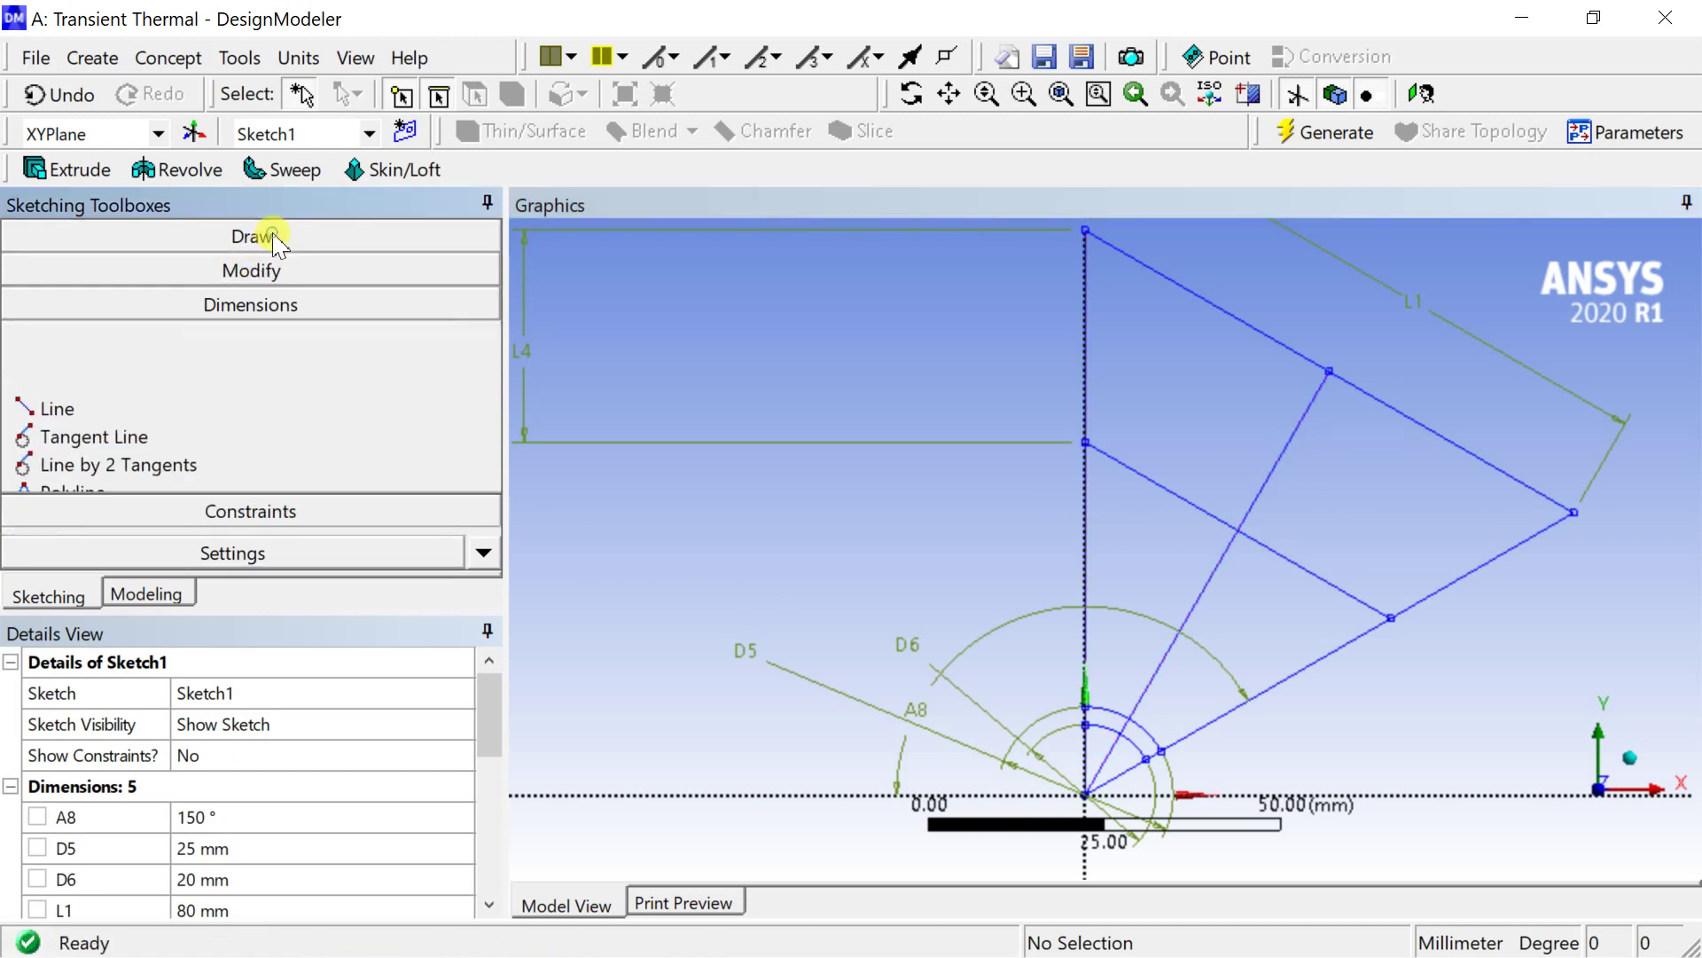
pyautogui.click(172, 273)
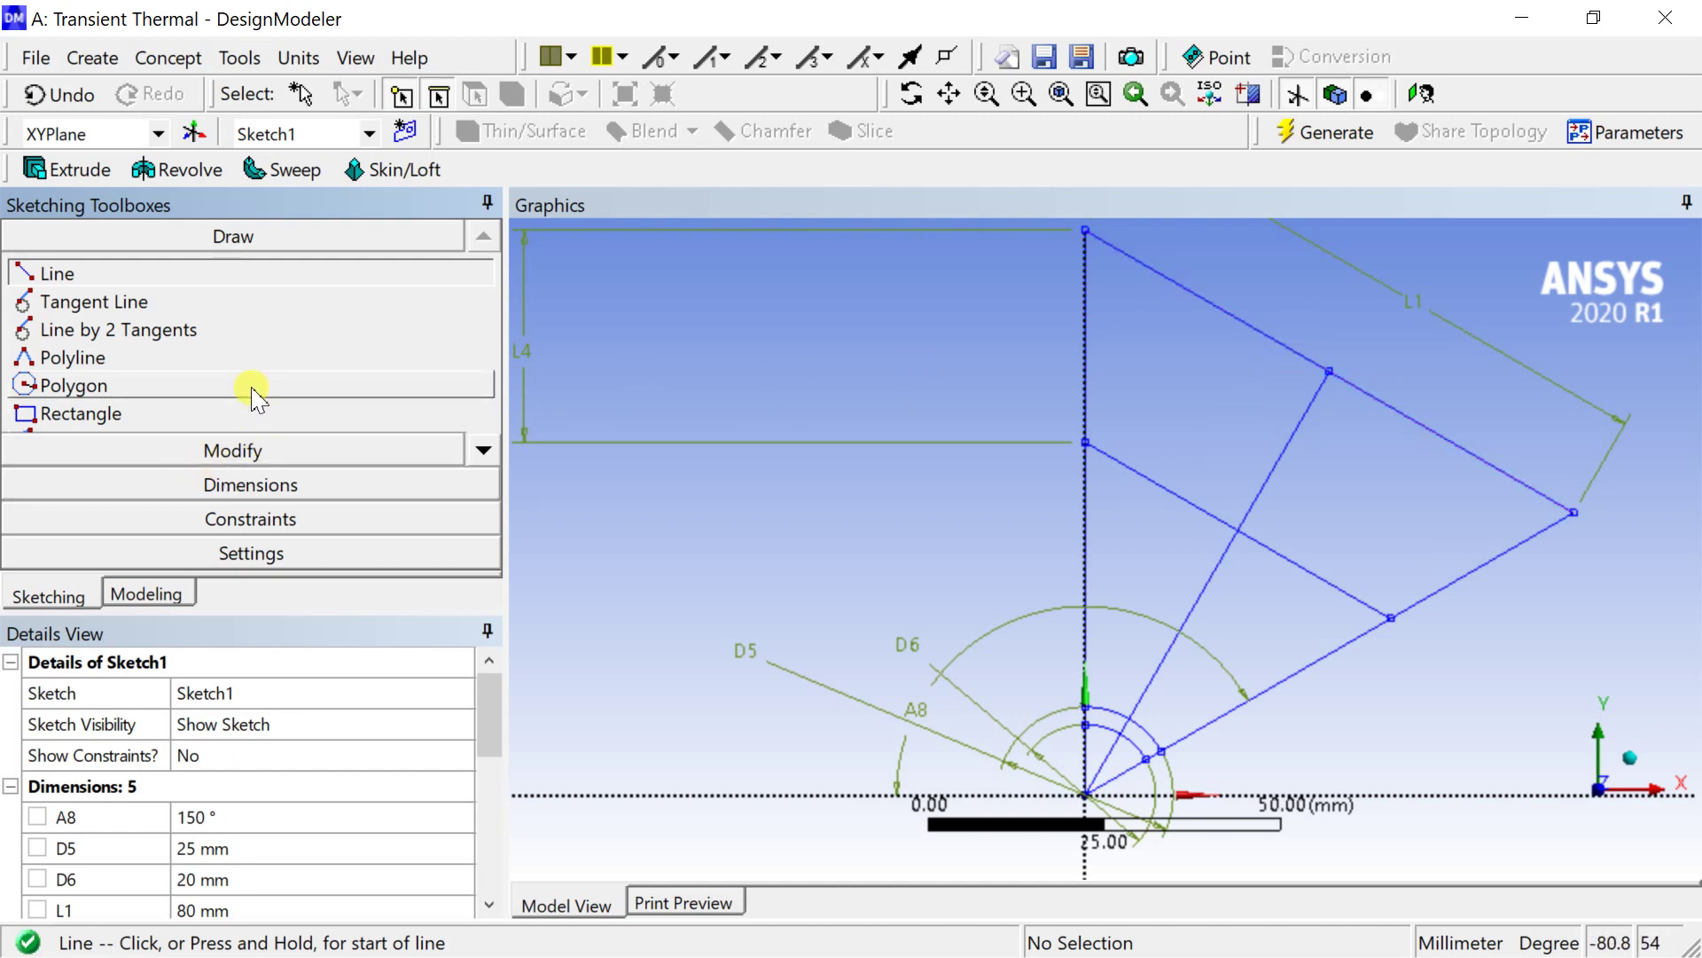
pyautogui.click(1354, 385)
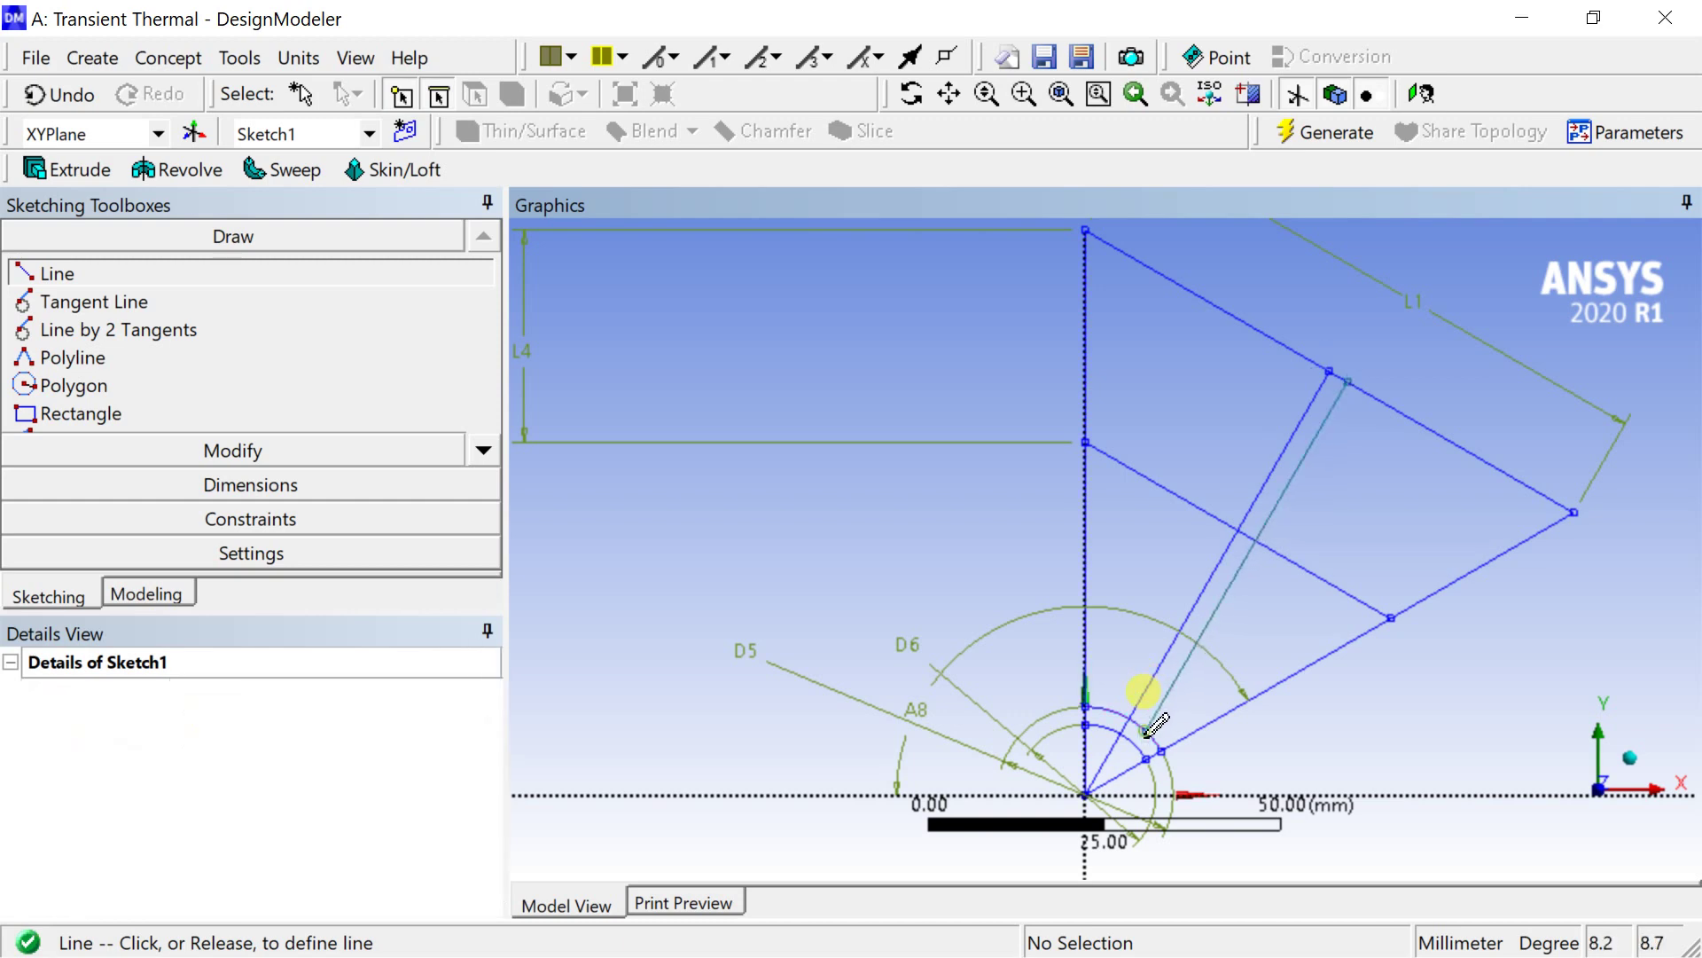
pyautogui.click(1146, 730)
pyautogui.click(1309, 361)
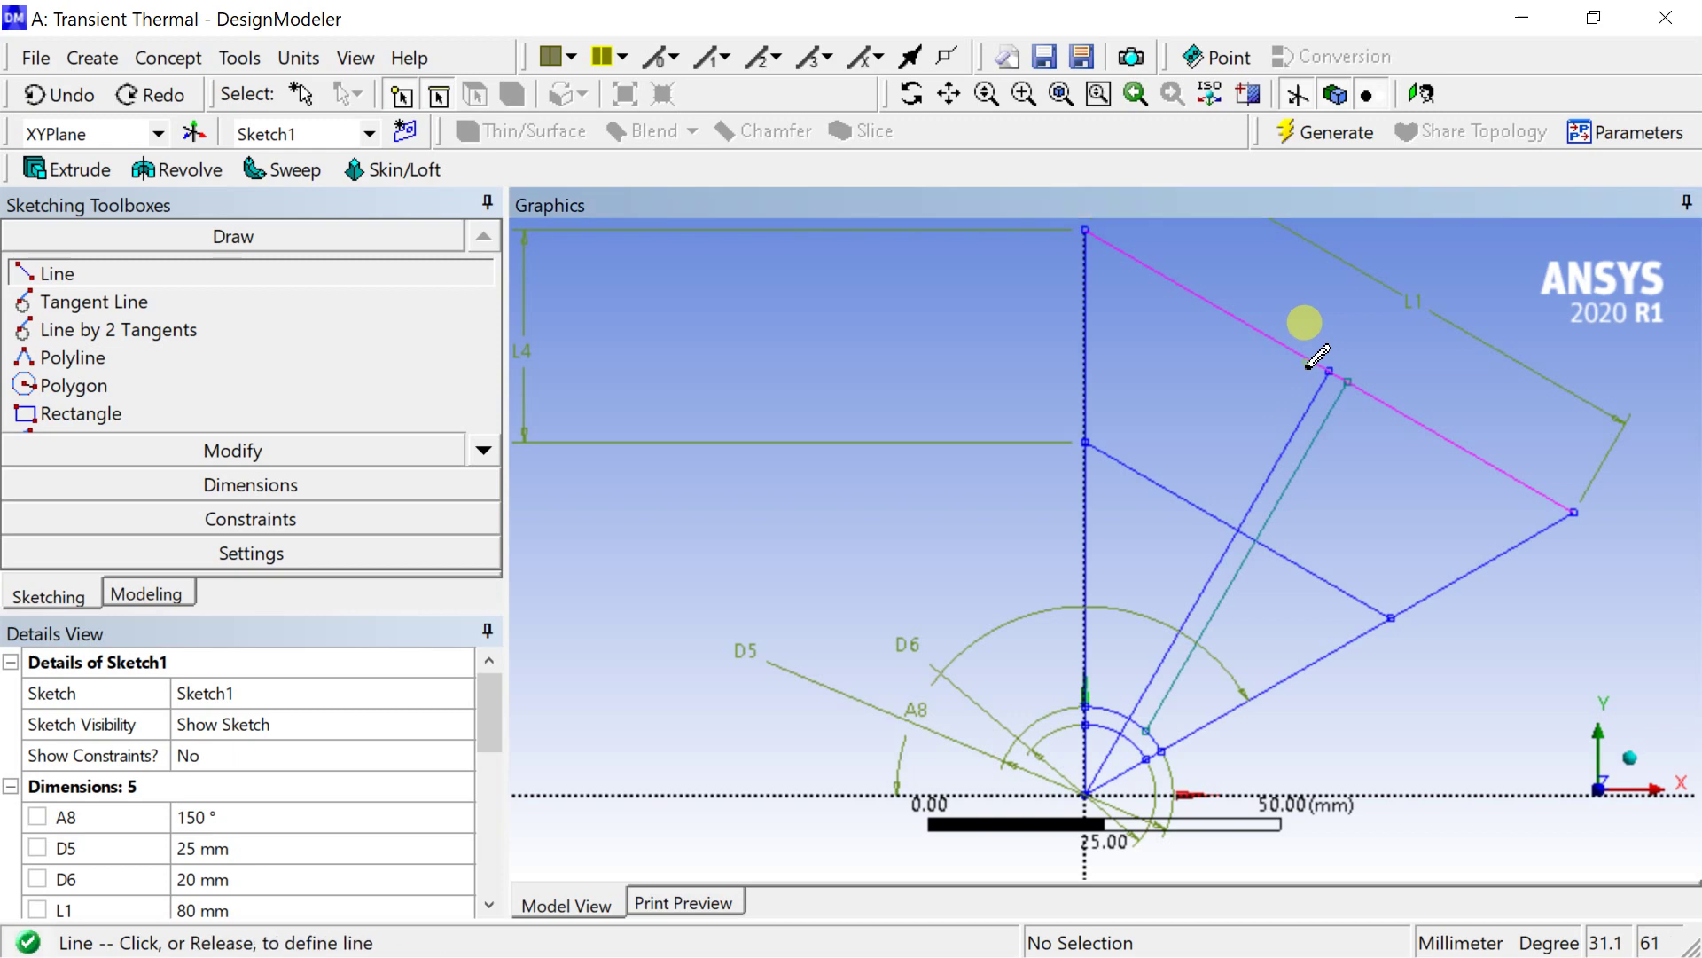
pyautogui.click(1113, 710)
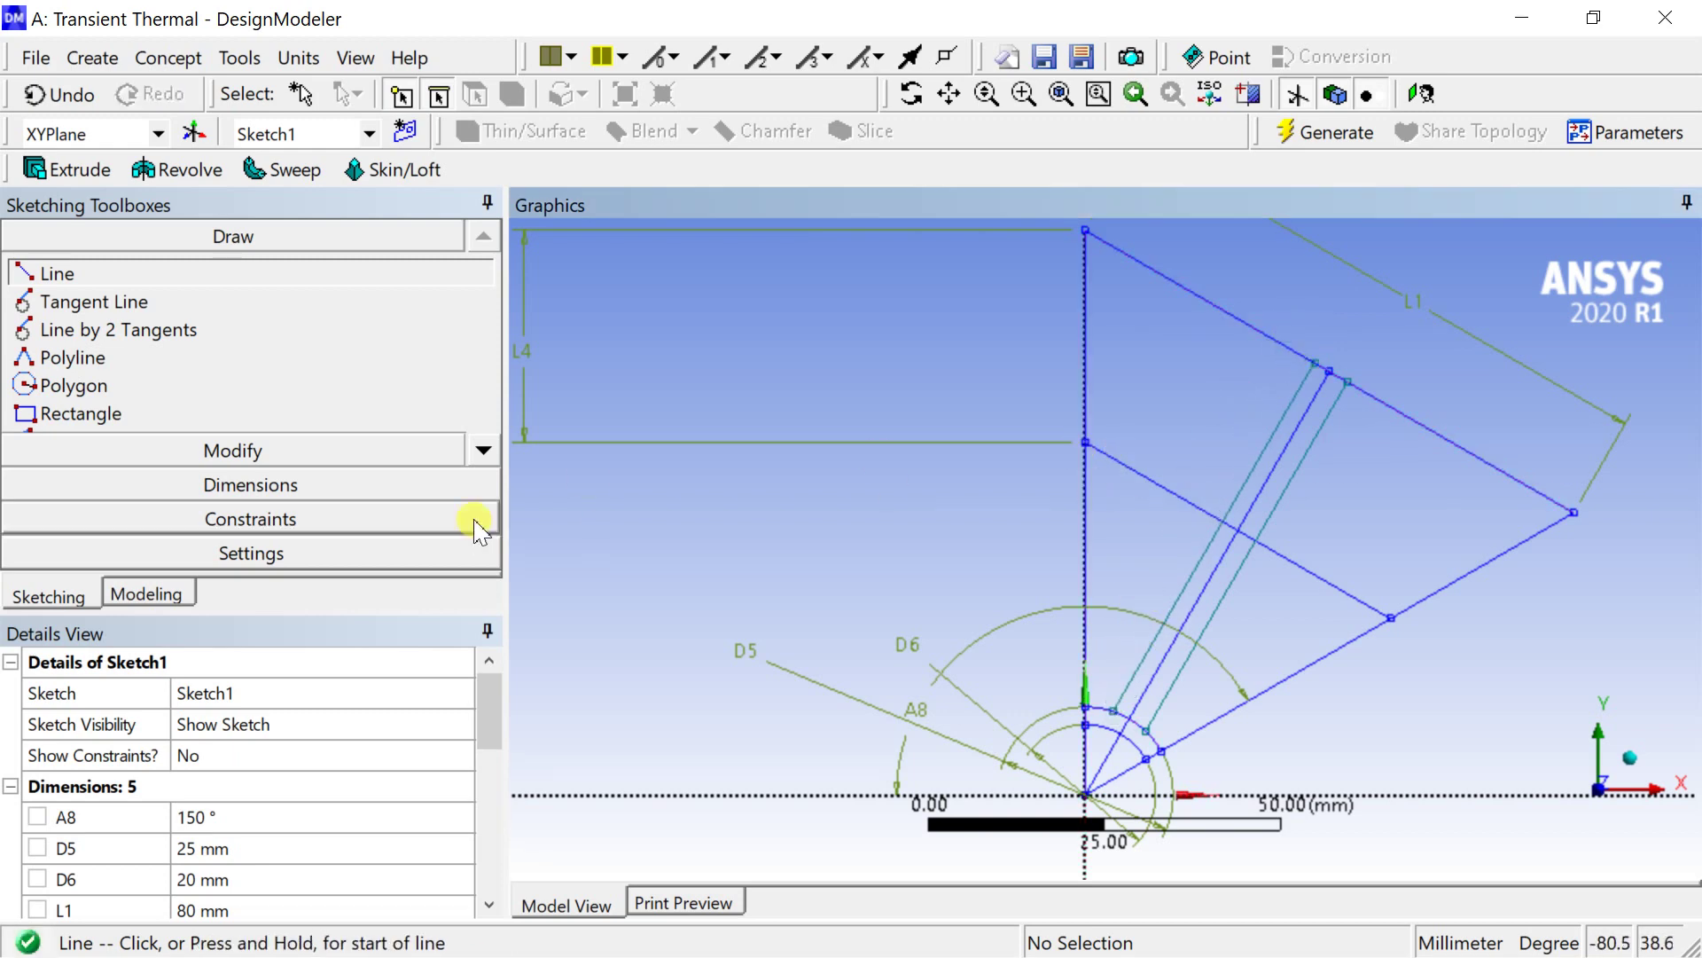
# Make the two parallel rib lines symmetric about the middle line
pyautogui.click(338, 484)
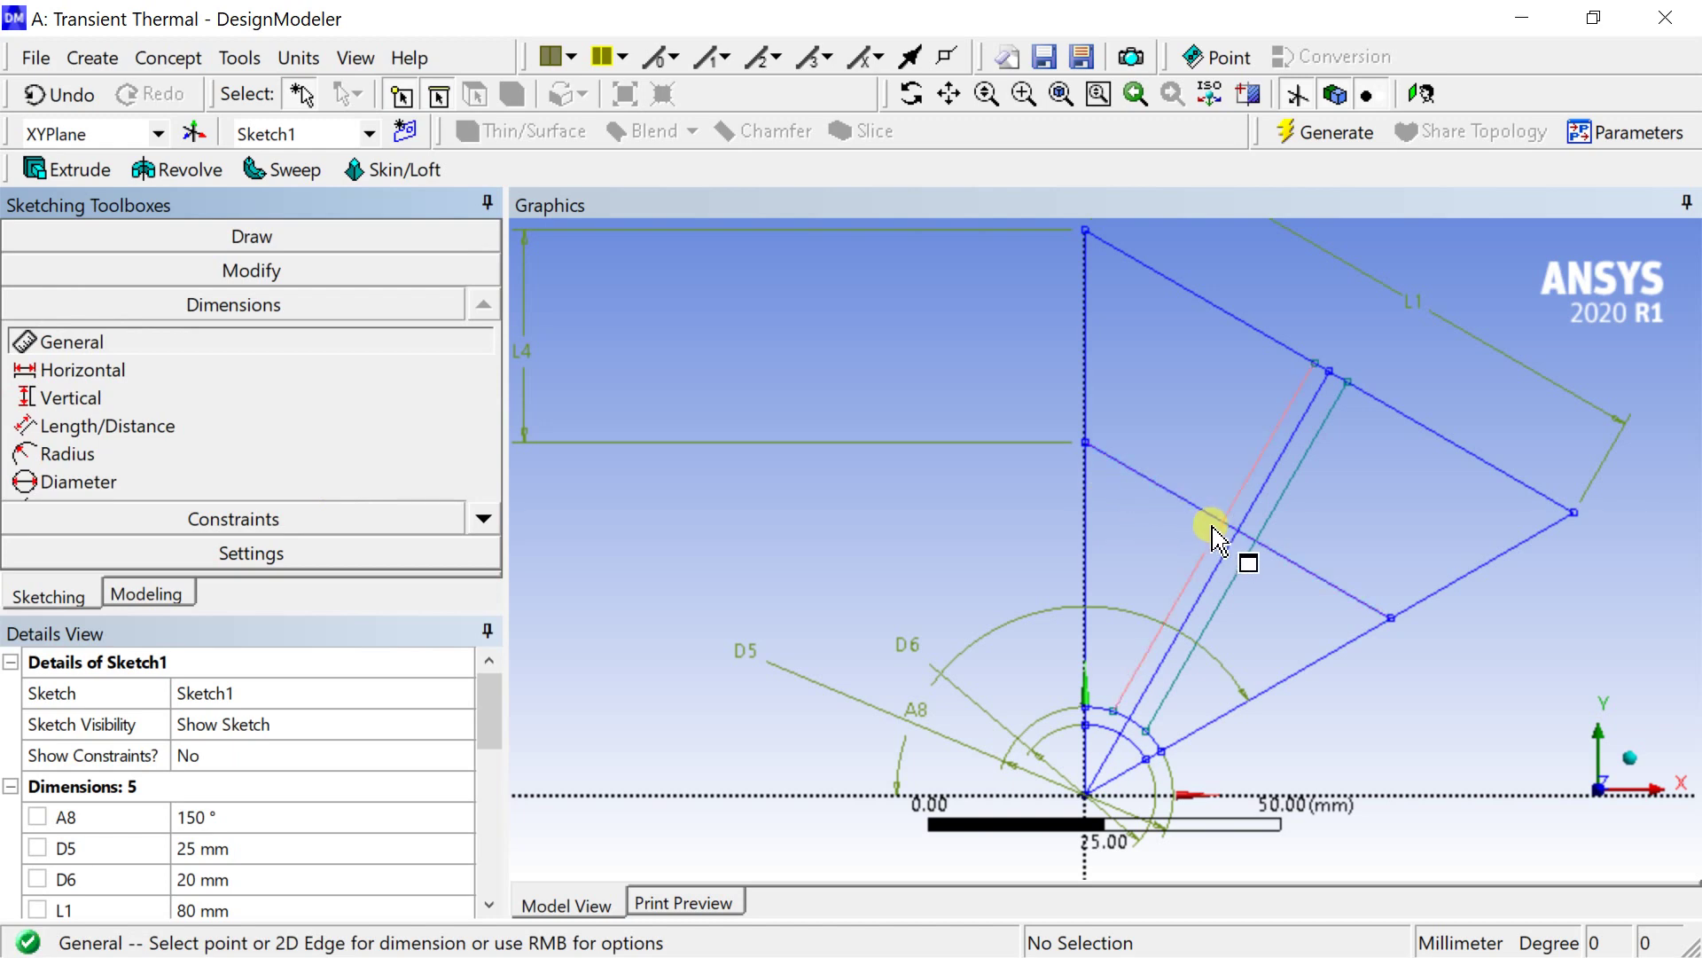
pyautogui.click(268, 519)
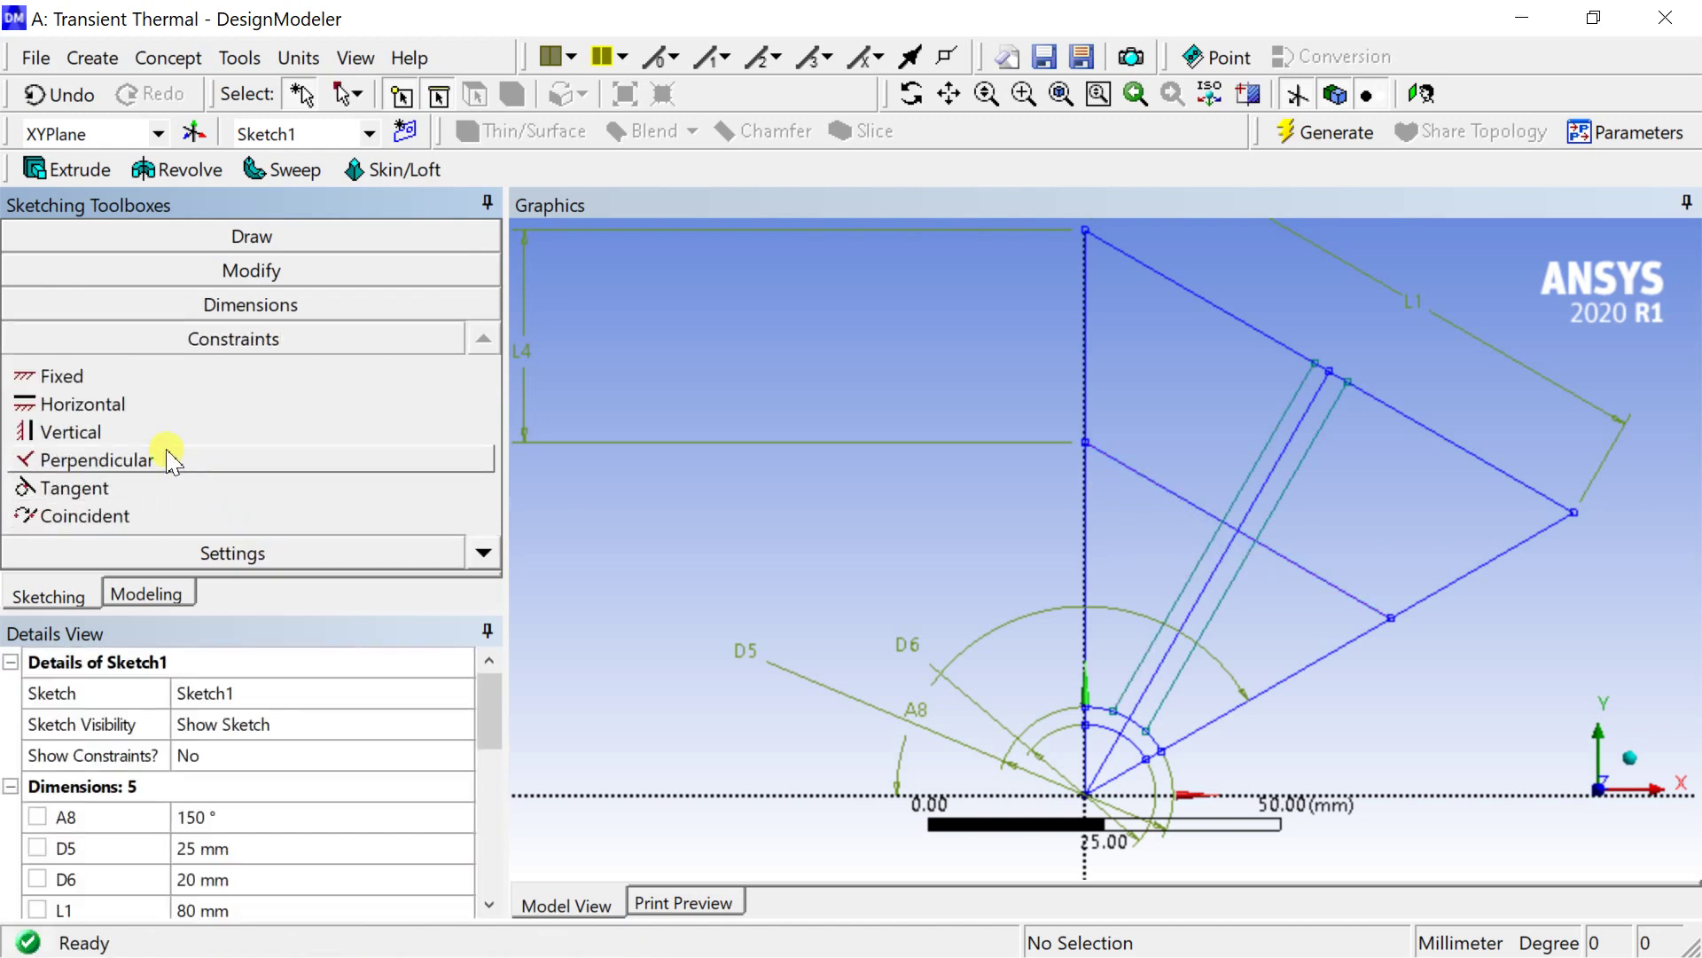
pyautogui.click(483, 553)
pyautogui.click(484, 553)
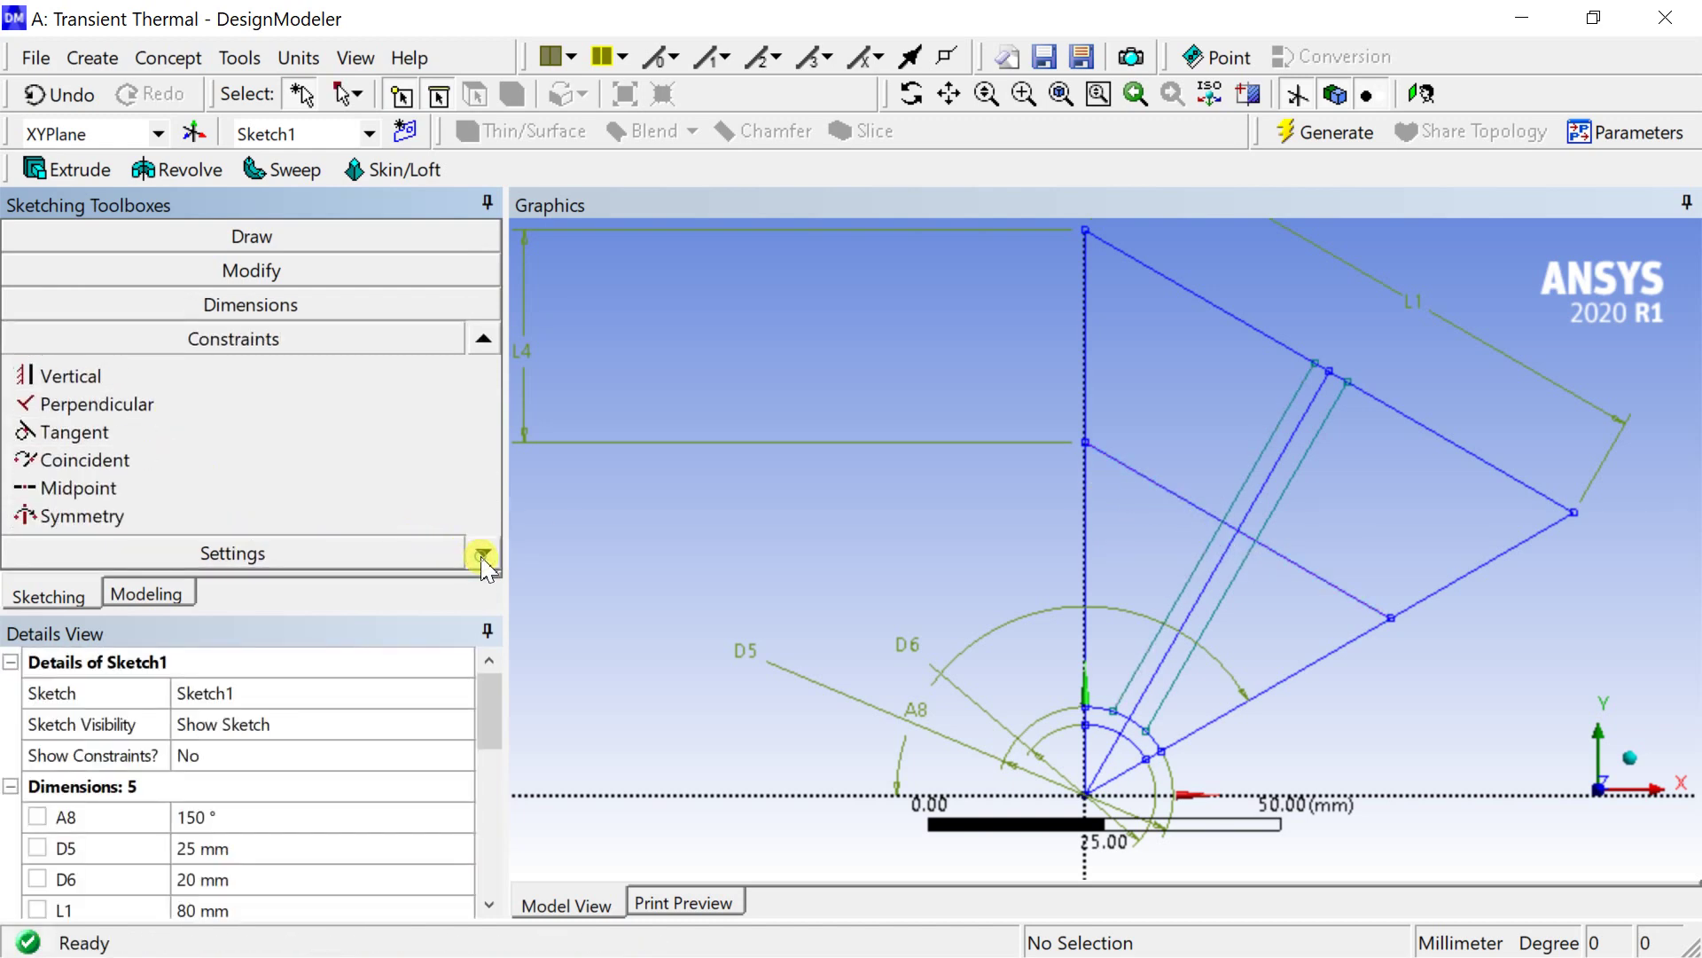
pyautogui.click(171, 516)
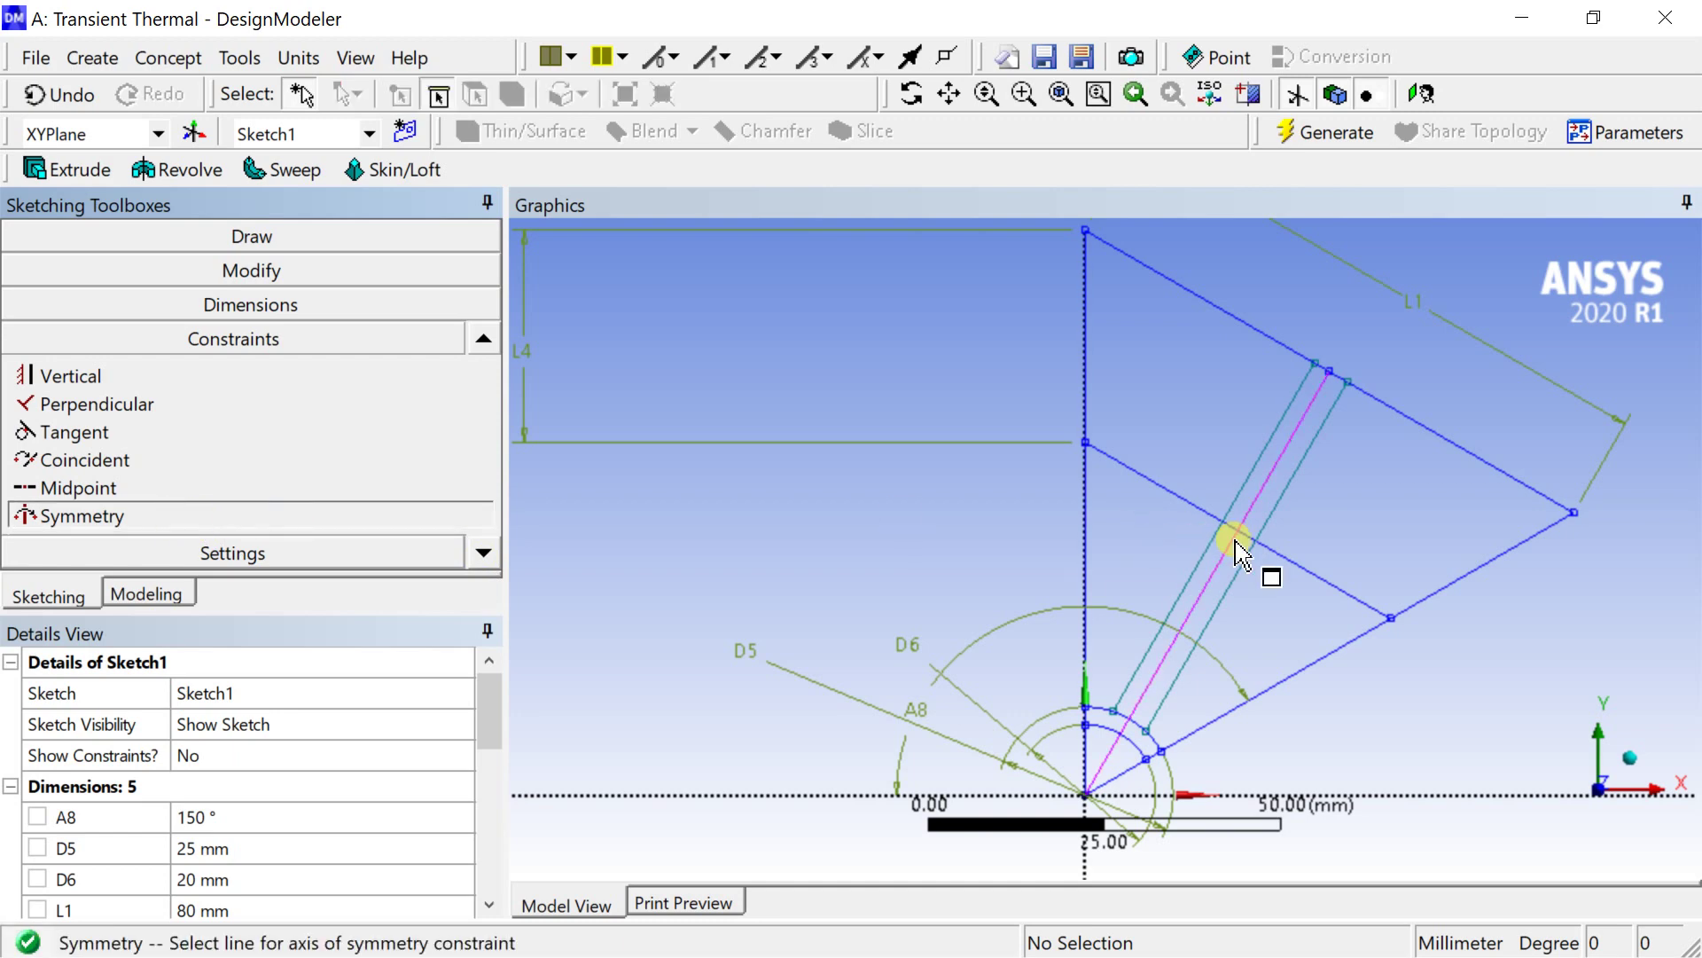
pyautogui.click(1238, 548)
pyautogui.click(1190, 567)
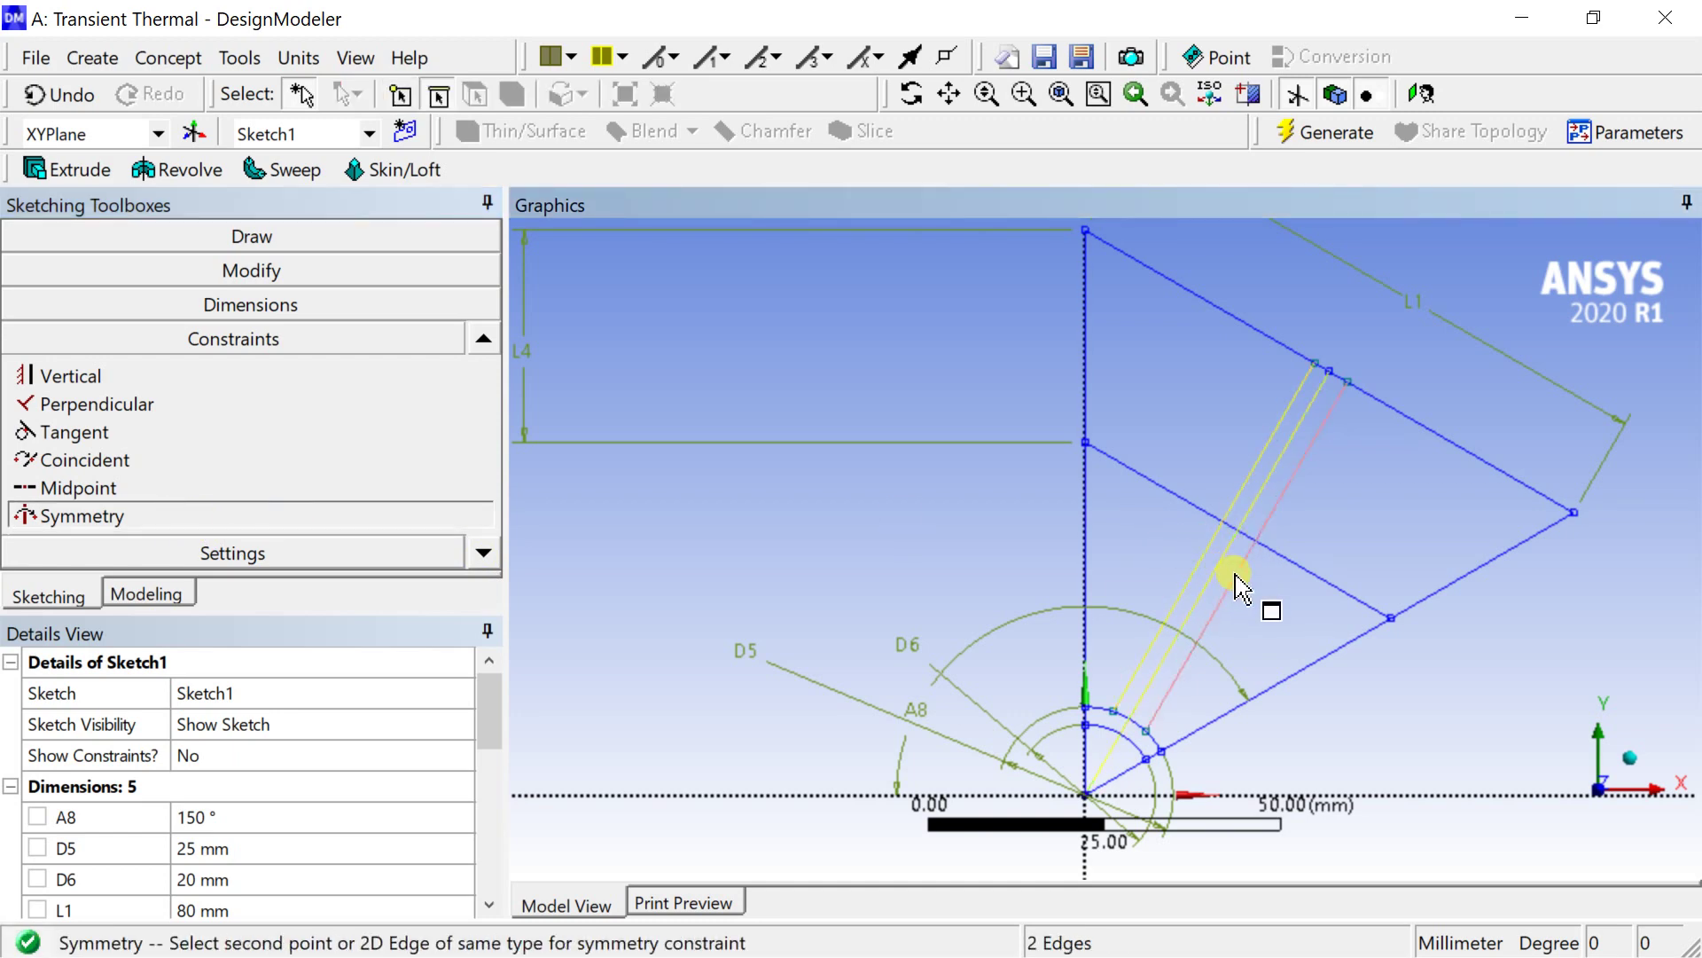
pyautogui.click(1238, 585)
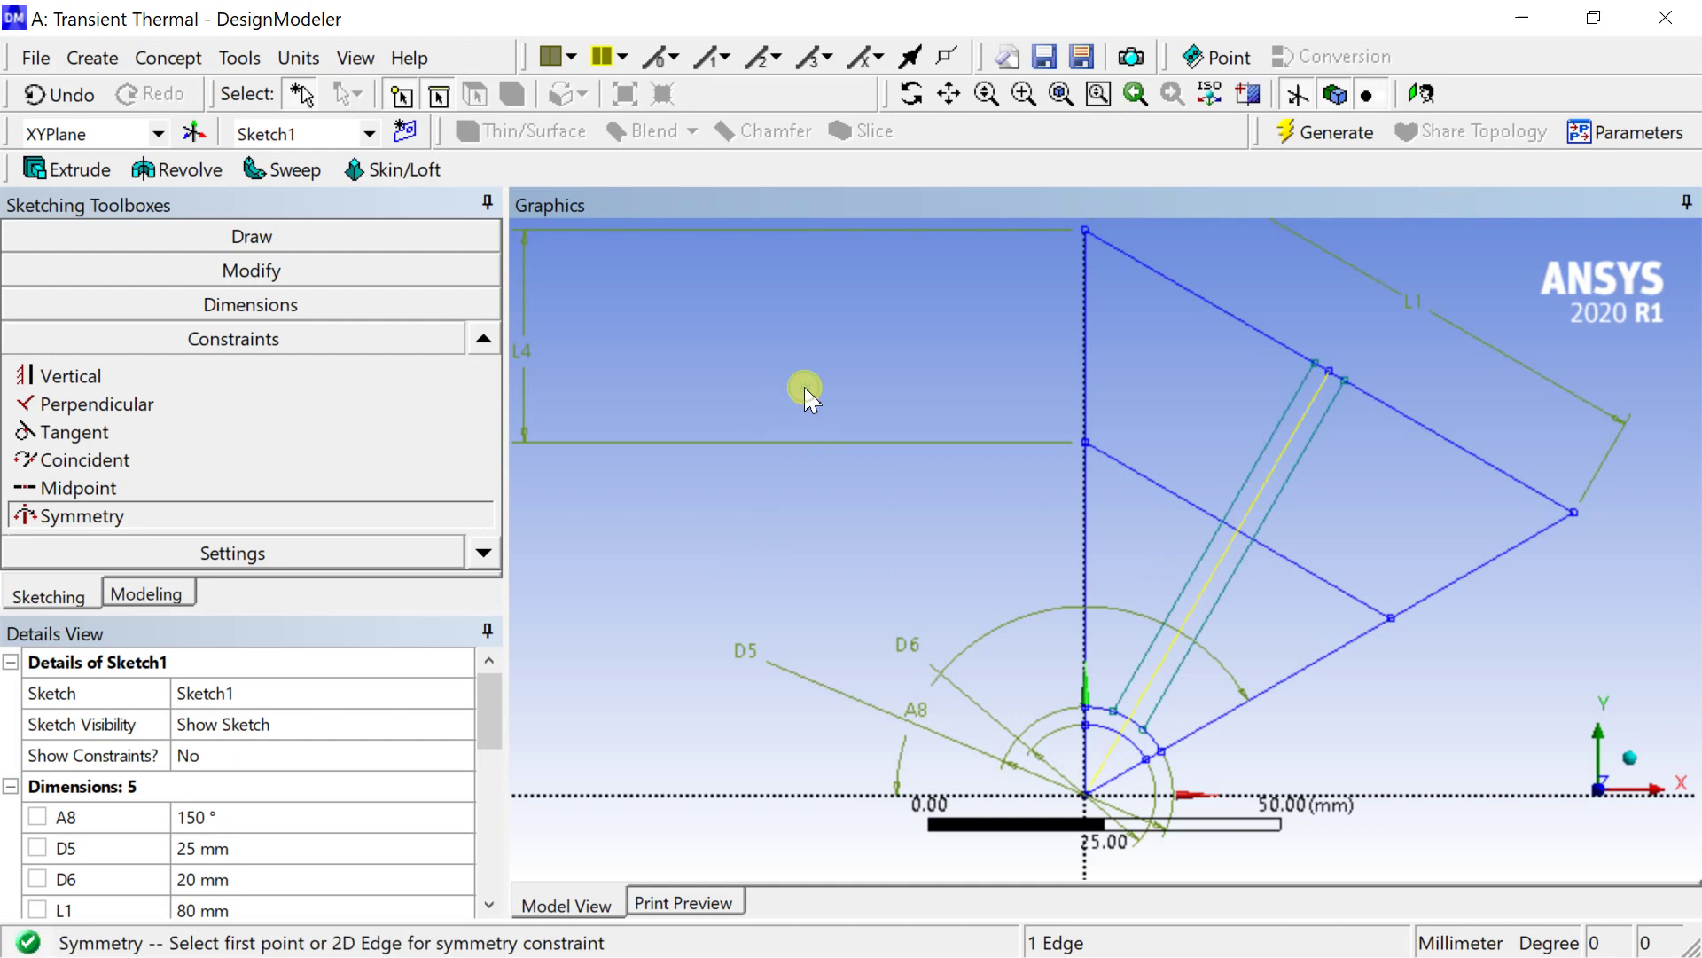
# Dimension the distance between the rib lines' upper endpoints on the outer hexagon edge and set it to 5 mm
pyautogui.click(249, 311)
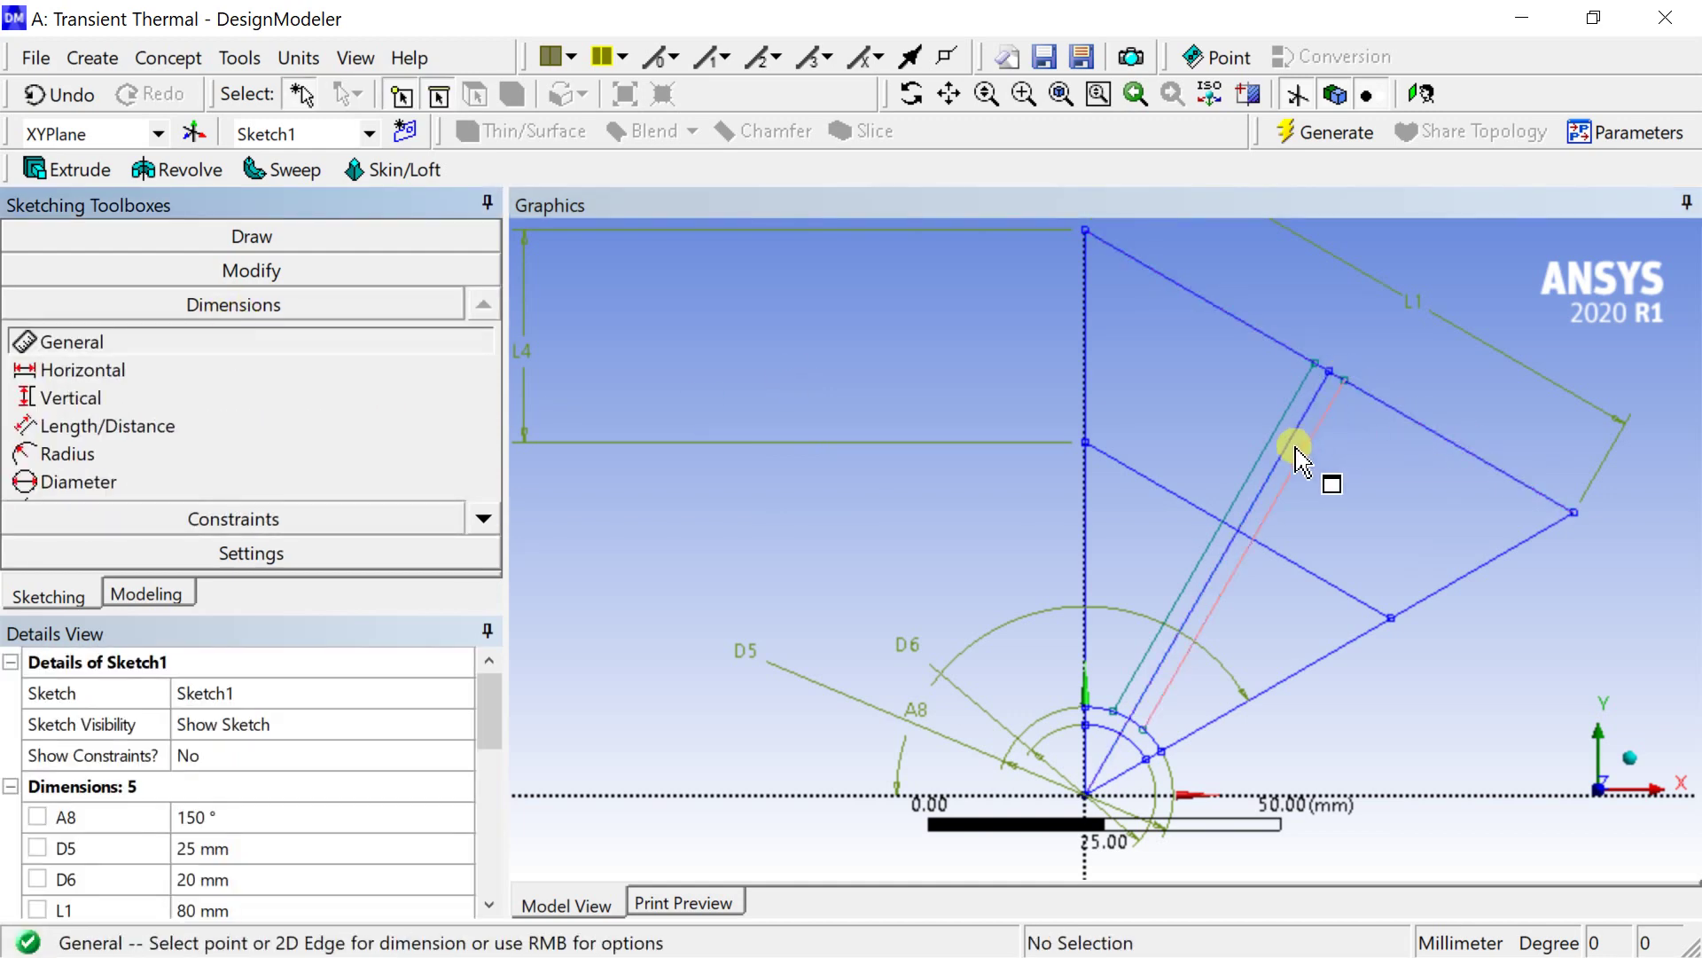
pyautogui.click(1315, 365)
pyautogui.click(1345, 380)
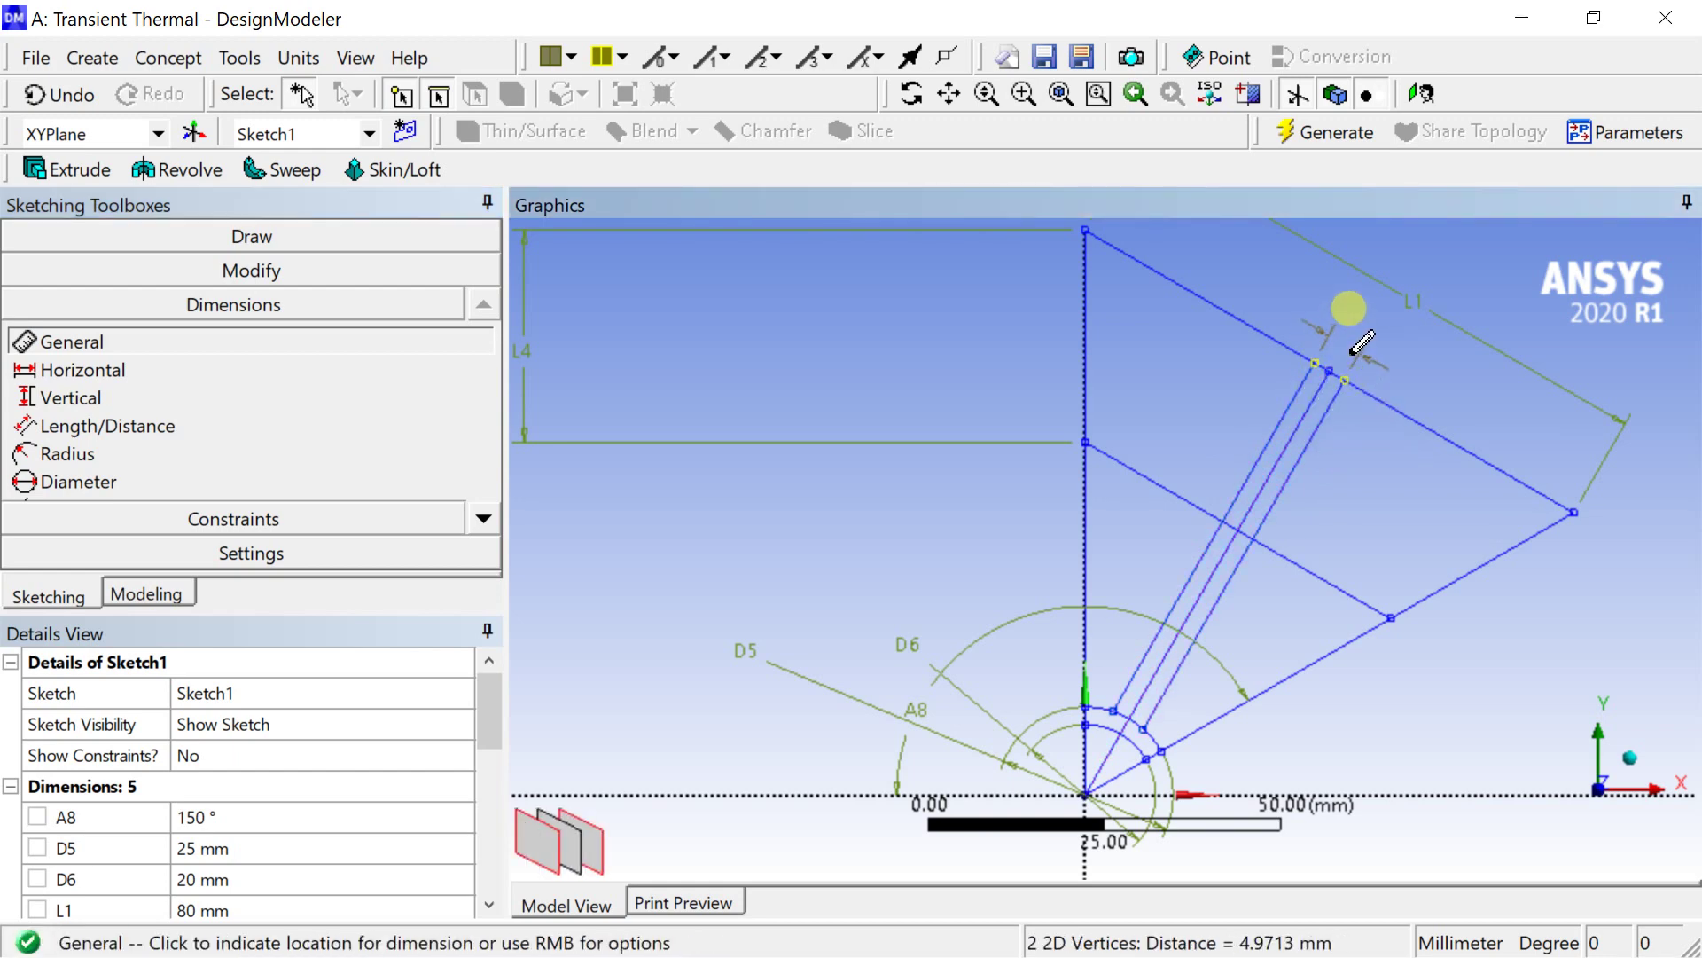
pyautogui.click(1343, 301)
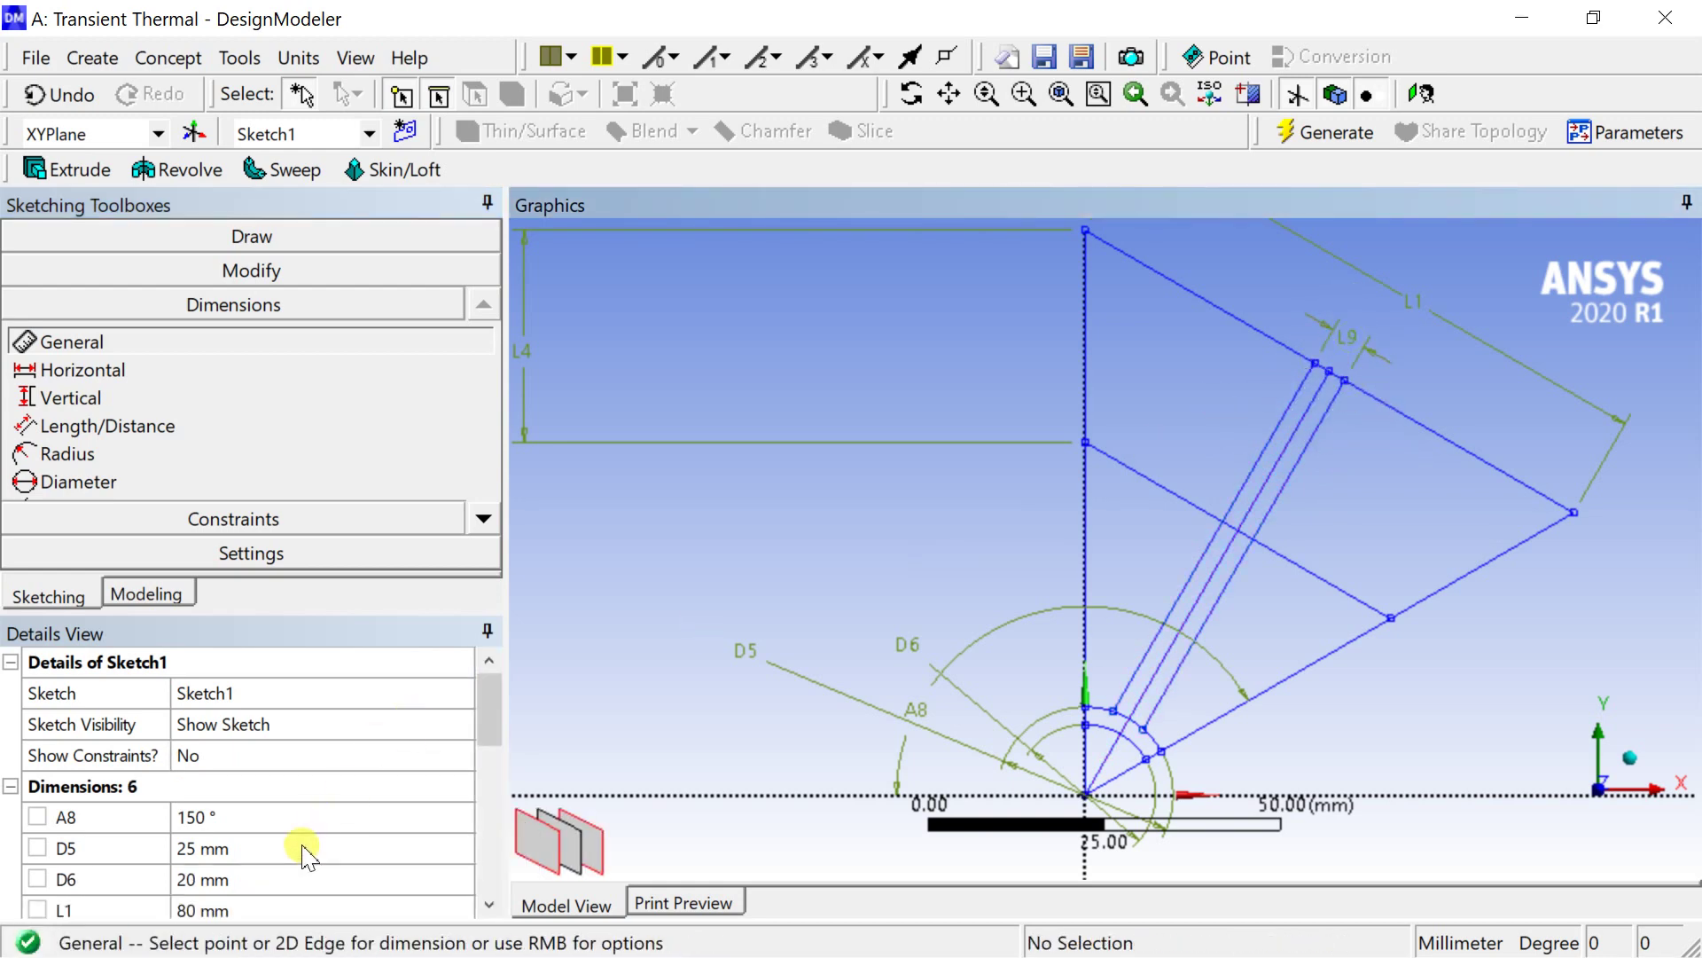
pyautogui.scroll(-1, 302, 853)
pyautogui.click(272, 876)
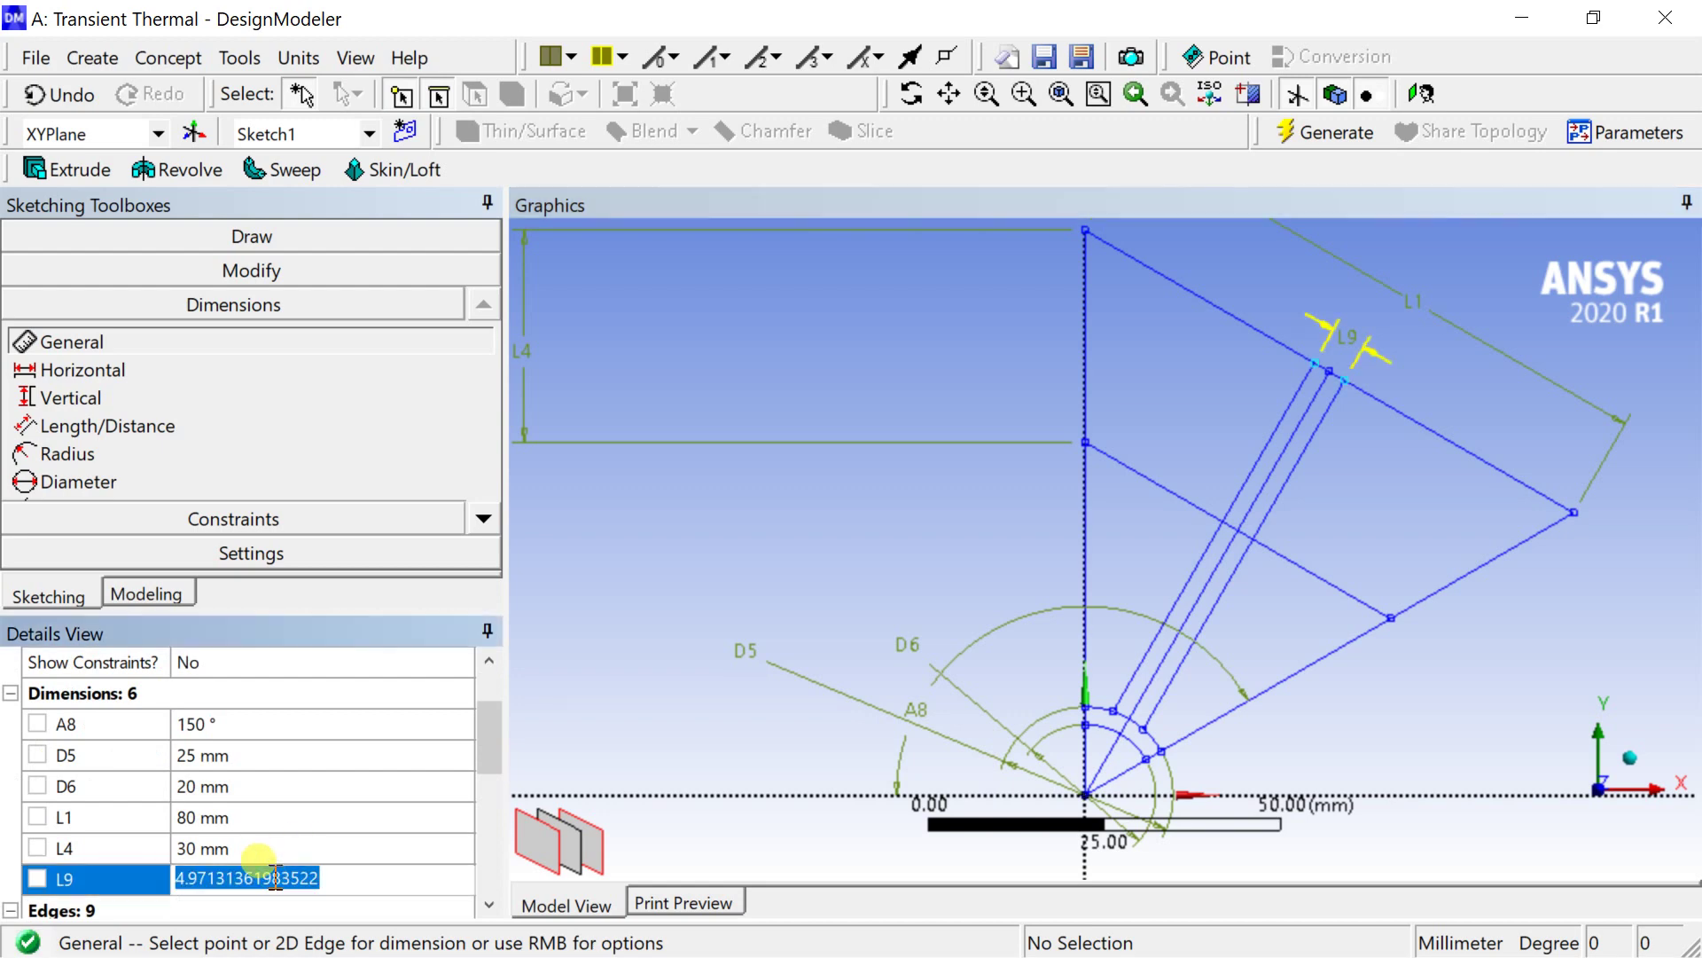
pyautogui.write('5')
pyautogui.press('Return')
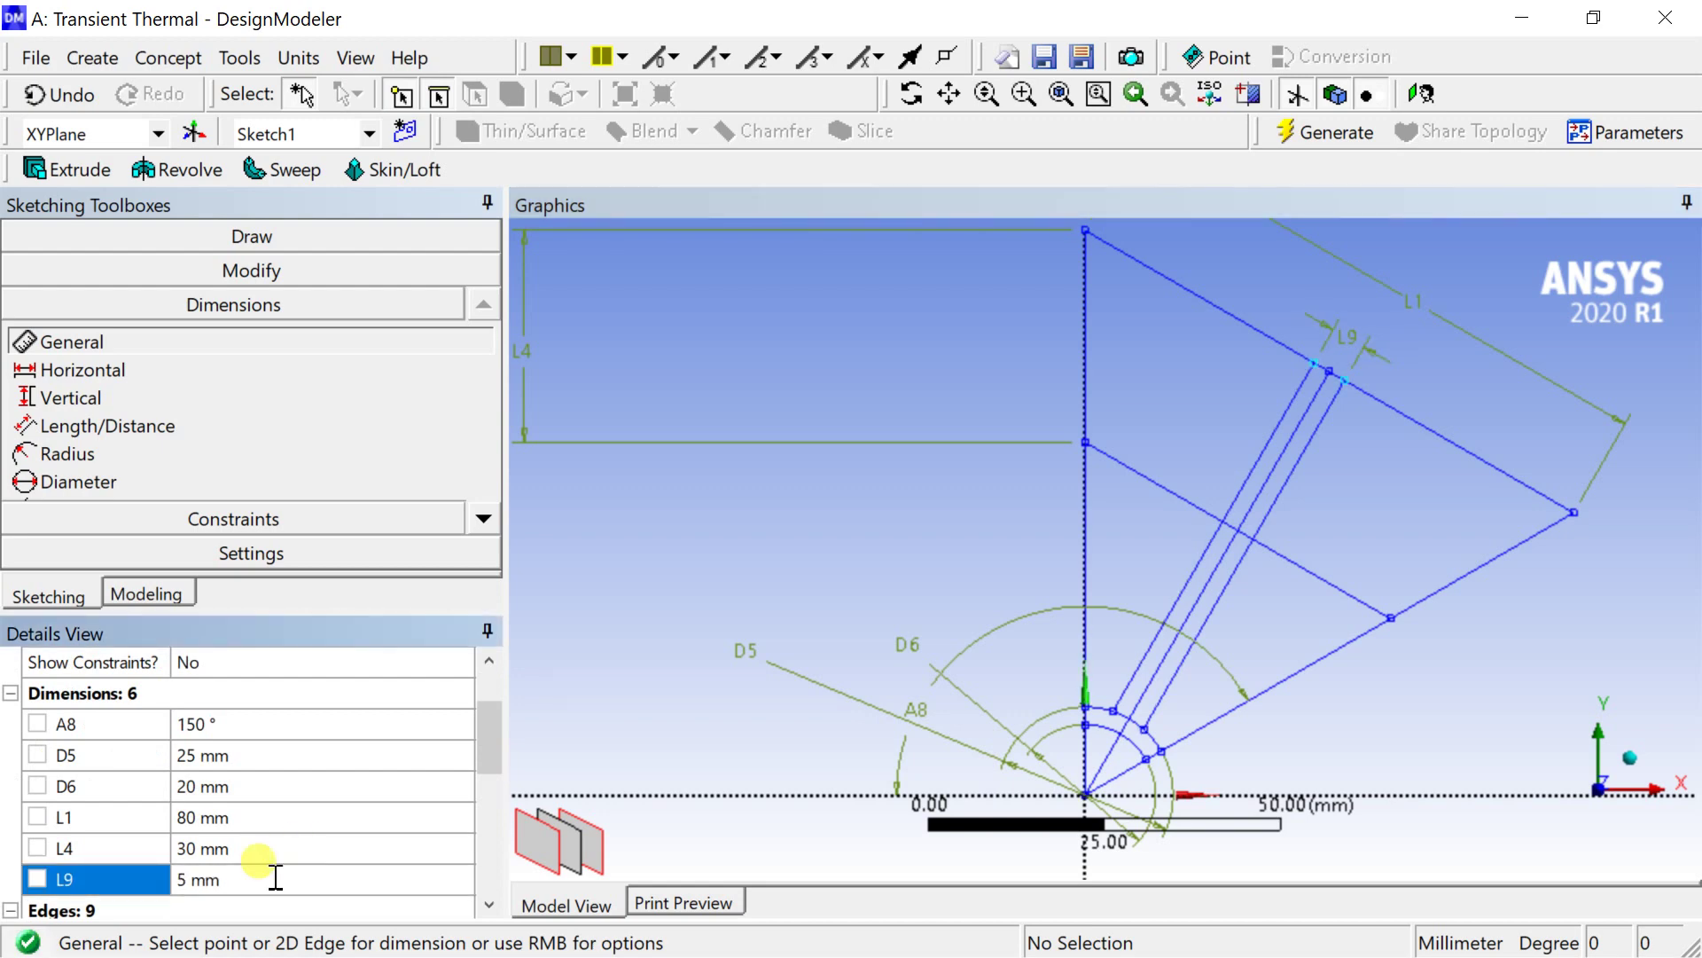
# Trim the two rib lines between the inner and outer hexagon edges, and trim away the whole middle line
pyautogui.click(219, 269)
pyautogui.click(99, 392)
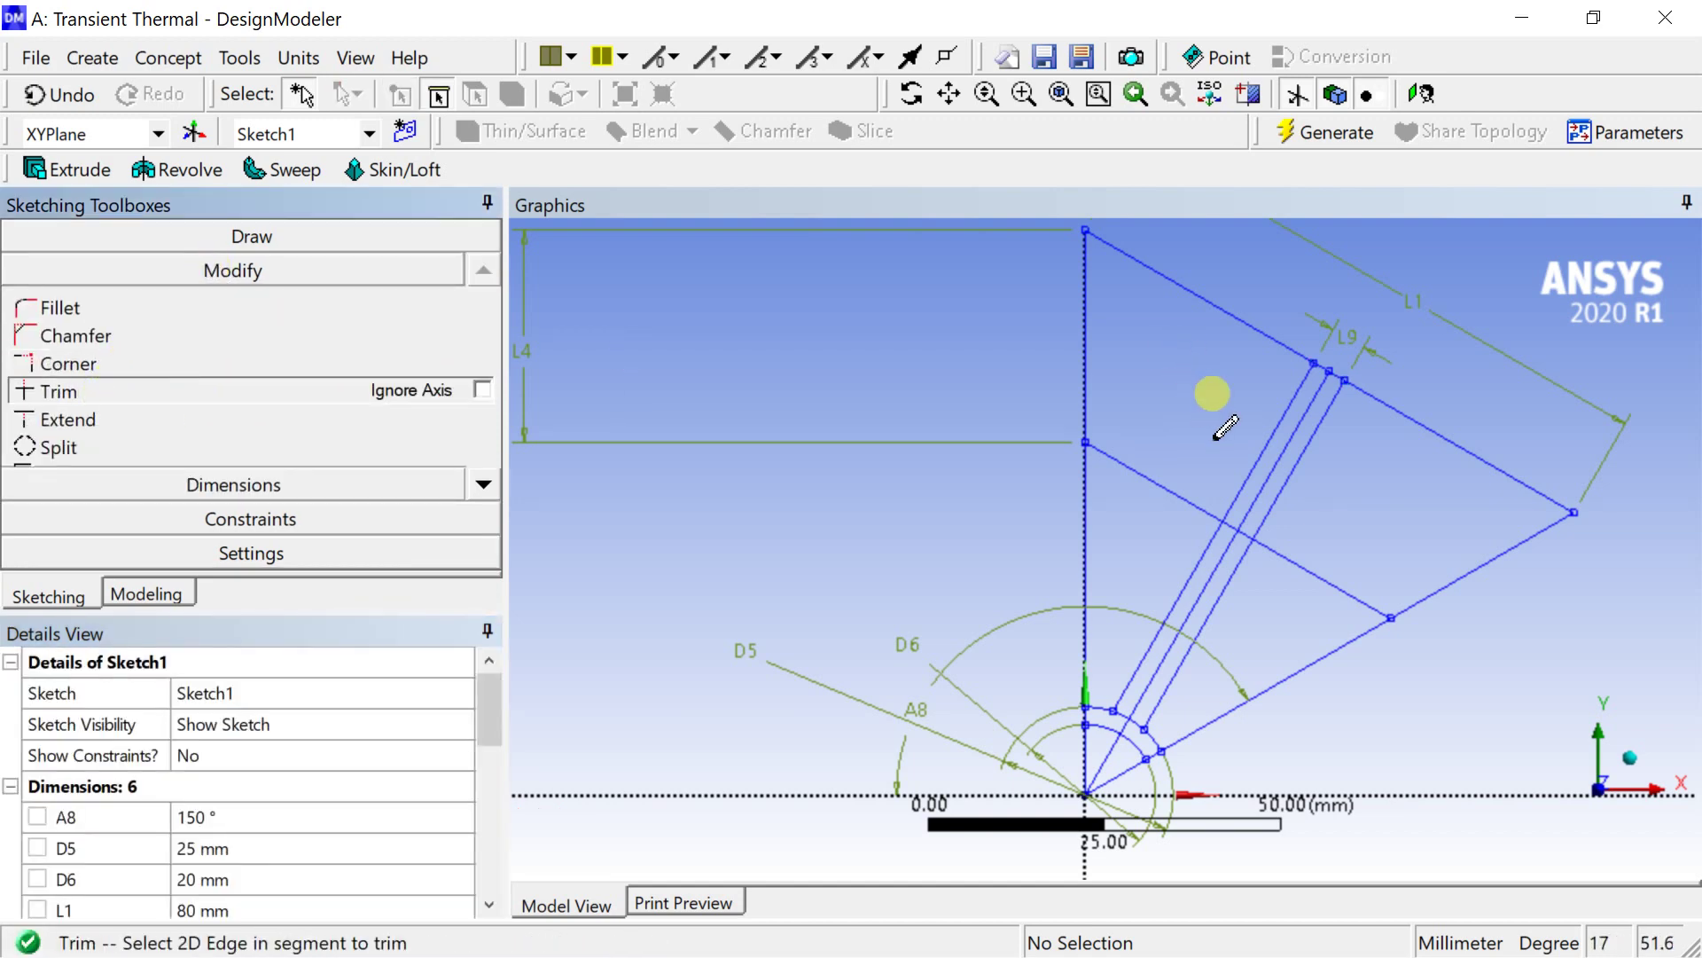
pyautogui.click(1266, 481)
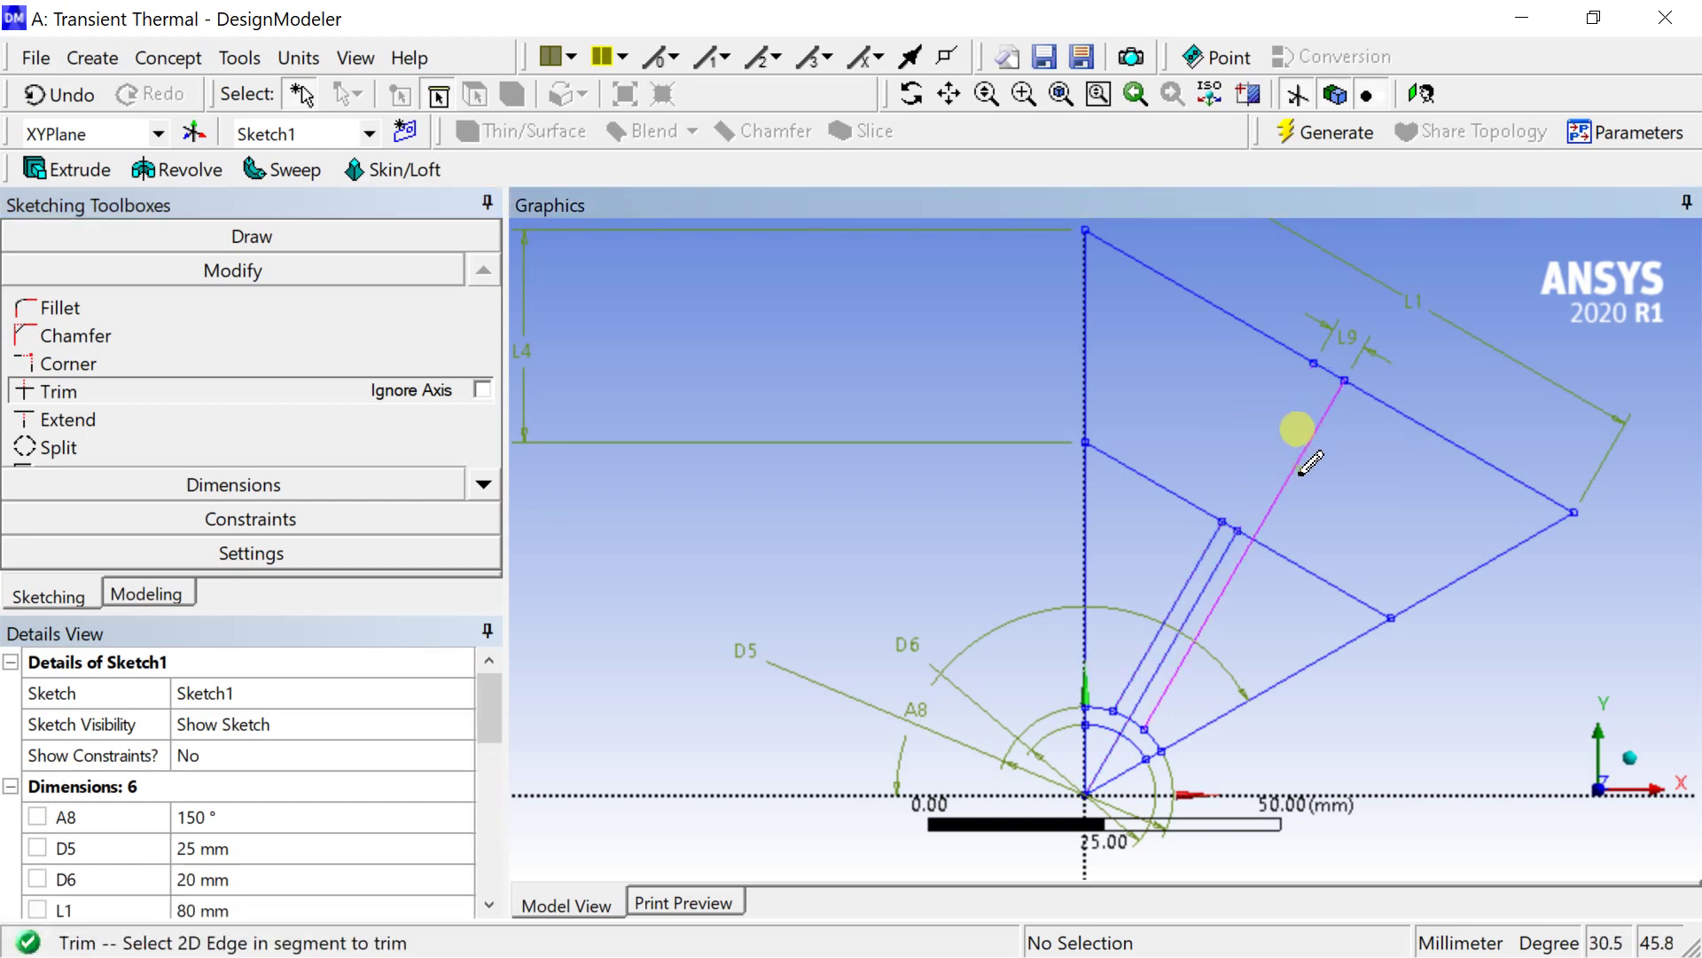
pyautogui.click(1194, 607)
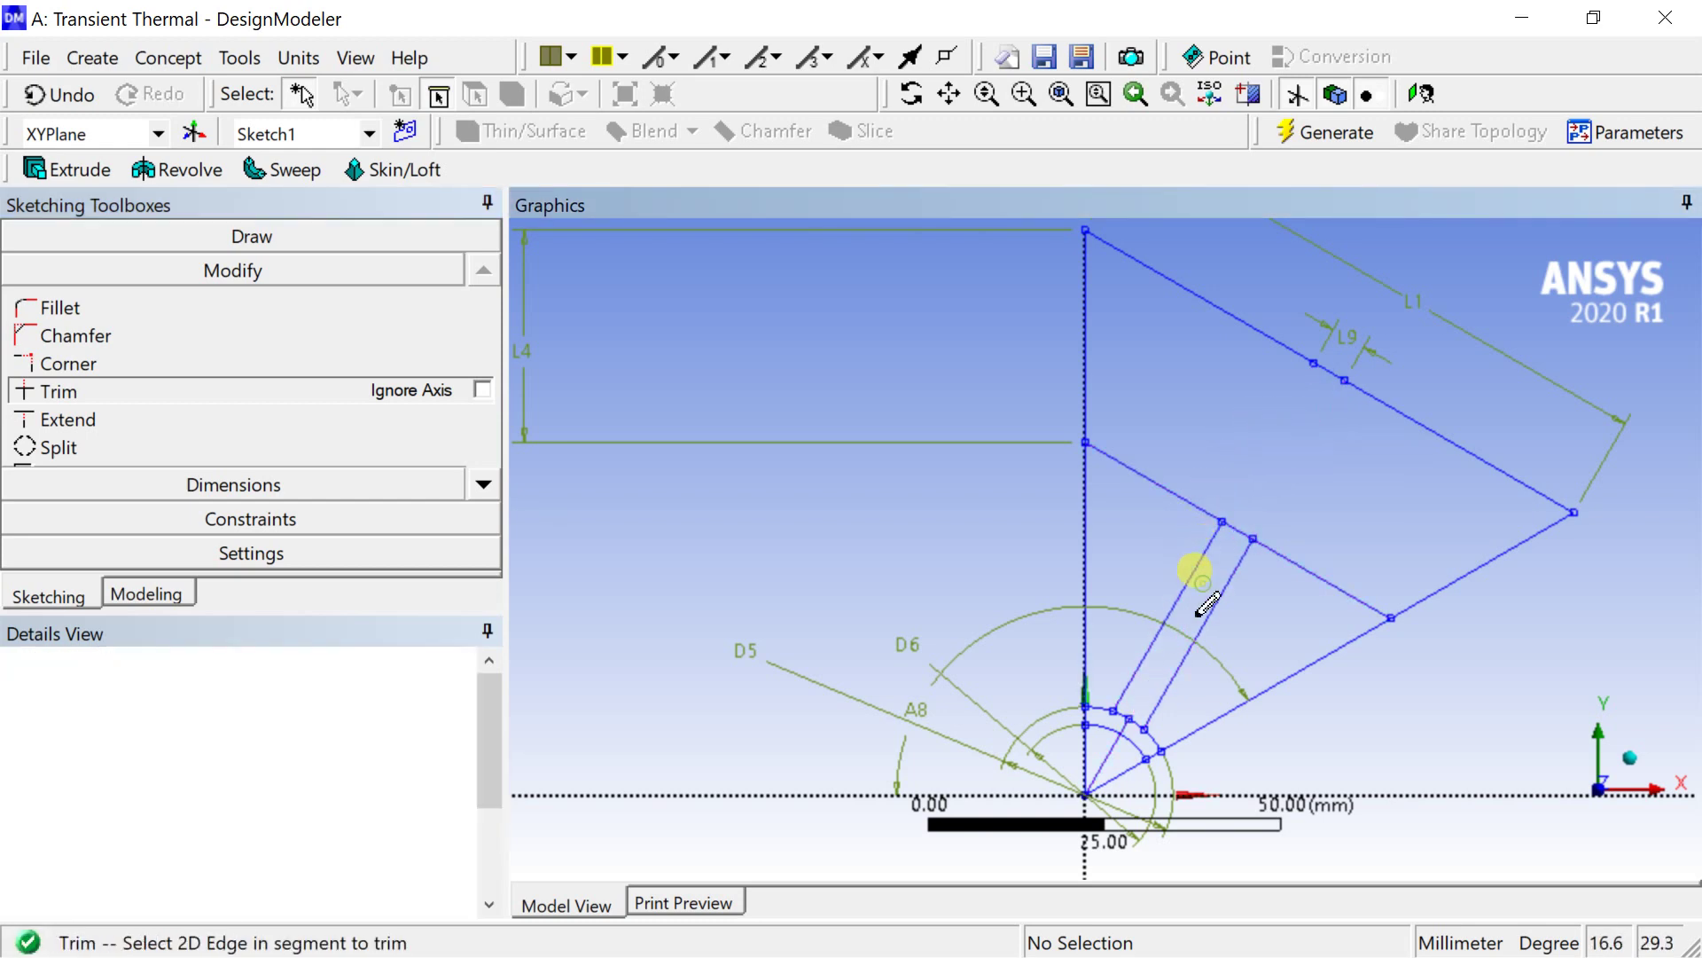
pyautogui.click(1127, 733)
pyautogui.click(1111, 752)
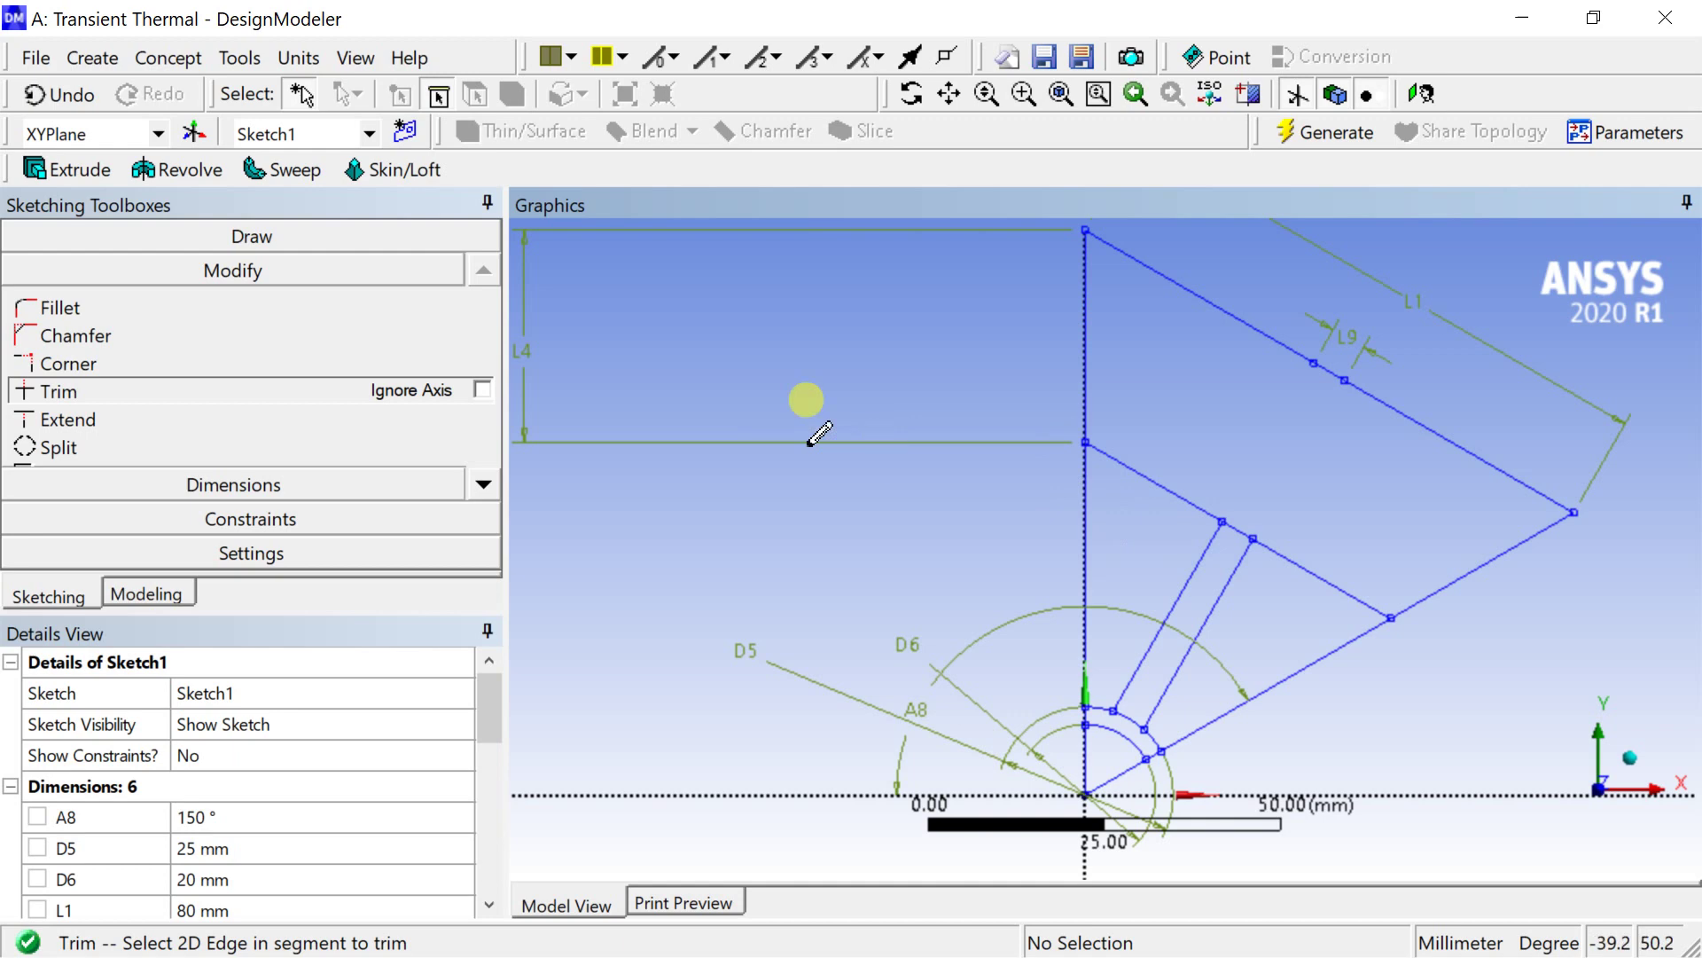
# Trim both radial lines inside the inner arc and between the outer arc and inner hexagon edge, and regenerate the model
pyautogui.hotkey('ctrl', 'z')
pyautogui.hotkey('ctrl', 'y')
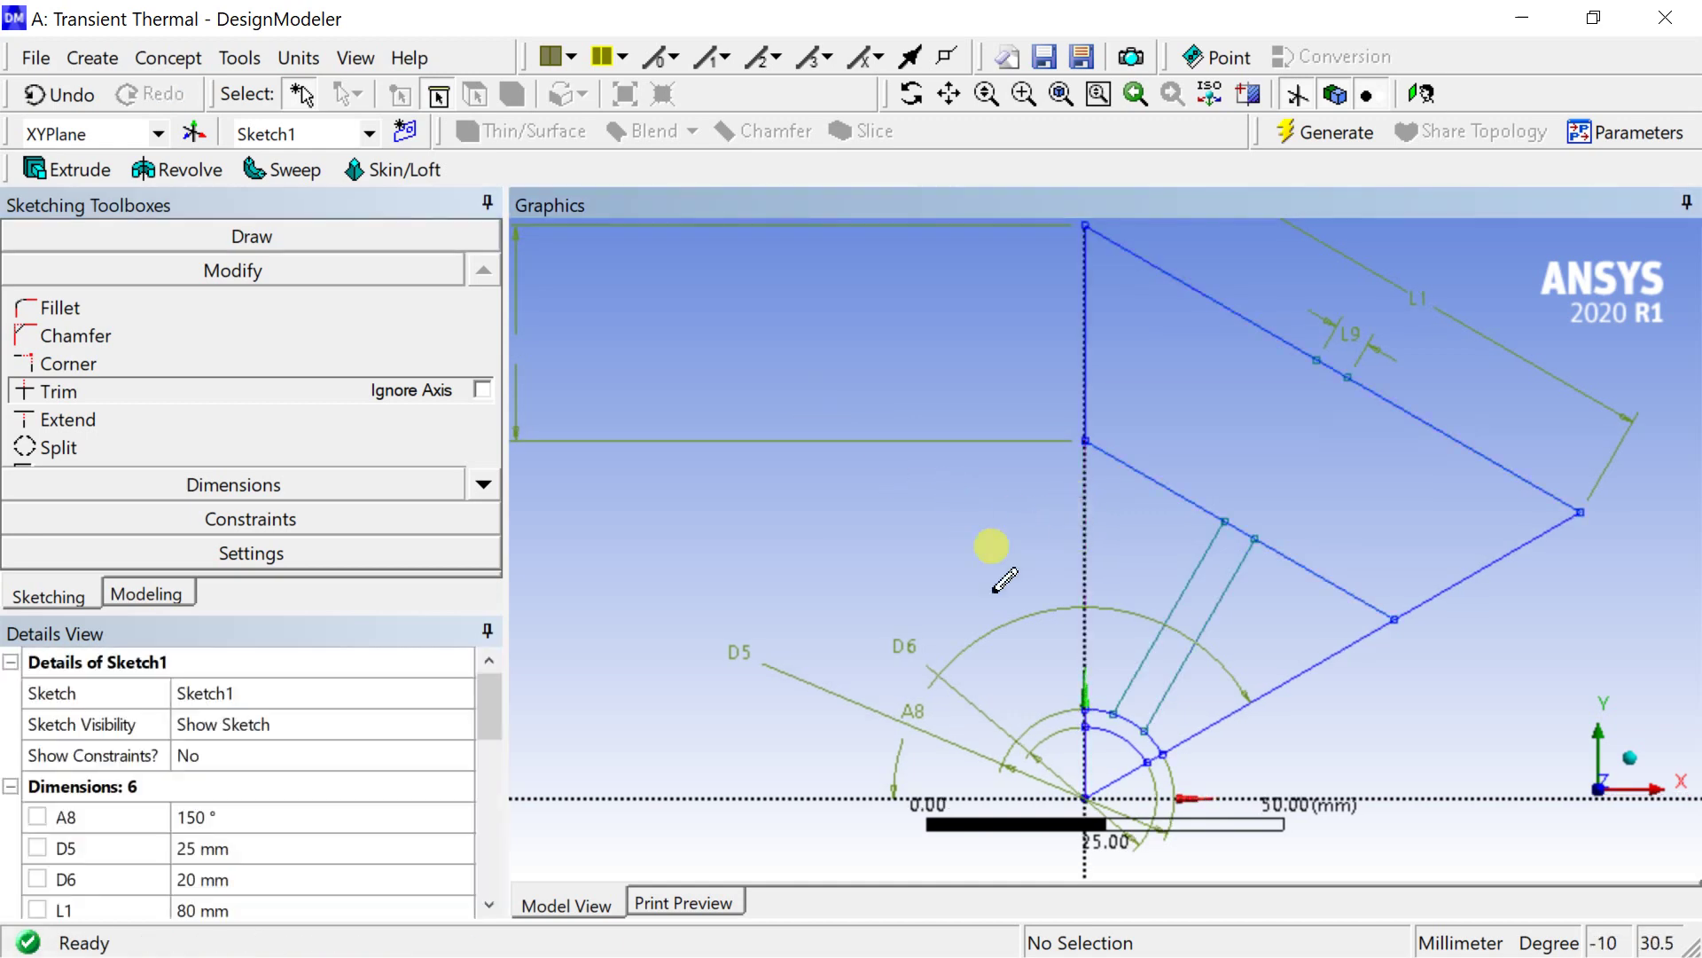
pyautogui.click(1292, 683)
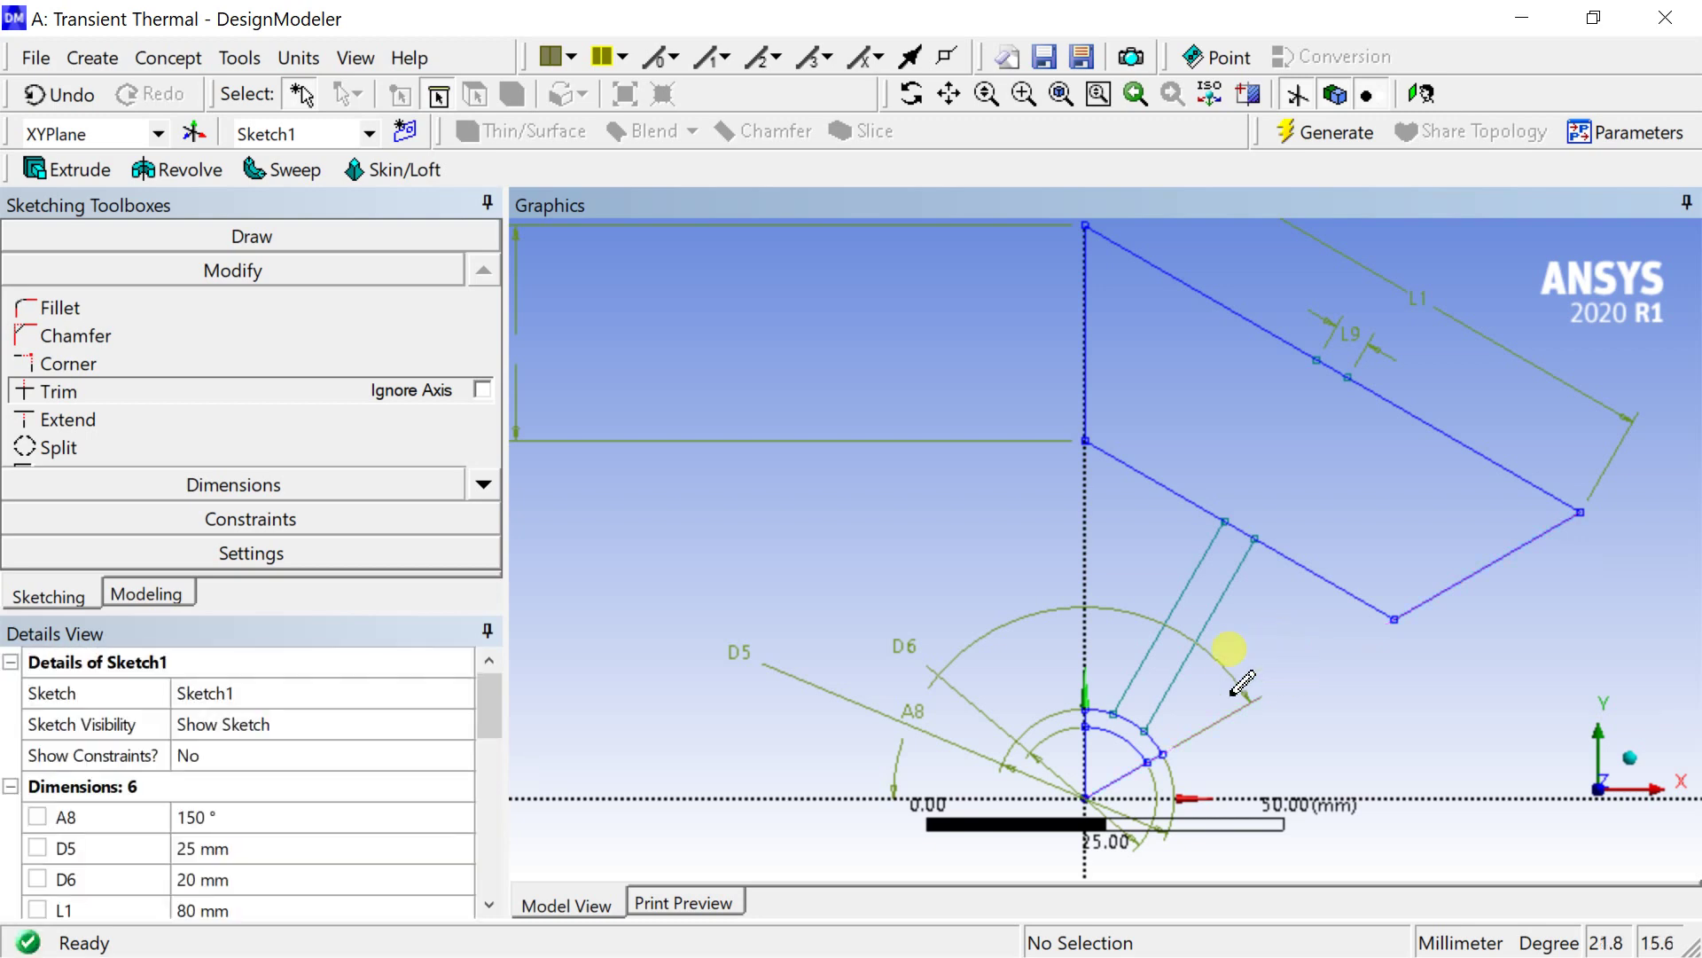
pyautogui.scroll(-1, 1215, 717)
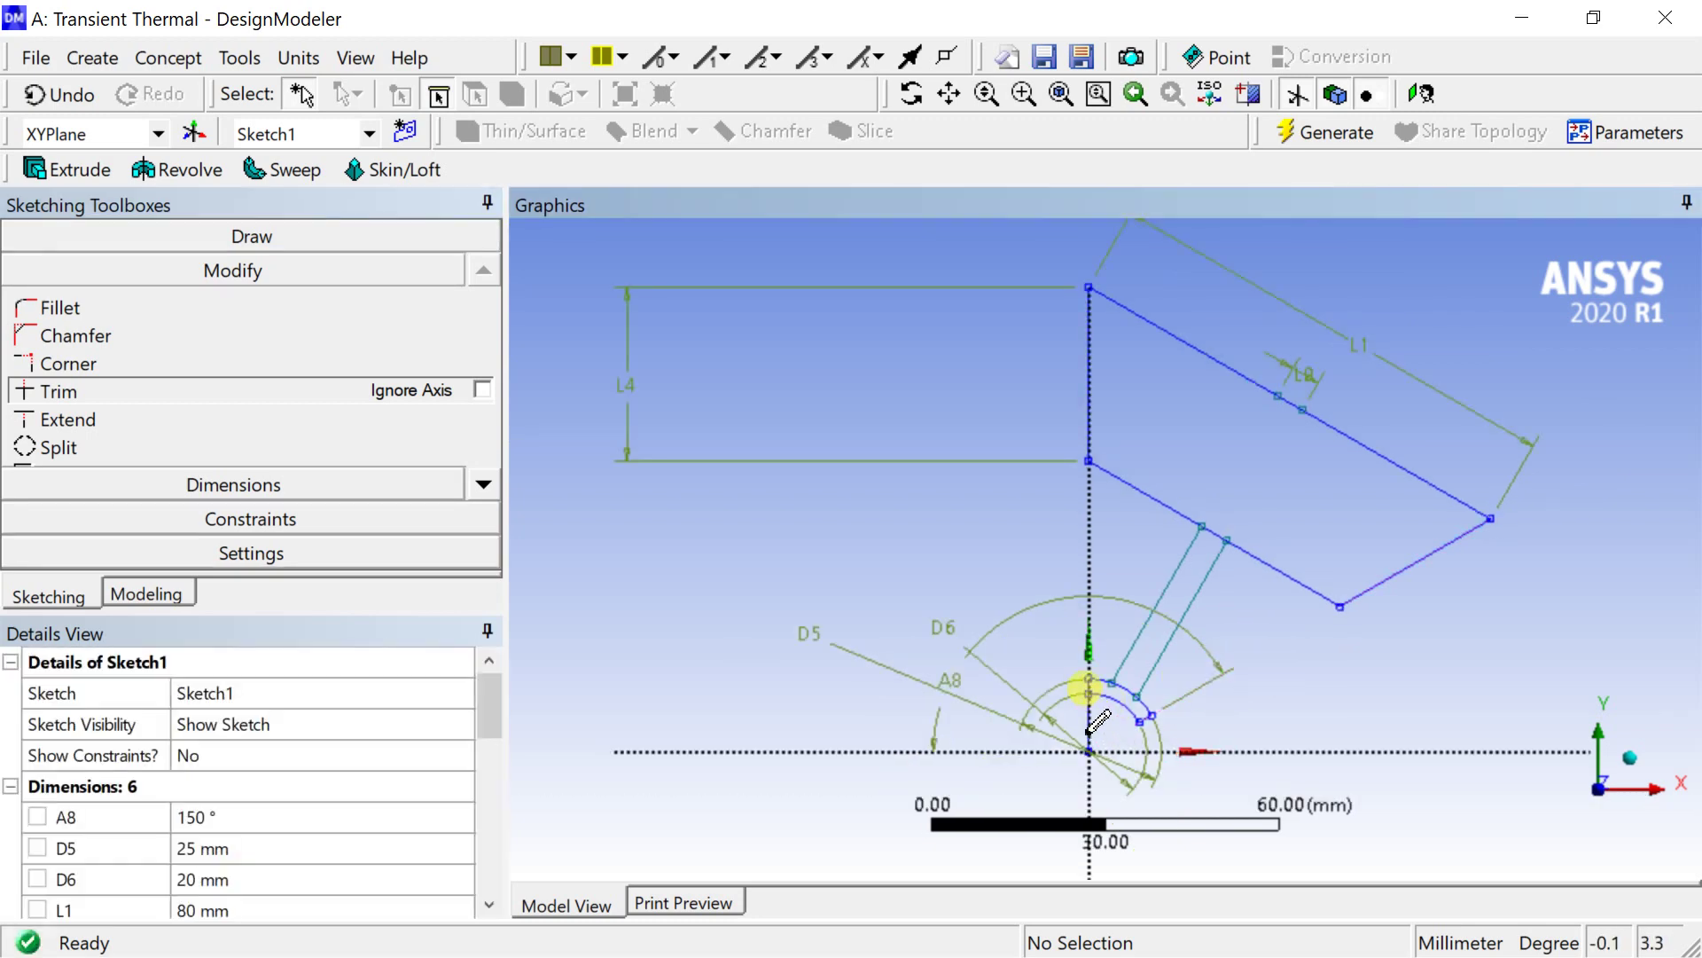
pyautogui.scroll(2, 1099, 736)
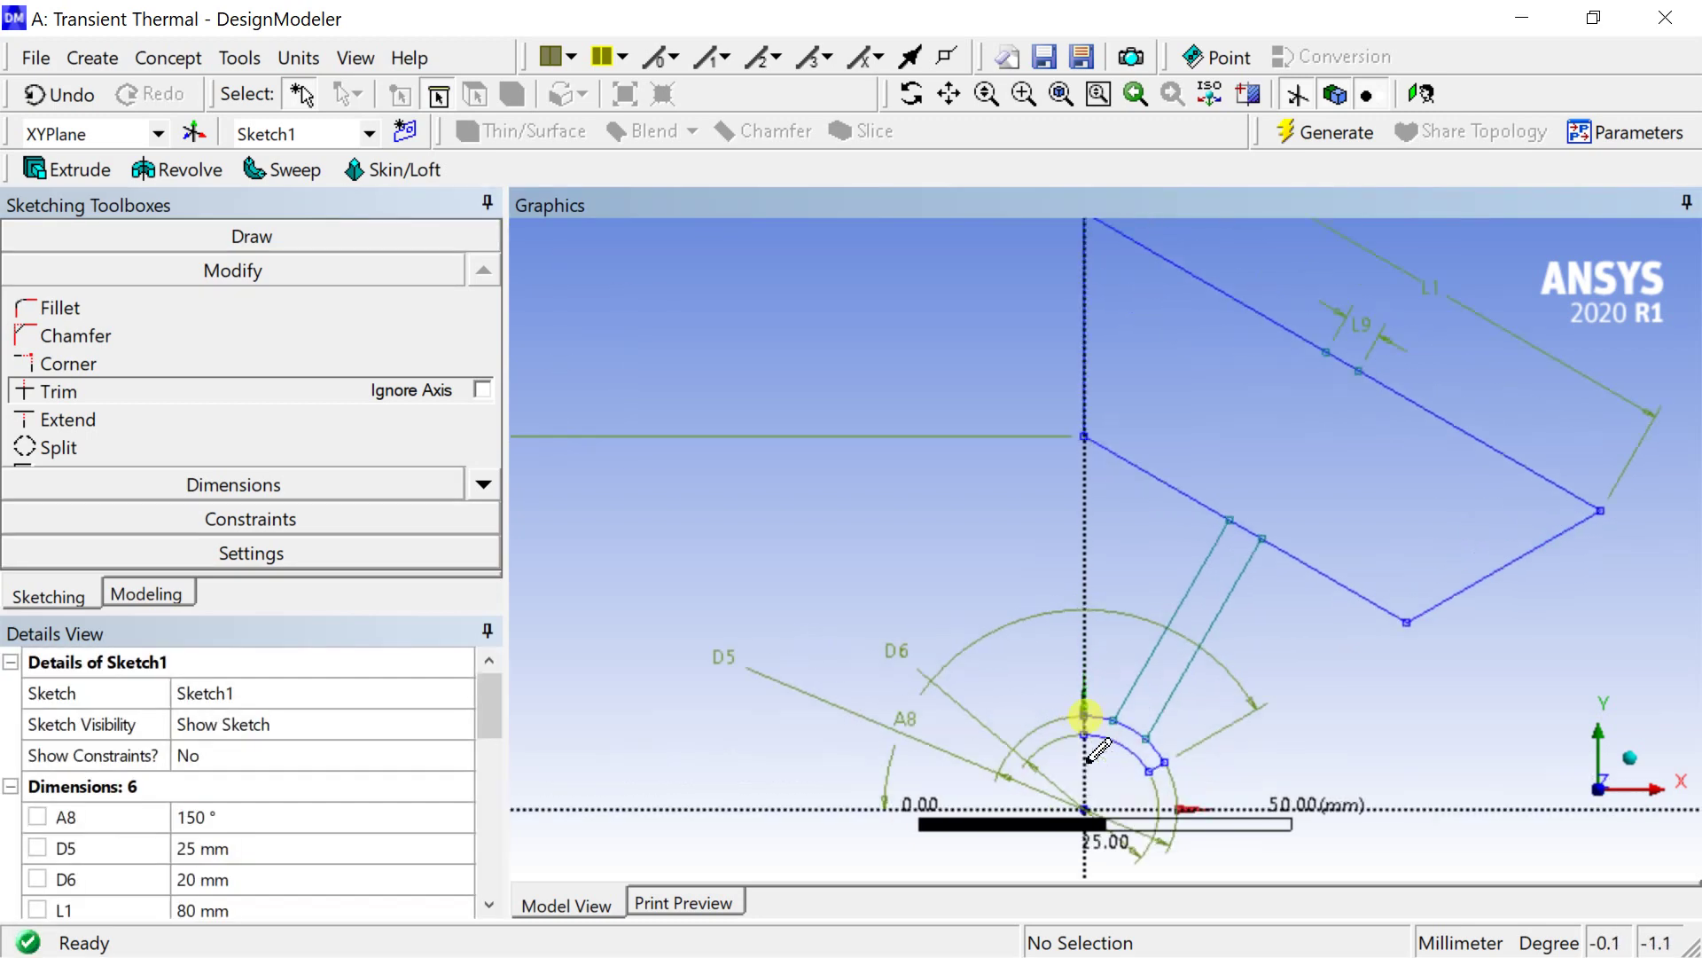
pyautogui.click(1314, 133)
pyautogui.scroll(-1, 1157, 536)
# Draw a line along the inner hexagon edge joining the outer endpoints of the two rib lines
pyautogui.click(251, 236)
pyautogui.click(57, 273)
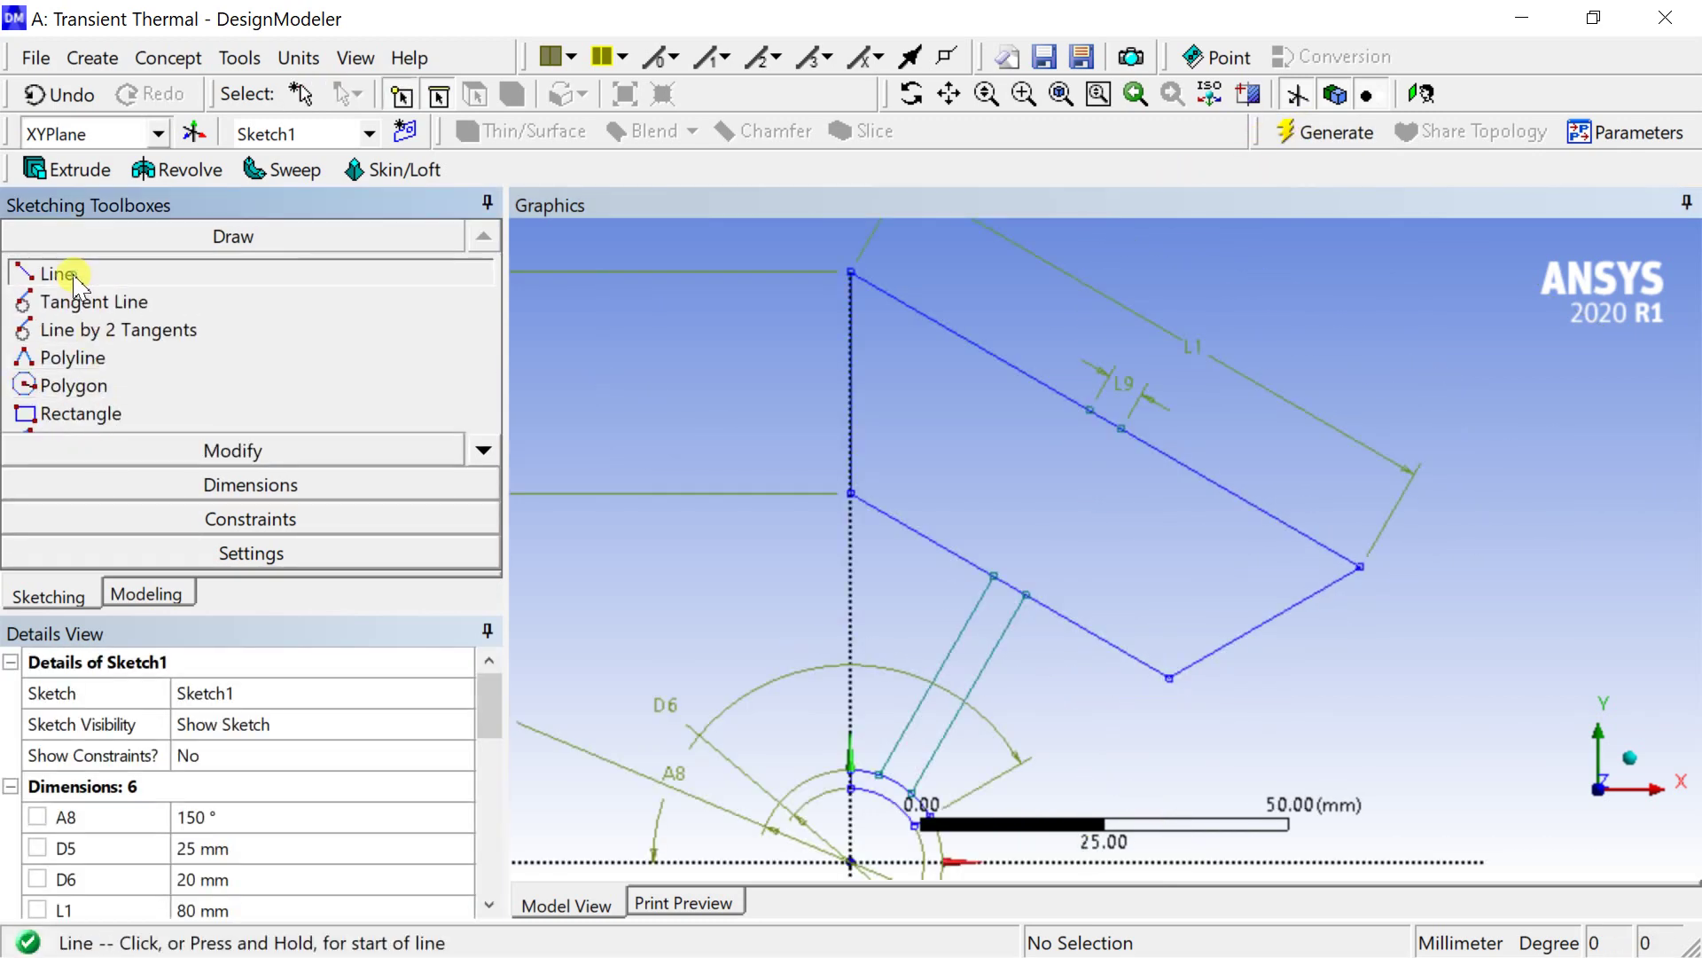
pyautogui.scroll(3, 1076, 627)
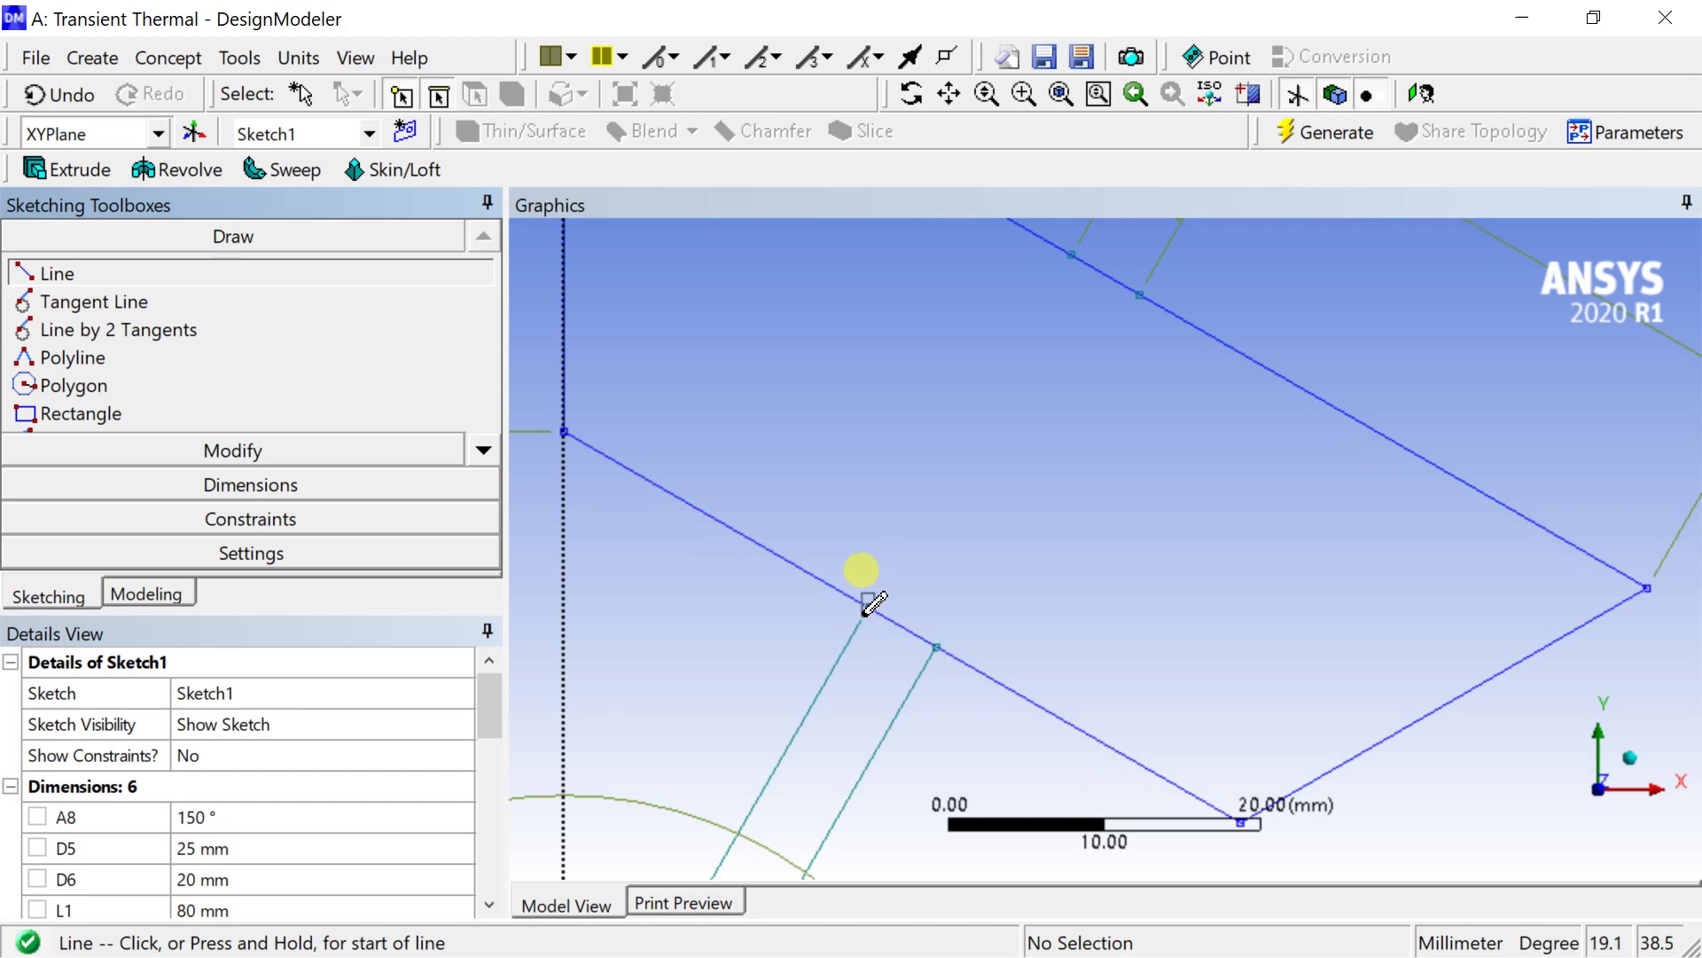
pyautogui.click(868, 607)
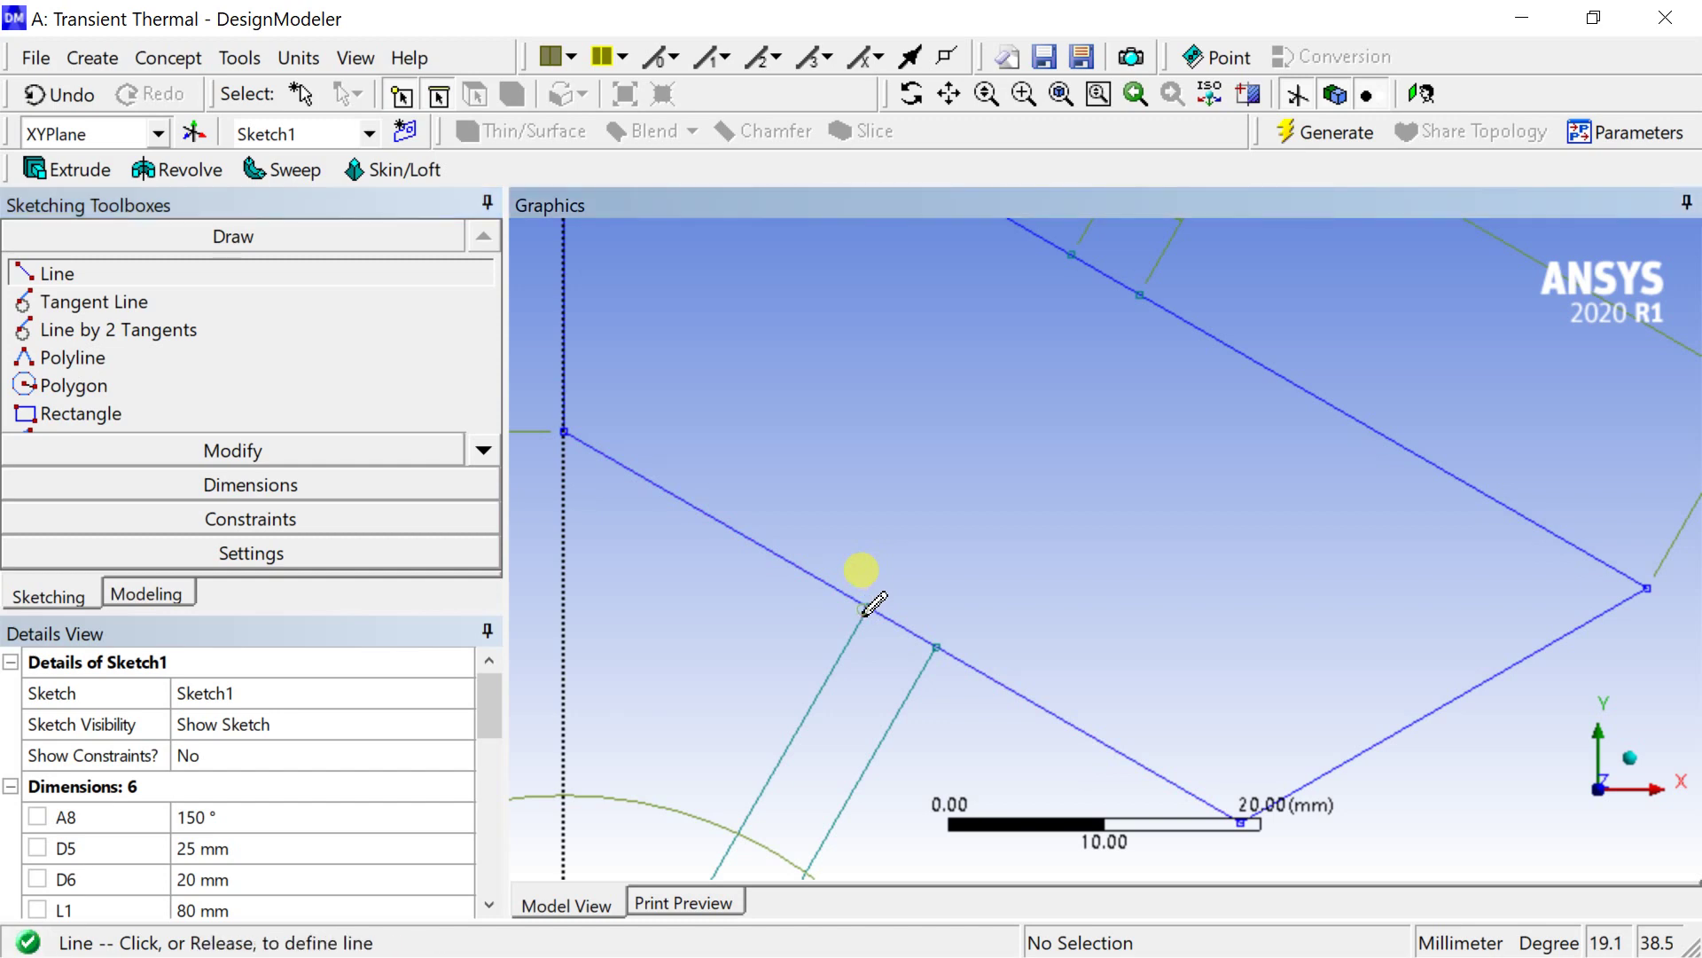
pyautogui.click(937, 640)
pyautogui.scroll(-5, 922, 660)
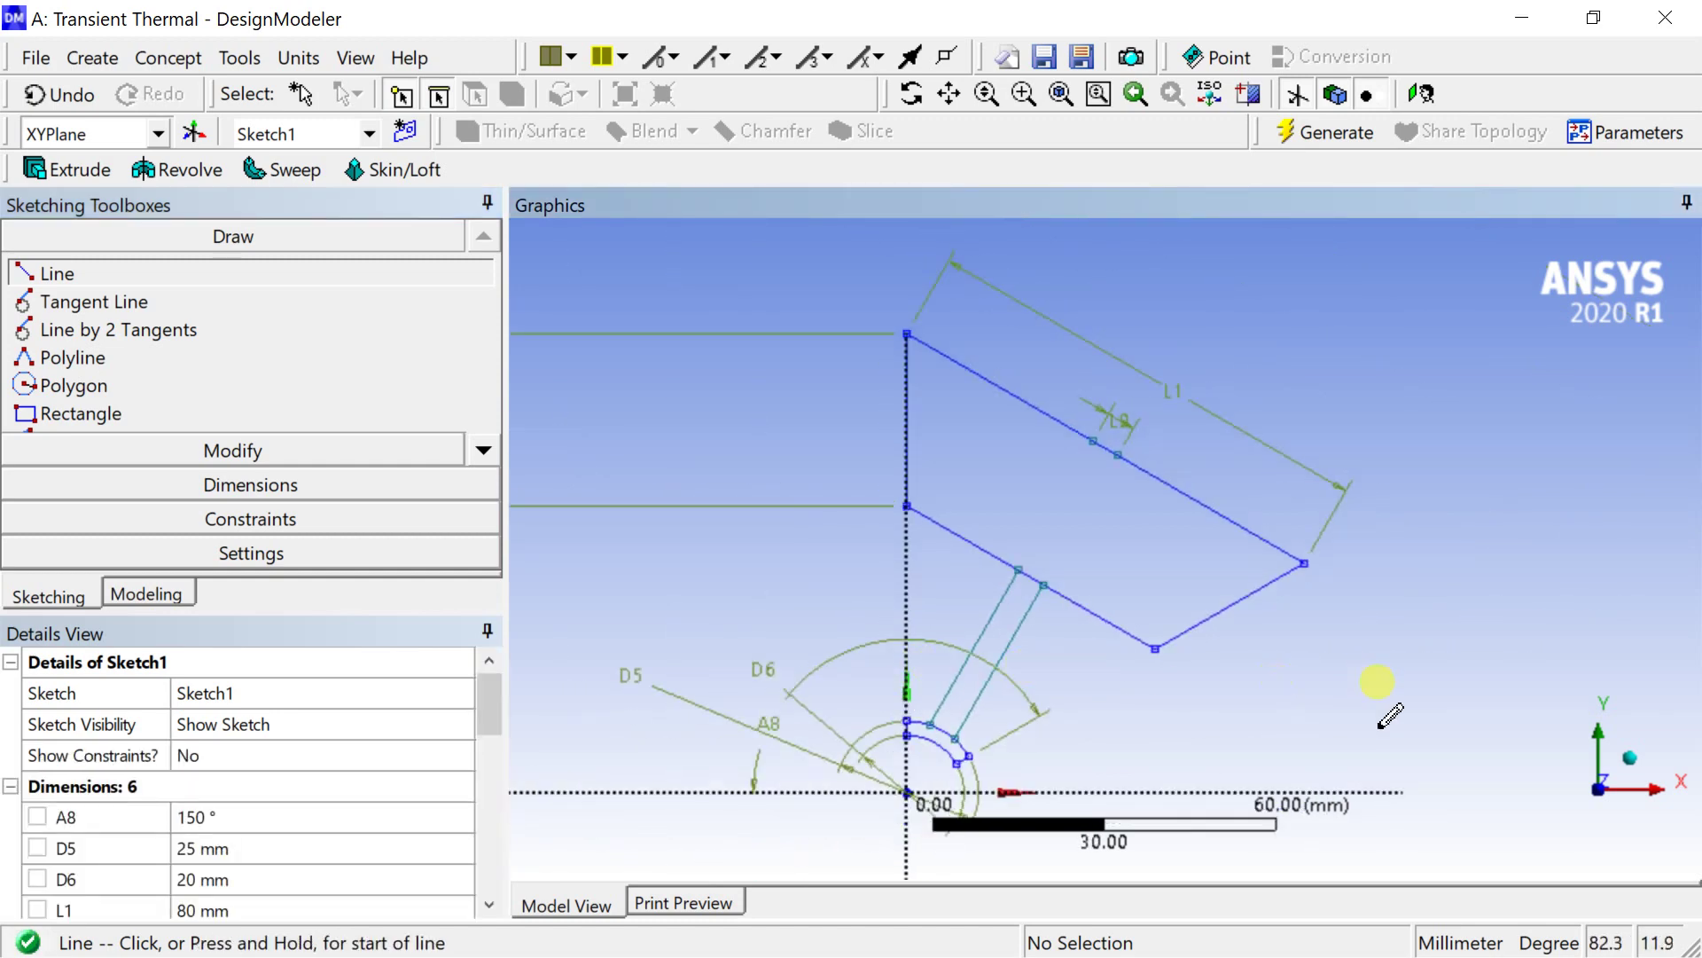
# Draw an origin-centred arc along the outer arc between the rib lines' inner endpoints, and regenerate the model
pyautogui.click(949, 93)
pyautogui.scroll(5, 1028, 501)
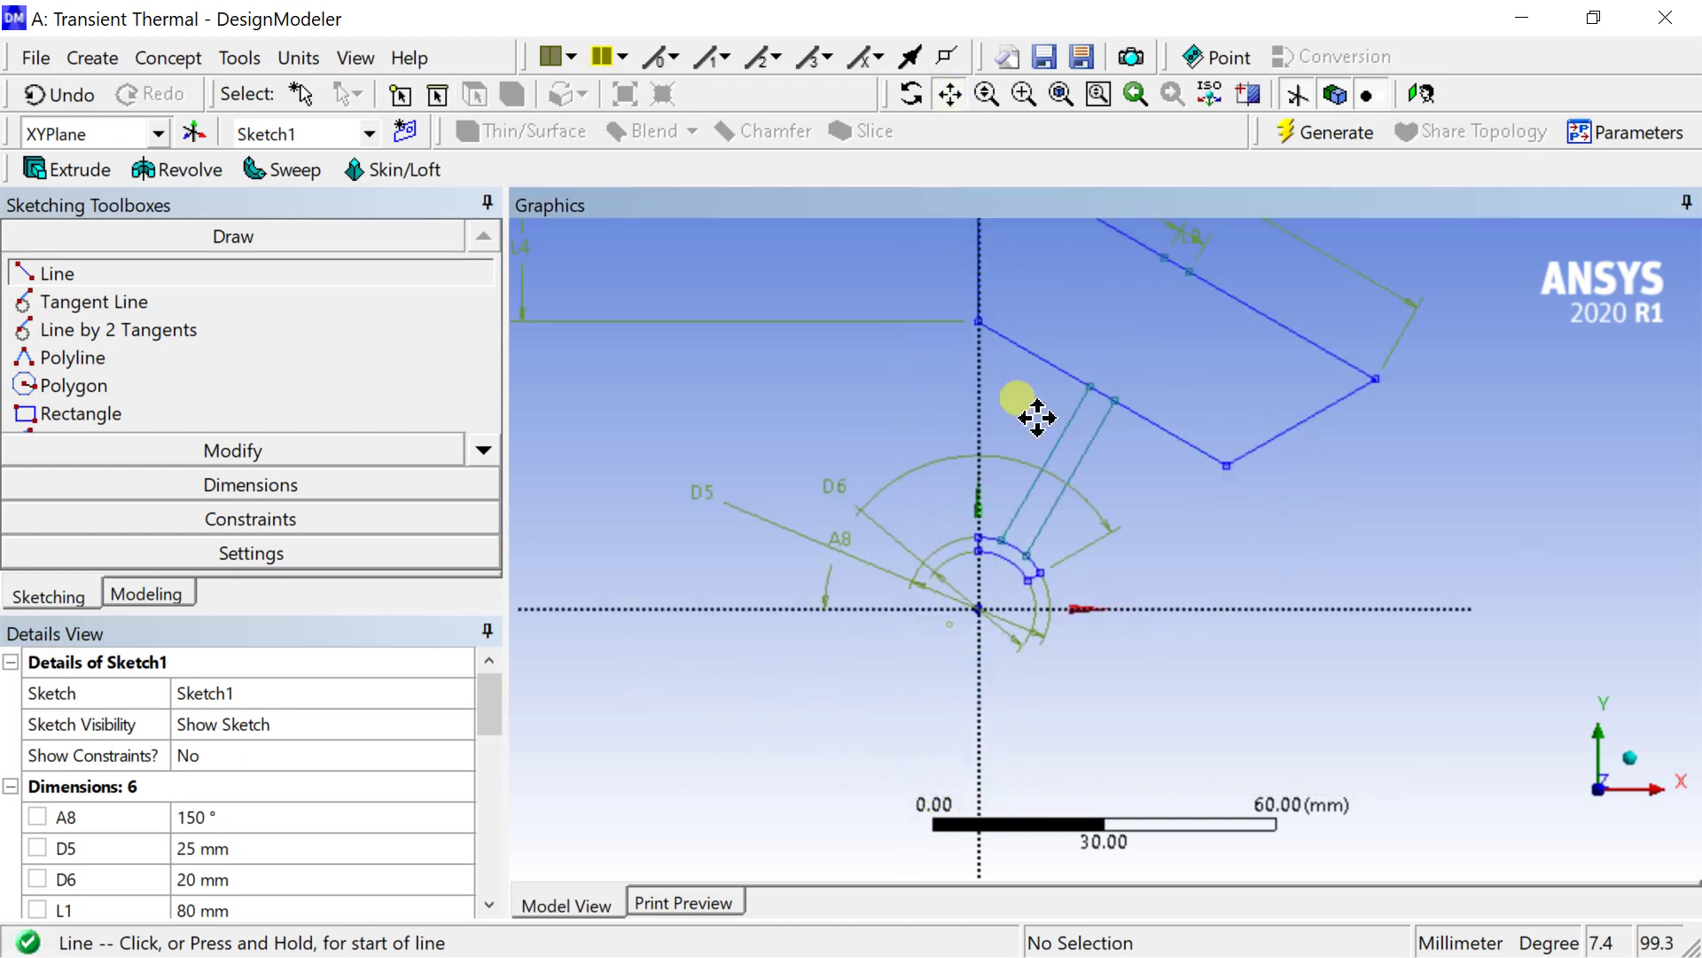
pyautogui.moveTo(1031, 425); pyautogui.dragTo(1159, 597)
pyautogui.scroll(2, 1161, 592)
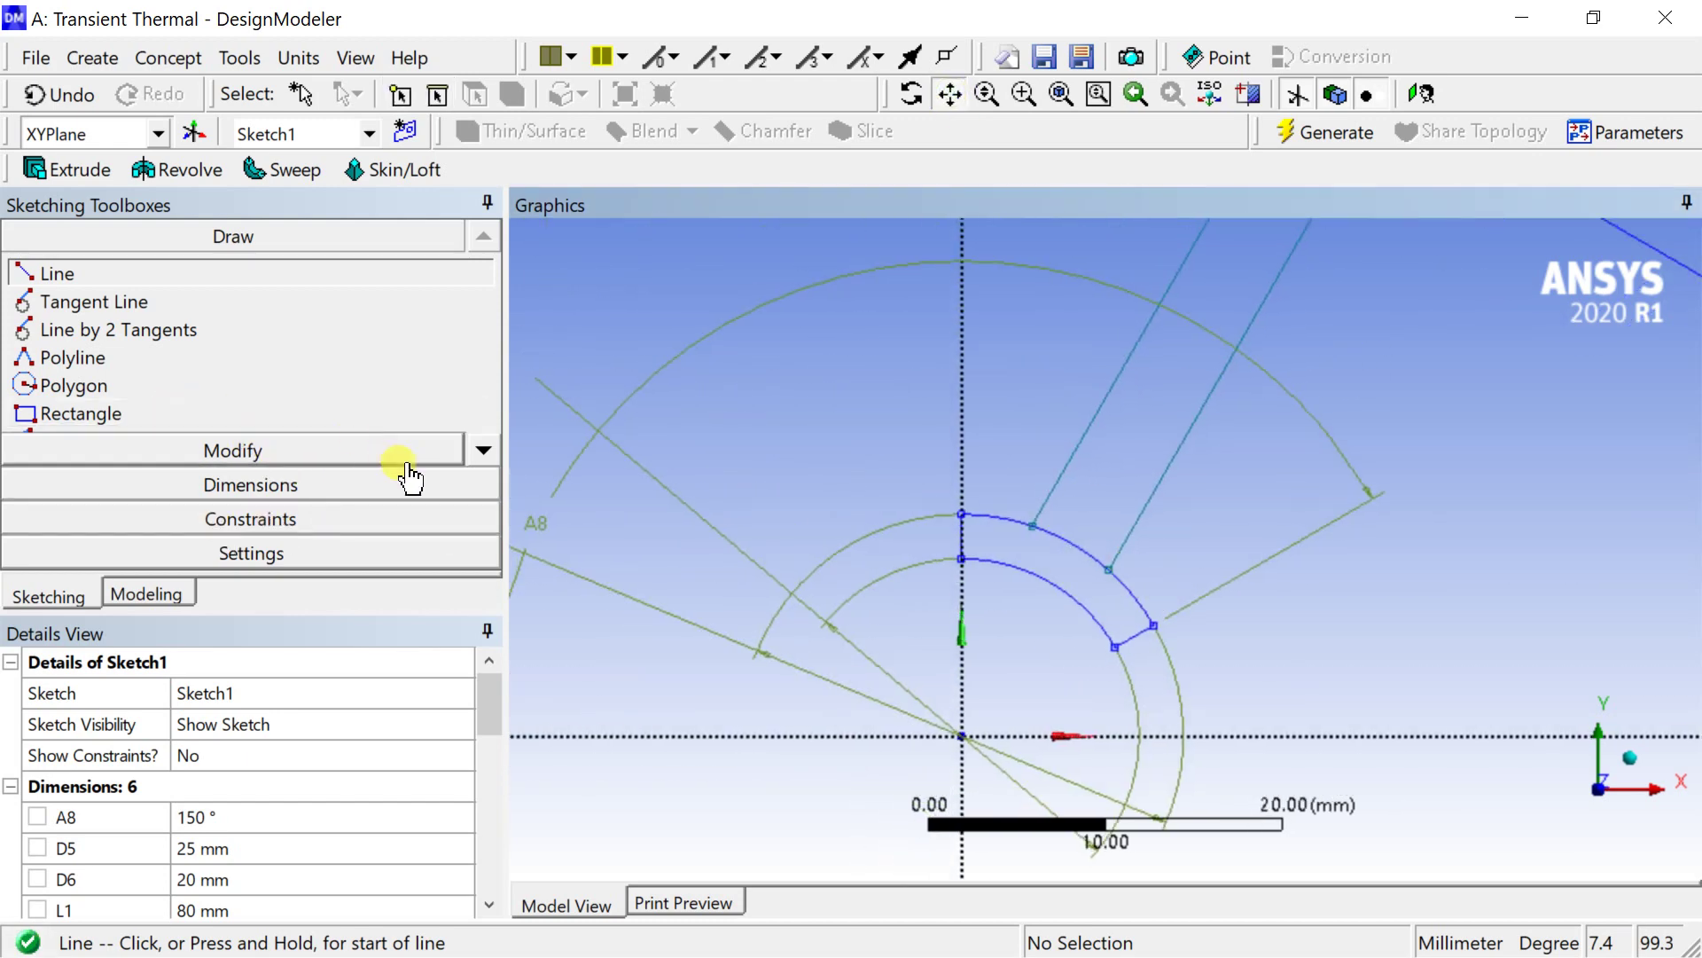
pyautogui.click(483, 451)
pyautogui.click(483, 451)
pyautogui.click(483, 450)
pyautogui.click(483, 451)
pyautogui.click(484, 450)
pyautogui.click(484, 450)
pyautogui.click(483, 451)
pyautogui.click(483, 451)
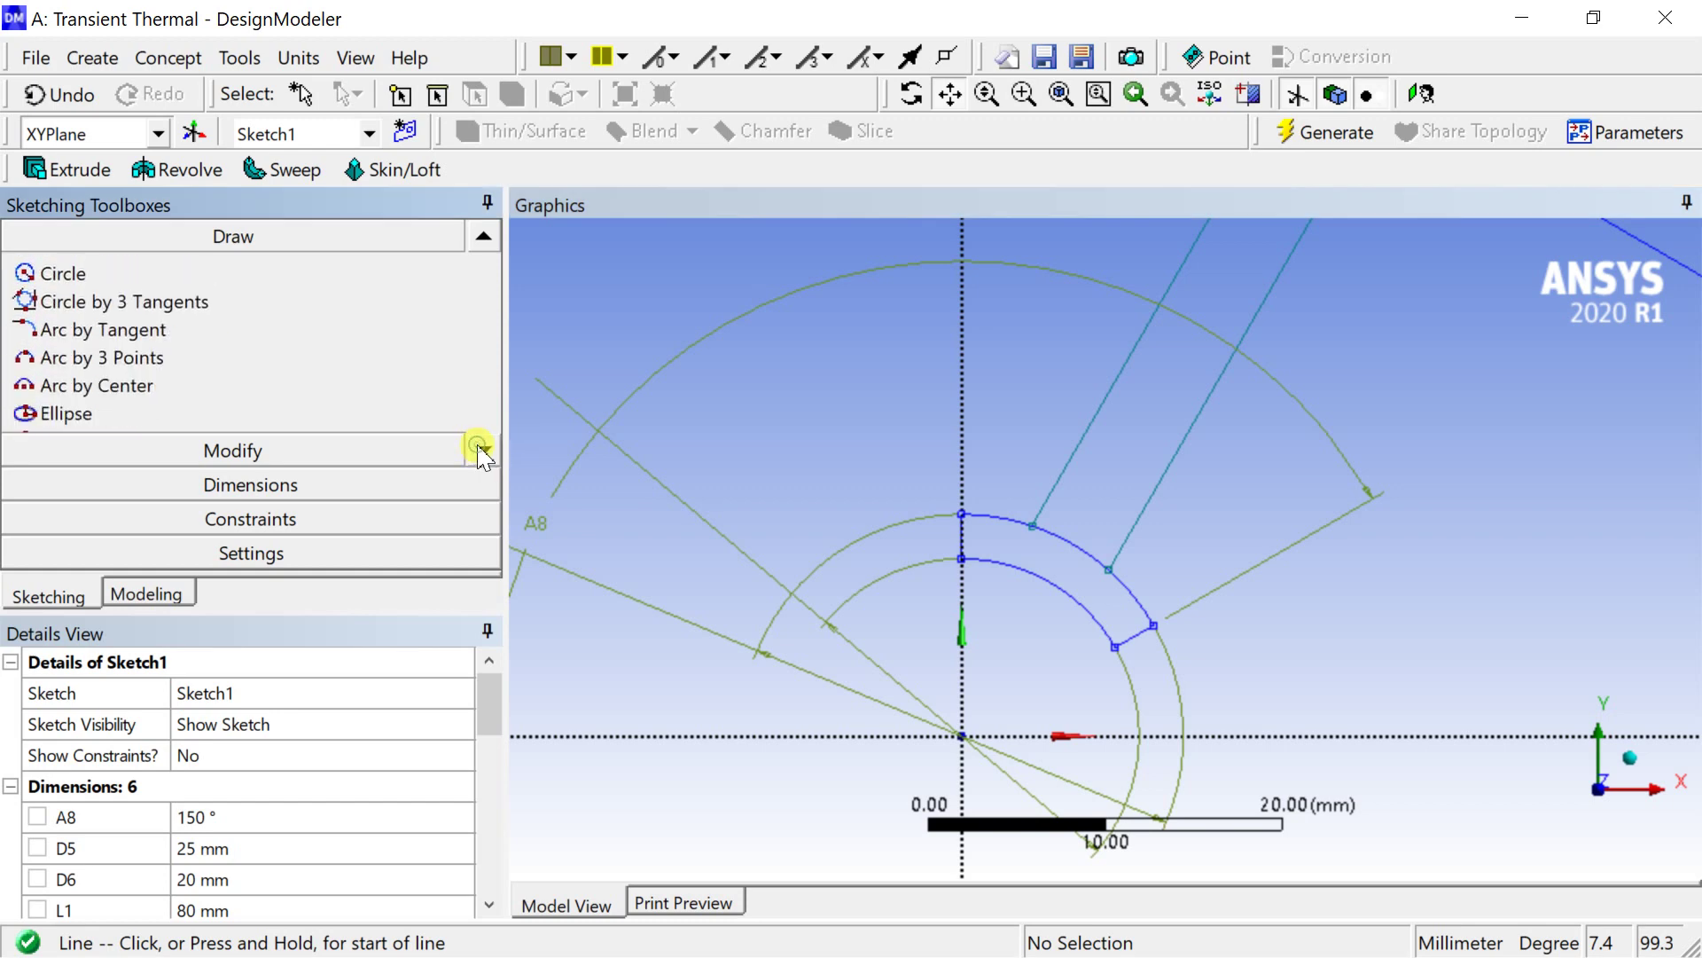
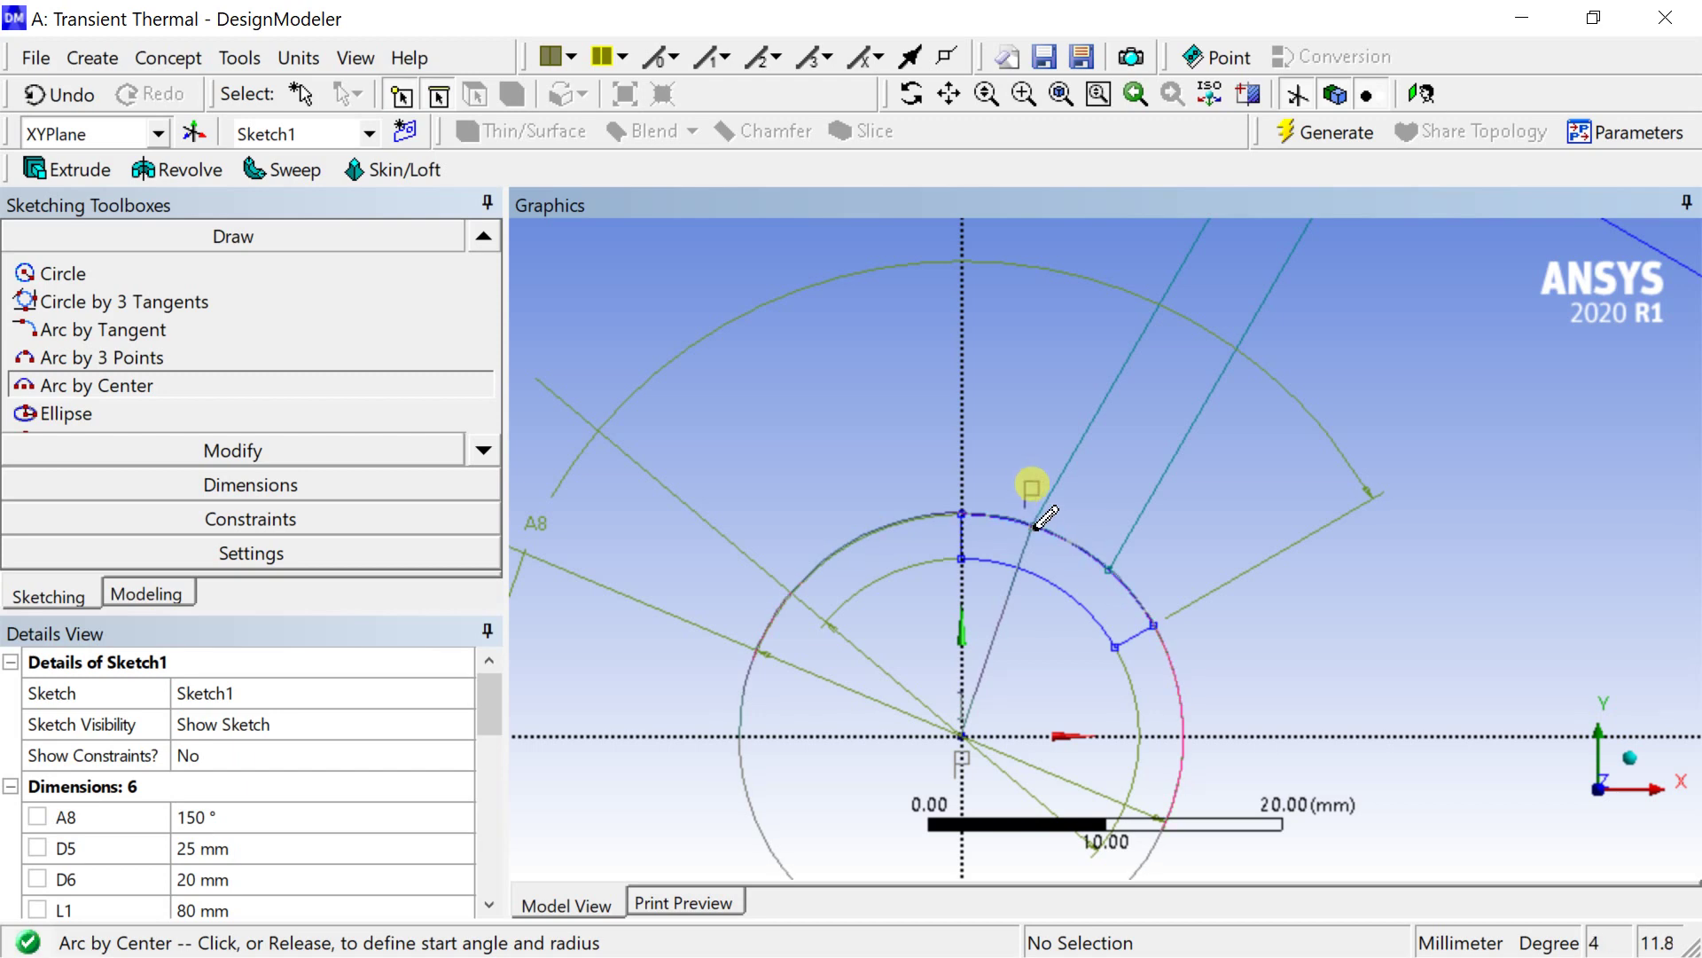
pyautogui.click(1035, 525)
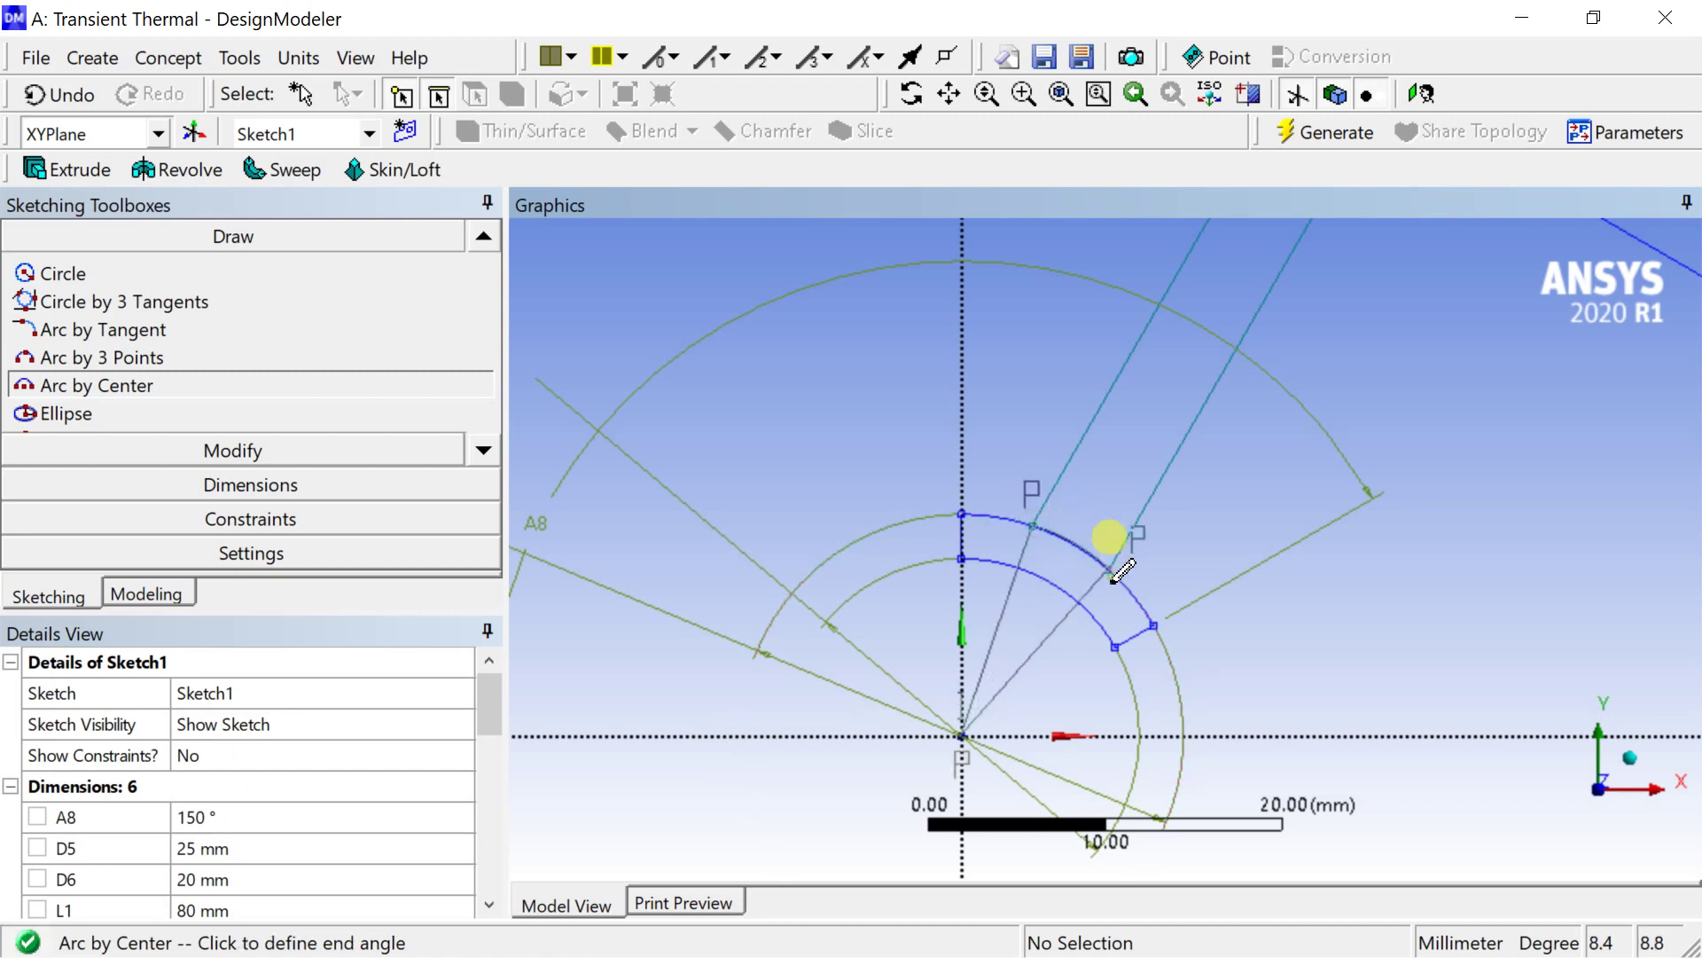
pyautogui.click(1111, 573)
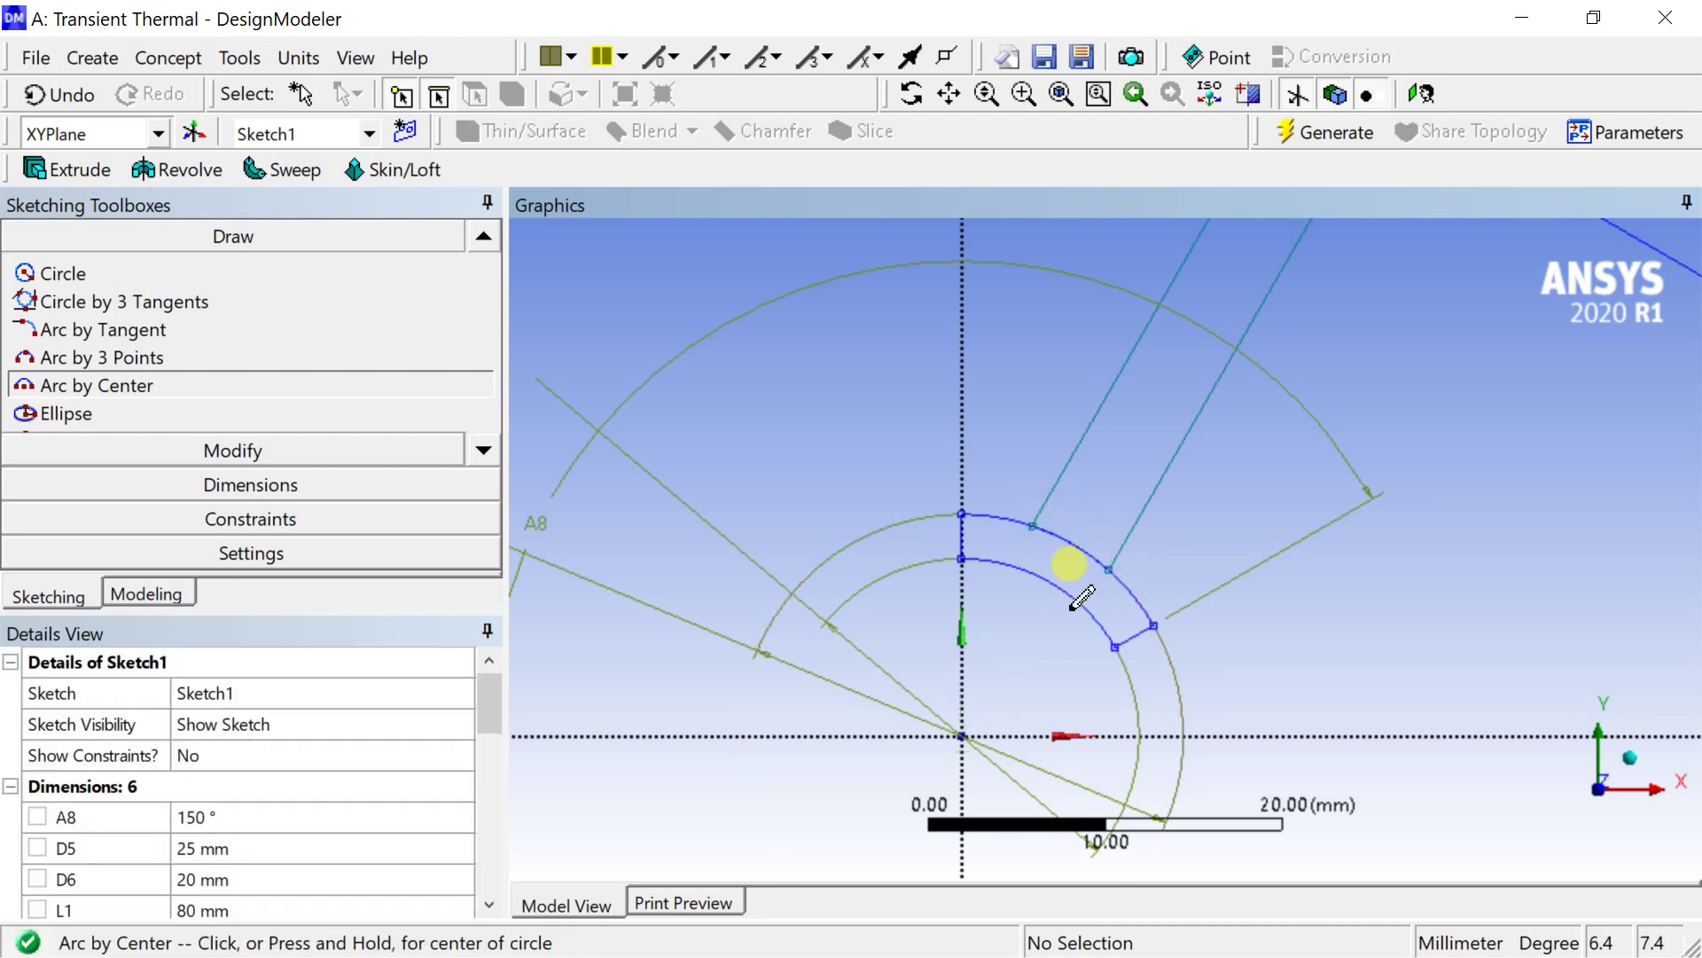
pyautogui.click(1310, 135)
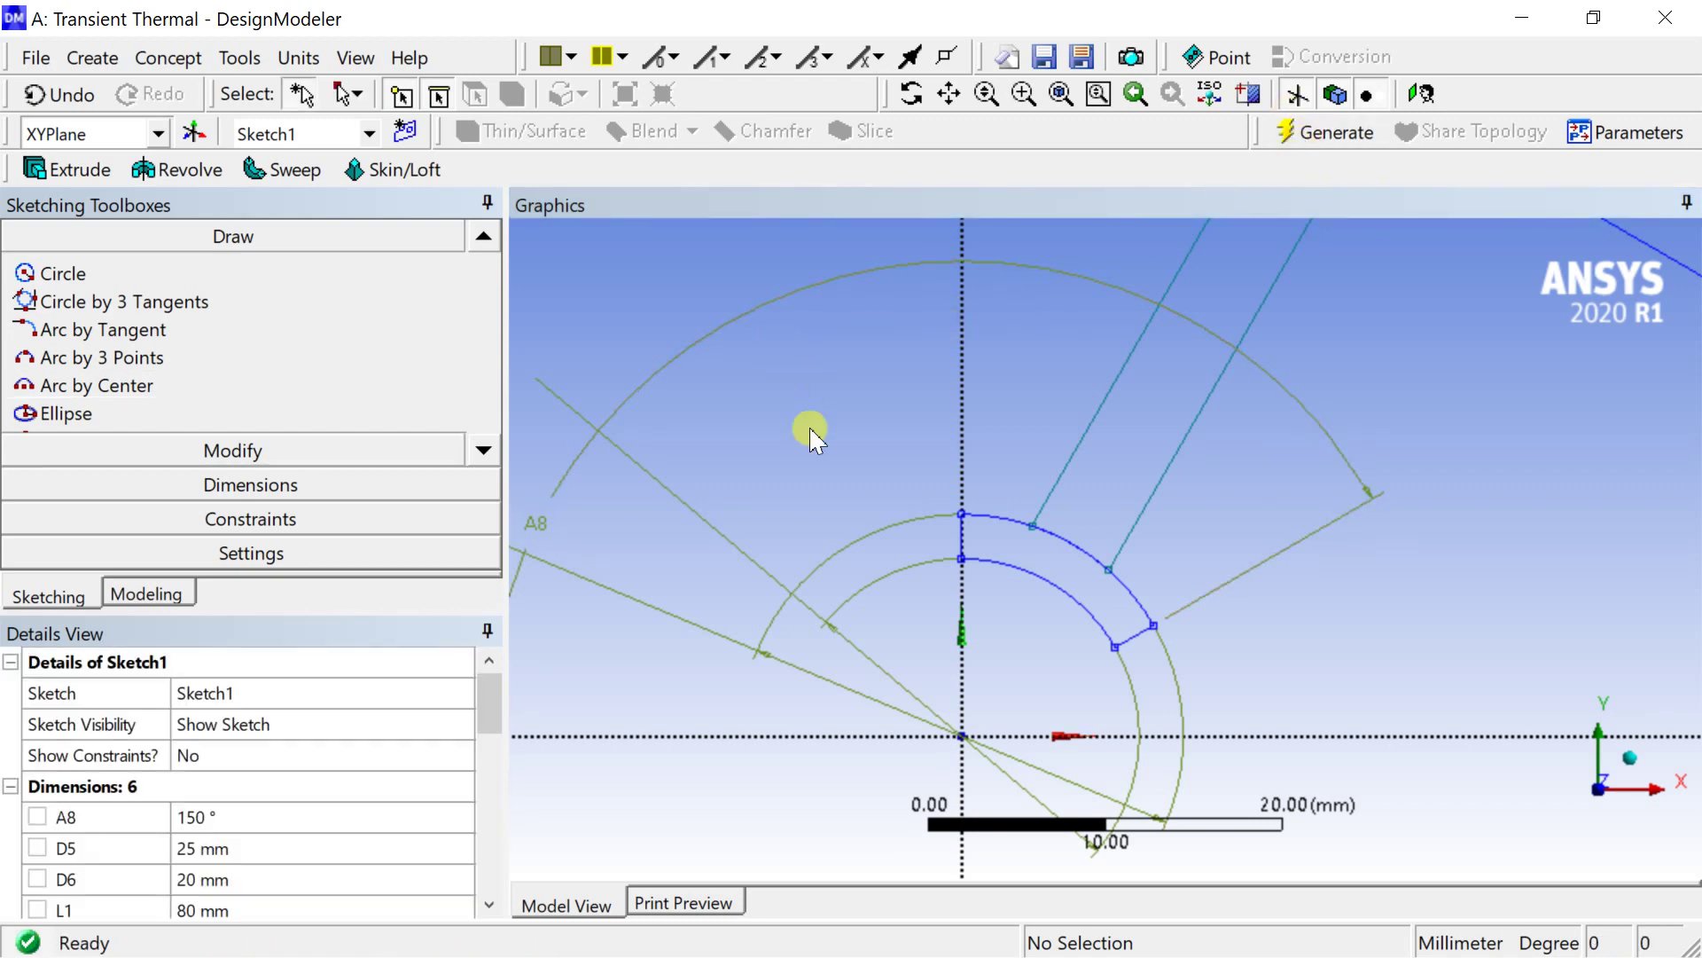
# Examine Sketch1 in the model view, checking the rib lines and their junctions with the arc and the hexagon edge
pyautogui.scroll(-2, 807, 472)
pyautogui.click(167, 597)
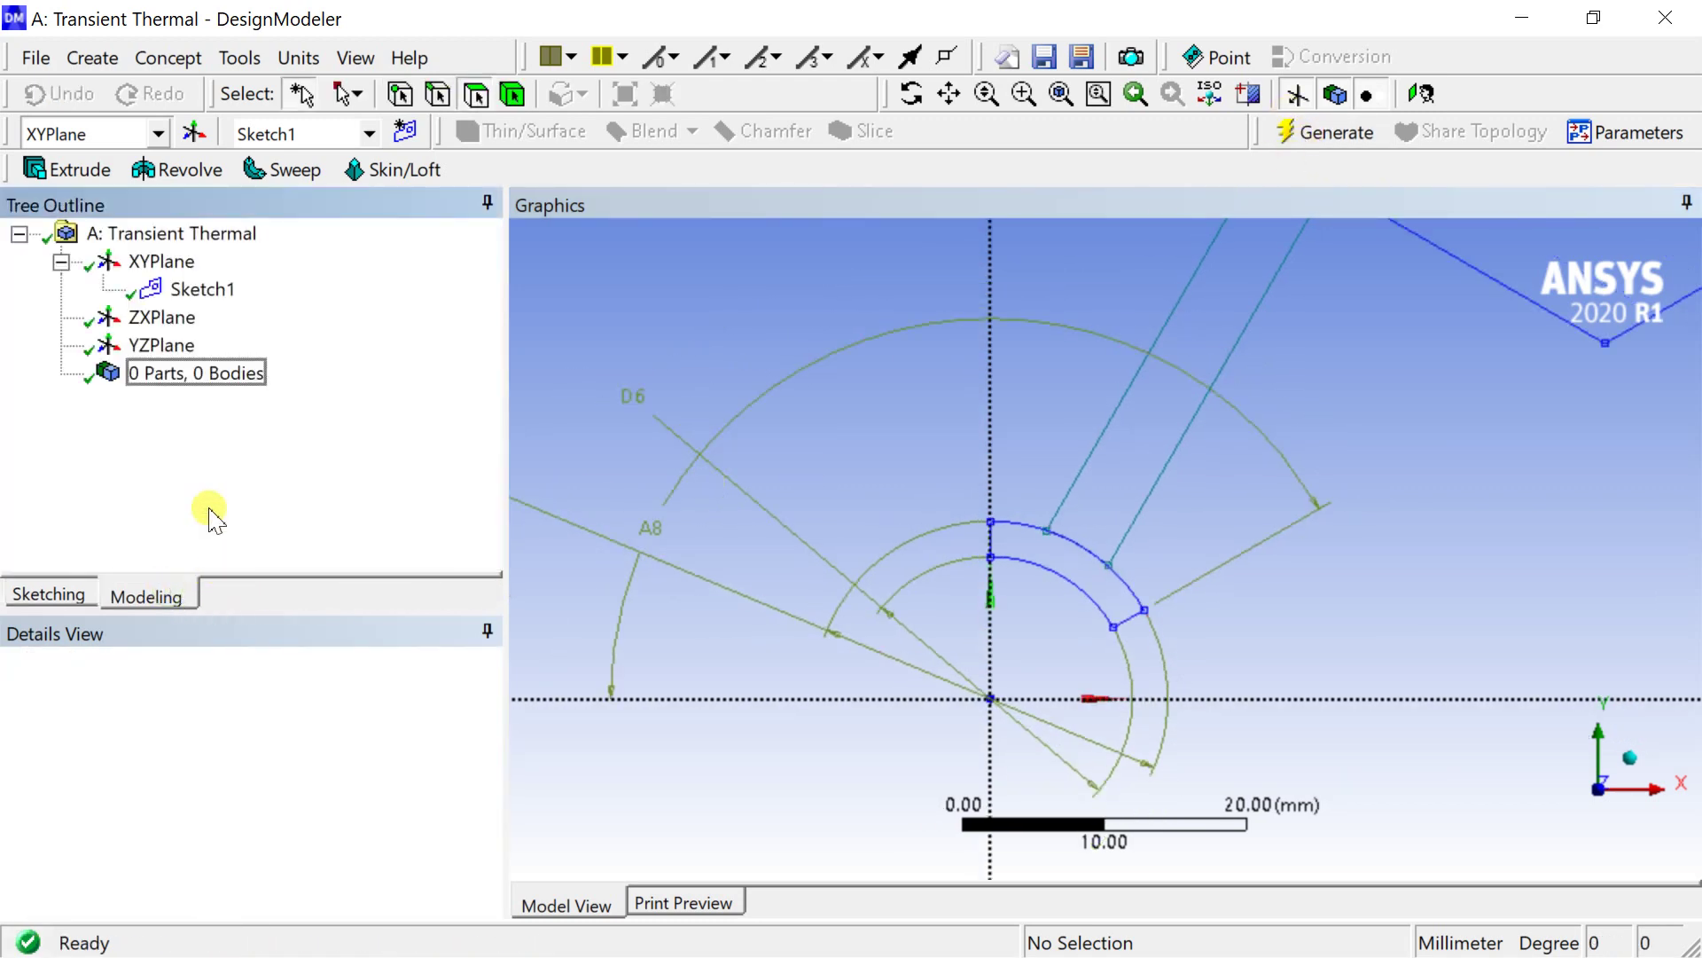
pyautogui.click(202, 289)
pyautogui.scroll(-3, 814, 497)
pyautogui.scroll(-2, 815, 498)
pyautogui.click(866, 450)
pyautogui.scroll(3, 1179, 461)
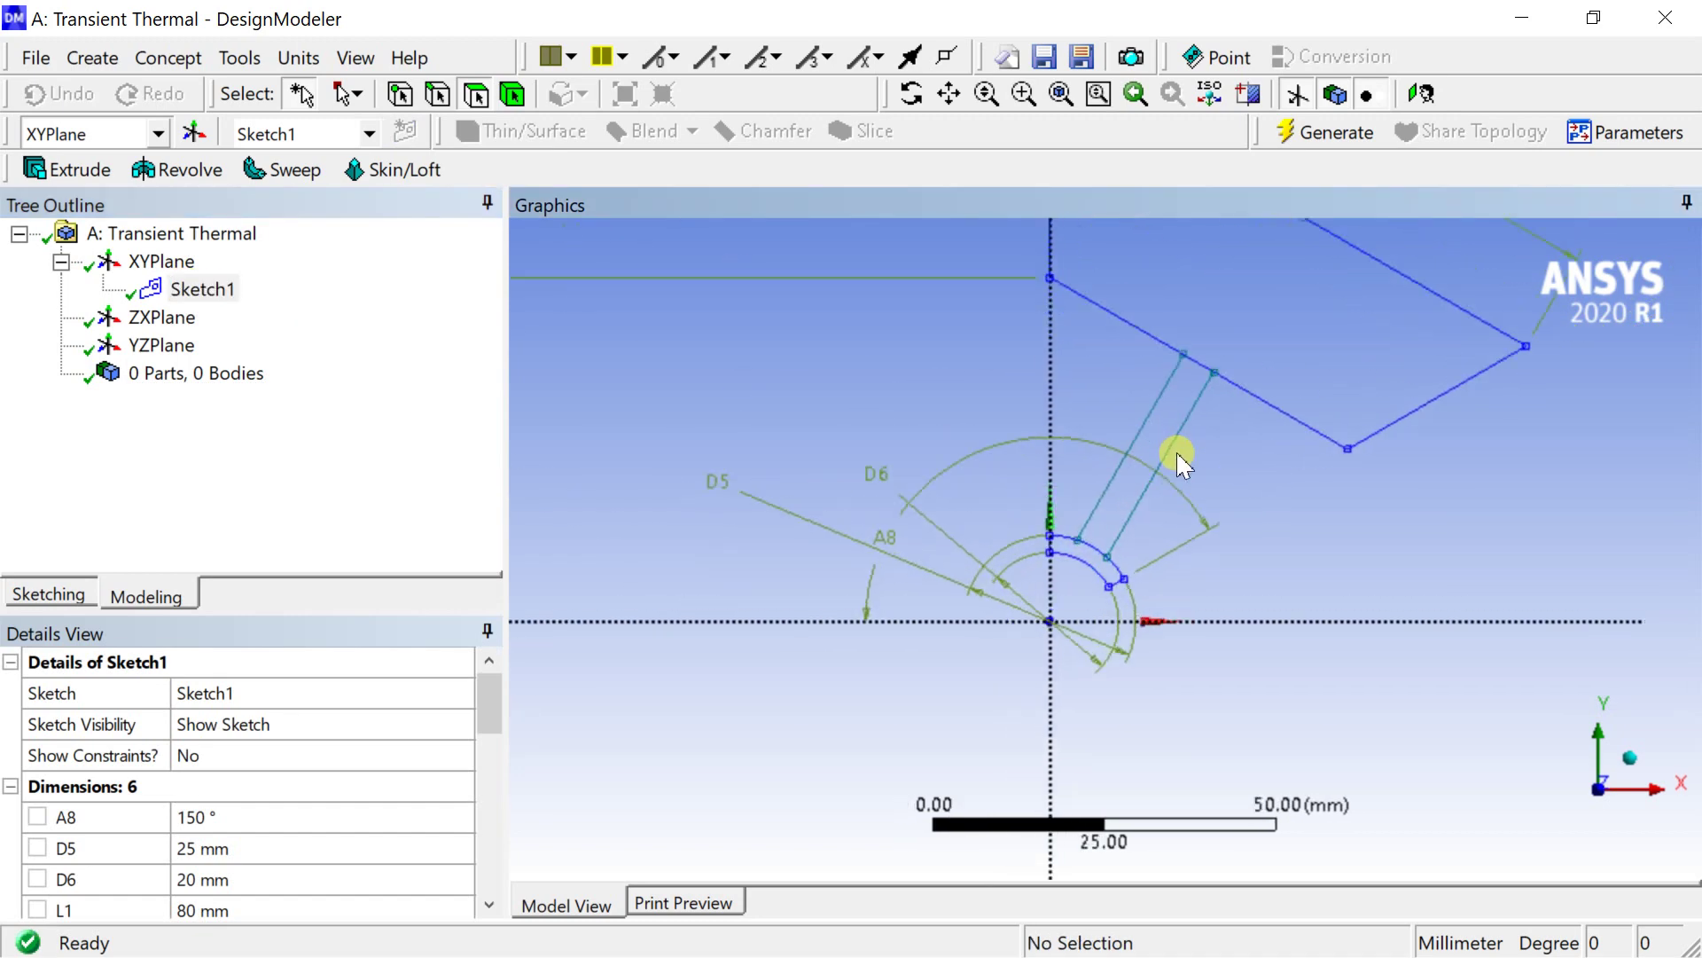
pyautogui.scroll(7, 1180, 461)
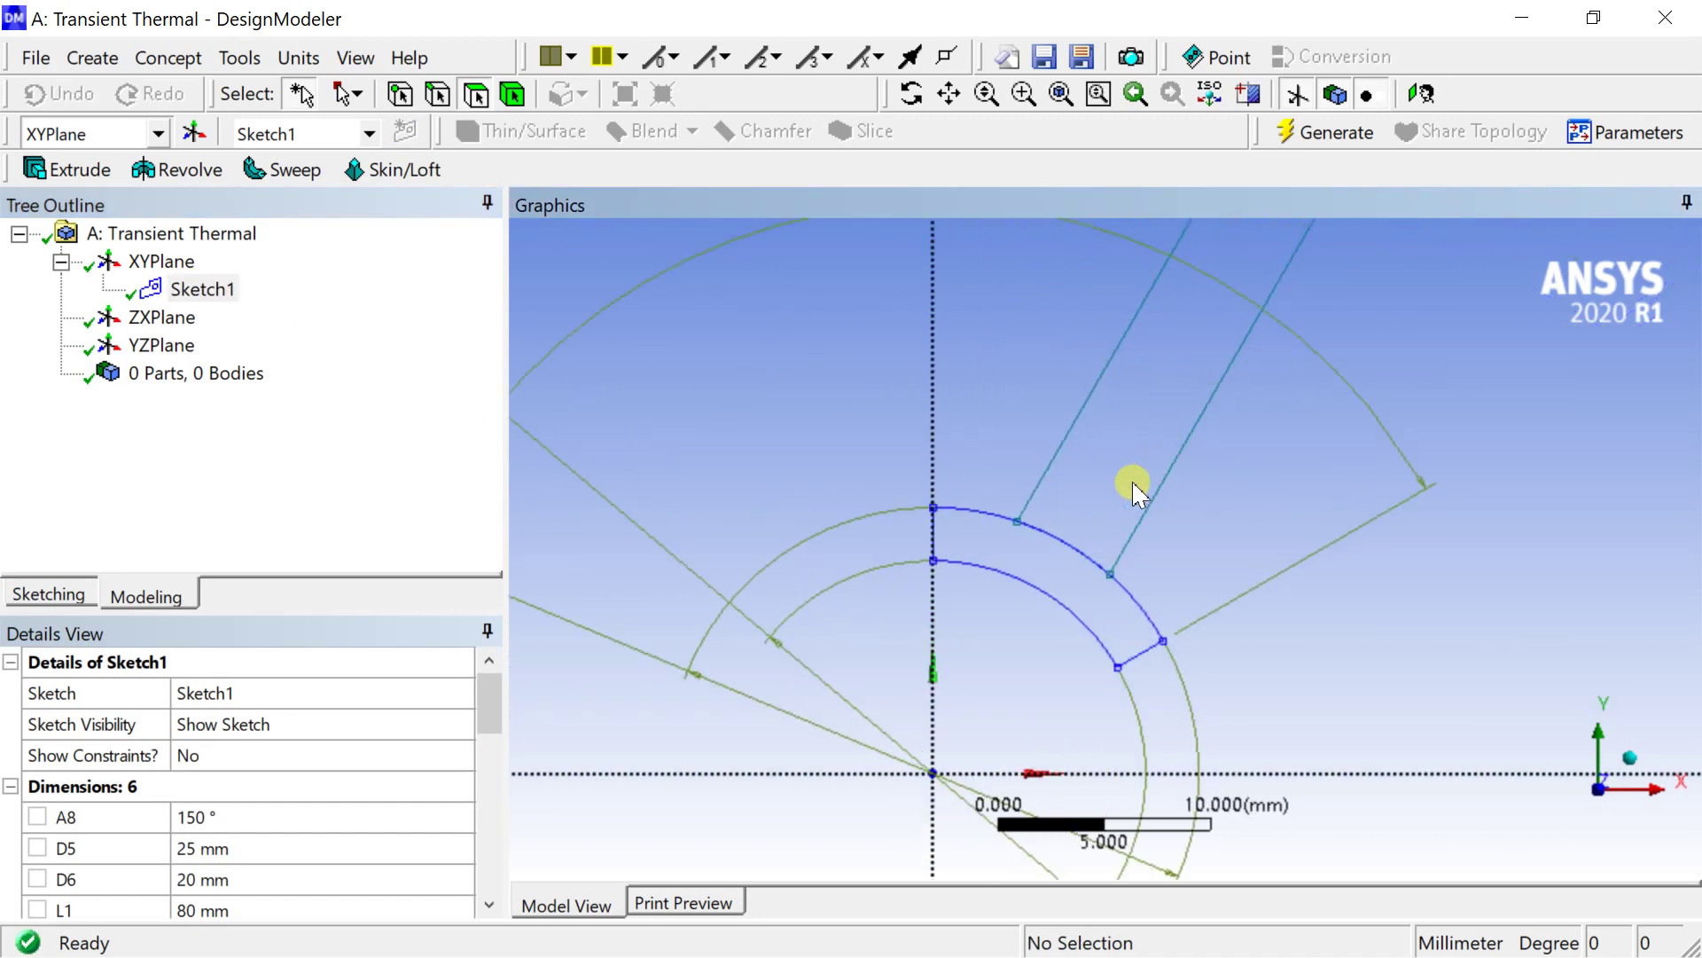
pyautogui.scroll(-2, 1101, 540)
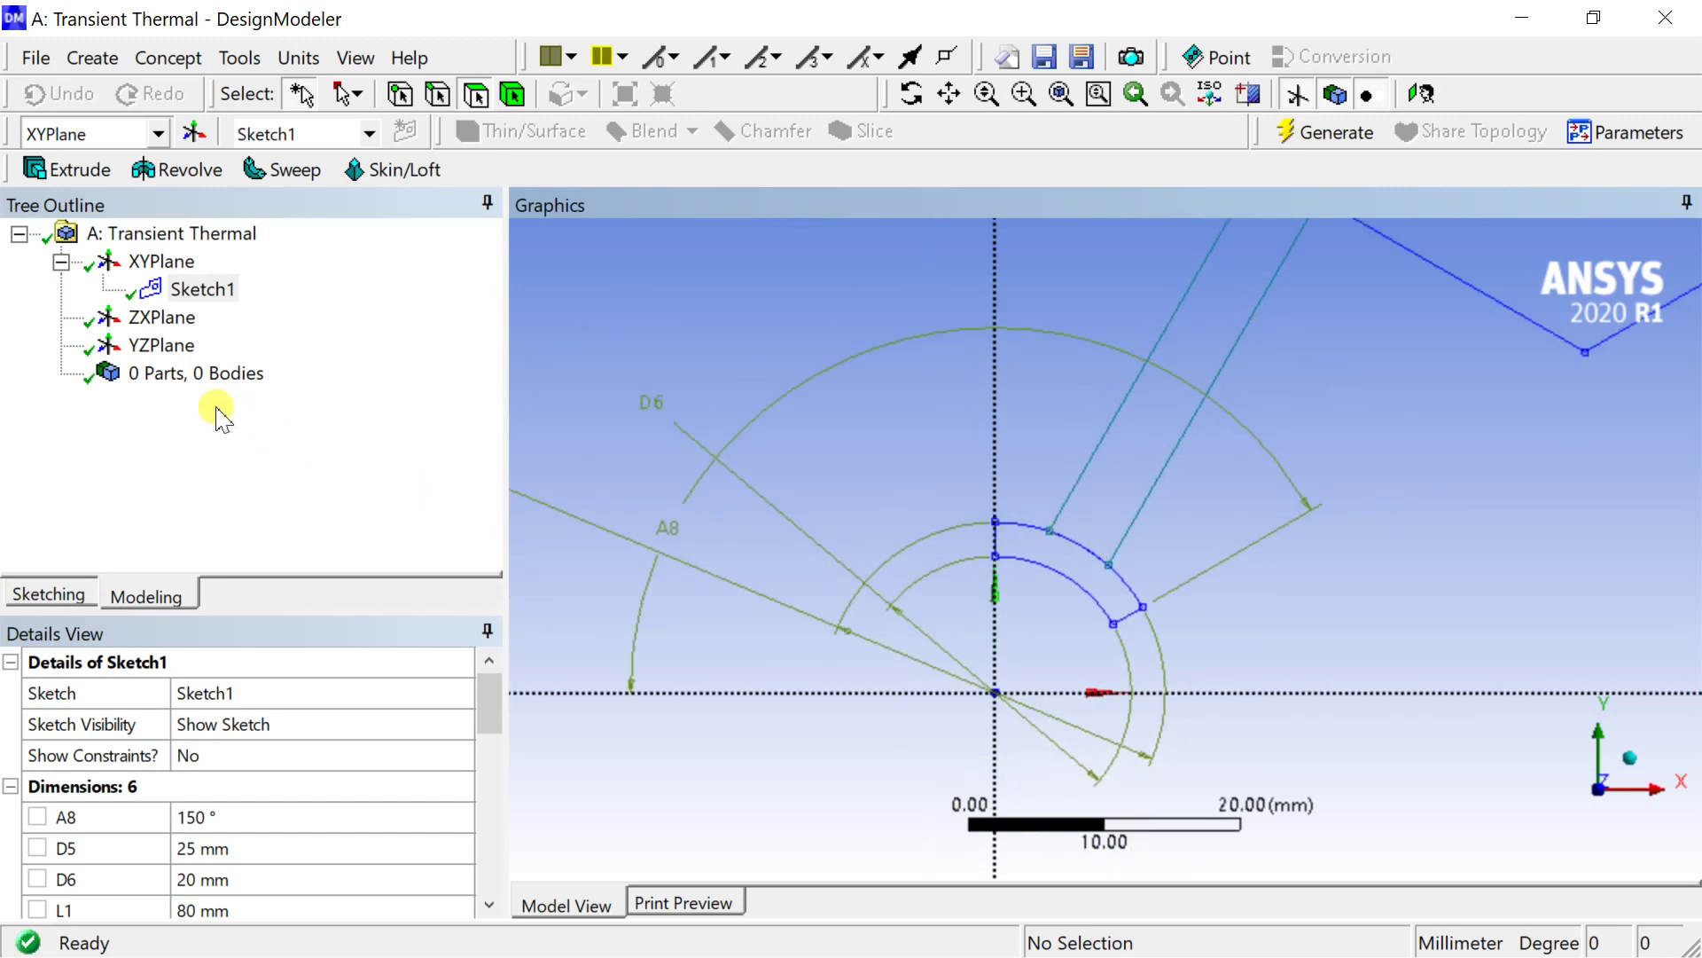
# Apply a parallel constraint between the two rib lines
pyautogui.click(20, 599)
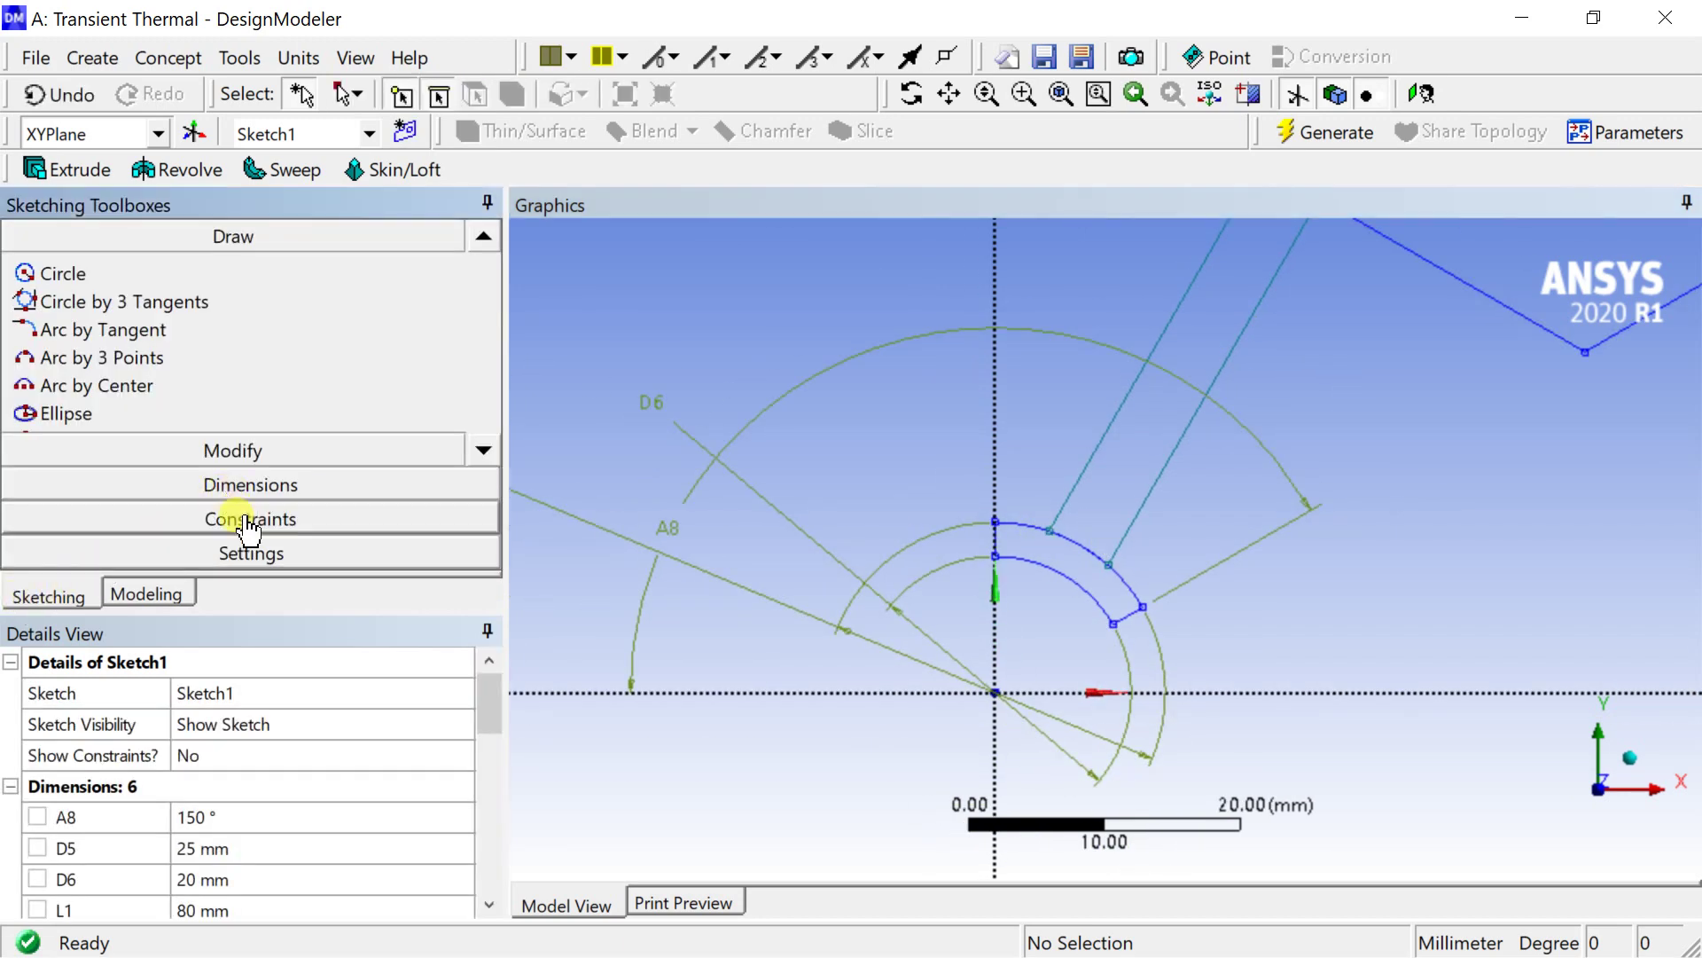
pyautogui.click(229, 520)
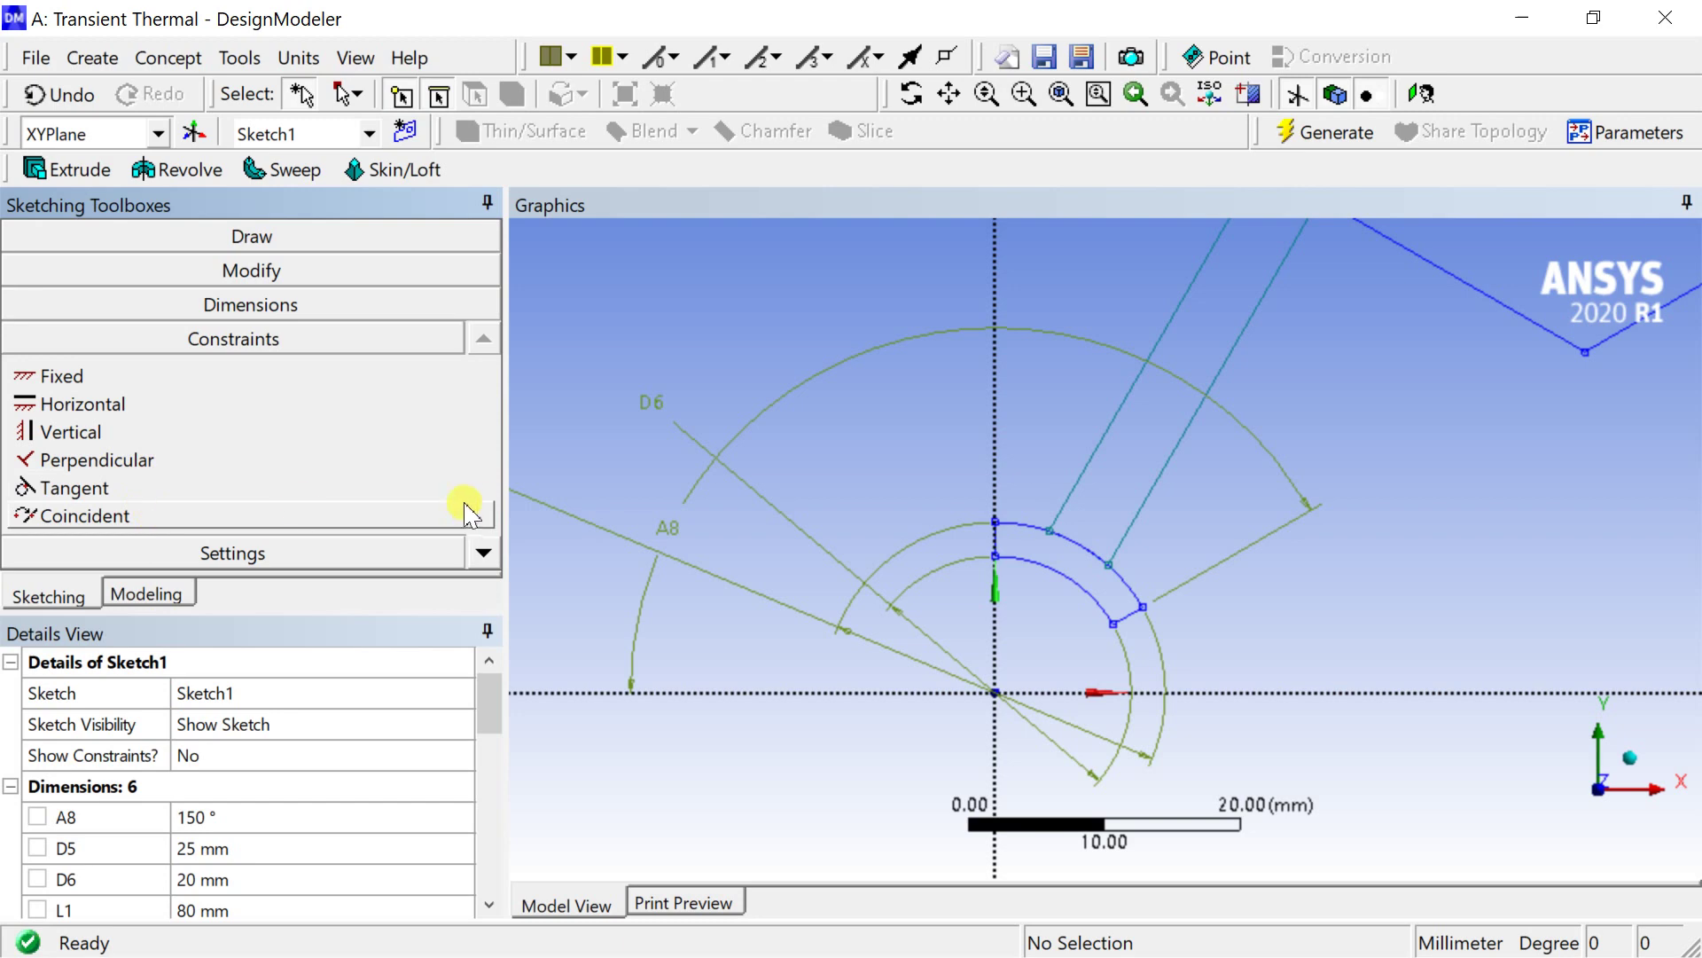
pyautogui.click(484, 554)
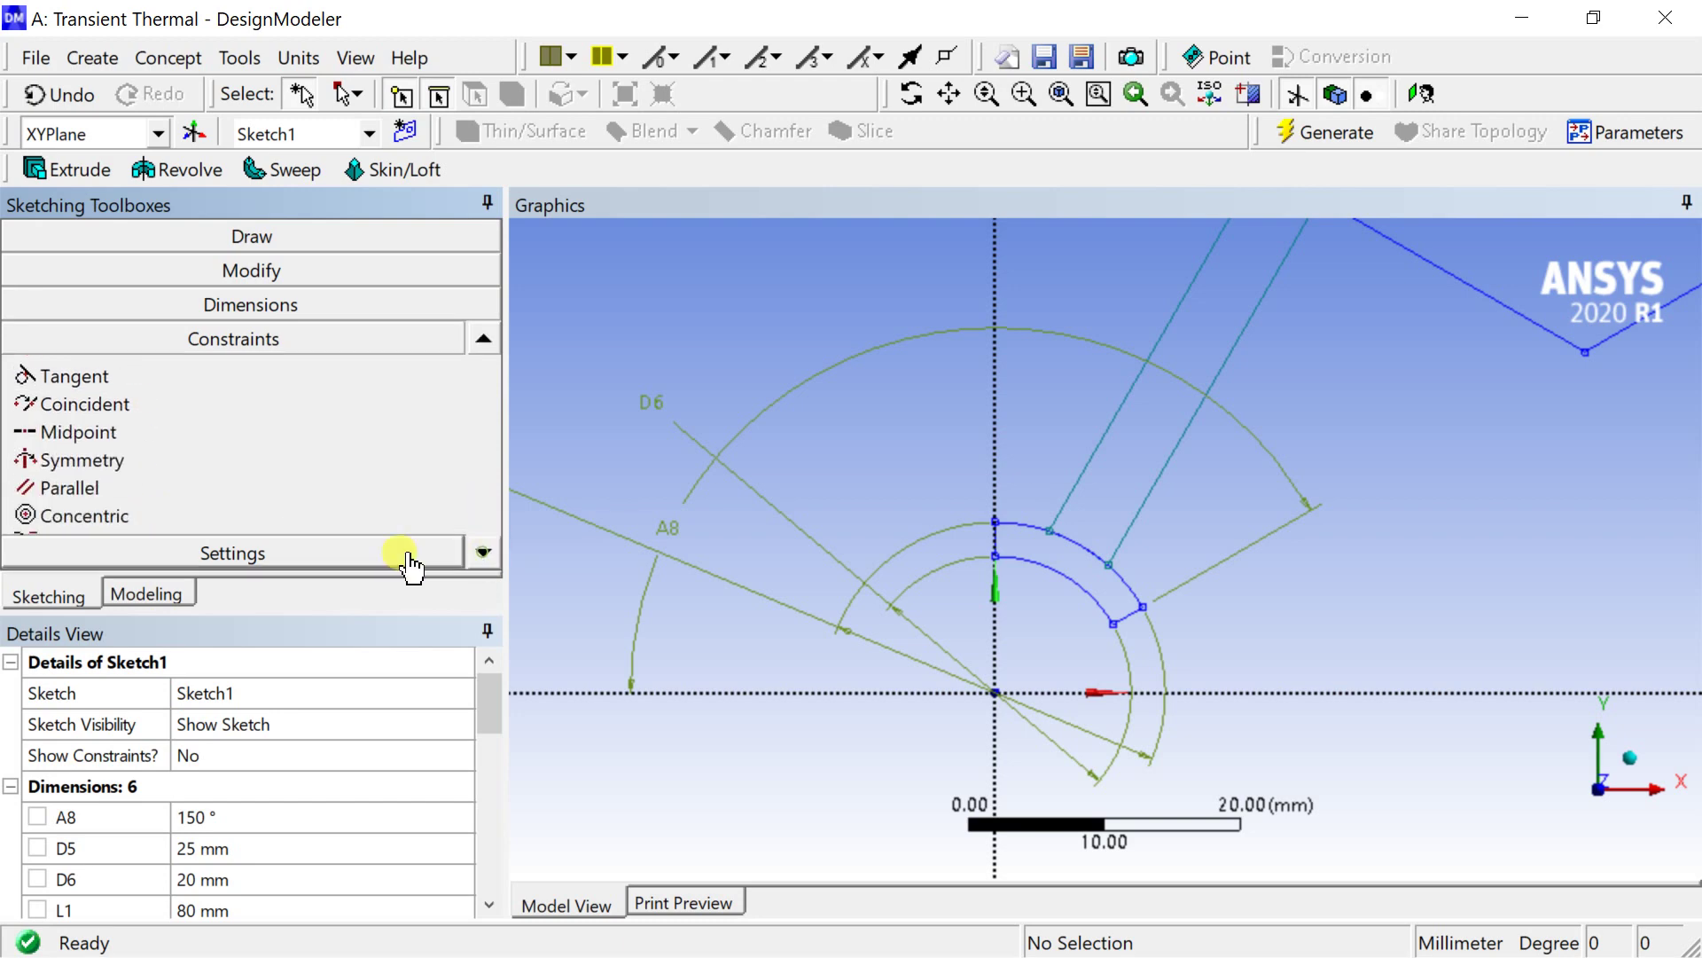
pyautogui.click(153, 491)
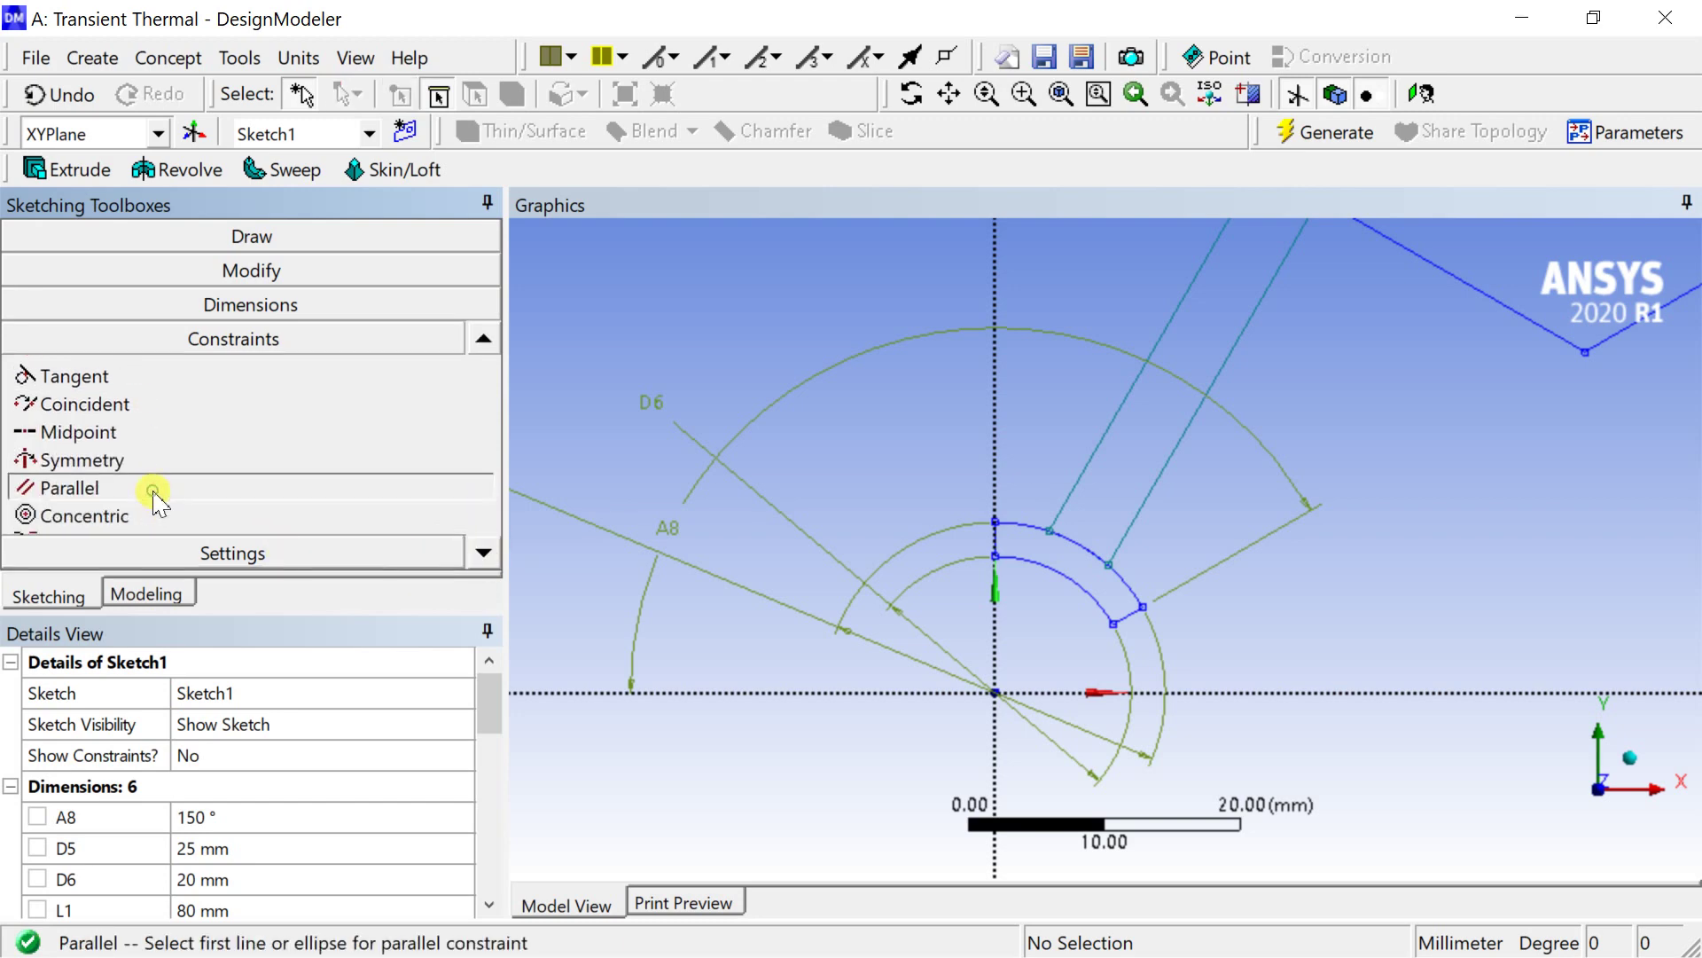
pyautogui.click(1119, 401)
pyautogui.click(1155, 487)
pyautogui.scroll(-3, 1103, 514)
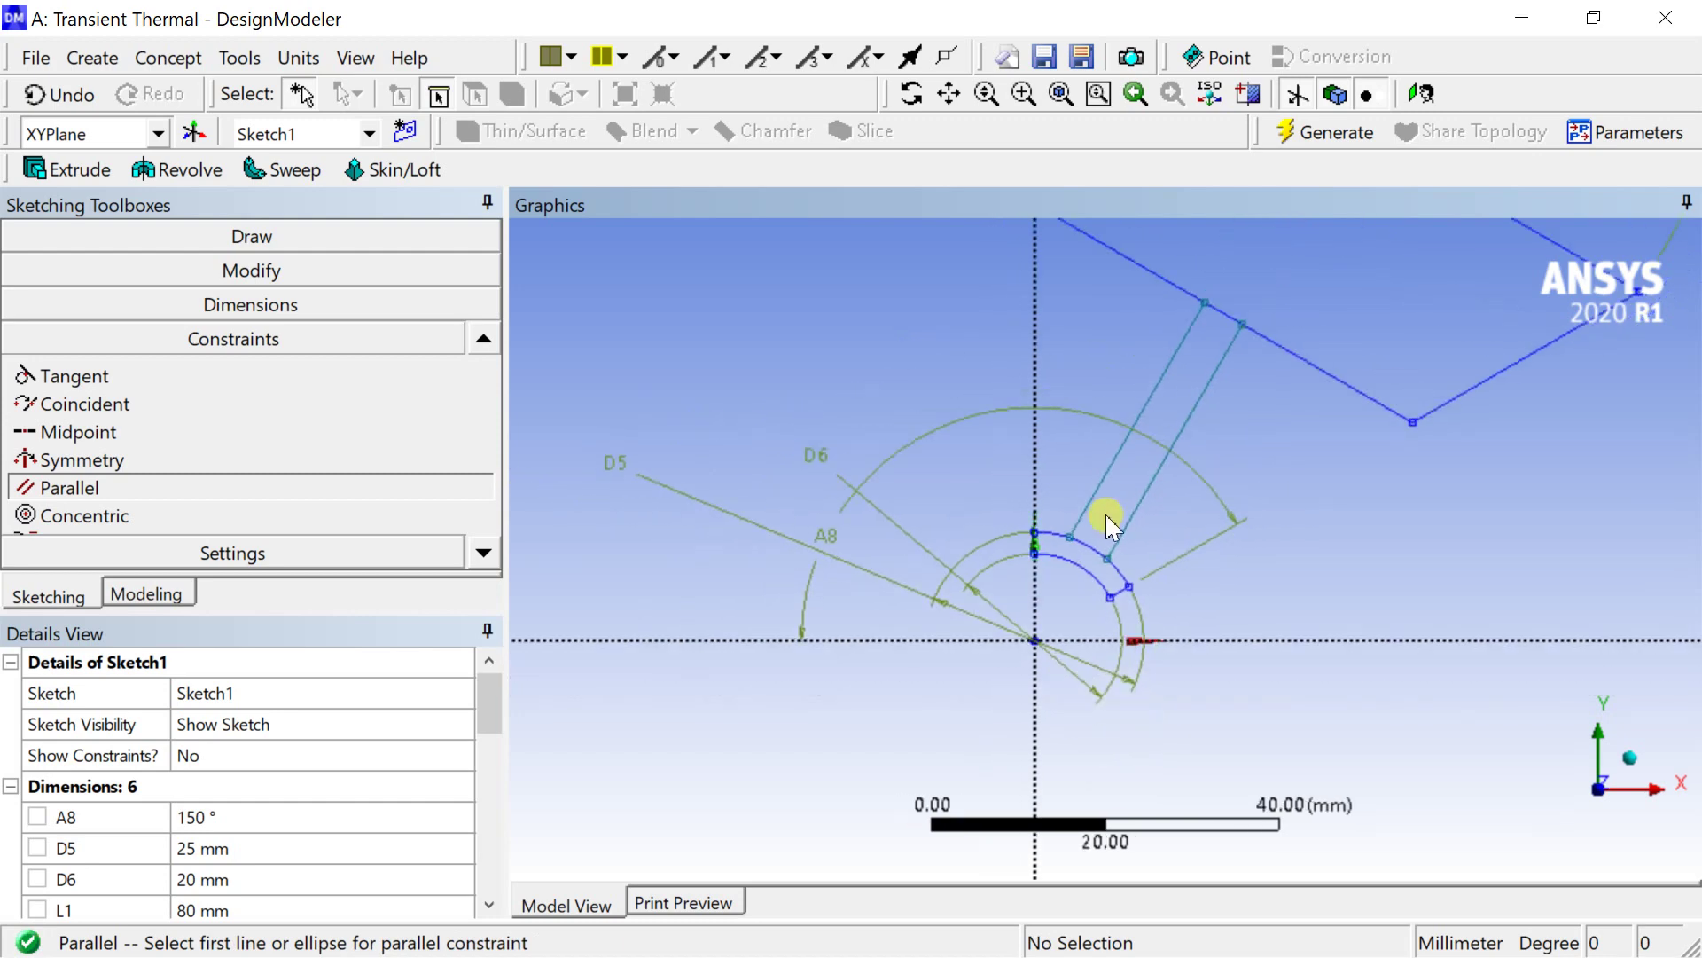
pyautogui.scroll(-3, 1026, 448)
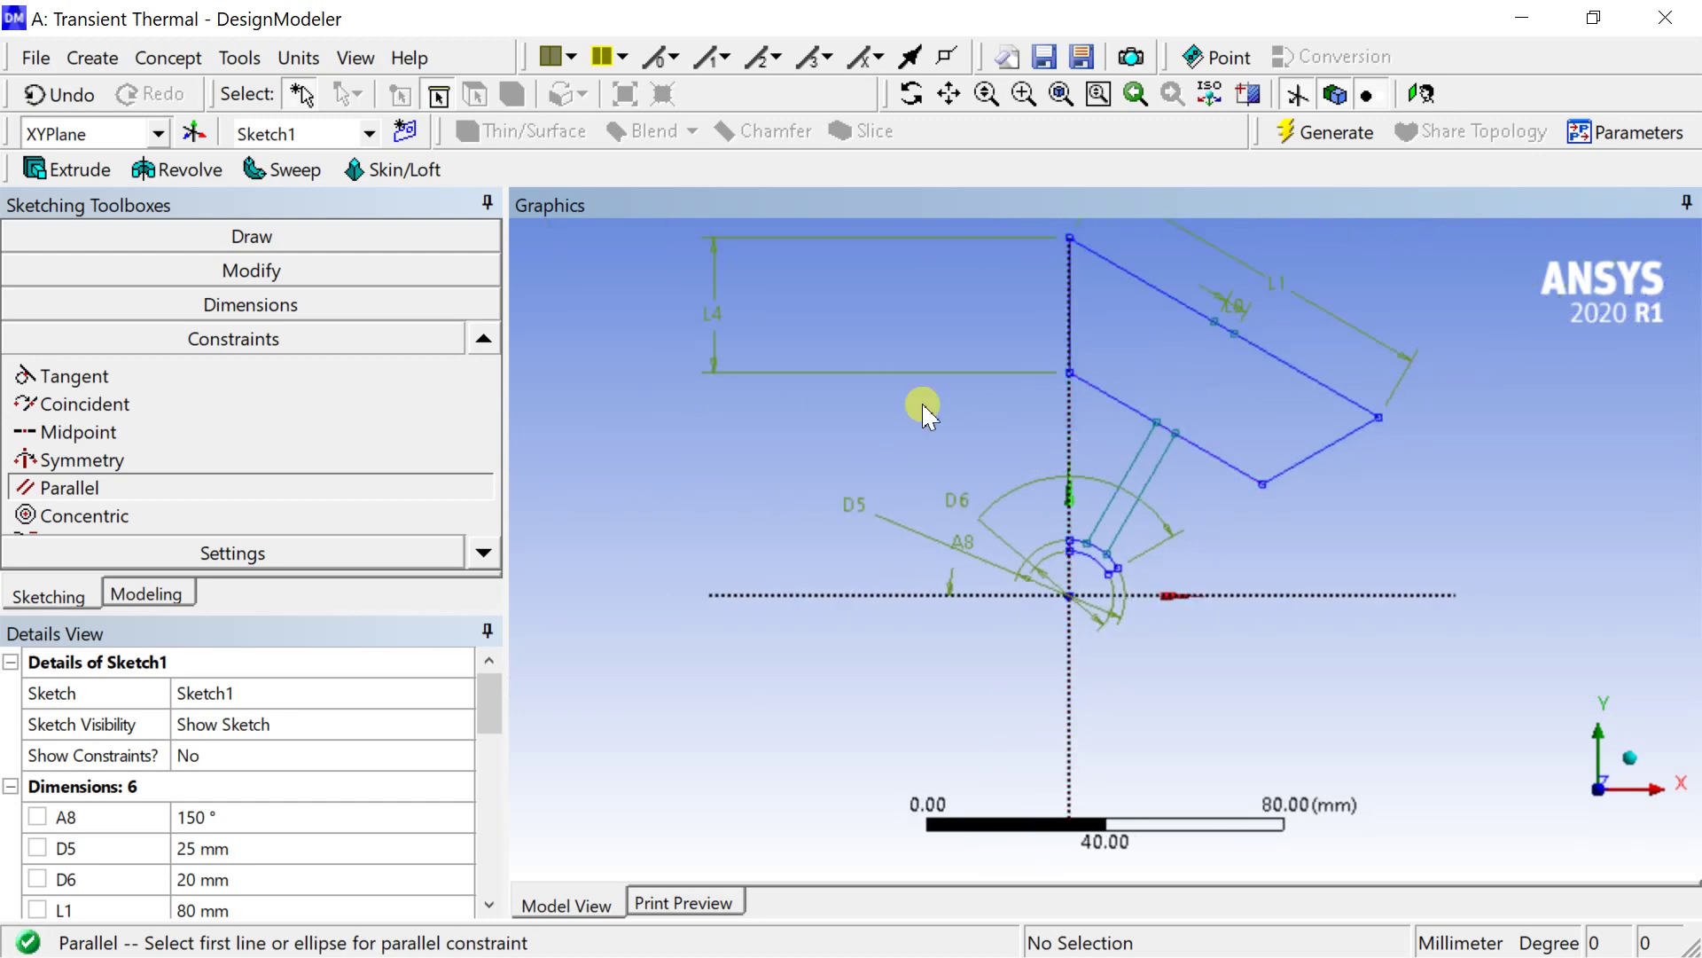
# Extrude Sketch1 to a depth of 30 mm with the Add Frozen operation, and generate it
pyautogui.click(66, 169)
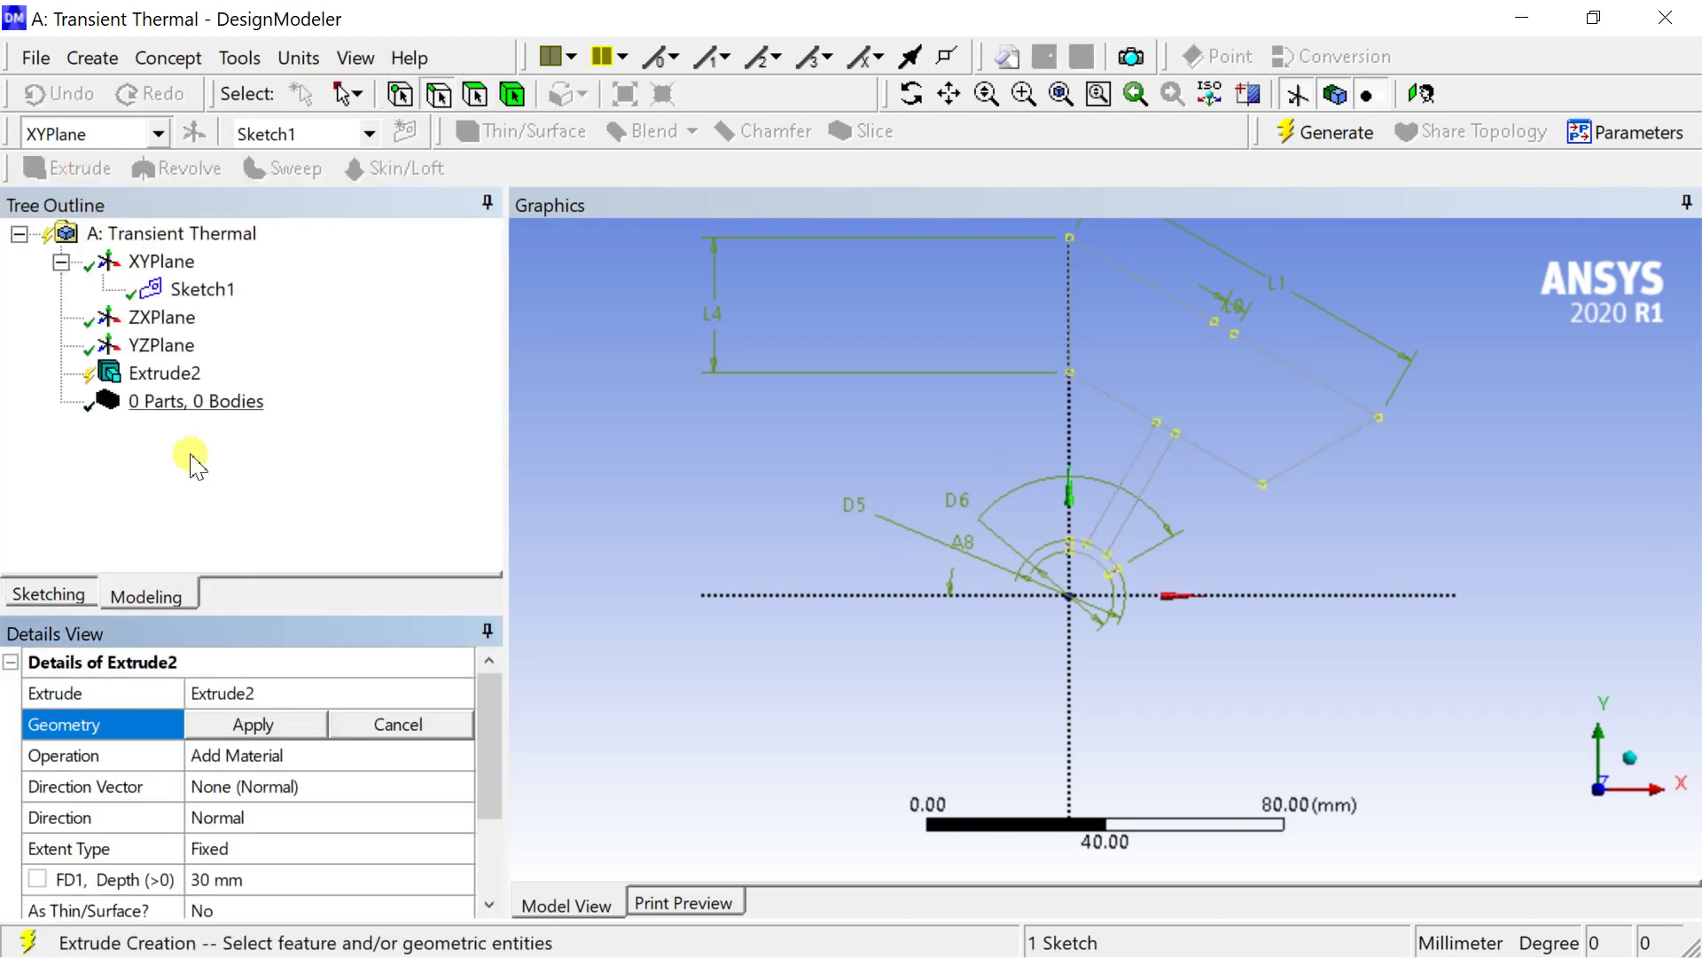
pyautogui.click(247, 725)
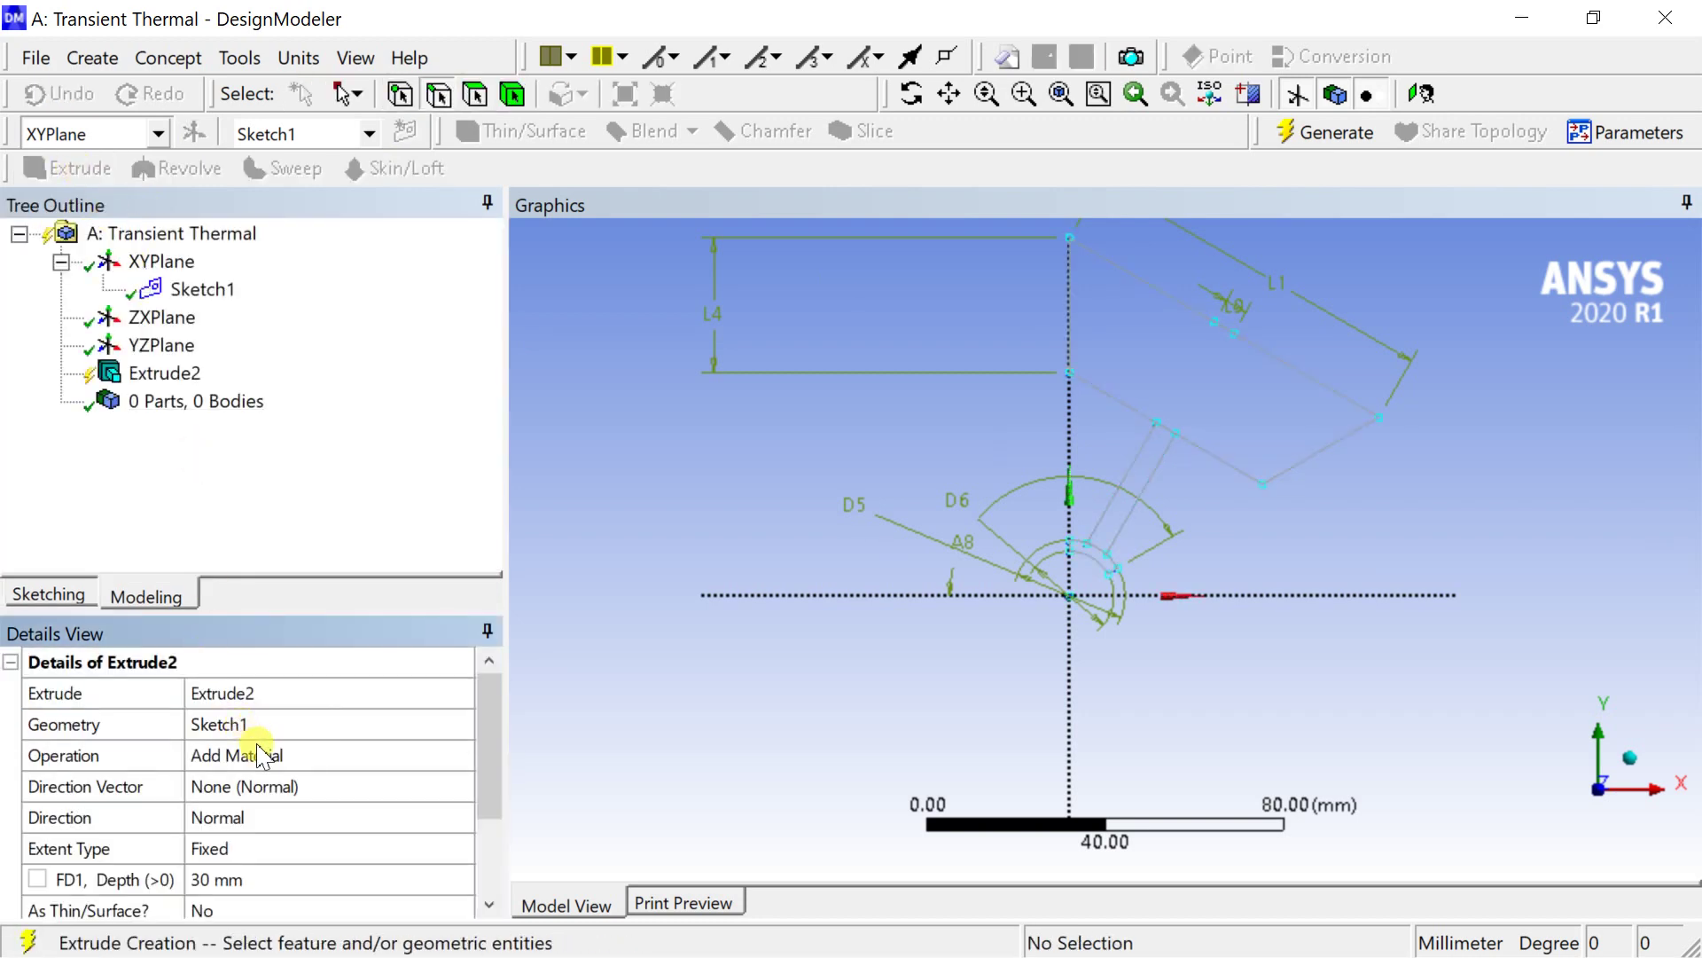
pyautogui.click(288, 758)
pyautogui.click(461, 754)
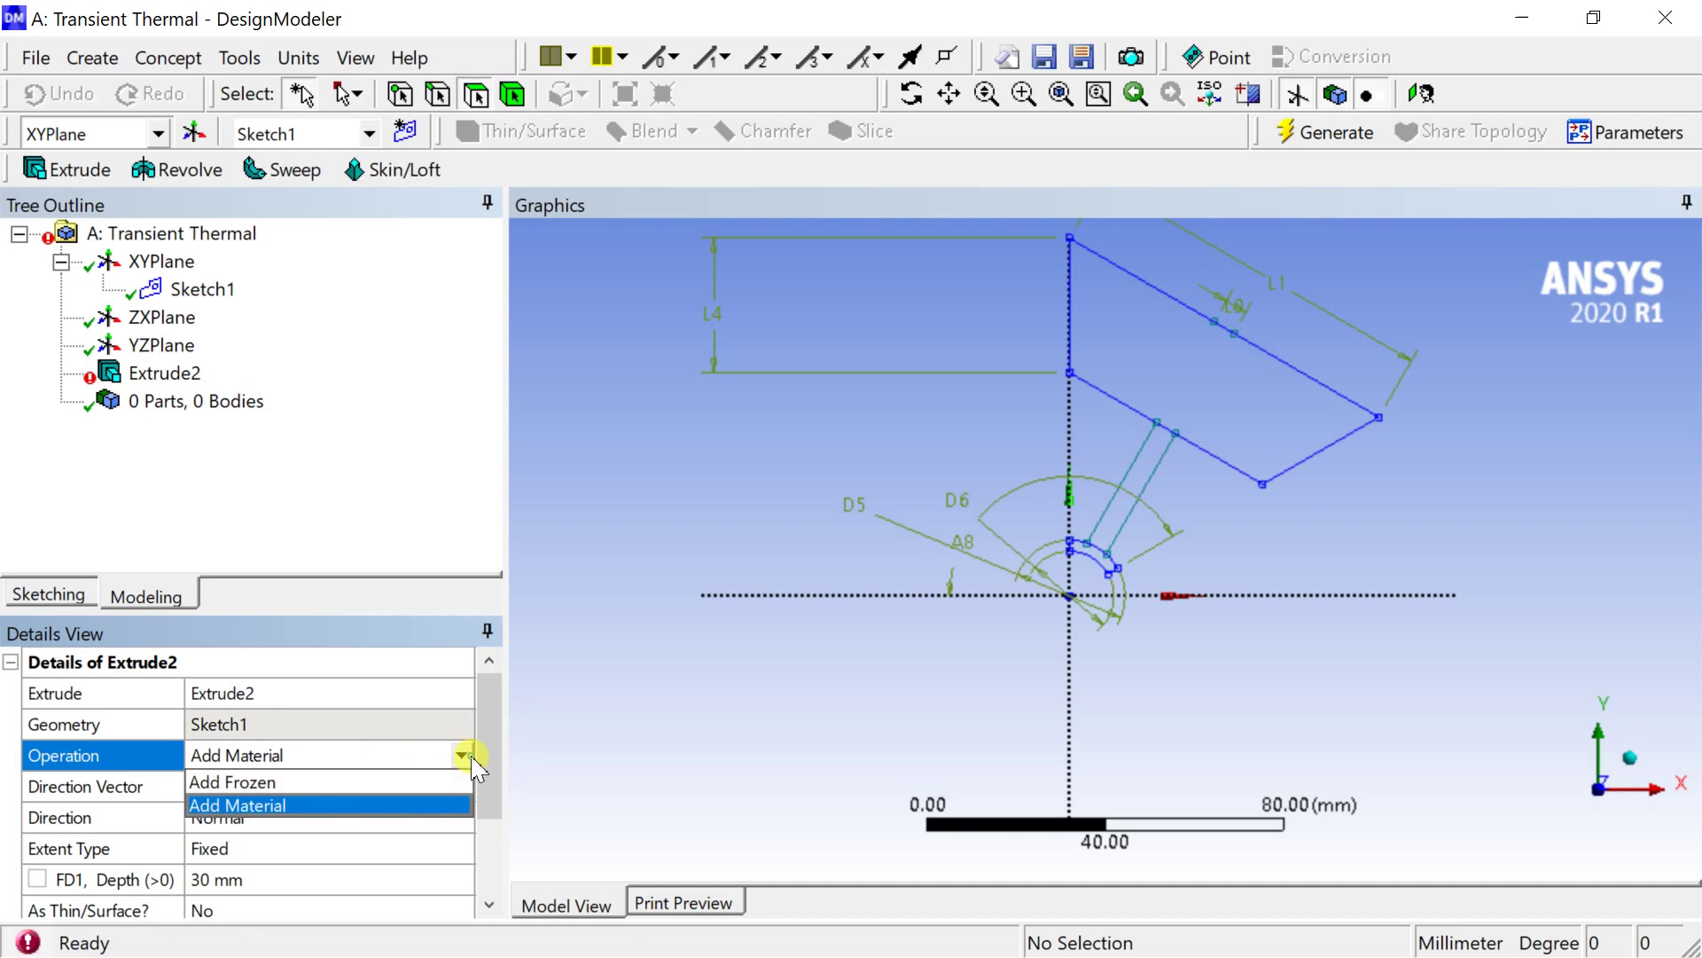
pyautogui.click(387, 781)
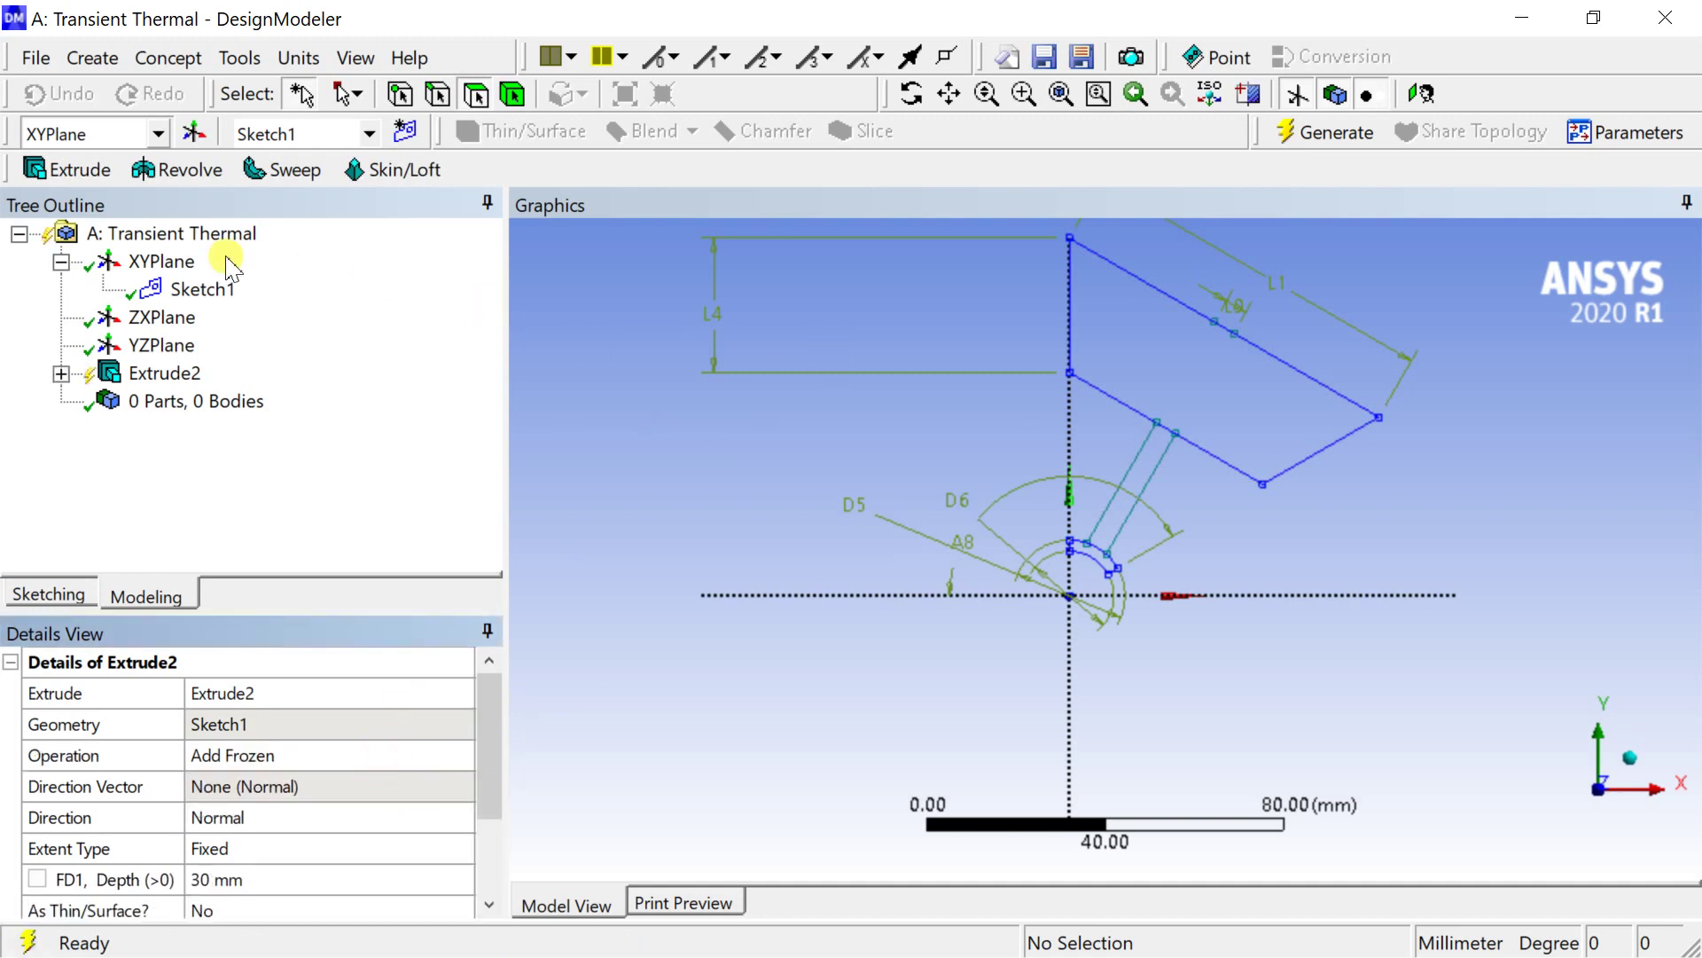
pyautogui.click(1313, 130)
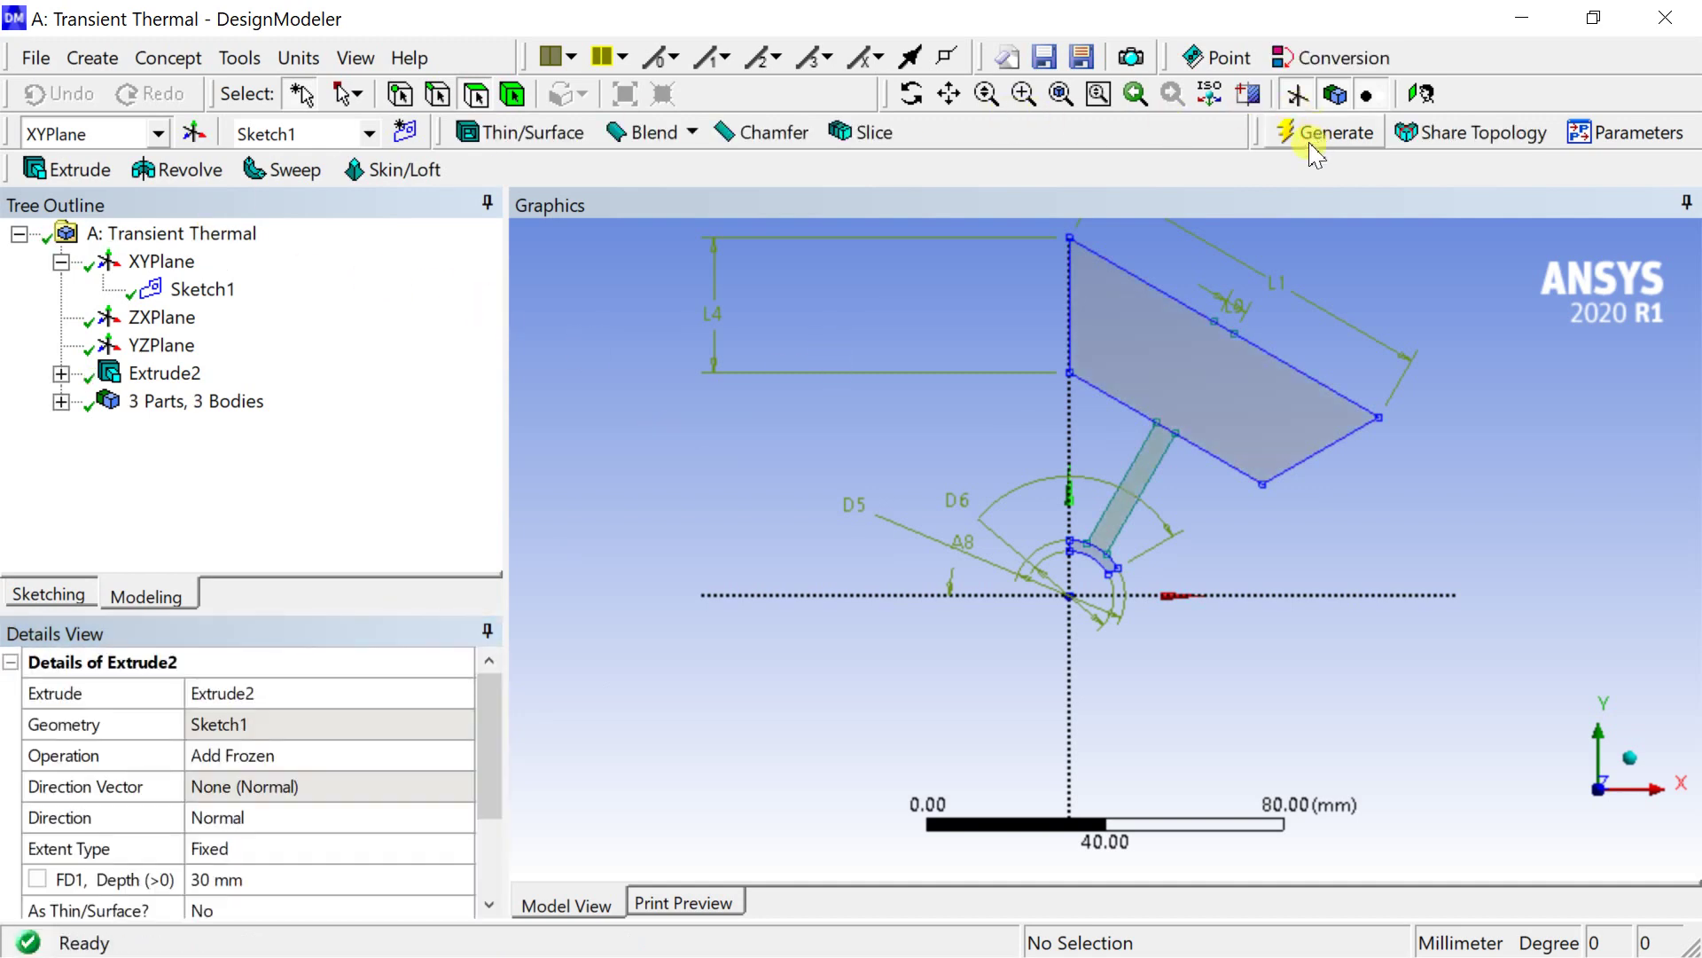
# Examine the generated bodies by highlighting each solid in the model tree in turn
pyautogui.scroll(3, 1240, 457)
pyautogui.scroll(3, 1239, 457)
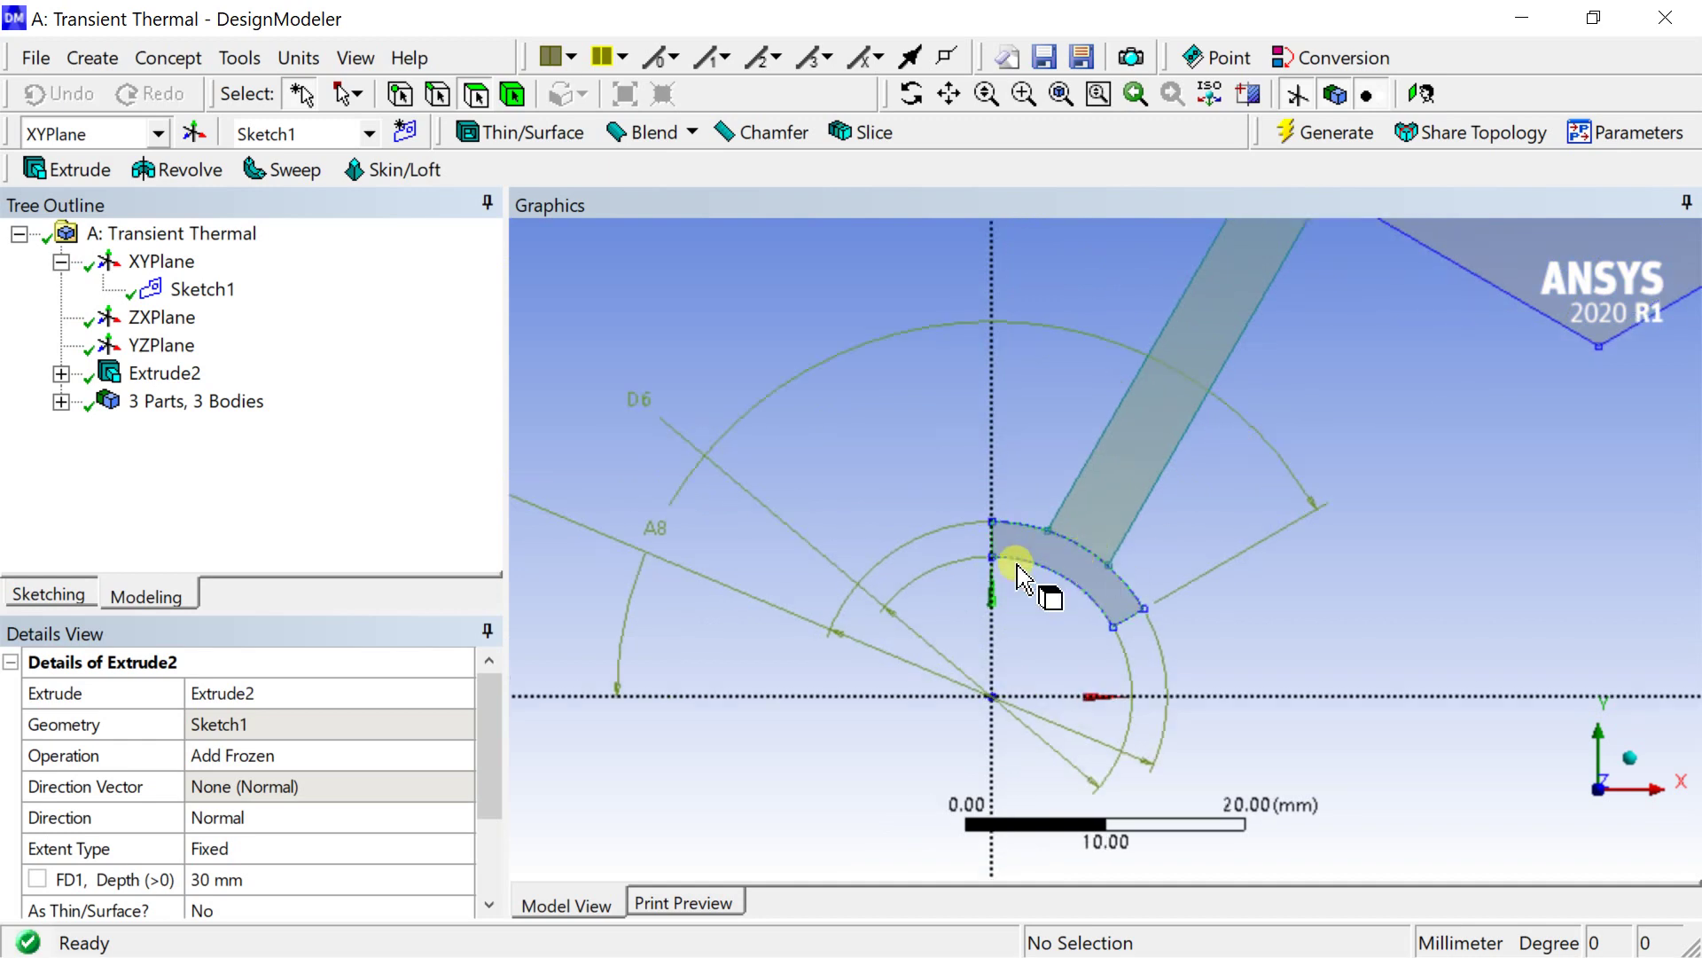
pyautogui.click(60, 401)
pyautogui.click(178, 430)
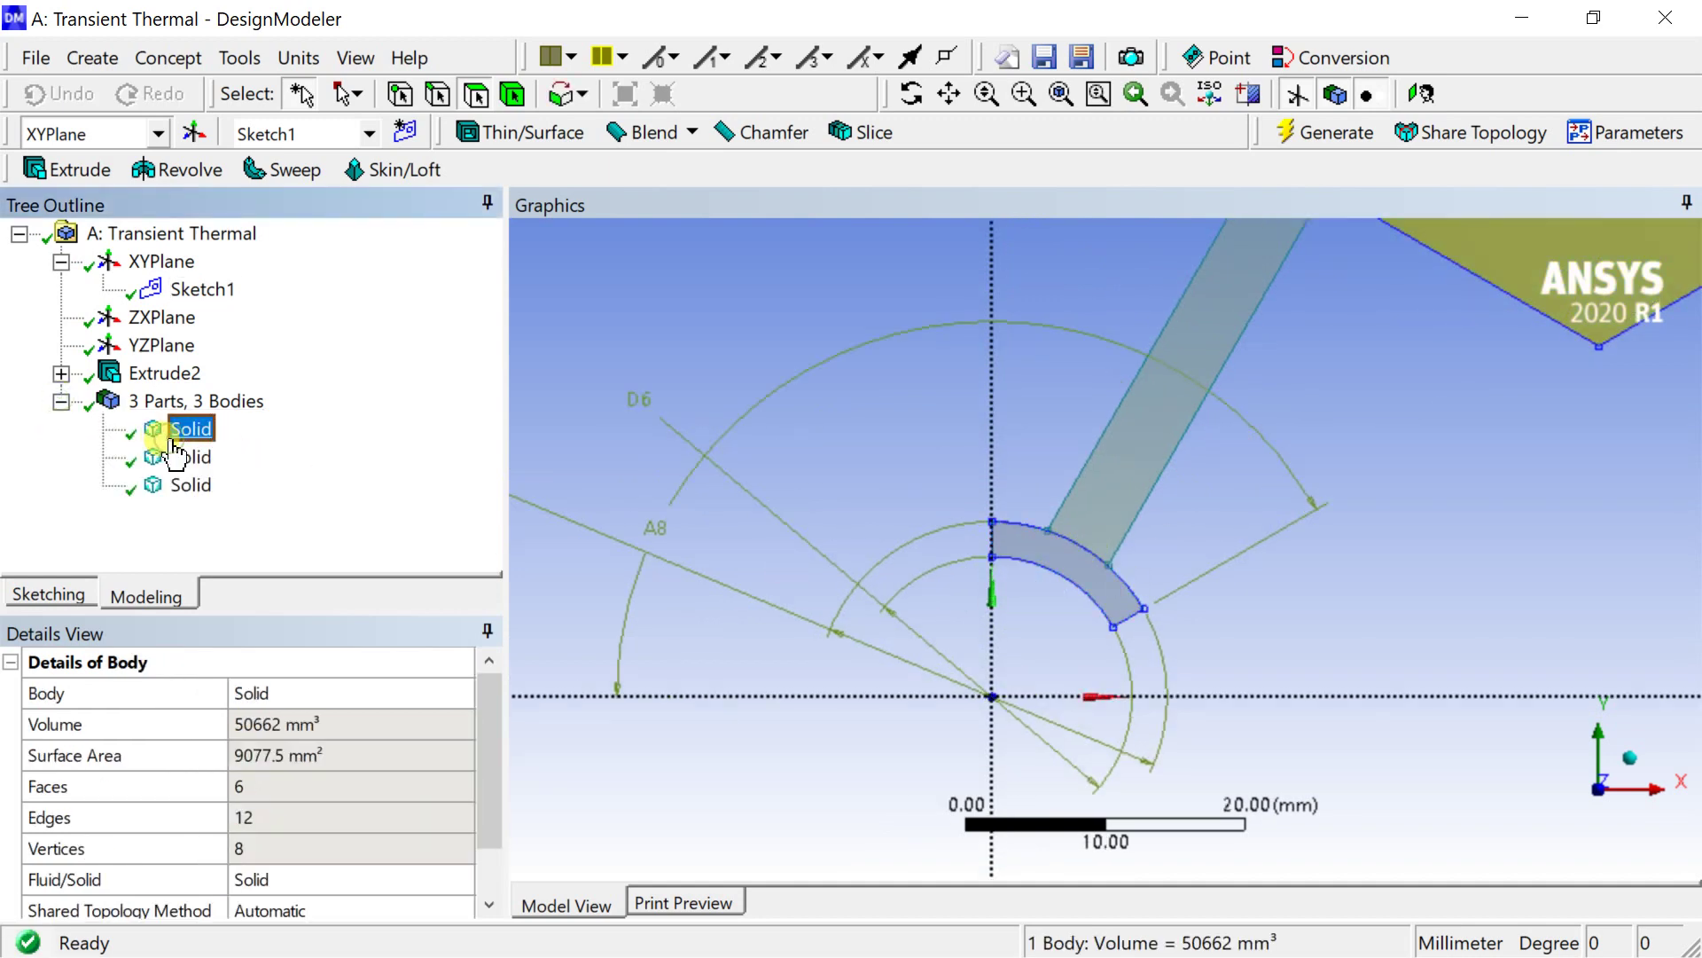
pyautogui.scroll(-4, 991, 403)
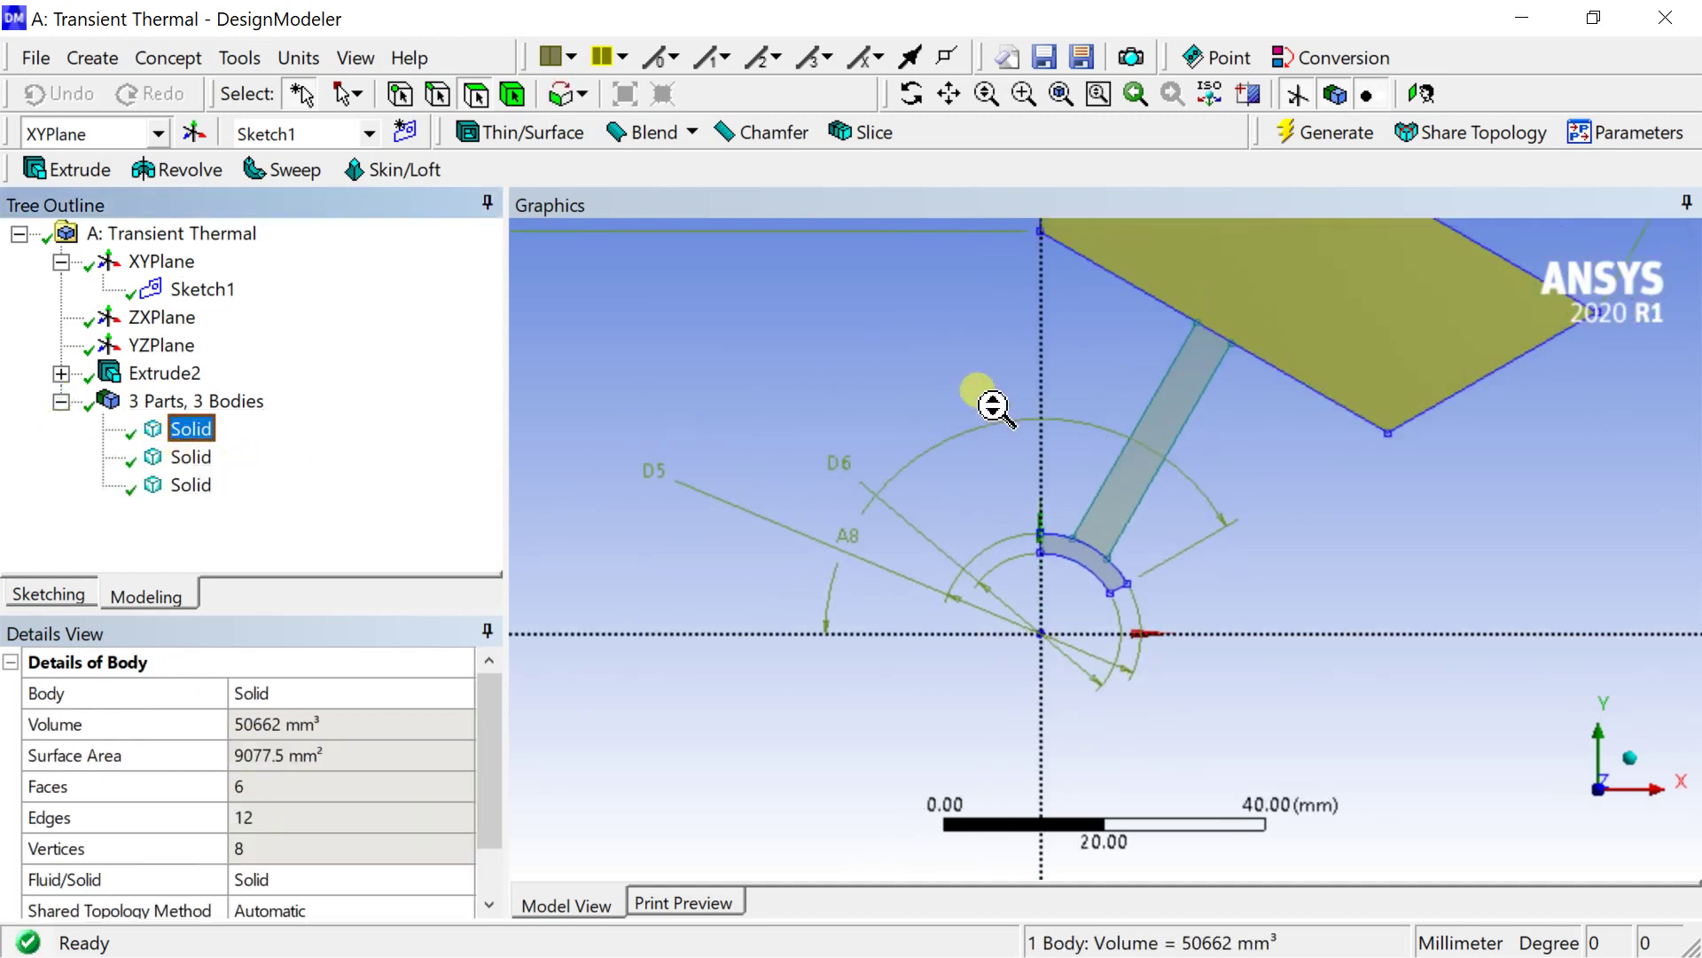
pyautogui.click(186, 459)
pyautogui.click(178, 486)
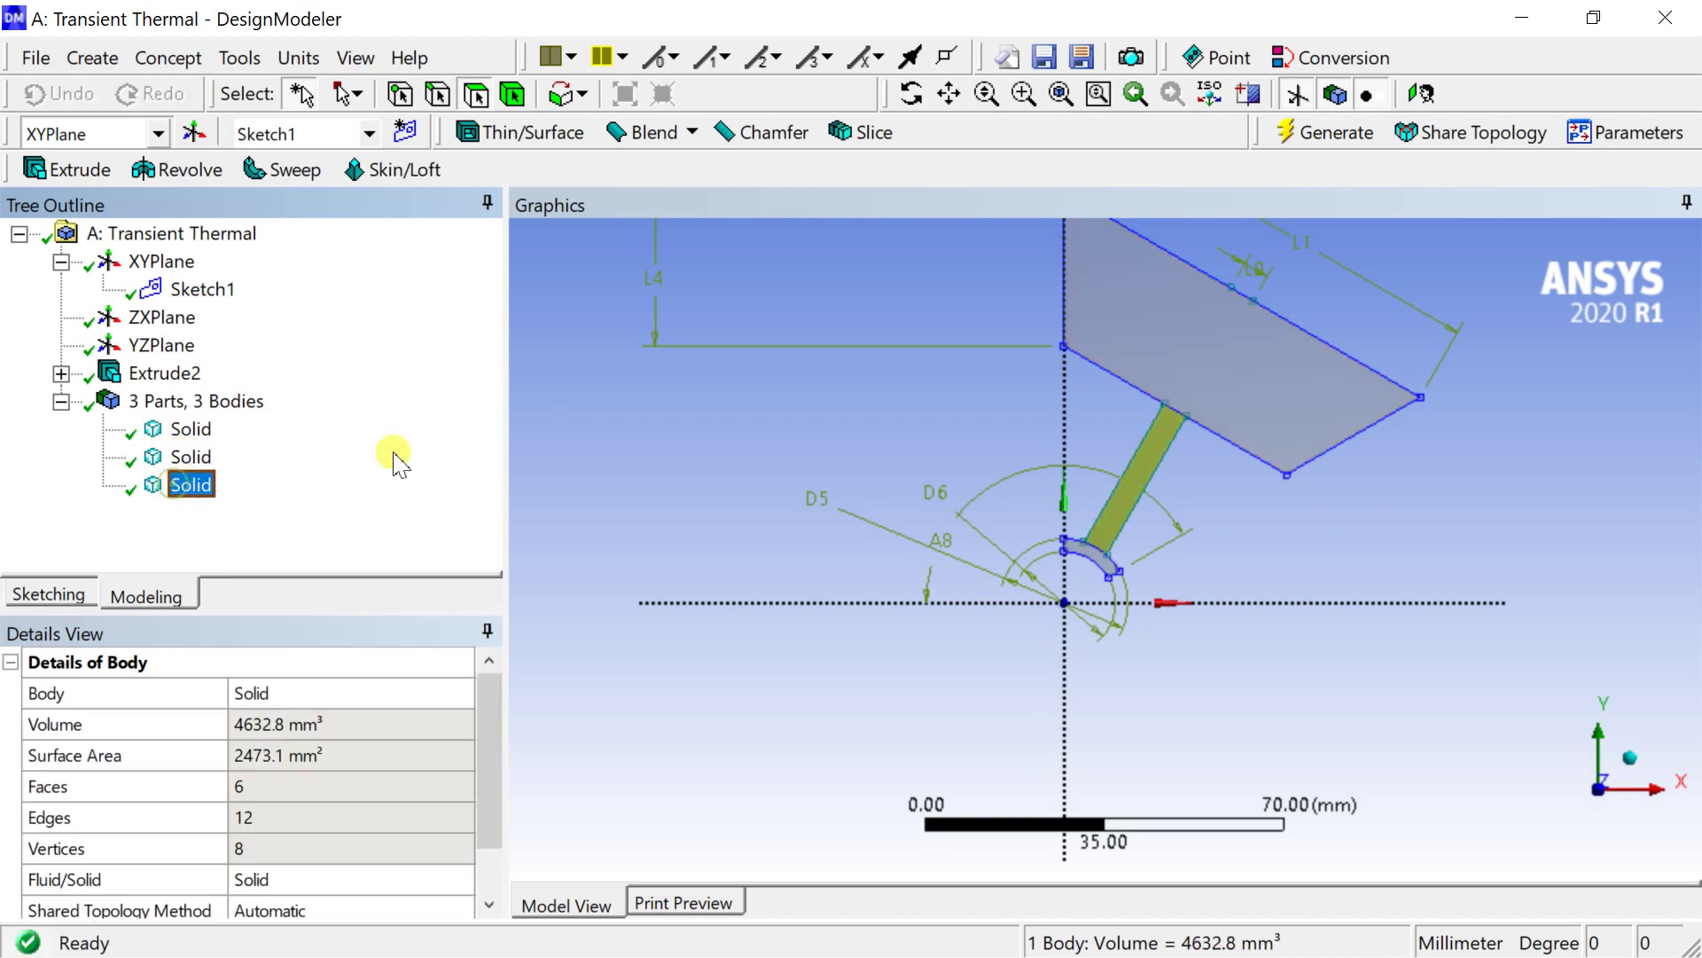
pyautogui.click(853, 439)
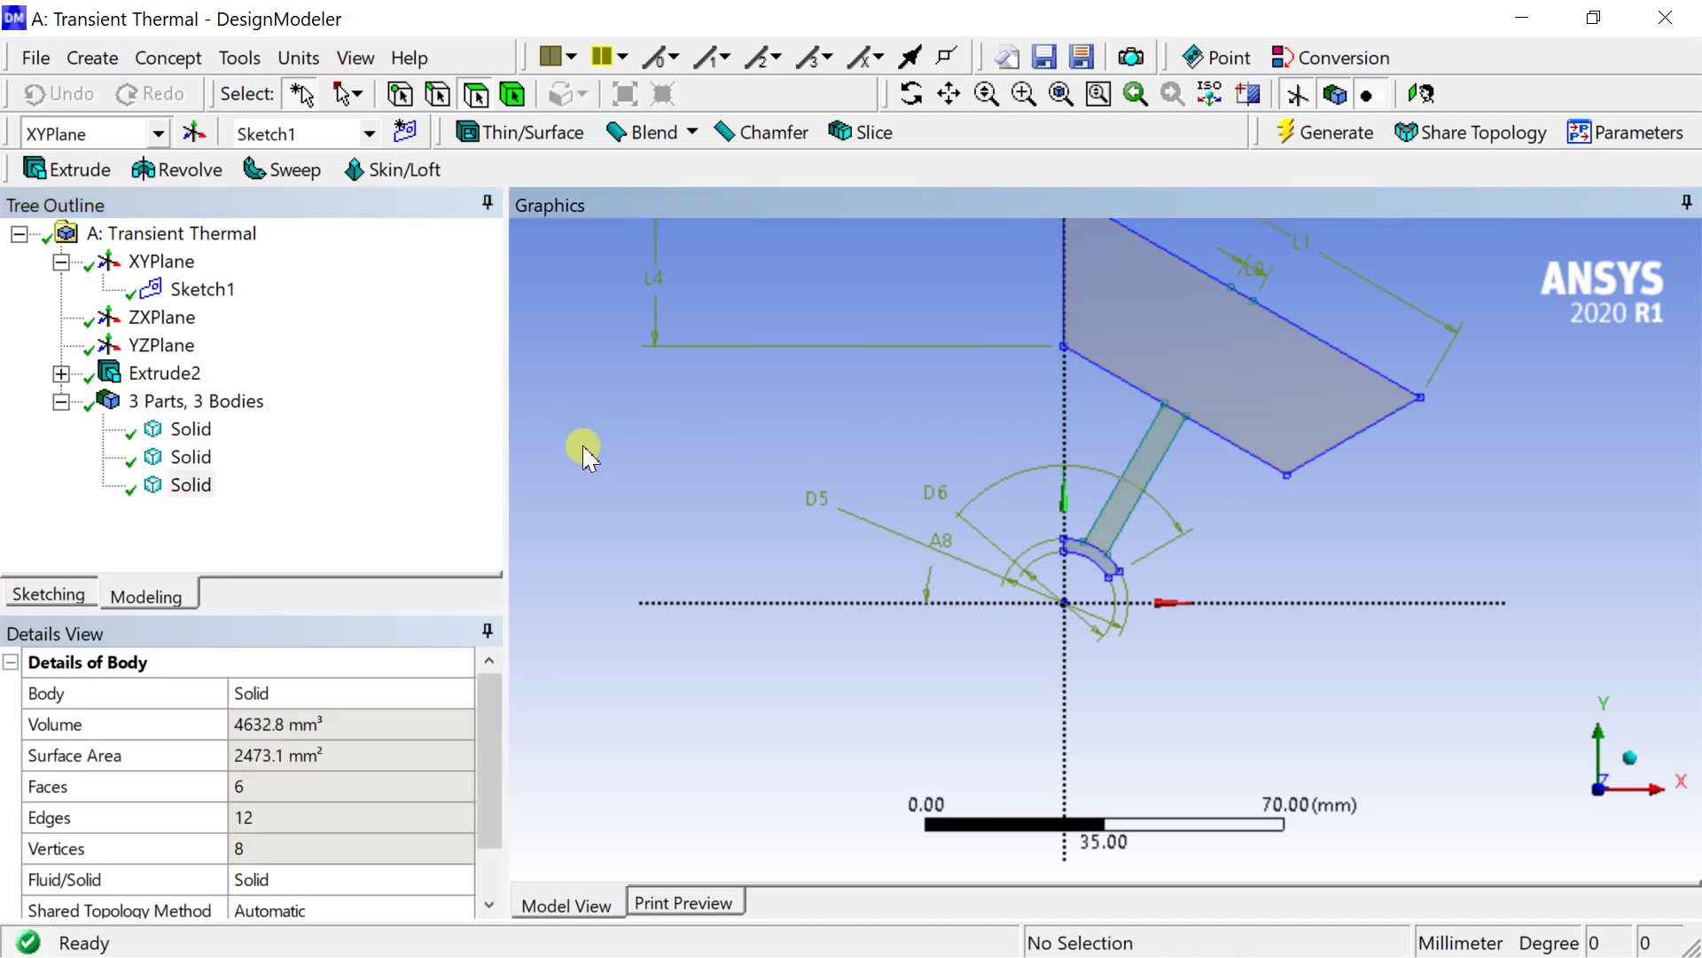
# Unite the three solid bodies into one with a Boolean Unite operation and generate it
pyautogui.click(93, 58)
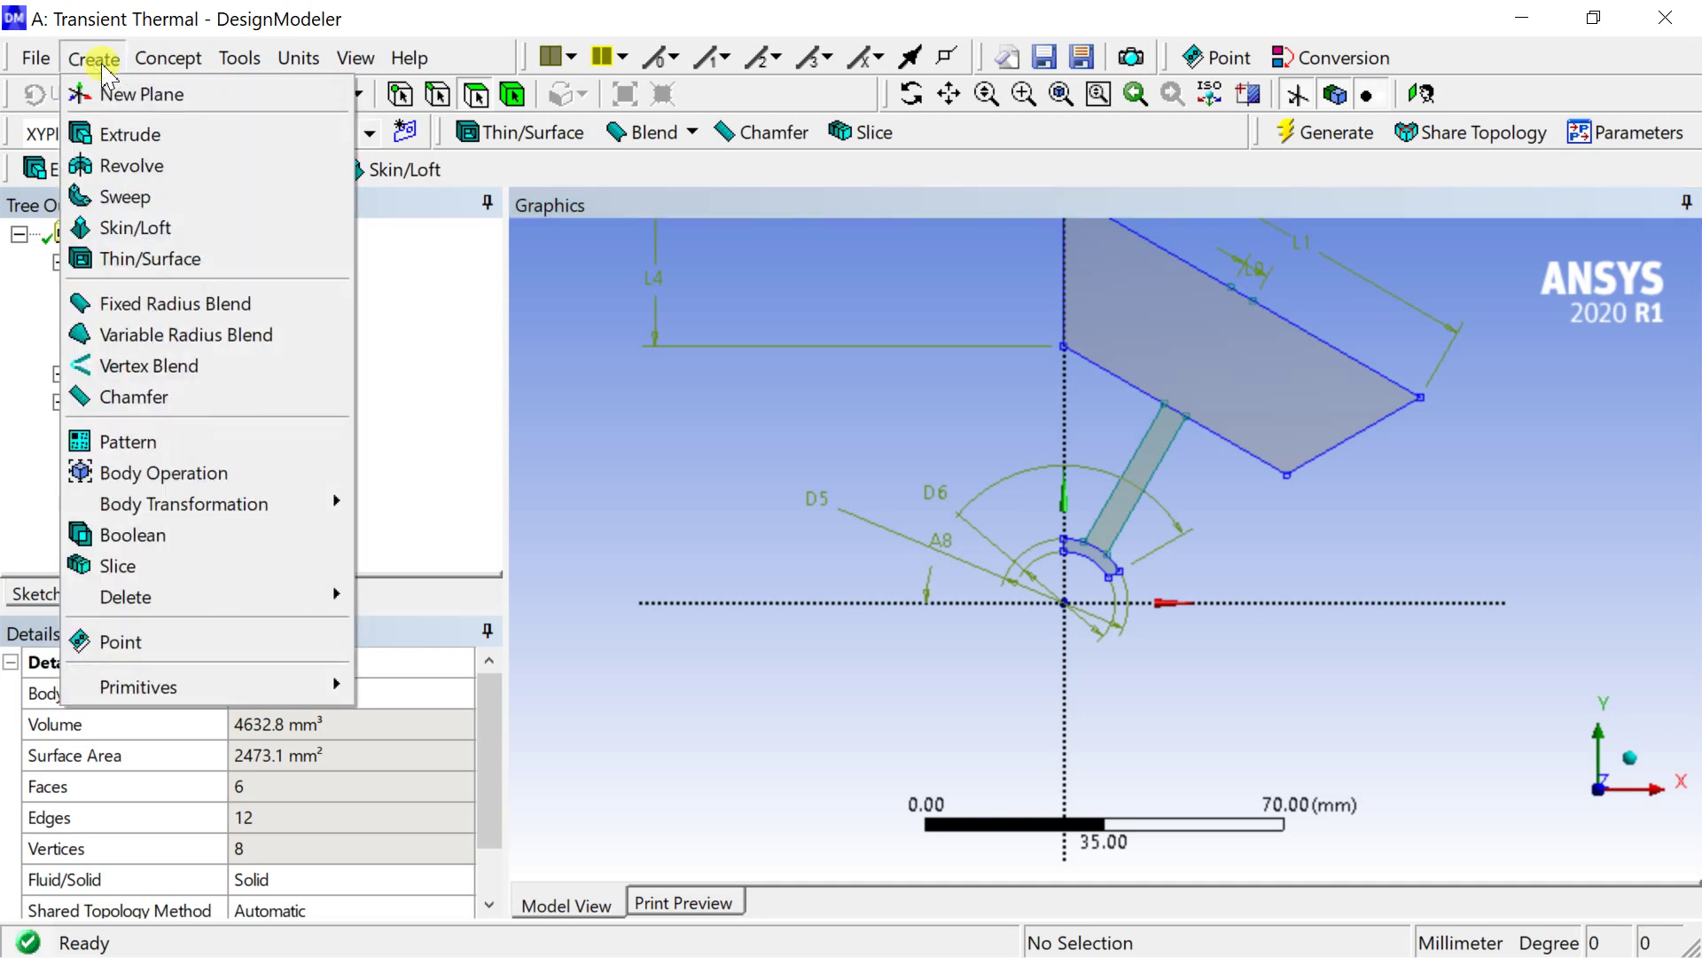
pyautogui.click(98, 535)
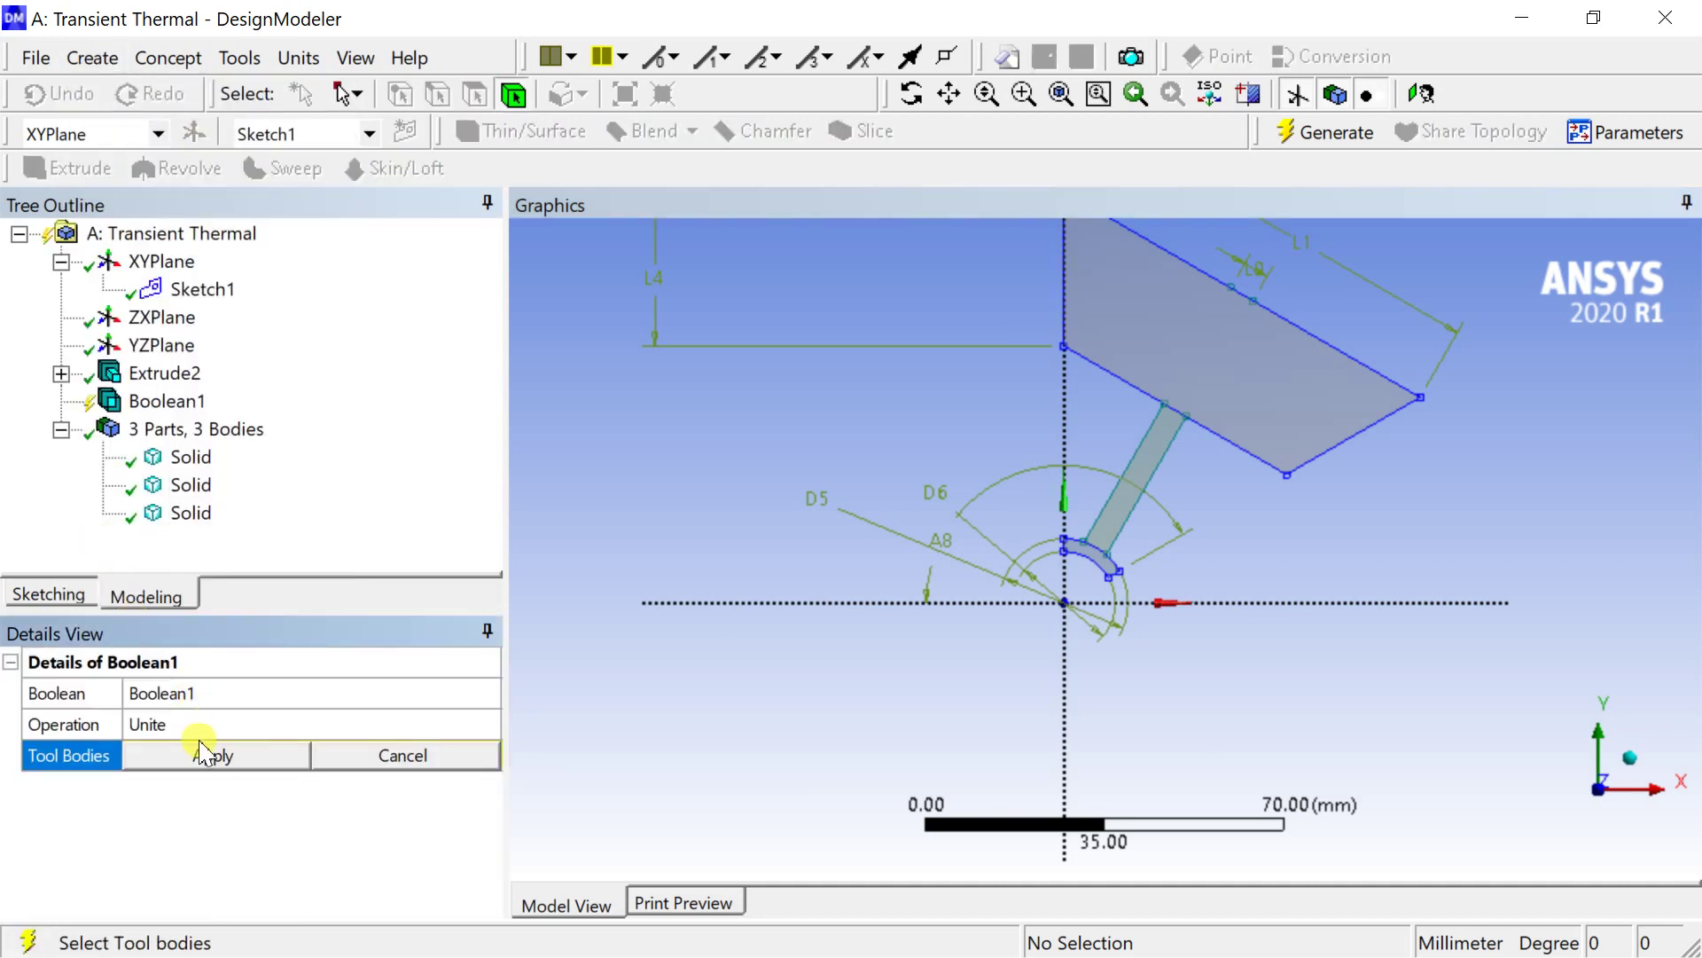
pyautogui.click(190, 457)
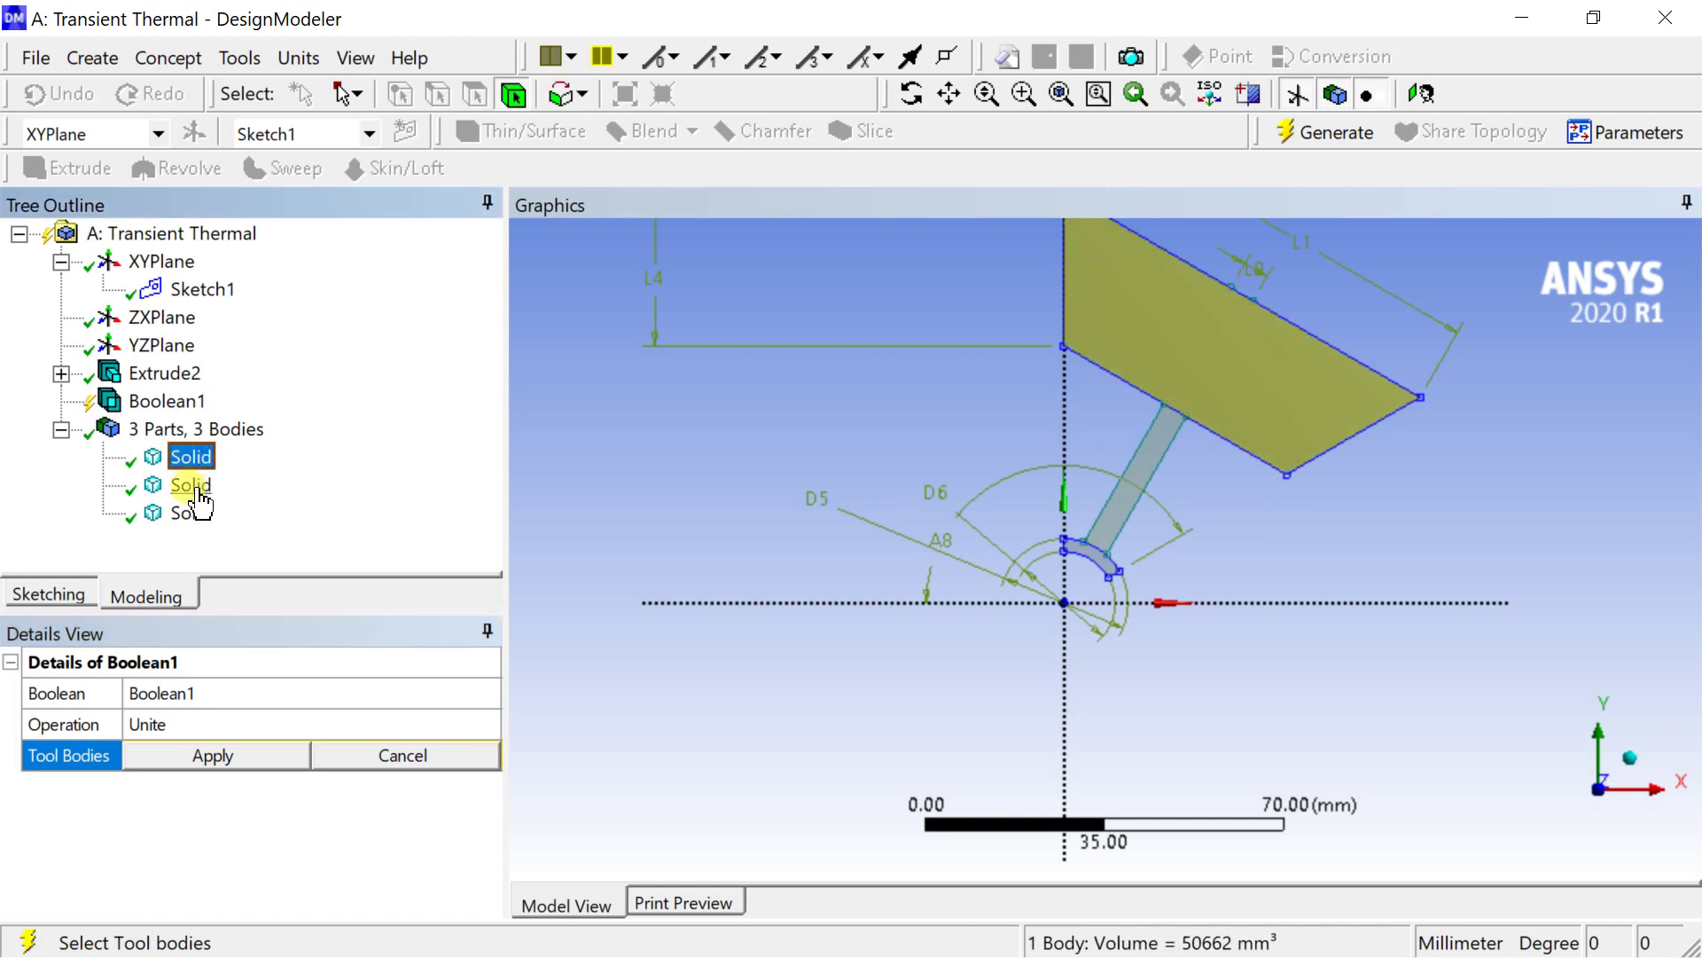
pyautogui.keyDown('ctrl'); pyautogui.click(194, 485); pyautogui.keyUp('ctrl')
pyautogui.keyDown('ctrl'); pyautogui.click(193, 512); pyautogui.keyUp('ctrl')
pyautogui.click(239, 756)
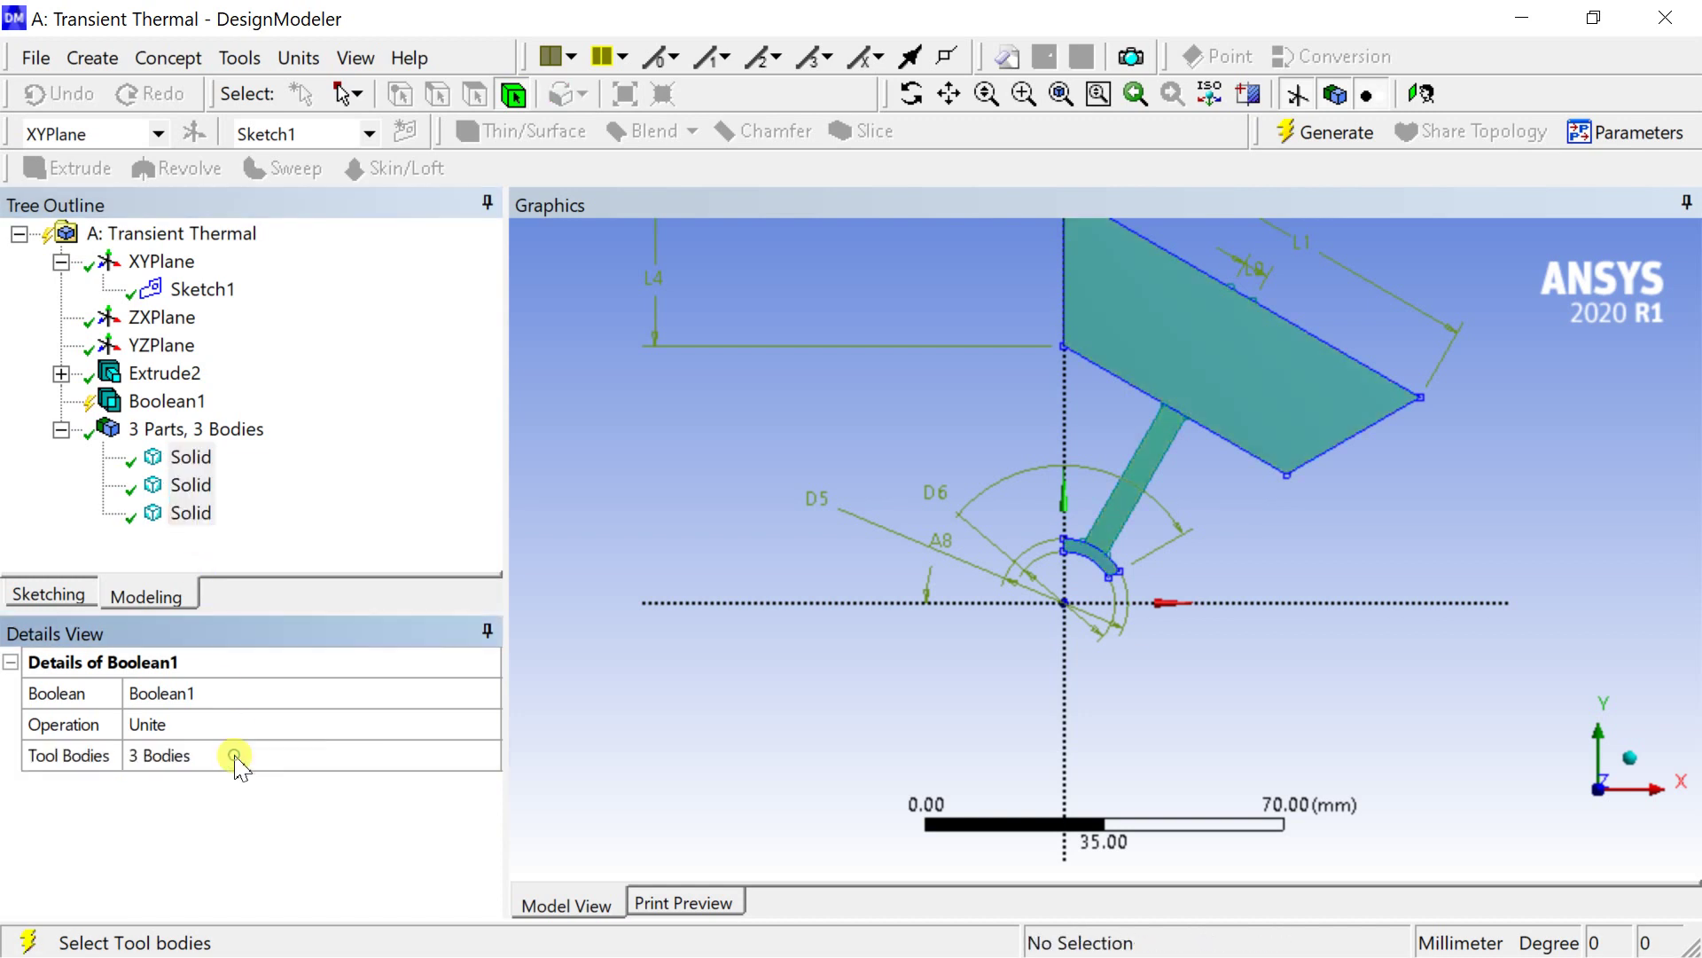
pyautogui.click(1303, 142)
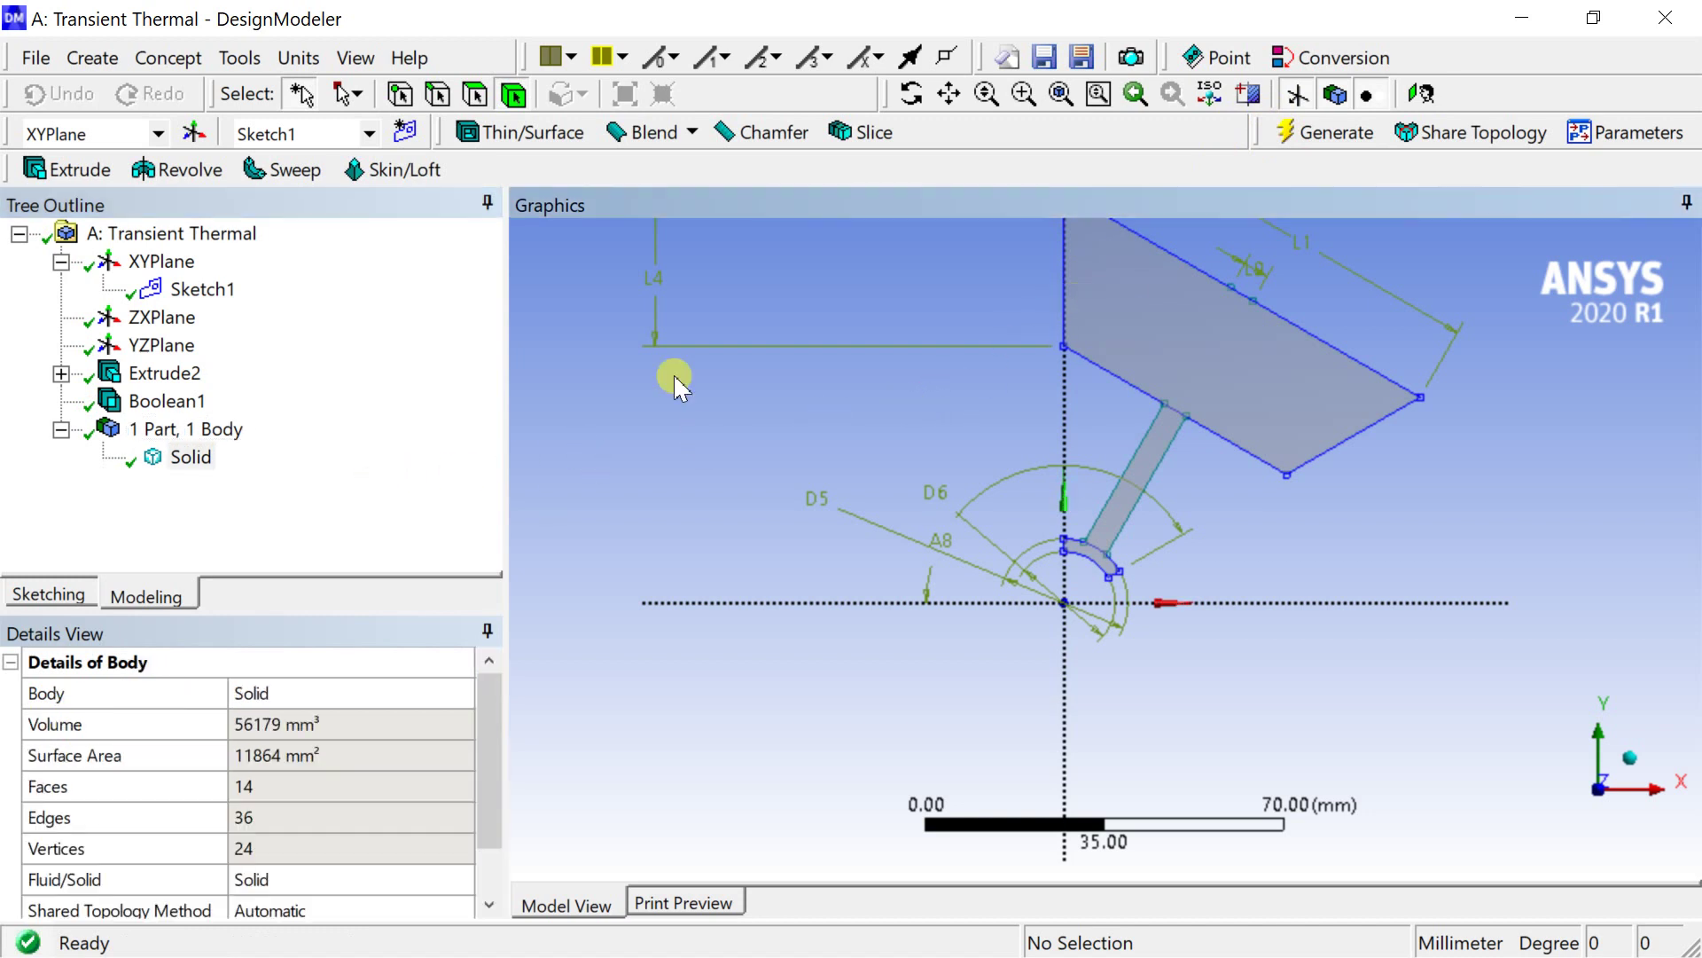
# Close DesignModeler, open the Transient Thermal system's Model in Mechanical, and view the sector along the +Z direction
pyautogui.click(1666, 13)
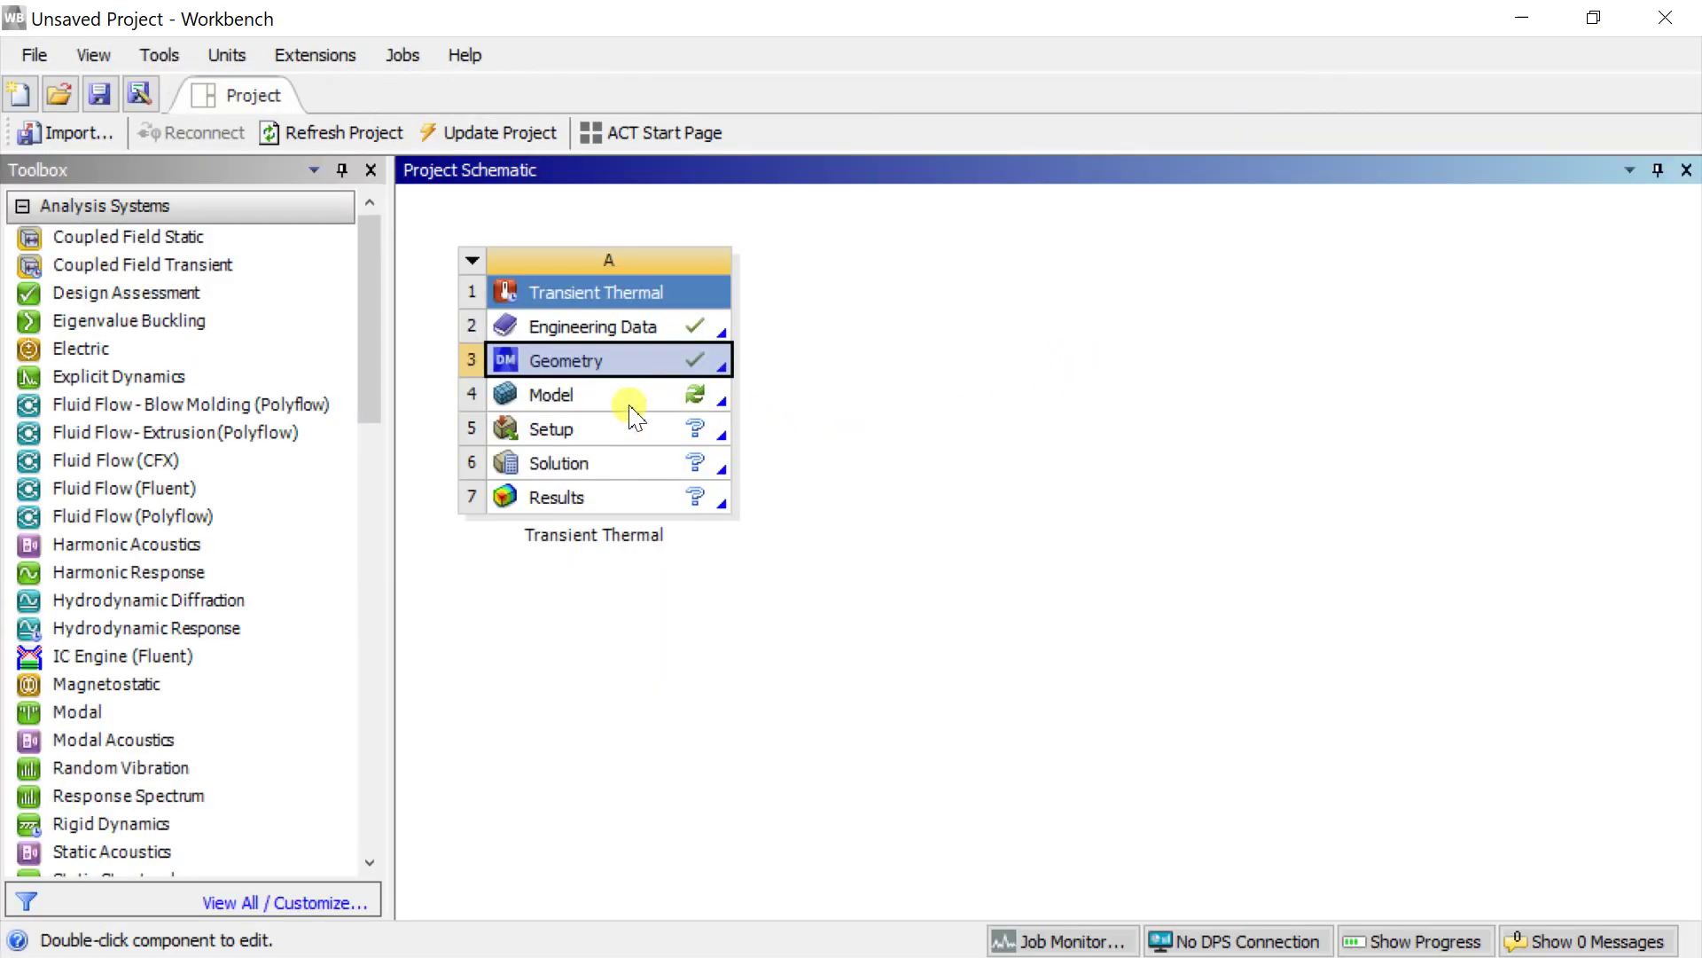
pyautogui.doubleClick(630, 408)
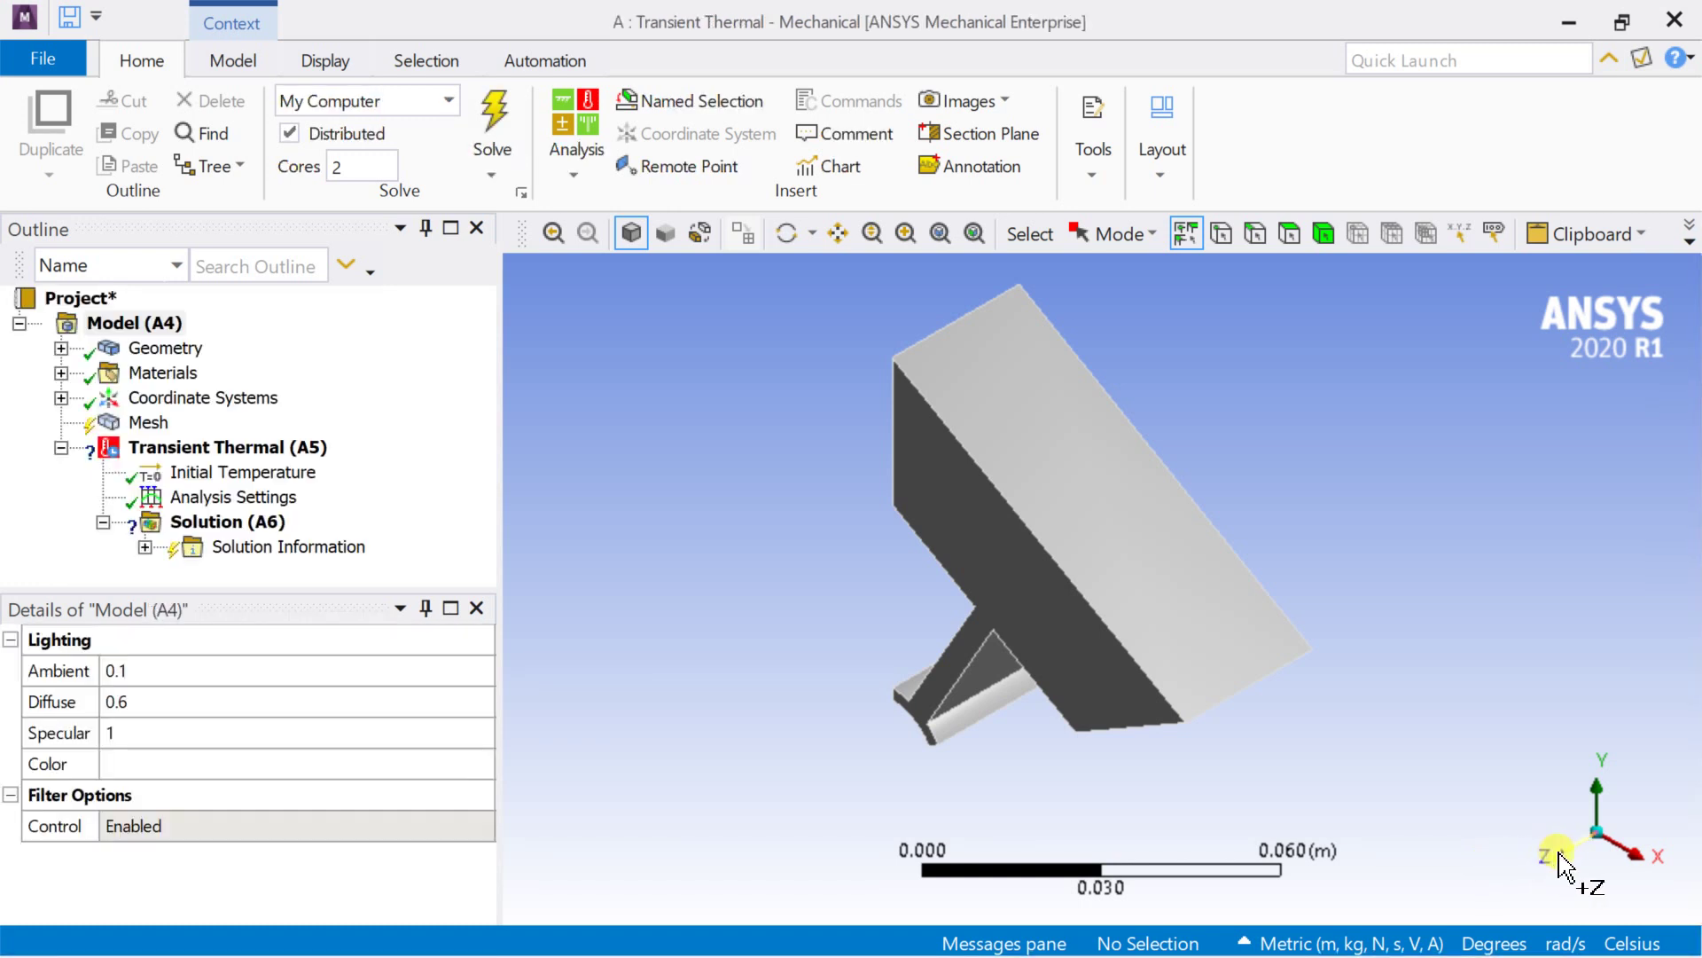
pyautogui.click(1558, 854)
pyautogui.scroll(-2, 1076, 695)
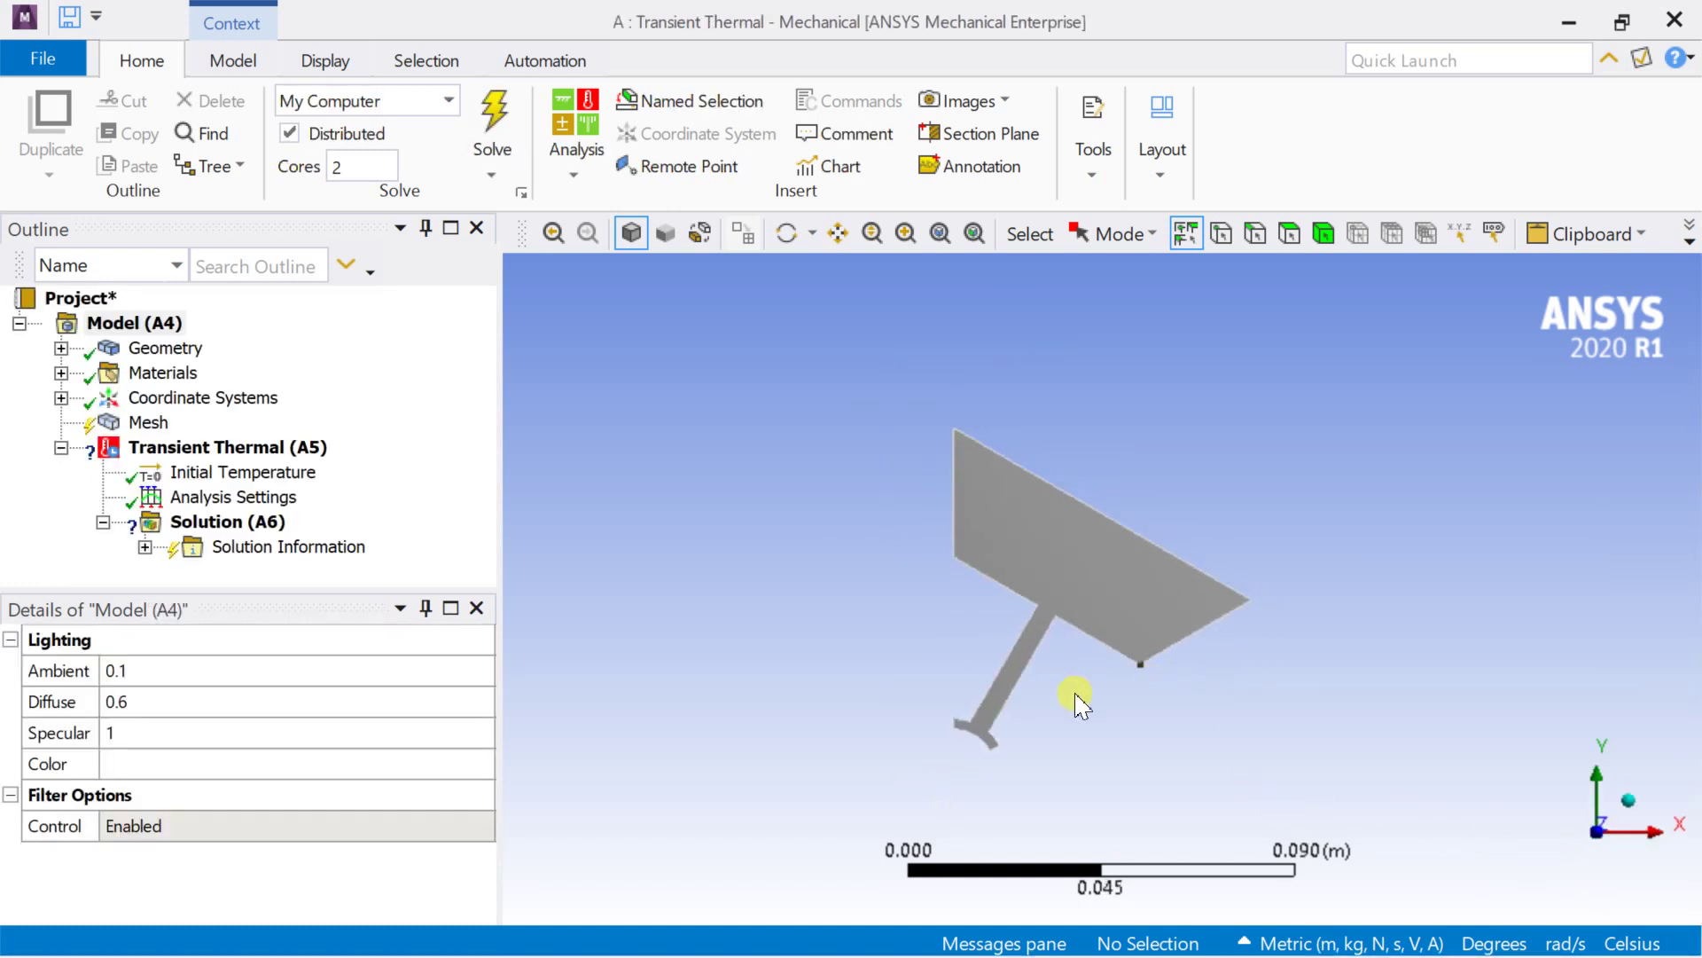
# Check the material assignment of the solid body under Geometry, and look over the available engineering materials
pyautogui.click(61, 347)
pyautogui.click(182, 374)
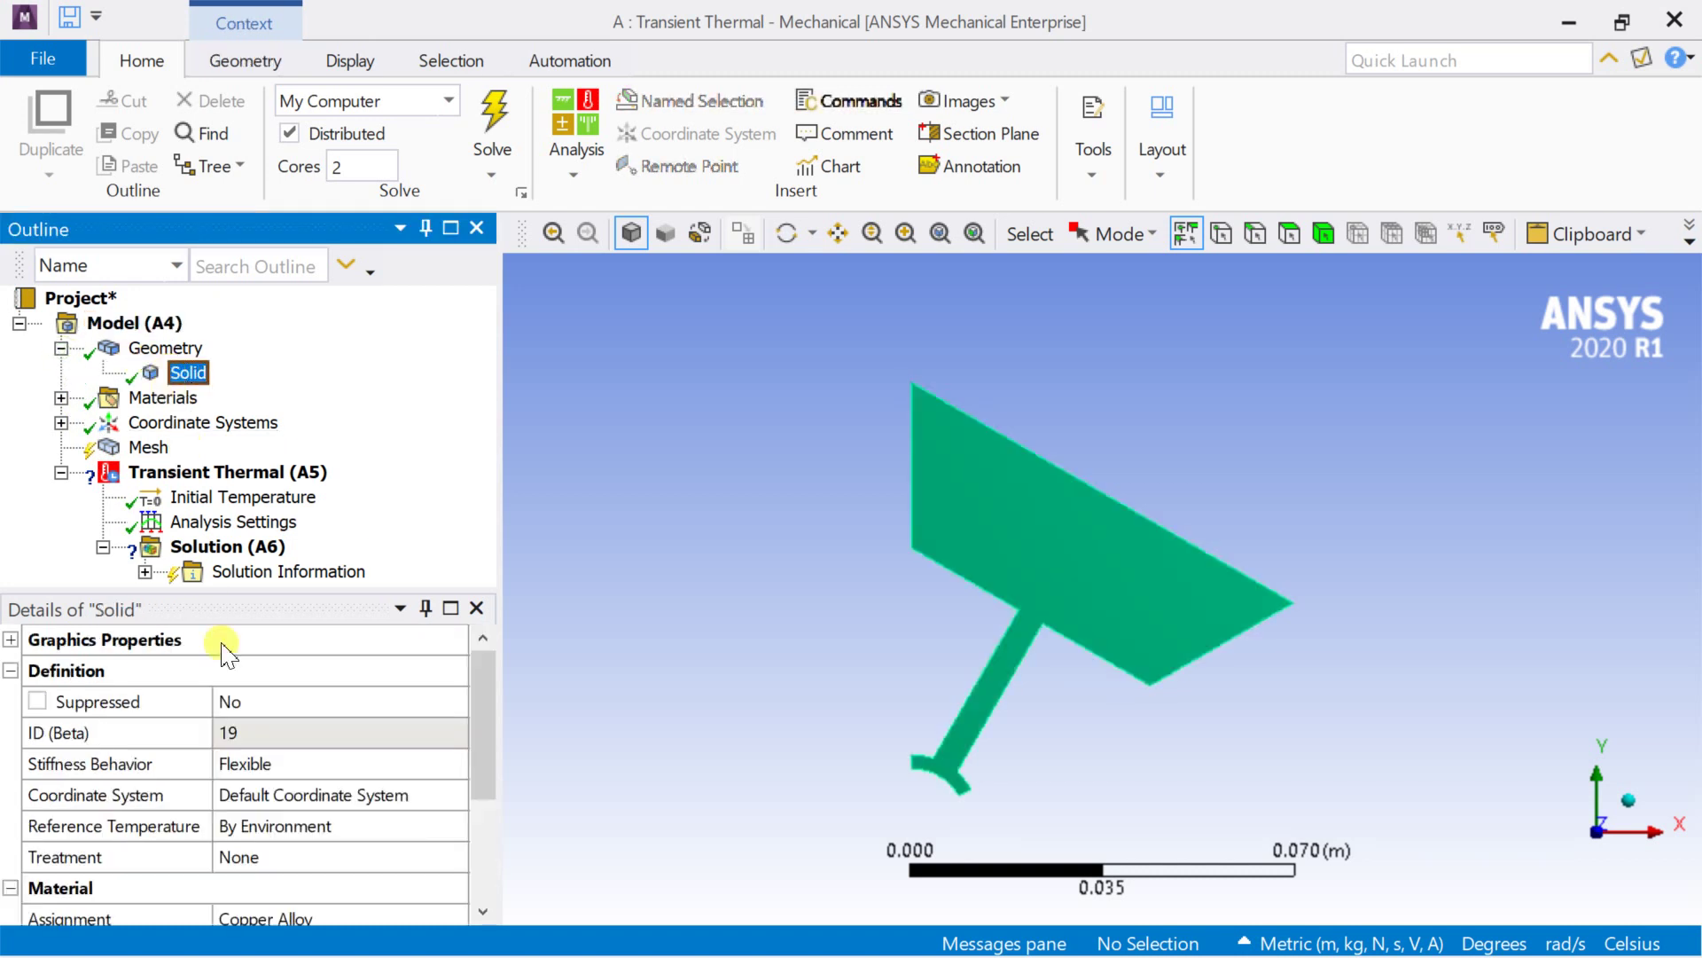
pyautogui.scroll(-1, 247, 829)
pyautogui.click(282, 829)
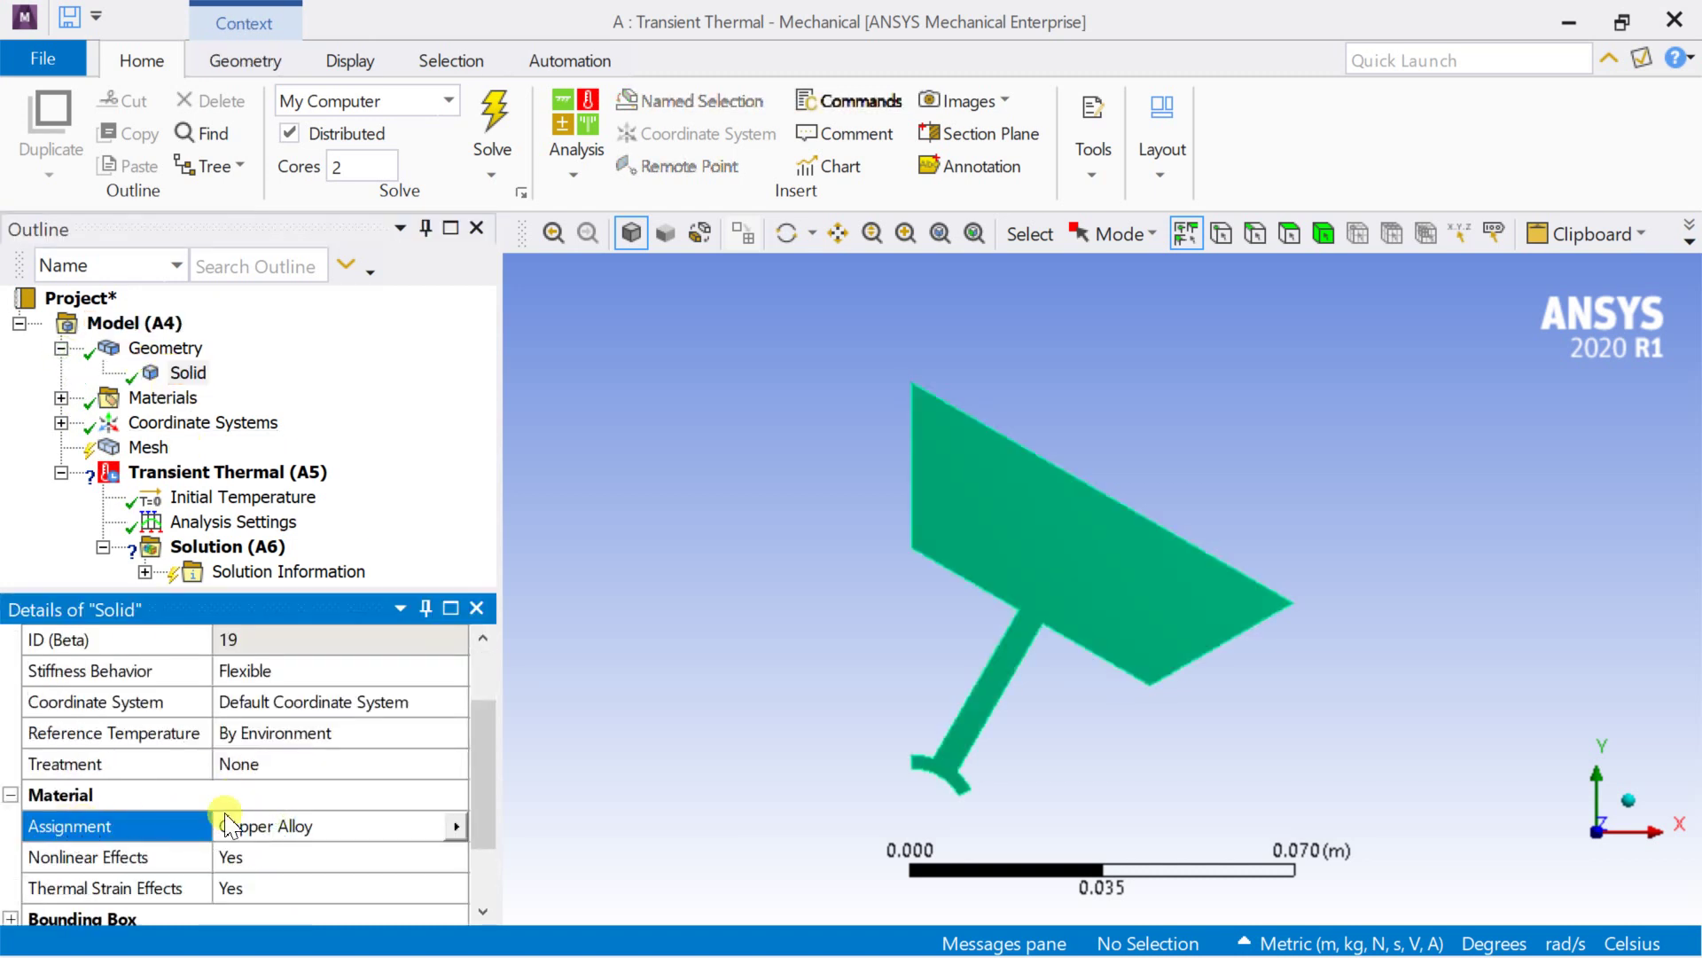
pyautogui.click(456, 828)
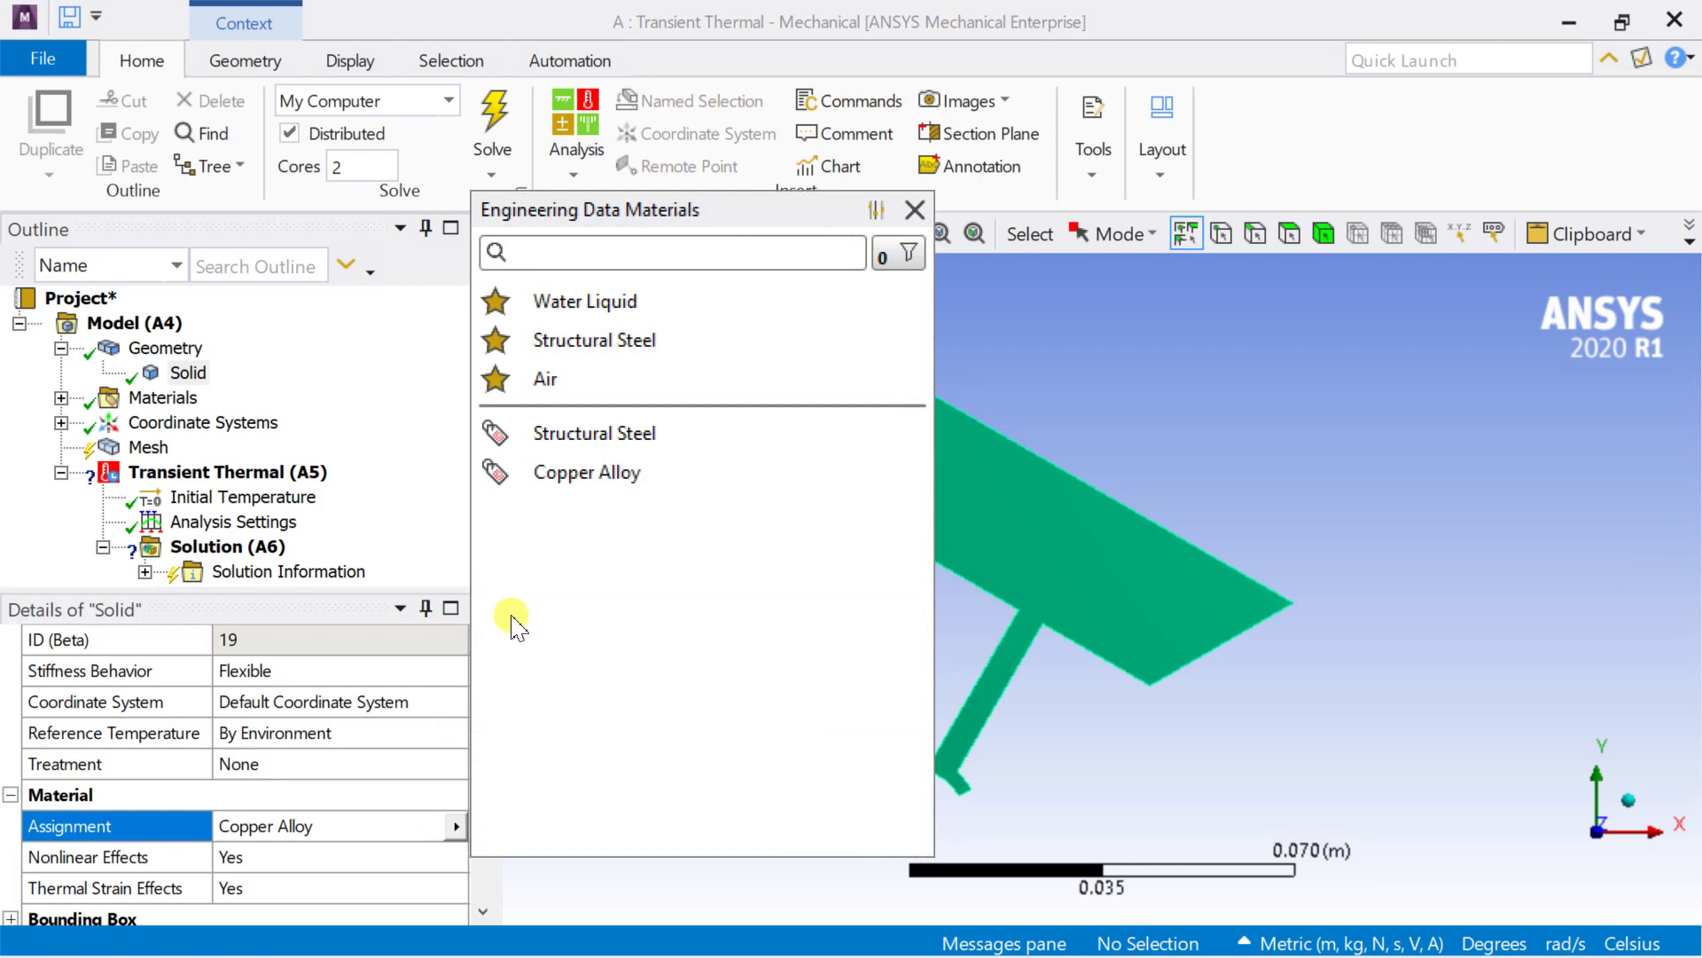
pyautogui.click(1064, 381)
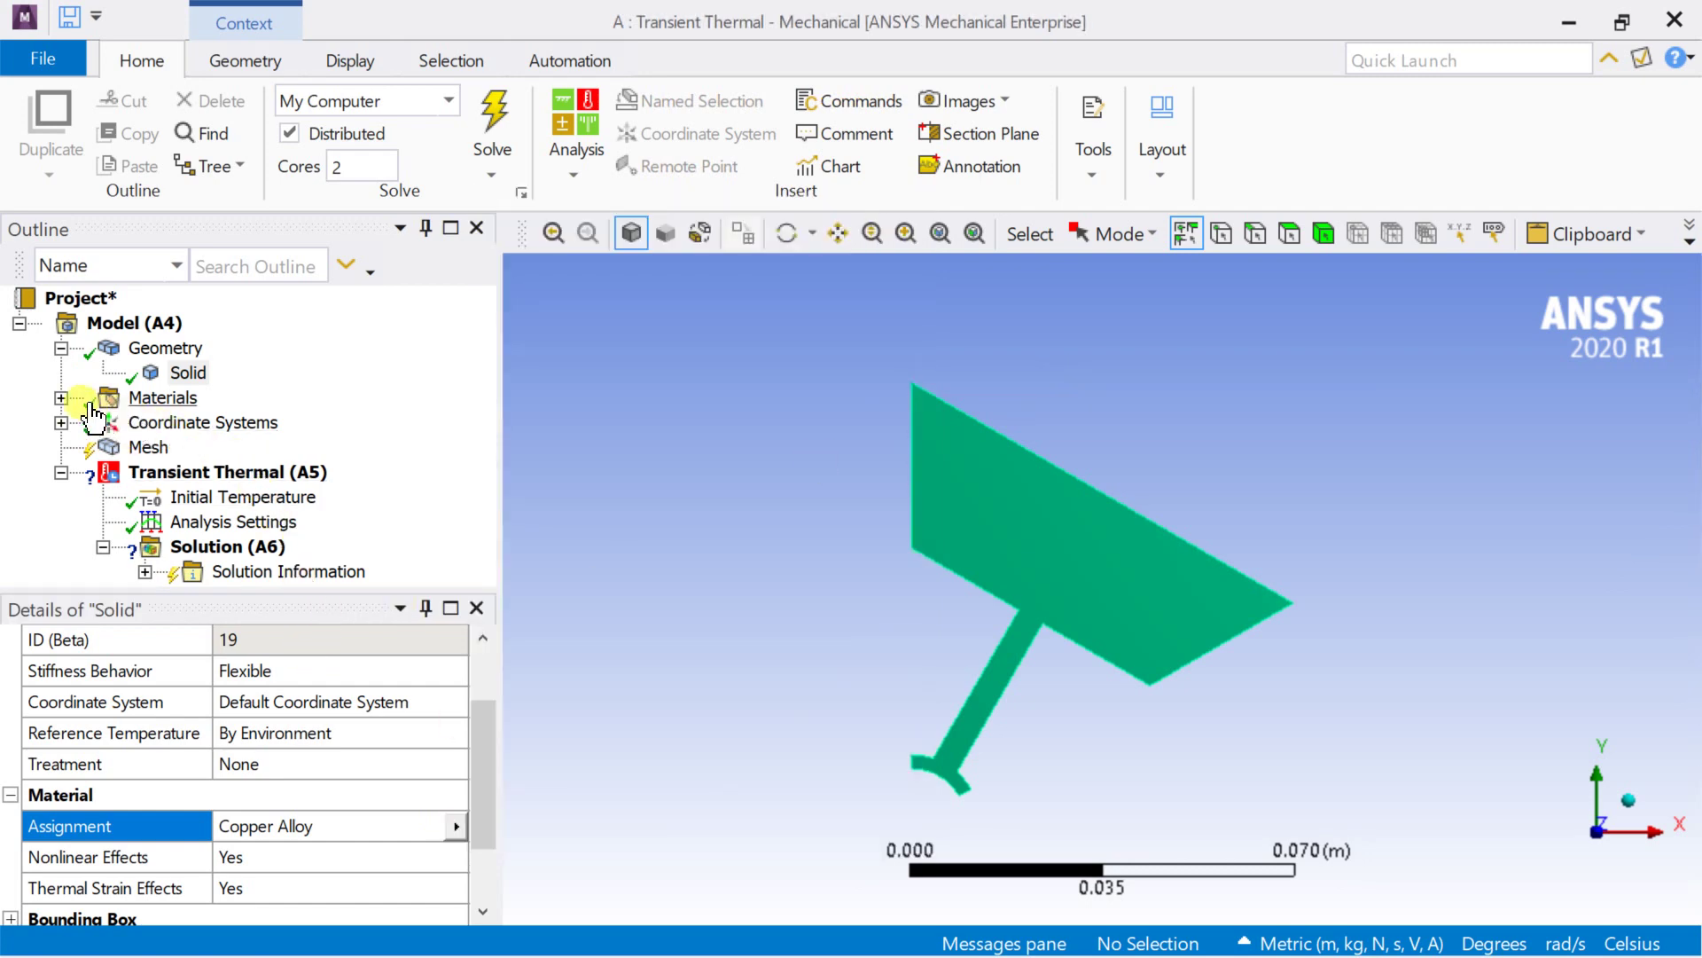
pyautogui.click(61, 397)
pyautogui.click(61, 398)
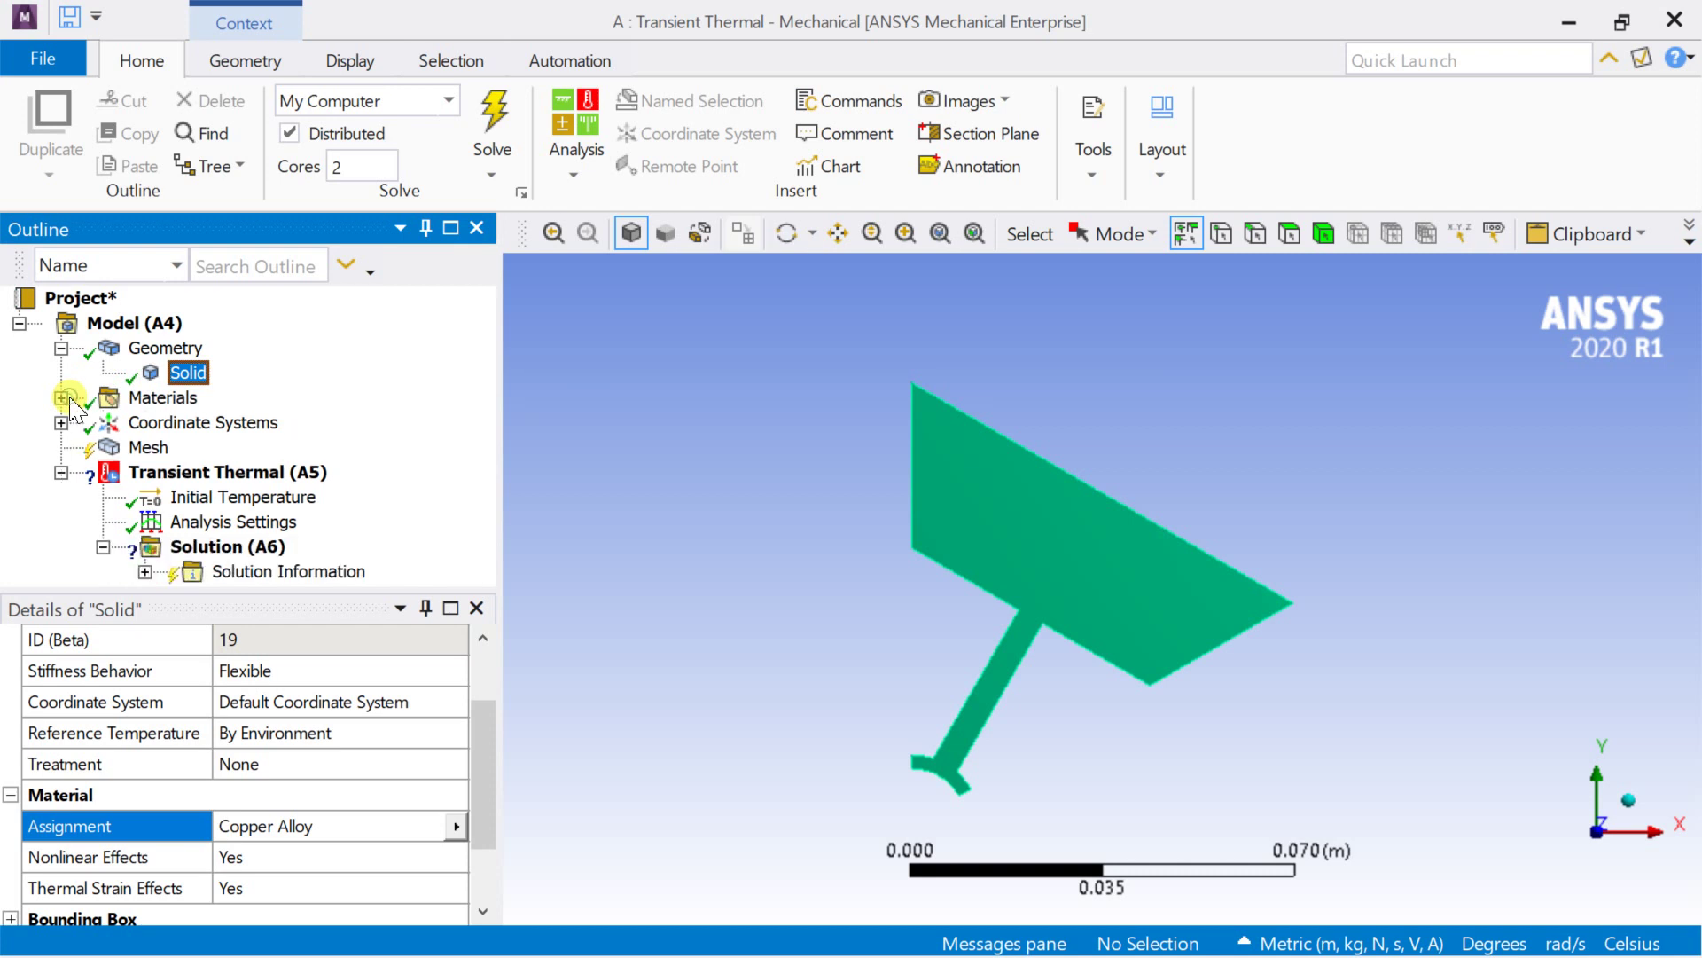
# Insert a new coordinate system in the model and set its type to Cylindrical
pyautogui.click(106, 447)
pyautogui.click(61, 422)
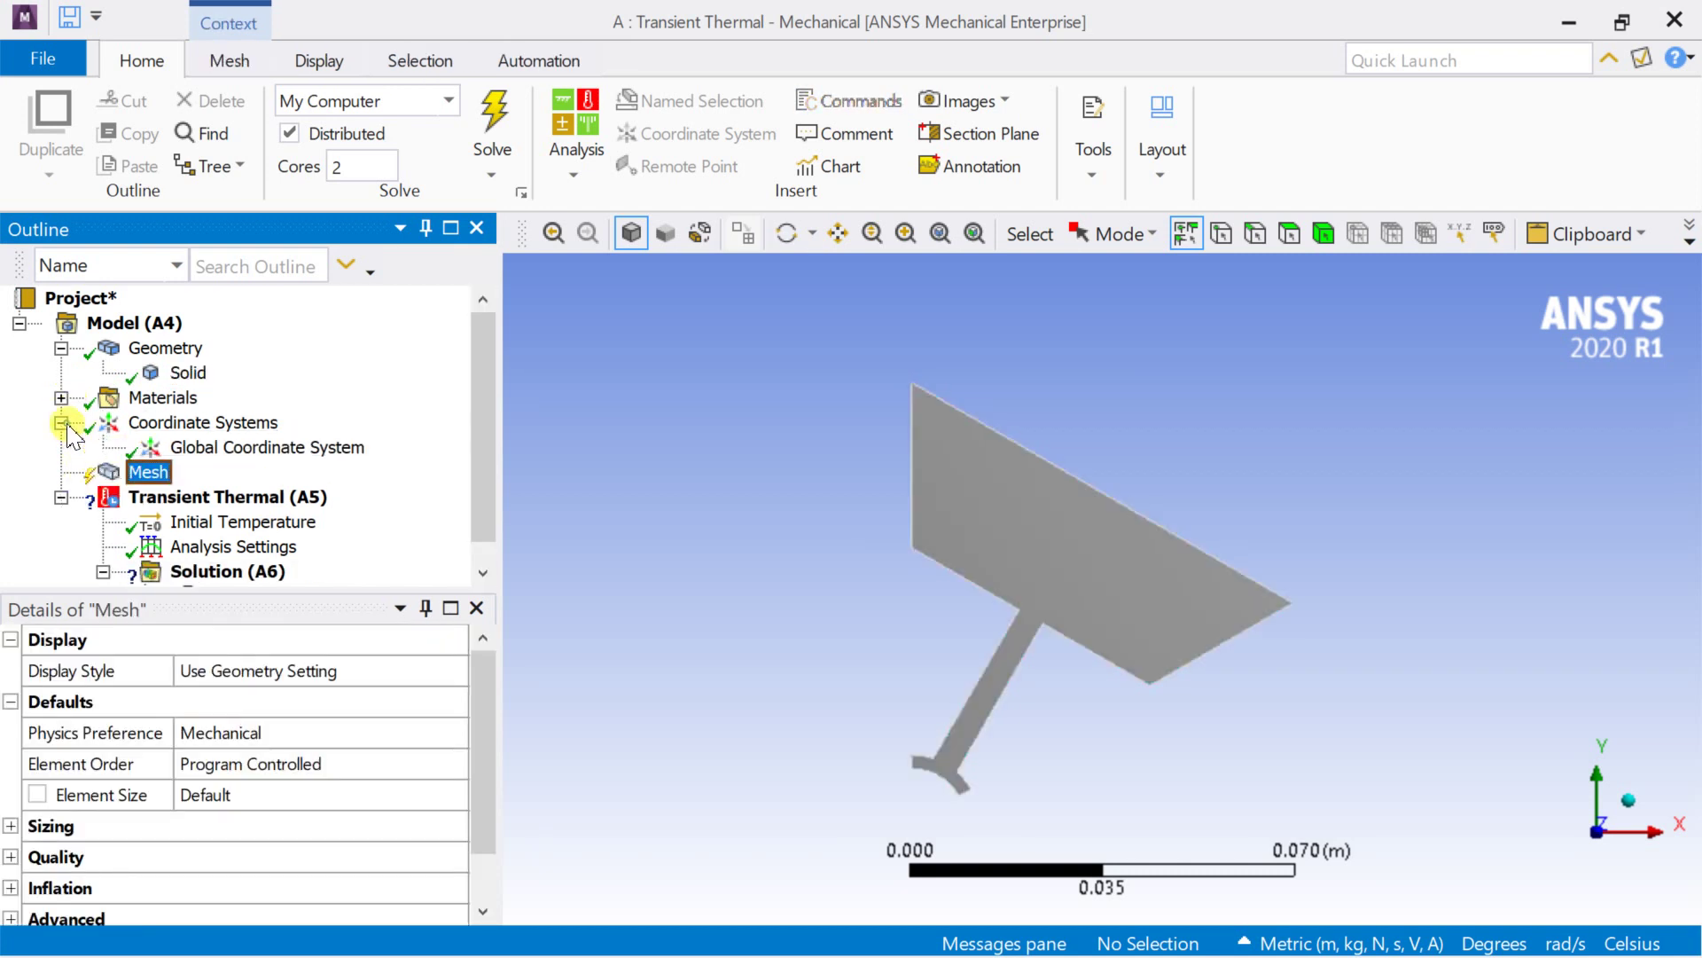
pyautogui.click(202, 423)
pyautogui.rightClick(222, 425)
pyautogui.moveTo(304, 453)
pyautogui.click(457, 446)
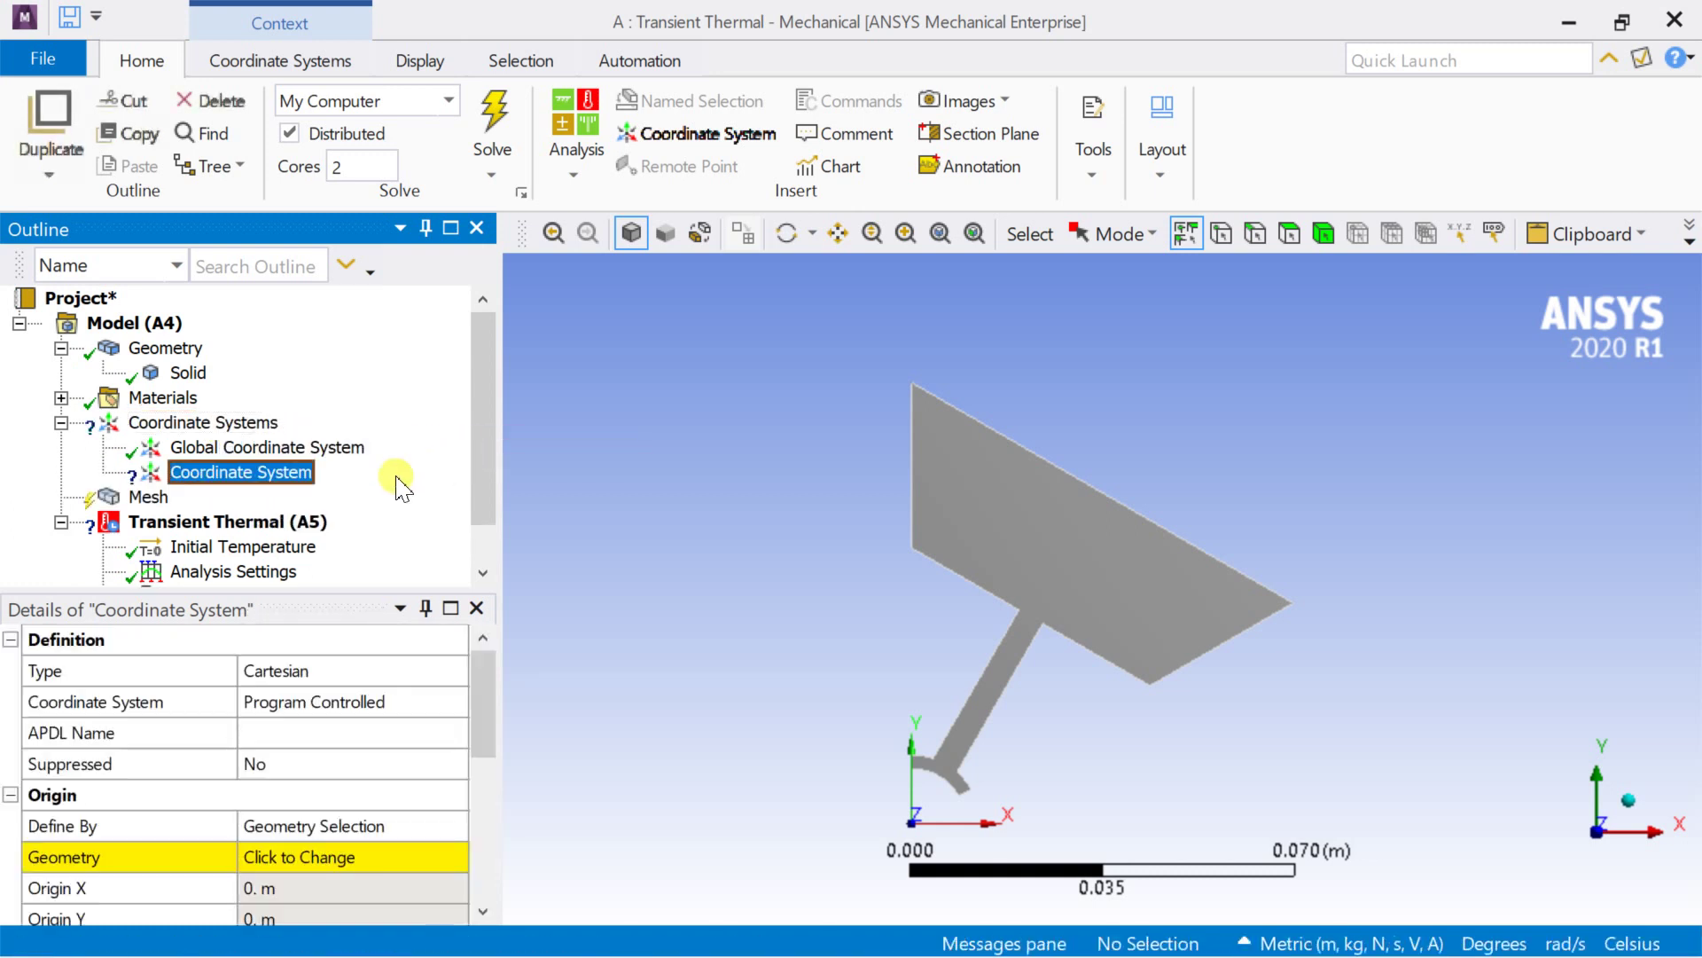
pyautogui.click(347, 670)
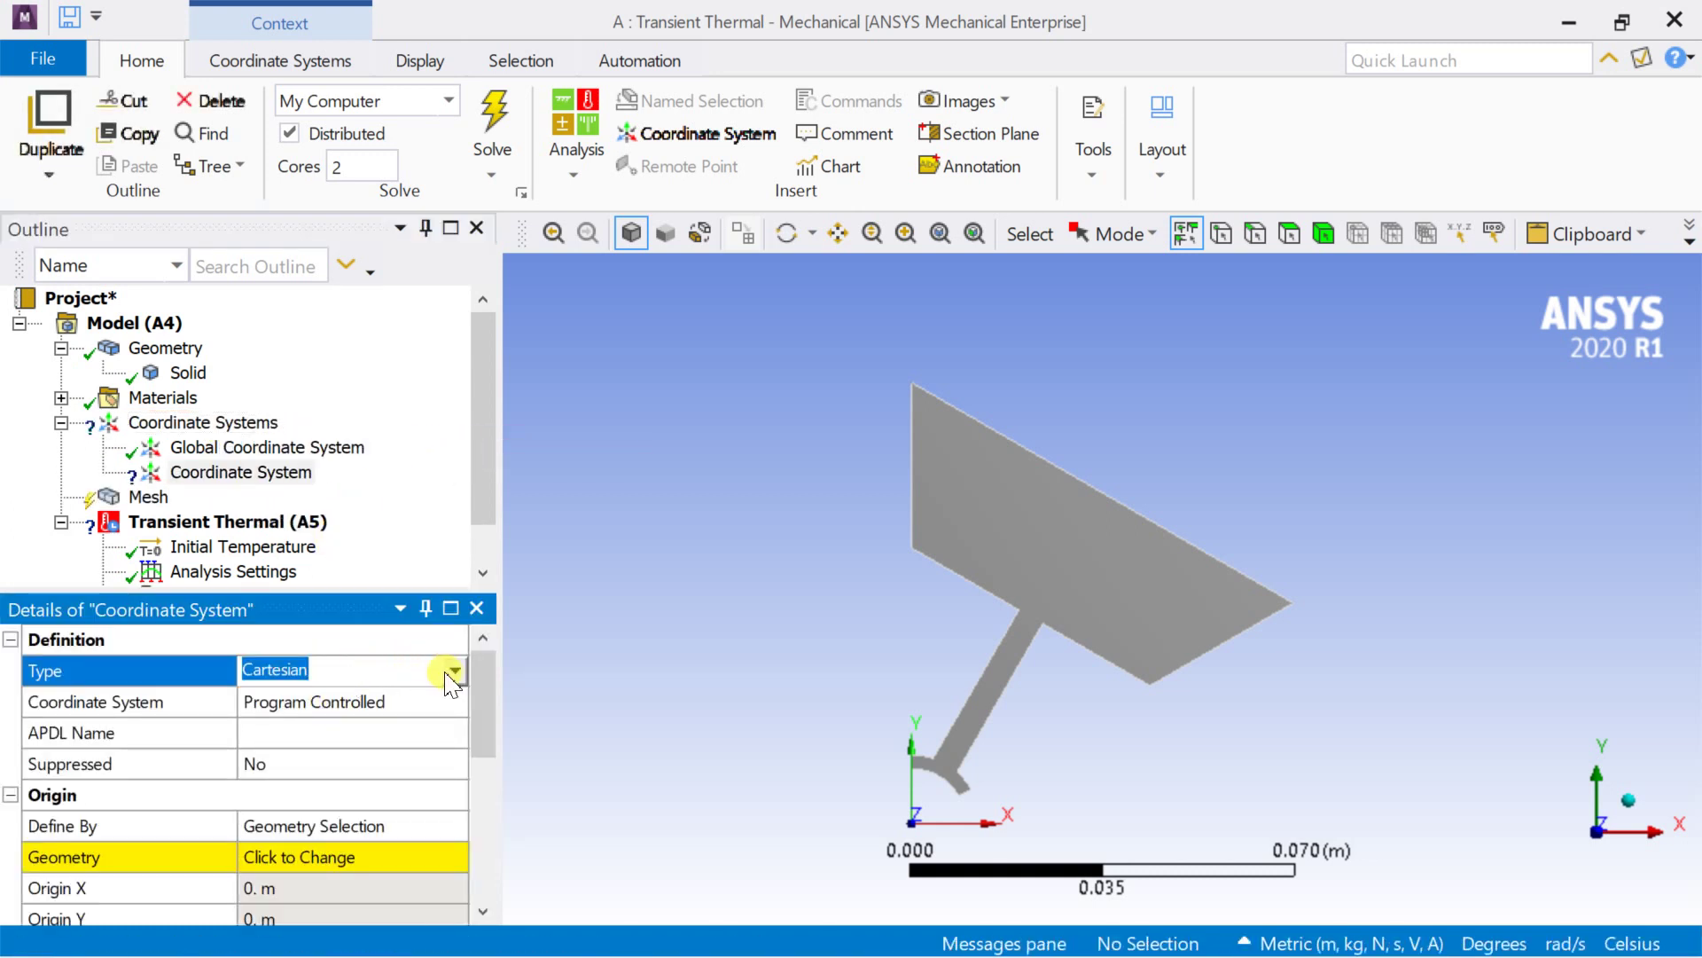
pyautogui.click(453, 670)
pyautogui.click(374, 721)
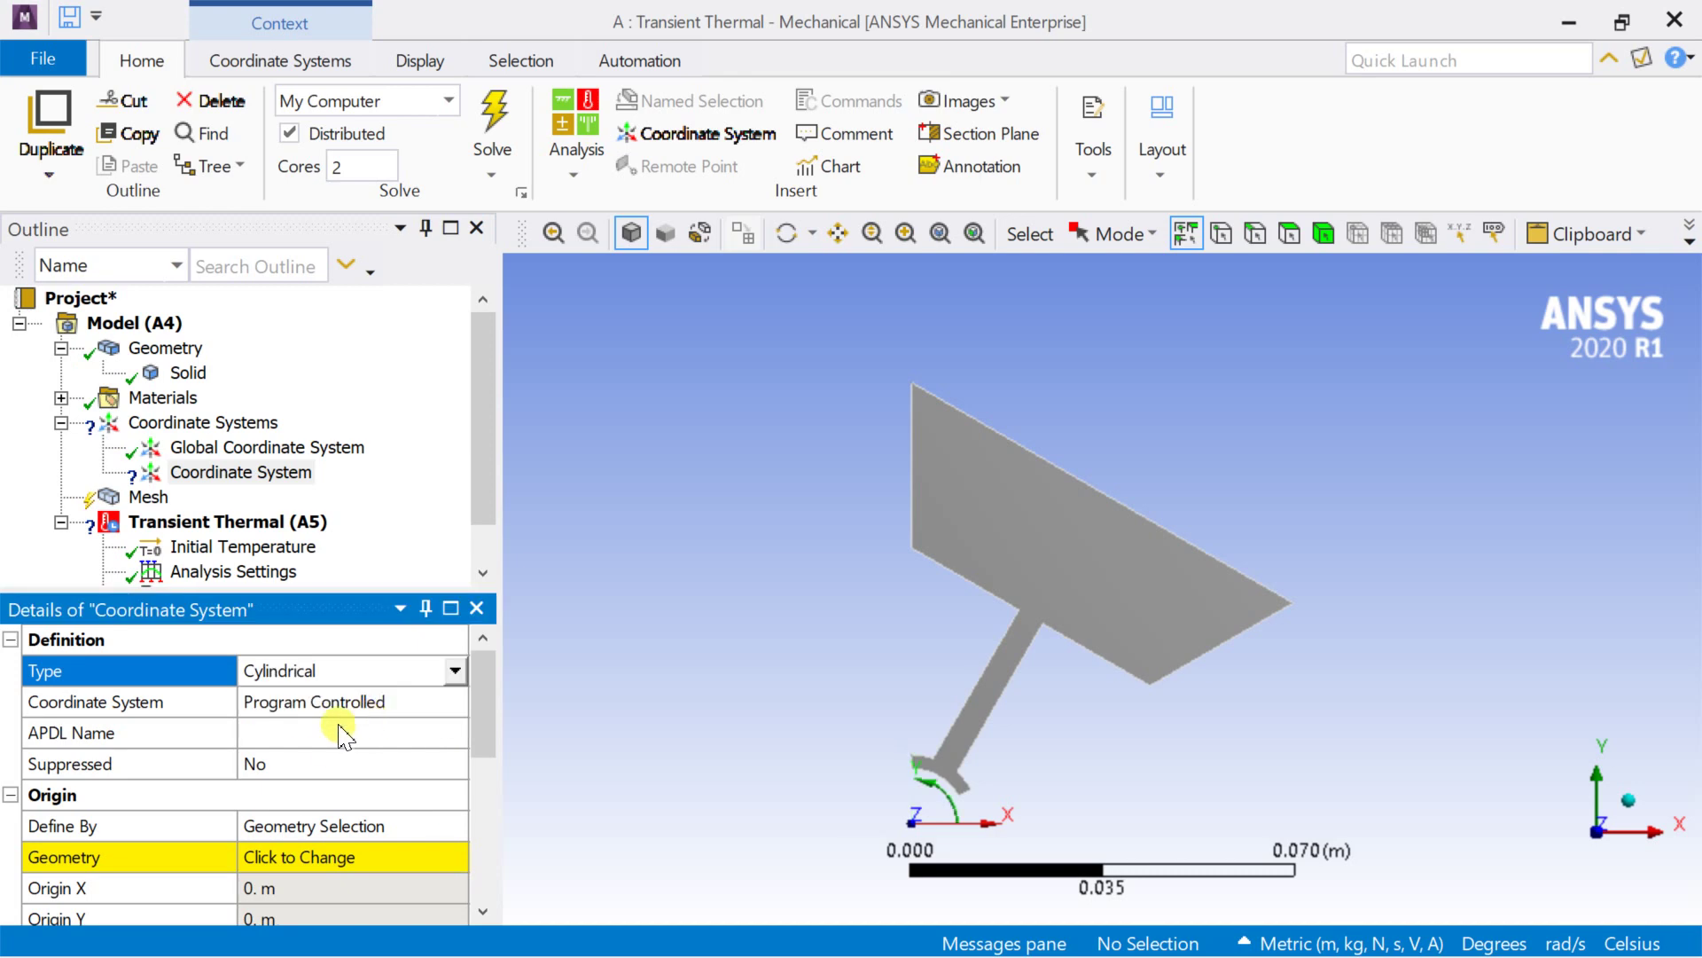
# Define the new coordinate system's origin by Global Coordinates
pyautogui.scroll(-2, 381, 710)
pyautogui.click(444, 643)
pyautogui.click(454, 639)
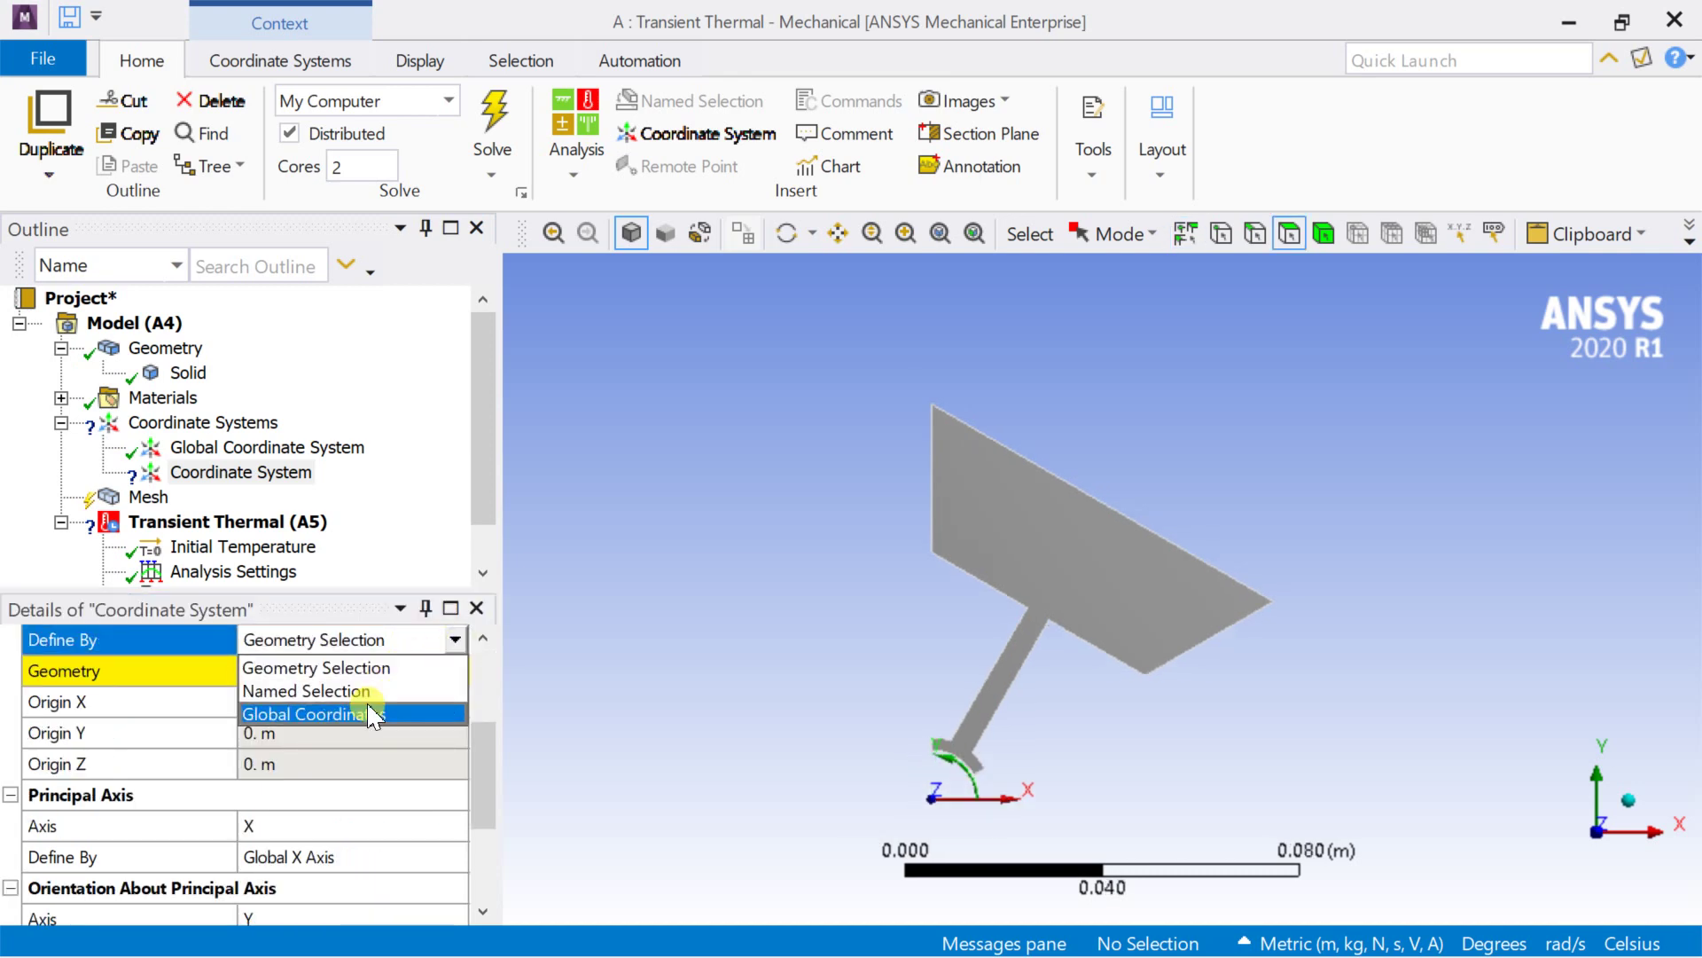
pyautogui.click(374, 715)
pyautogui.scroll(-1, 354, 768)
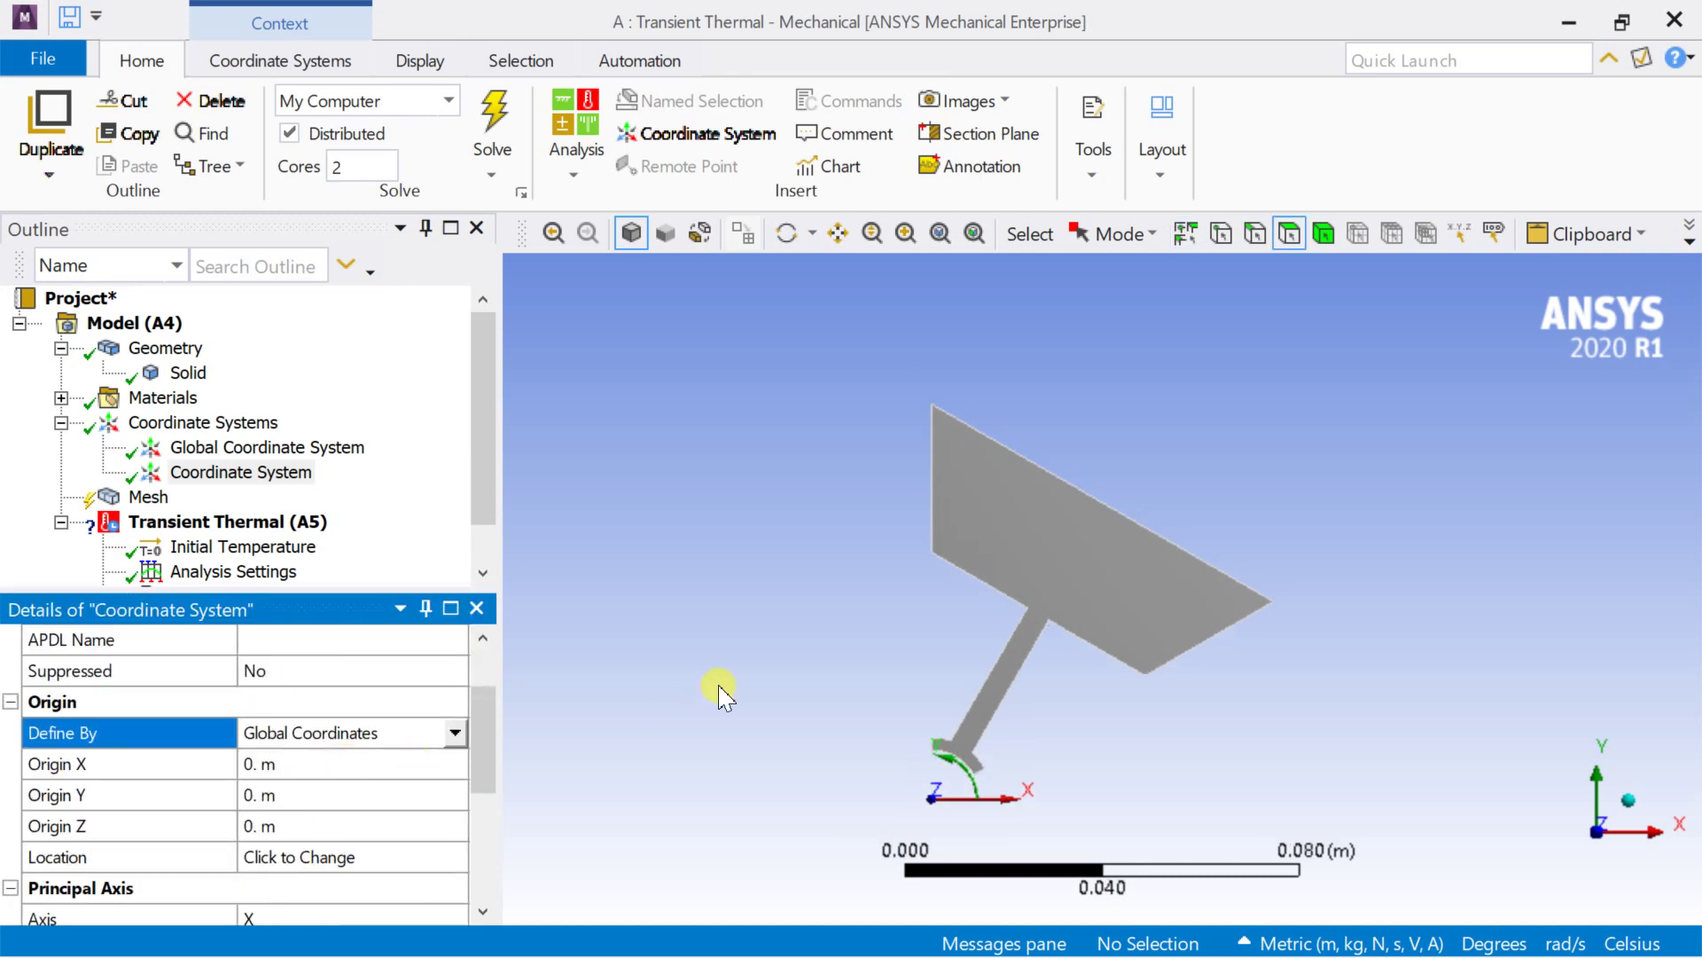
# Examine the position of the cylindrical coordinate system's origin relative to the inner arc of the sector
pyautogui.scroll(3, 930, 816)
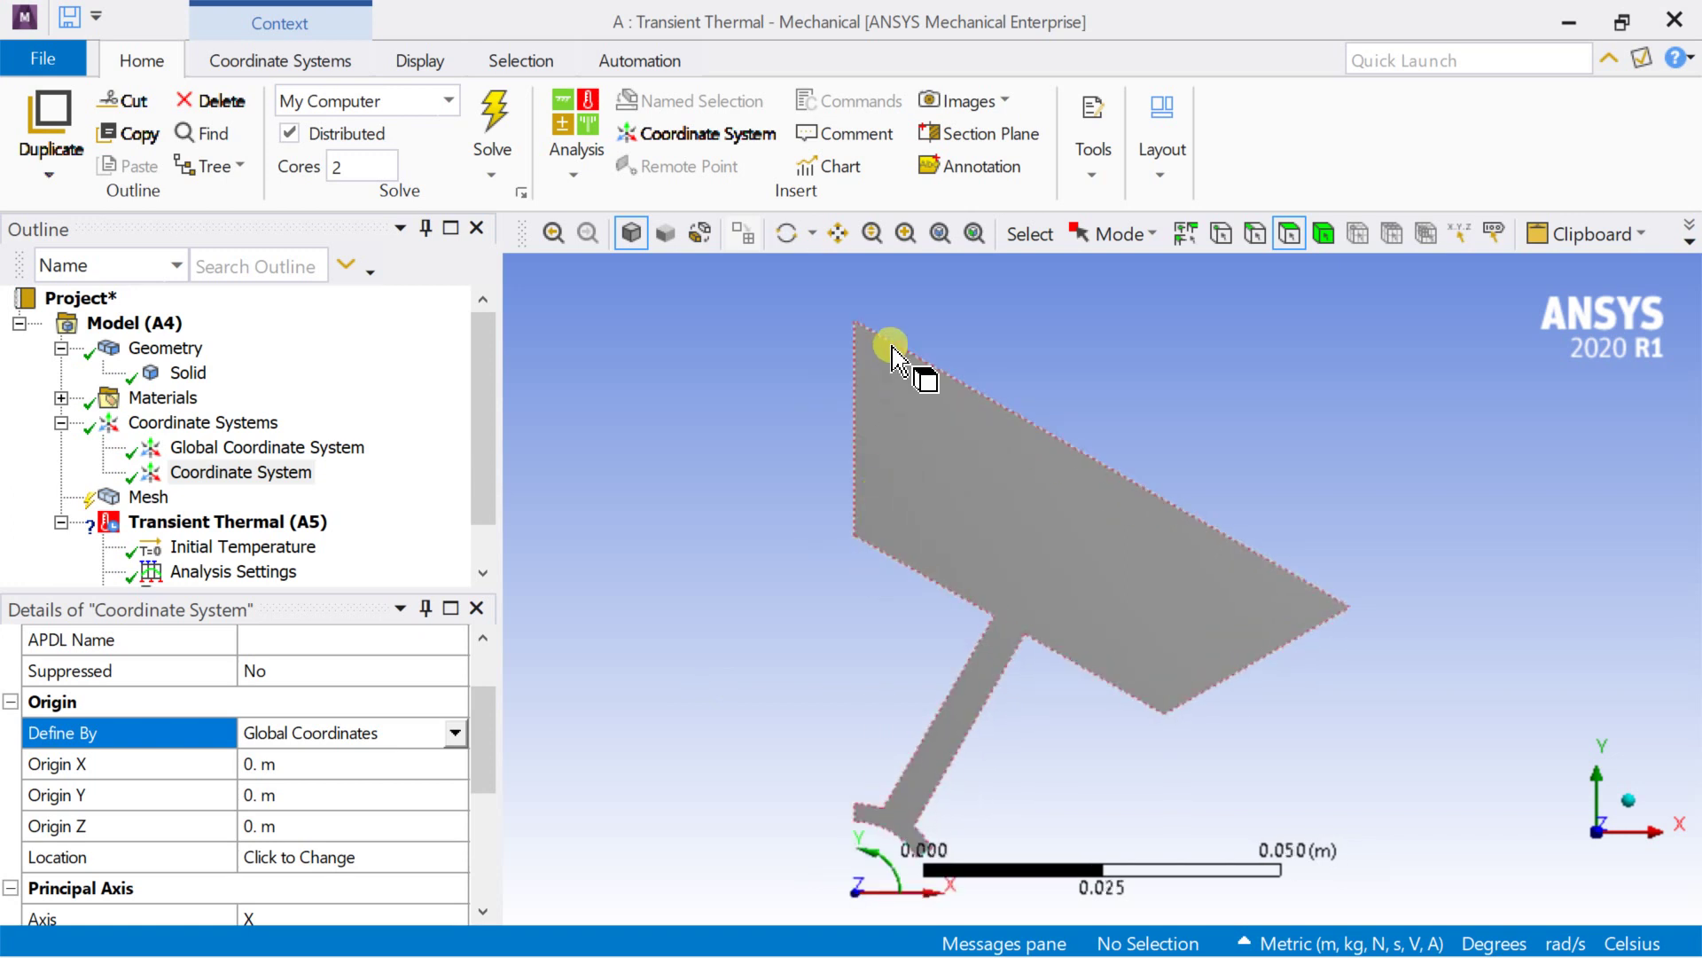
pyautogui.click(837, 233)
pyautogui.moveTo(823, 652); pyautogui.dragTo(1004, 797)
pyautogui.scroll(3, 912, 678)
pyautogui.scroll(-5, 1000, 748)
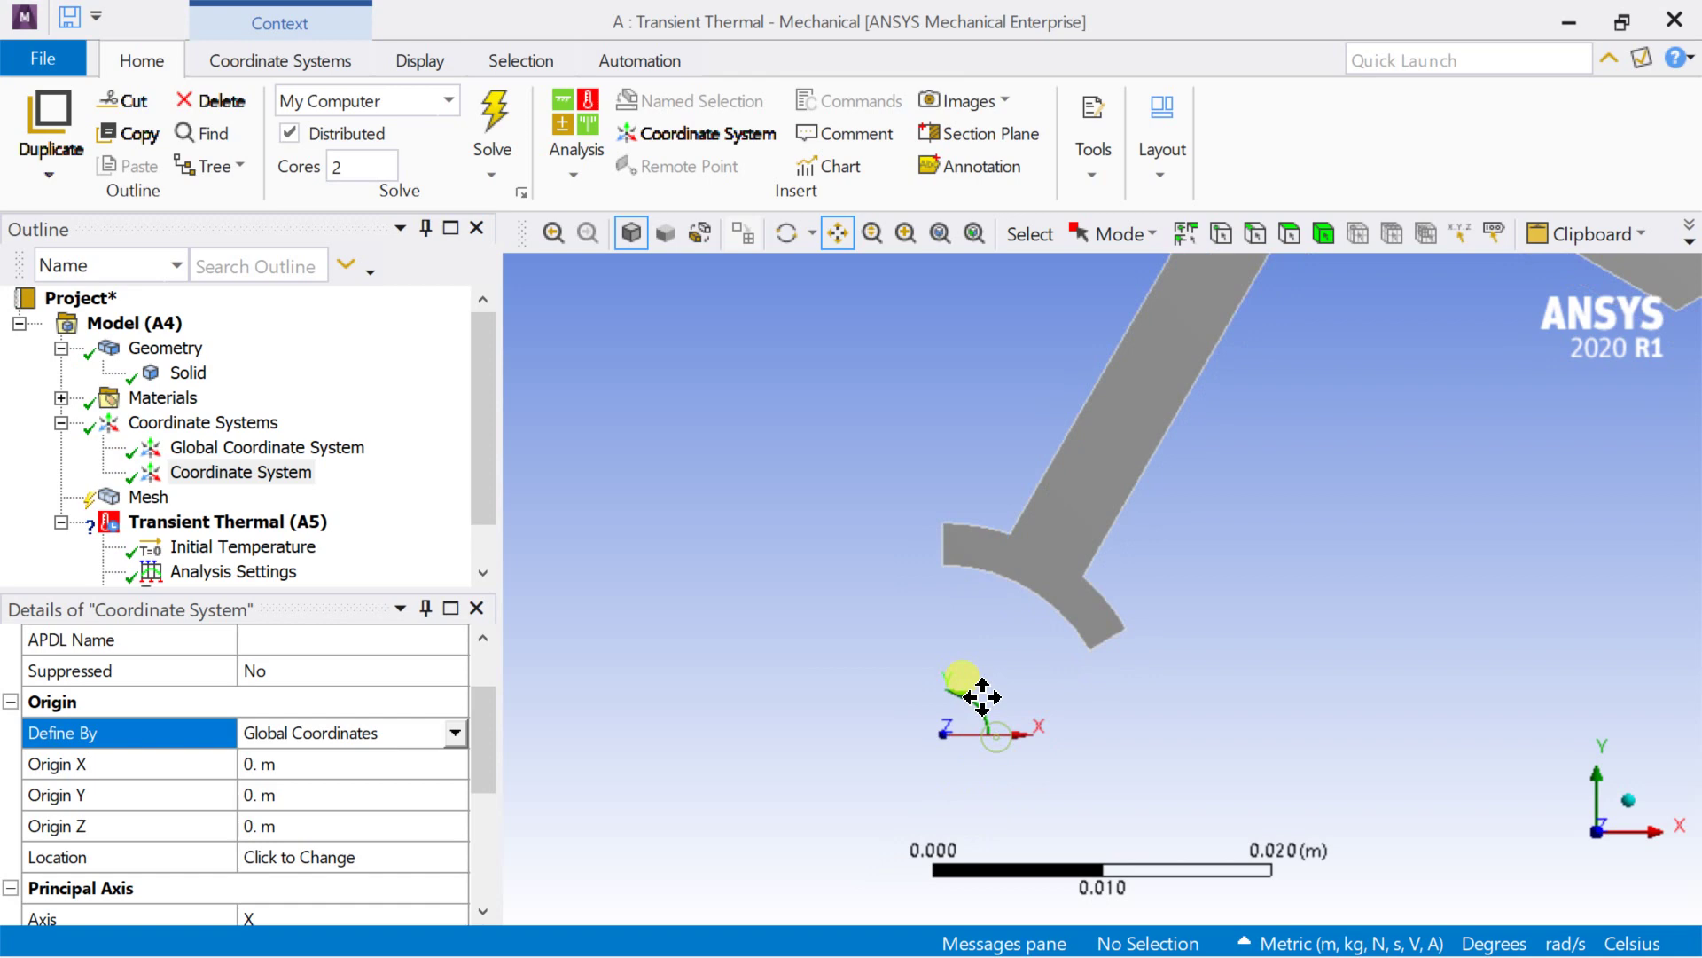
pyautogui.scroll(-1, 1026, 727)
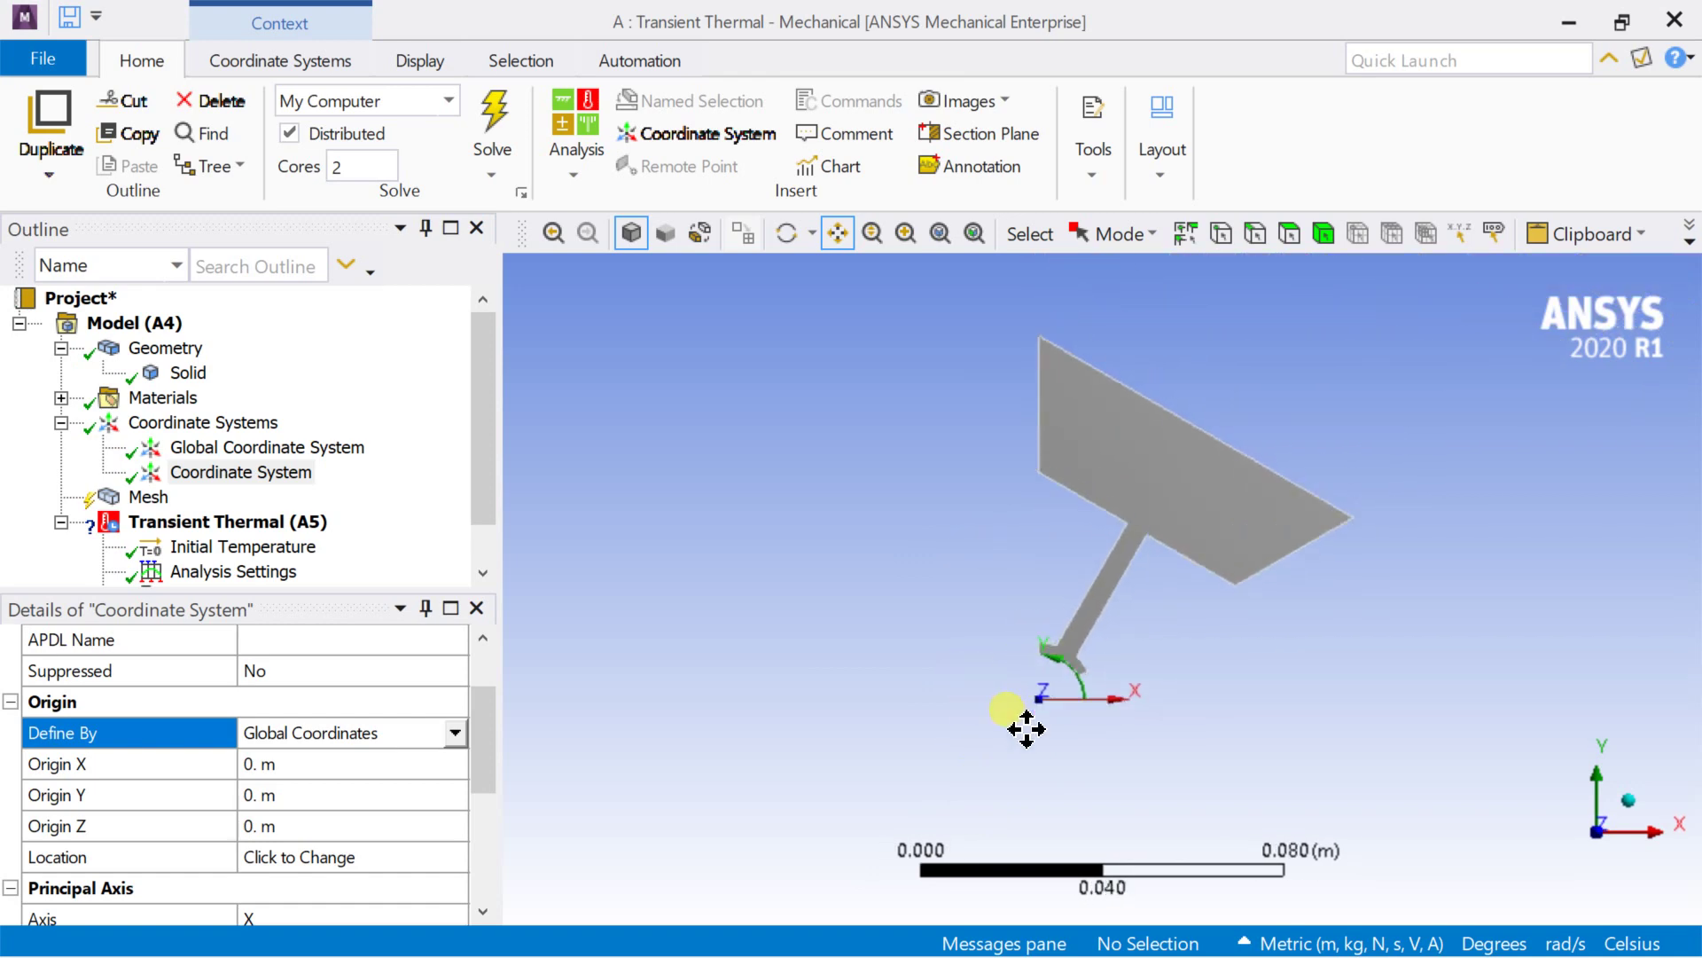
pyautogui.scroll(2, 1025, 727)
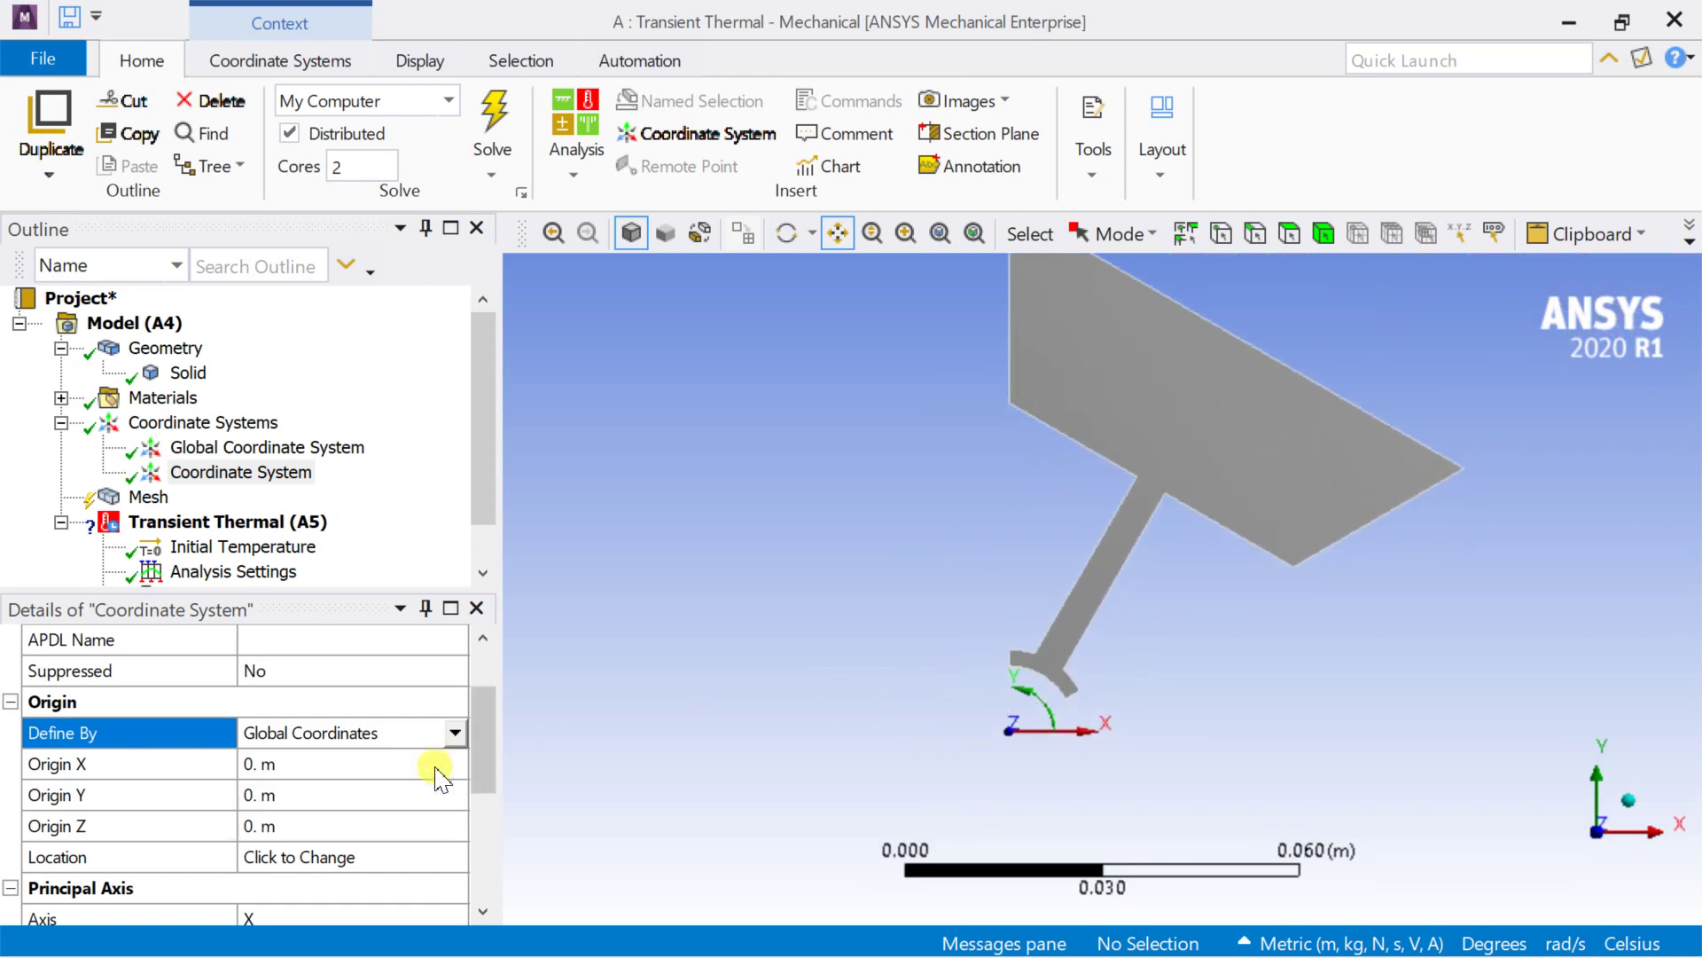
pyautogui.scroll(-1, 465, 709)
# Rename the new coordinate system as Cylindrical Coordinate System
pyautogui.rightClick(213, 472)
pyautogui.click(282, 792)
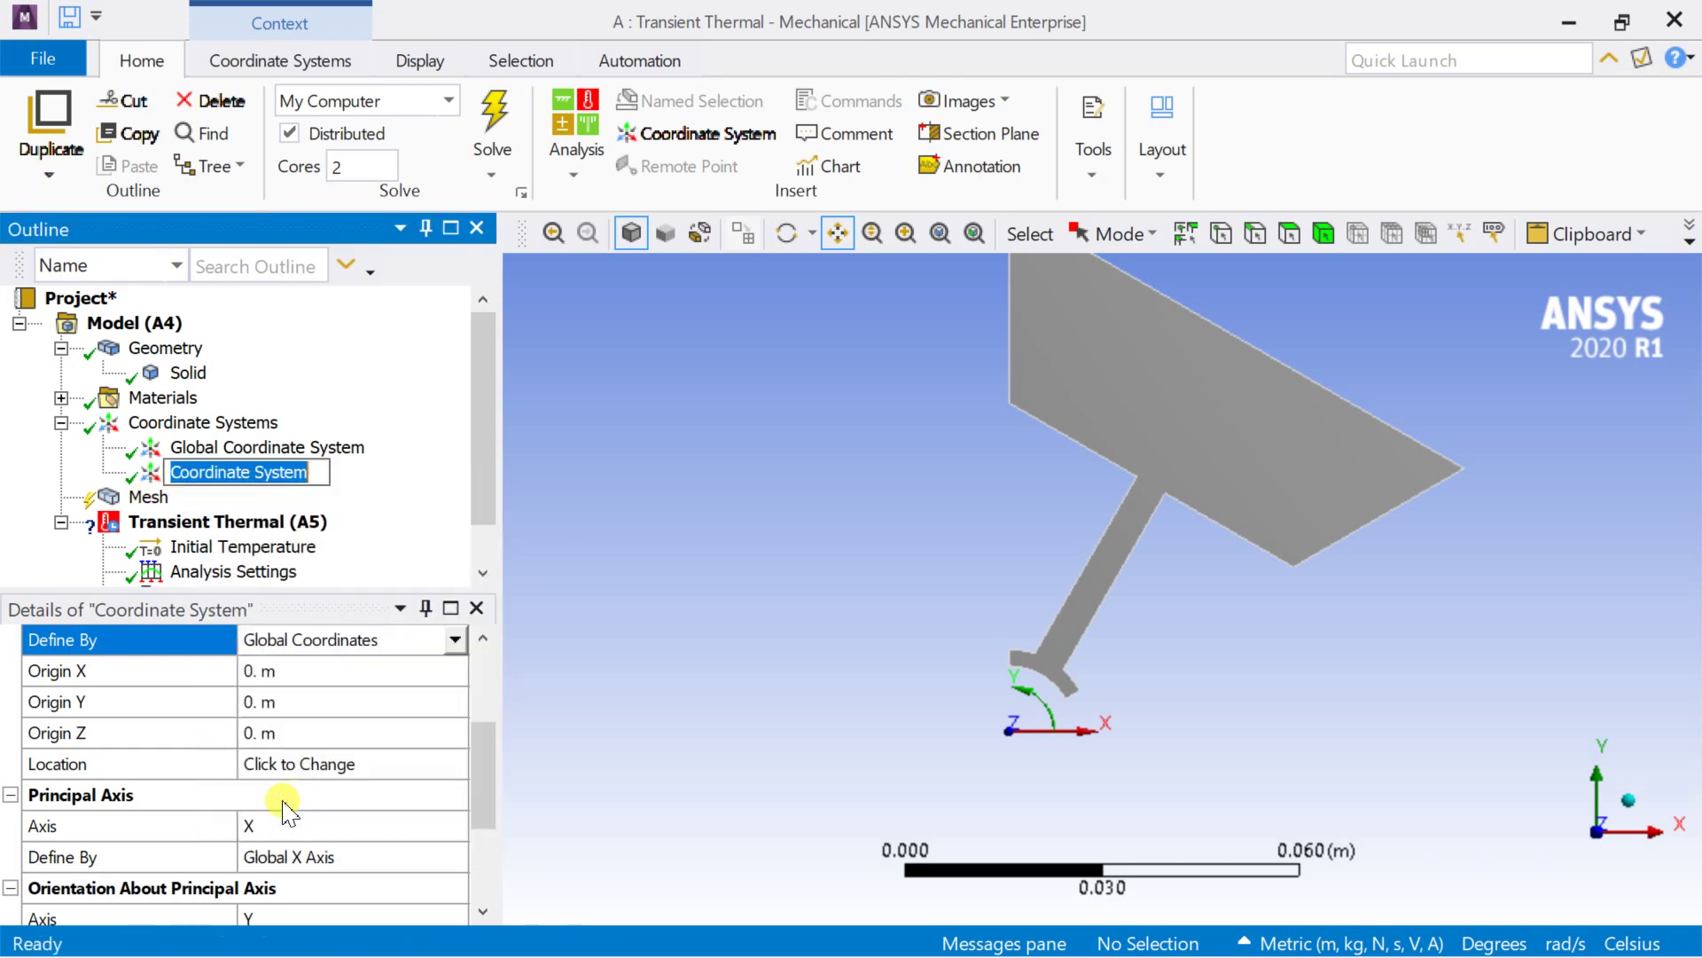
pyautogui.click(182, 477)
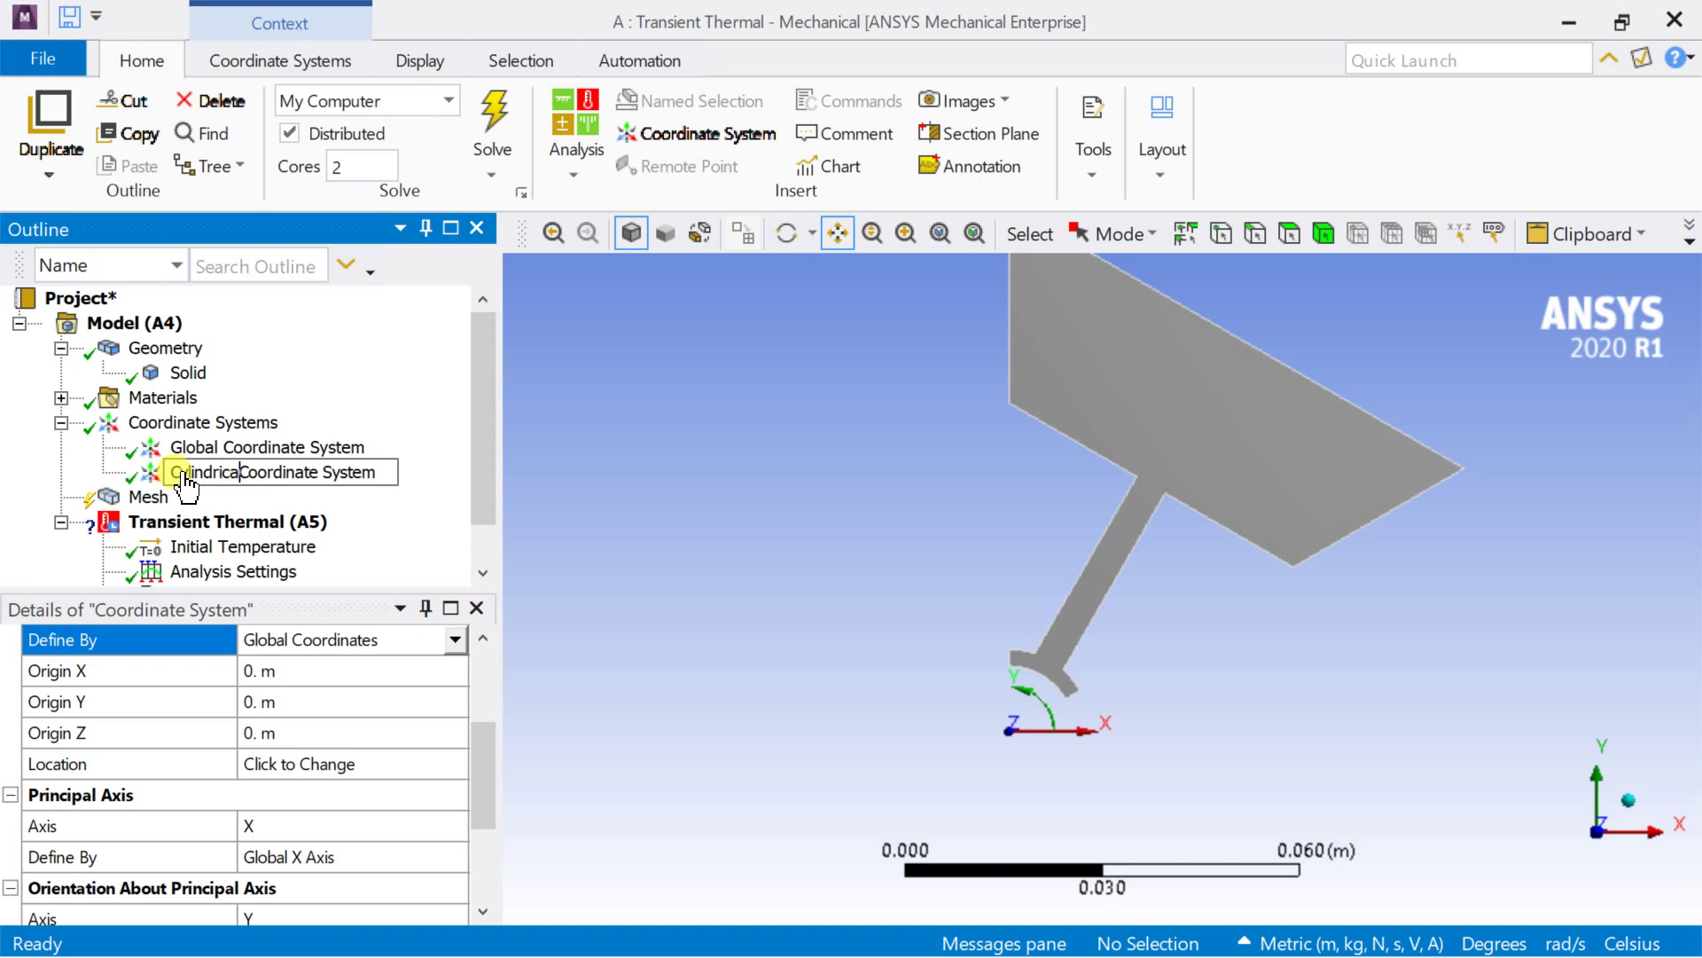
pyautogui.write('Cylindrical')
pyautogui.click(544, 471)
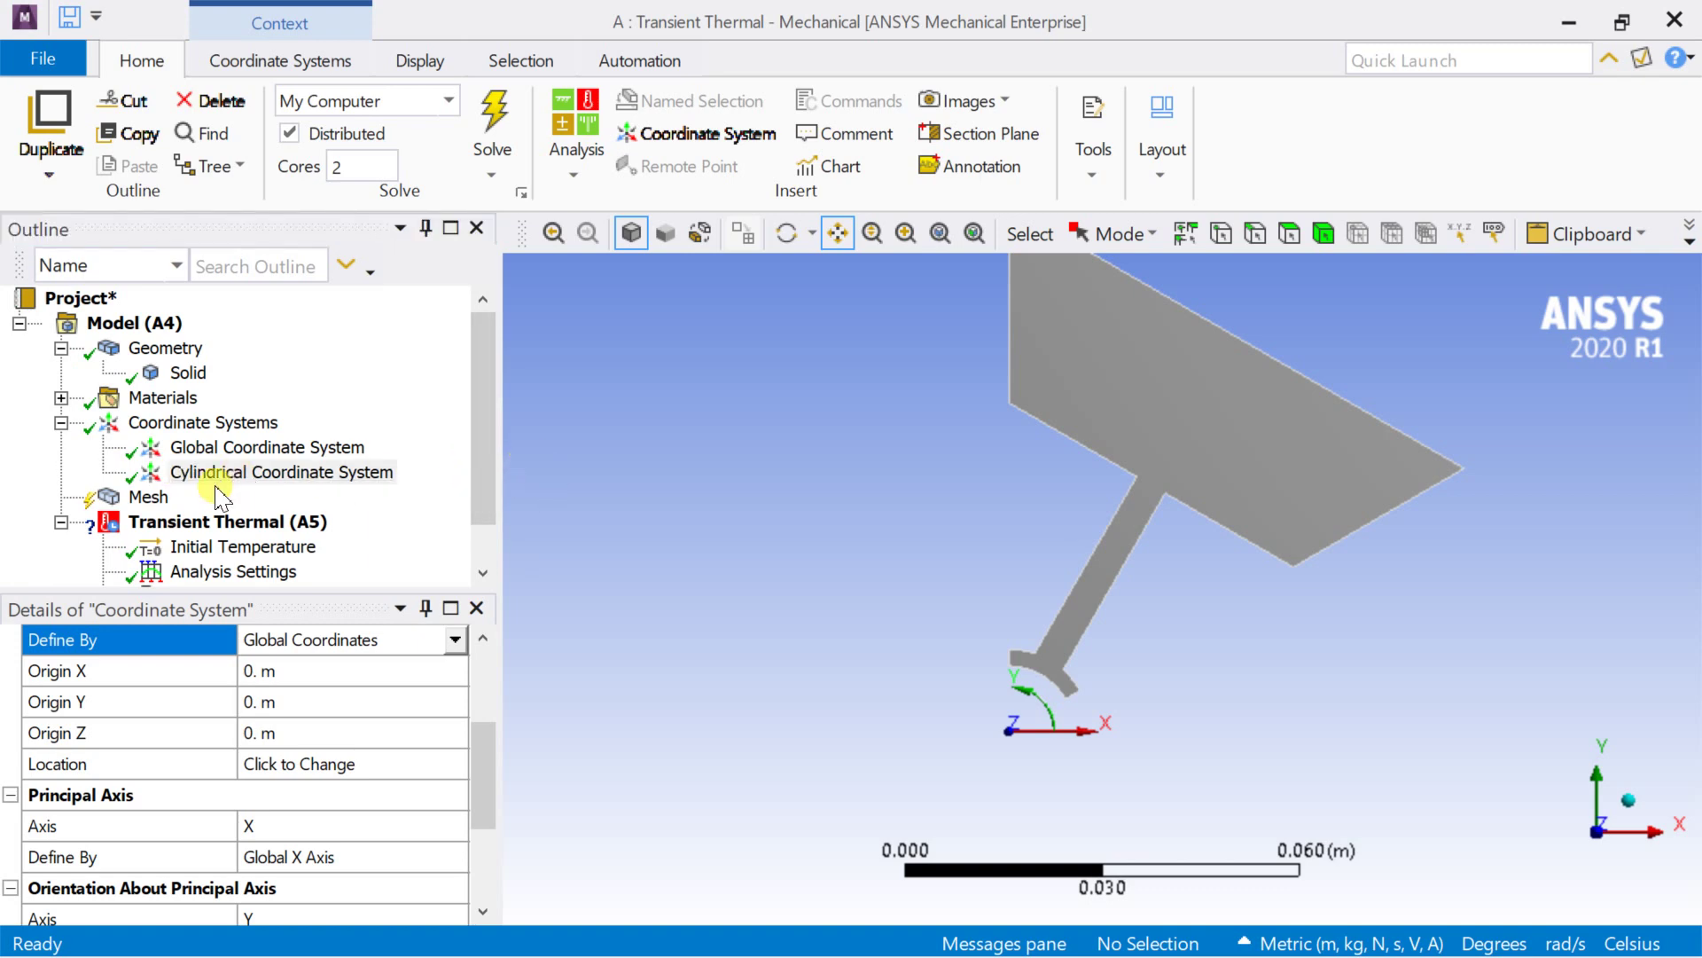
# Generate the mesh with the default settings and show its node and element statistics
pyautogui.click(149, 497)
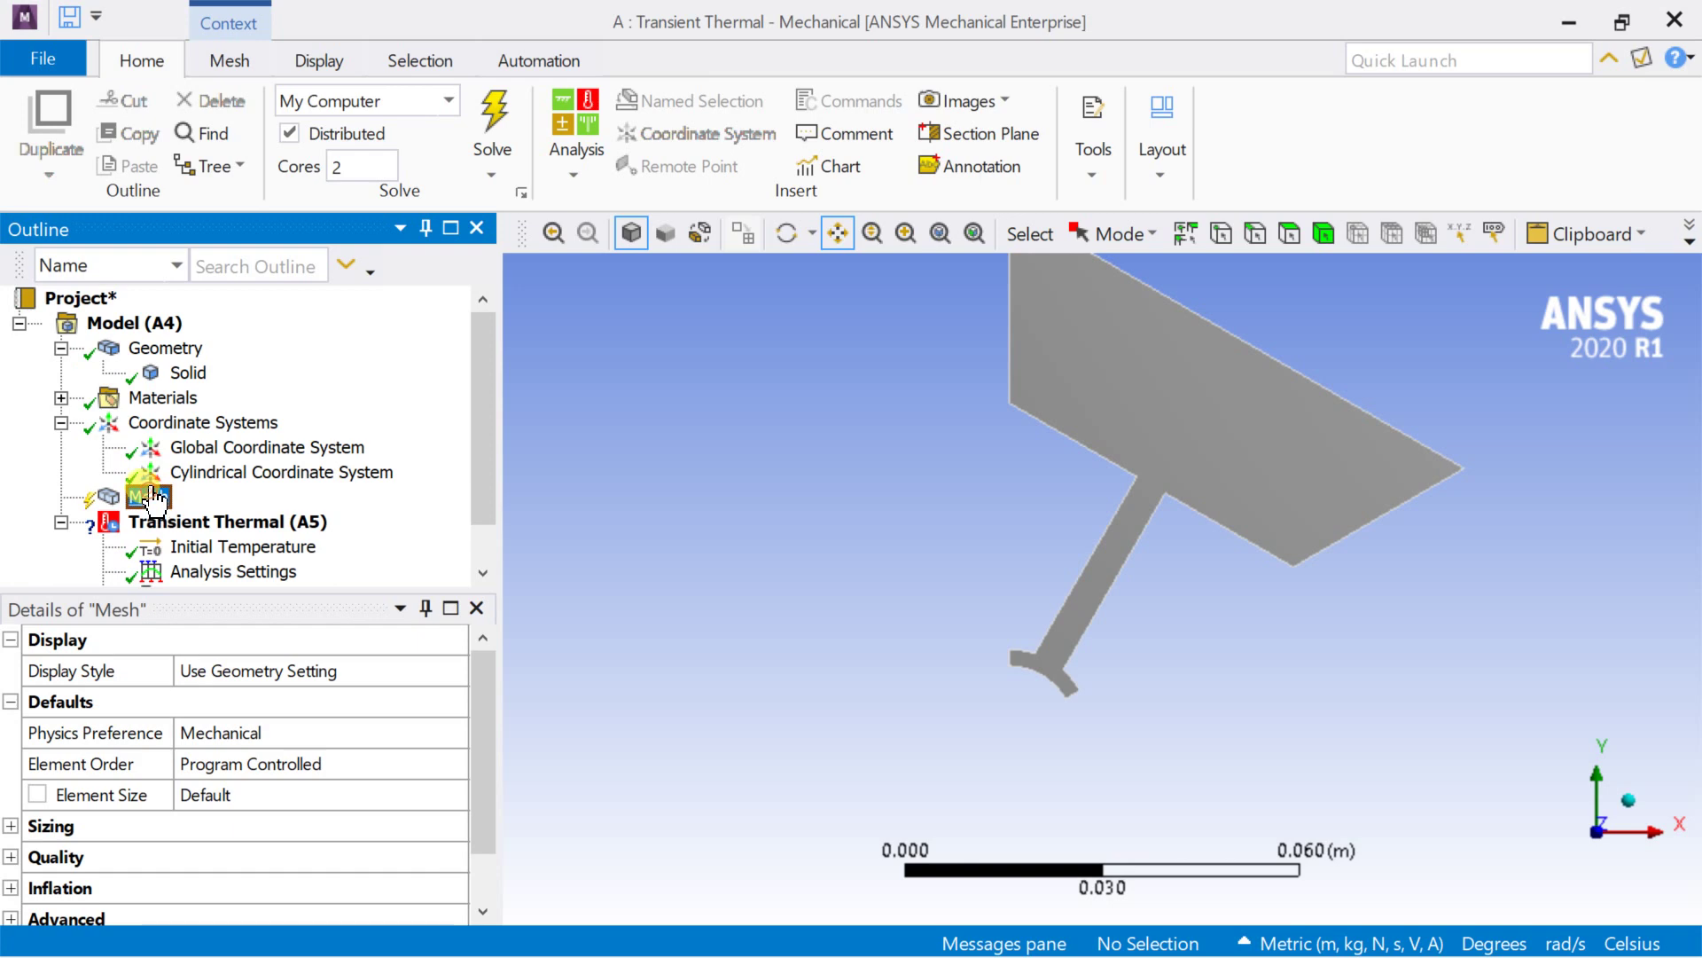
pyautogui.rightClick(149, 497)
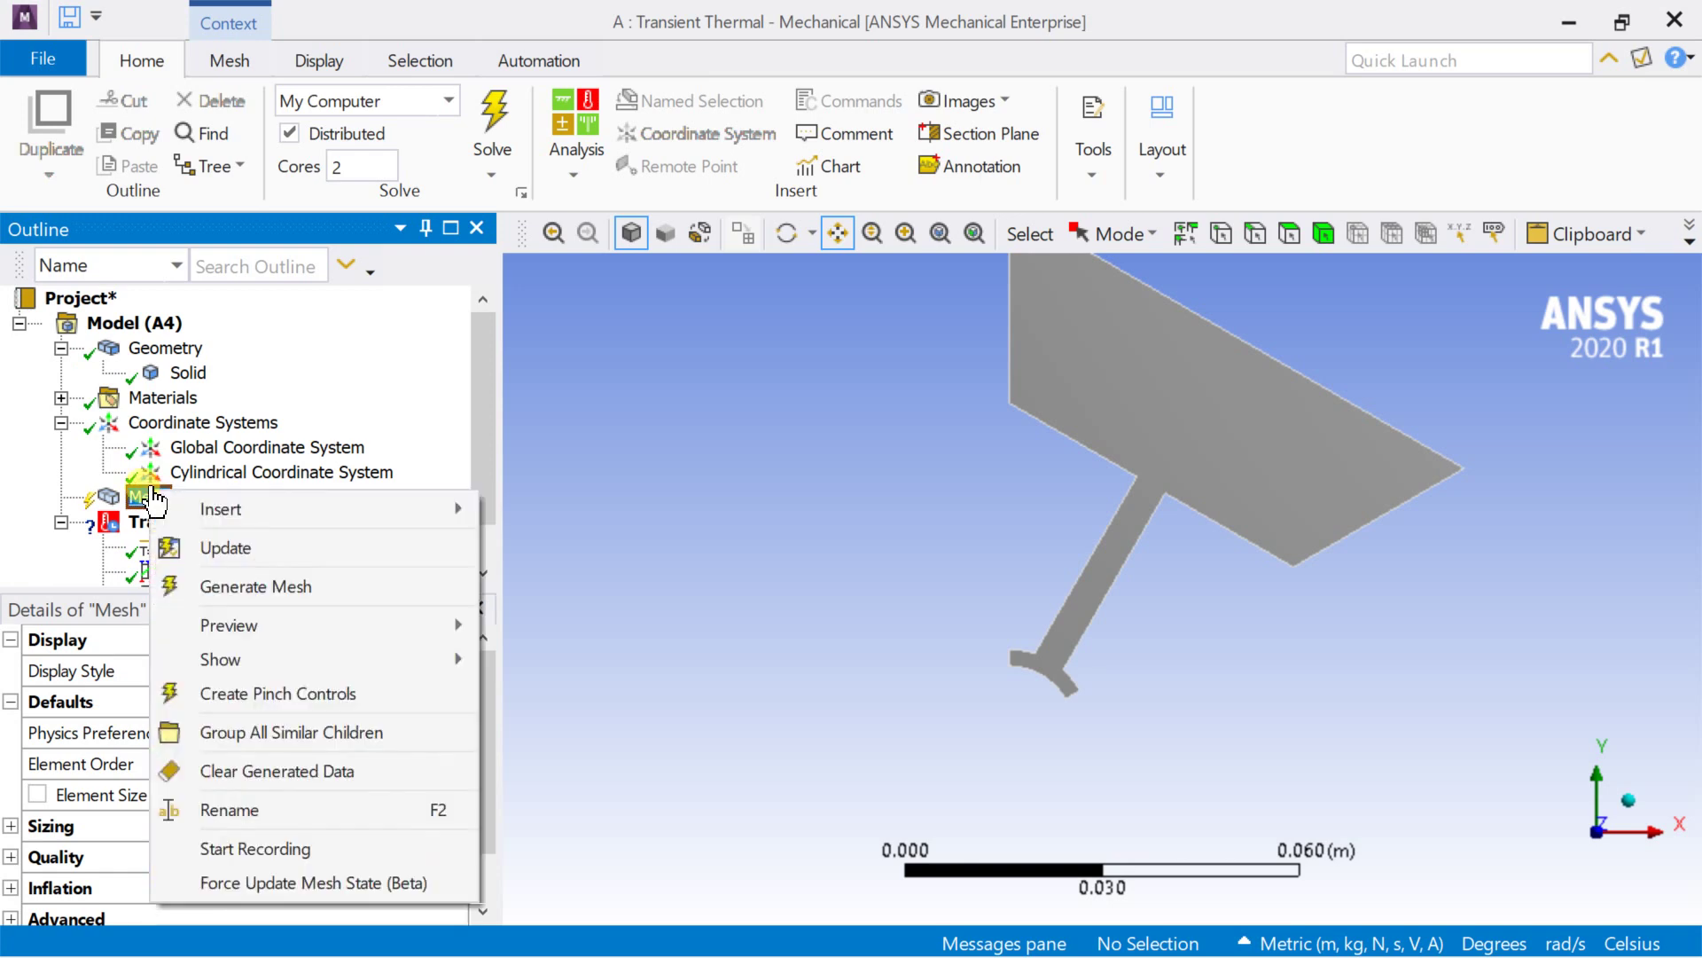
pyautogui.click(197, 585)
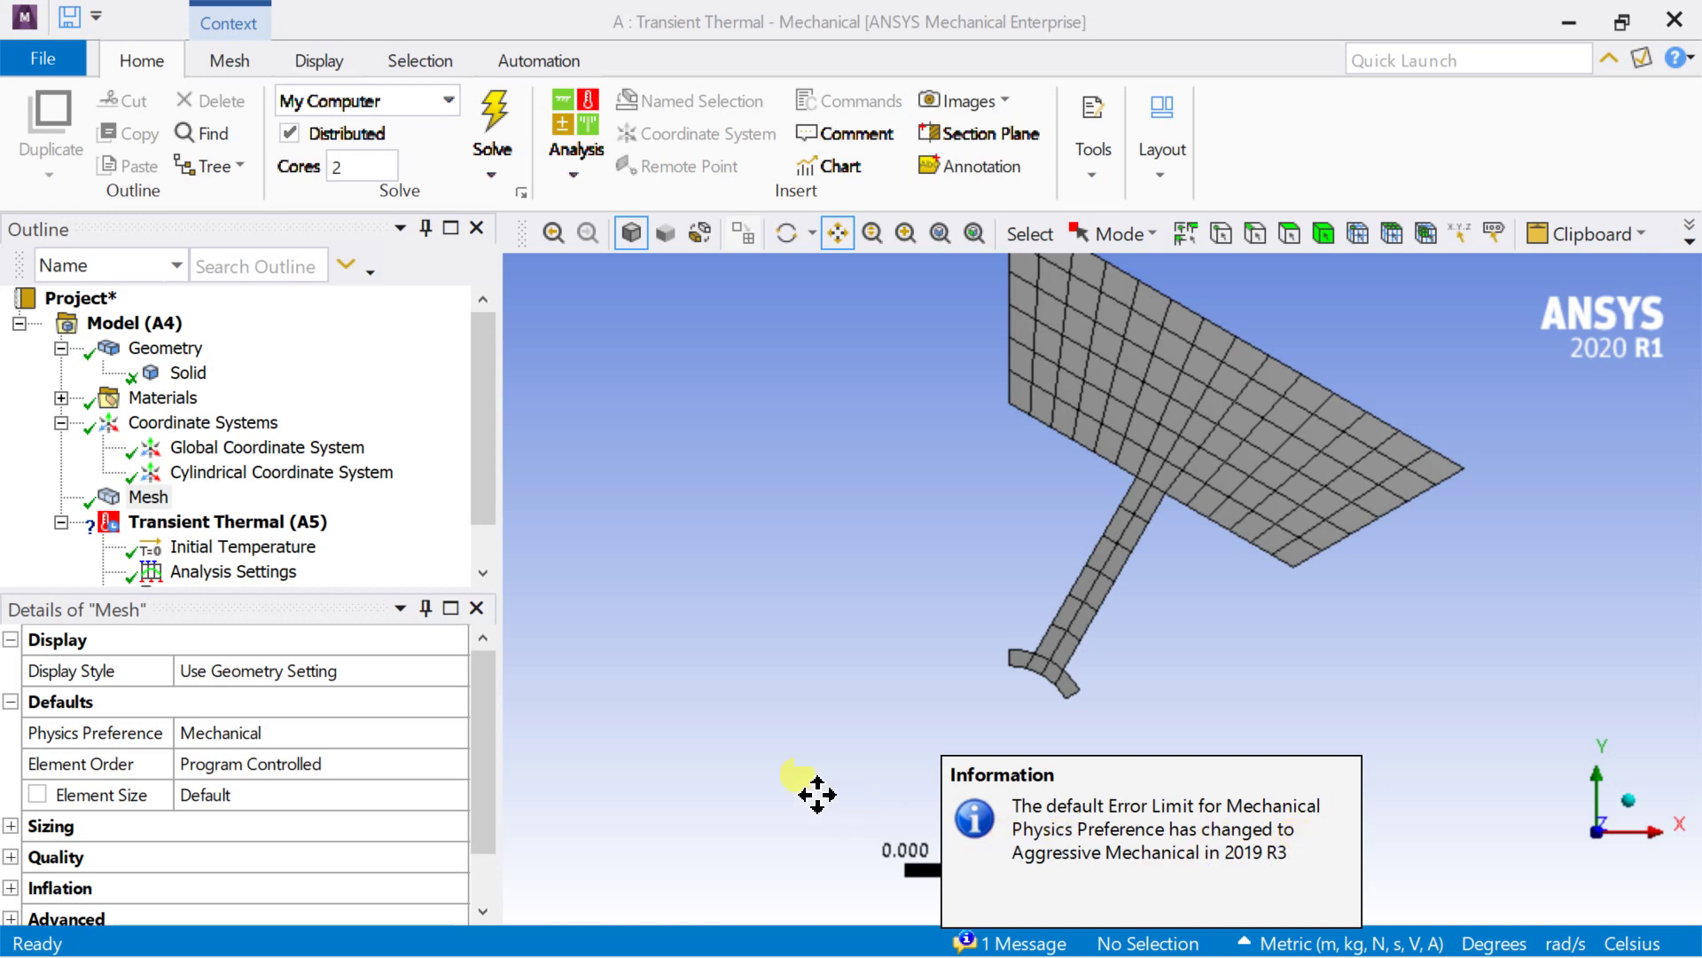
pyautogui.moveTo(490, 771); pyautogui.dragTo(482, 889)
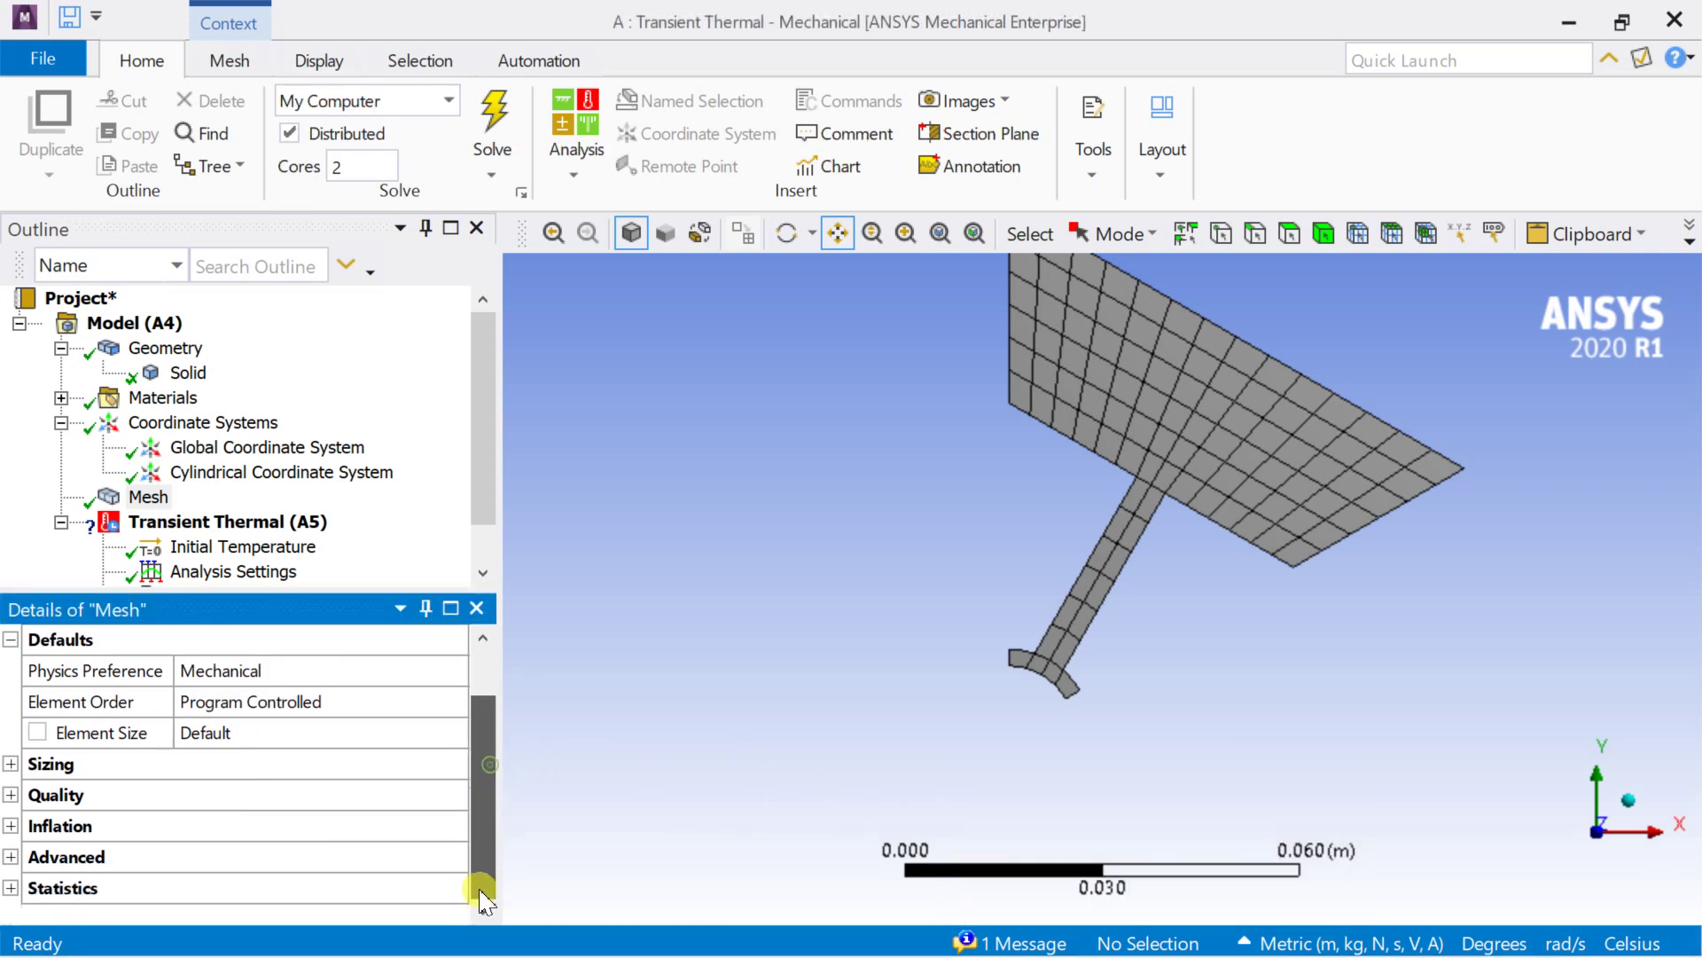
pyautogui.click(44, 890)
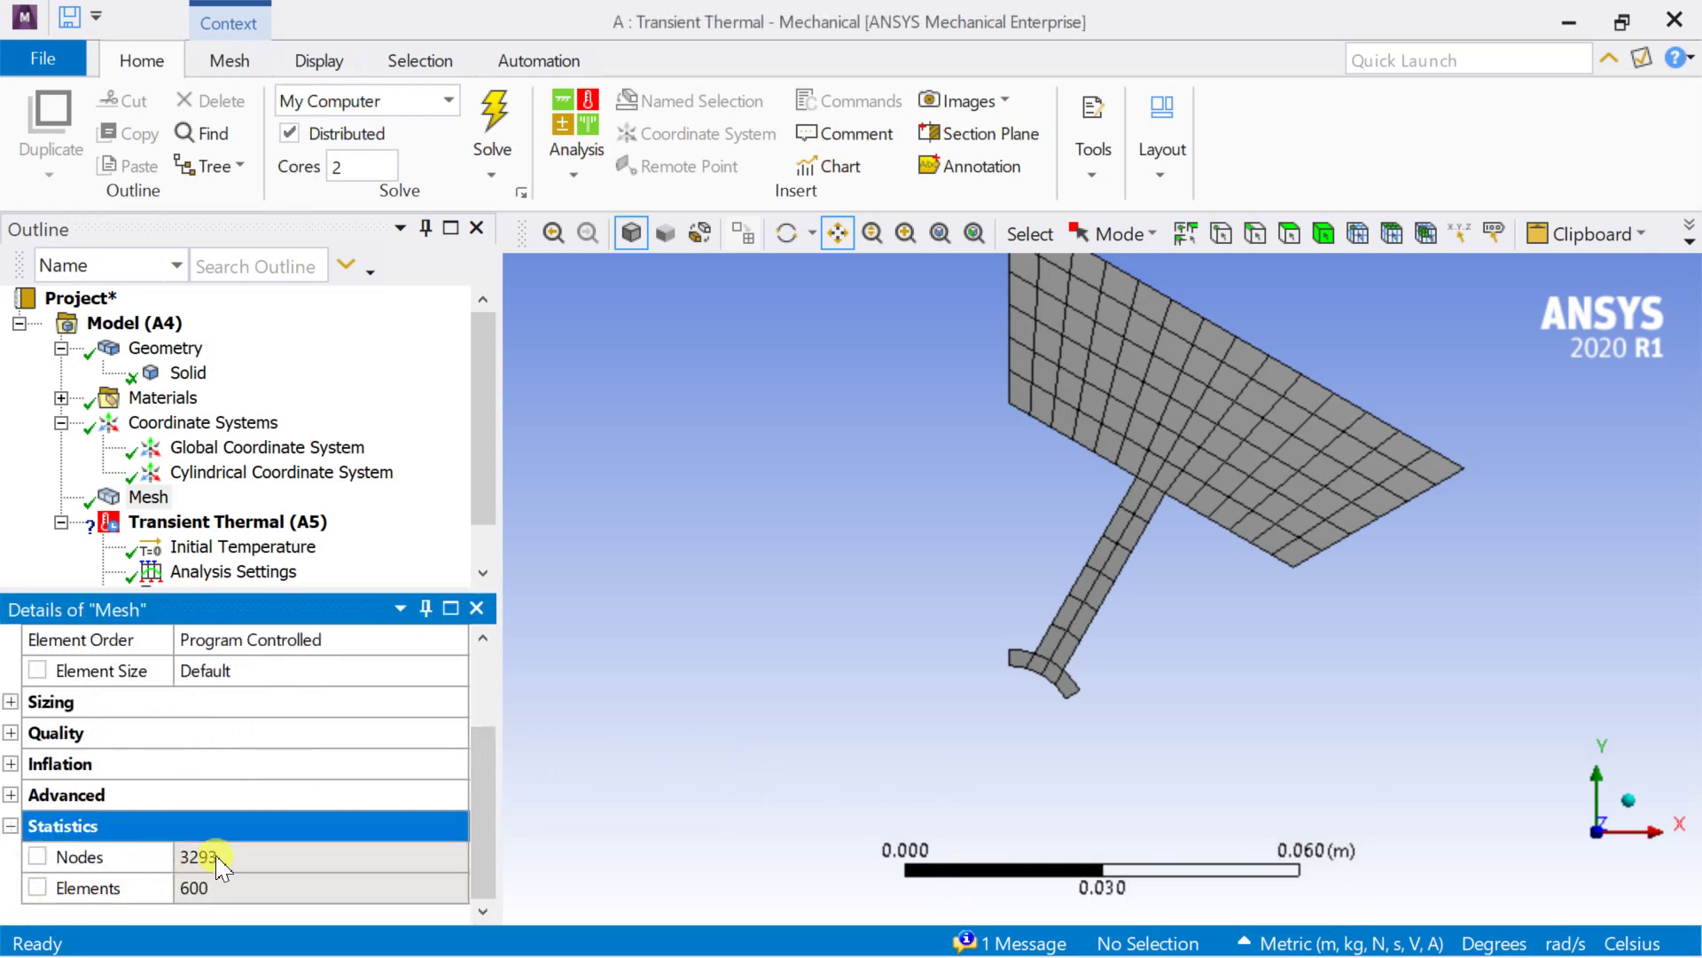
# Set the mesh element size to 0.005 m
pyautogui.click(138, 499)
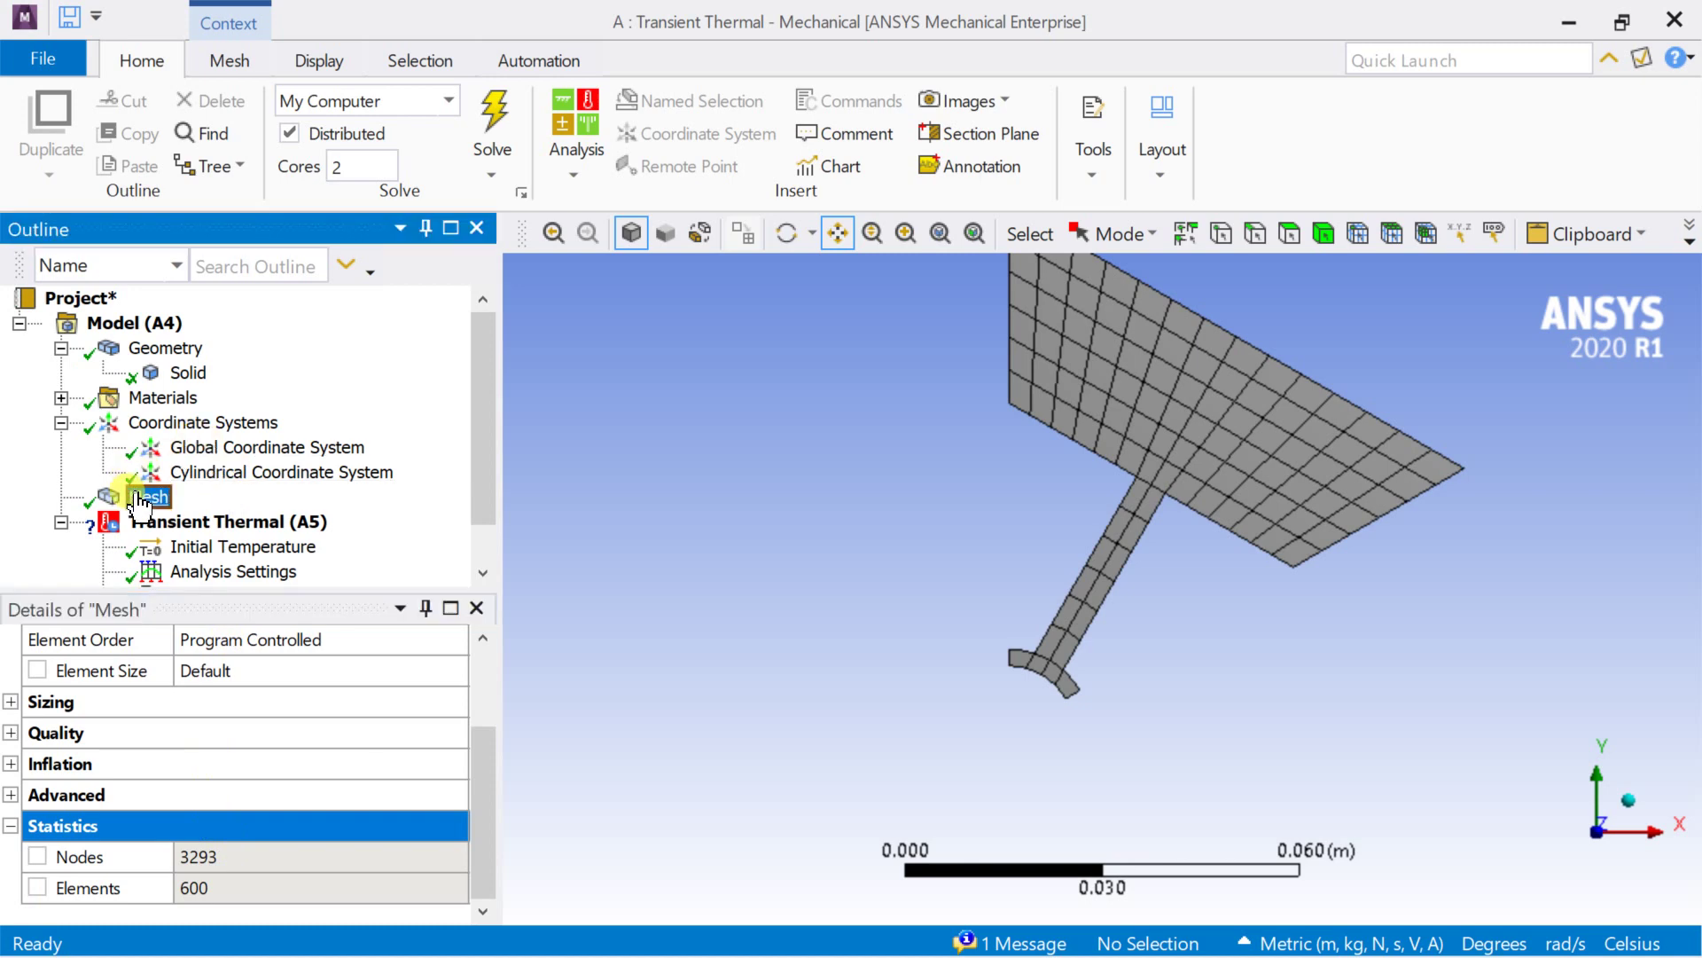
pyautogui.scroll(2, 146, 754)
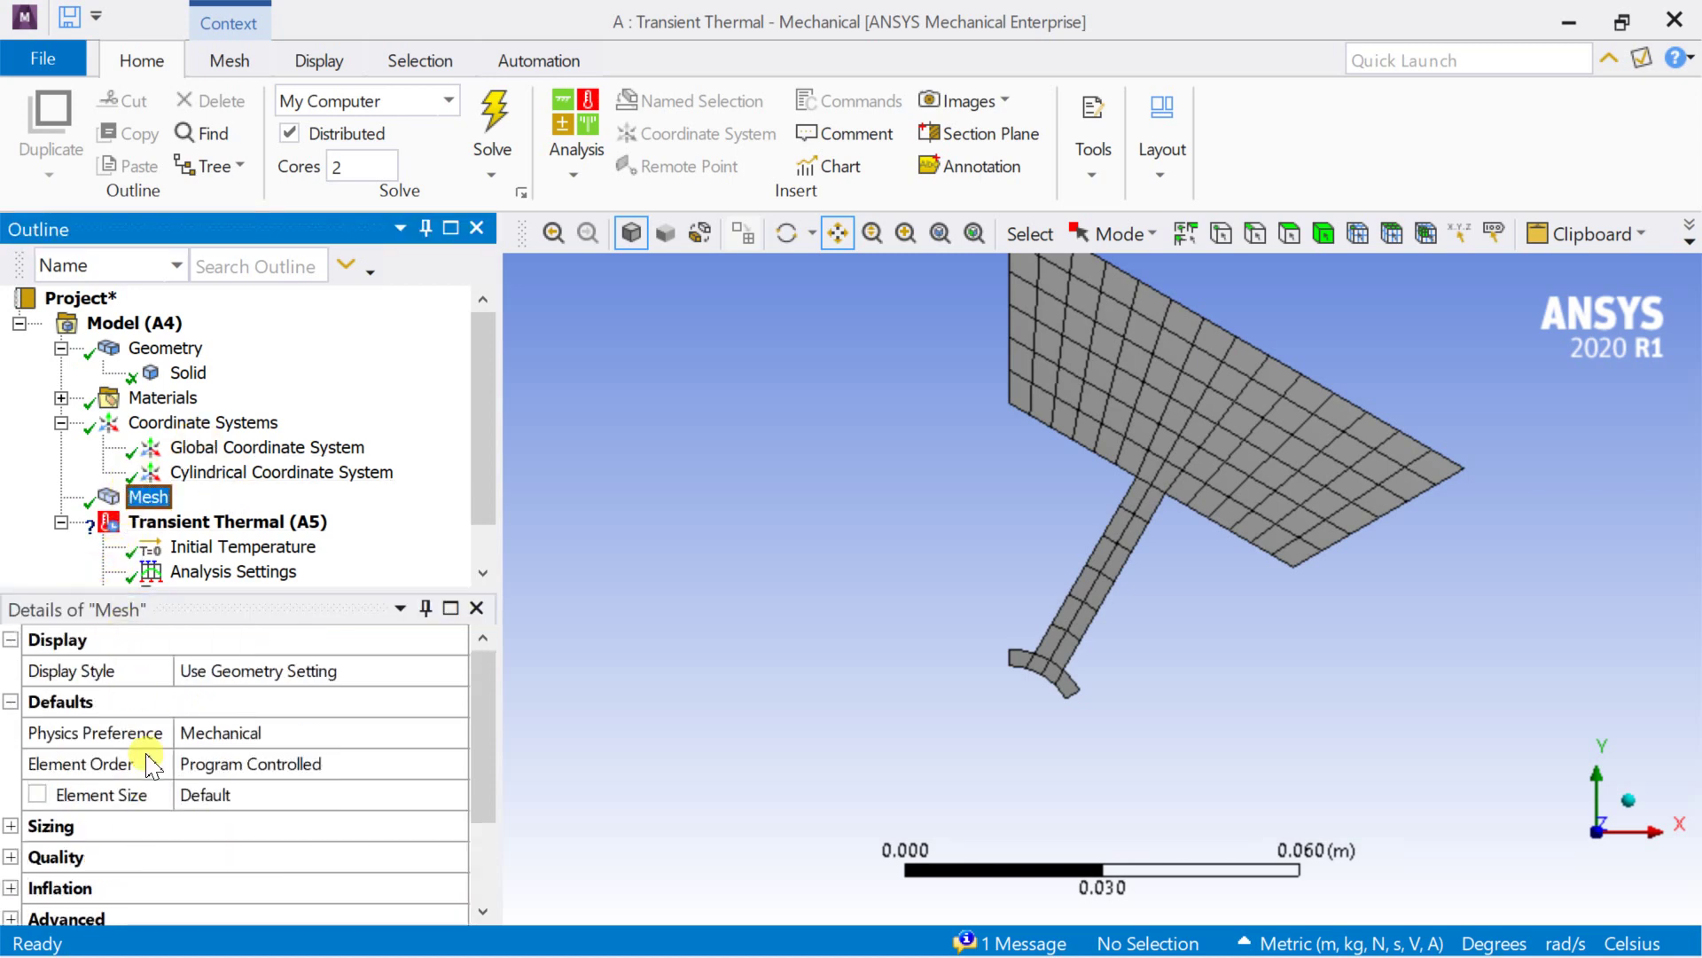
pyautogui.click(225, 797)
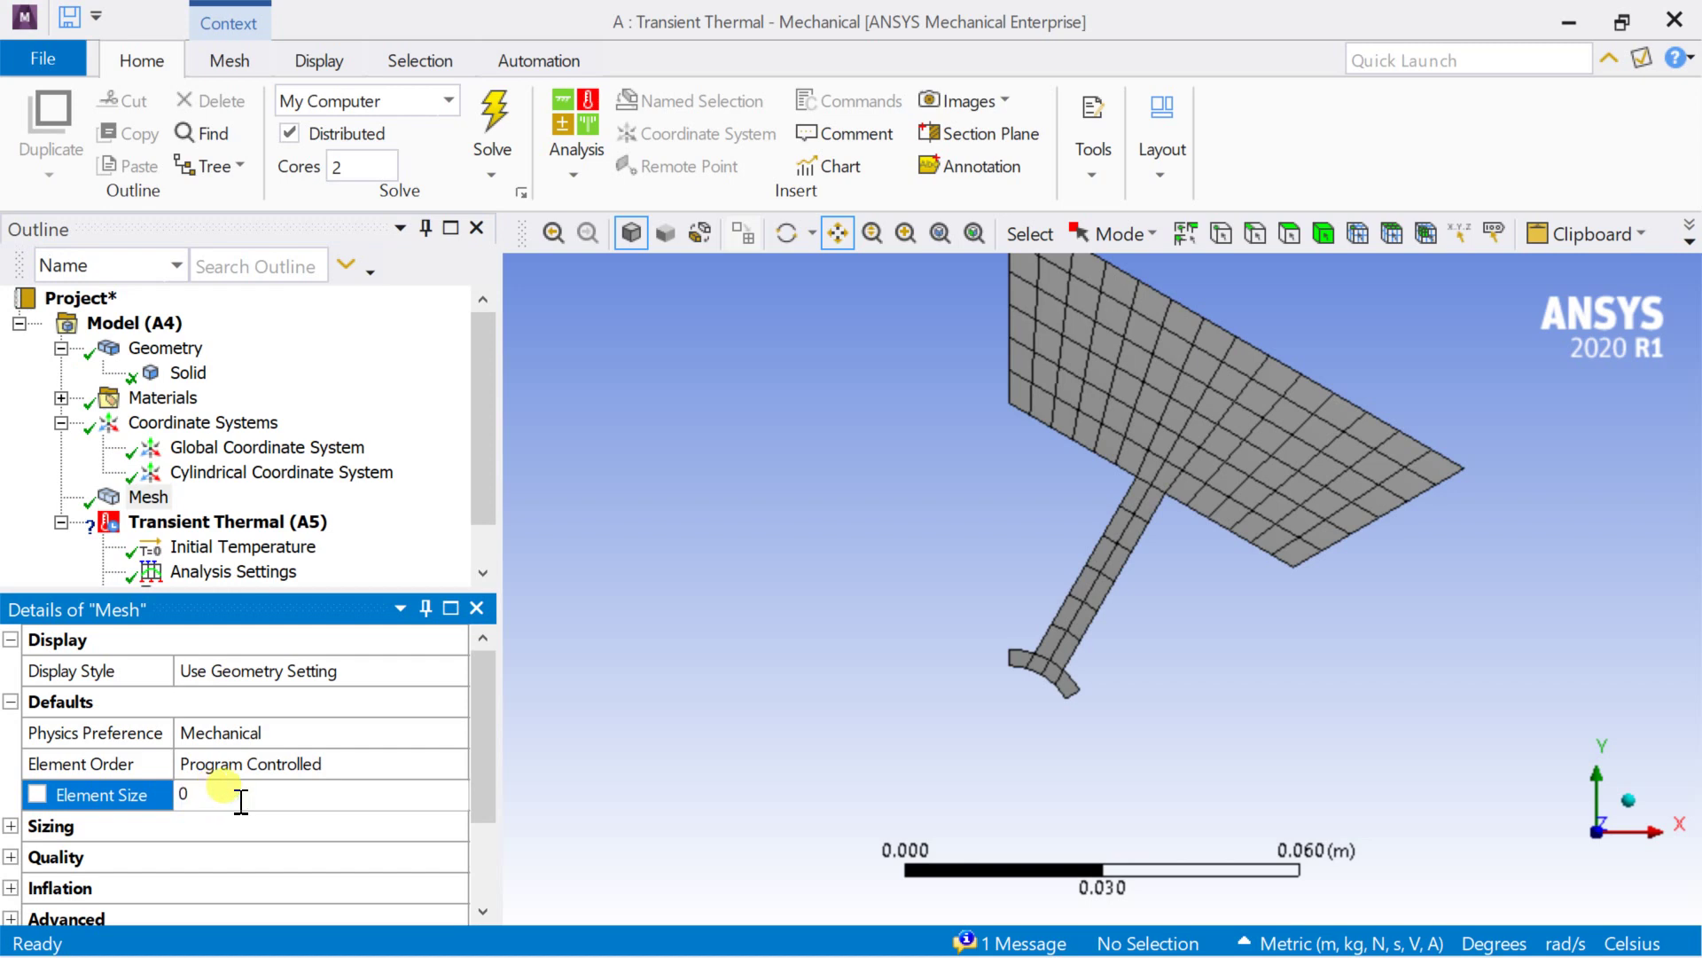
pyautogui.write('.005')
pyautogui.press('Return')
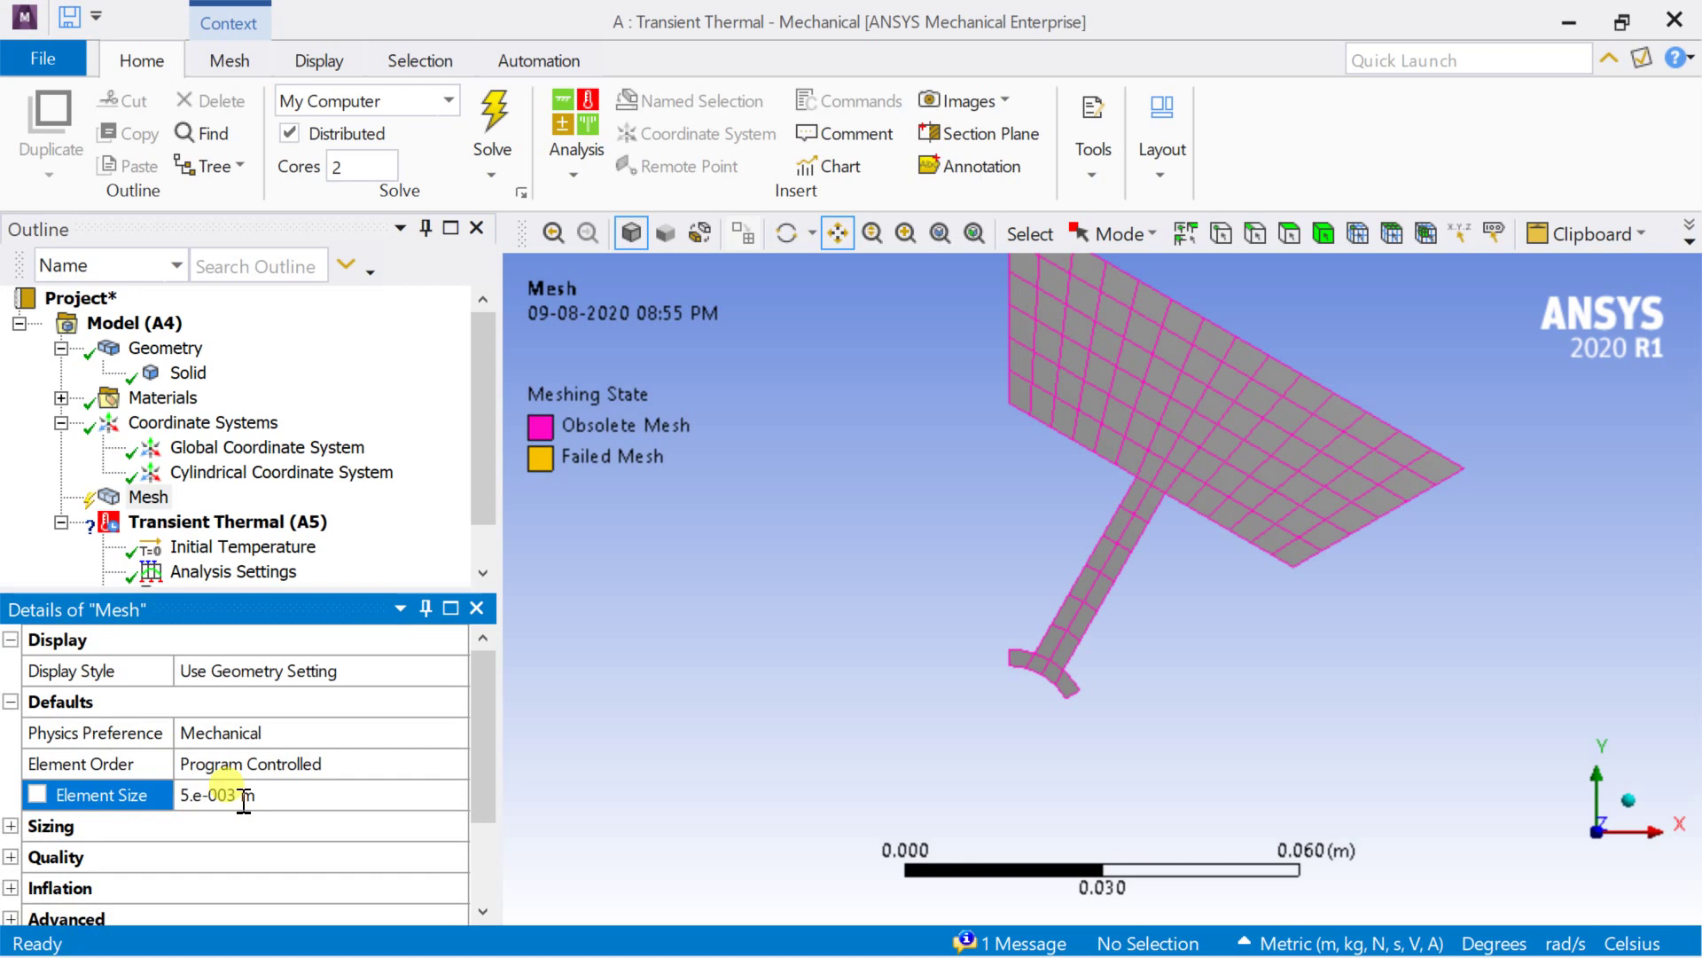
# Regenerate the mesh and refine its element size to 0.0025 m
pyautogui.rightClick(149, 497)
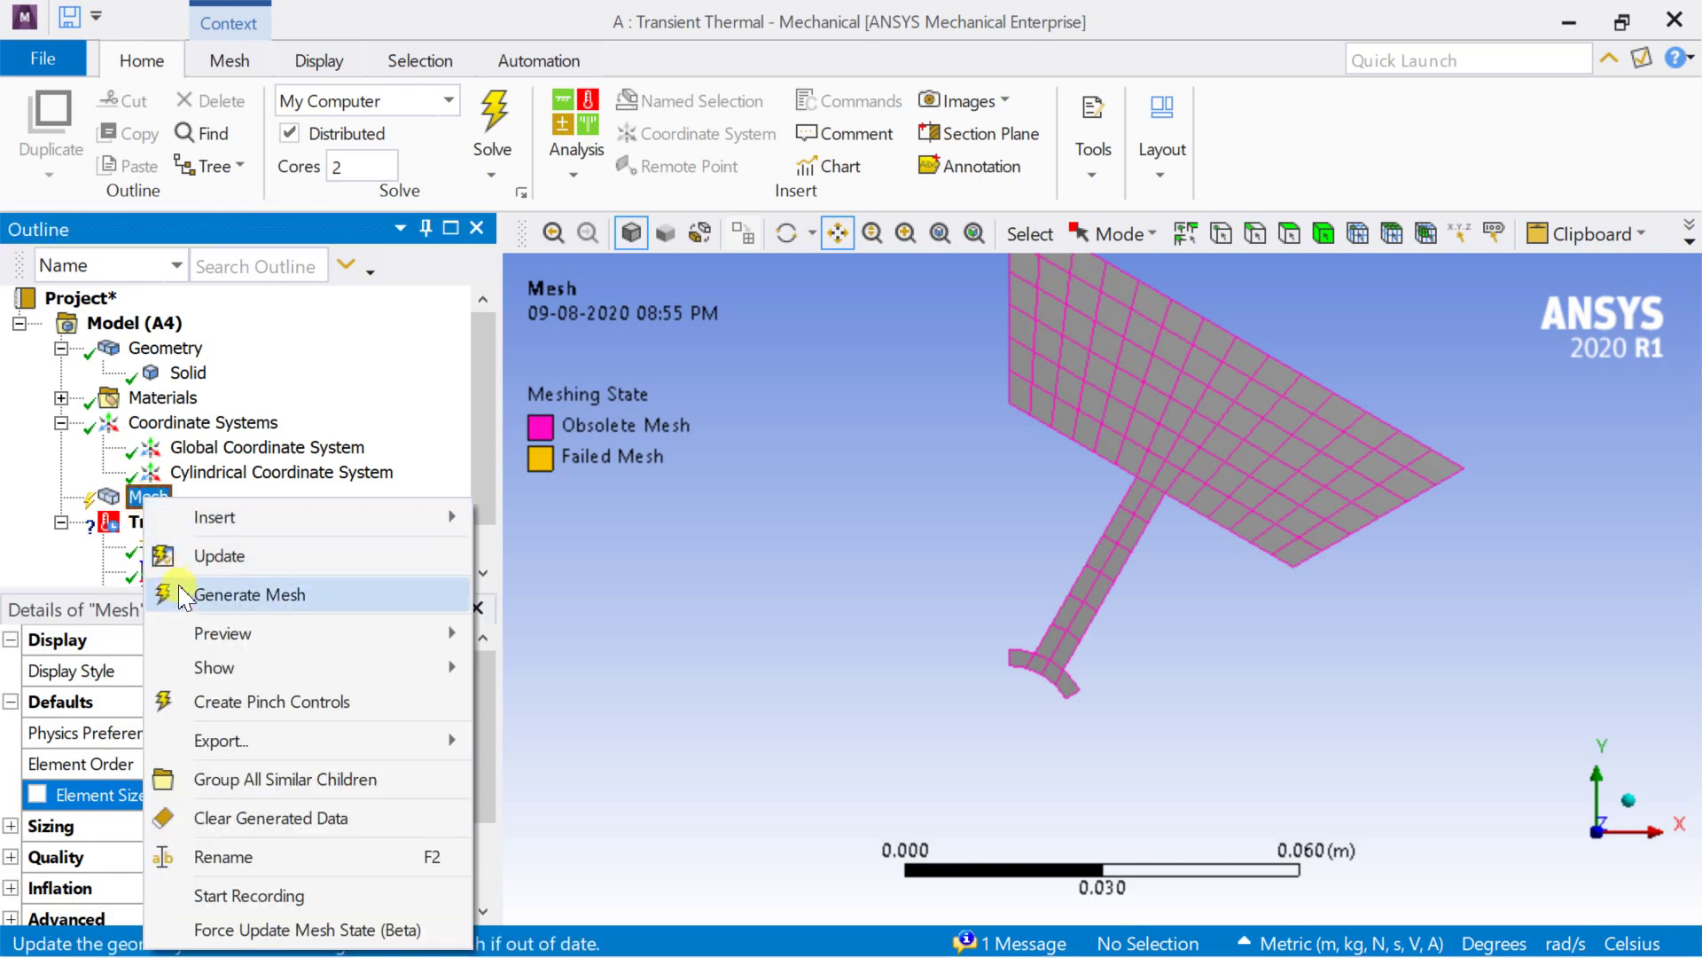
pyautogui.click(182, 596)
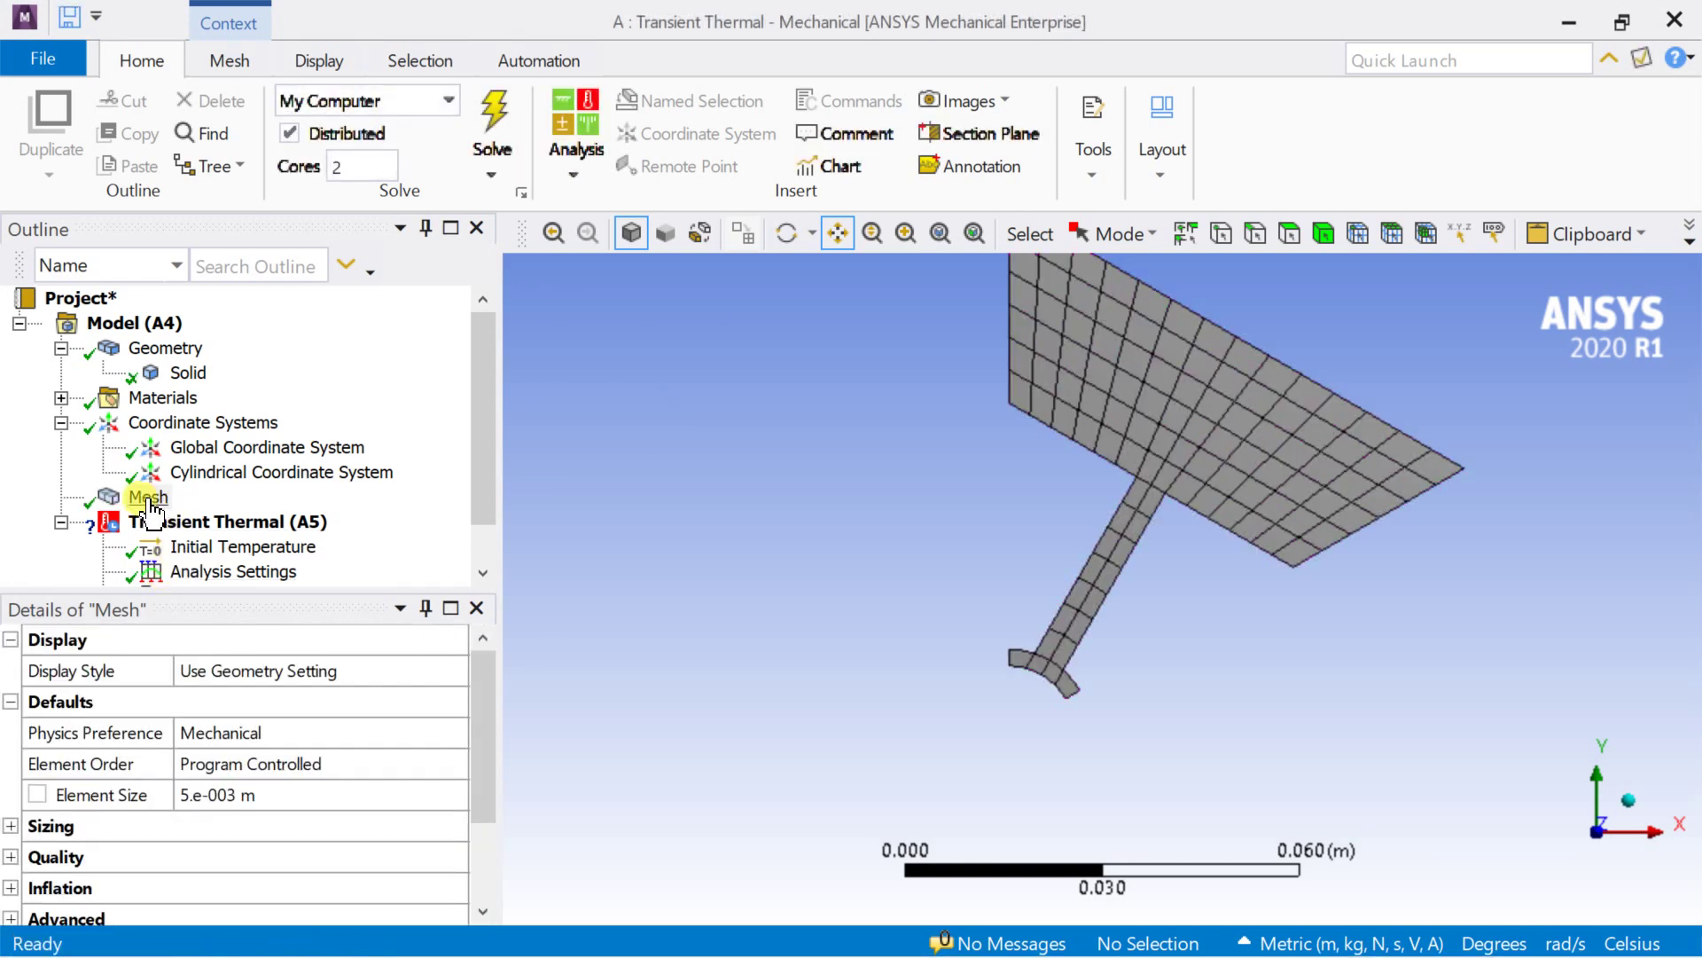
pyautogui.click(200, 793)
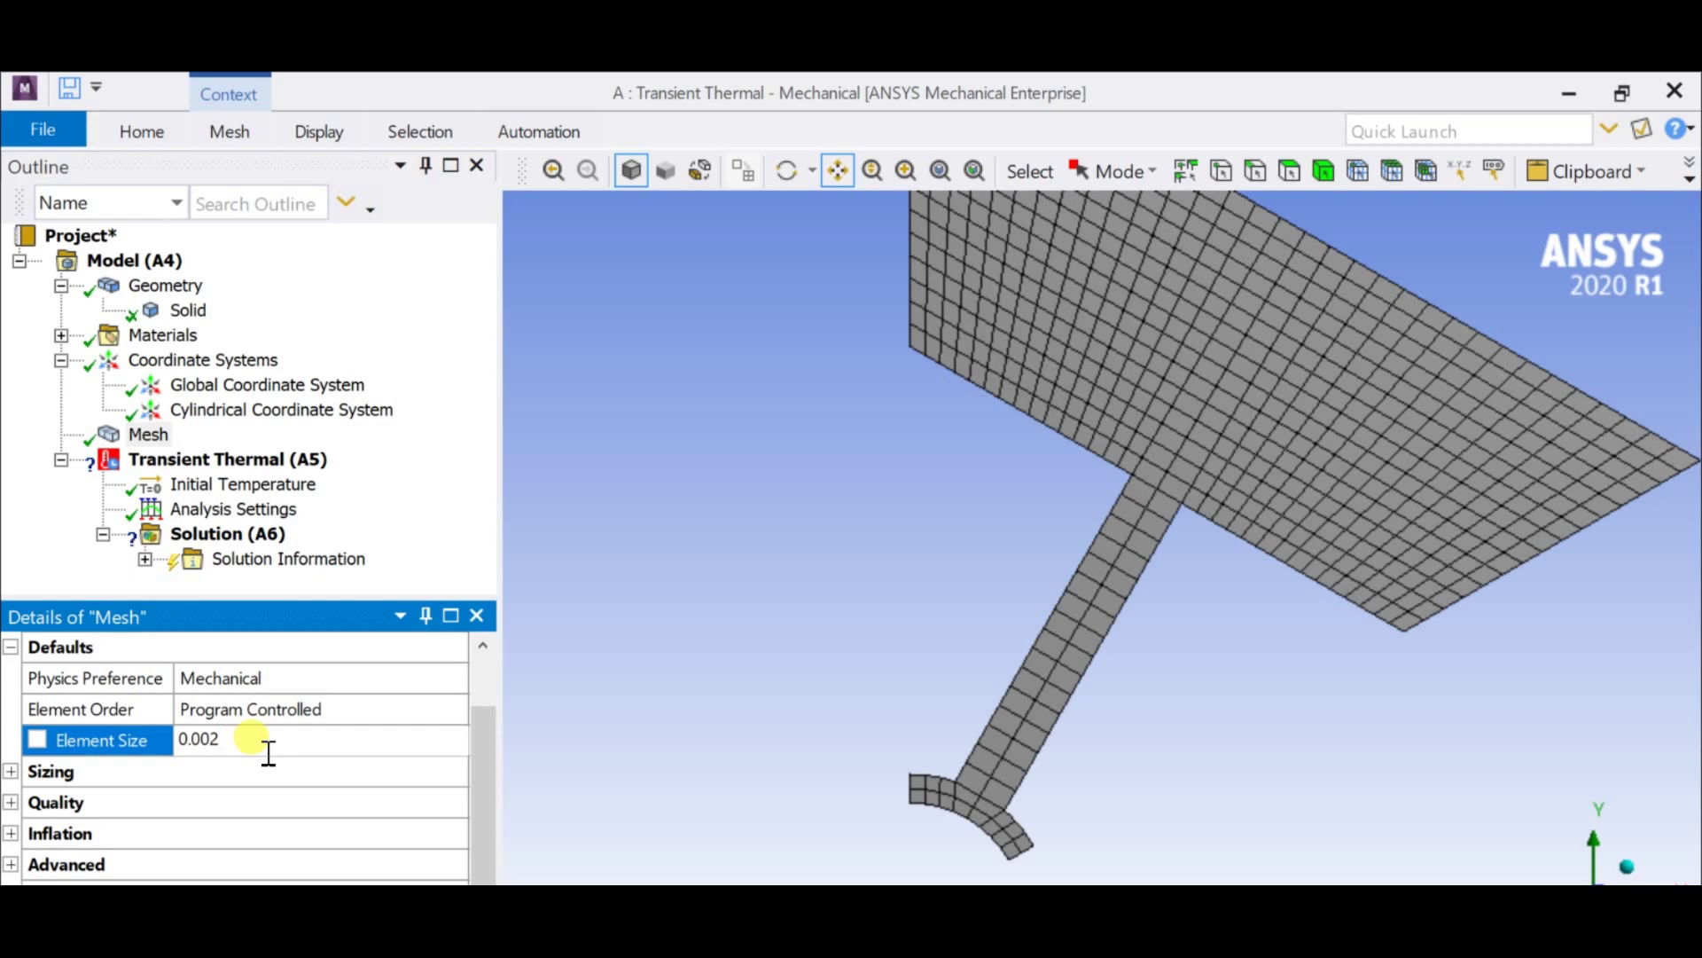
pyautogui.press('Return')
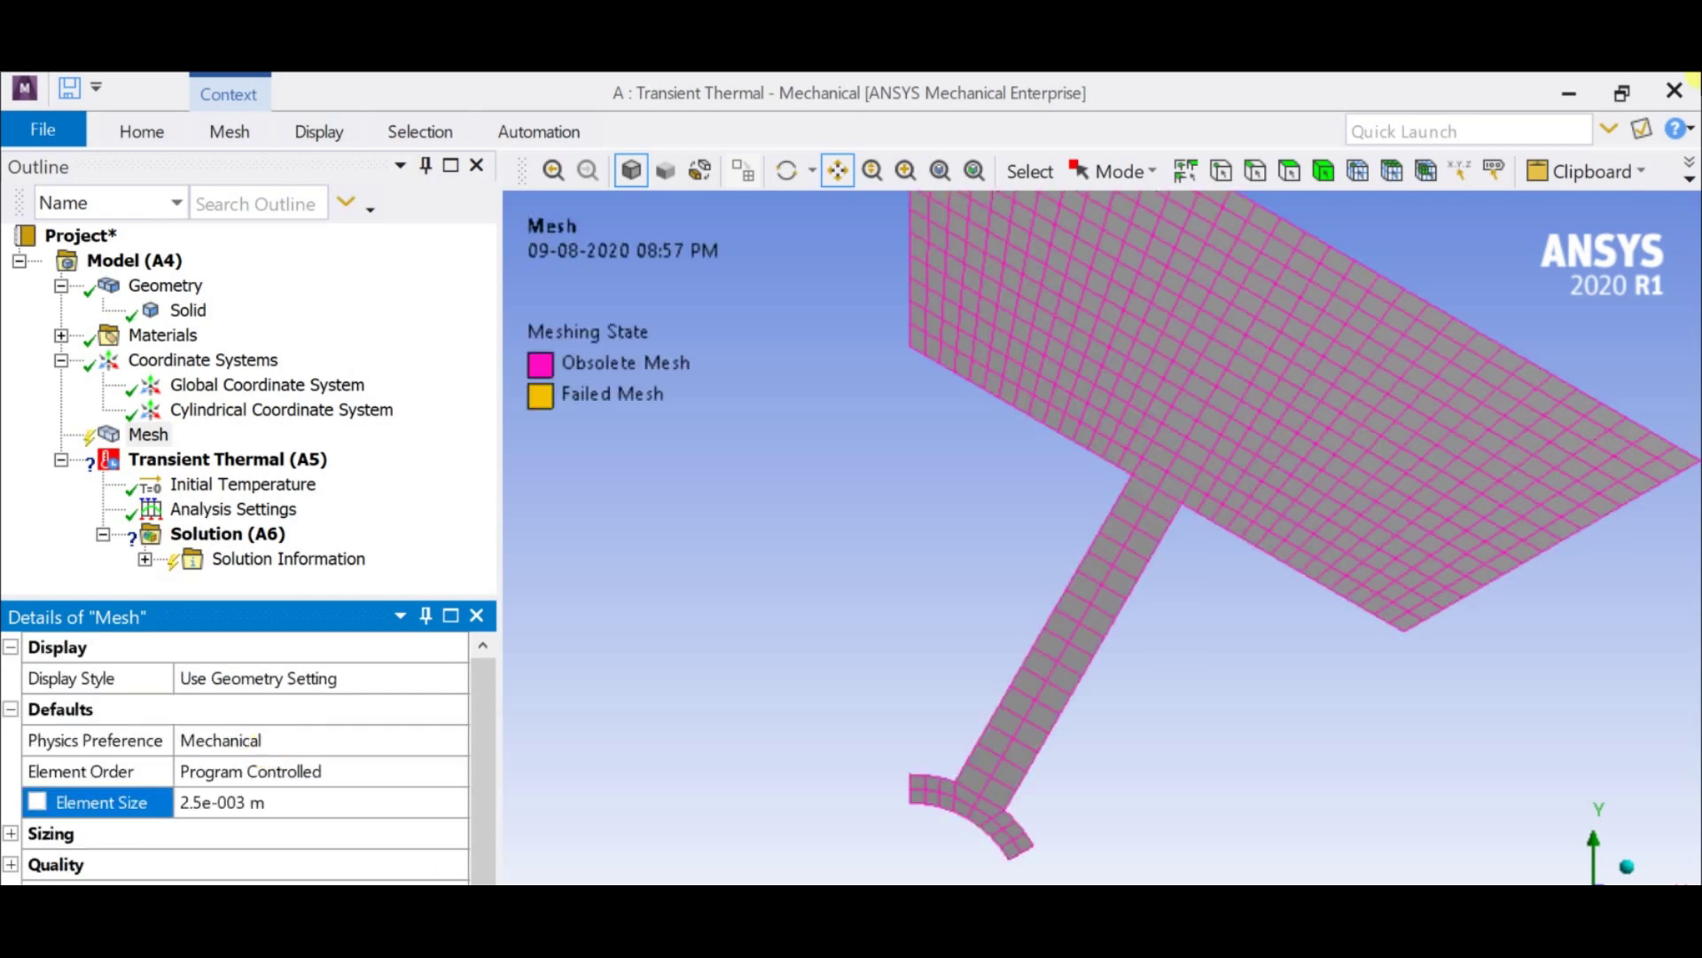
# Generate the mesh with the refined element size and show its node and element statistics
pyautogui.rightClick(149, 434)
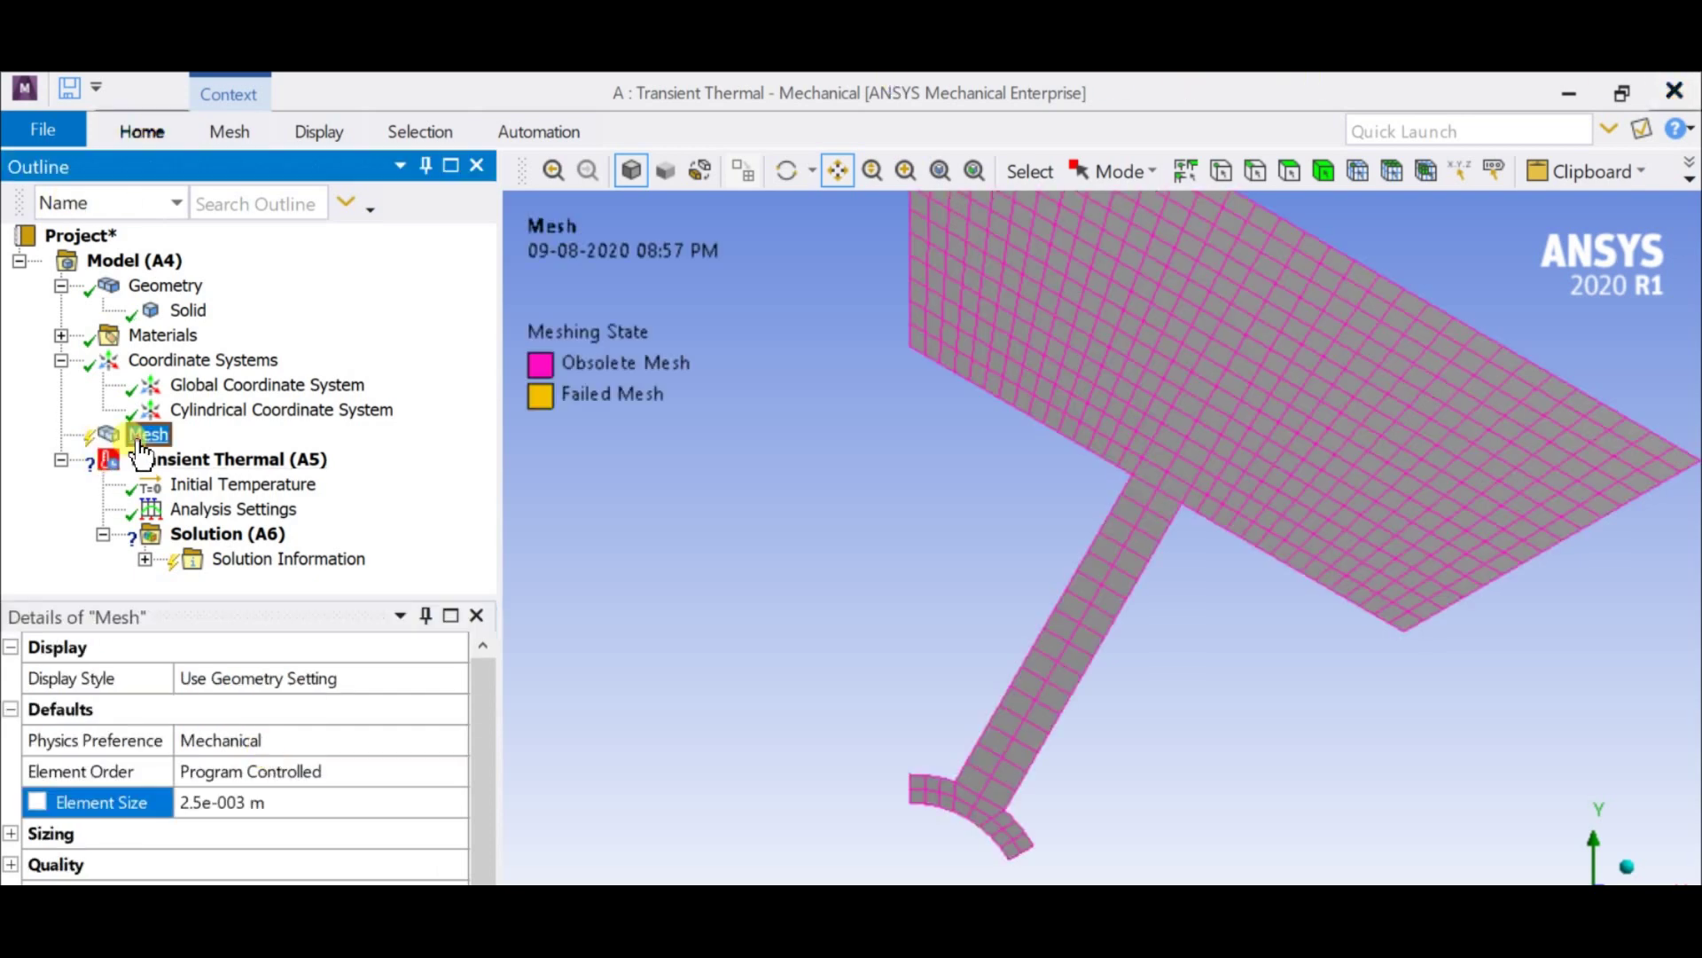
pyautogui.click(240, 536)
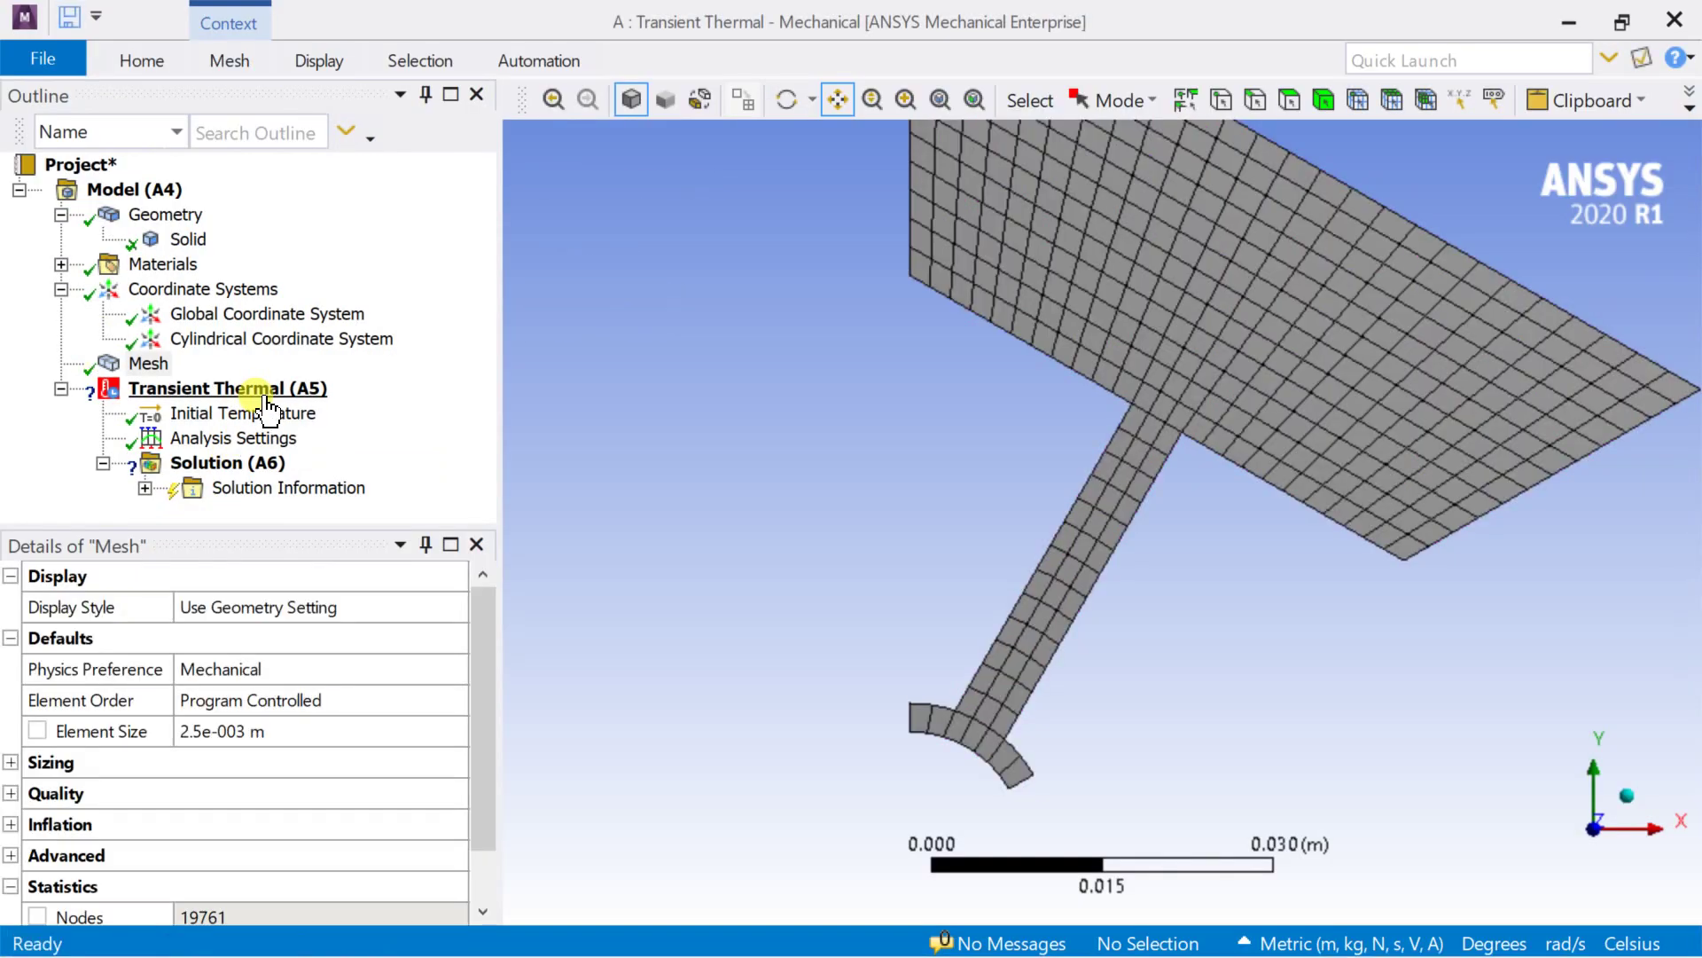
pyautogui.scroll(-1, 330, 629)
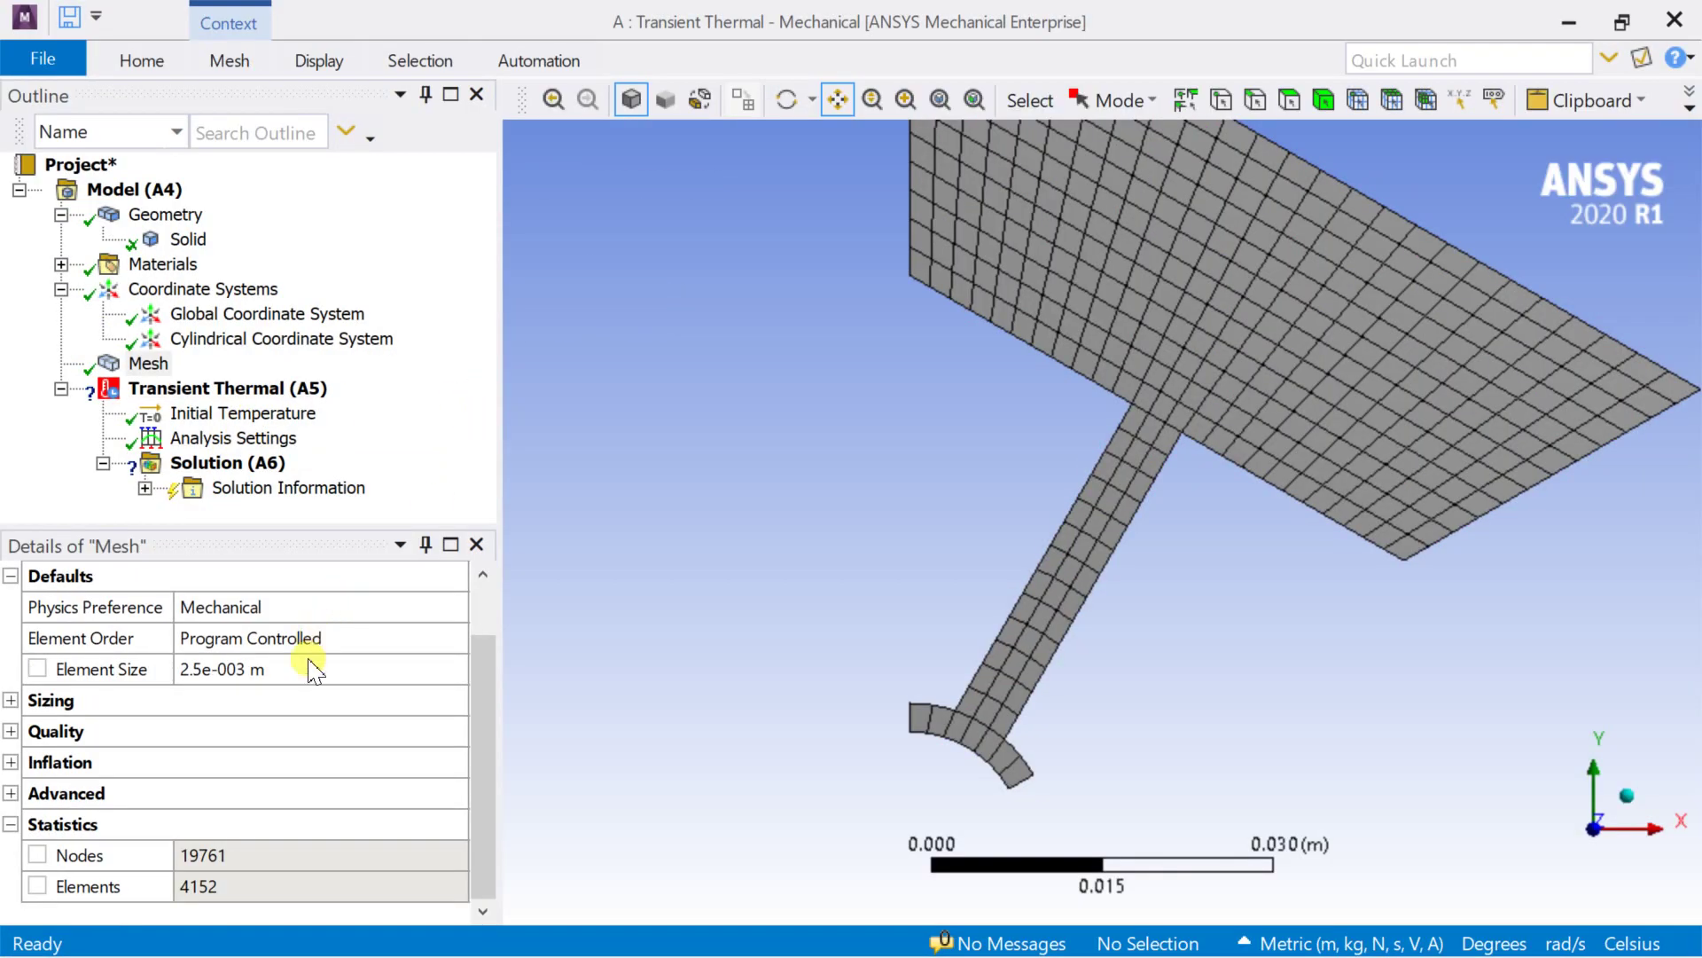
# Examine the refined mesh on the fin, inner arc and outer block in isometric and front views
pyautogui.scroll(2, 966, 621)
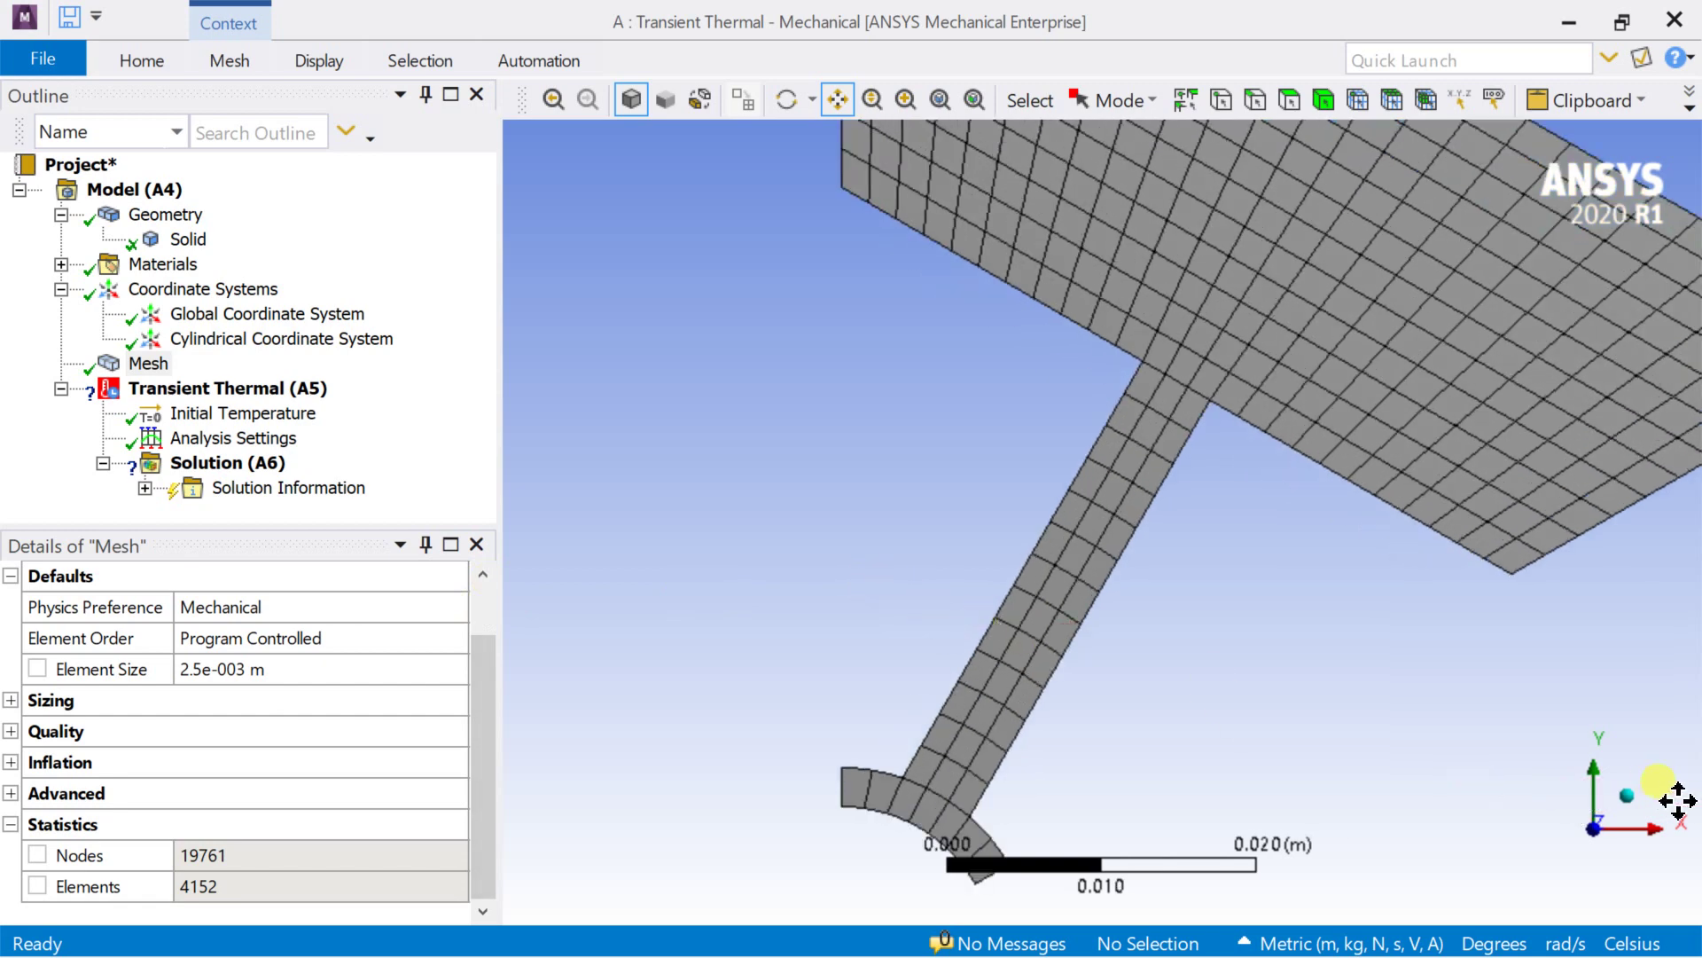
pyautogui.click(1631, 800)
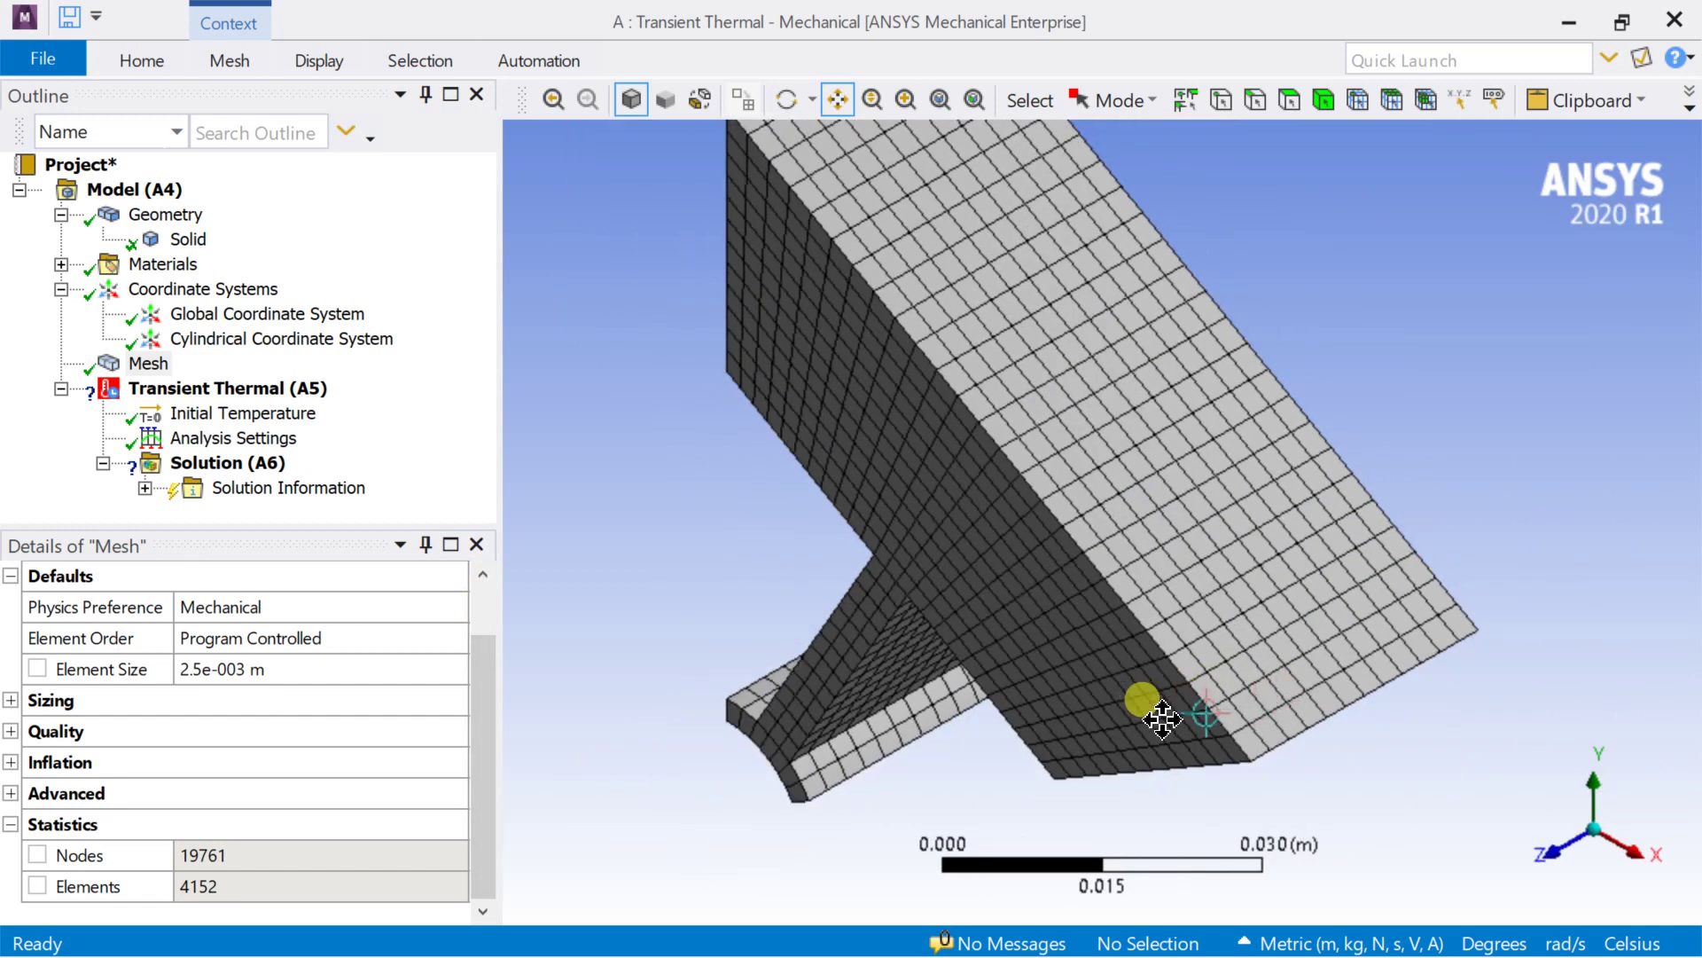
pyautogui.click(1549, 853)
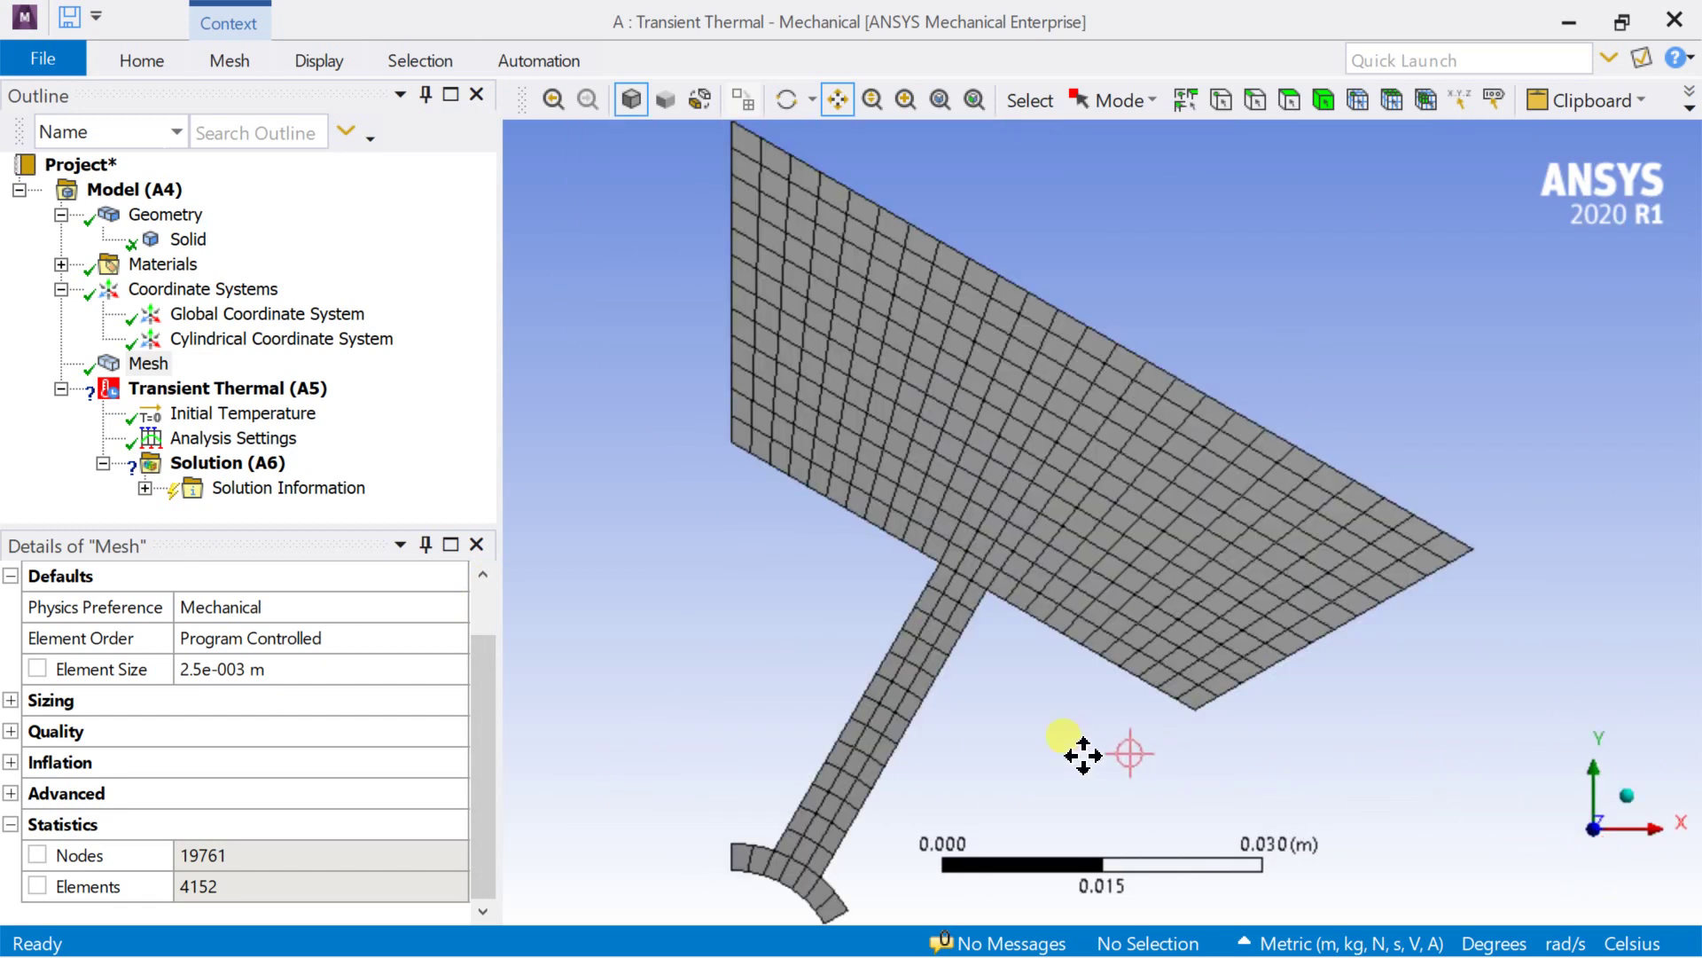
pyautogui.press('F7')
pyautogui.moveTo(960, 673); pyautogui.dragTo(1005, 656)
pyautogui.scroll(1, 966, 597)
pyautogui.scroll(-1, 1019, 671)
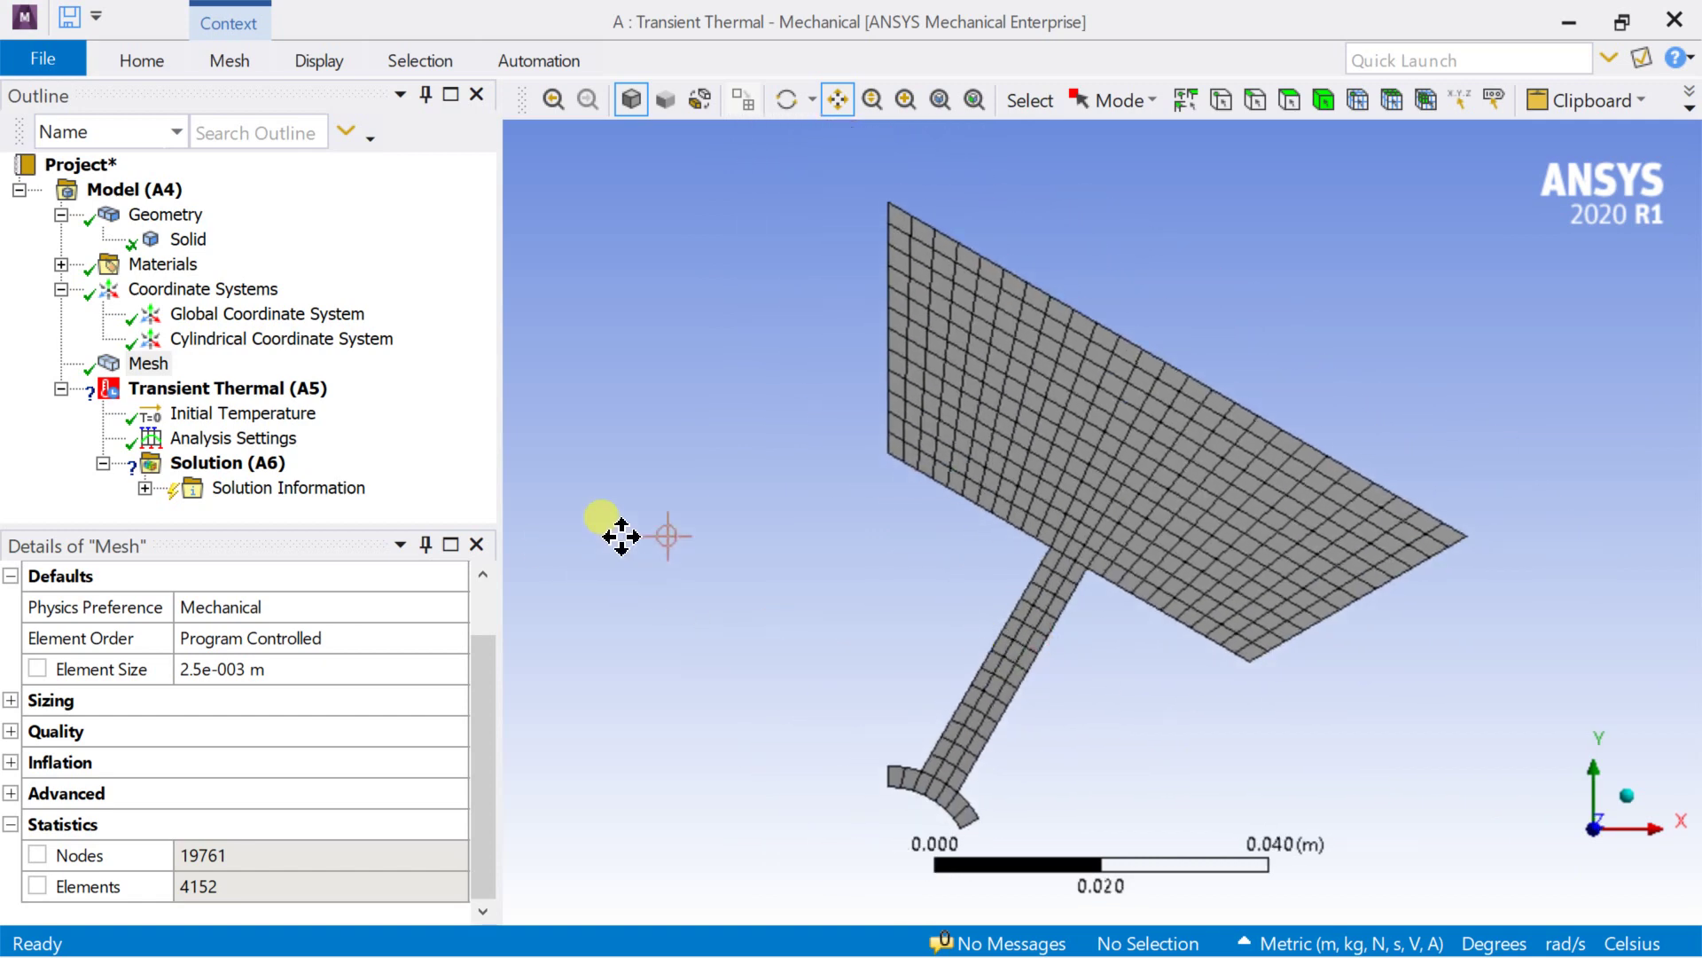
# Insert a temperature load into the transient thermal analysis
pyautogui.click(148, 363)
pyautogui.click(229, 389)
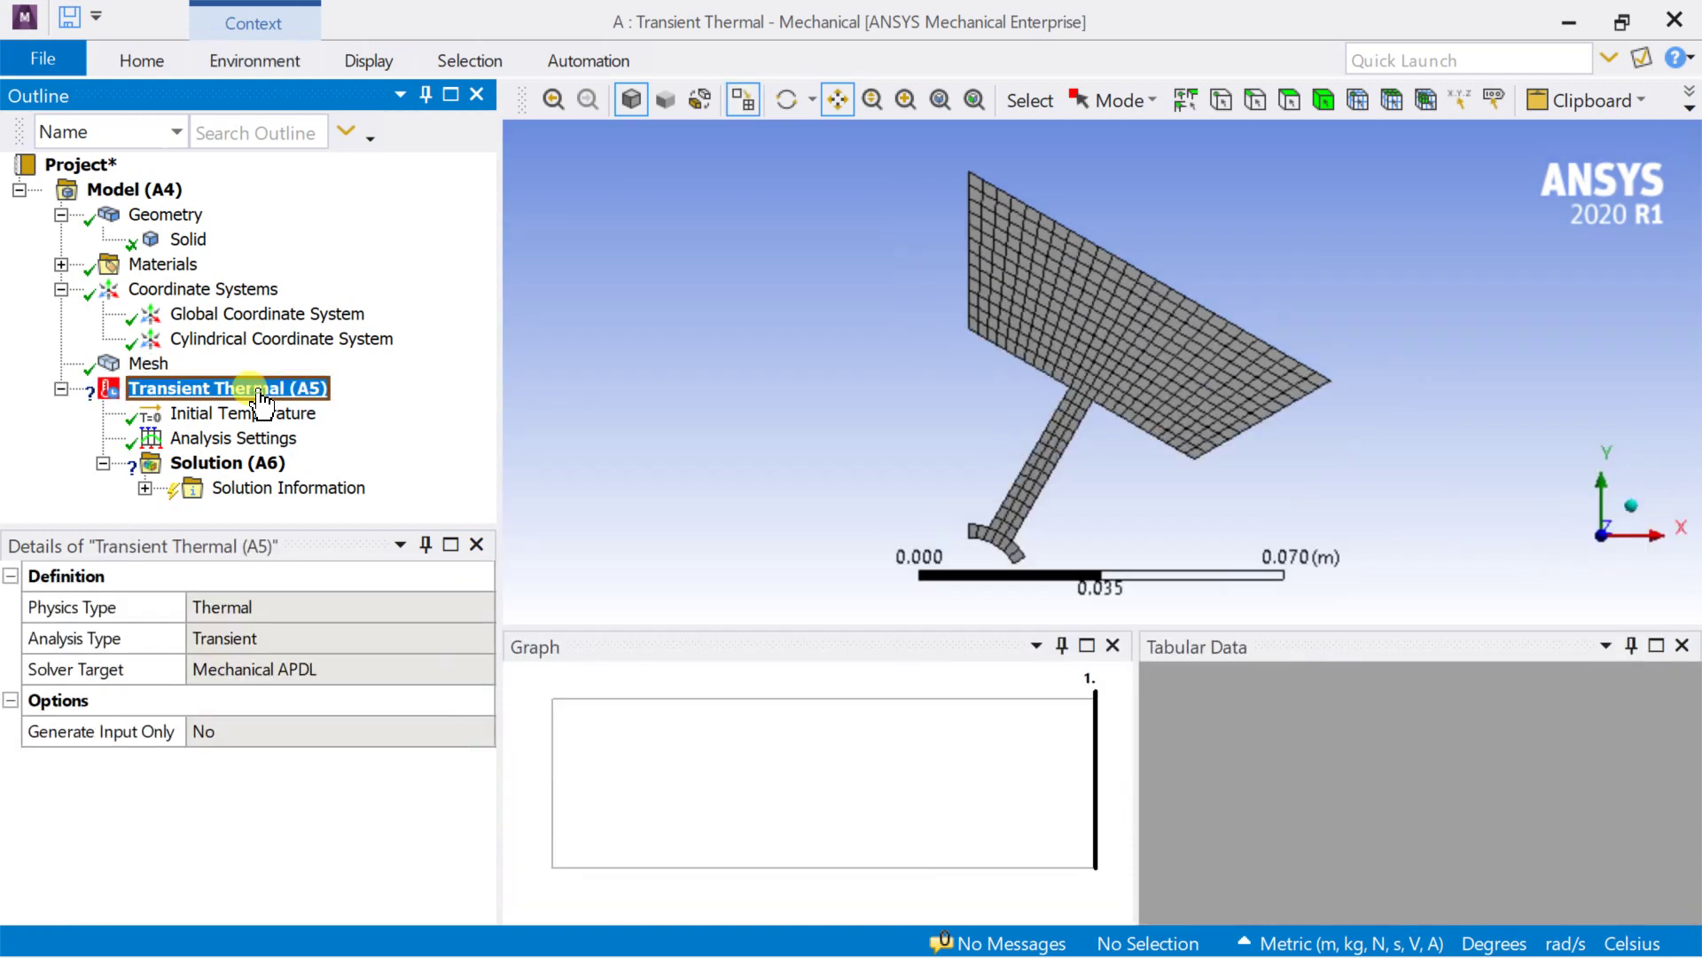
pyautogui.rightClick(262, 403)
pyautogui.moveTo(318, 417)
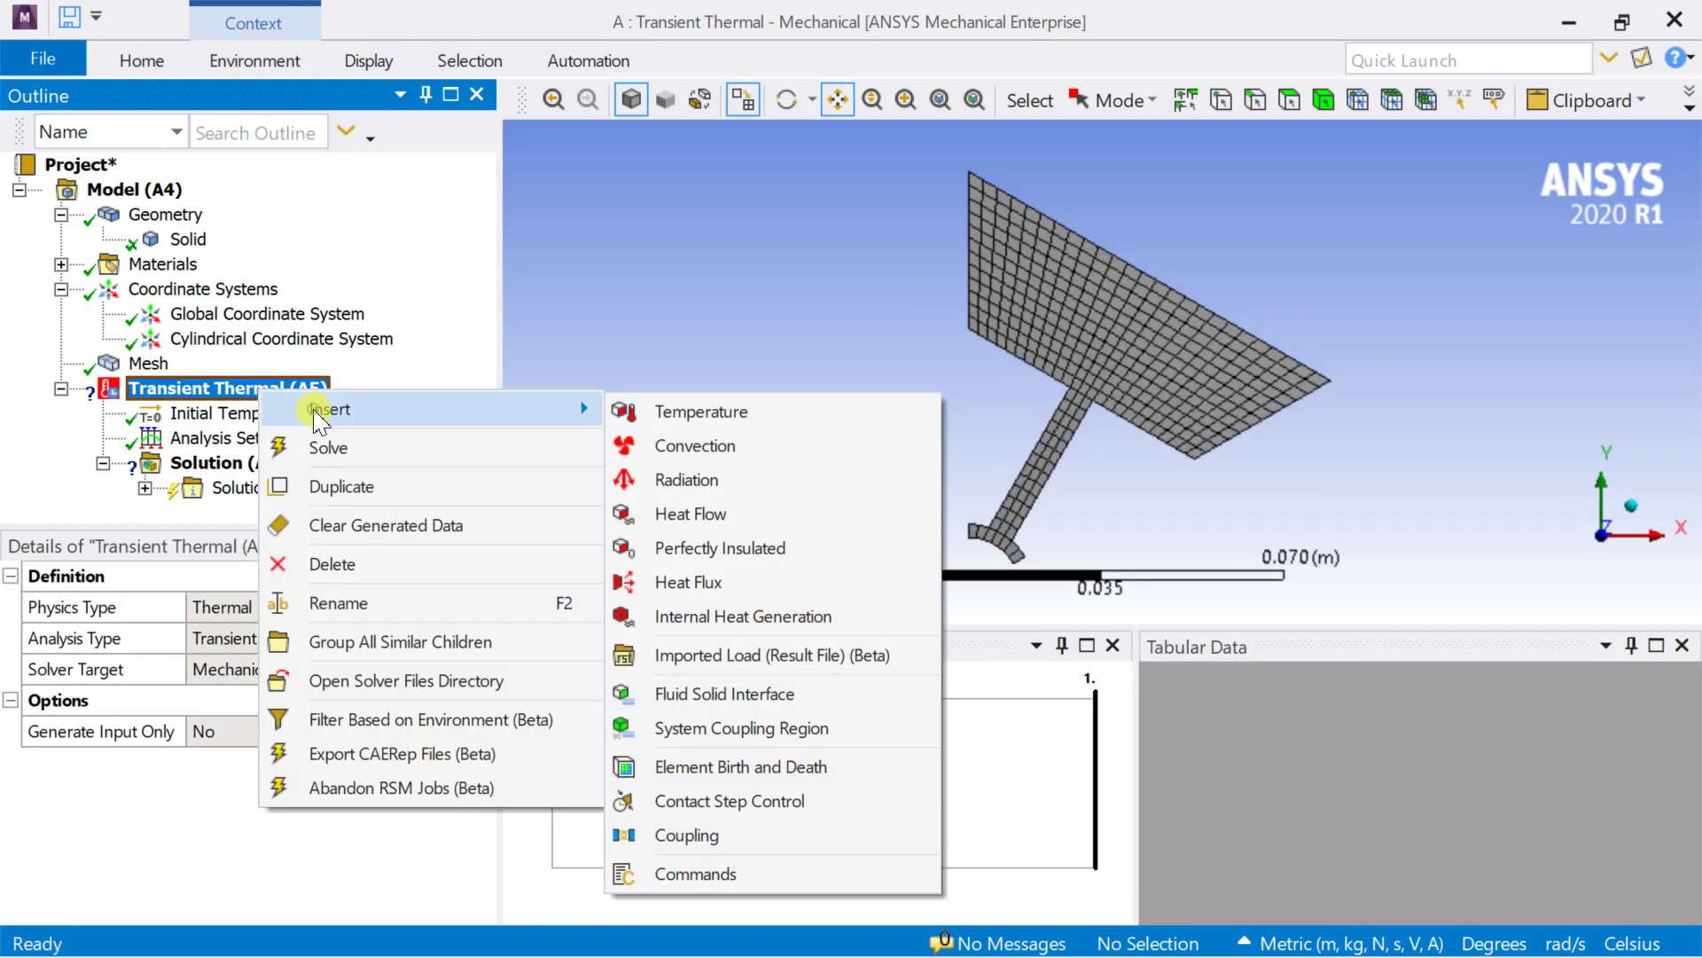
pyautogui.click(676, 417)
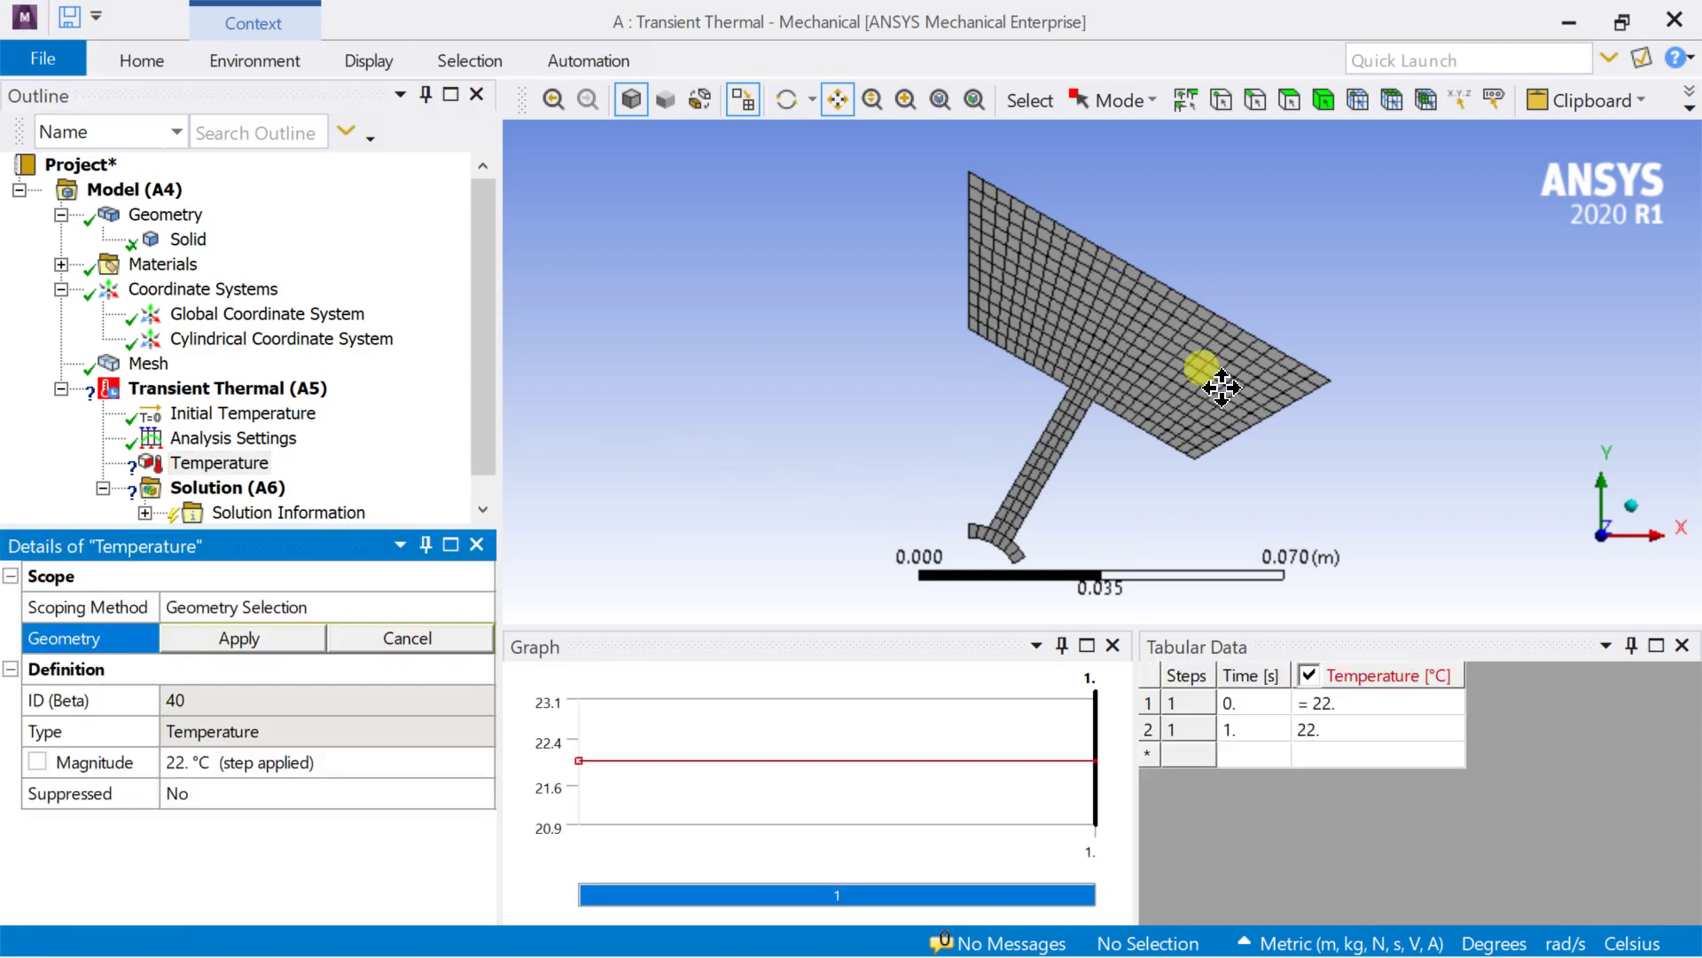
# Scope the temperature load to the sector's inner cylindrical face and set its magnitude to 350 °C
pyautogui.moveTo(802, 164); pyautogui.dragTo(1017, 426)
pyautogui.scroll(5, 1017, 448)
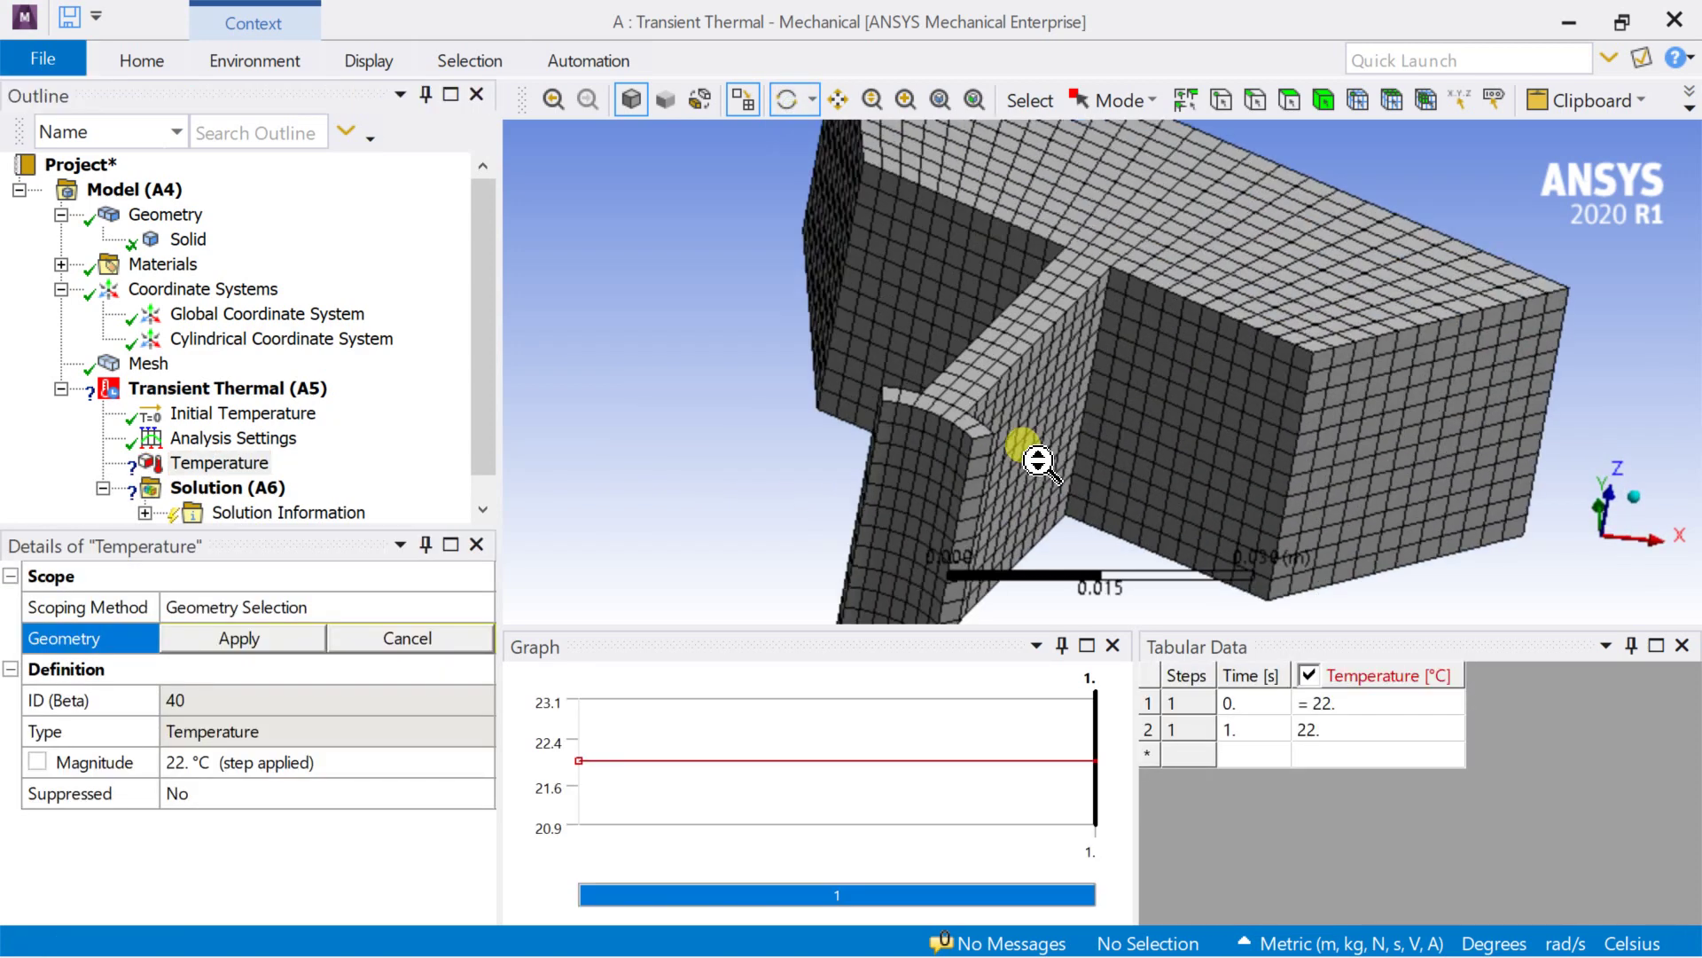
pyautogui.click(1279, 99)
pyautogui.click(932, 479)
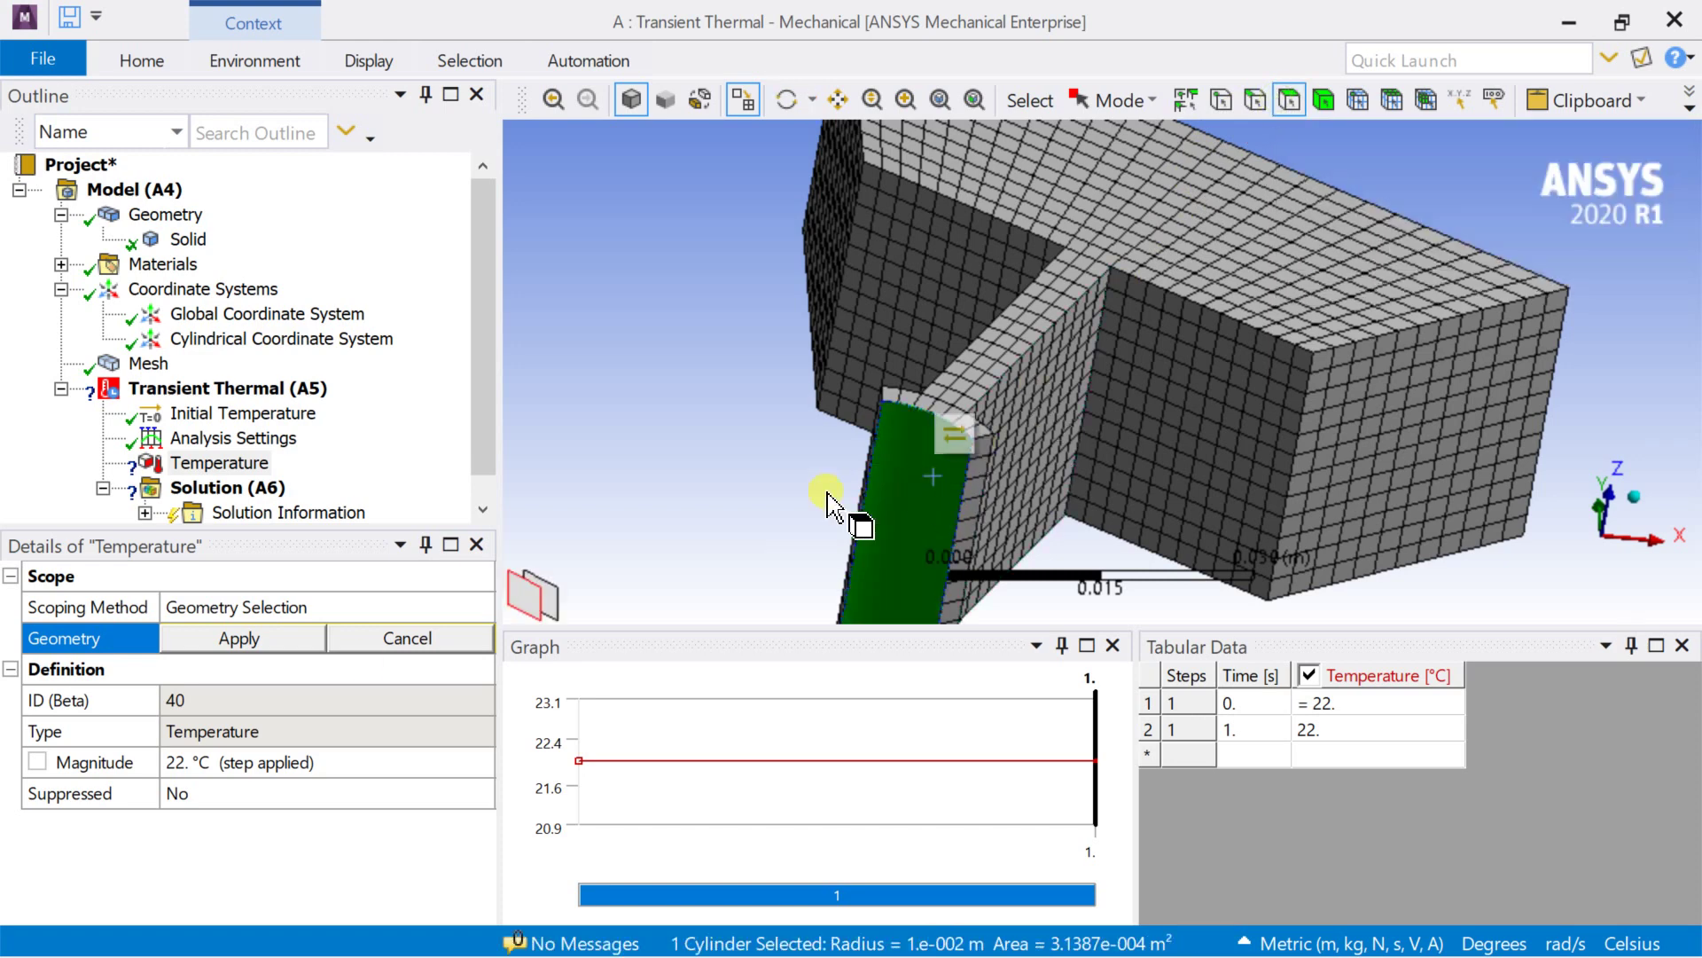
pyautogui.click(266, 639)
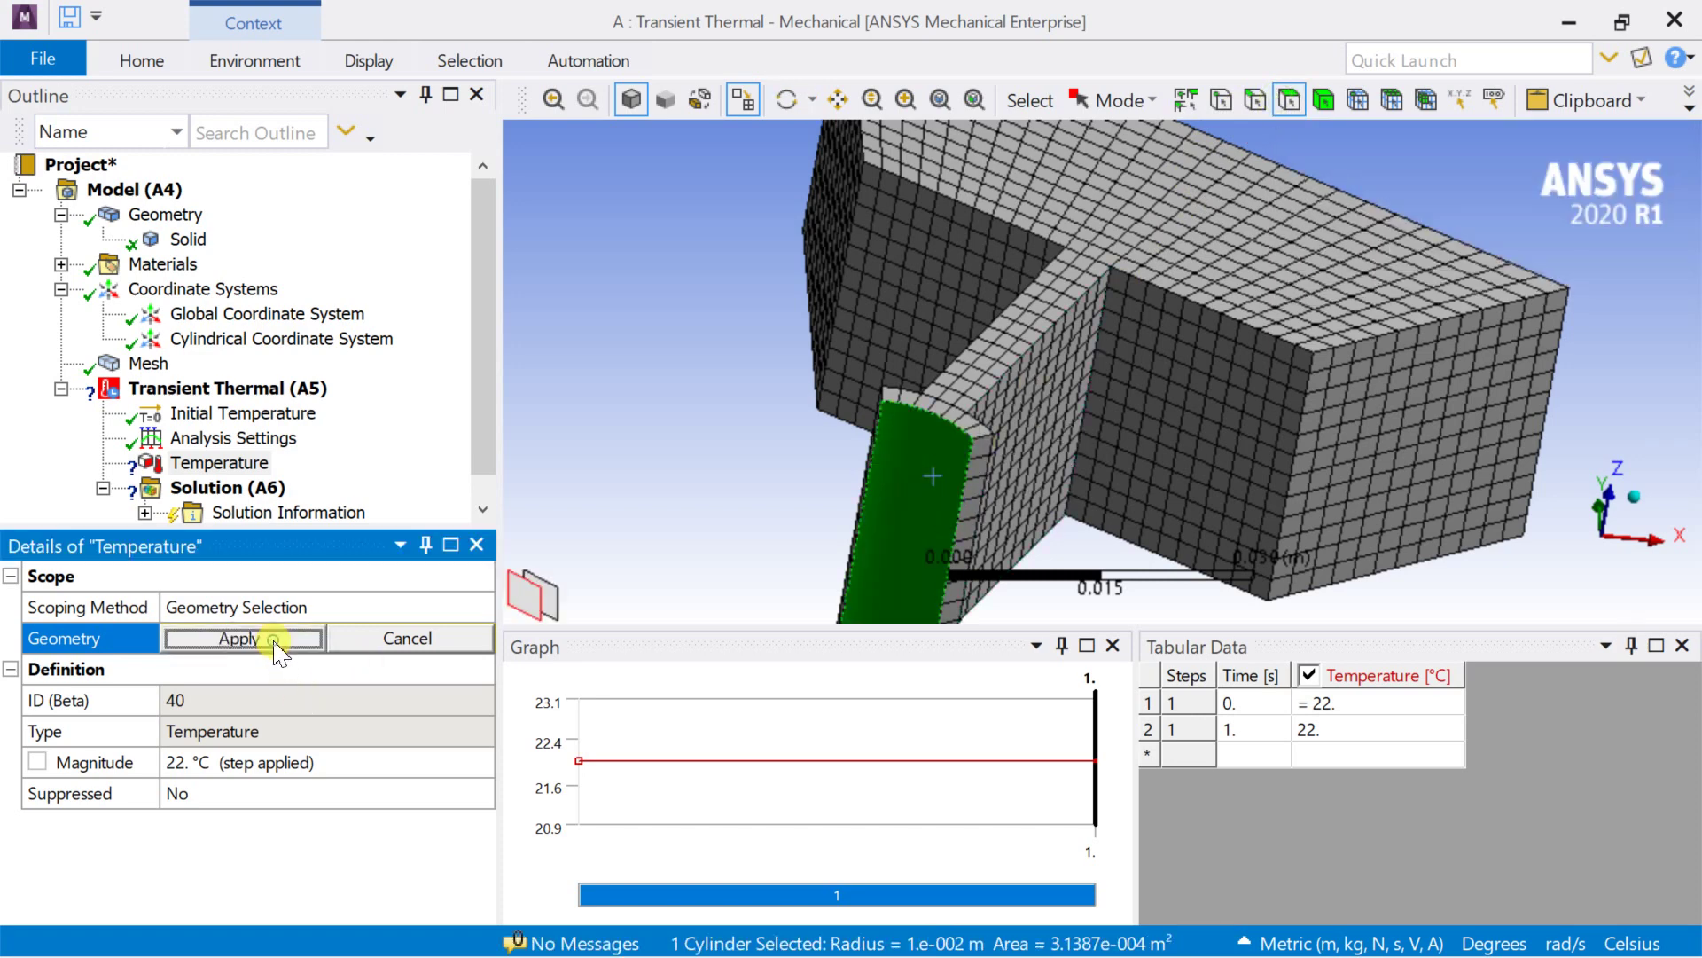
pyautogui.click(227, 764)
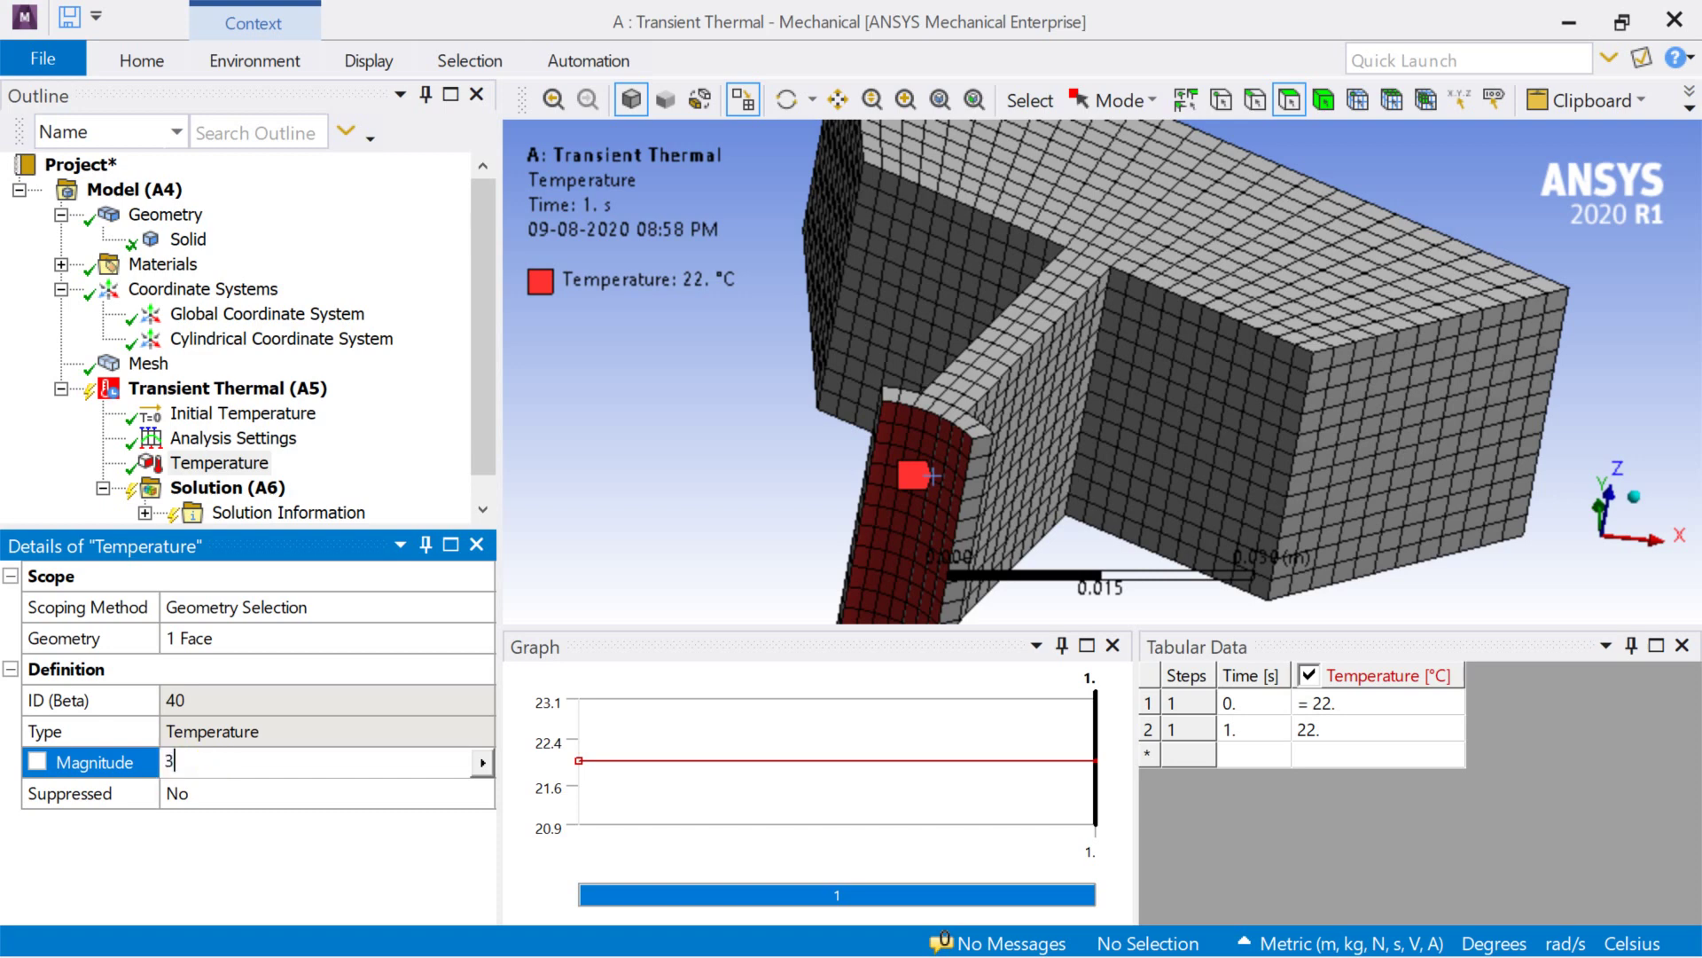
pyautogui.press('Return')
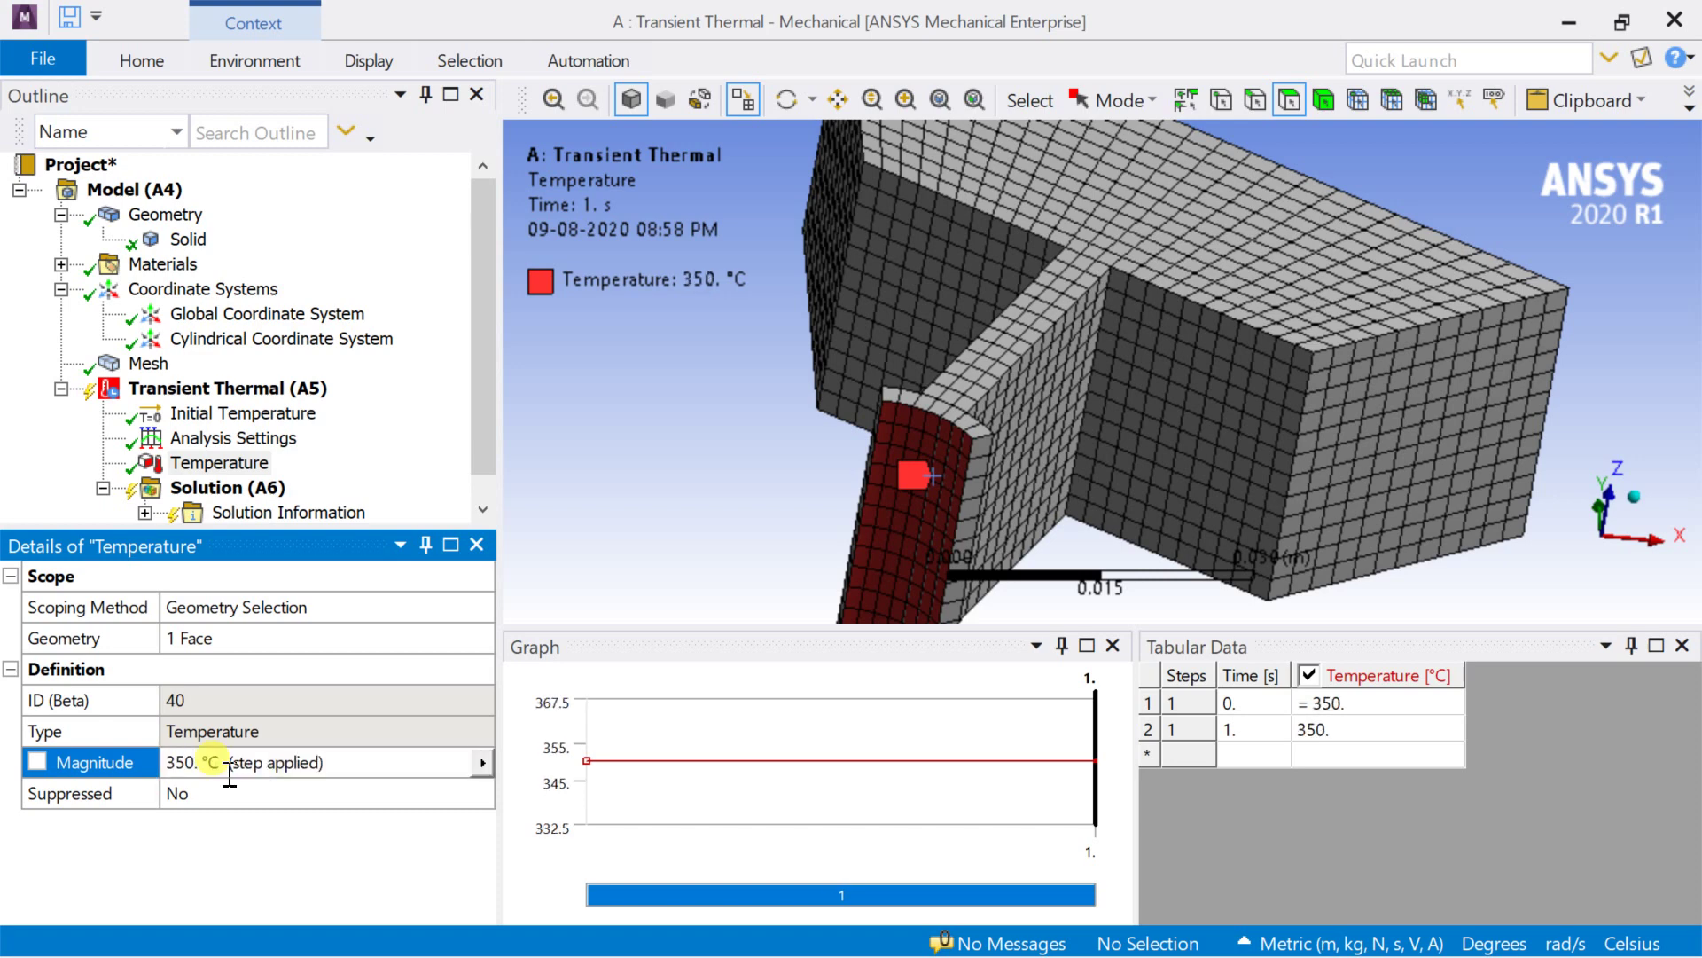
# Insert a convection load into the transient thermal analysis
pyautogui.scroll(-1, 200, 483)
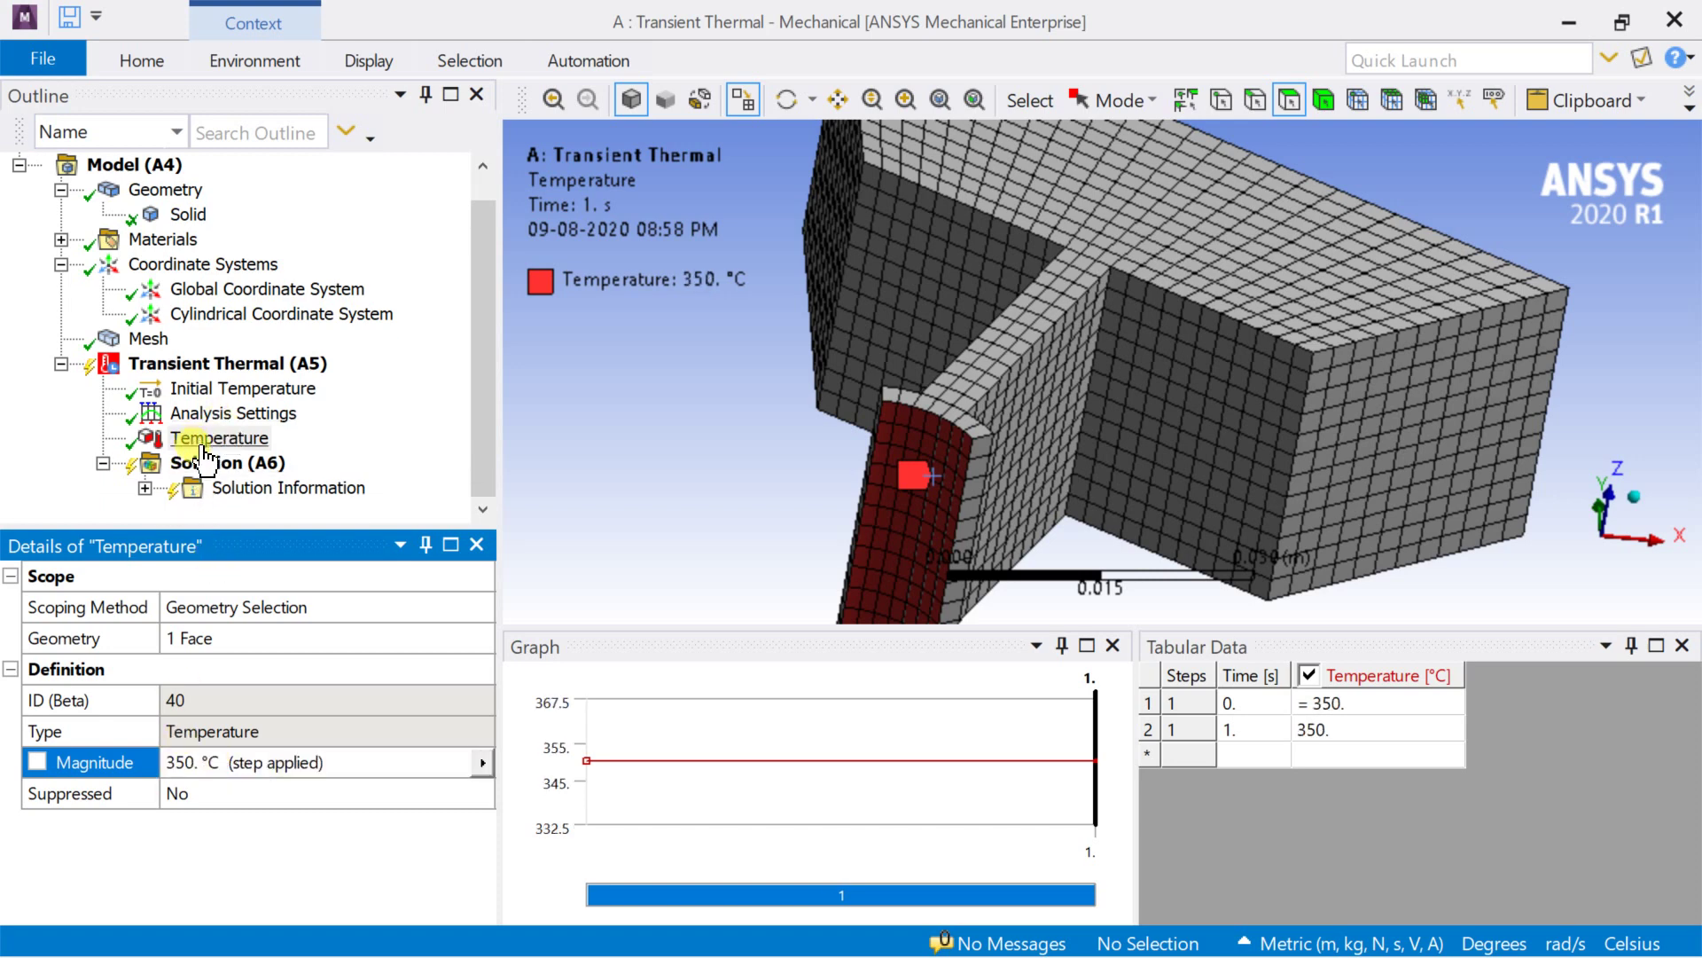
pyautogui.rightClick(210, 364)
pyautogui.moveTo(254, 388)
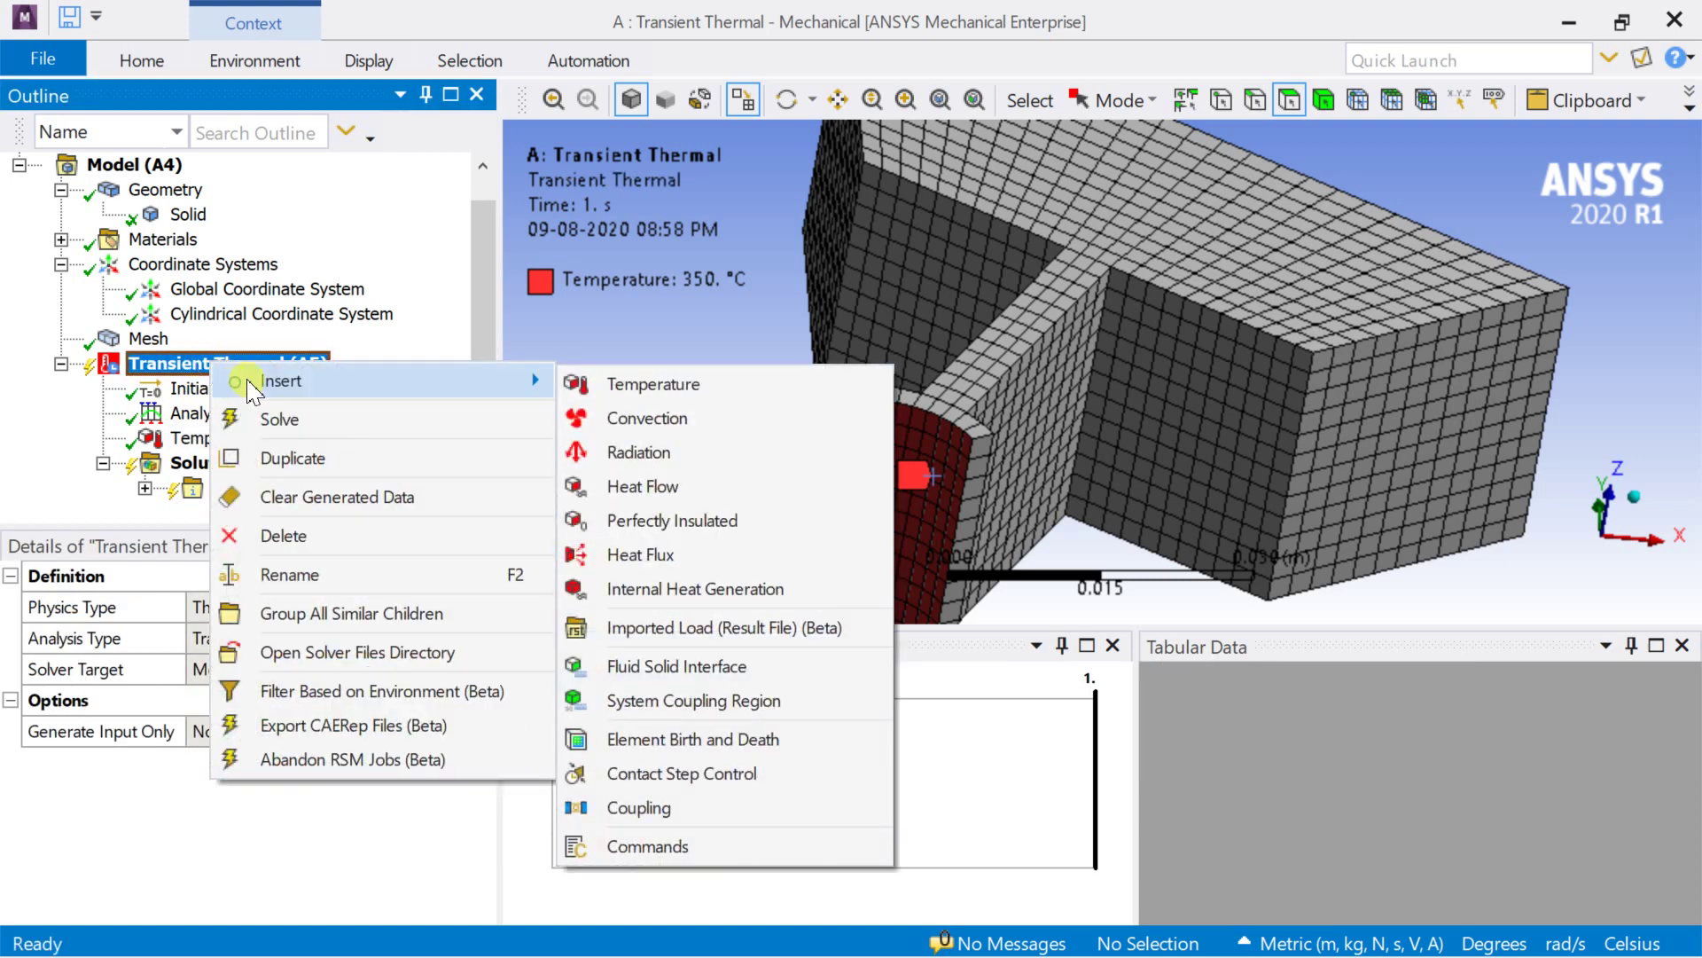
pyautogui.click(708, 419)
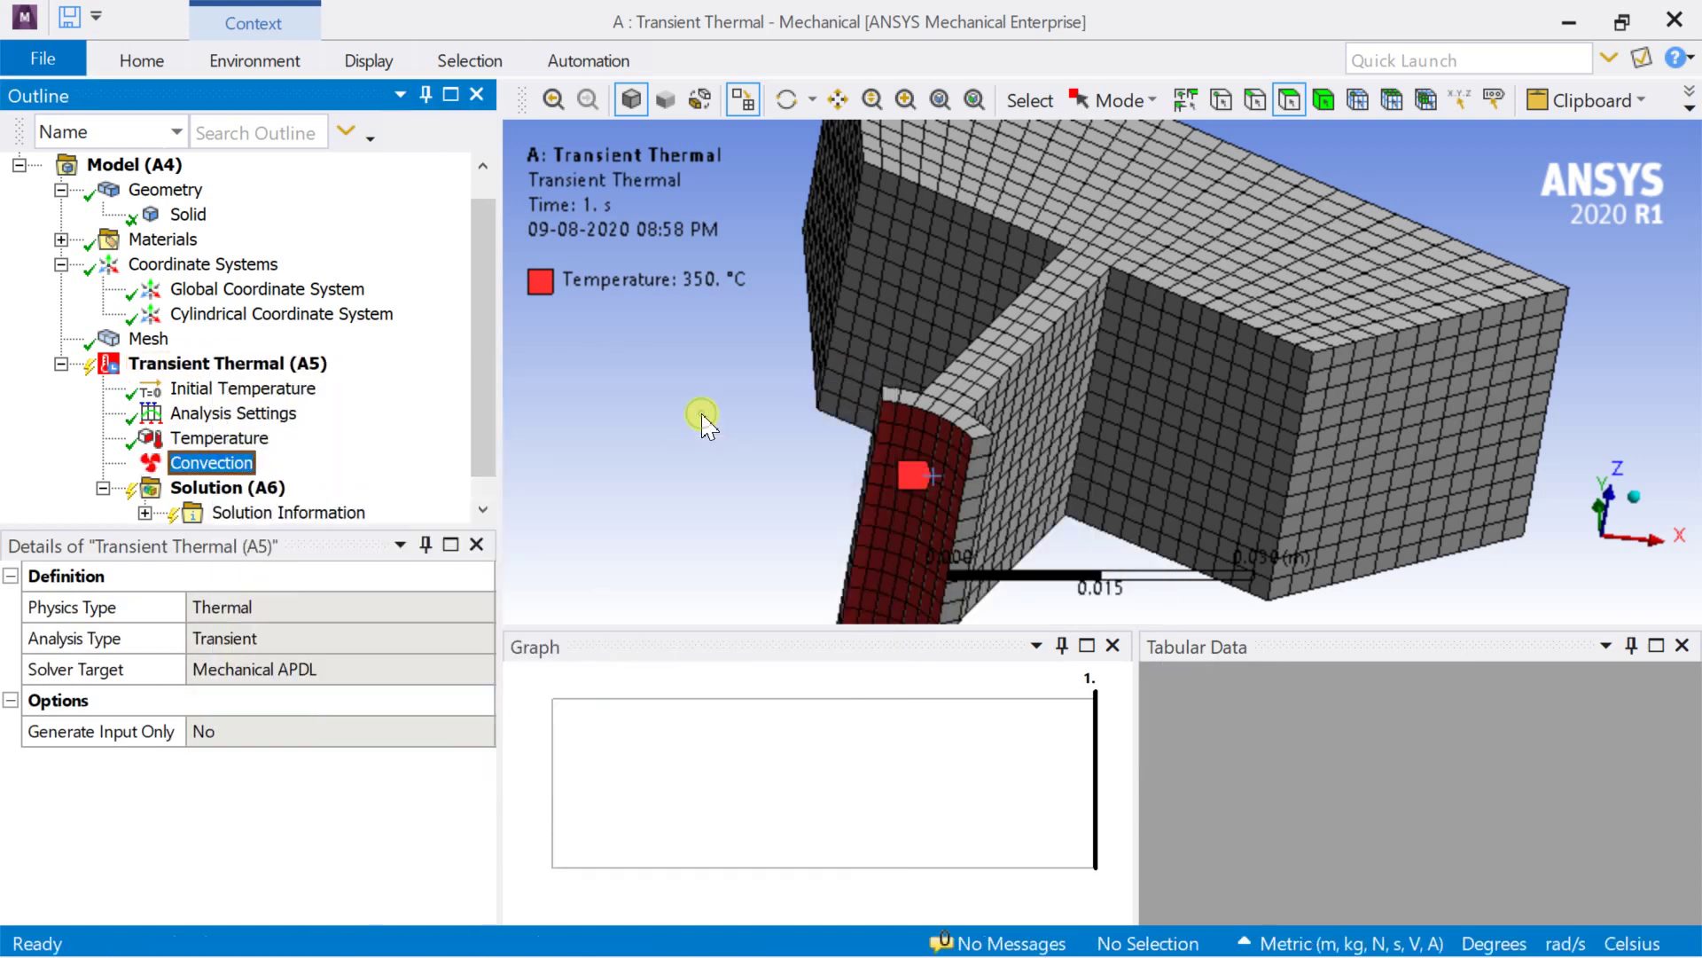
# Scope the convection to the flat outer face of the hexagonal sector with a film coefficient of 10 W/m²·°C
pyautogui.moveTo(969, 304); pyautogui.dragTo(909, 244, button='middle')
pyautogui.click(787, 99)
pyautogui.moveTo(1076, 252); pyautogui.dragTo(798, 258)
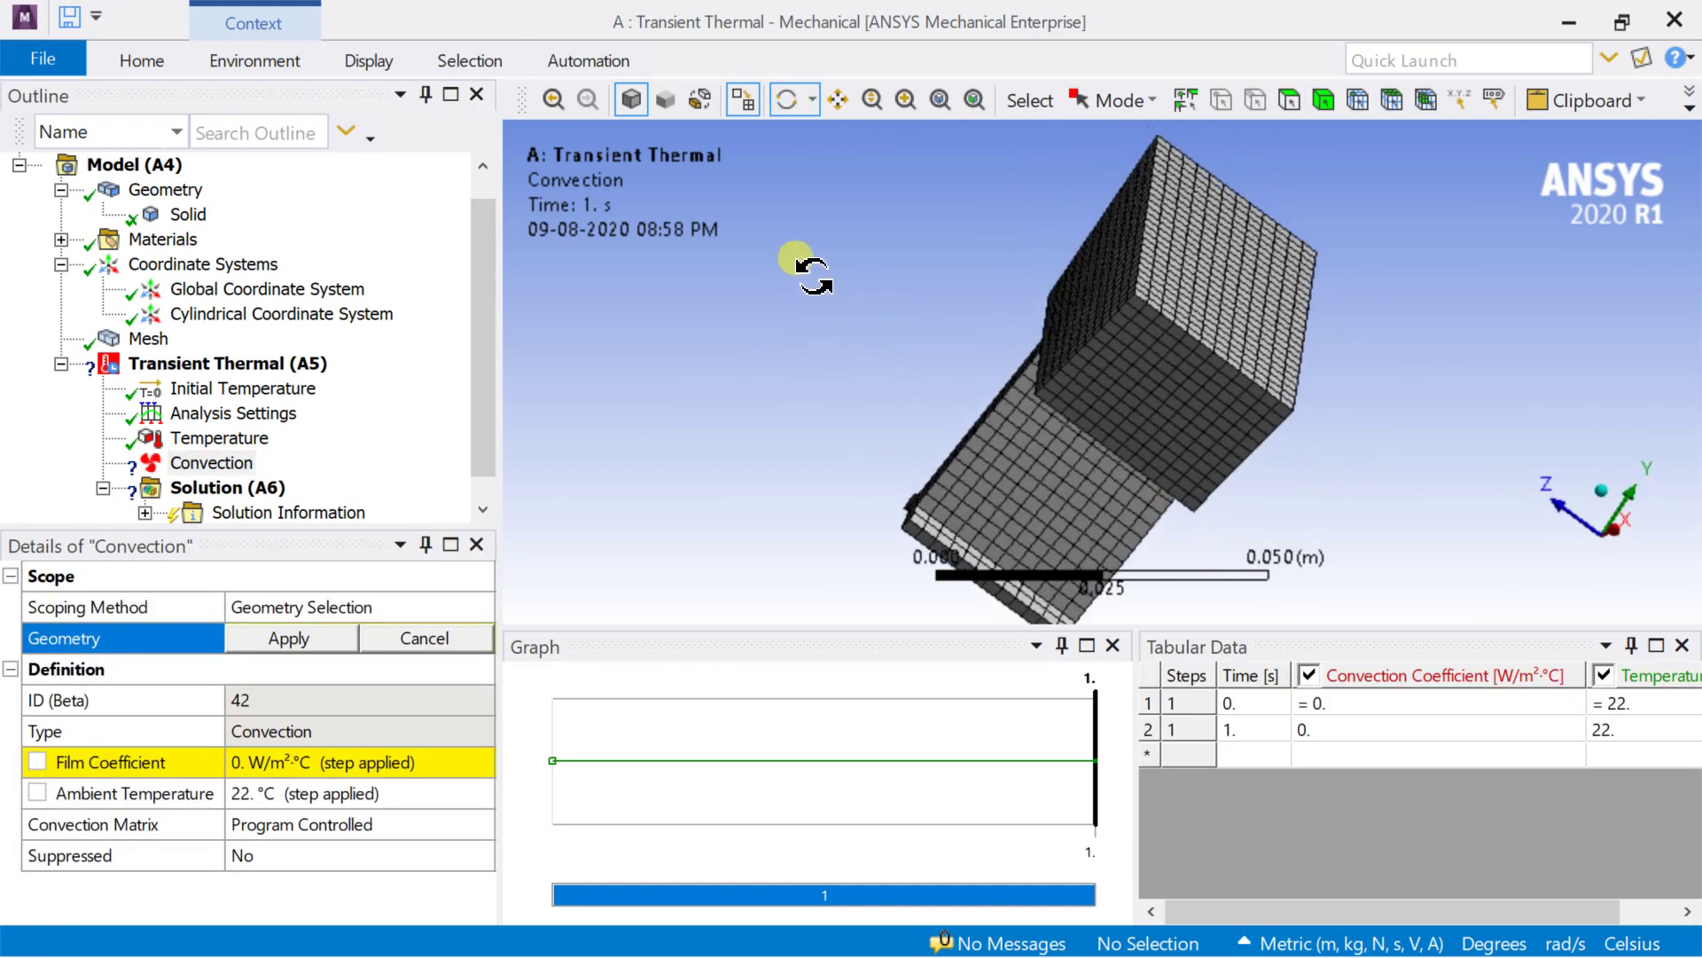
pyautogui.click(1290, 99)
pyautogui.click(1238, 260)
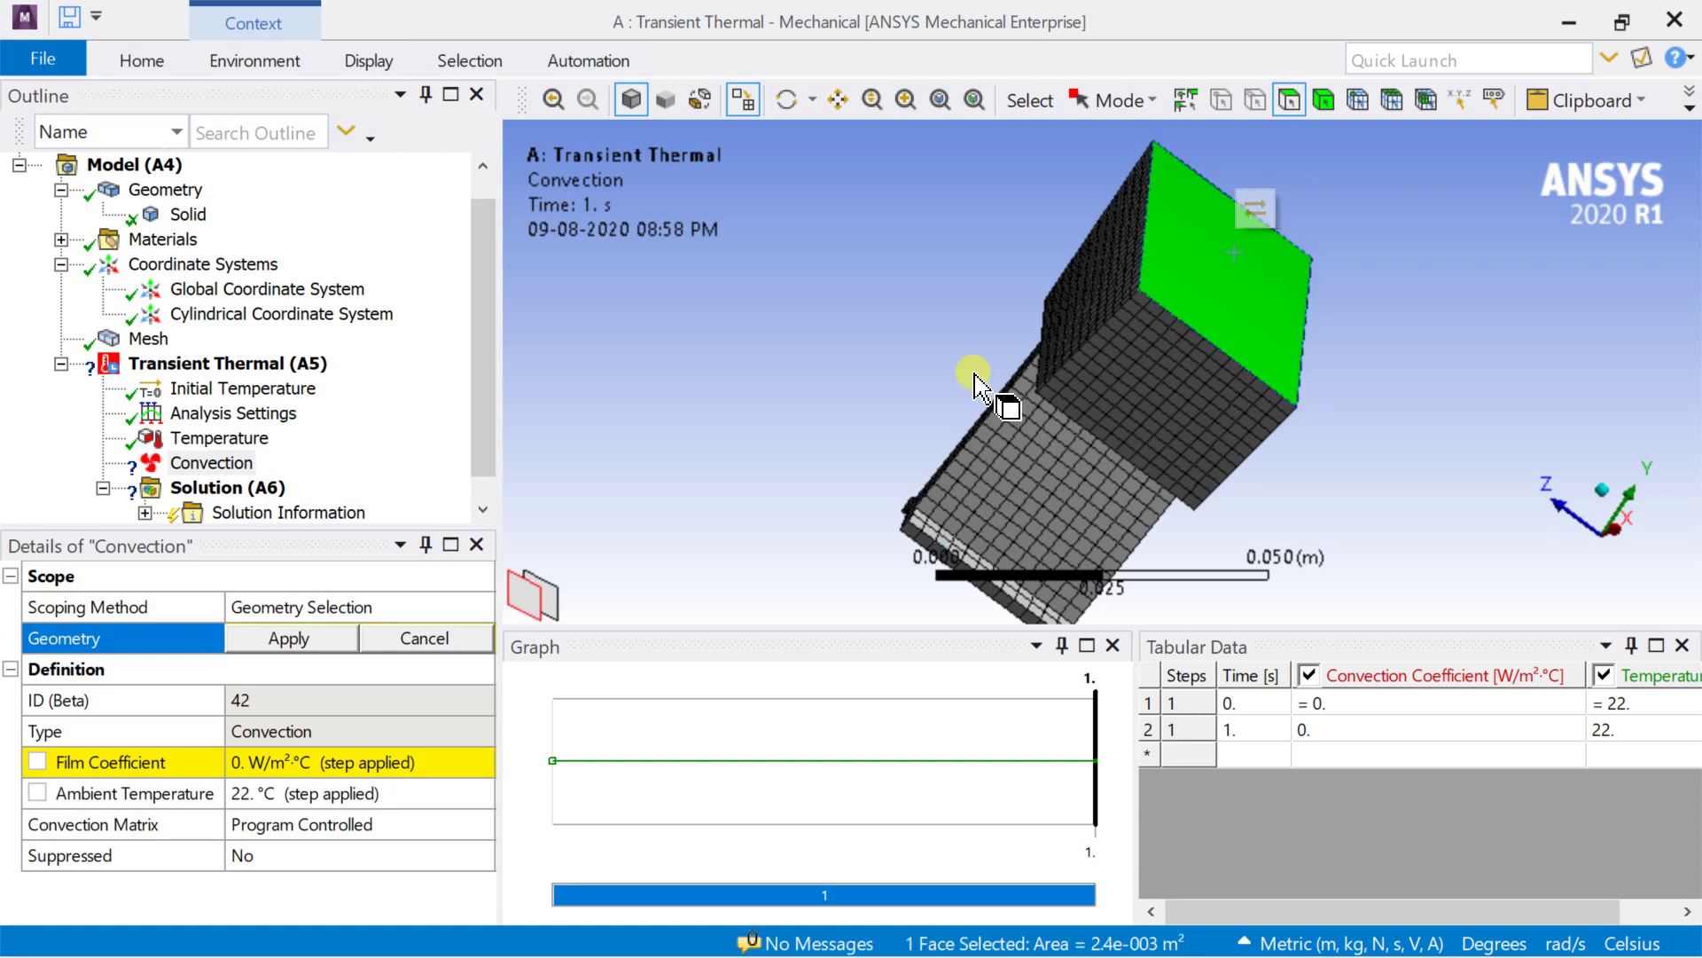
pyautogui.click(319, 640)
pyautogui.click(267, 773)
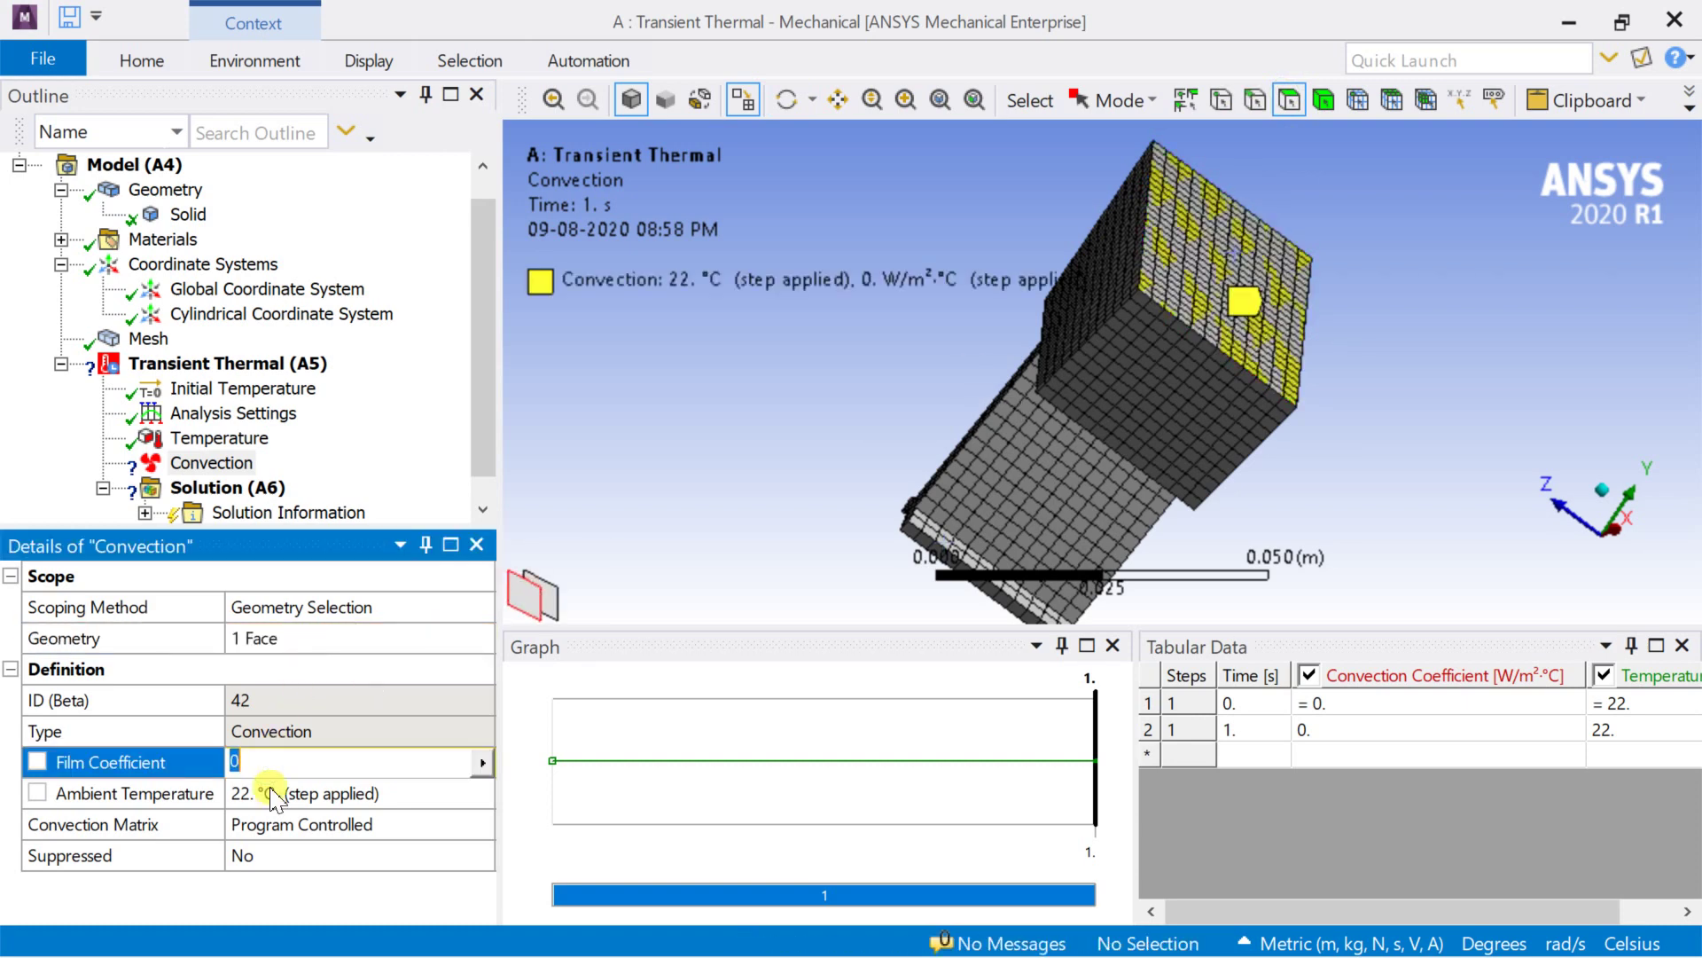
pyautogui.write('10')
pyautogui.press('Return')
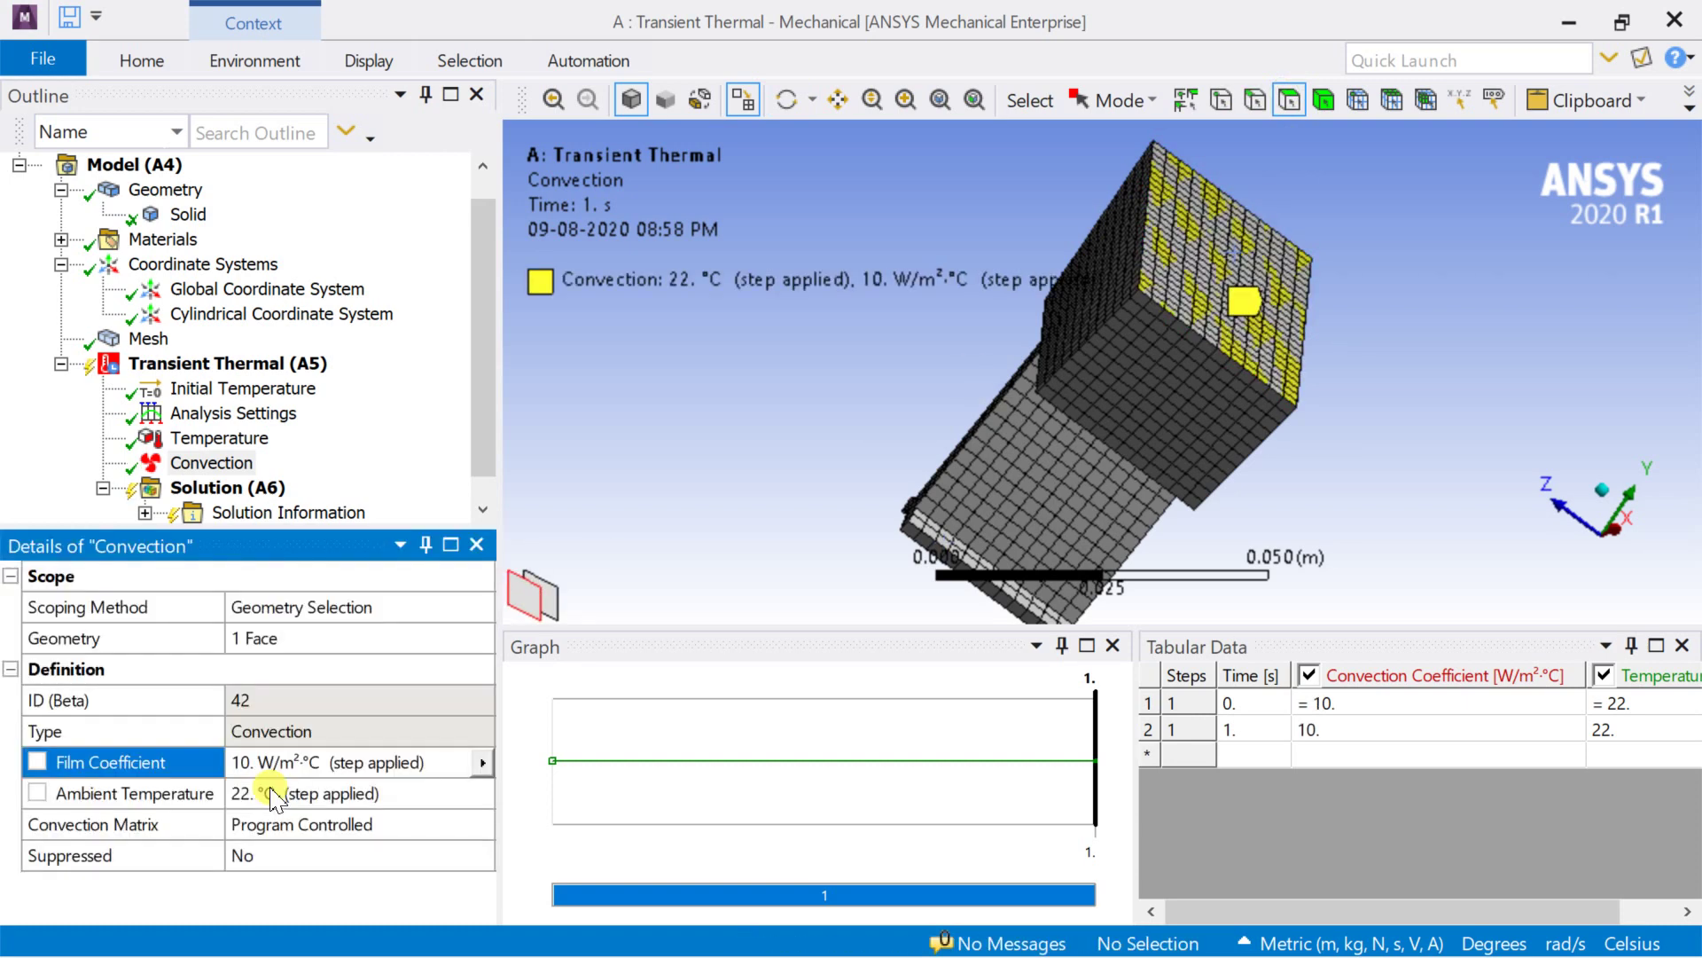
# Set the step end time in the analysis settings to 20 s
pyautogui.scroll(-1, 232, 497)
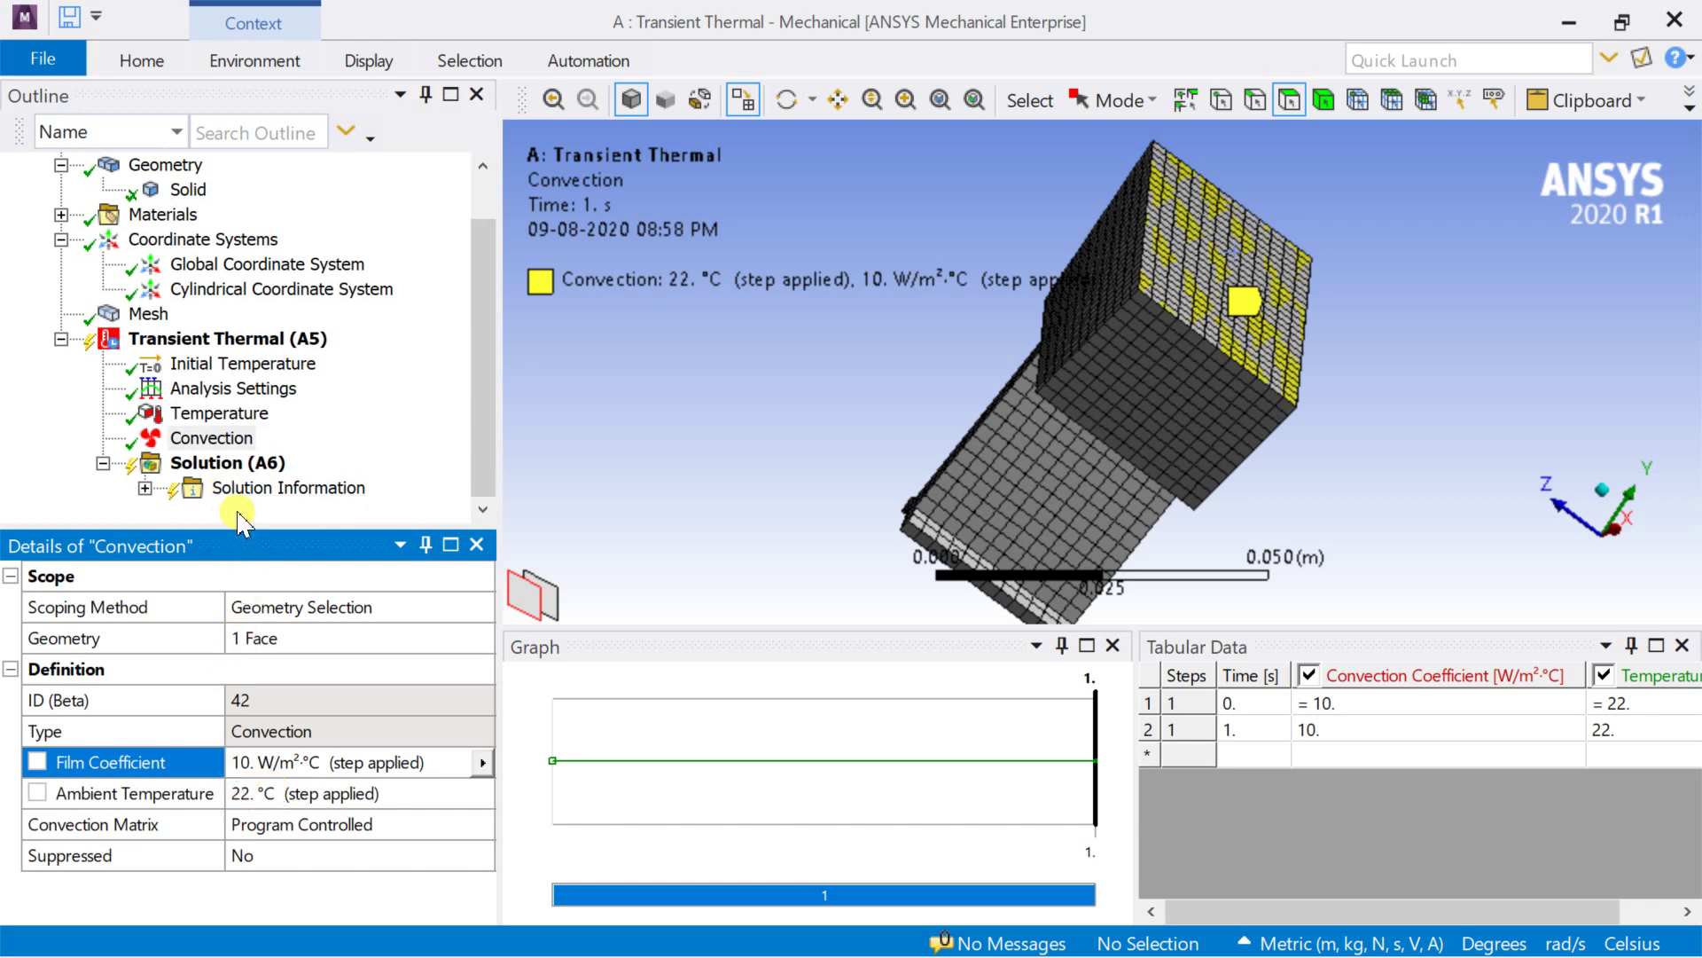
pyautogui.click(232, 390)
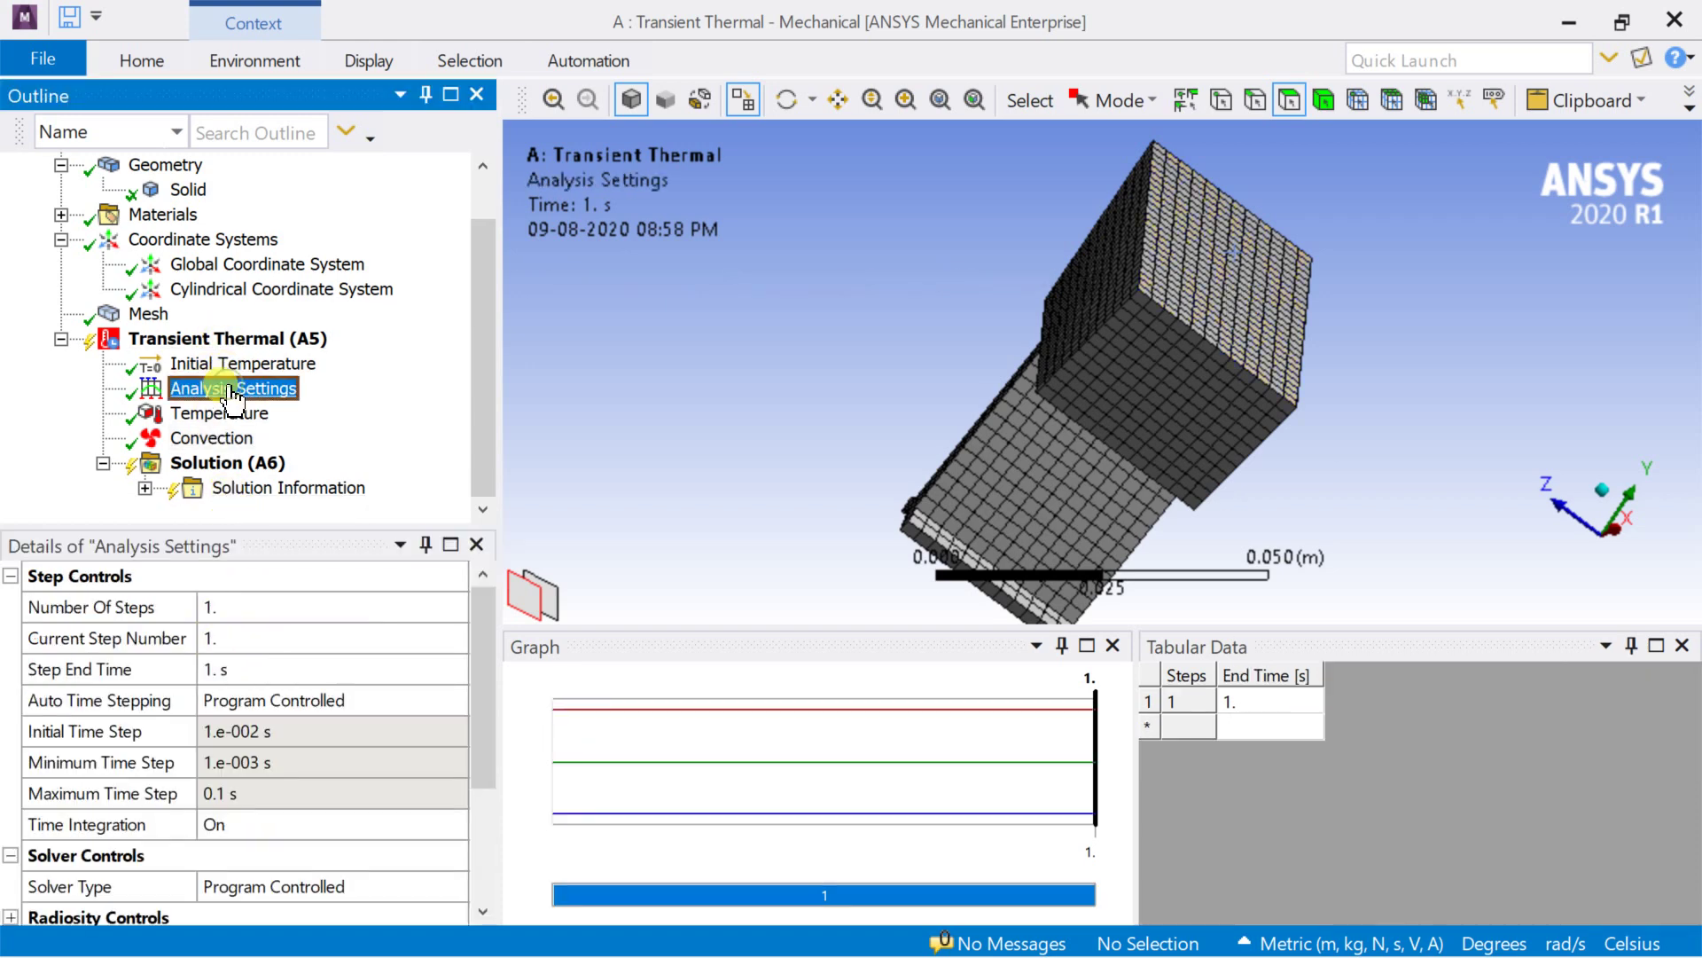
pyautogui.click(228, 610)
pyautogui.click(233, 668)
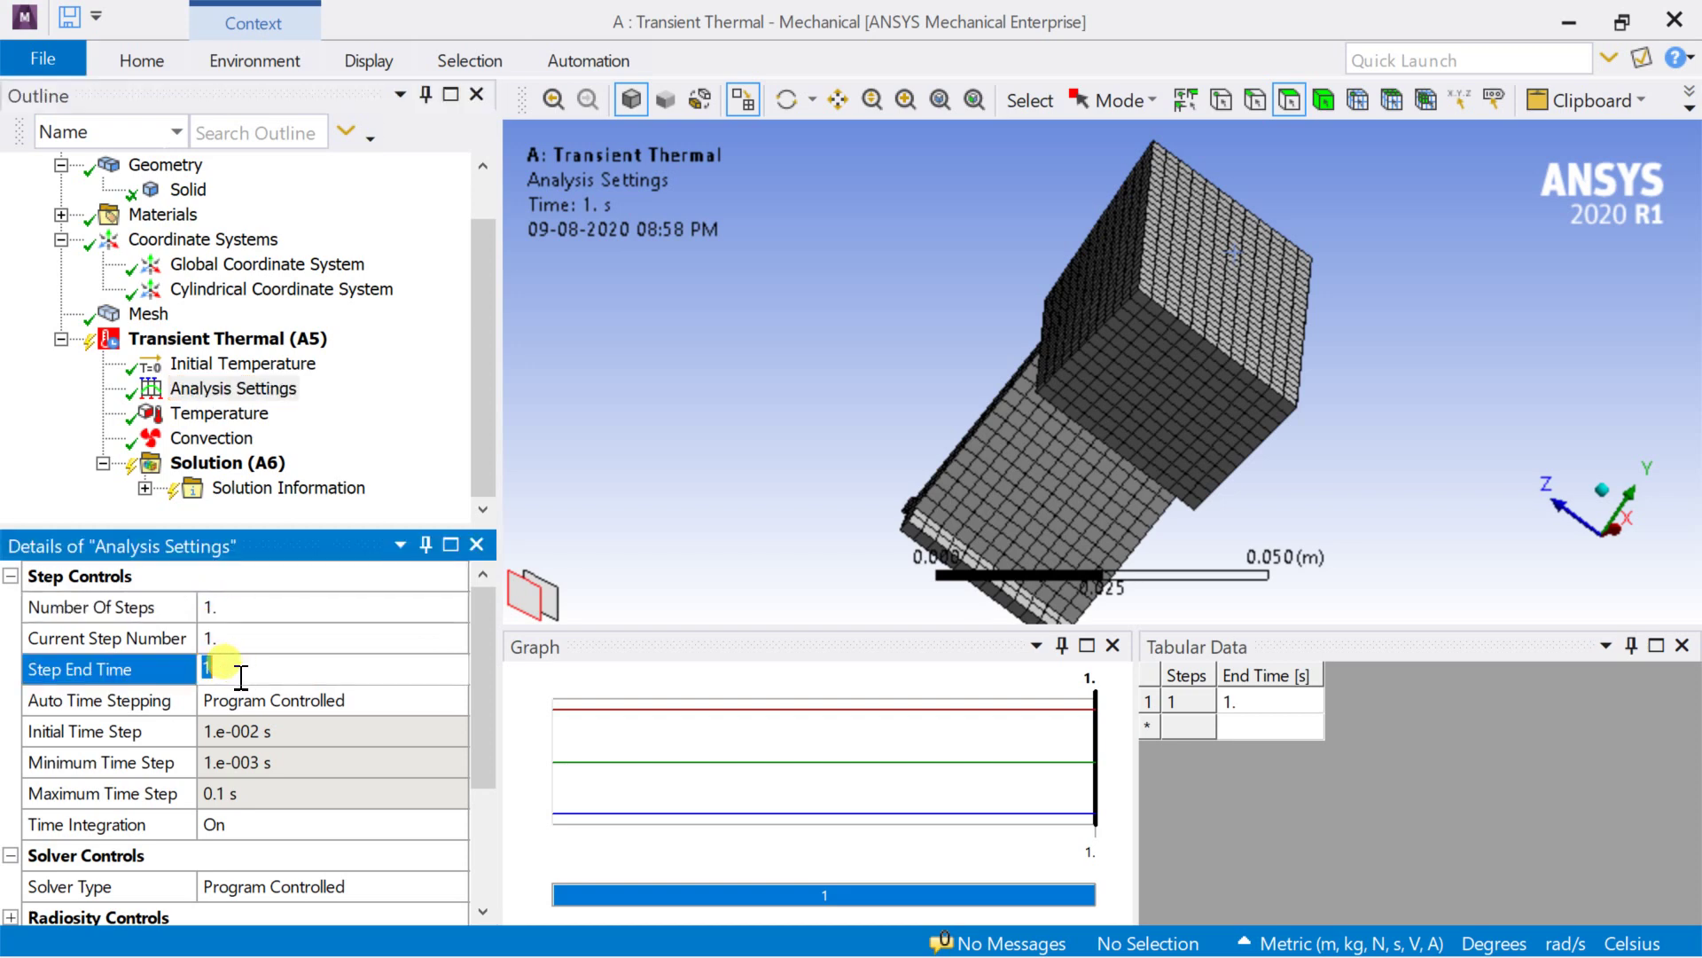
pyautogui.write('20')
pyautogui.press('Return')
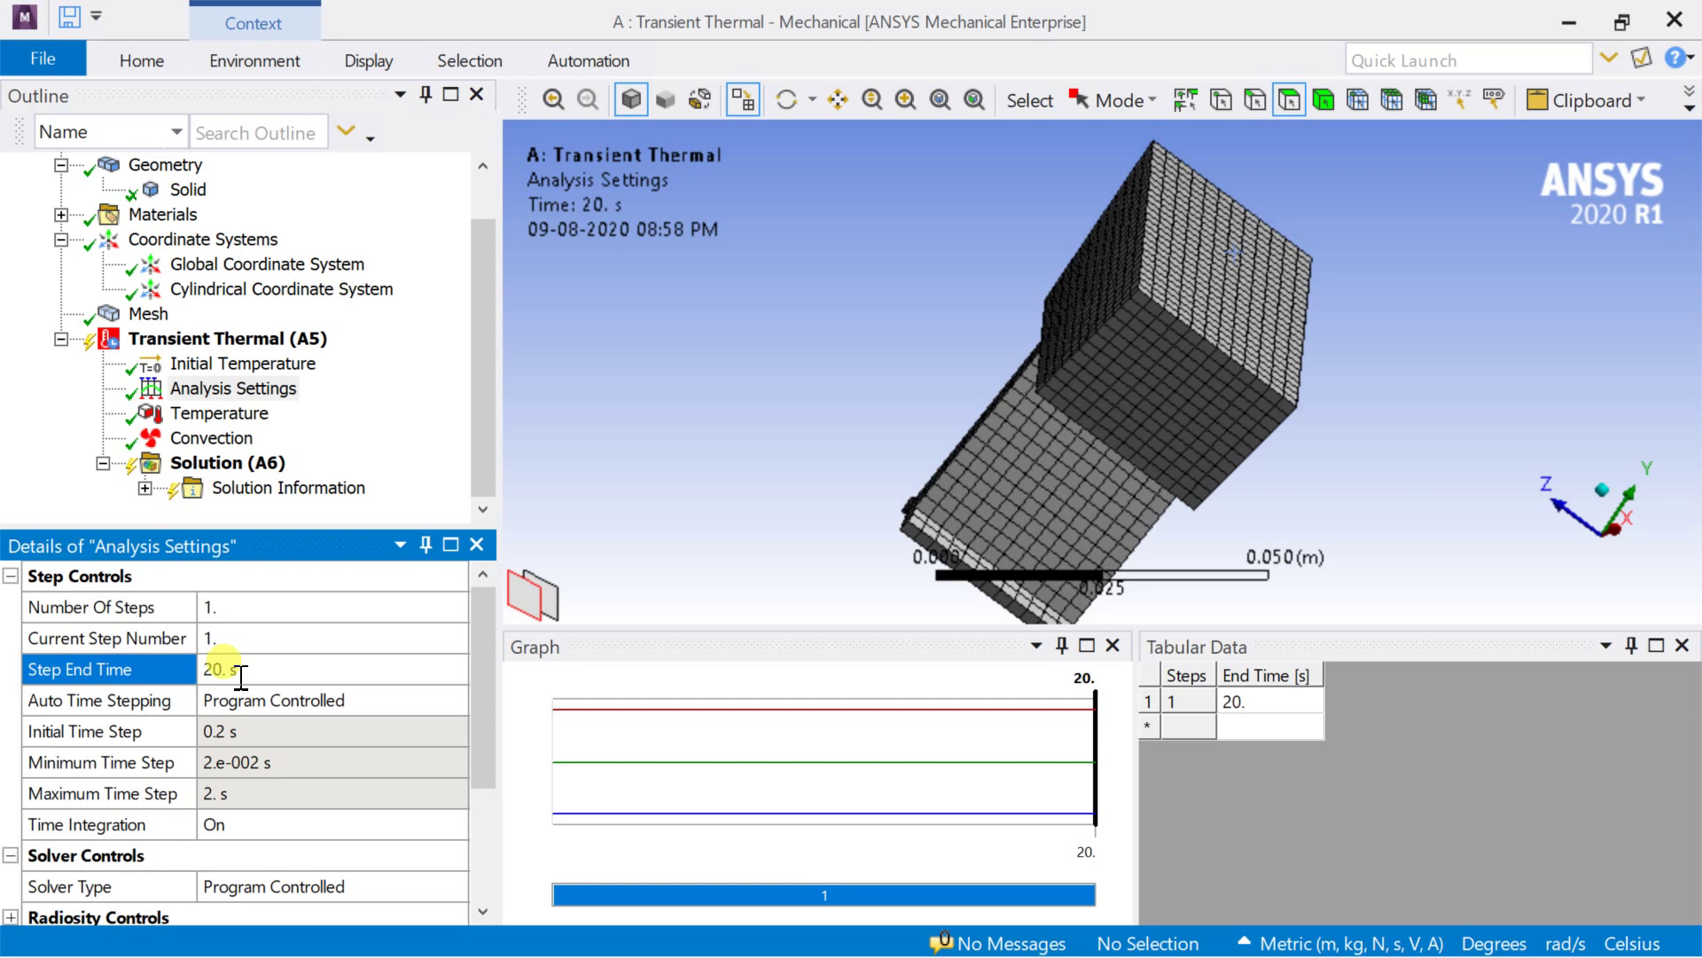
# Turn off auto time stepping in the analysis settings, using a time step of 0.01 s
pyautogui.scroll(-1, 245, 671)
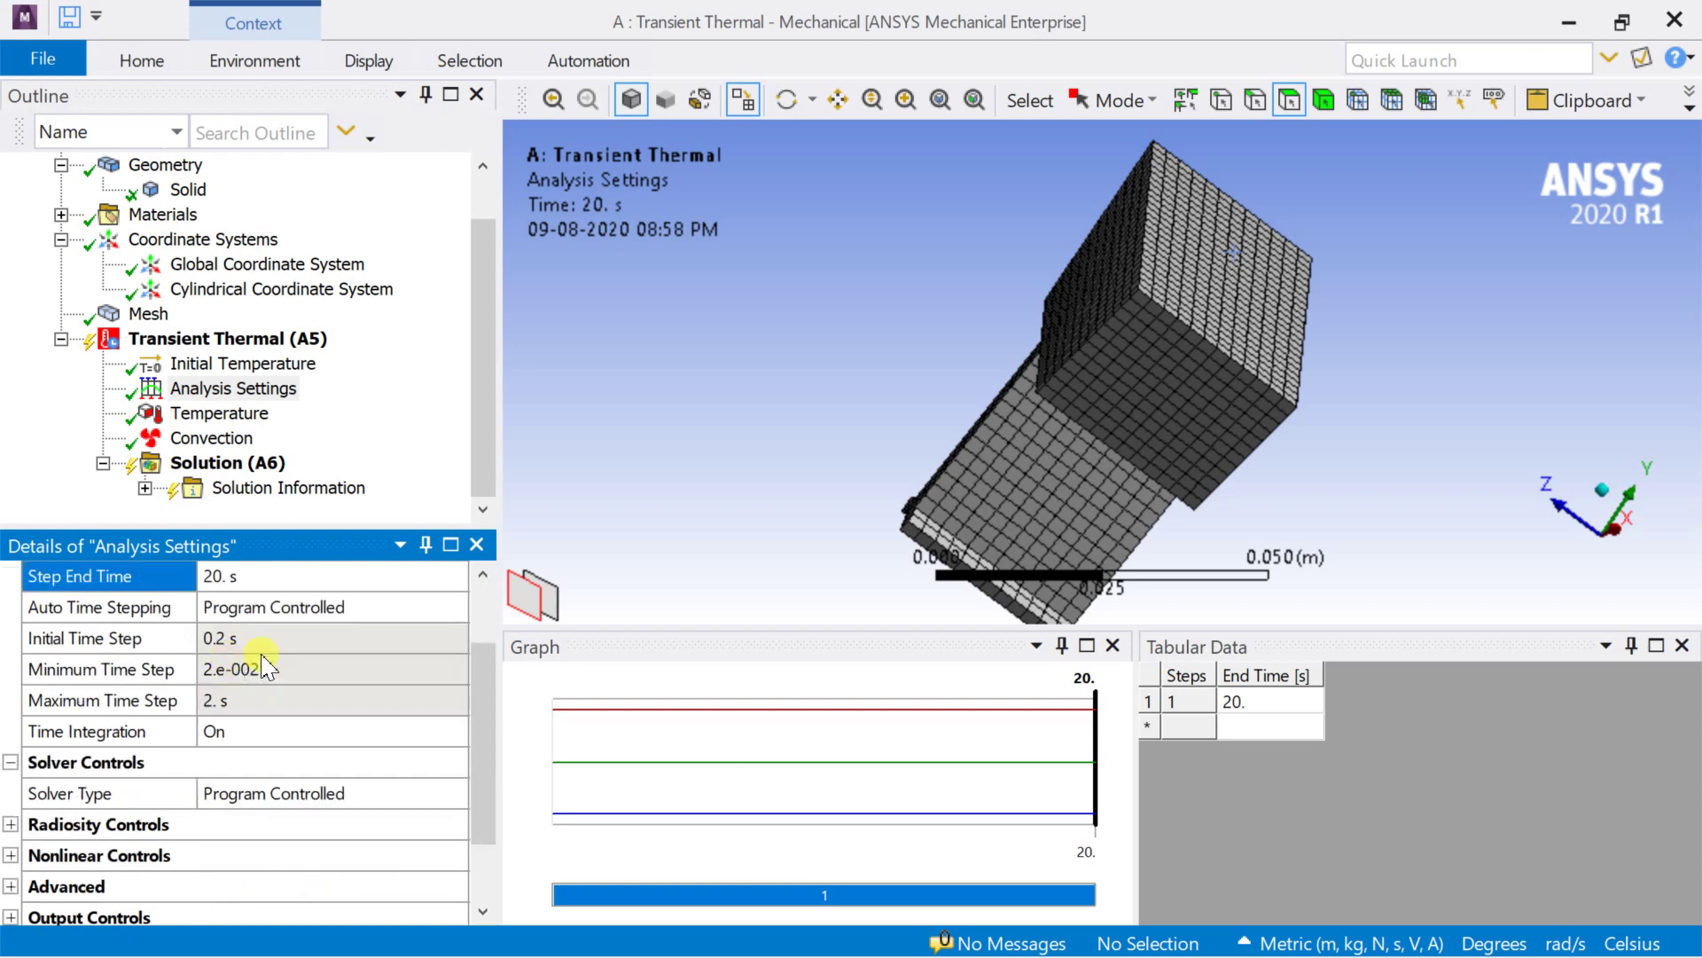
pyautogui.scroll(1, 353, 628)
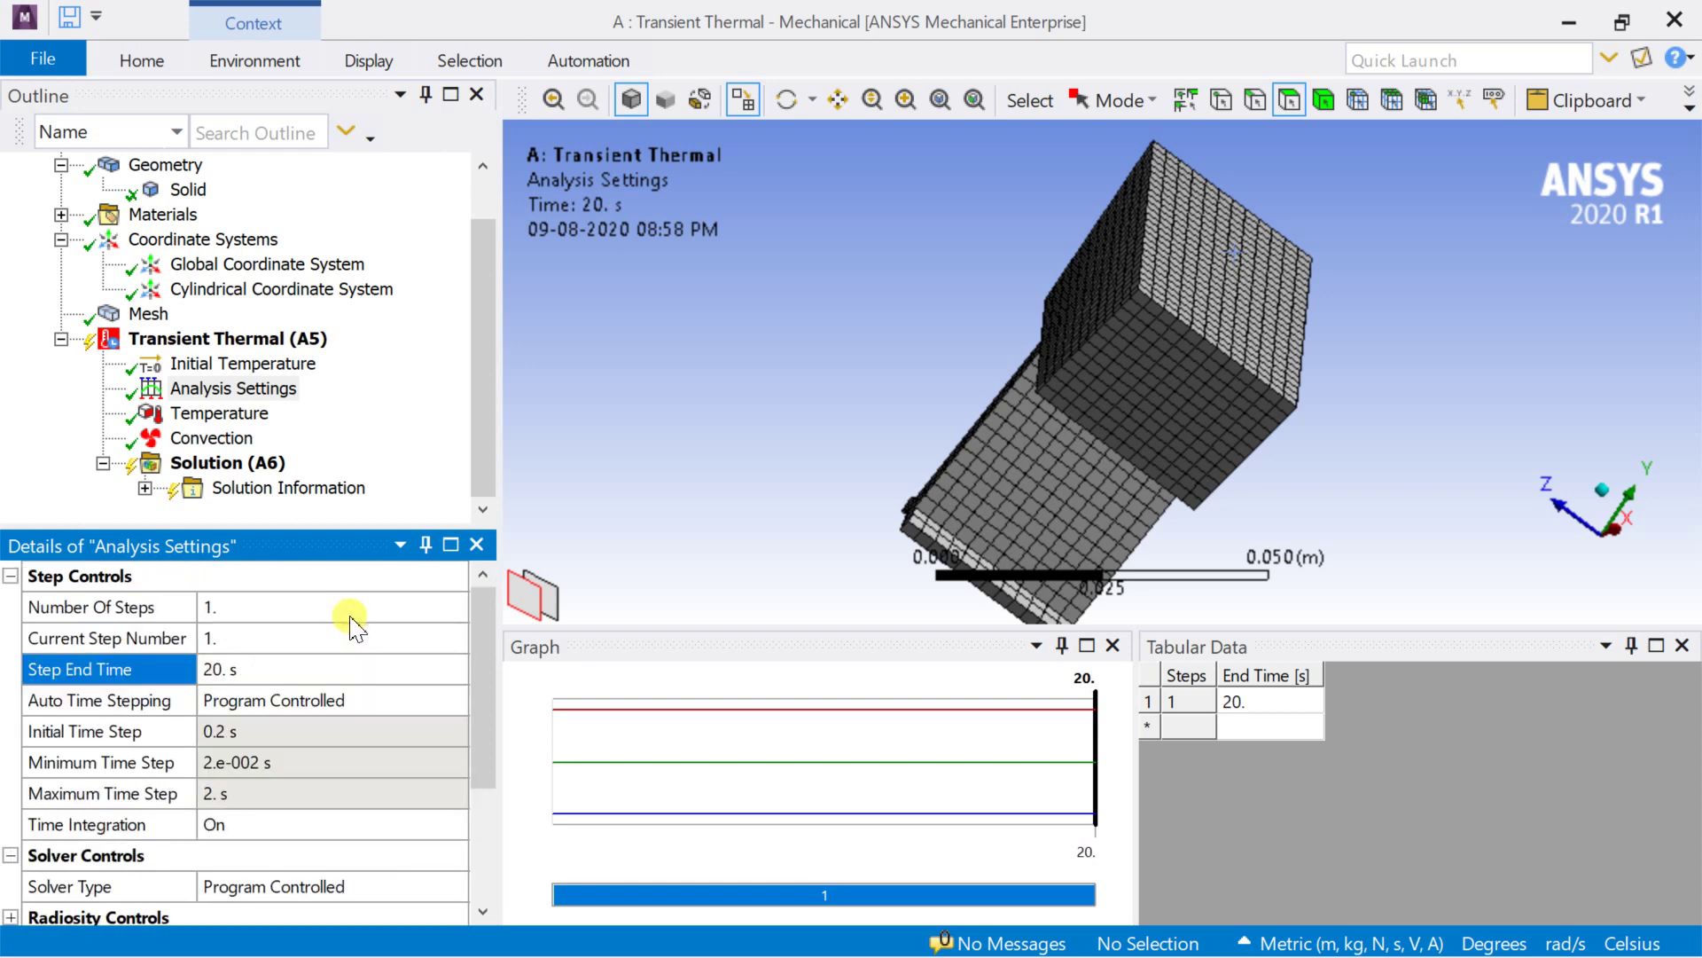
pyautogui.click(369, 702)
pyautogui.click(453, 700)
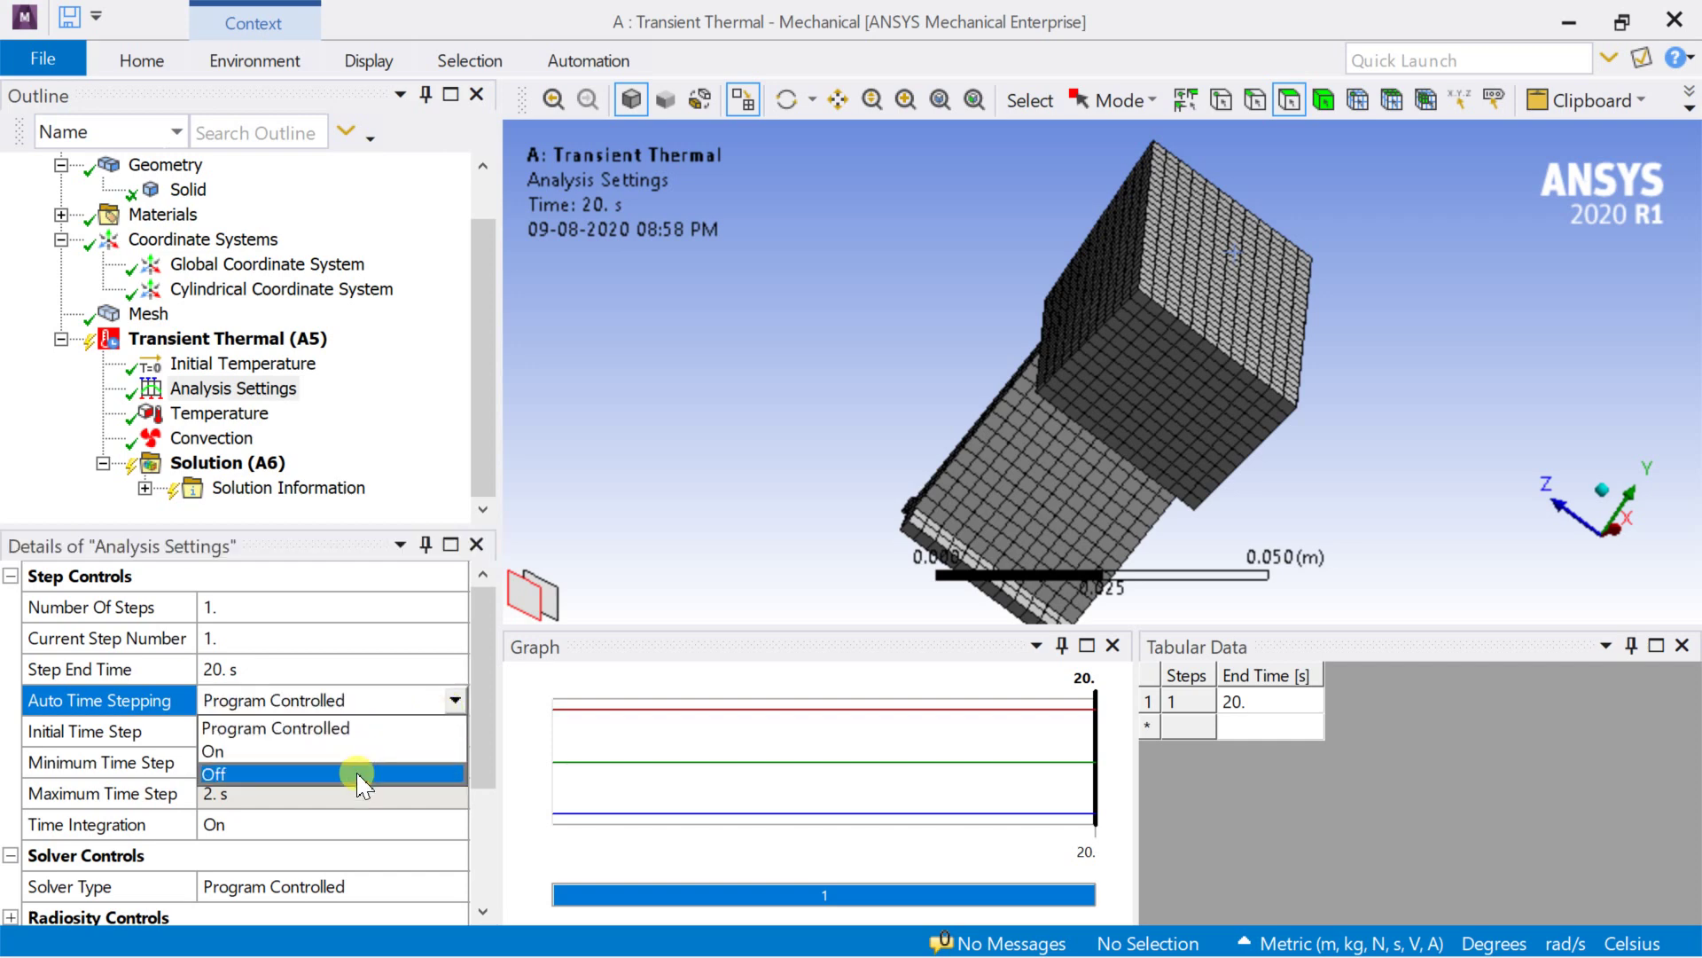
pyautogui.click(362, 774)
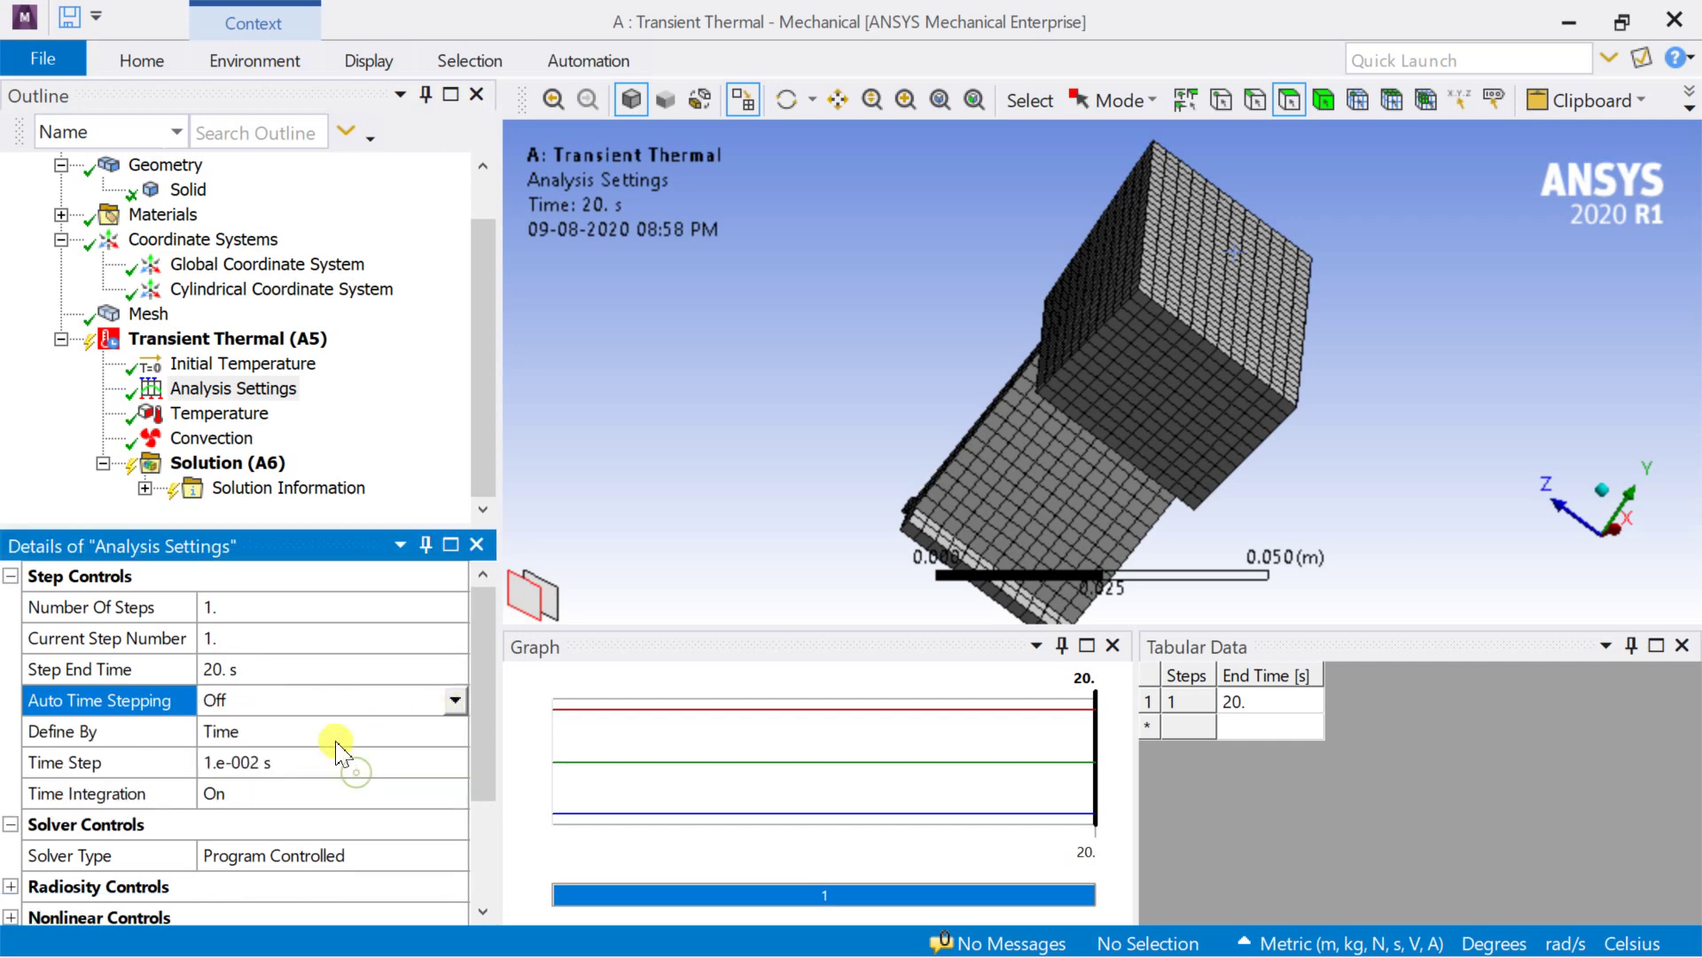
pyautogui.click(306, 762)
pyautogui.moveTo(302, 762); pyautogui.dragTo(204, 765)
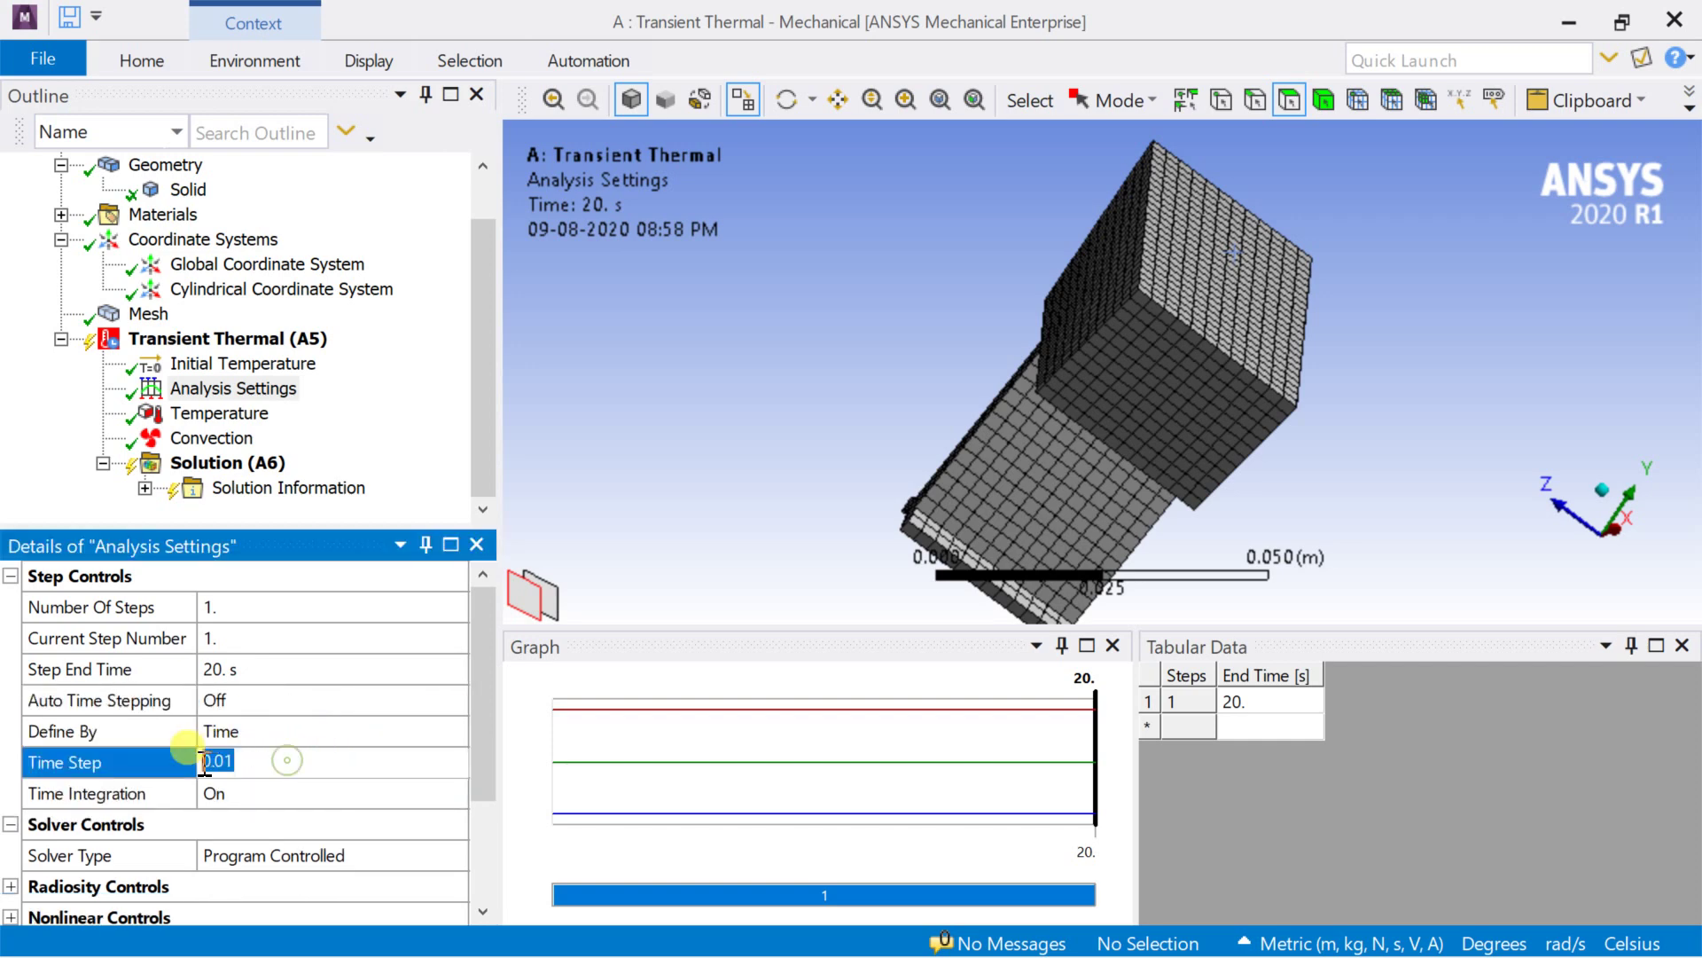
pyautogui.click(181, 756)
pyautogui.click(227, 337)
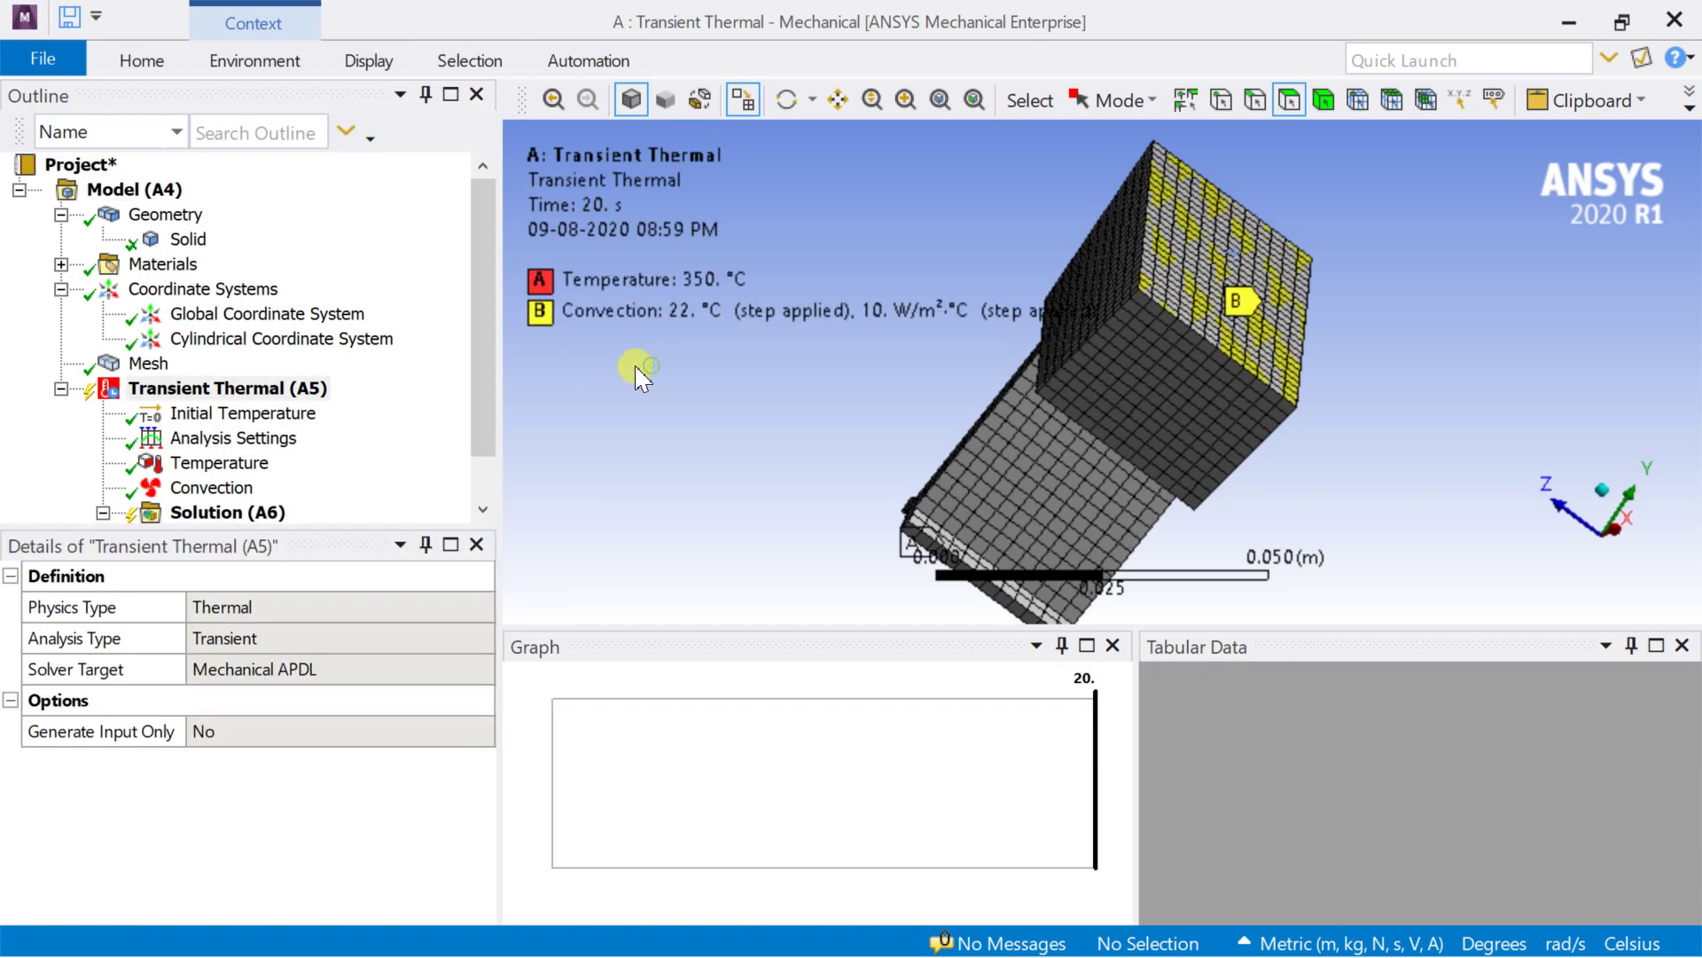
# Insert a Symmetry object under the model and add a Cyclic Region to it
pyautogui.click(137, 193)
pyautogui.rightClick(133, 191)
pyautogui.moveTo(257, 217)
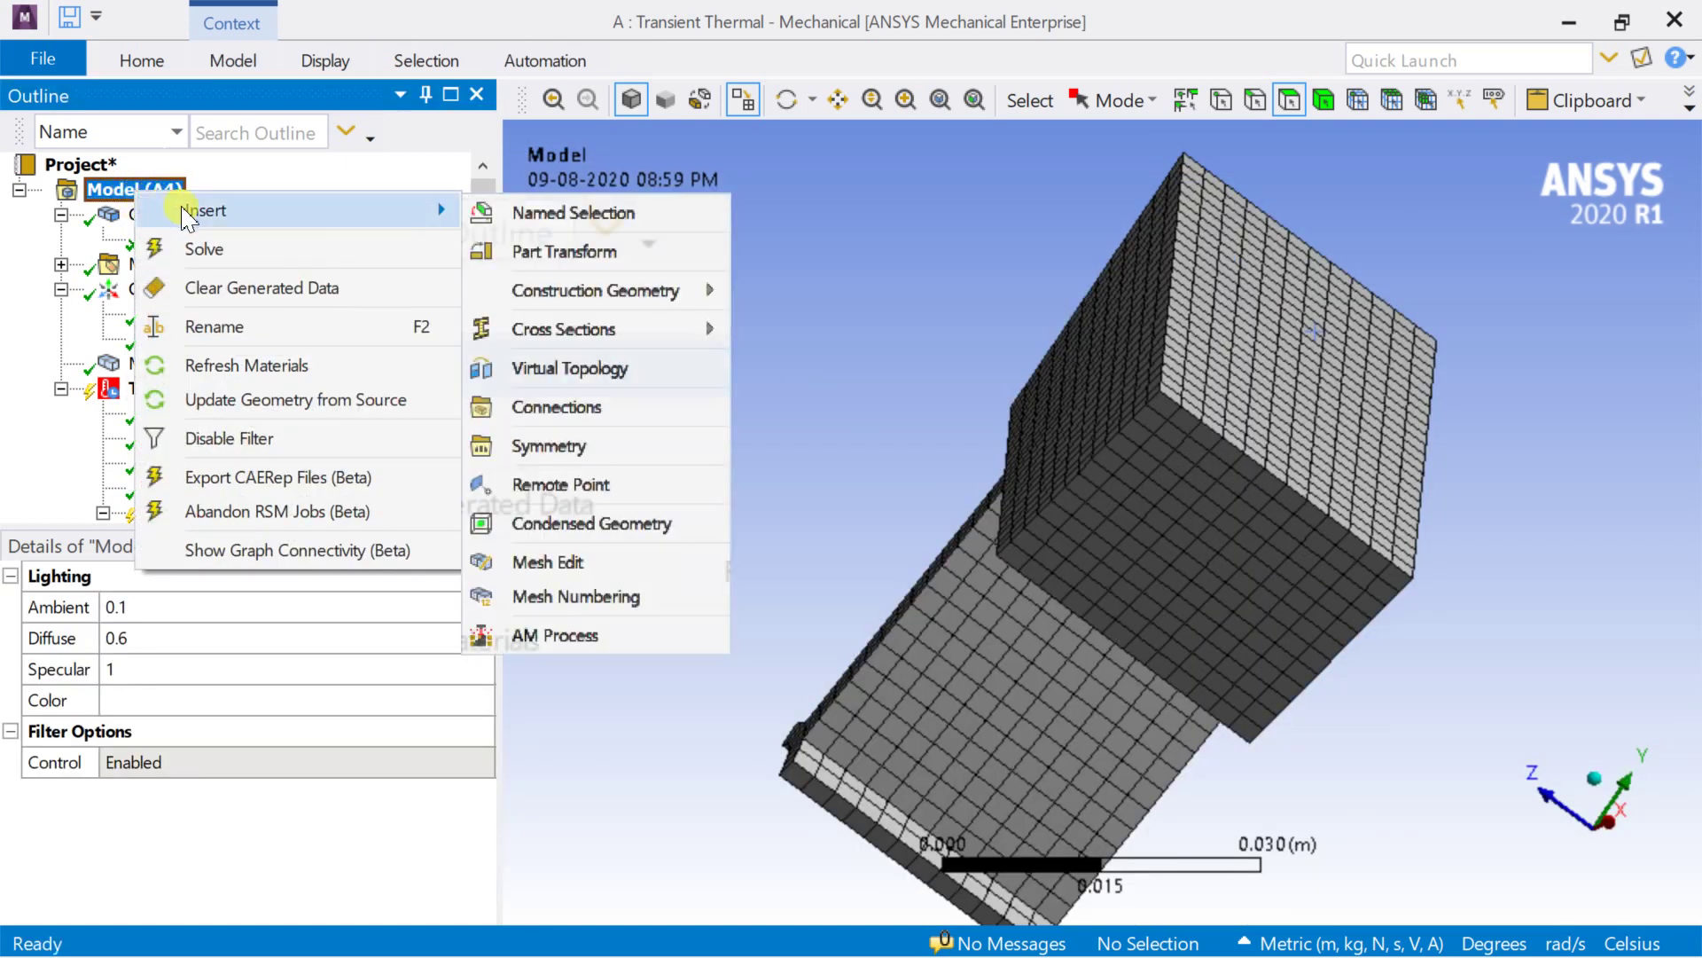
pyautogui.click(549, 446)
pyautogui.rightClick(179, 366)
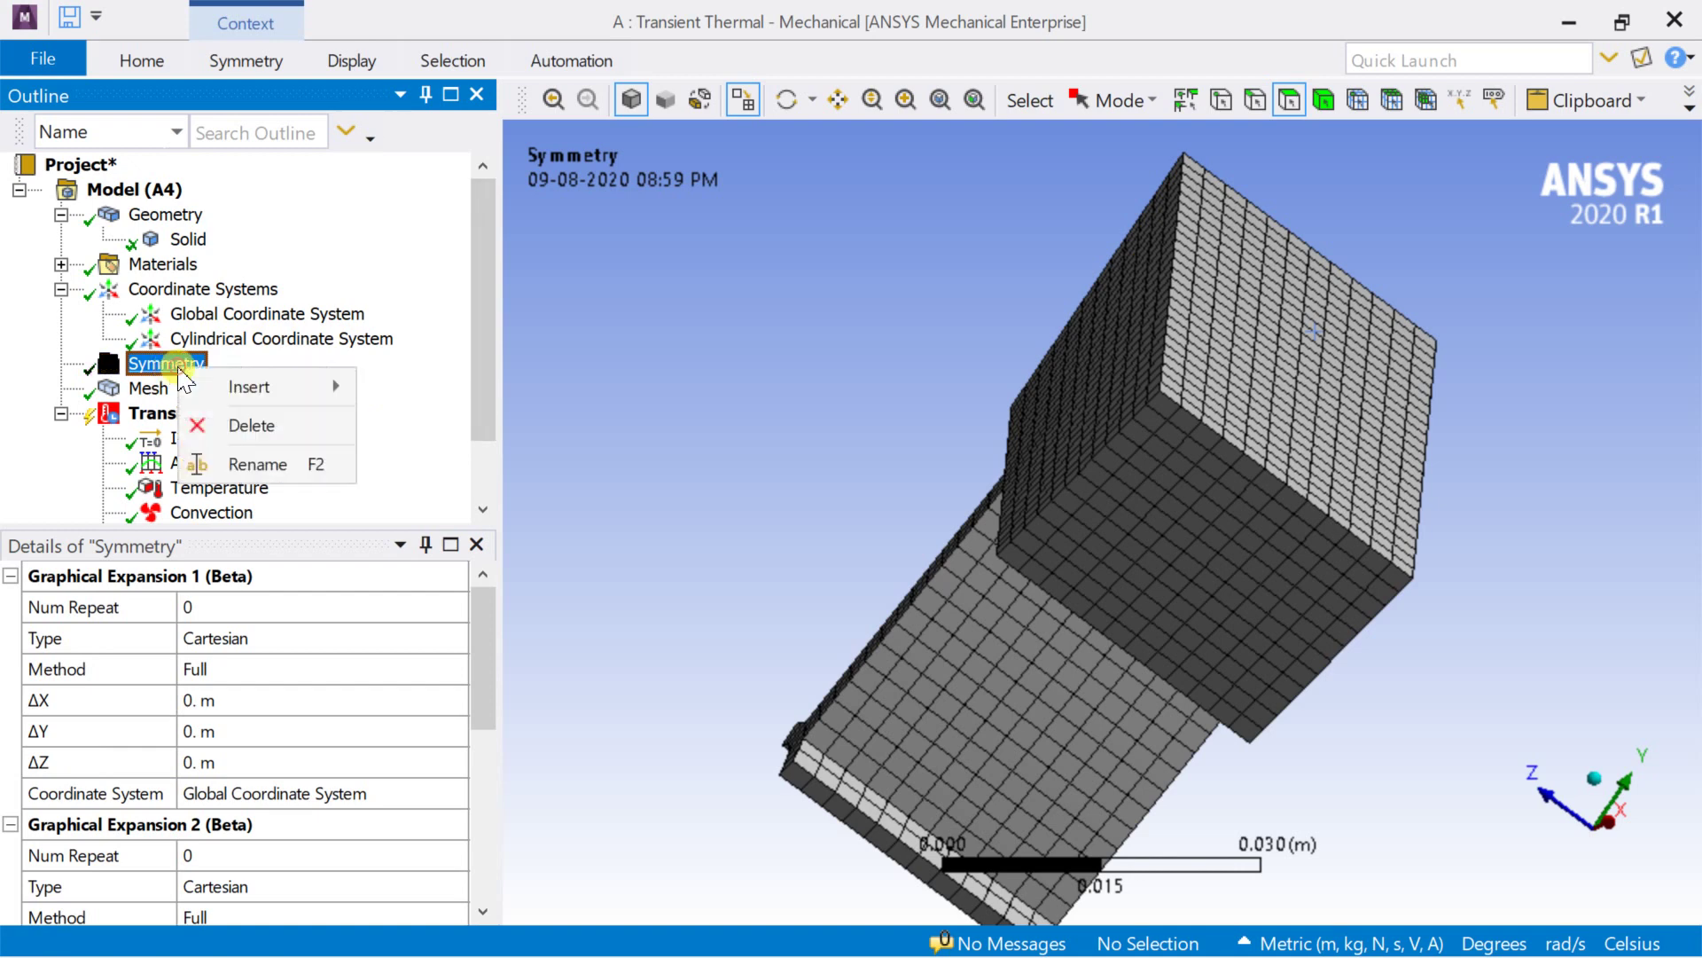
pyautogui.moveTo(247, 397)
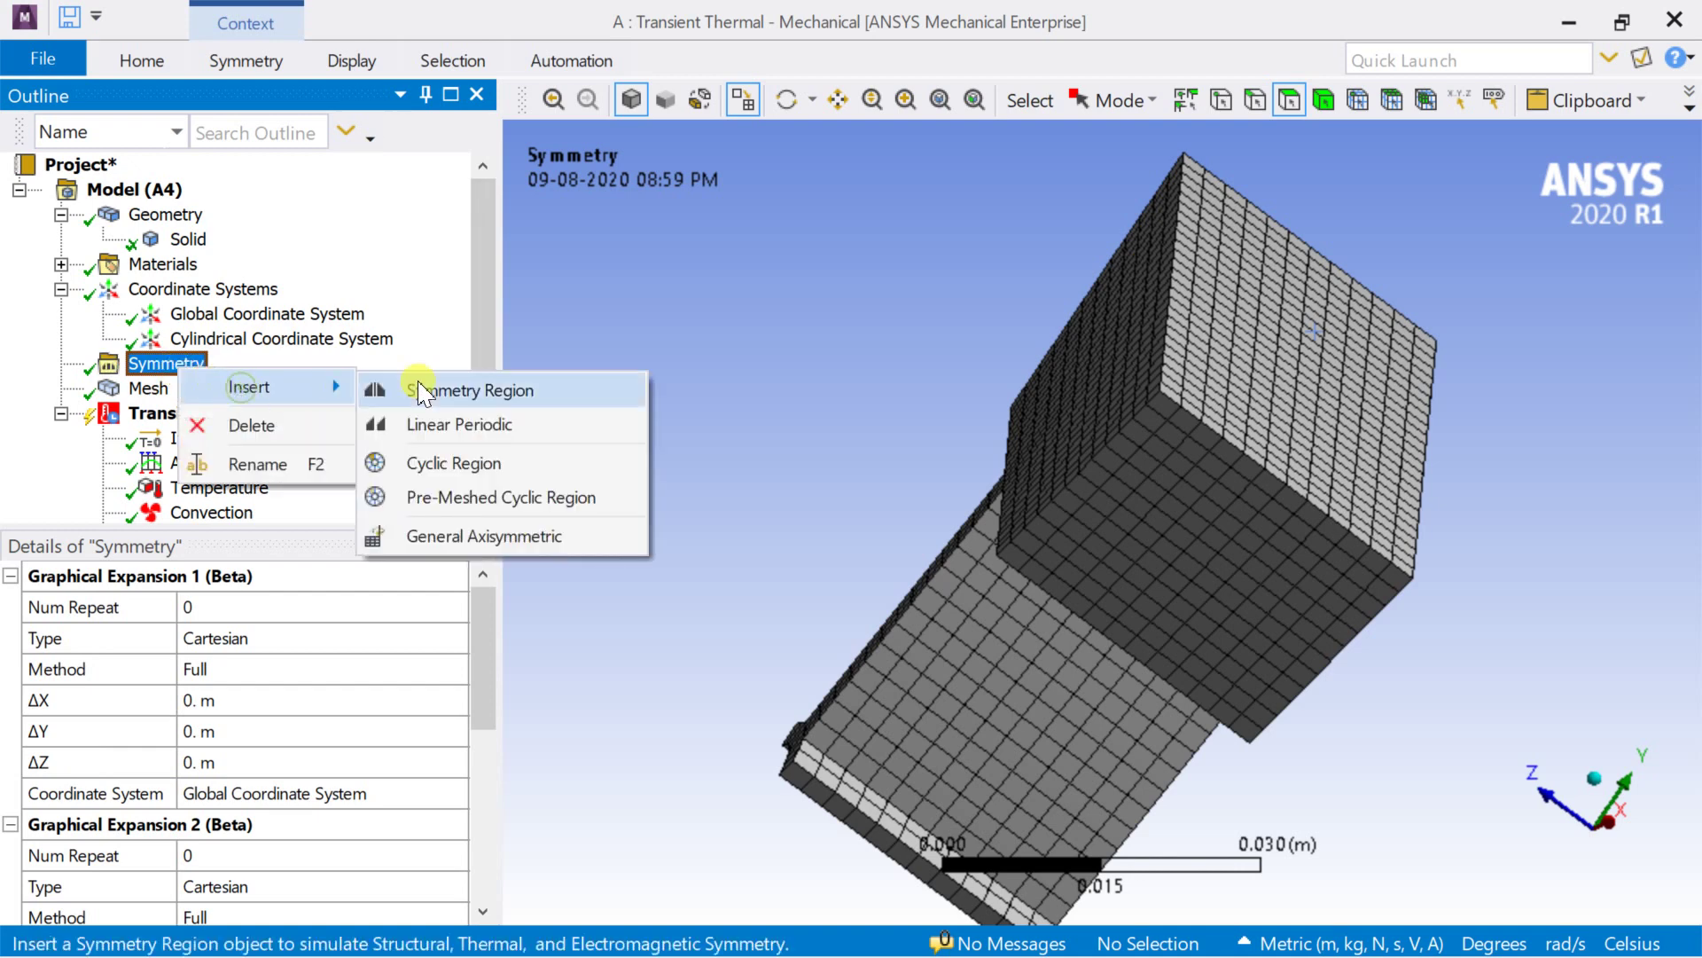
pyautogui.click(441, 468)
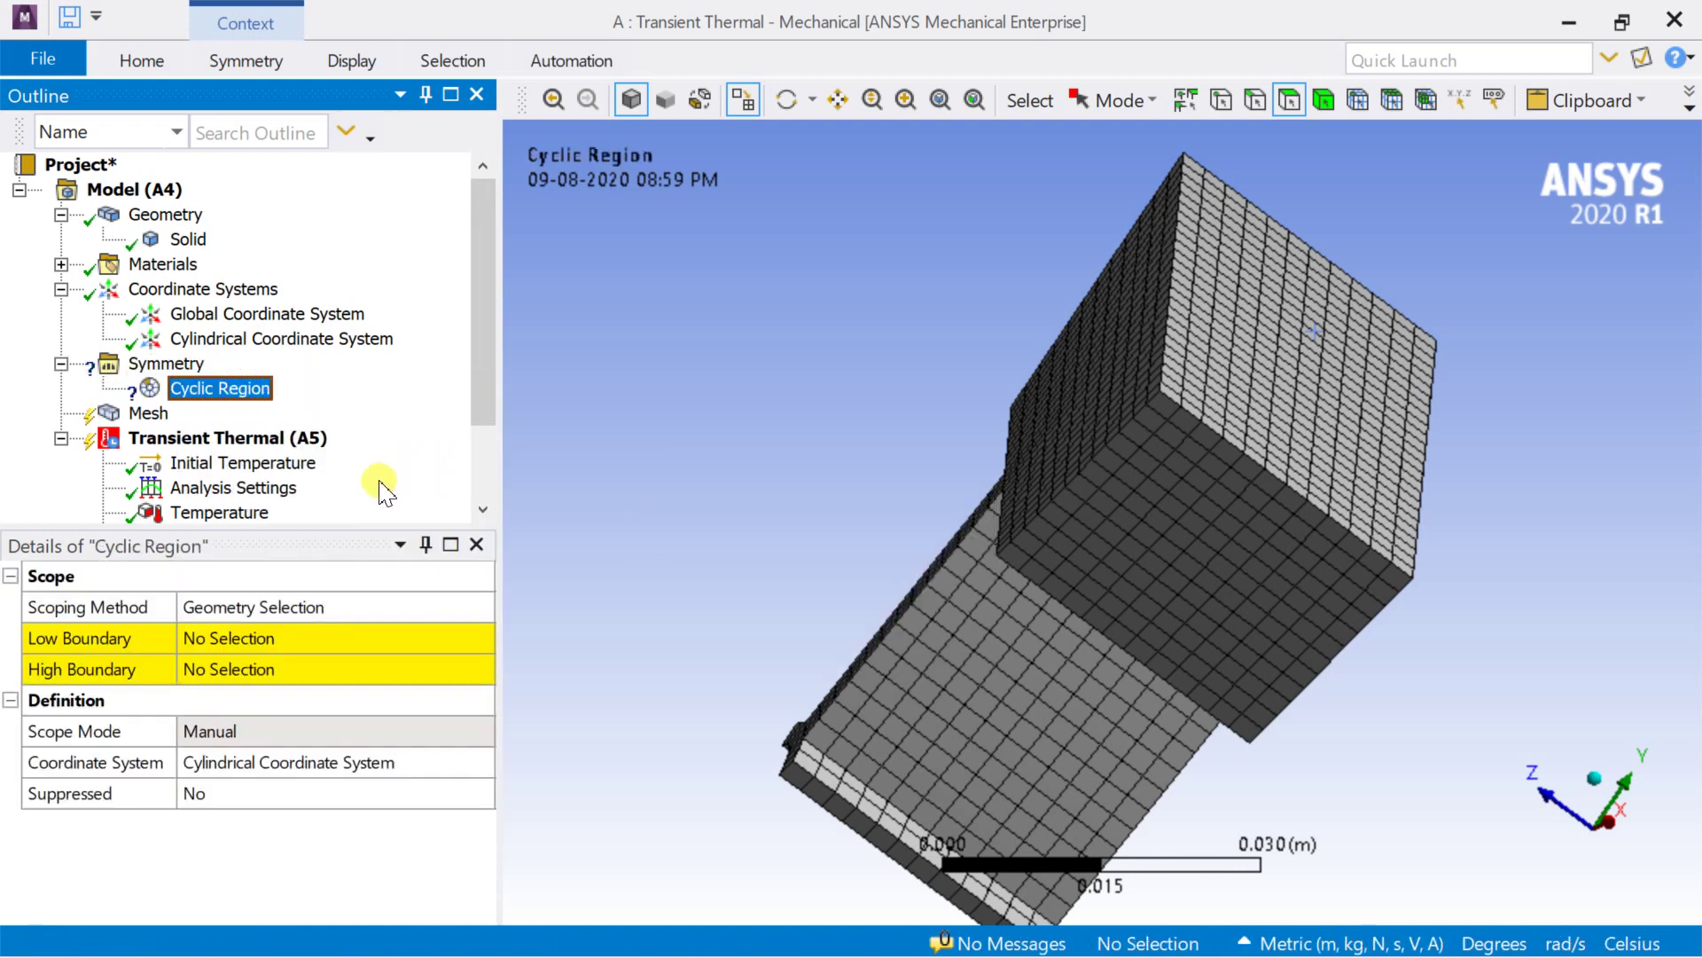
# Scope the cyclic region's low and high boundaries to the two matching cut faces on each side of the sector
pyautogui.click(1591, 781)
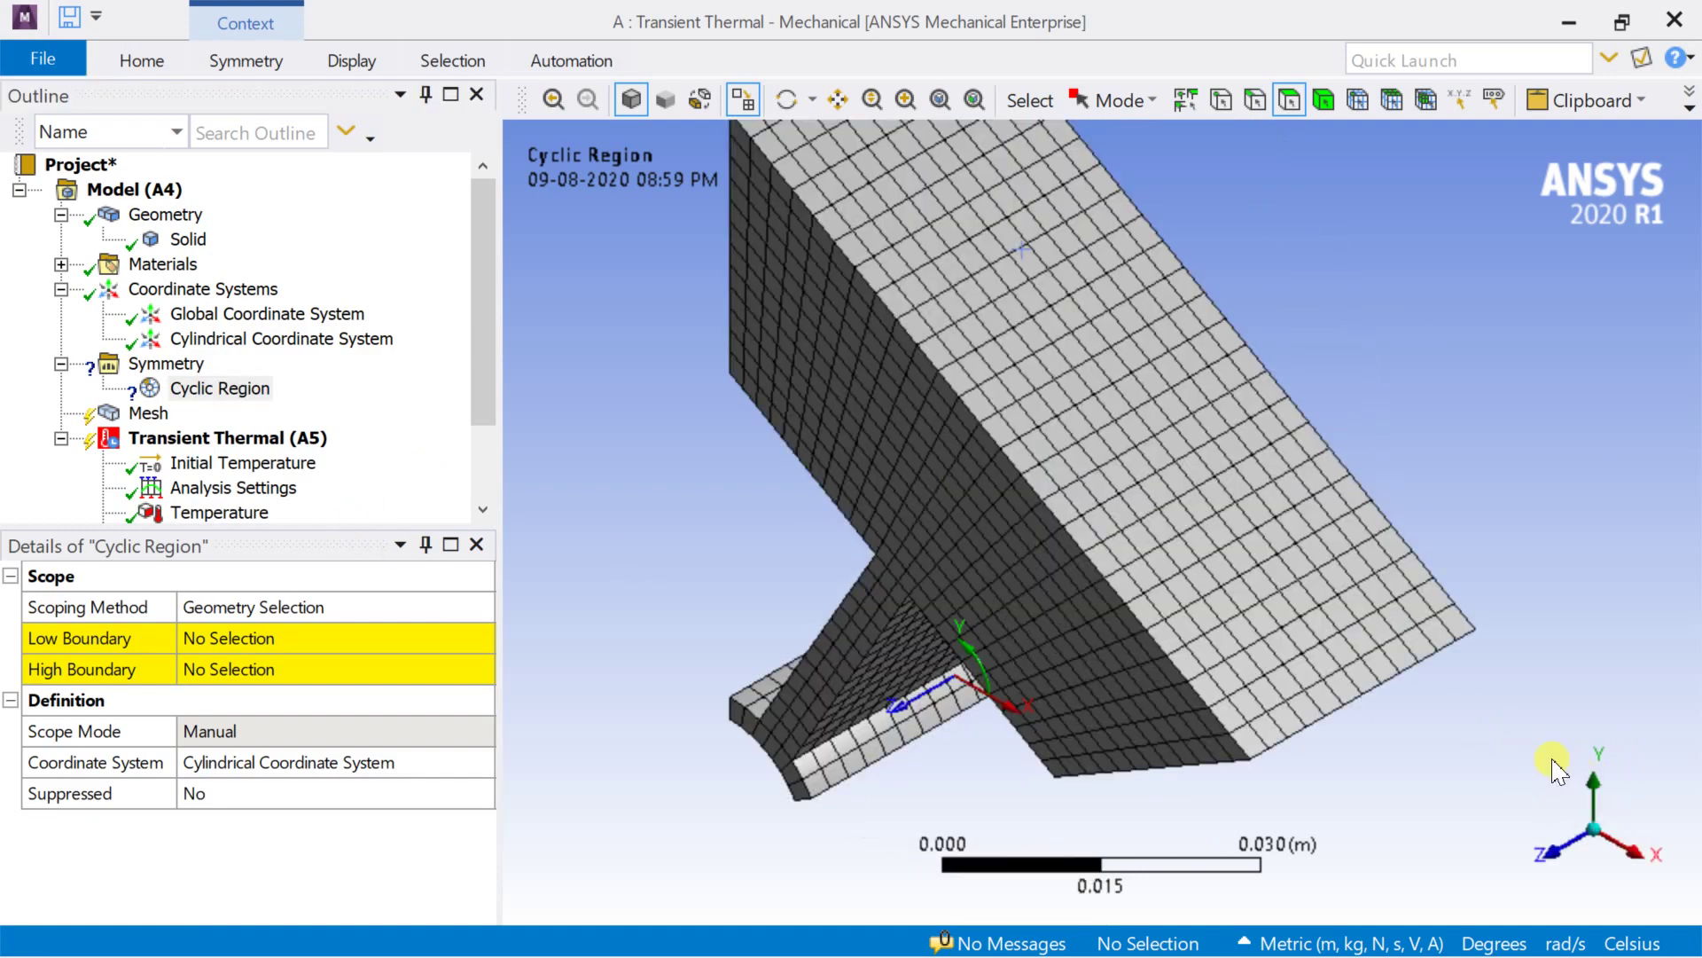
pyautogui.click(787, 100)
pyautogui.moveTo(848, 264); pyautogui.dragTo(1046, 270)
pyautogui.scroll(-4, 1020, 537)
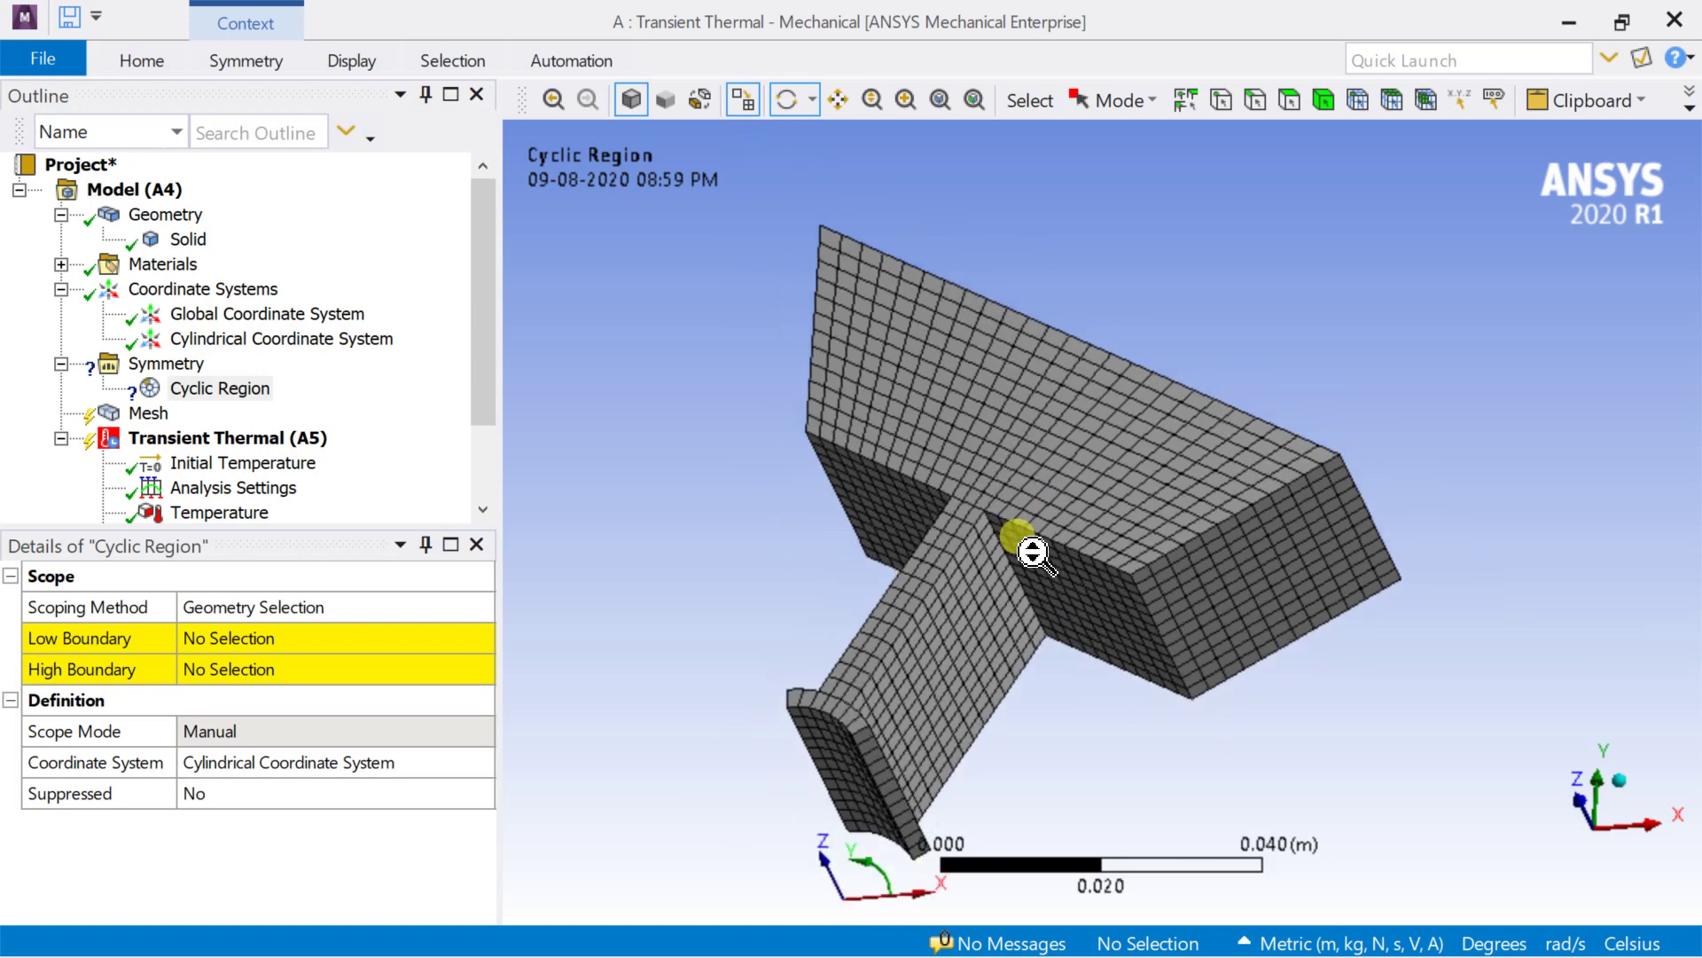
pyautogui.moveTo(1018, 544); pyautogui.dragTo(1012, 561)
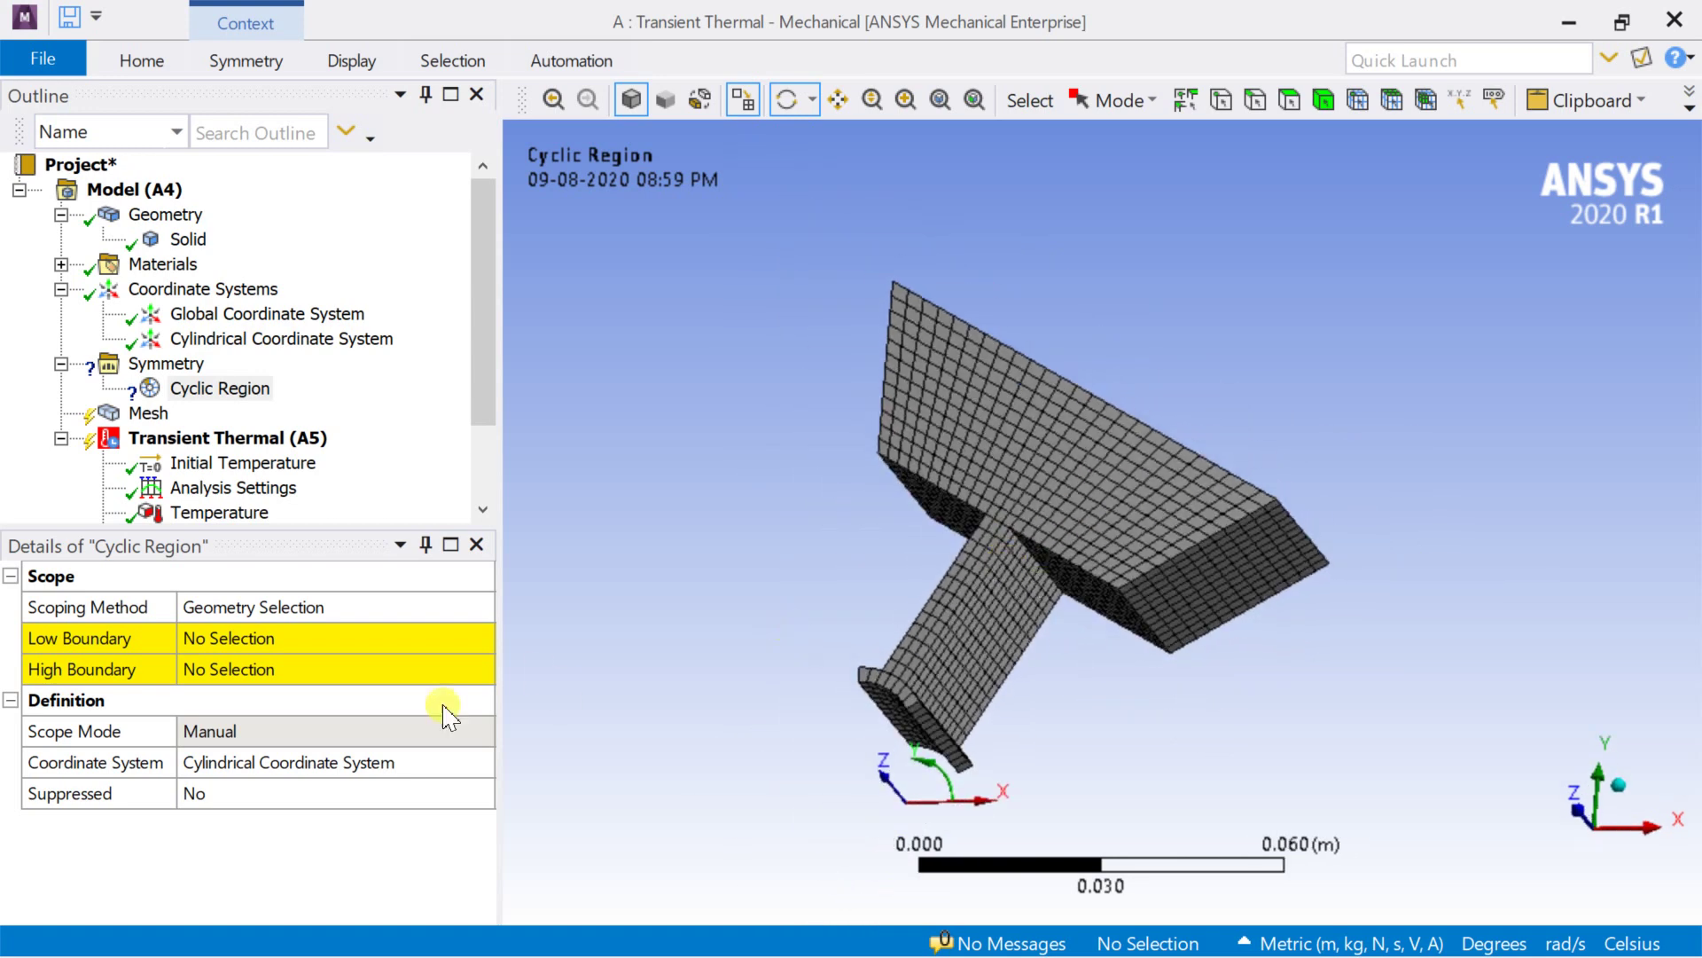
pyautogui.click(275, 643)
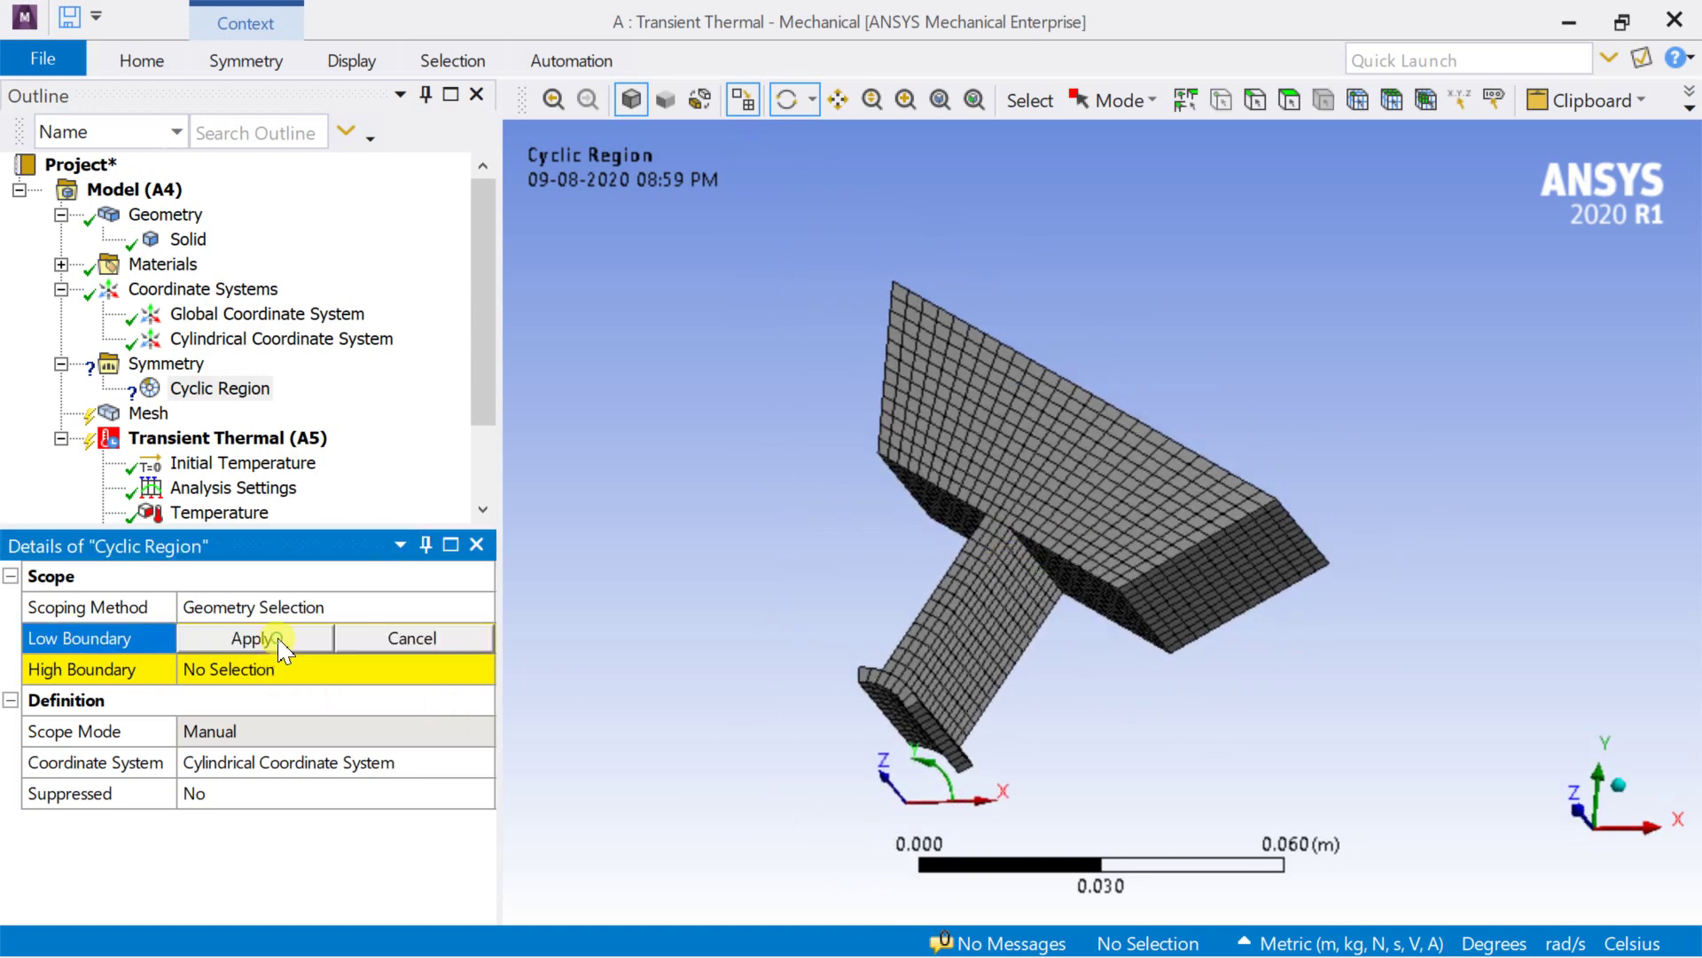
pyautogui.click(1288, 100)
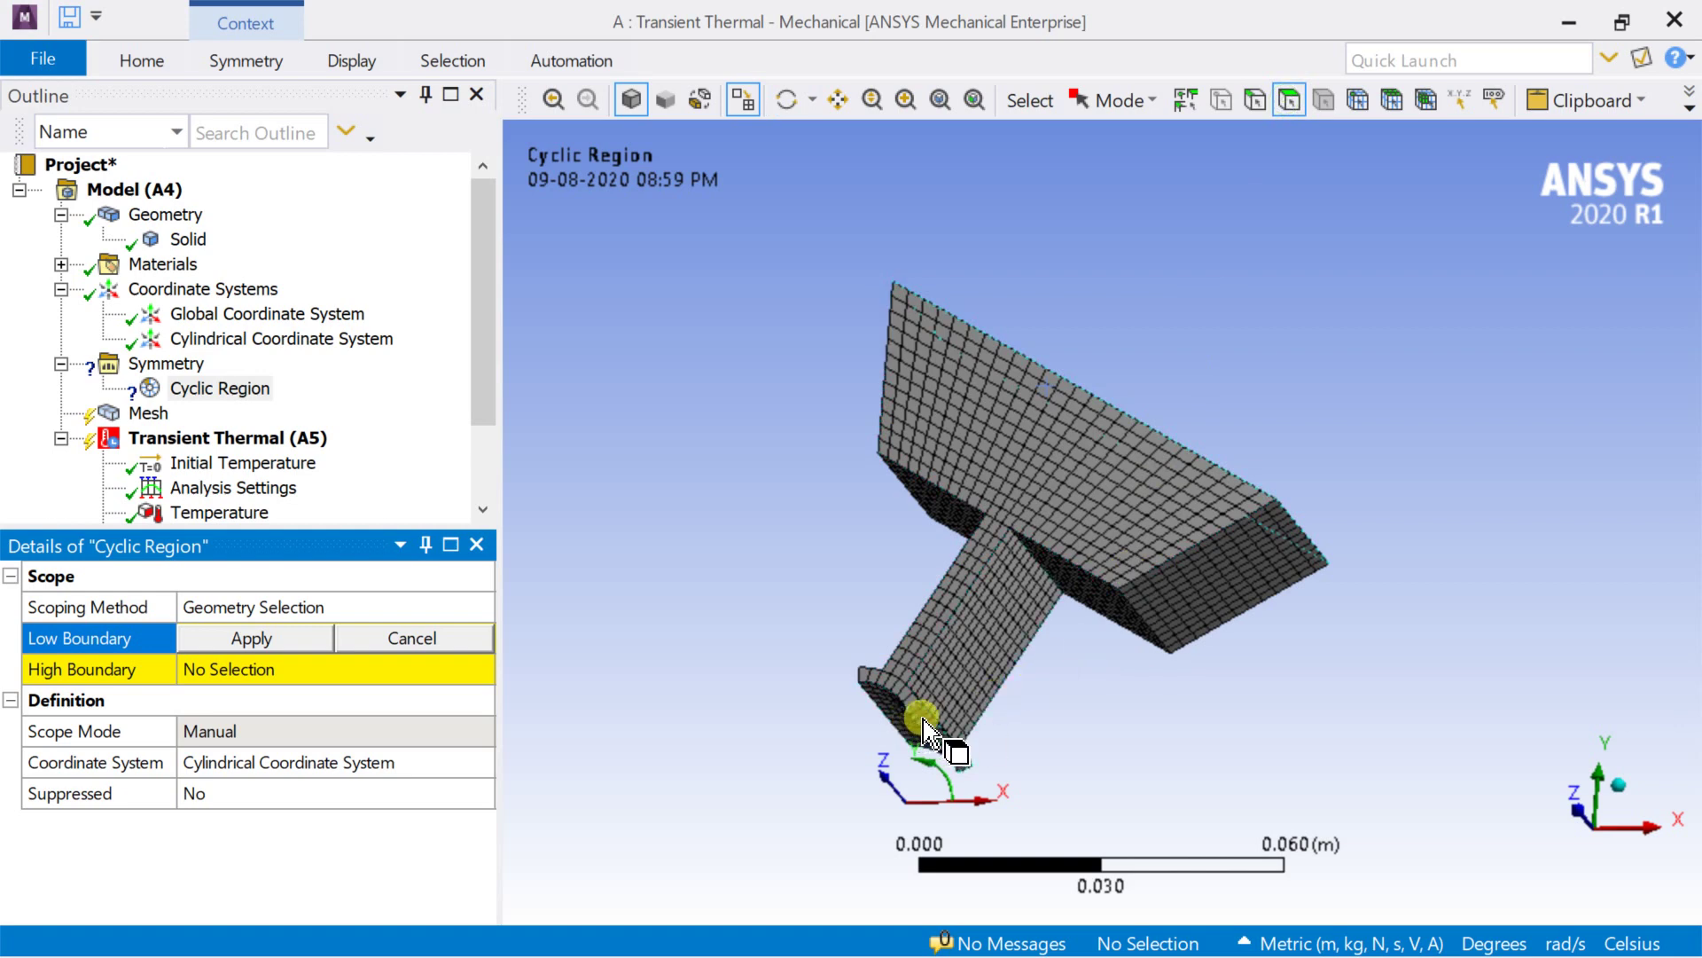
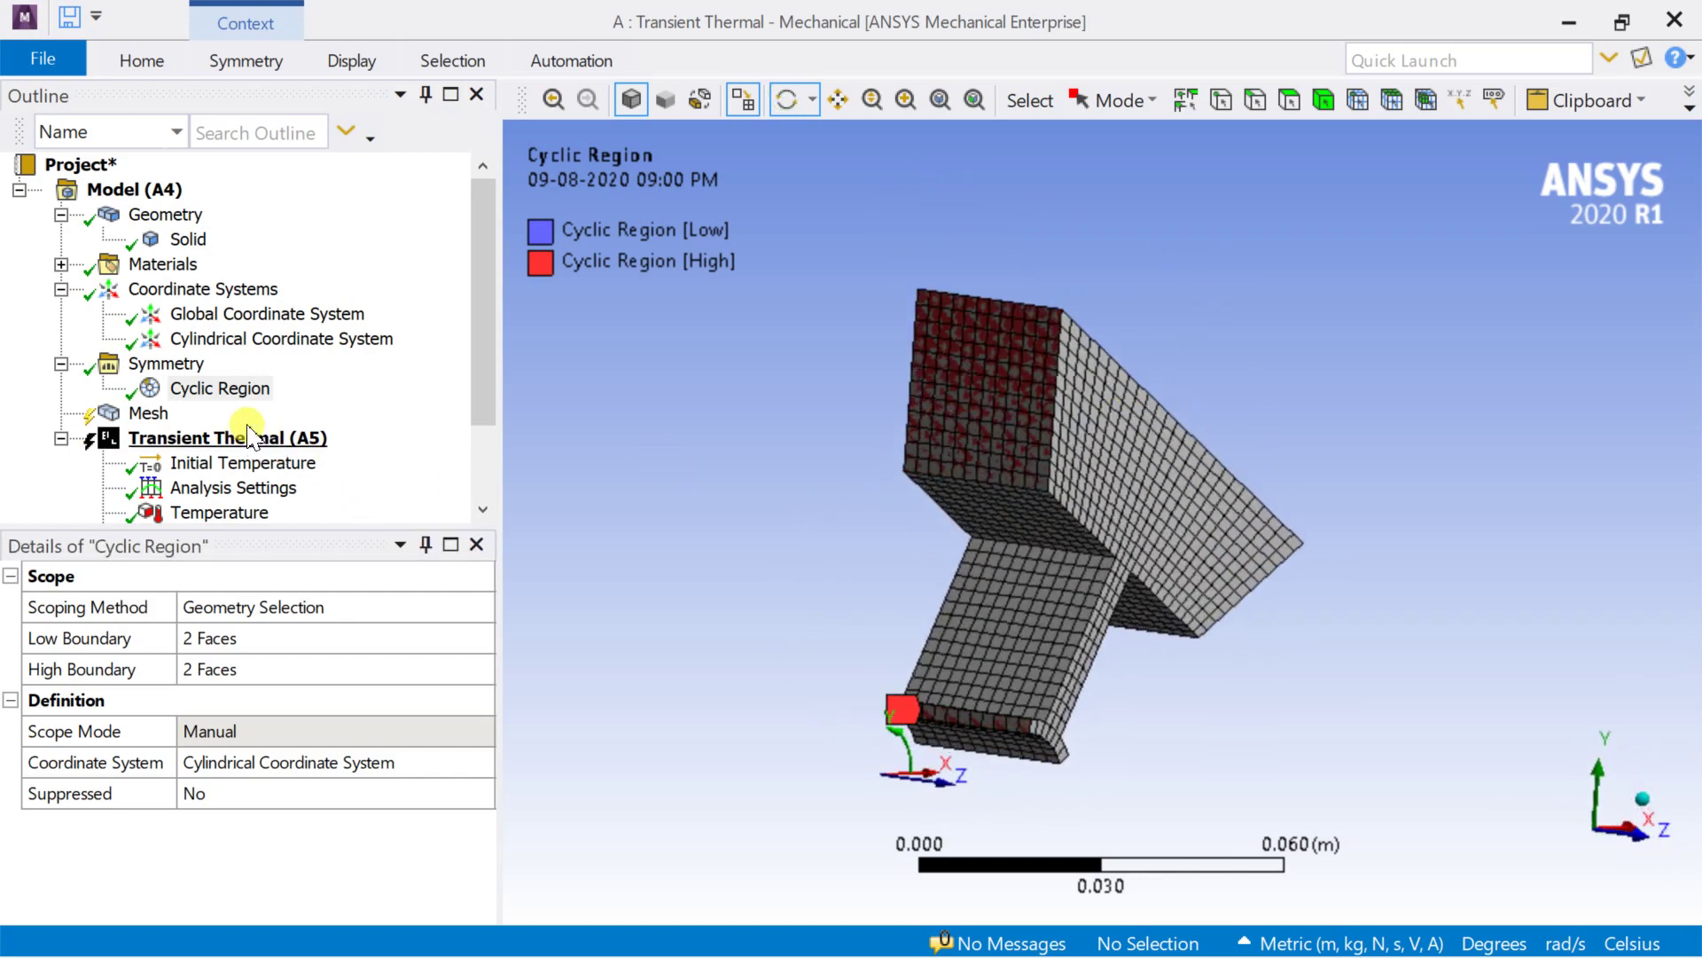
# Regenerate the mesh with the cyclic region in place
pyautogui.scroll(-1, 152, 439)
pyautogui.click(144, 339)
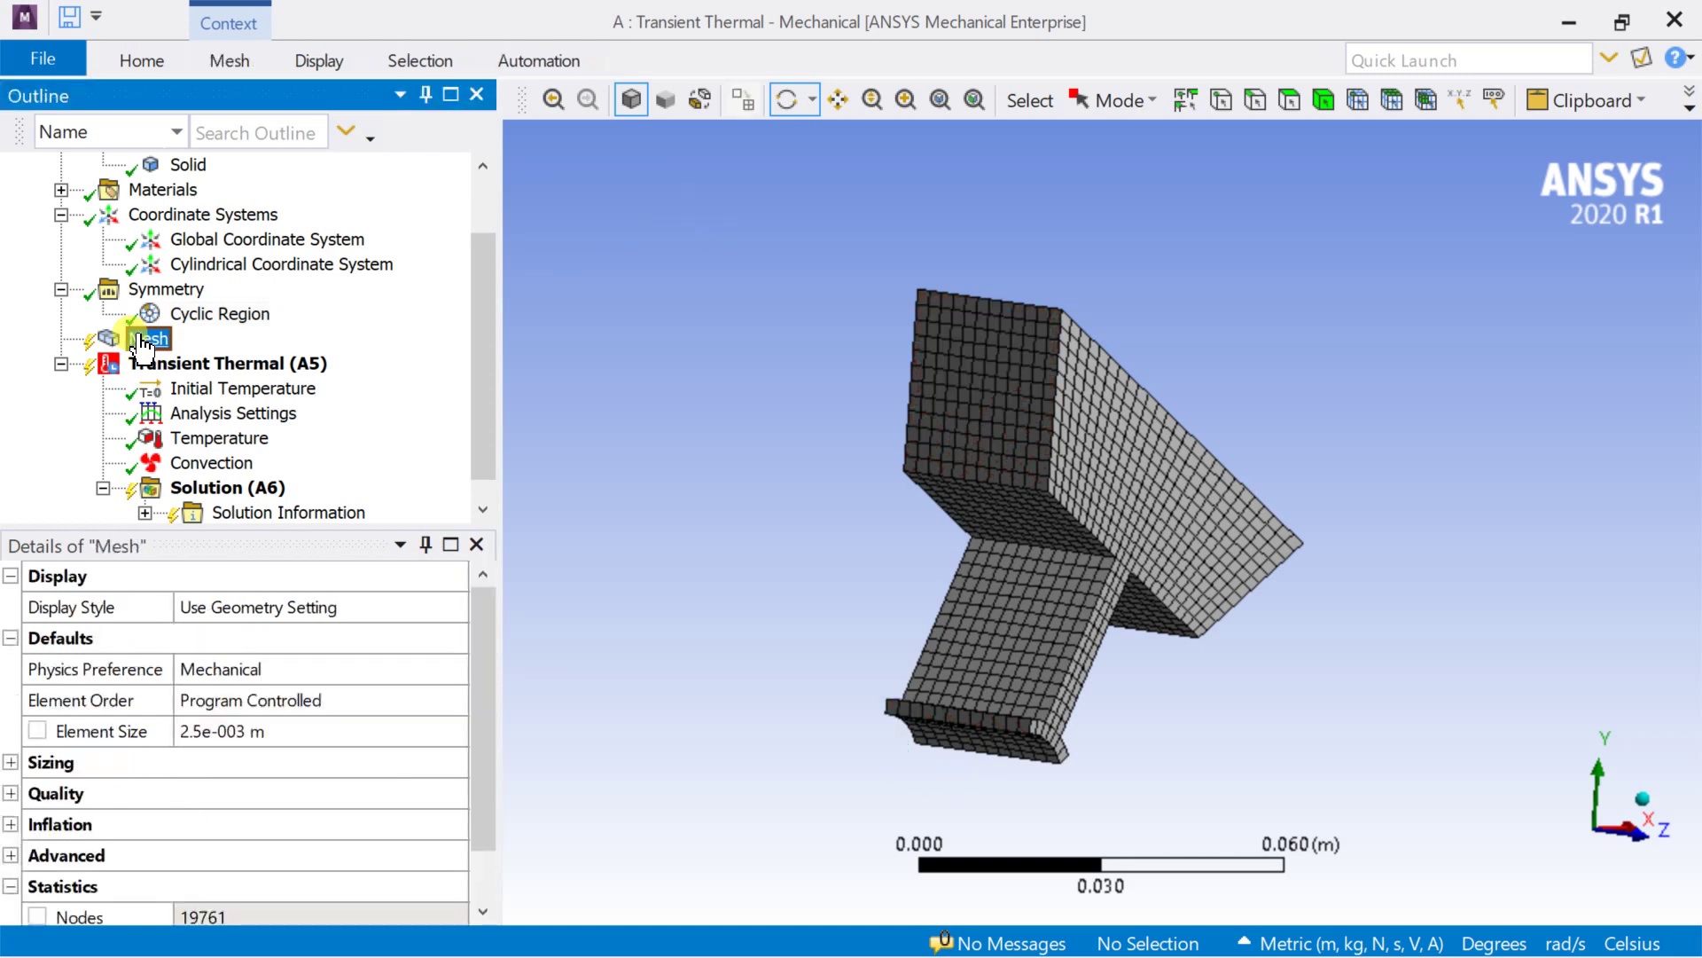
pyautogui.rightClick(142, 343)
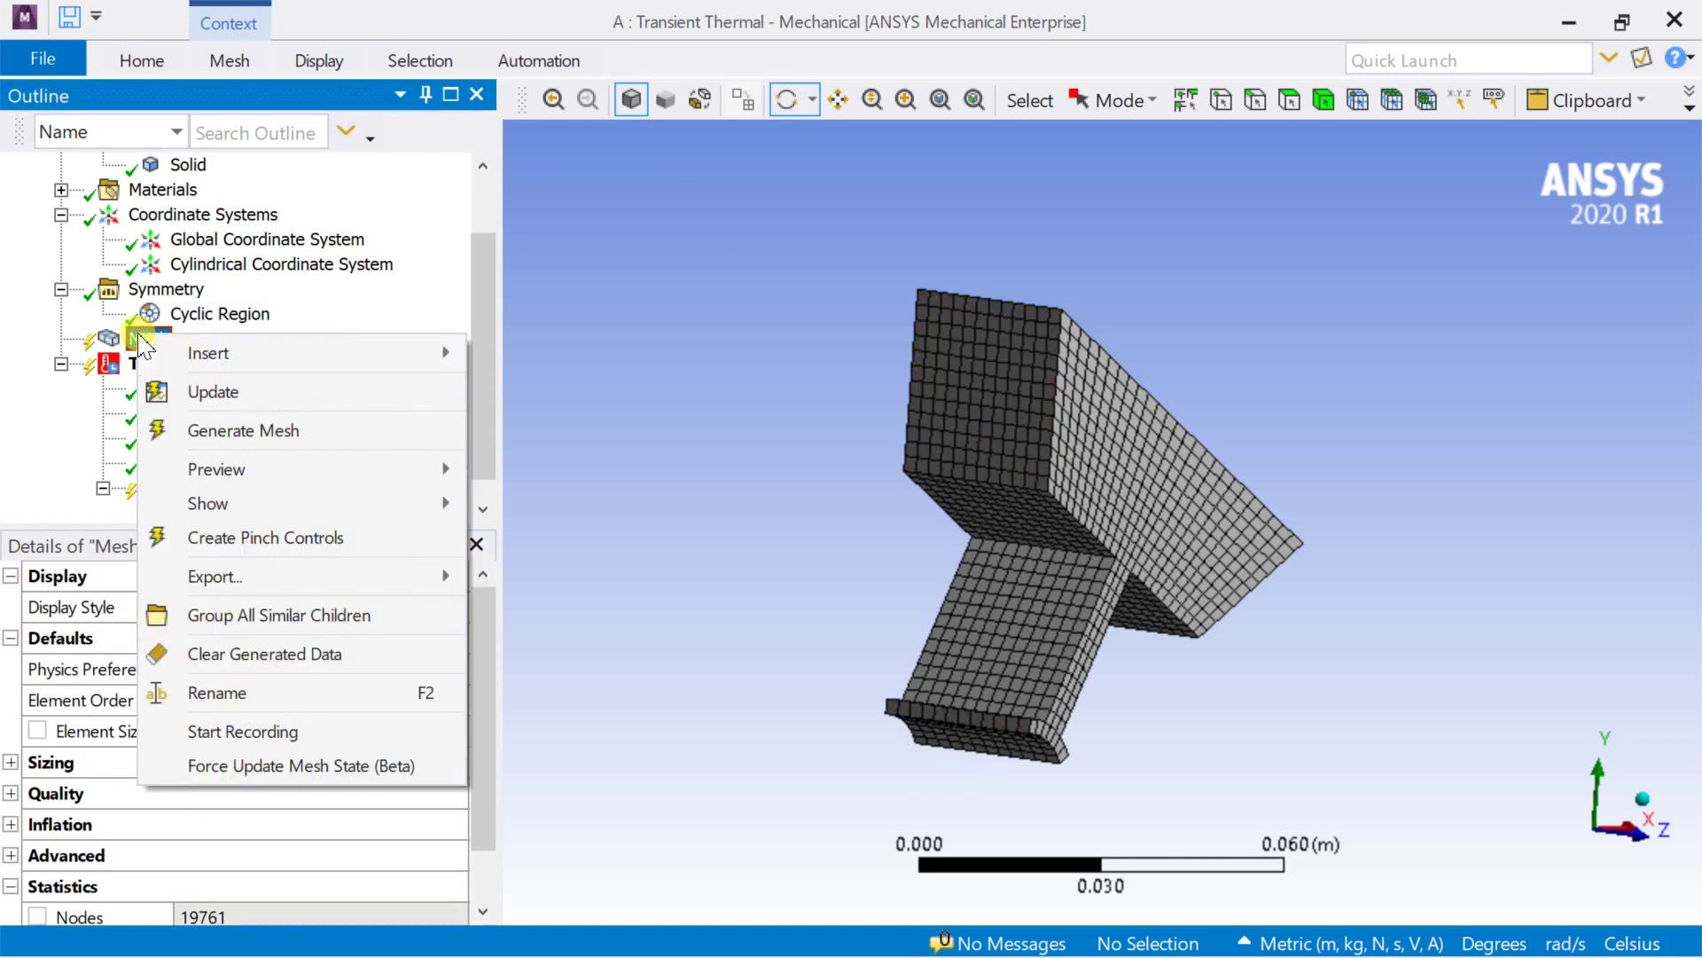
pyautogui.click(194, 432)
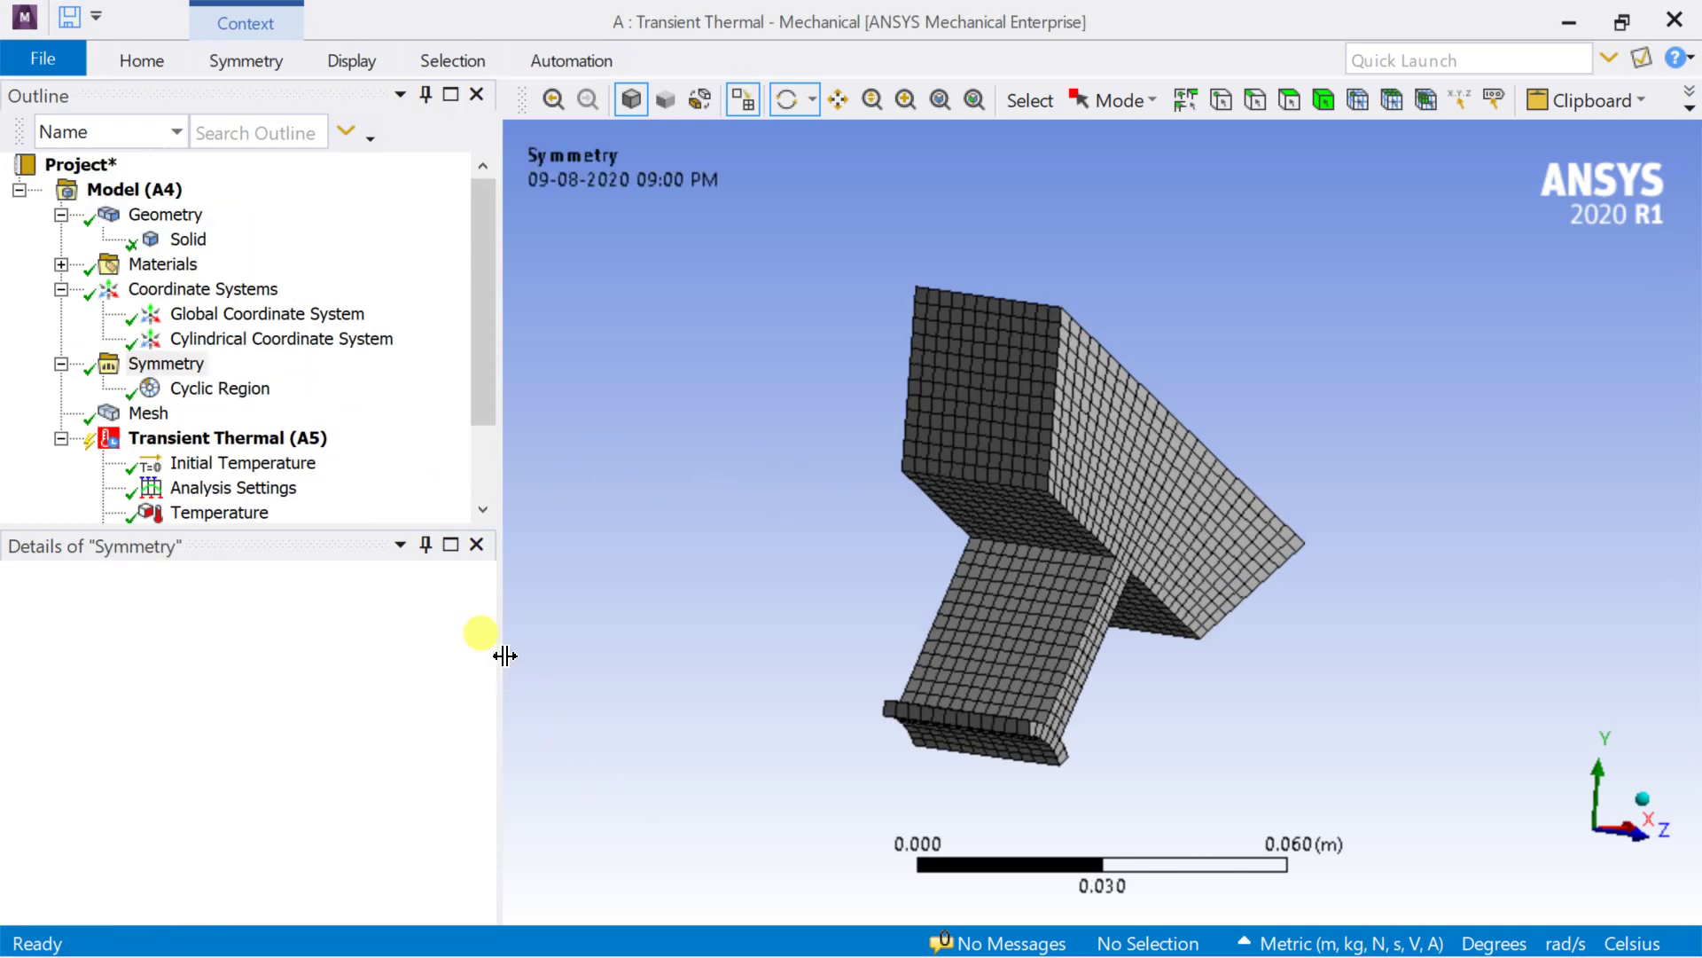
# Switch to Workbench and enable Beta Options in the Appearance options so the Symmetry object's details are available
pyautogui.click(178, 390)
pyautogui.click(168, 365)
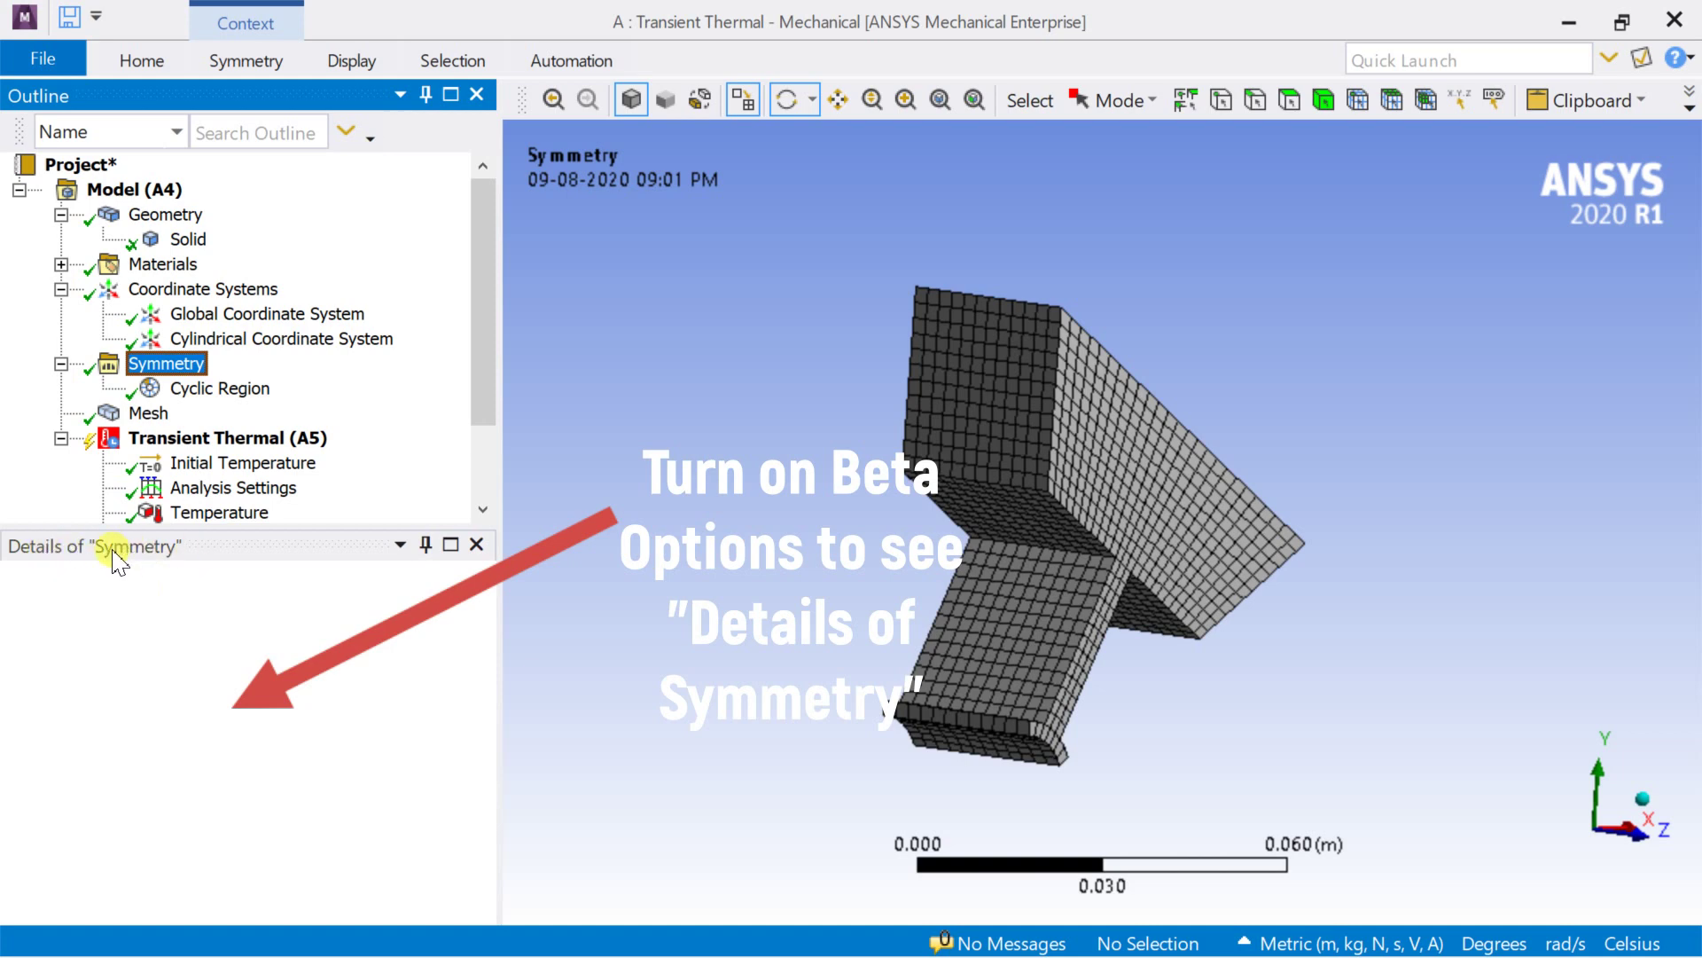
pyautogui.click(1566, 22)
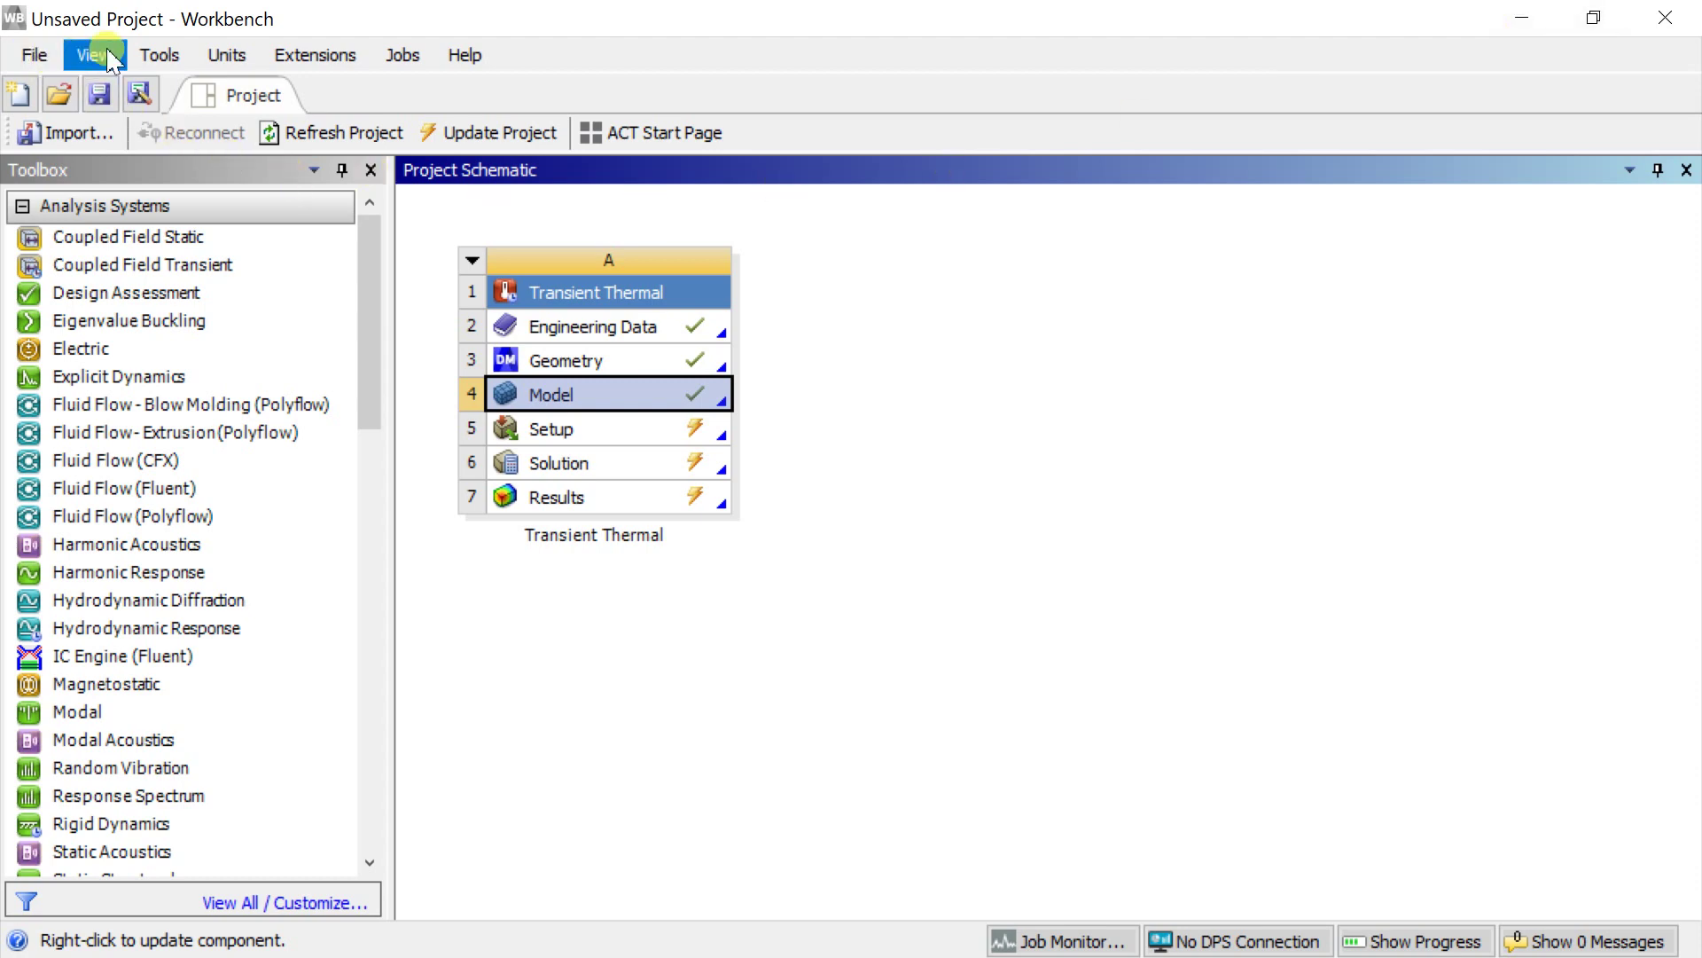
pyautogui.click(153, 55)
pyautogui.click(219, 279)
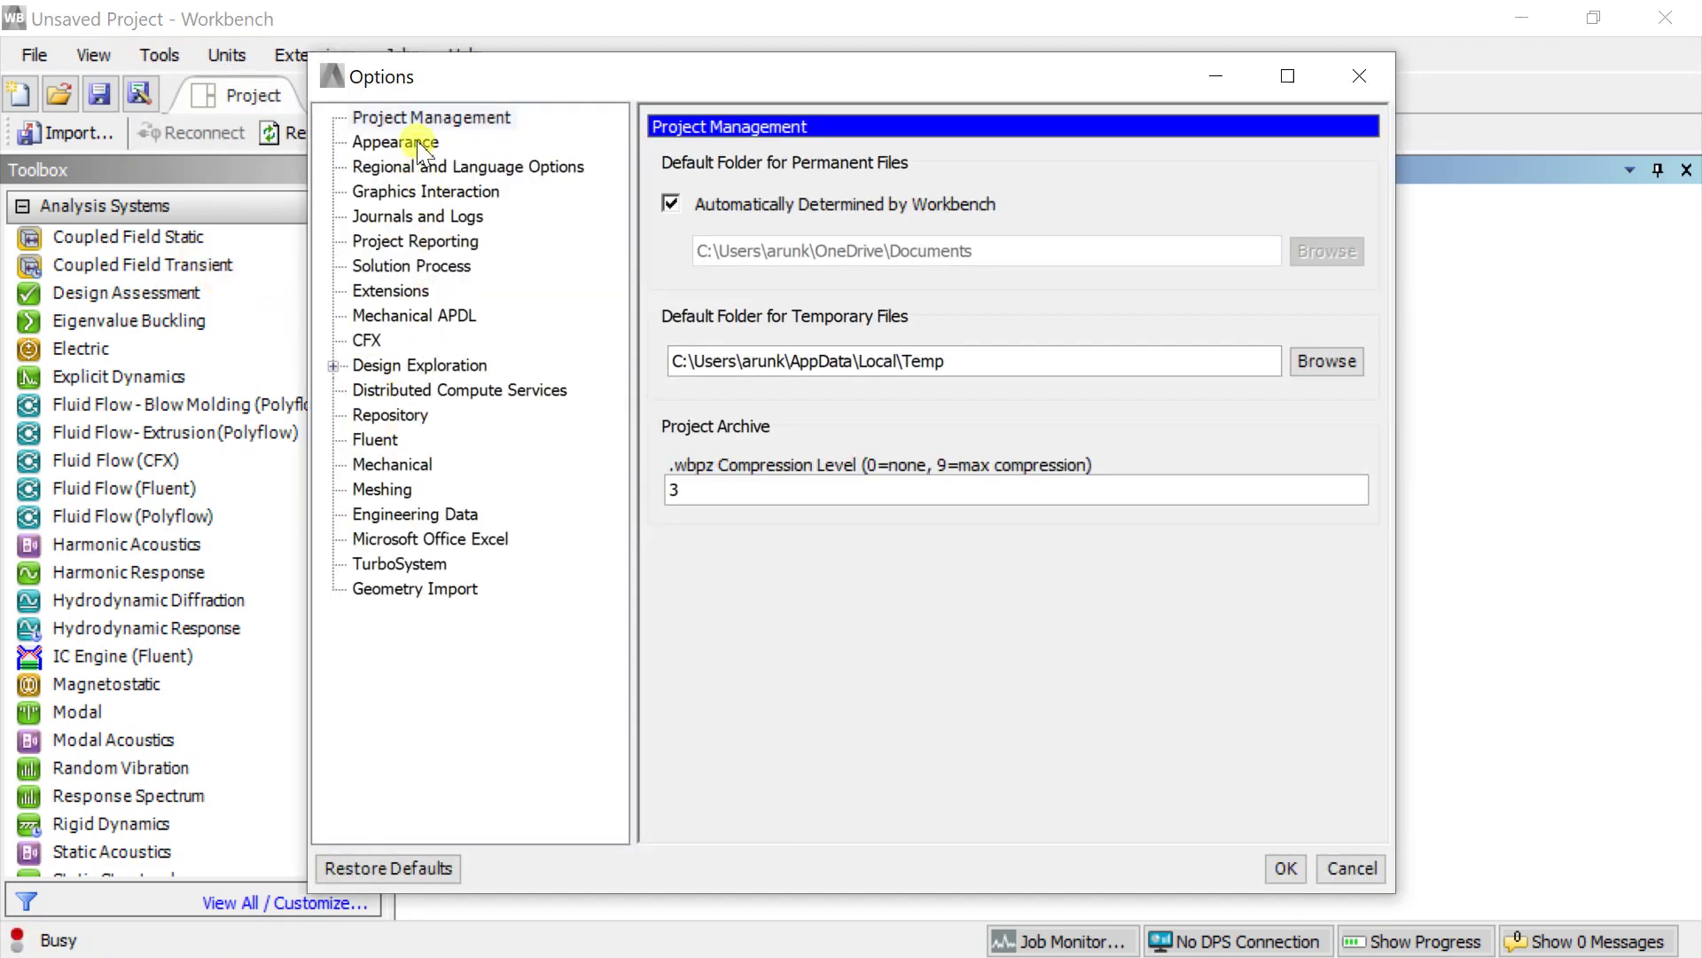
pyautogui.click(420, 150)
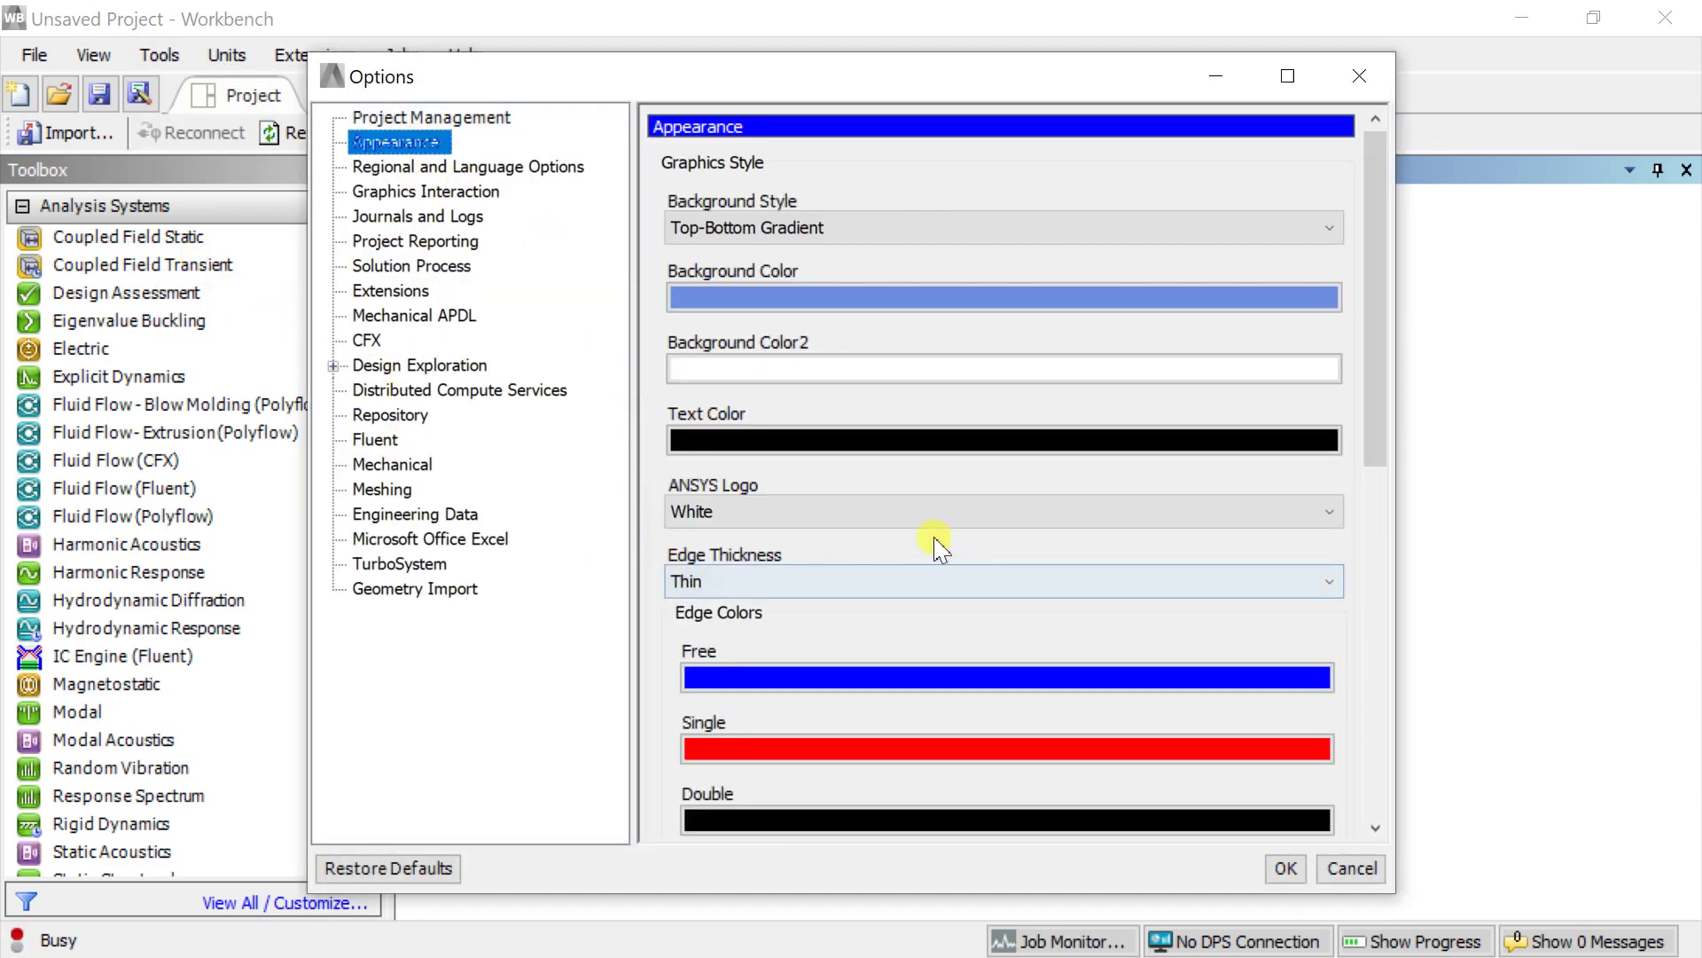
pyautogui.moveTo(1366, 417); pyautogui.dragTo(1377, 780)
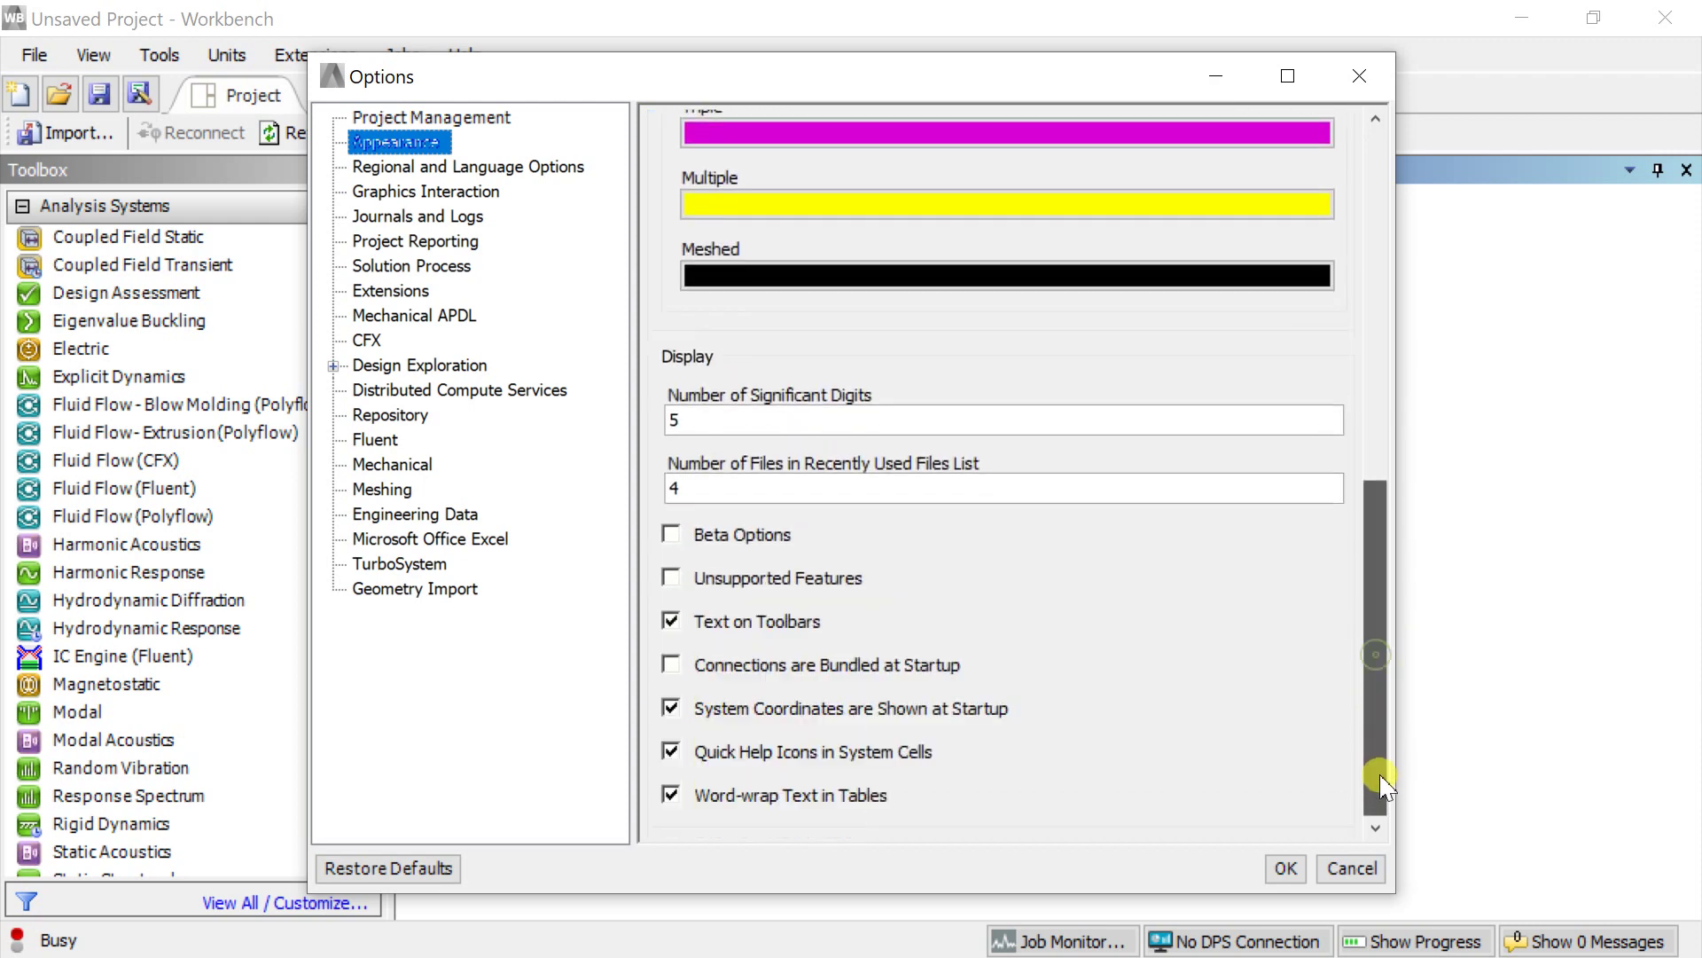
pyautogui.click(671, 534)
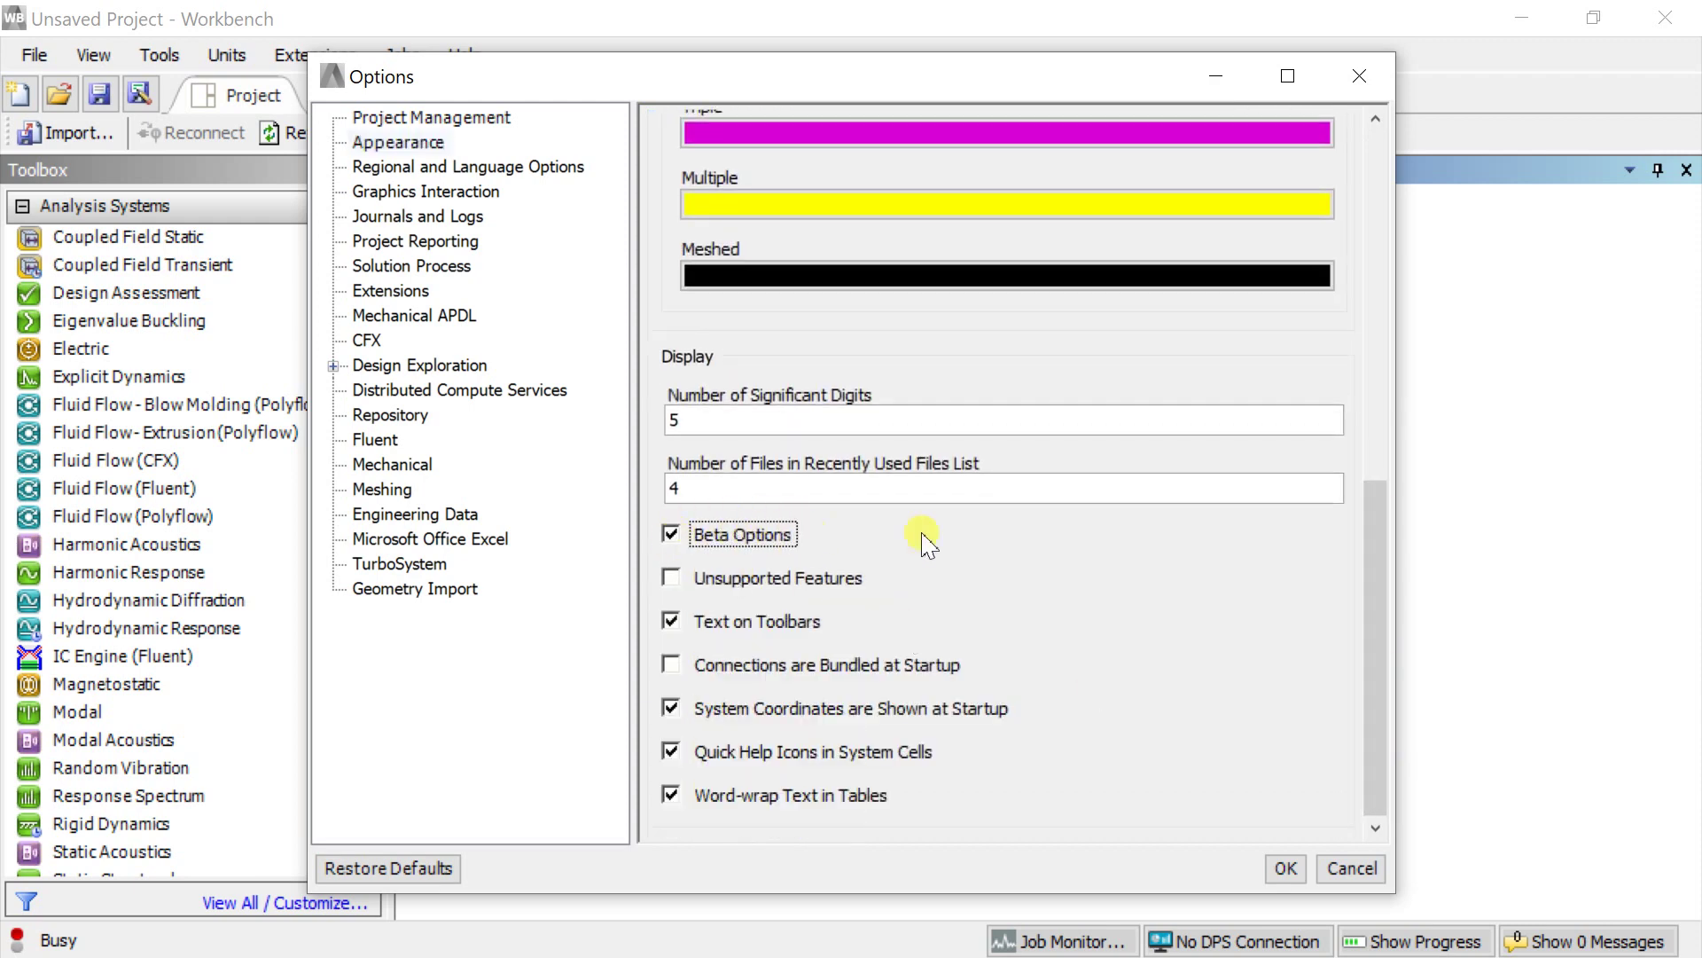
pyautogui.click(1292, 868)
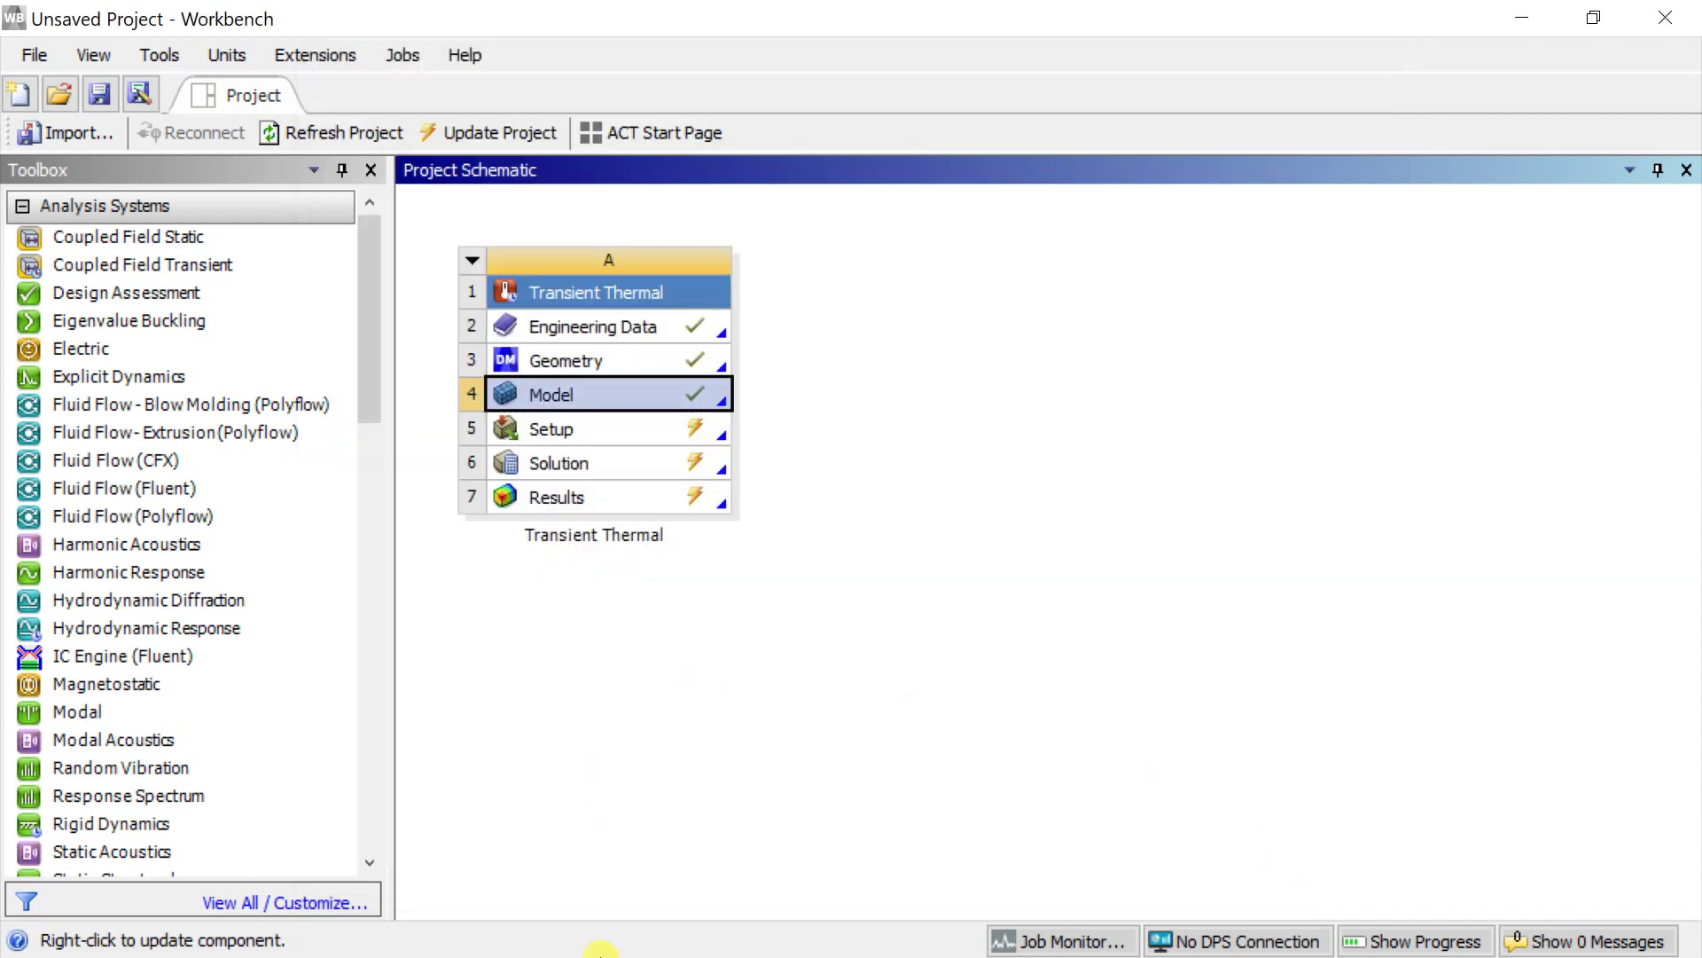
# Return to the Mechanical model and show the Symmetry object's graphical expansion settings
pyautogui.doubleClick(599, 397)
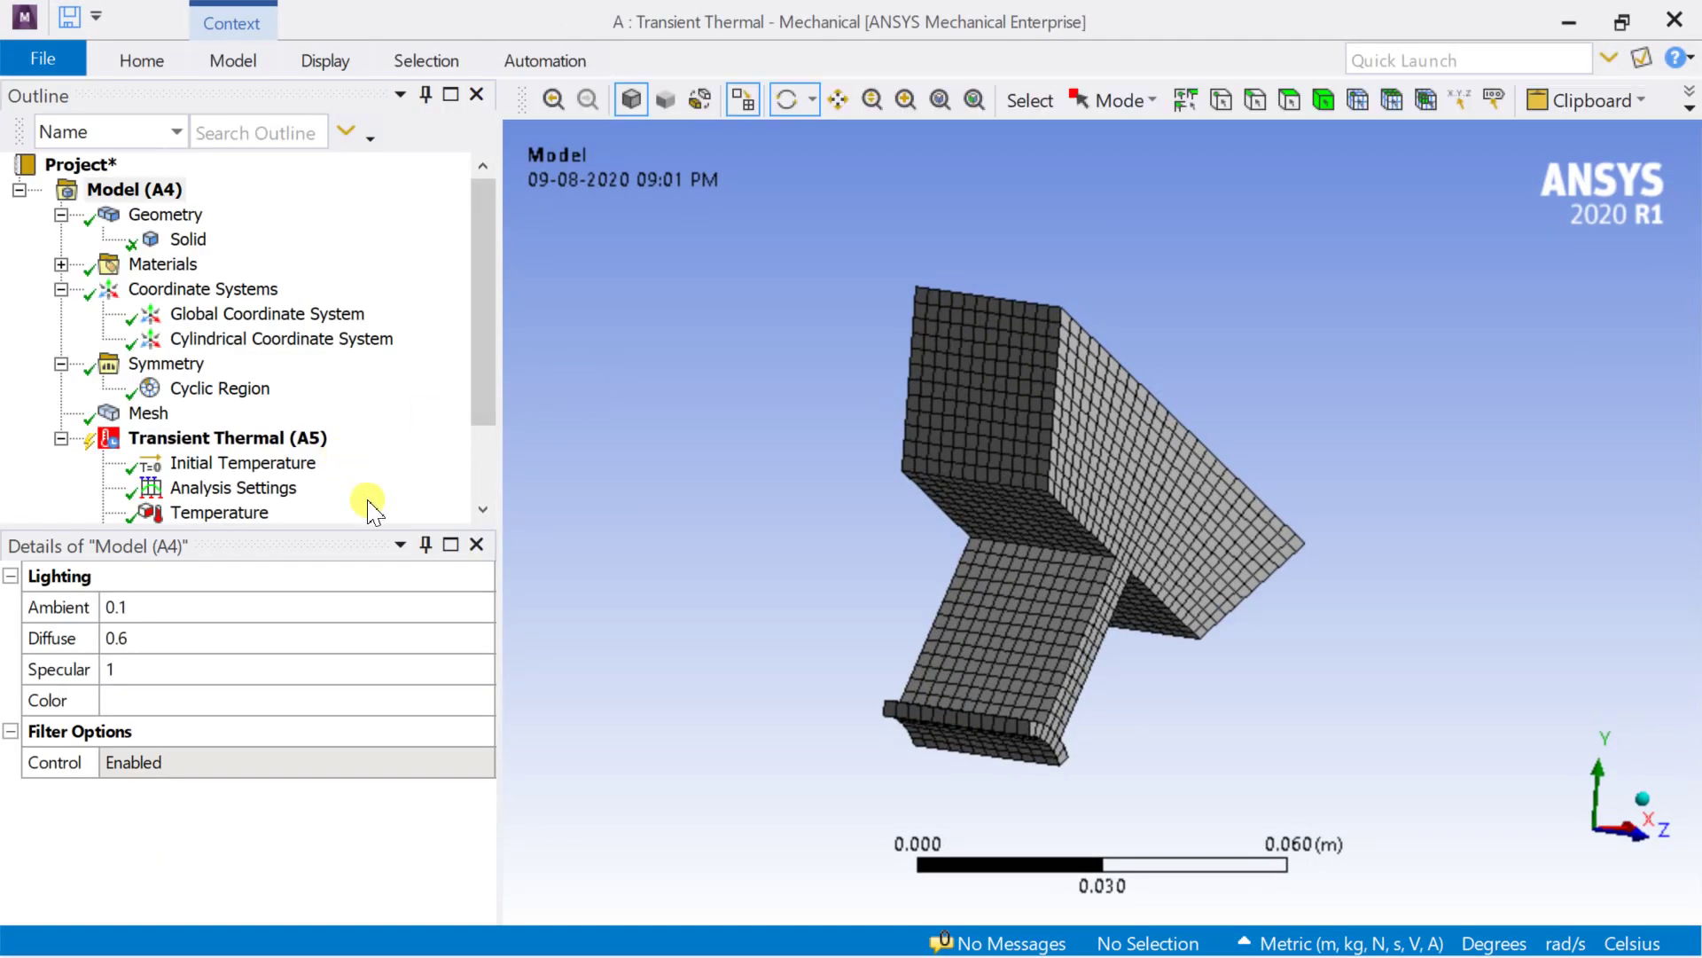
pyautogui.scroll(-1, 195, 424)
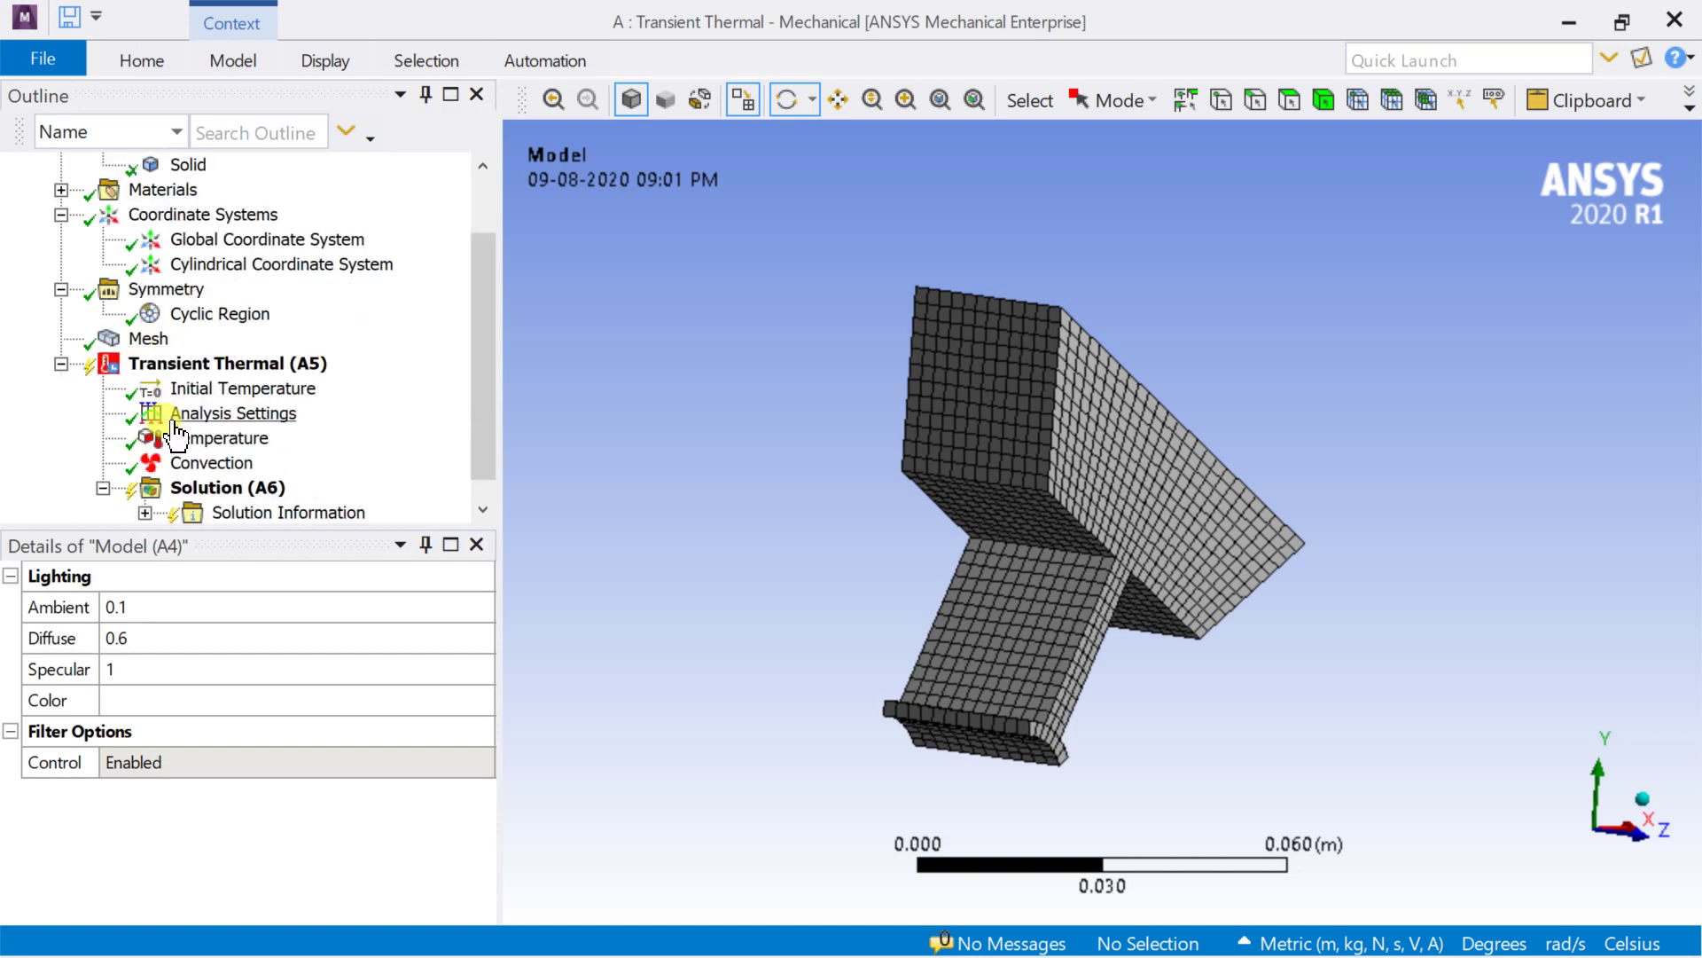
pyautogui.click(166, 290)
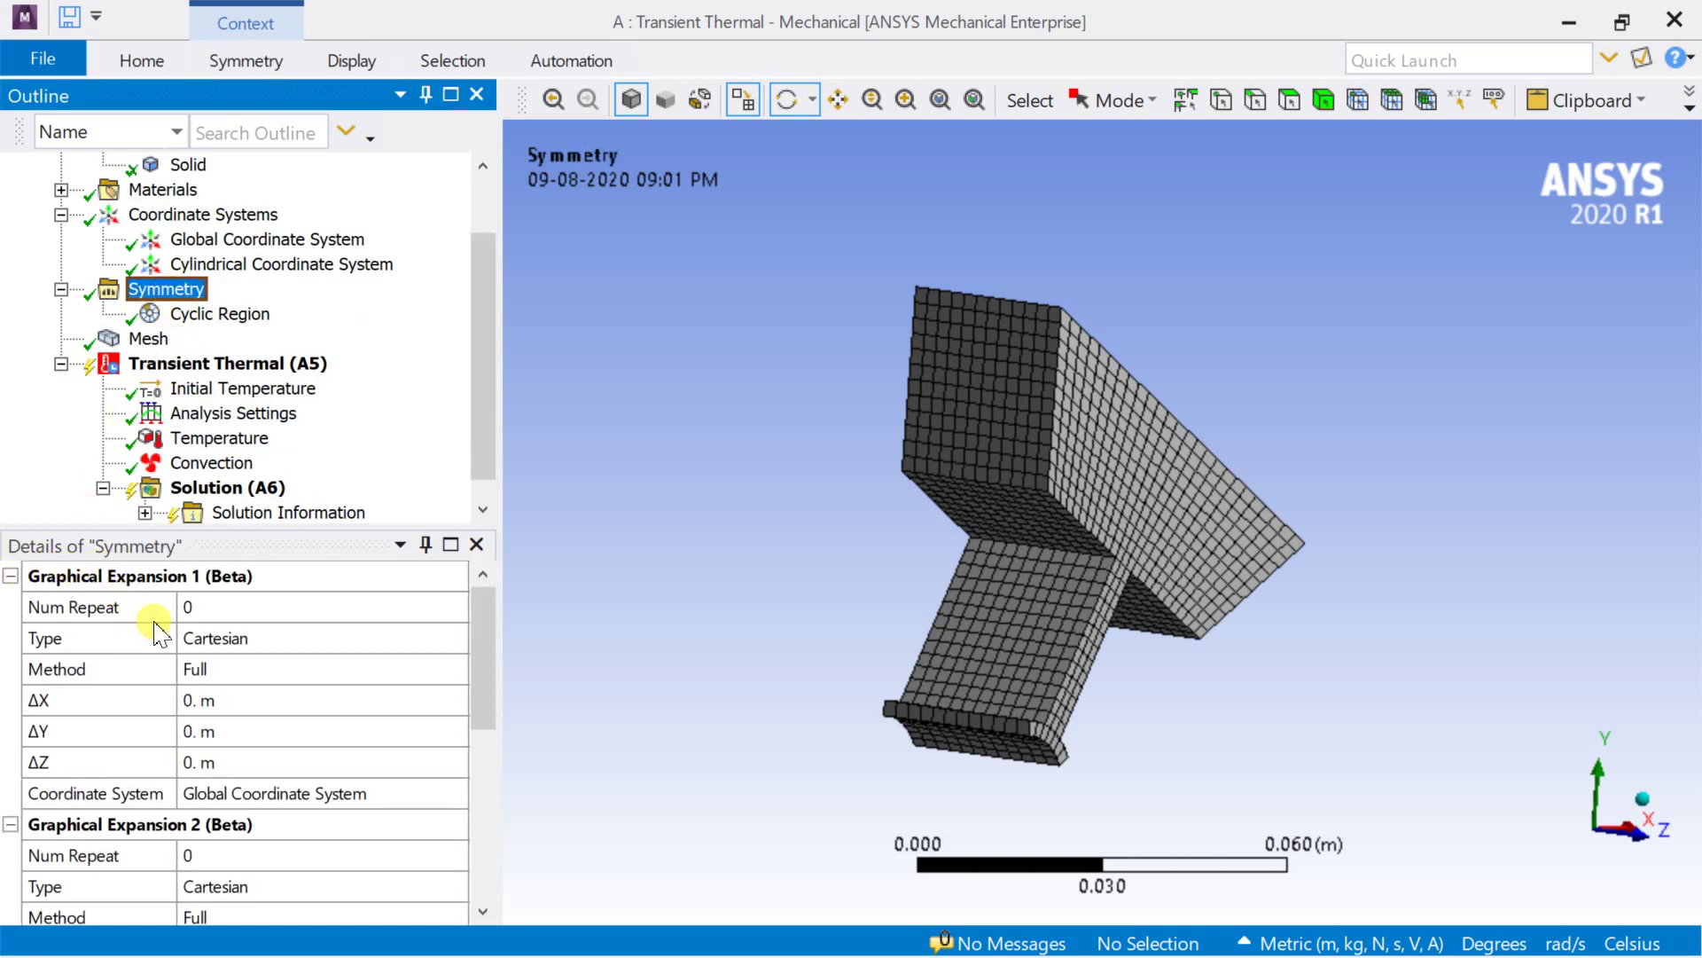
pyautogui.scroll(-5, 173, 670)
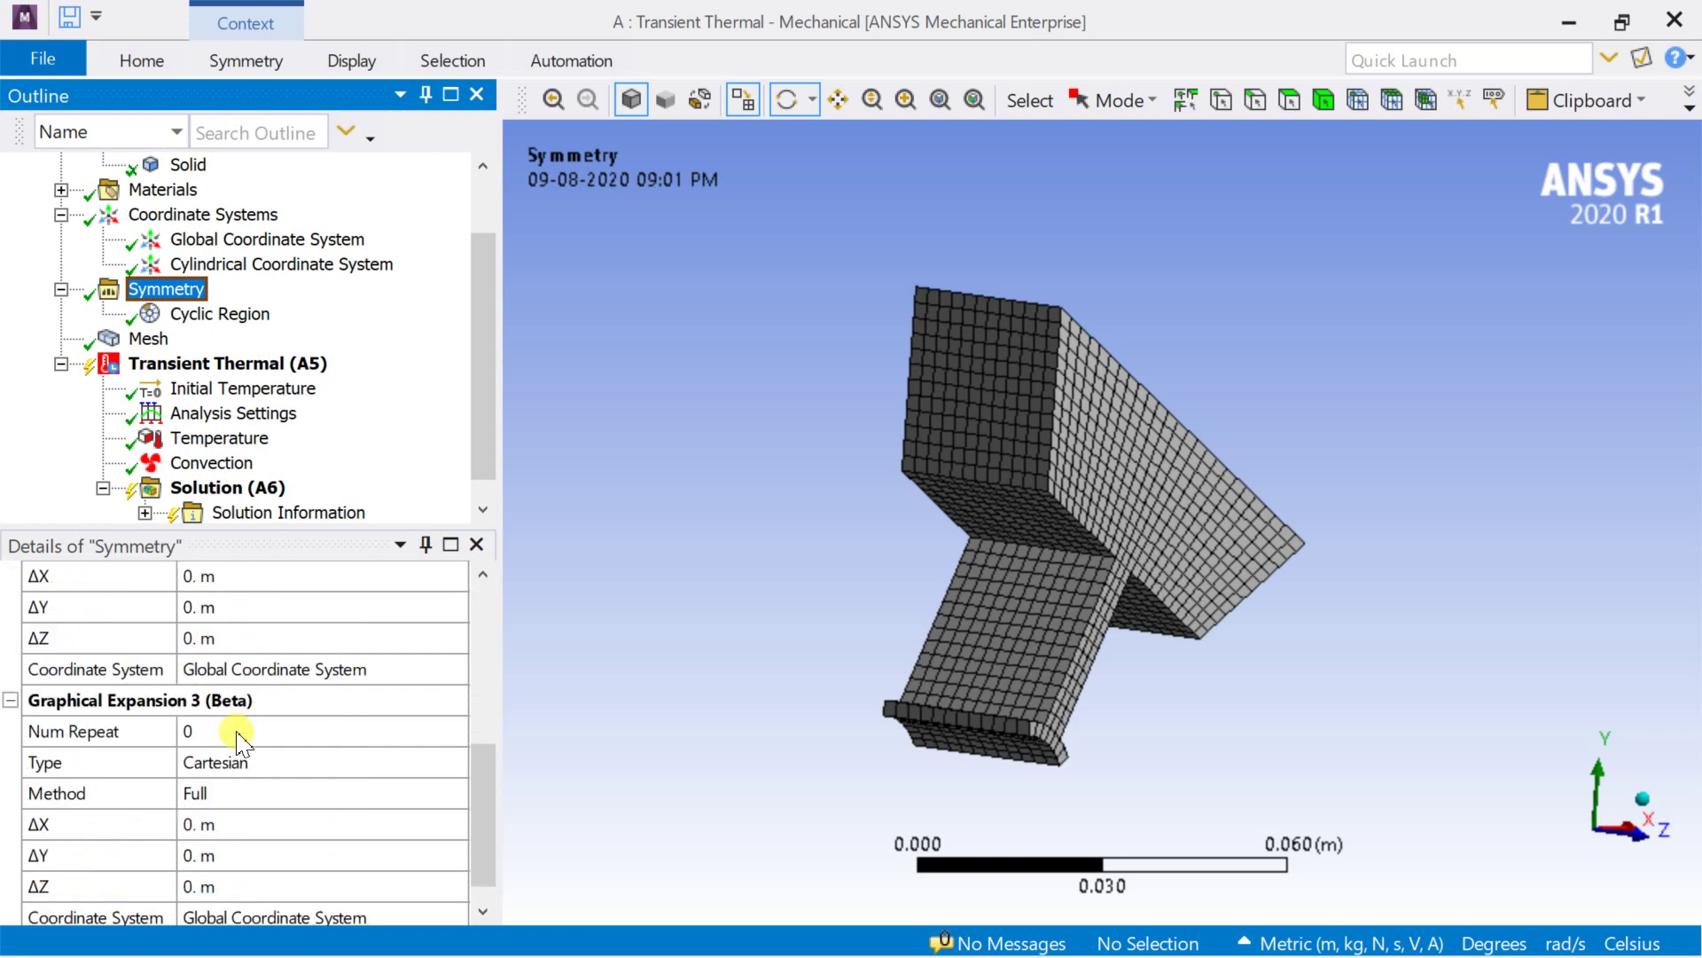
pyautogui.scroll(5, 237, 788)
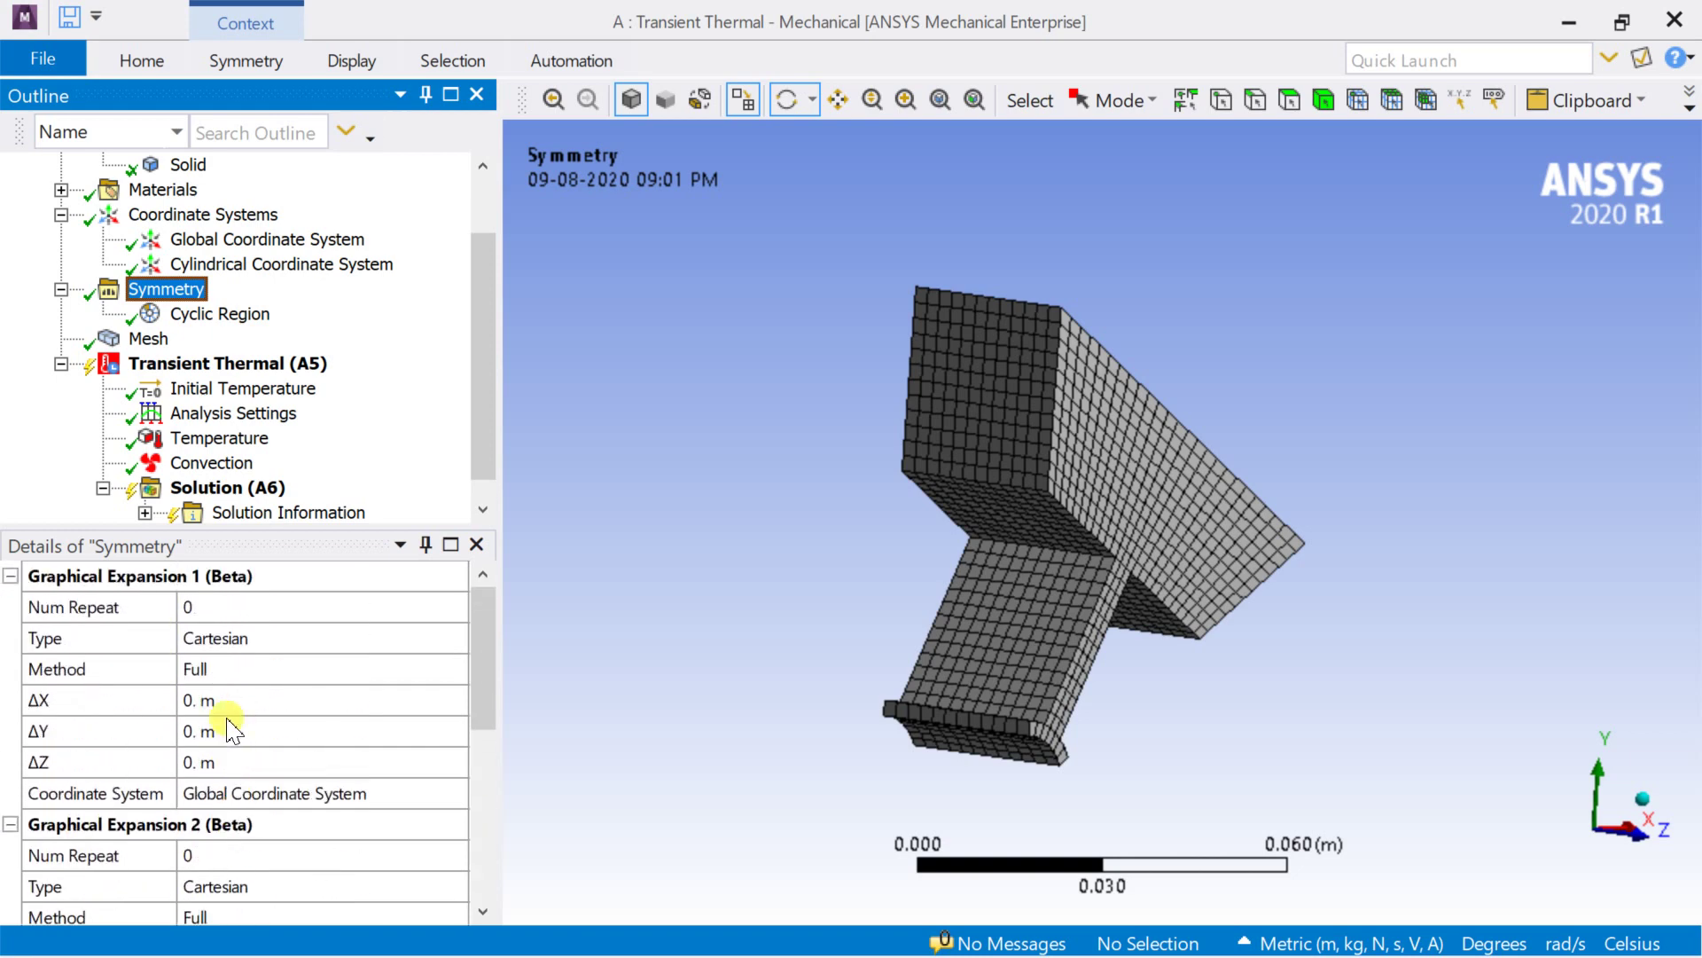
# Set Num Repeat to 6 in the Symmetry object's Graphical Expansion 1 settings
pyautogui.click(227, 607)
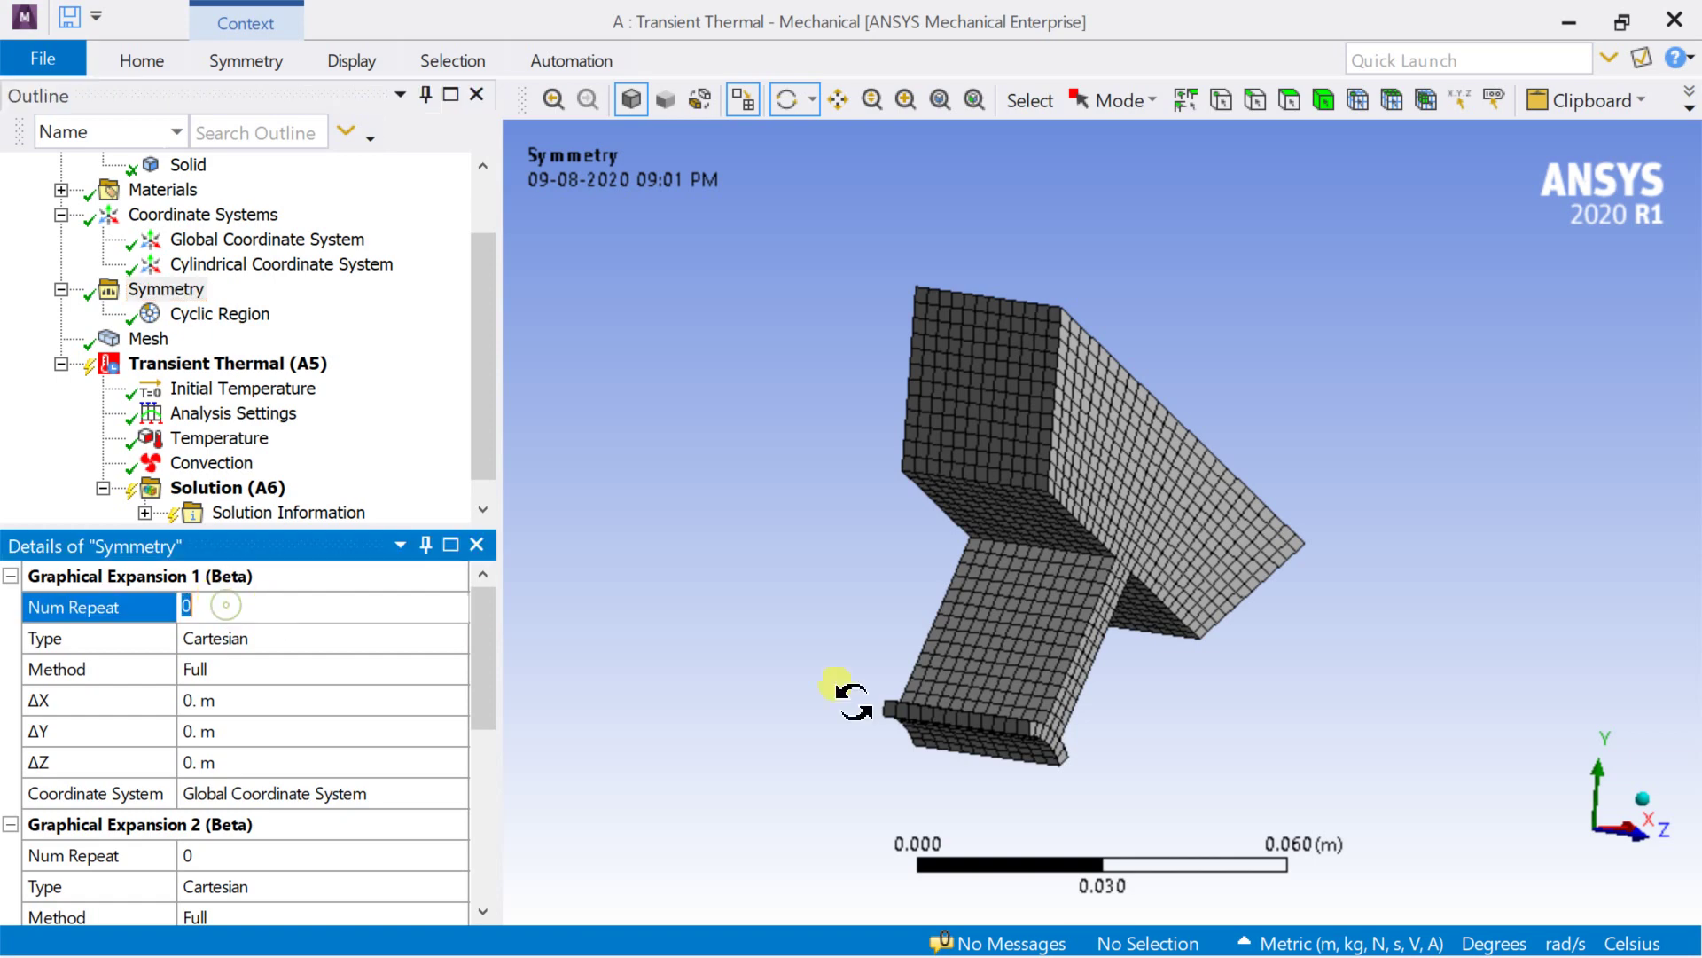
pyautogui.click(1637, 803)
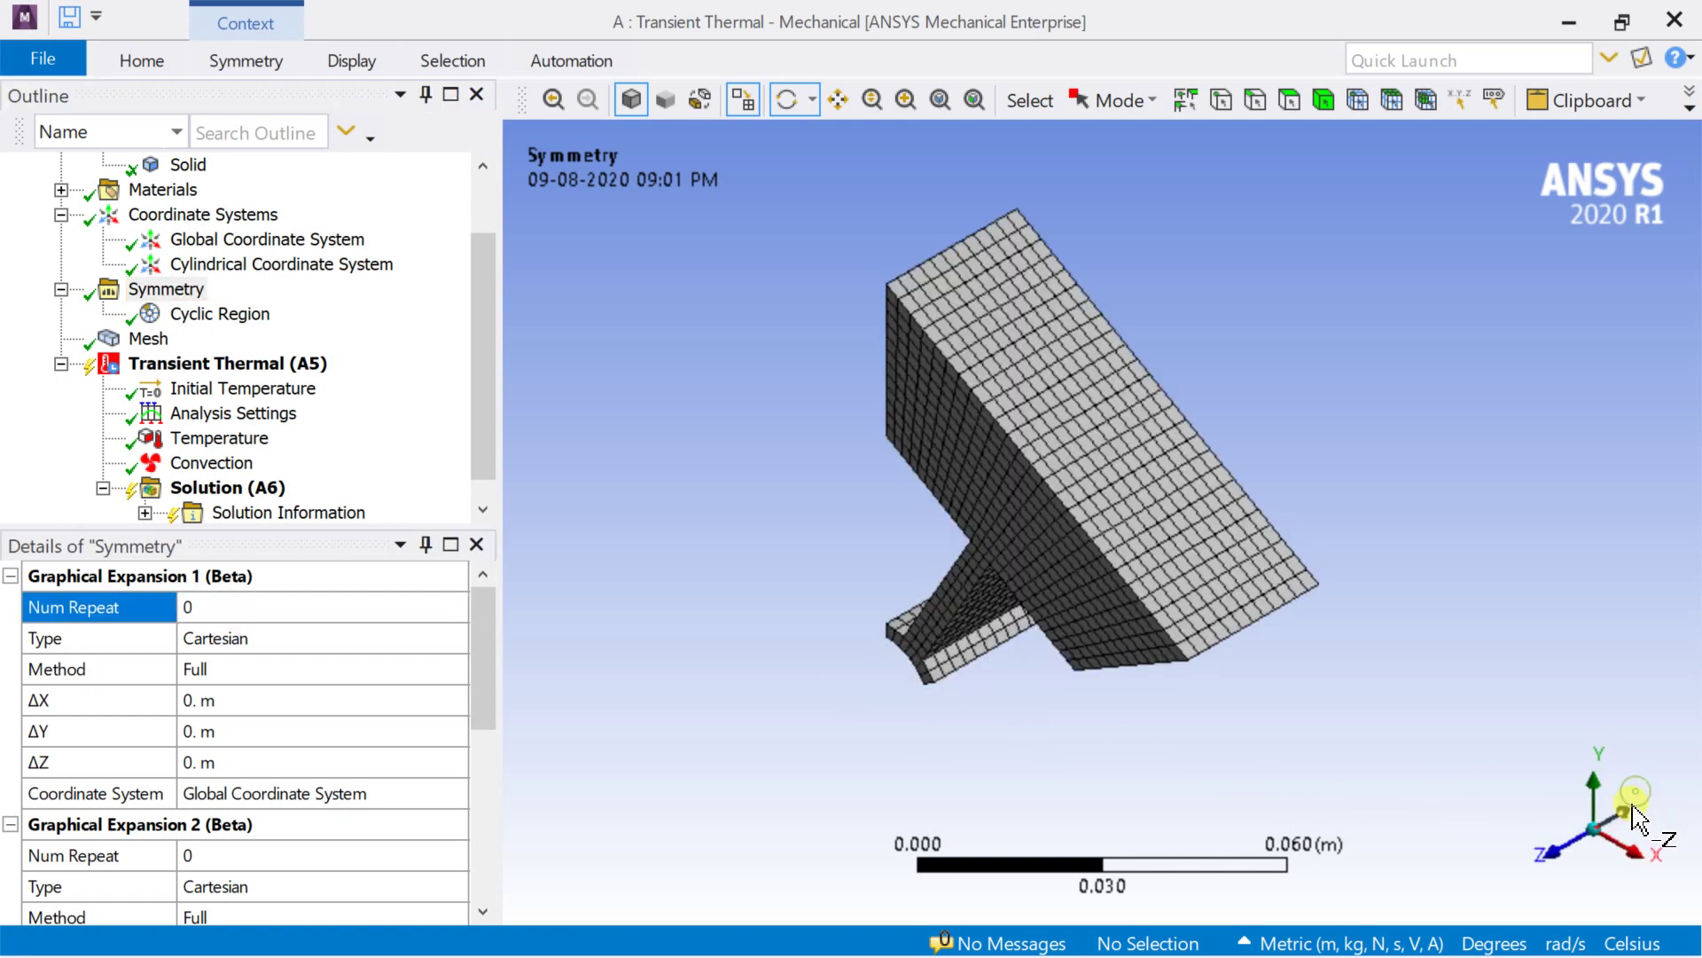
pyautogui.click(1562, 841)
pyautogui.scroll(-1, 1263, 687)
pyautogui.scroll(-1, 1132, 696)
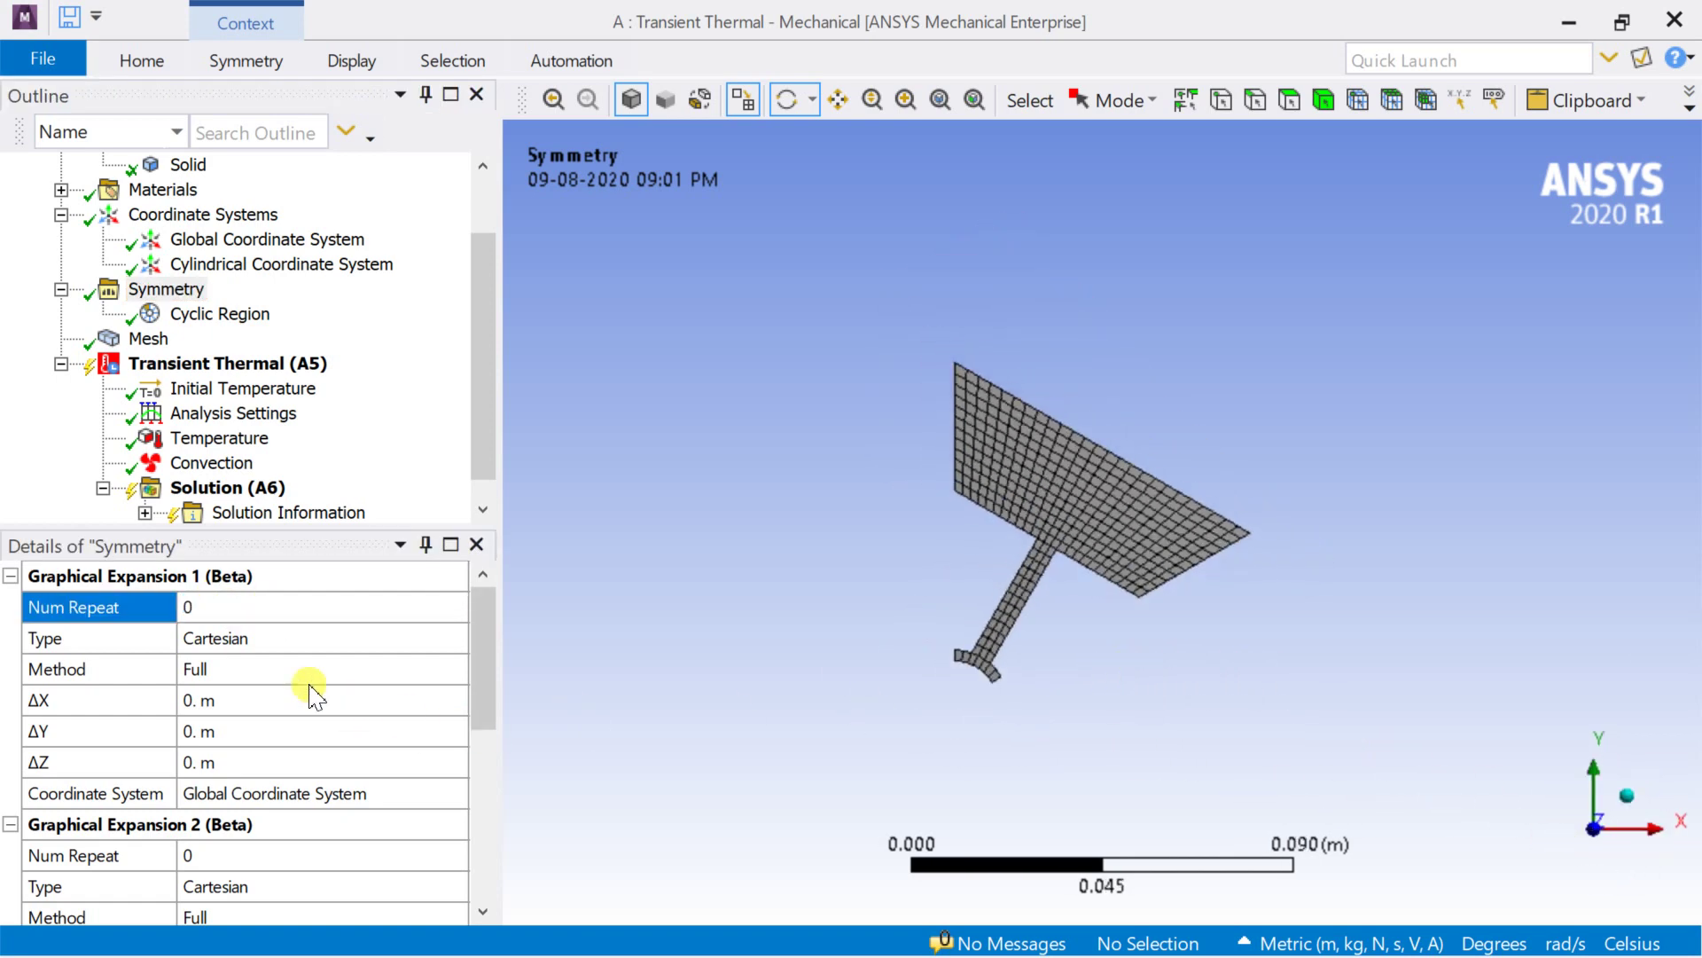
pyautogui.click(188, 608)
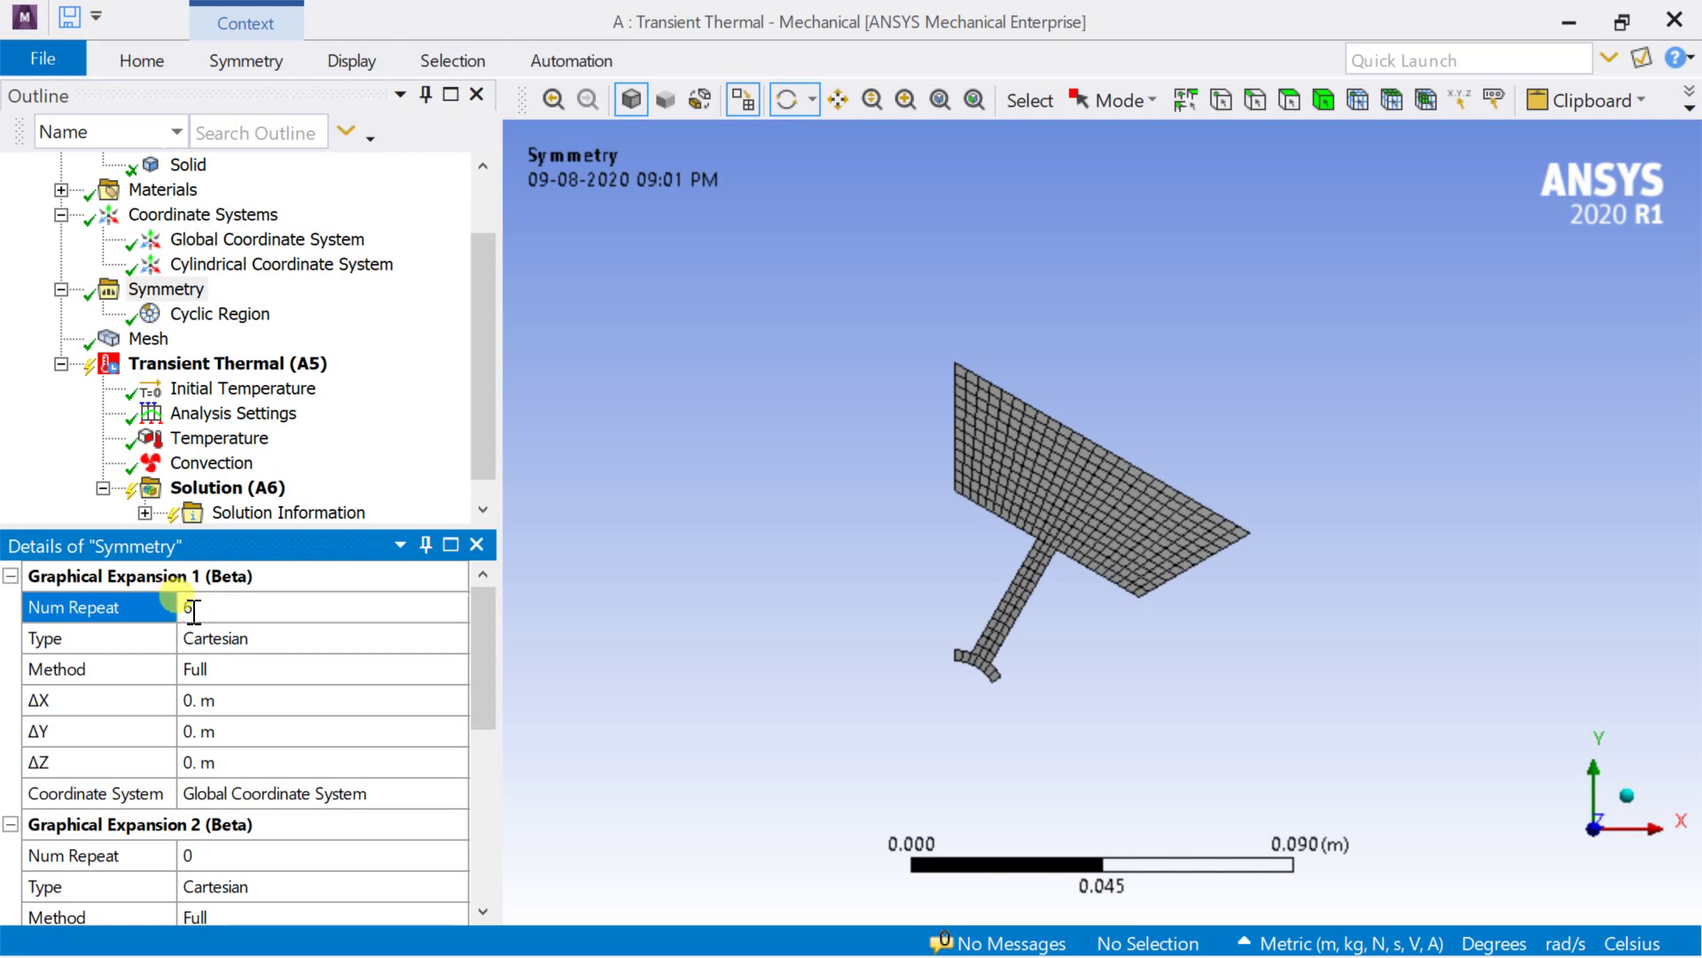
# Make Graphical Expansion 1 of the Symmetry object Polar with a Δθ of 60°
pyautogui.click(271, 640)
pyautogui.click(454, 637)
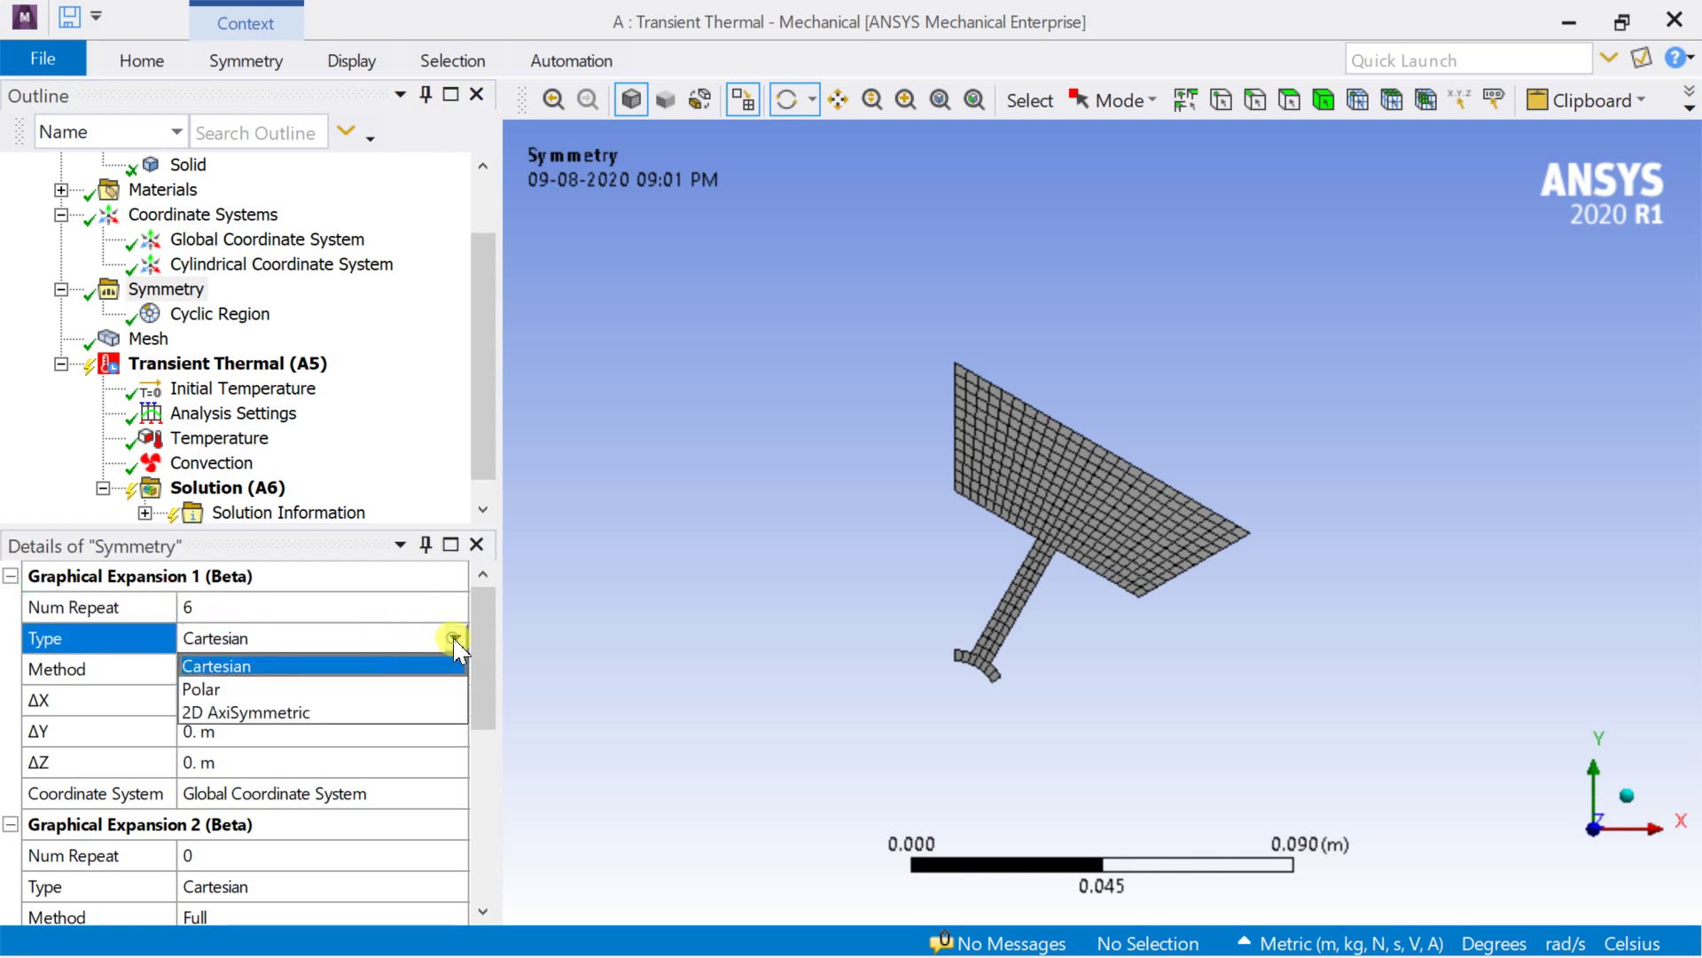
pyautogui.click(282, 691)
pyautogui.click(202, 678)
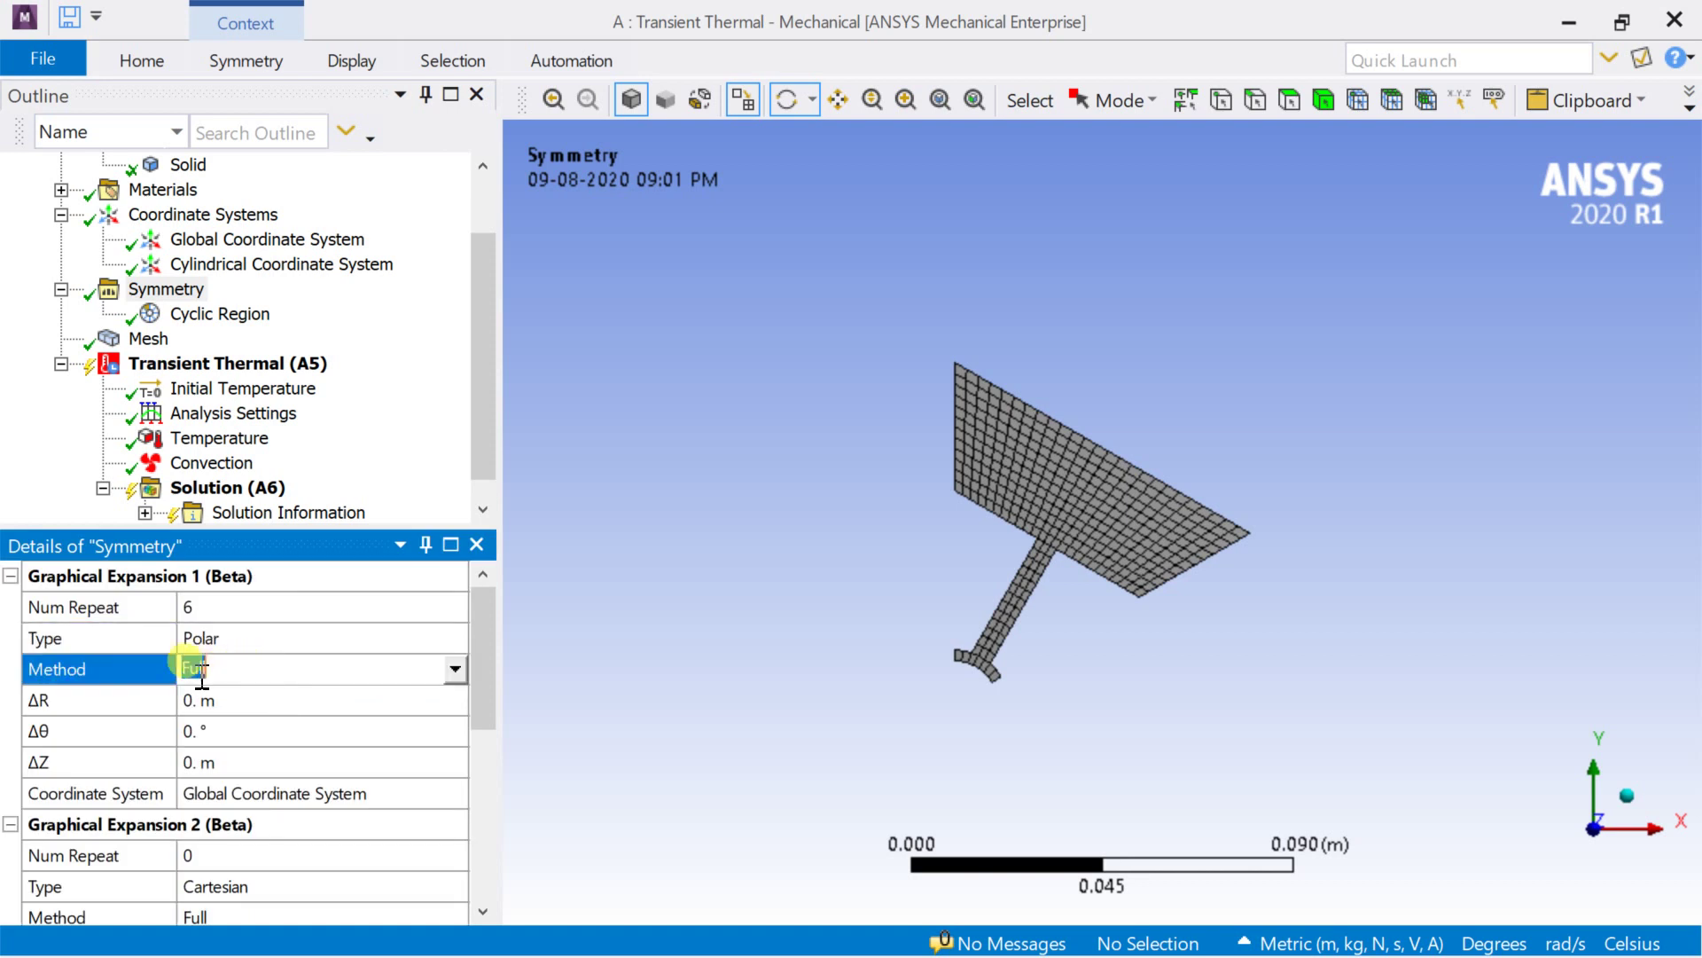
pyautogui.click(215, 733)
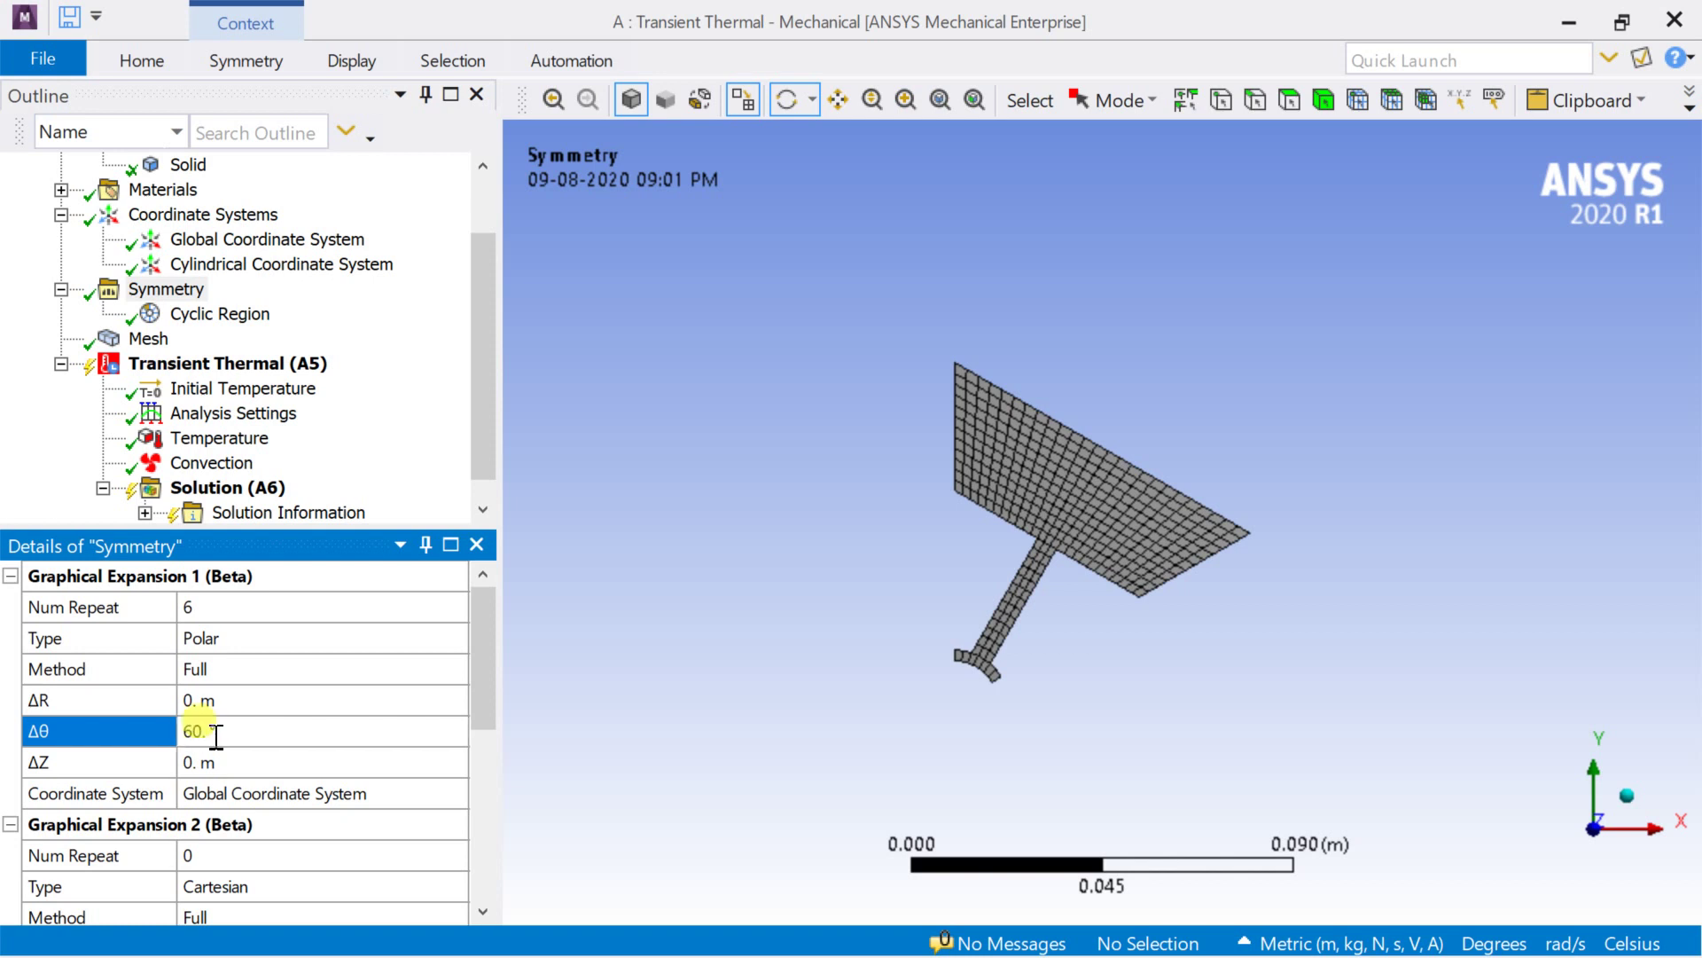
pyautogui.press('Return')
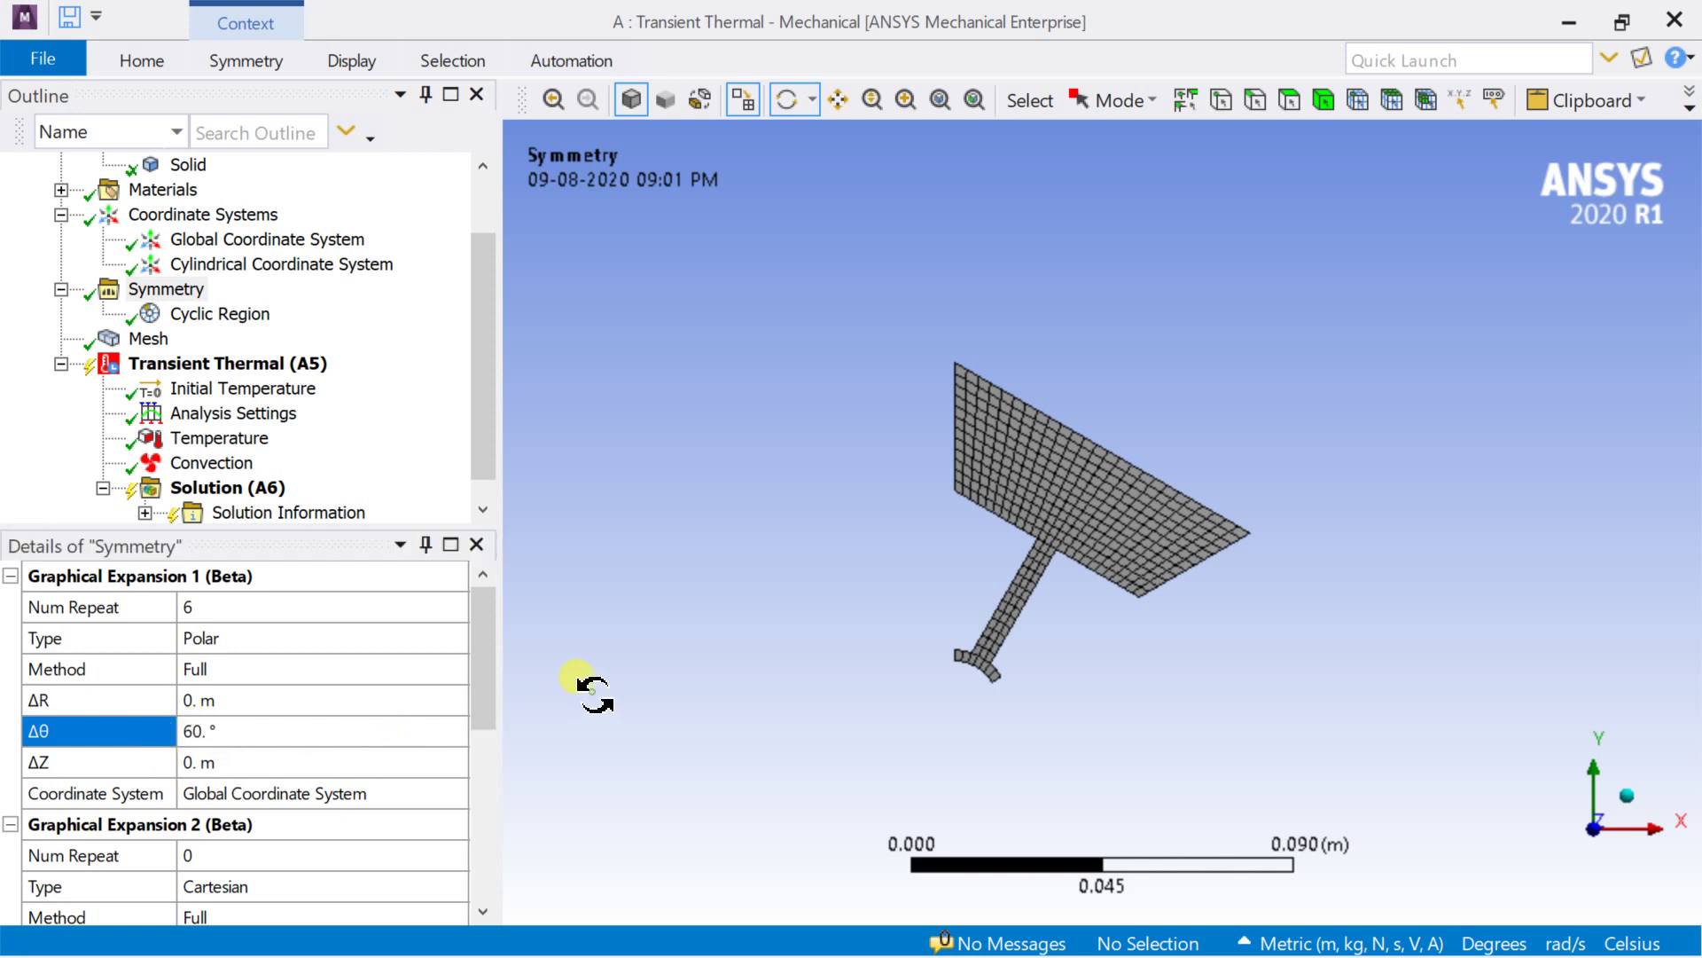
# Assign the Cylindrical Coordinate System to Graphical Expansion 1
pyautogui.click(390, 794)
pyautogui.click(454, 793)
pyautogui.click(364, 842)
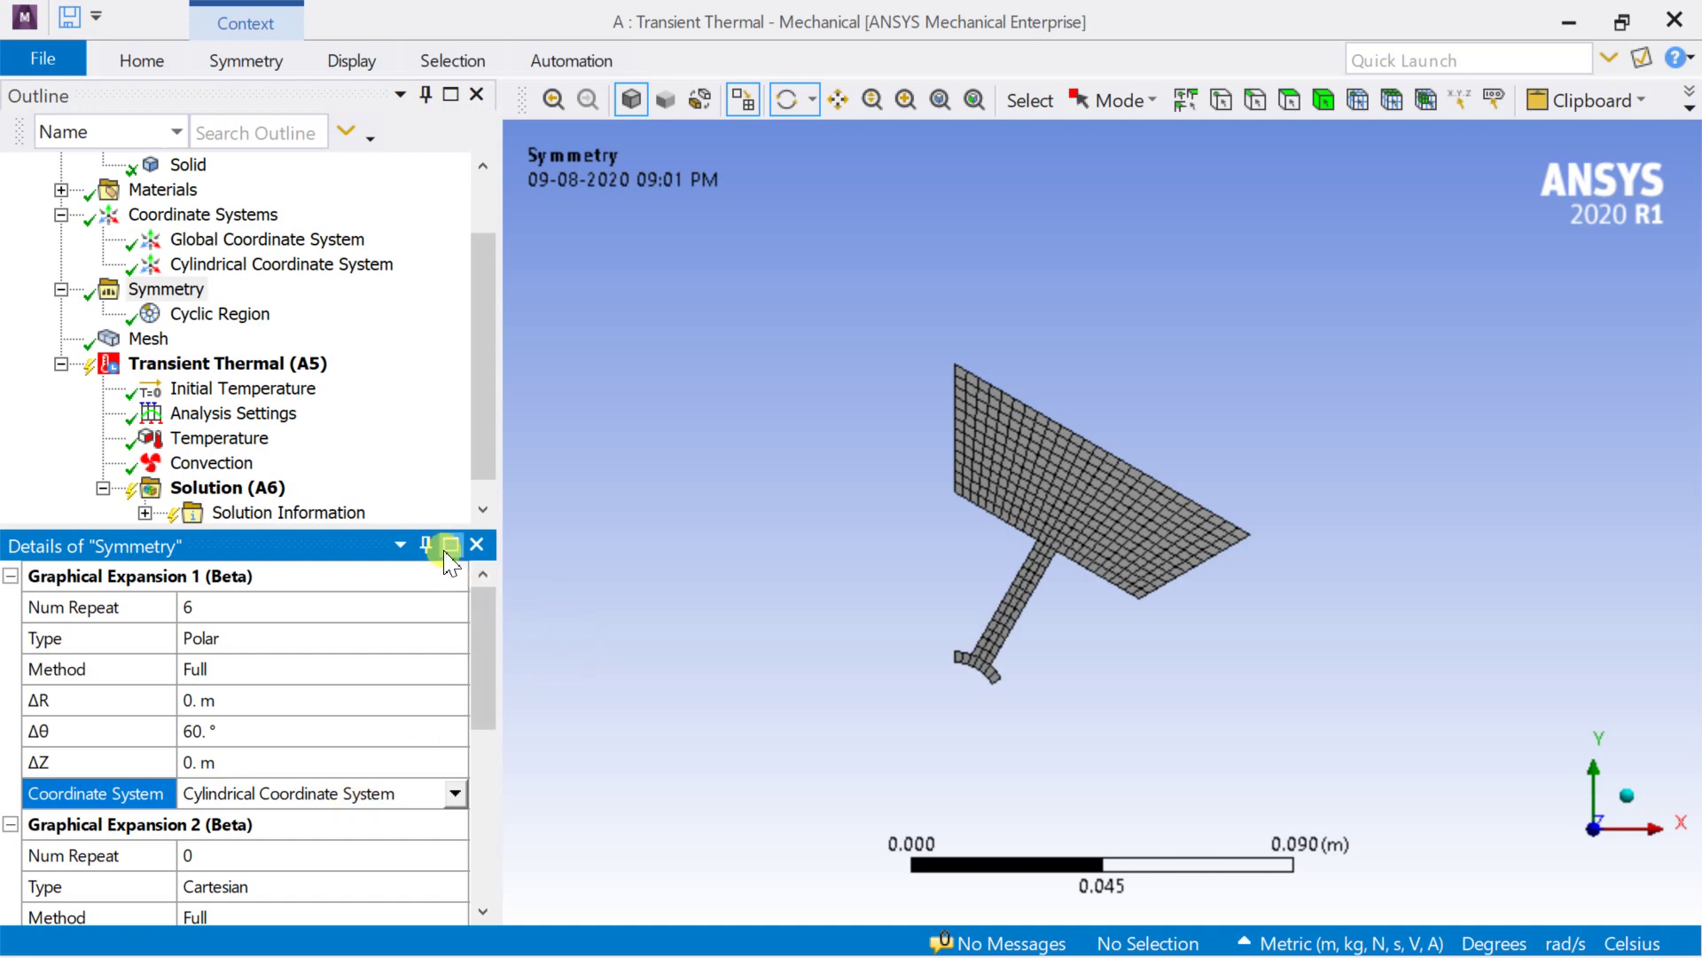
# Display the mesh expanded to the full hexagonal model and fit all of it in view
pyautogui.scroll(-1, 334, 455)
pyautogui.click(148, 317)
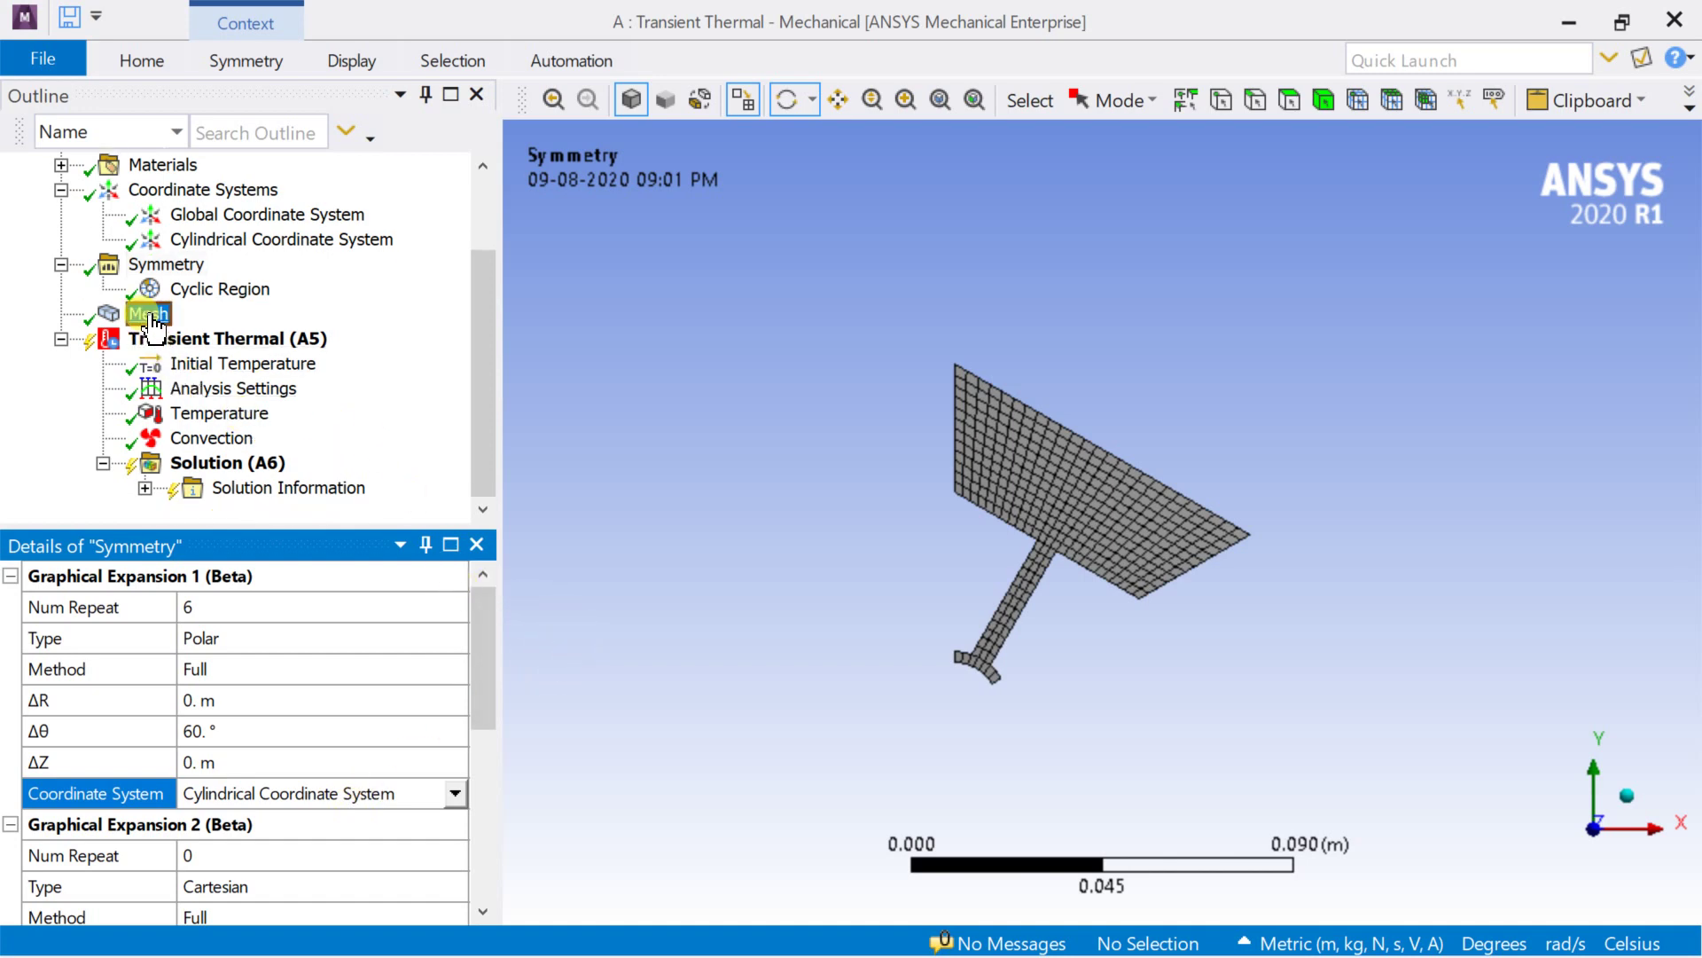
pyautogui.moveTo(975, 567); pyautogui.dragTo(943, 686)
pyautogui.scroll(3, 954, 701)
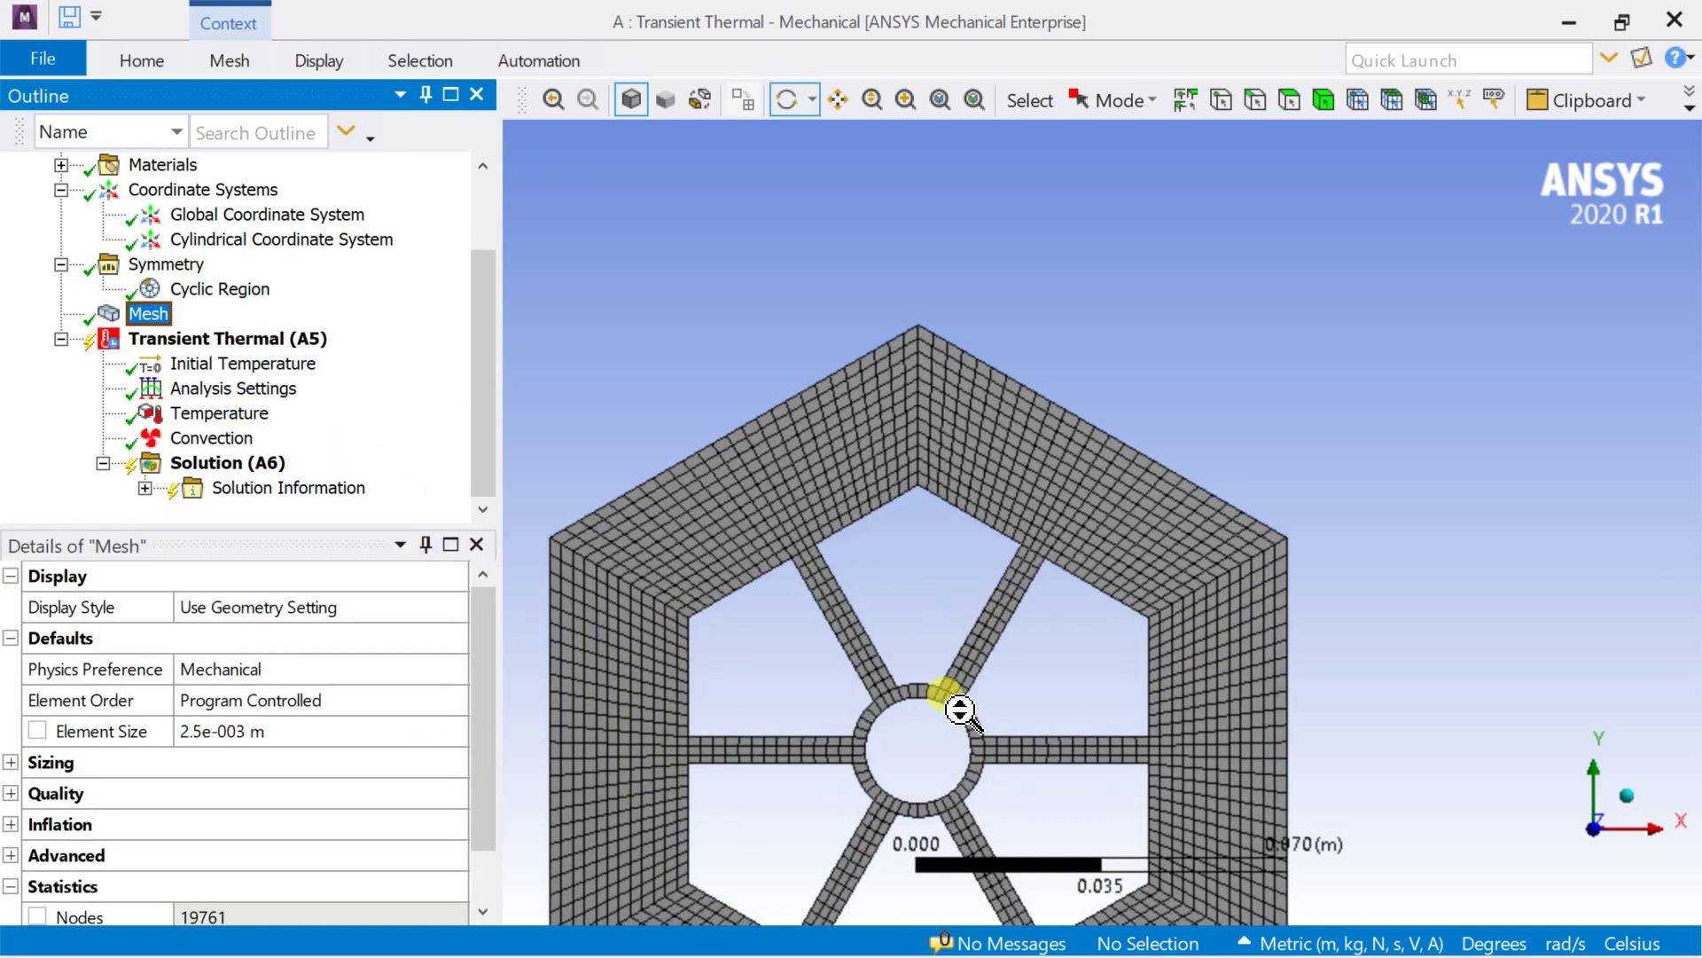
pyautogui.click(838, 100)
pyautogui.scroll(-4, 976, 460)
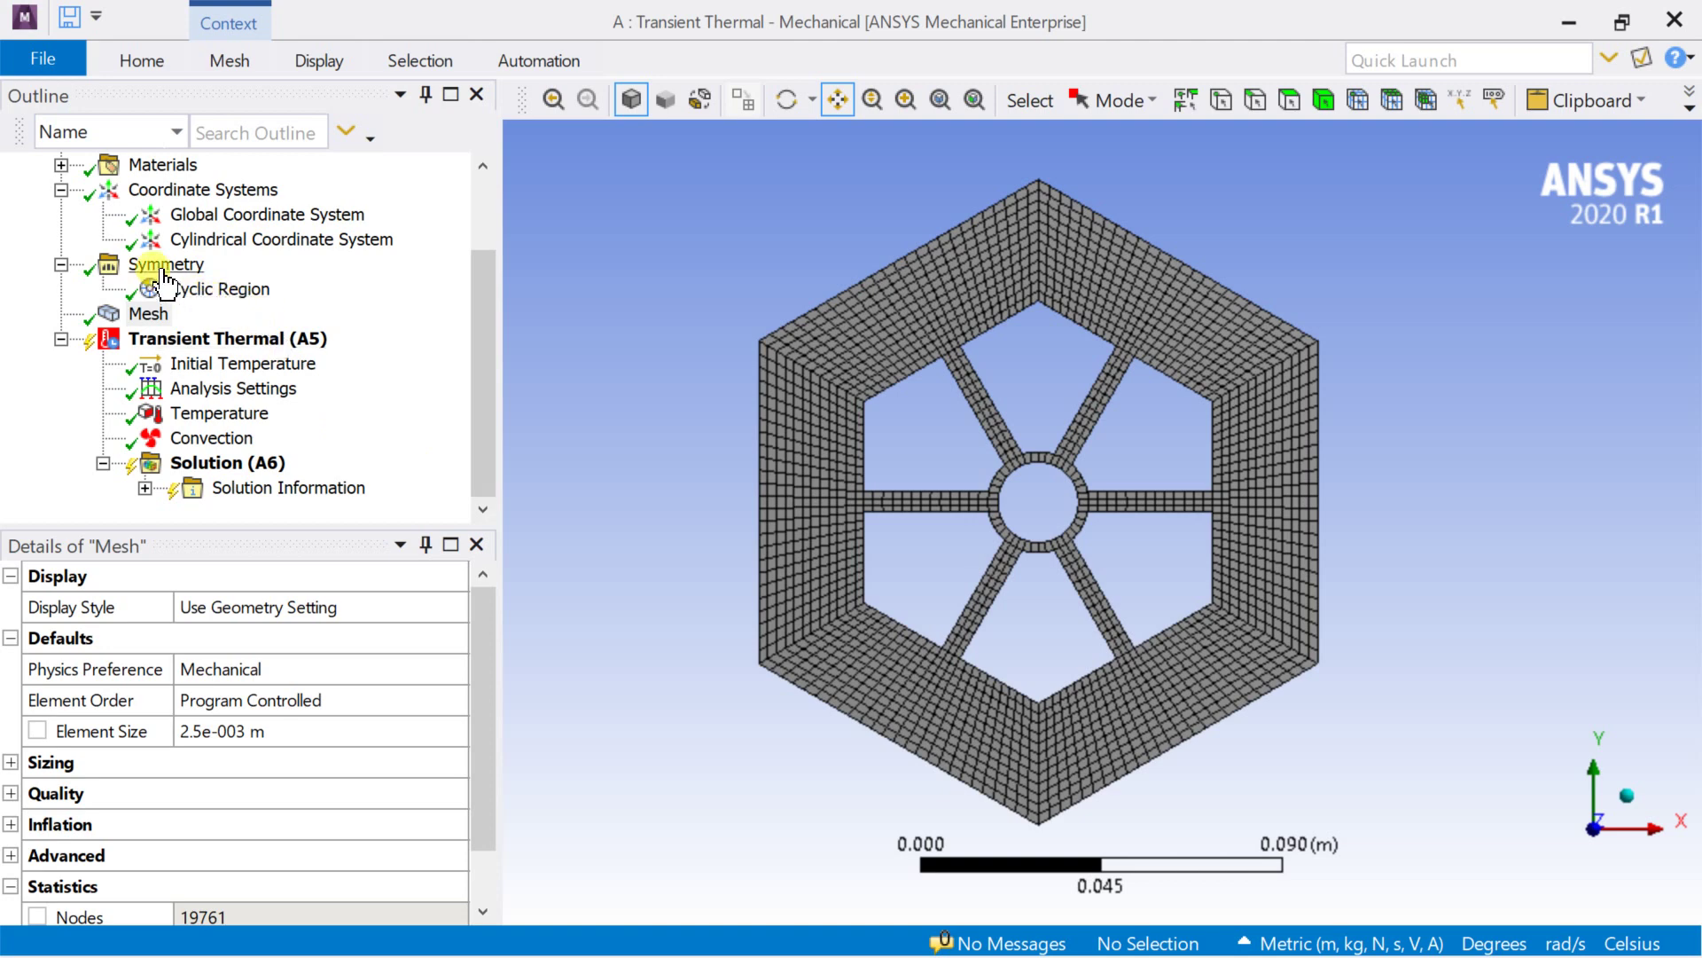
# Add a Temperature result and a Total Heat Flux result to the Solution
pyautogui.click(227, 462)
pyautogui.rightClick(217, 463)
pyautogui.moveTo(273, 483)
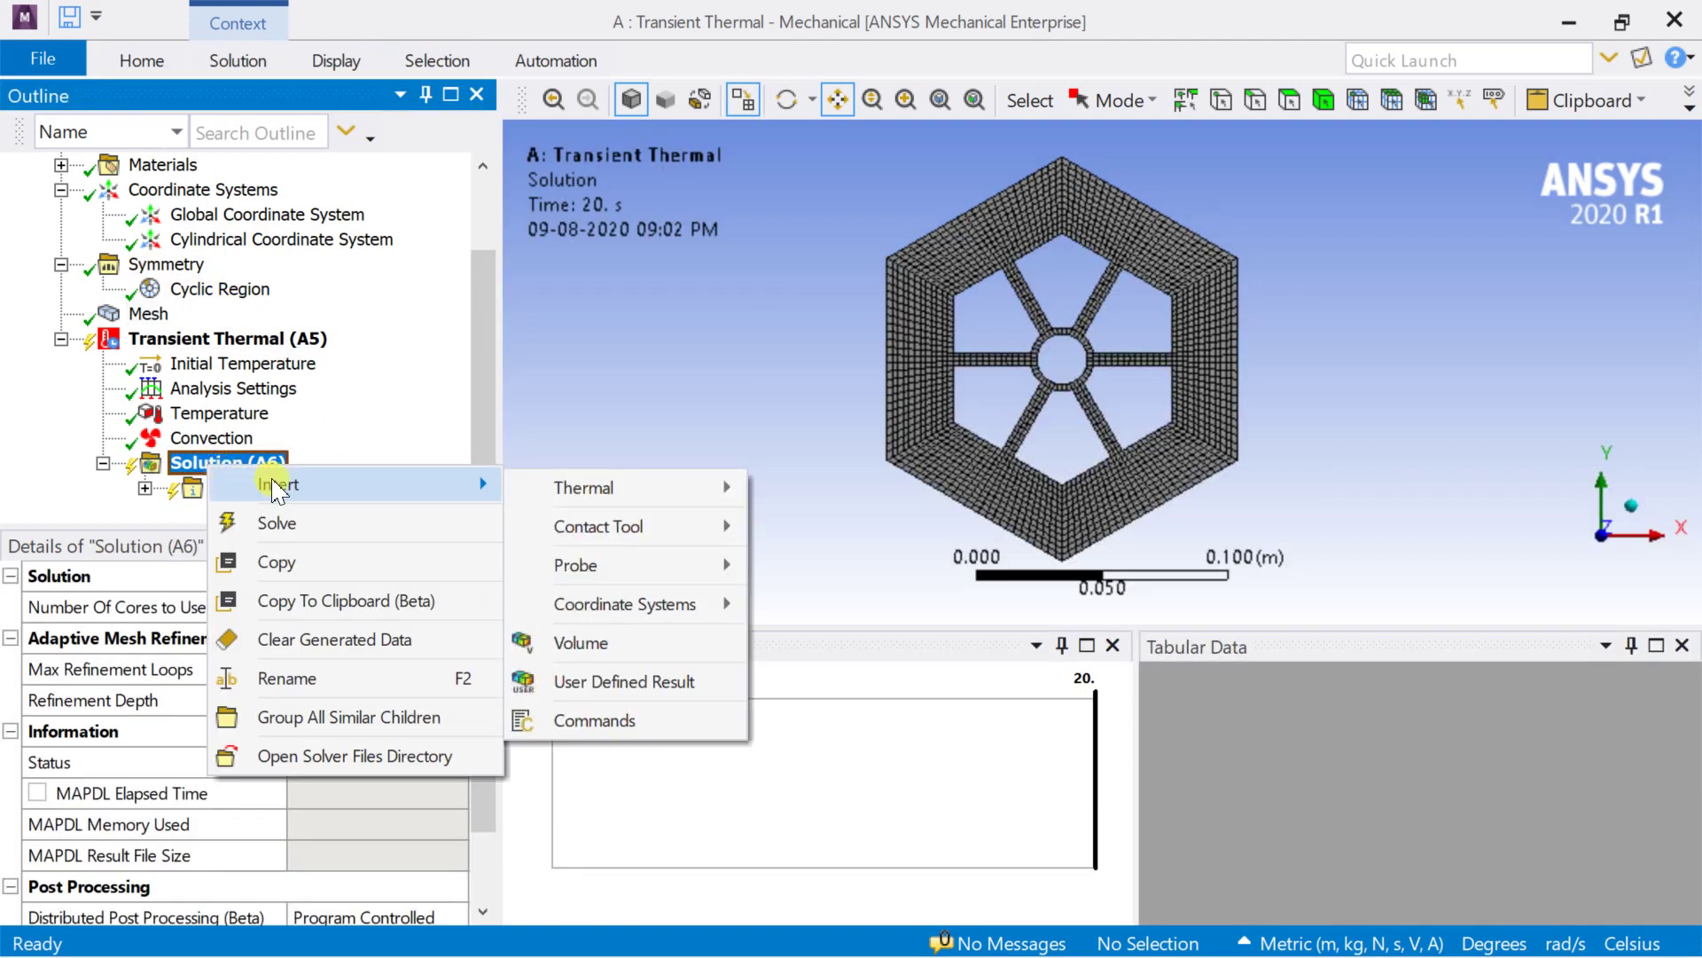
pyautogui.moveTo(538, 493)
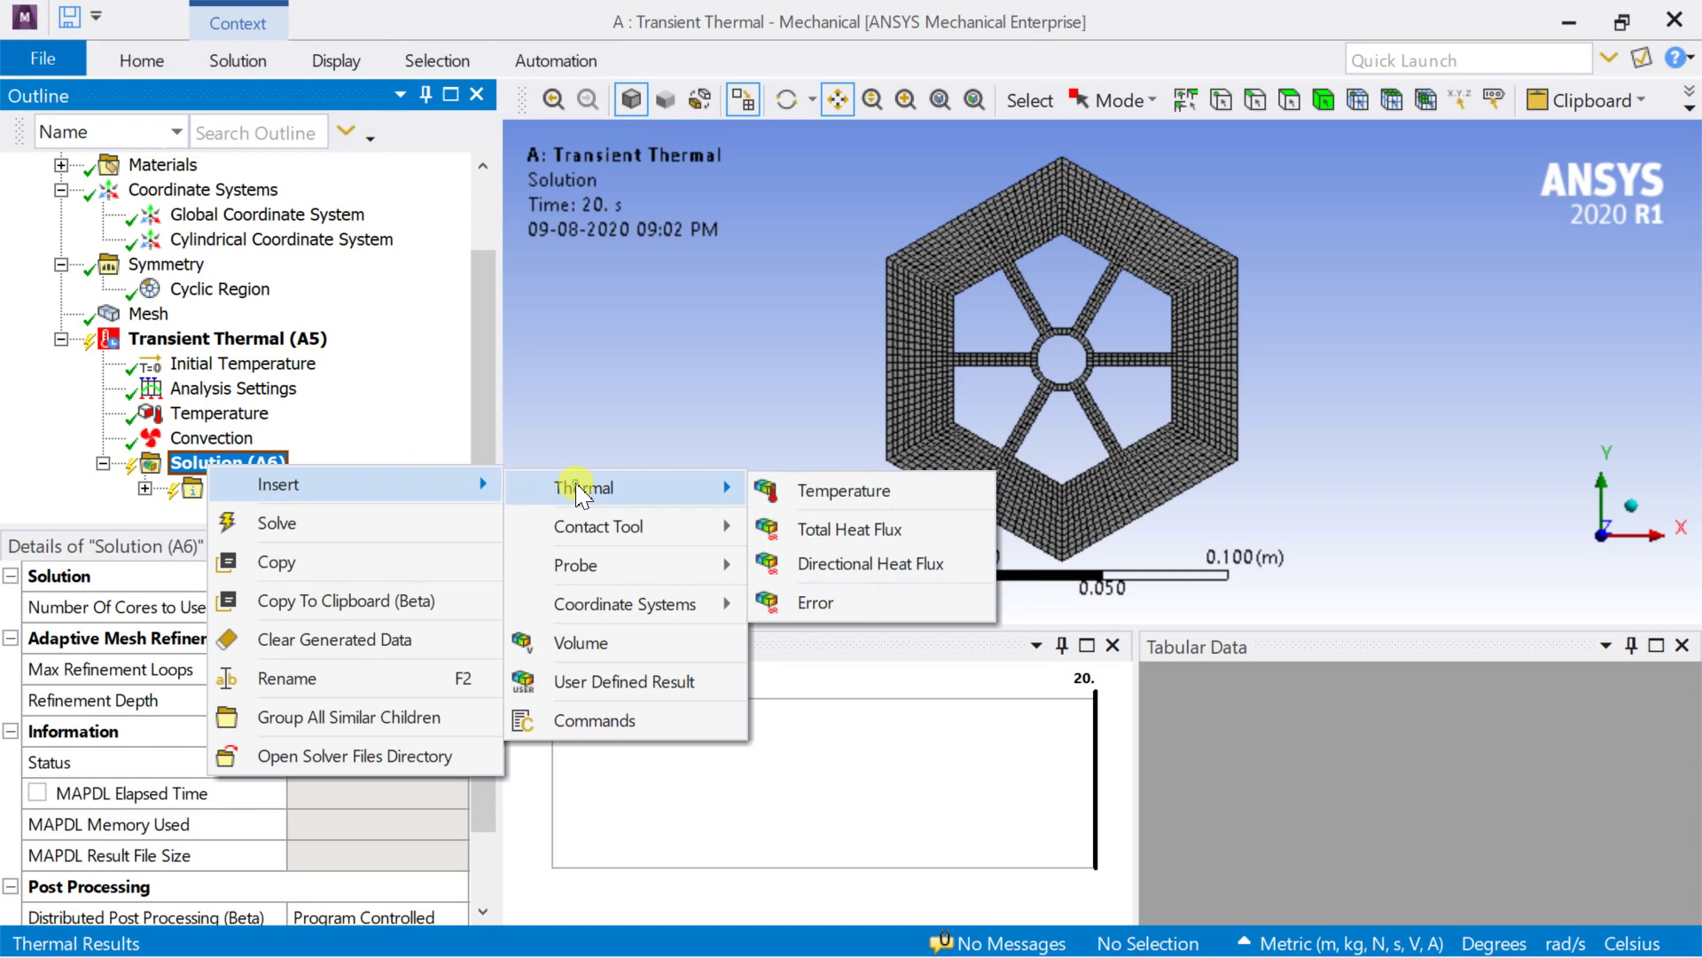
pyautogui.click(826, 489)
pyautogui.rightClick(260, 443)
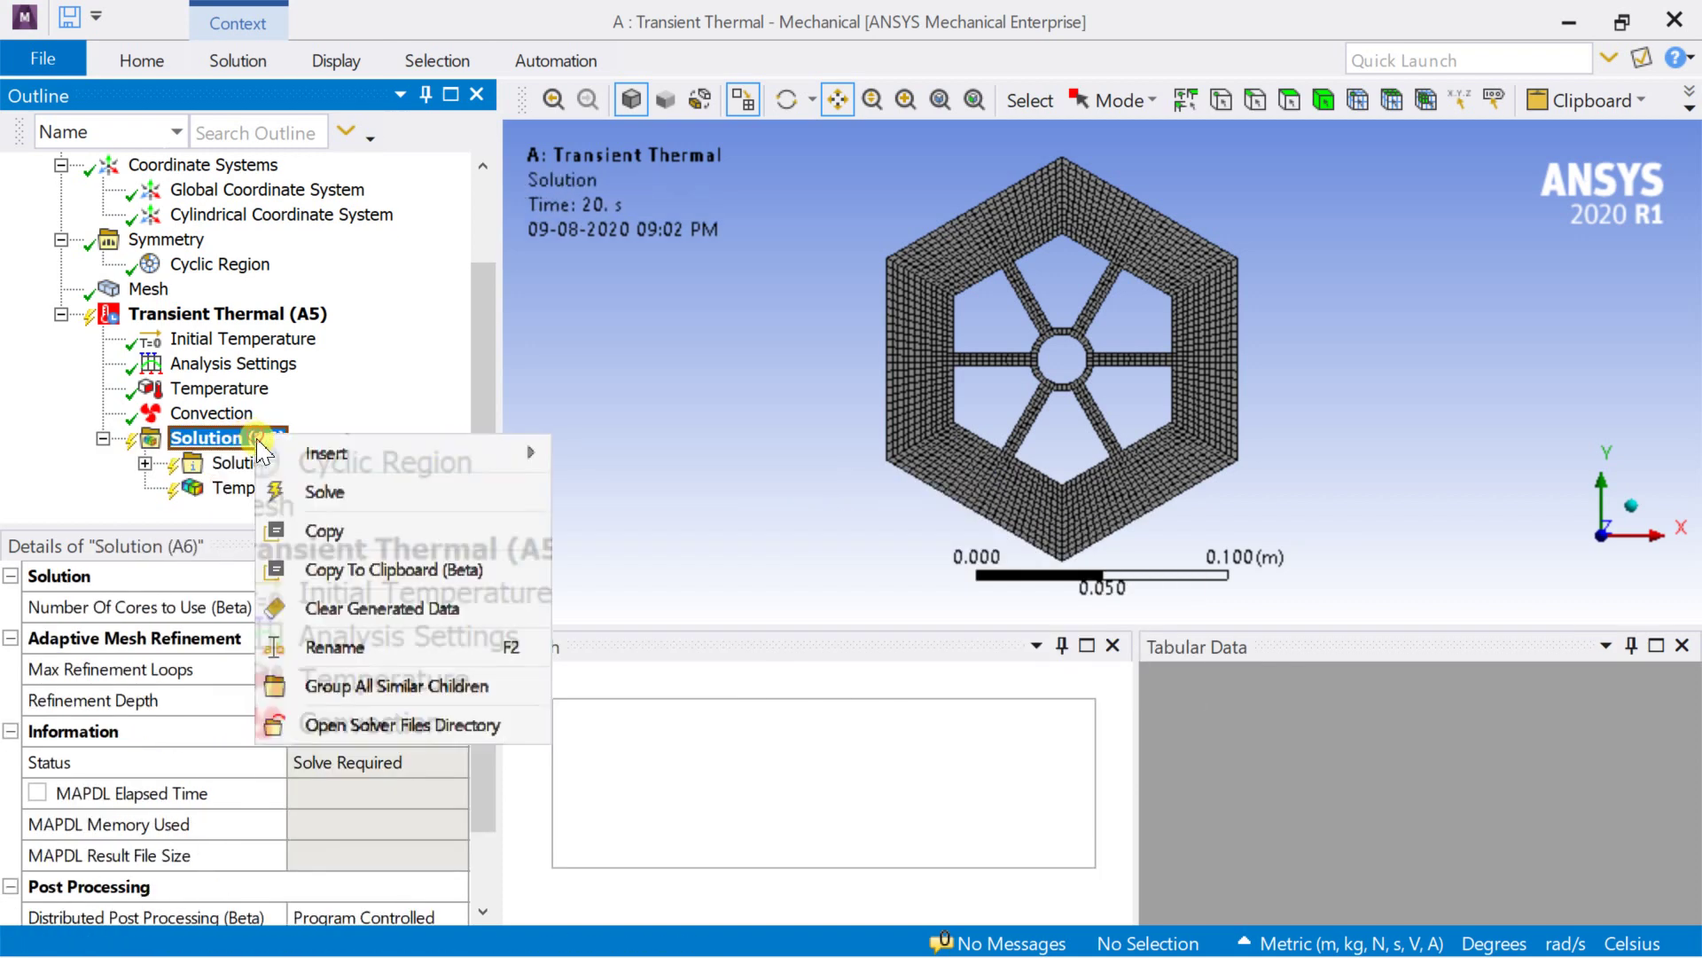
pyautogui.moveTo(355, 453)
pyautogui.moveTo(661, 461)
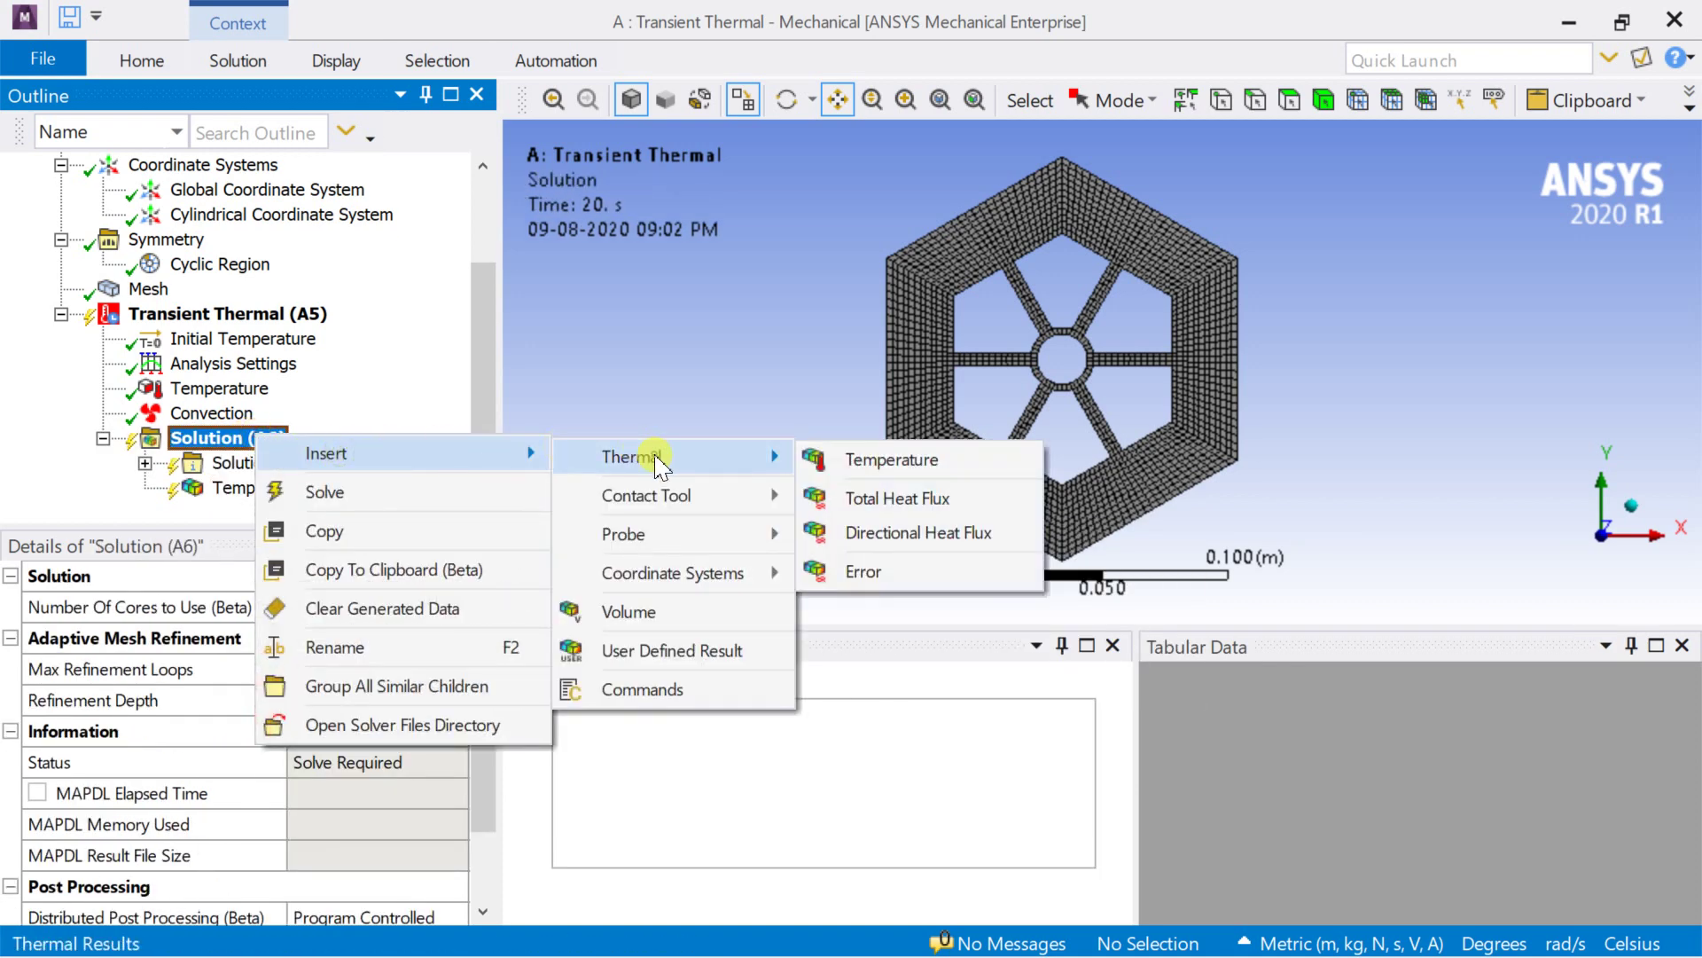
pyautogui.click(902, 501)
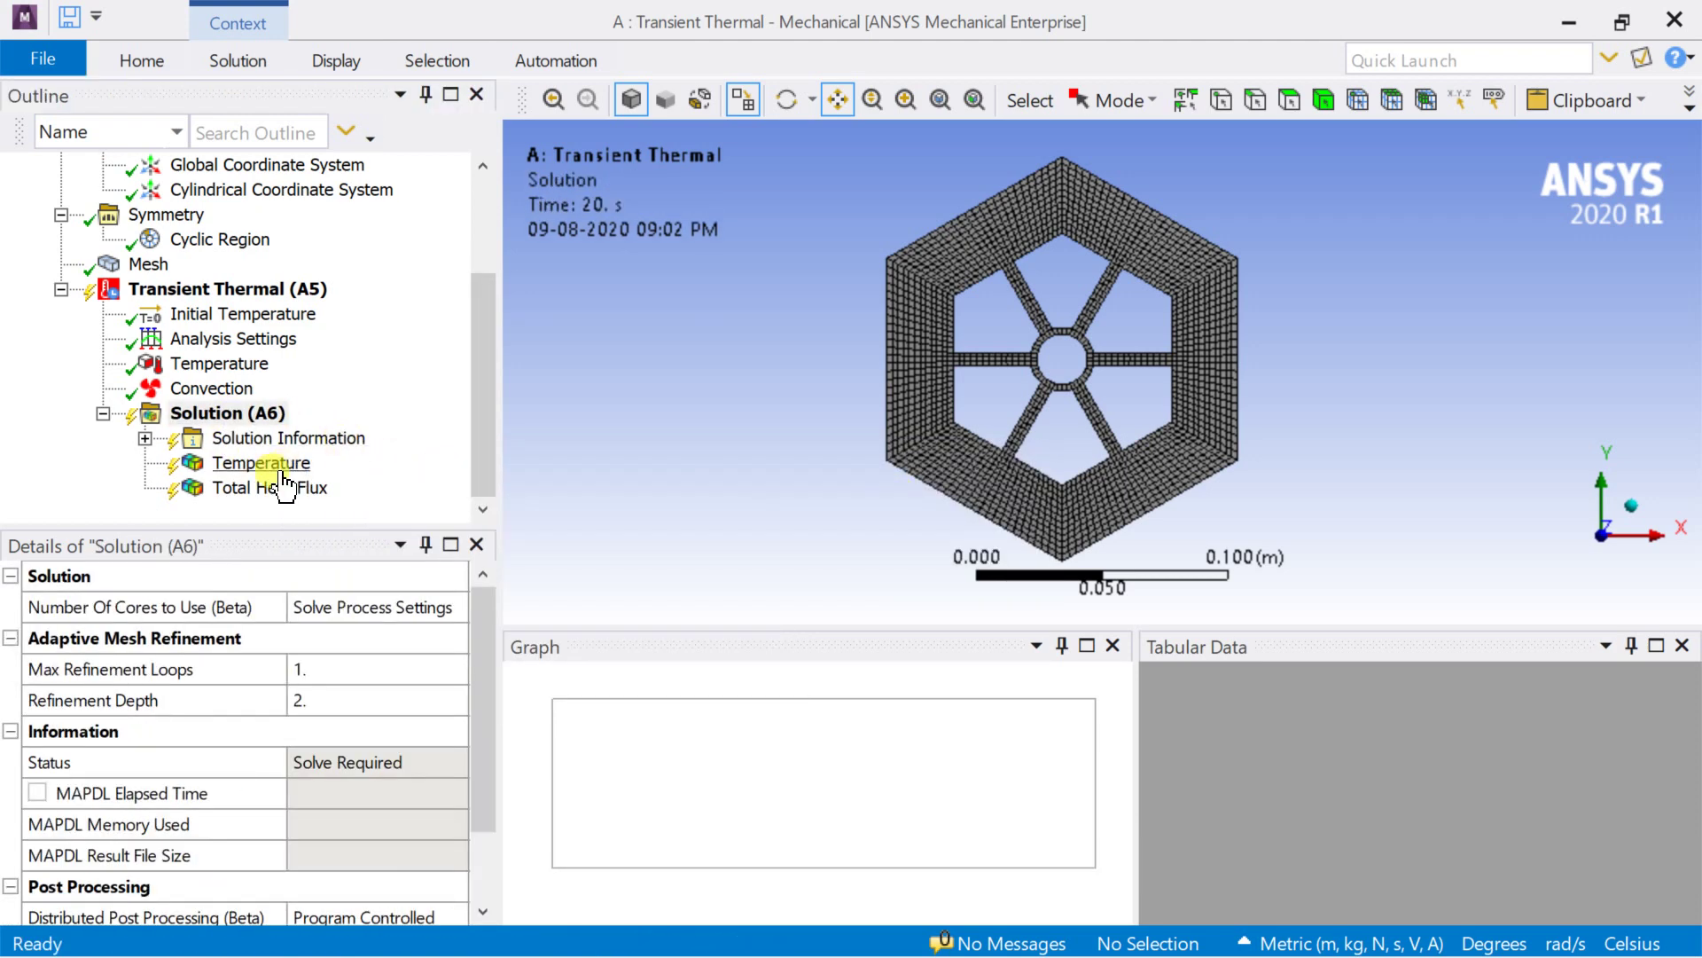
# Solve the transient thermal analysis
pyautogui.rightClick(232, 414)
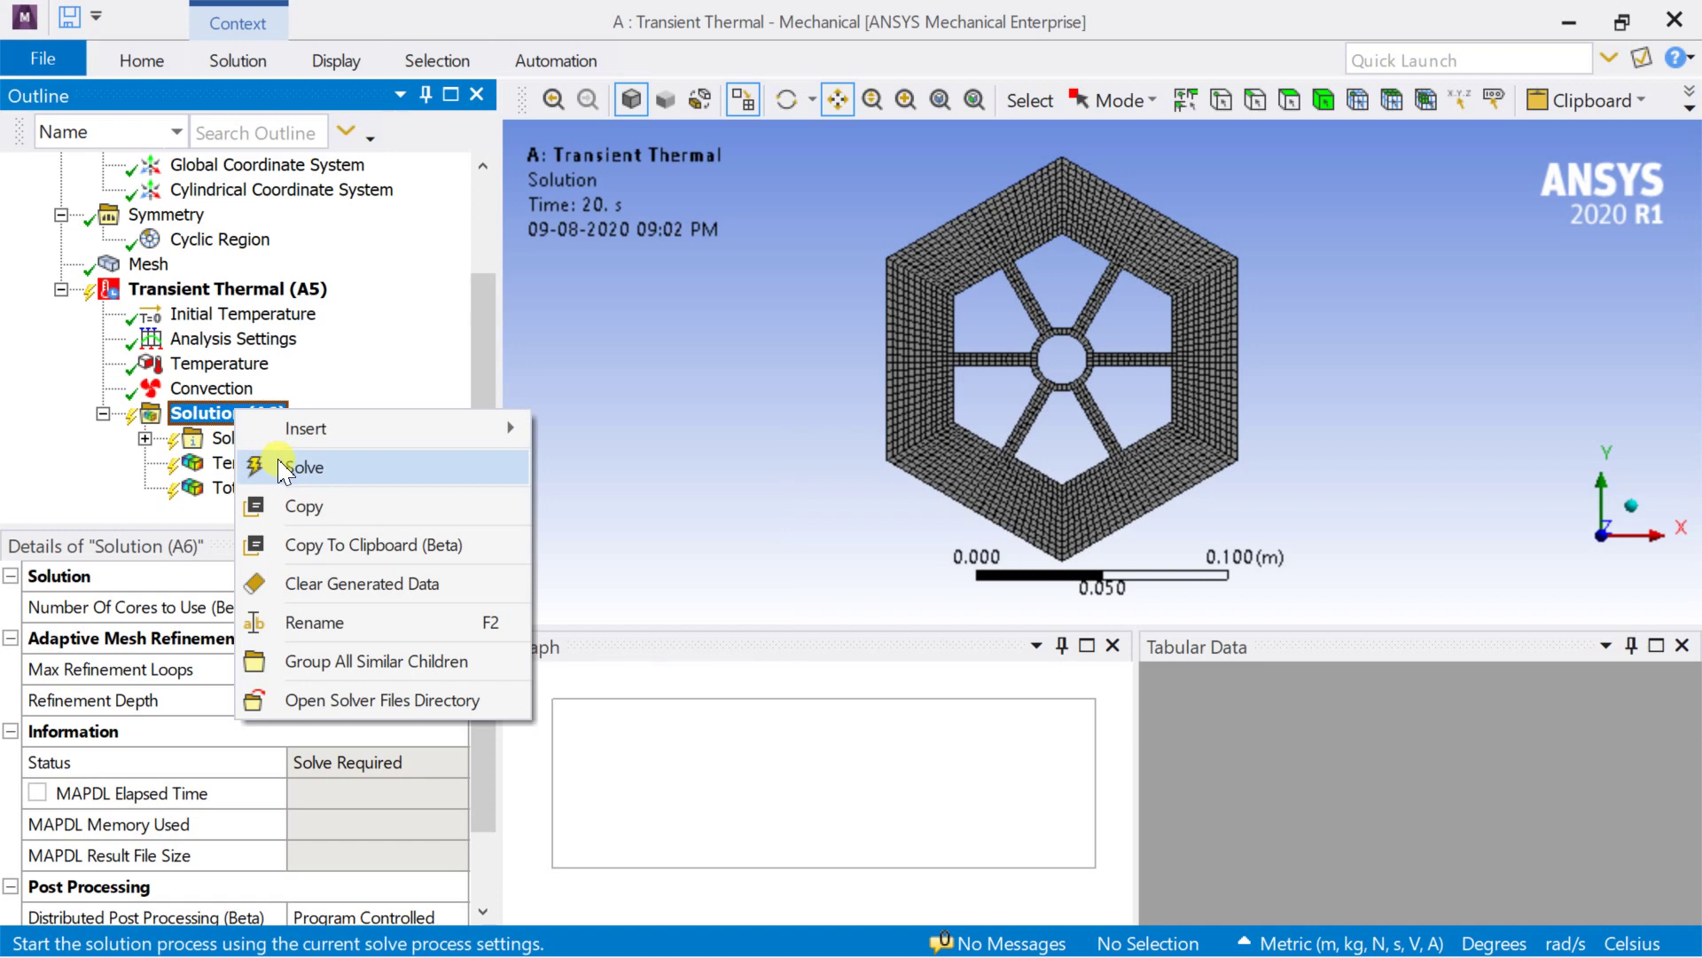
pyautogui.click(280, 468)
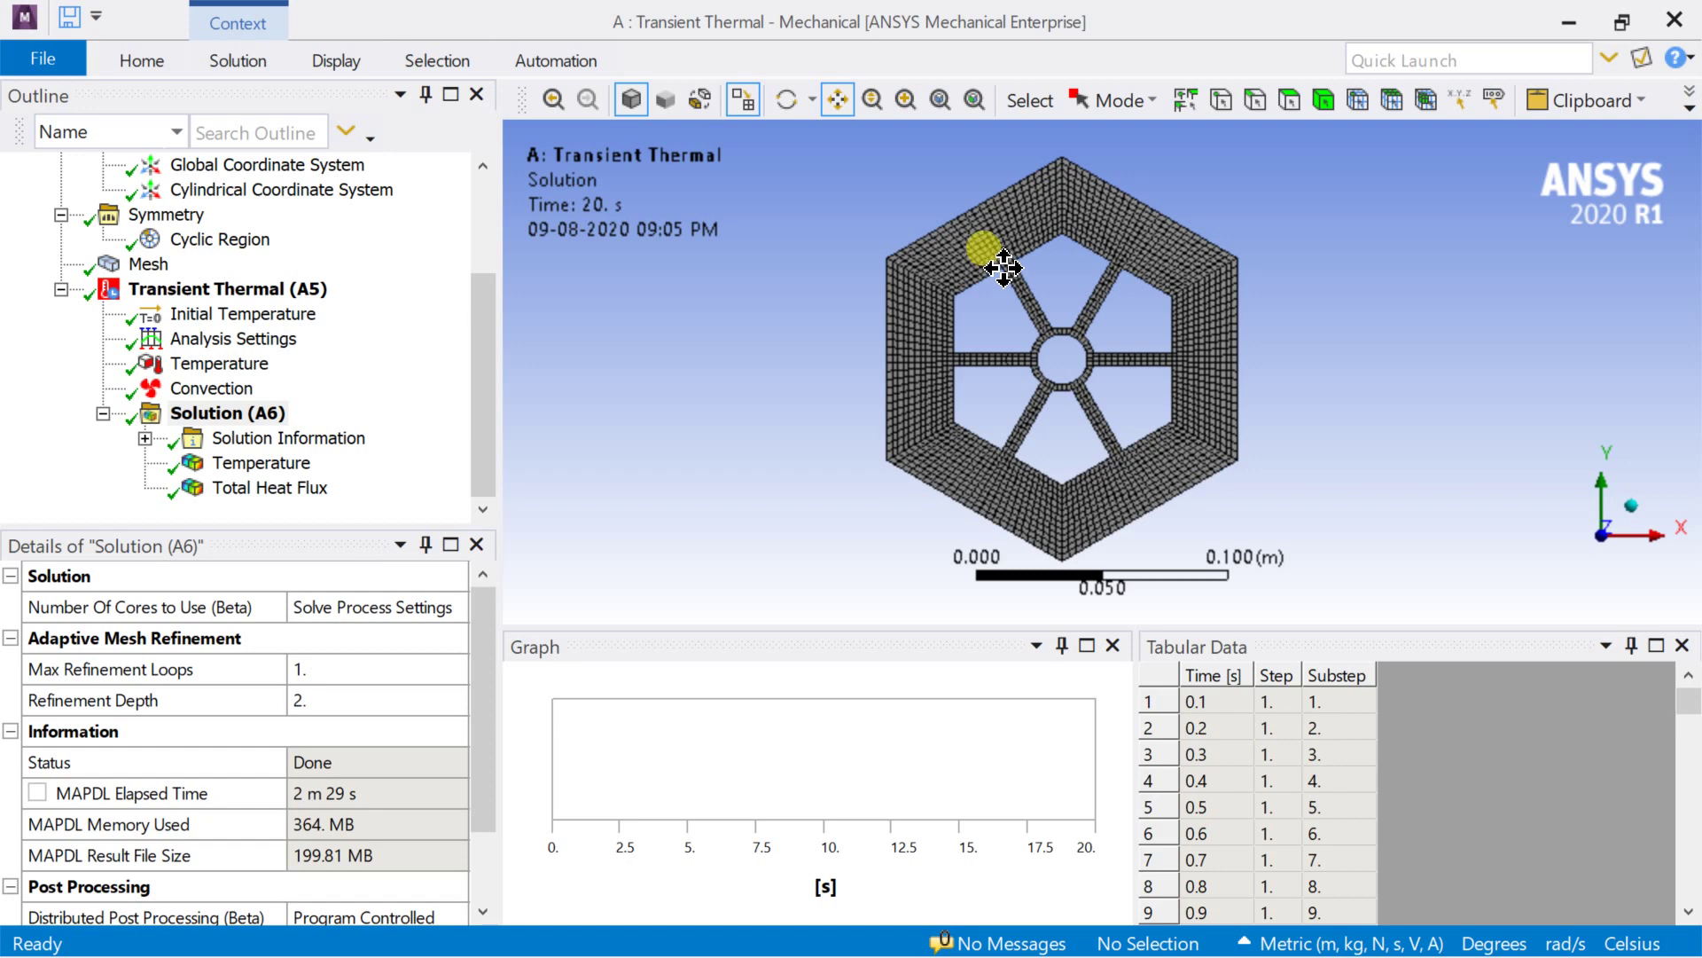
# Display the Temperature result, enlarge the graph and table area, and animate the temperature distribution with a closer view of the spokes
pyautogui.click(289, 462)
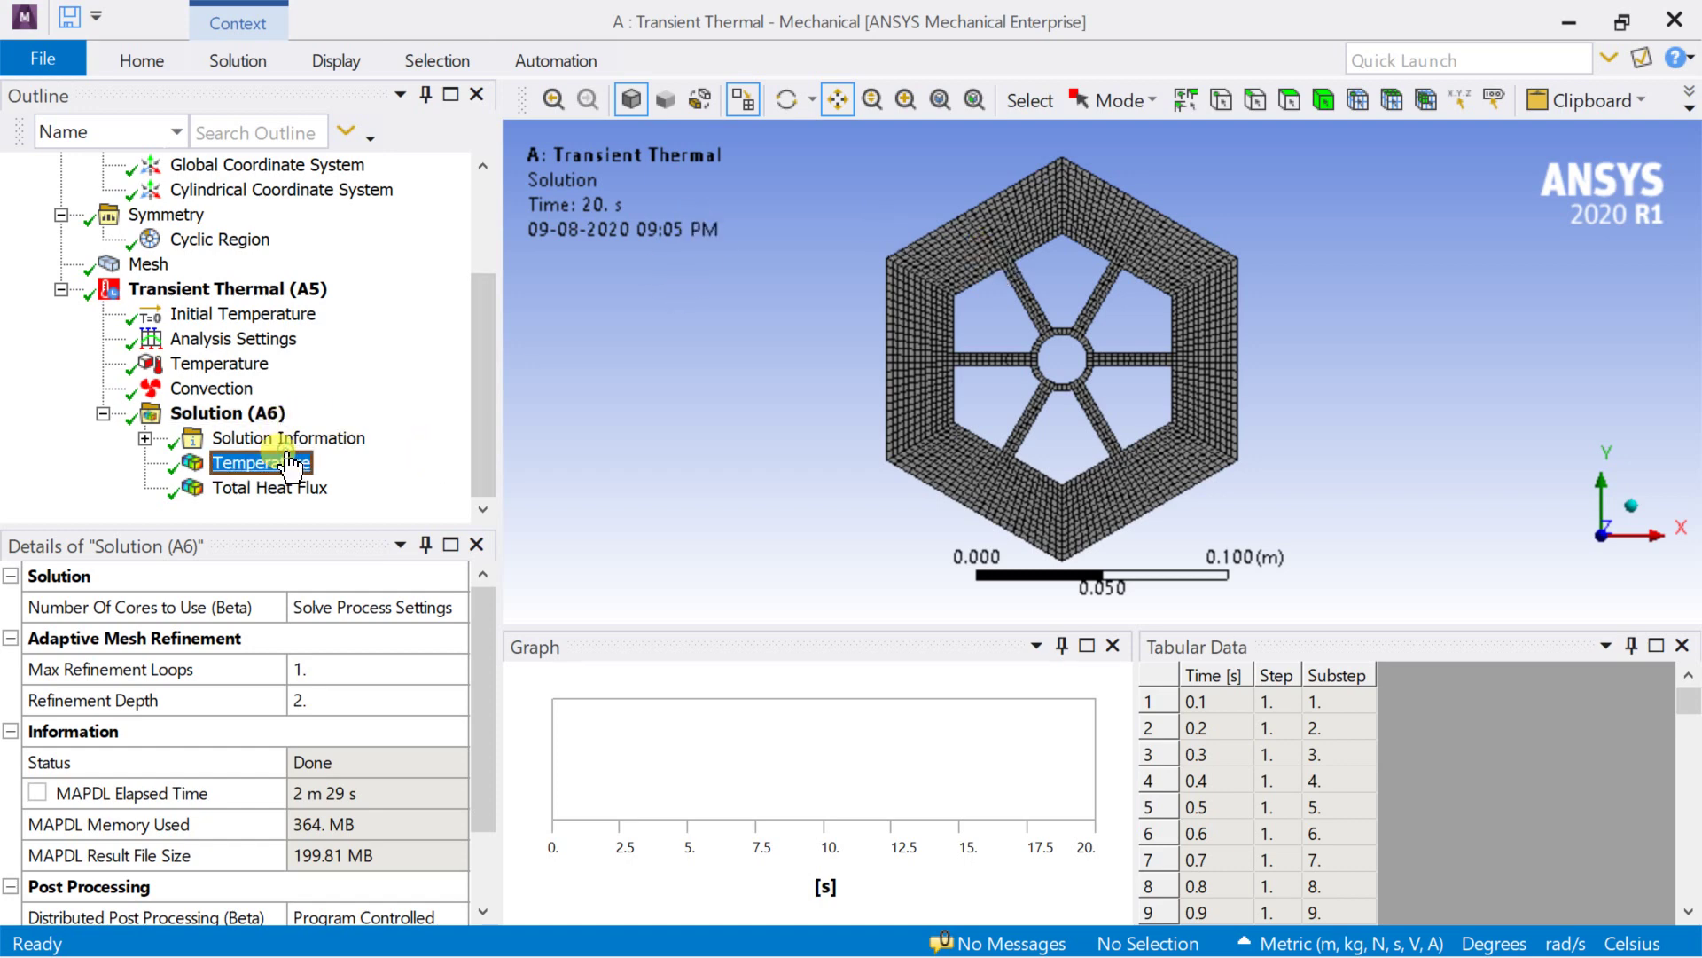
pyautogui.moveTo(1096, 629); pyautogui.dragTo(1095, 527)
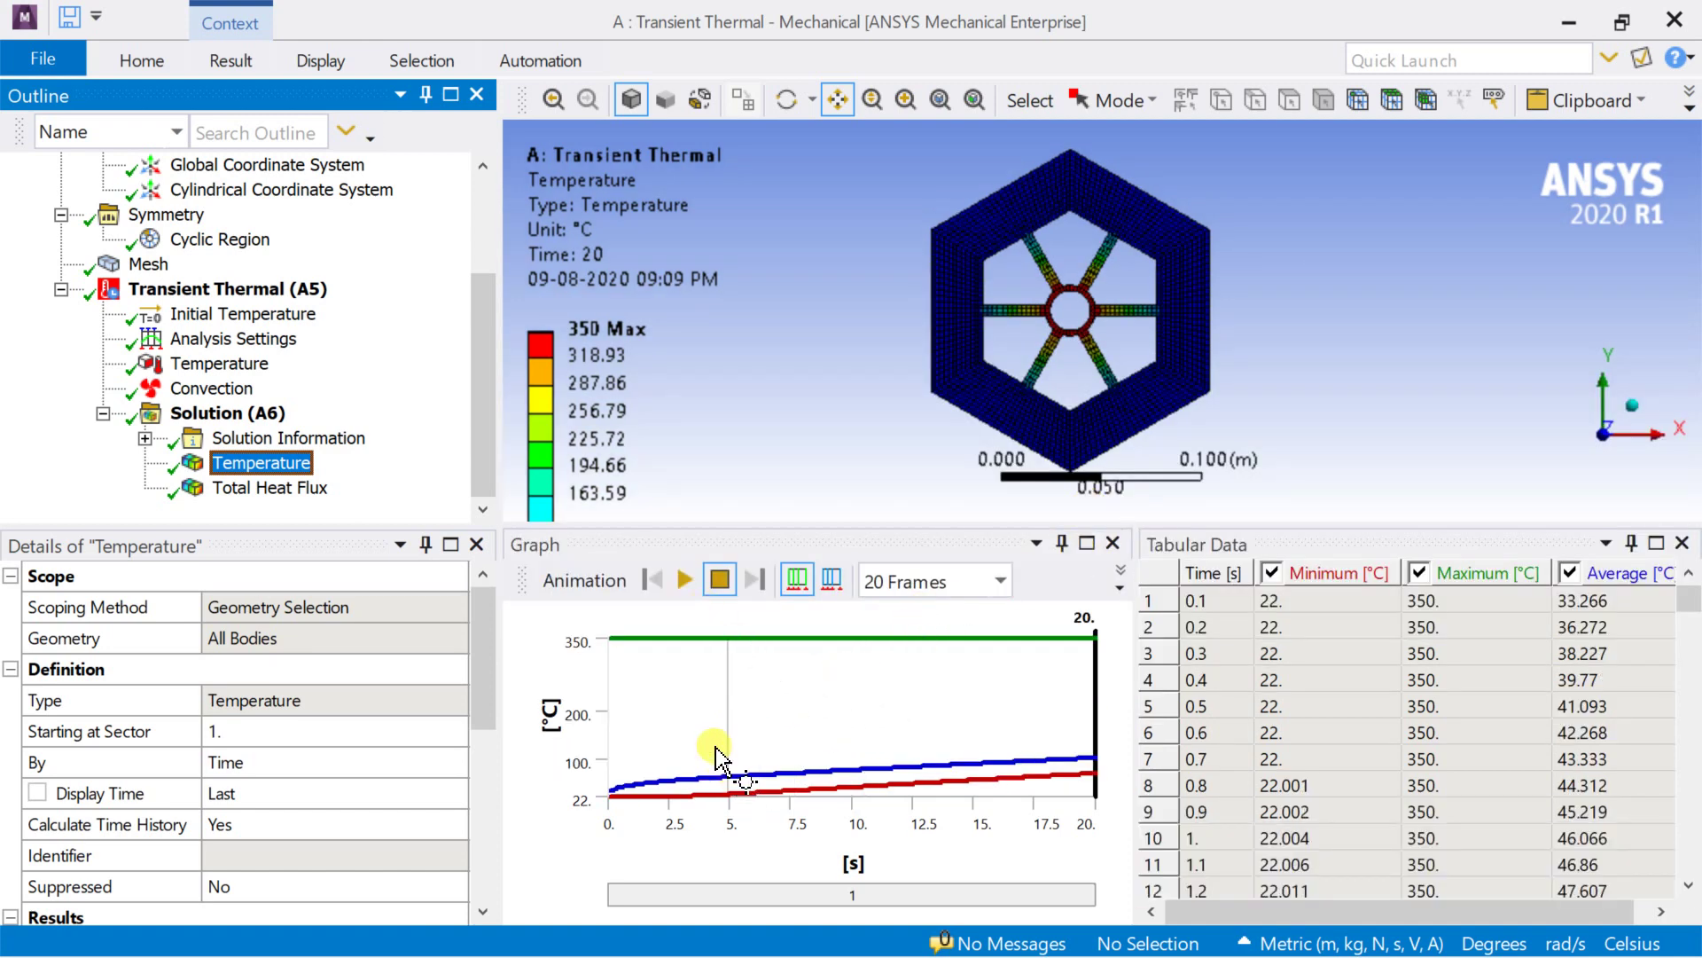
pyautogui.click(685, 586)
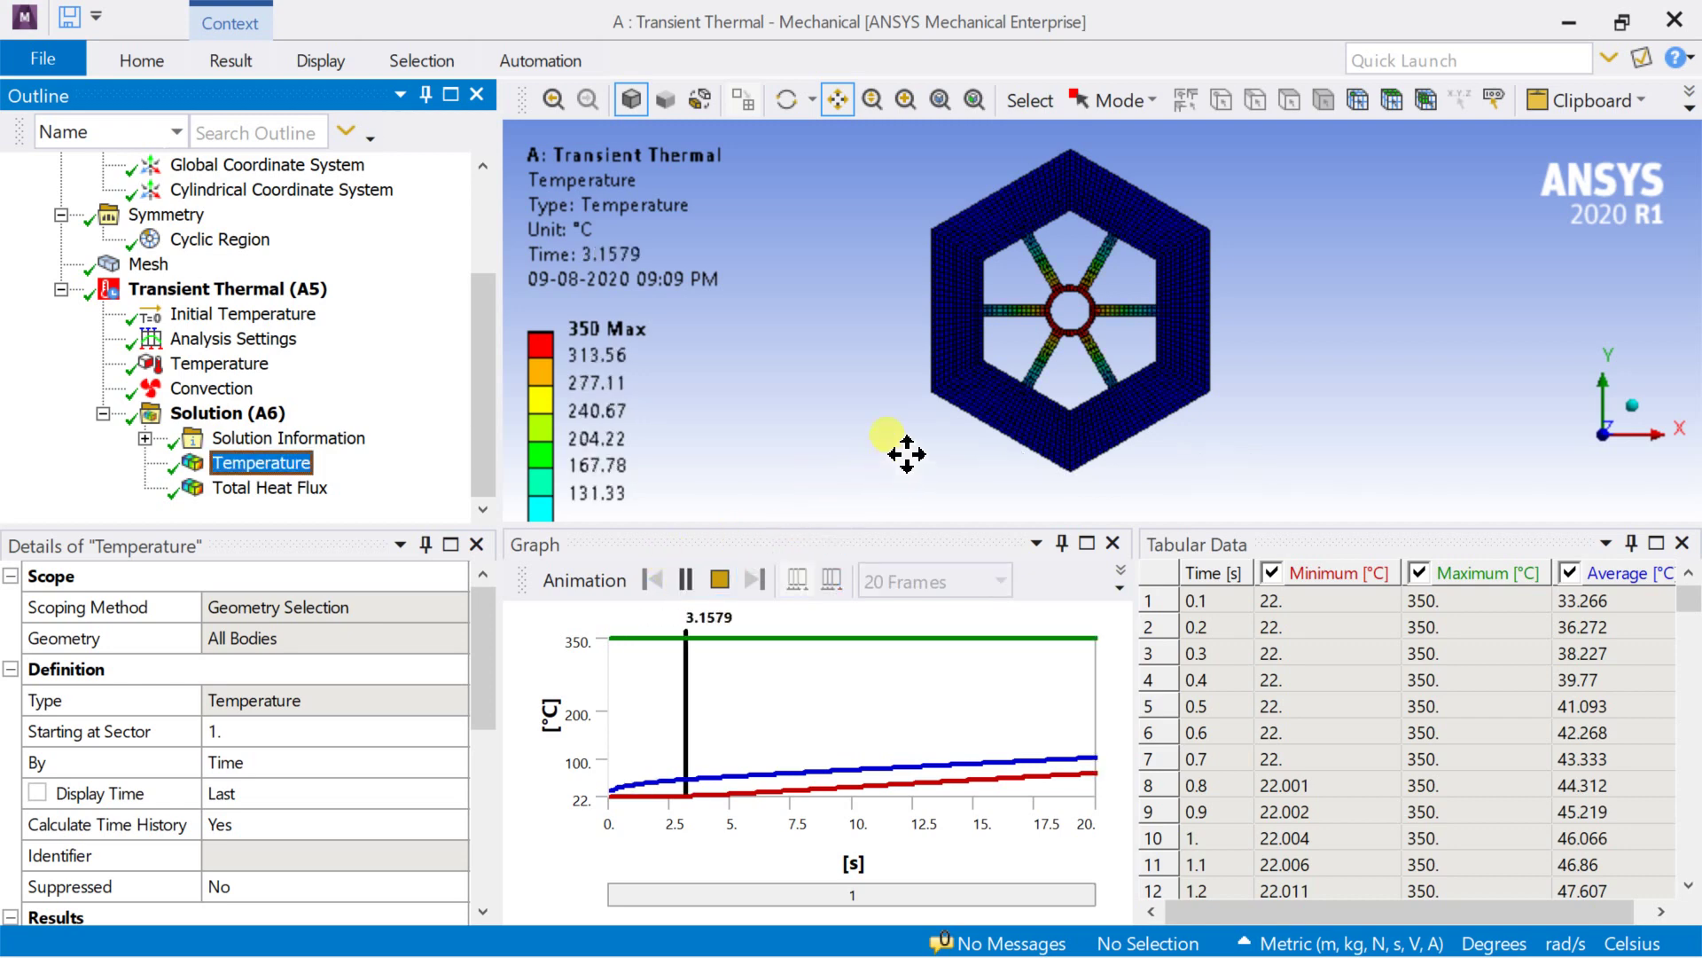
pyautogui.scroll(3, 1061, 341)
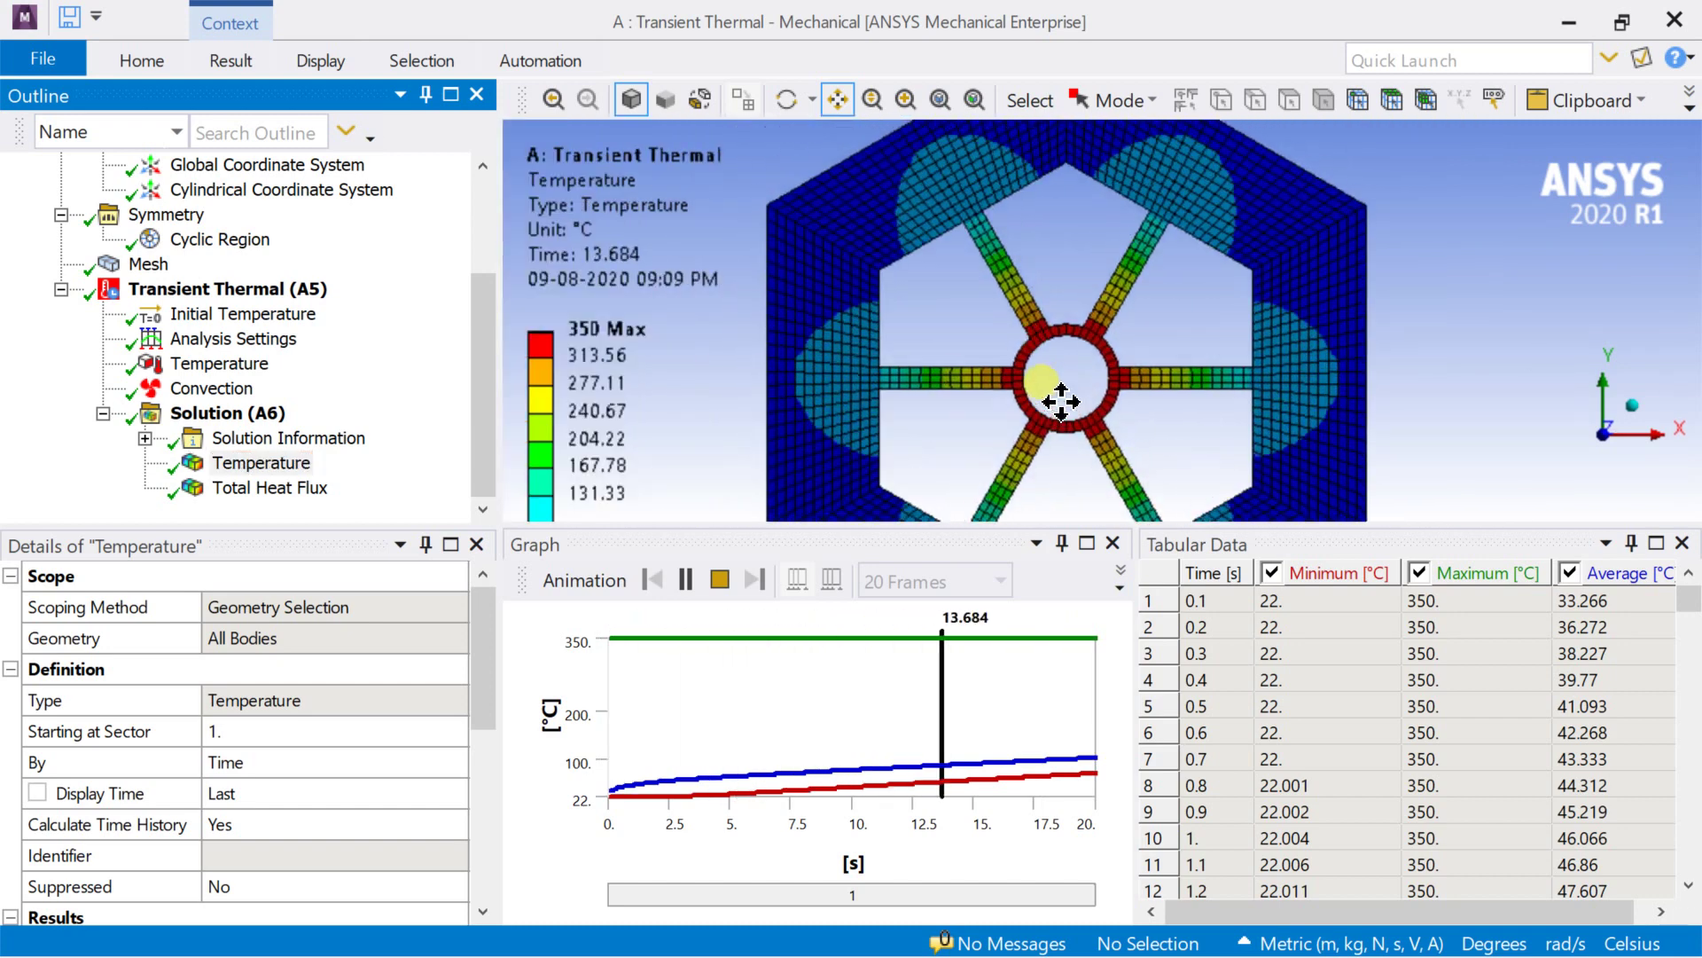
pyautogui.moveTo(1041, 346); pyautogui.dragTo(1061, 399)
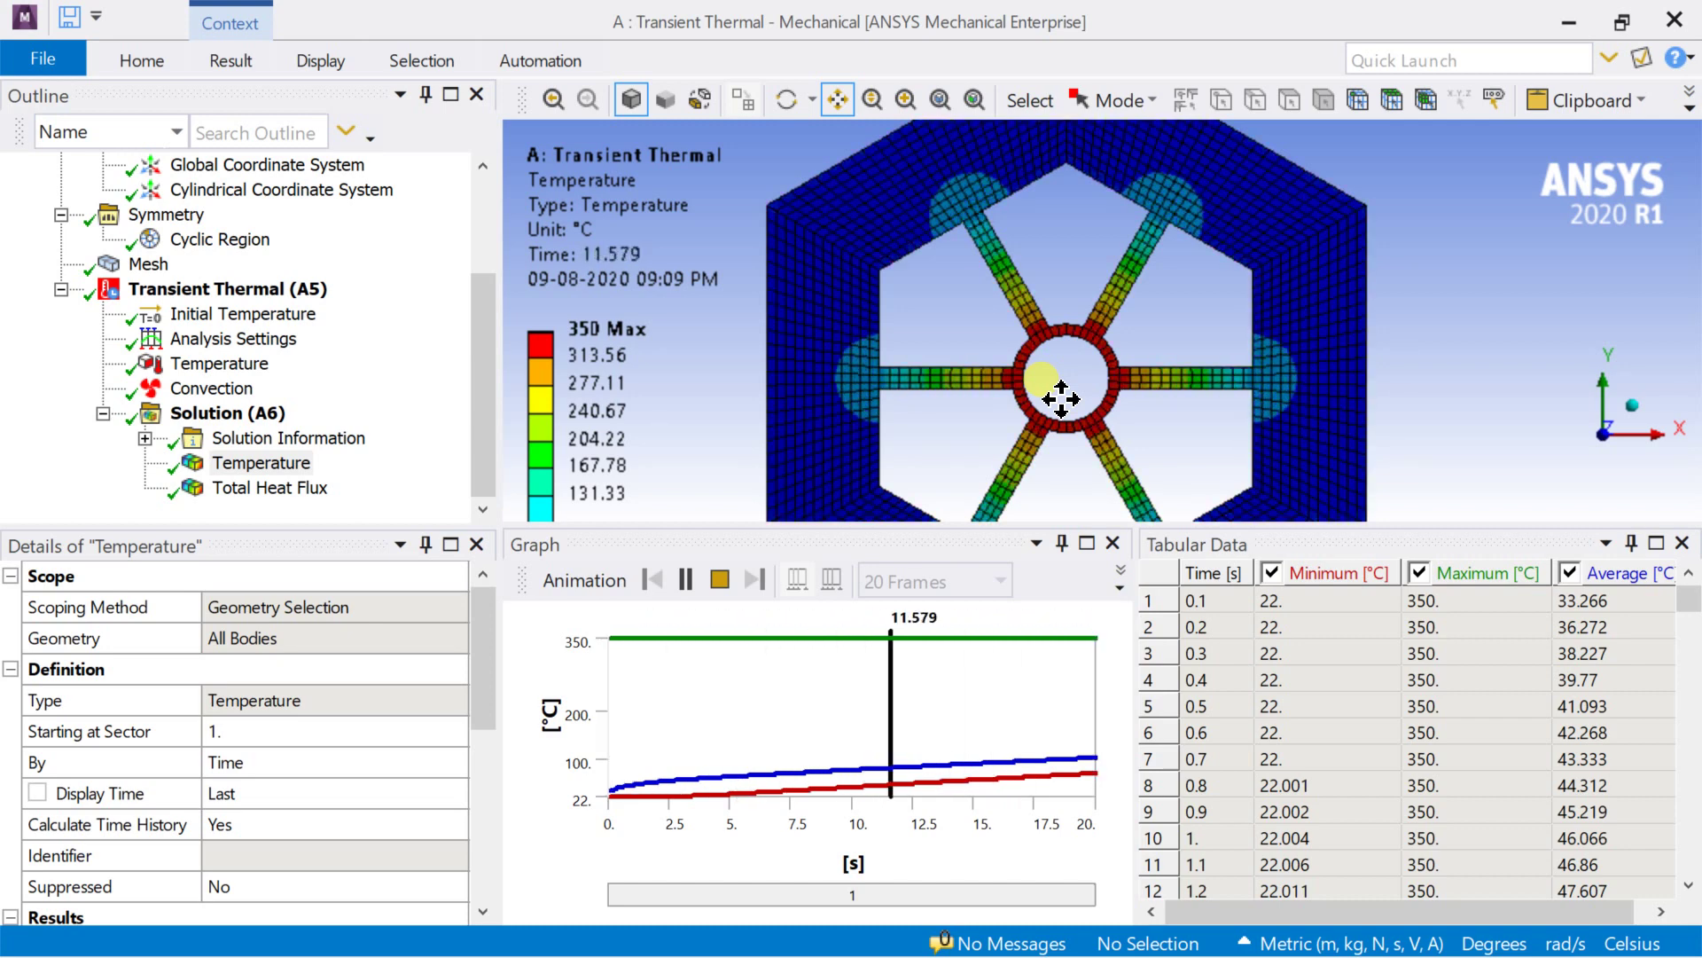
# Look through the early time points in the temperature table and stop the animation
pyautogui.scroll(-4, 1166, 700)
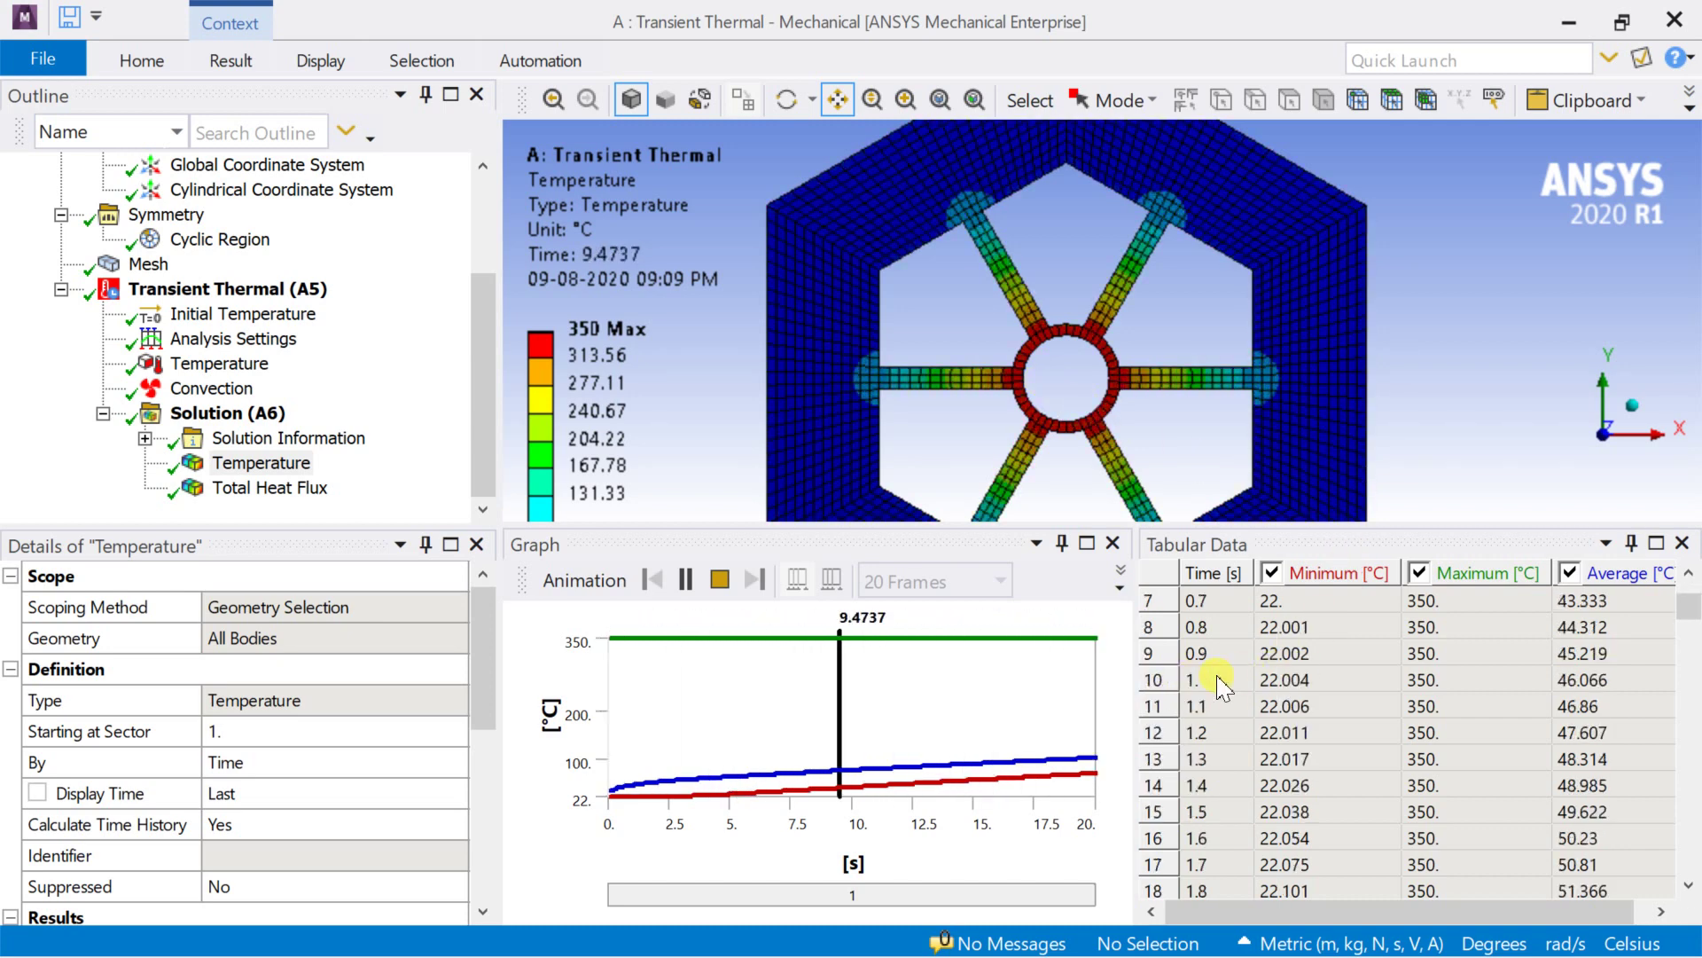
pyautogui.click(1250, 611)
pyautogui.scroll(-1, 1250, 611)
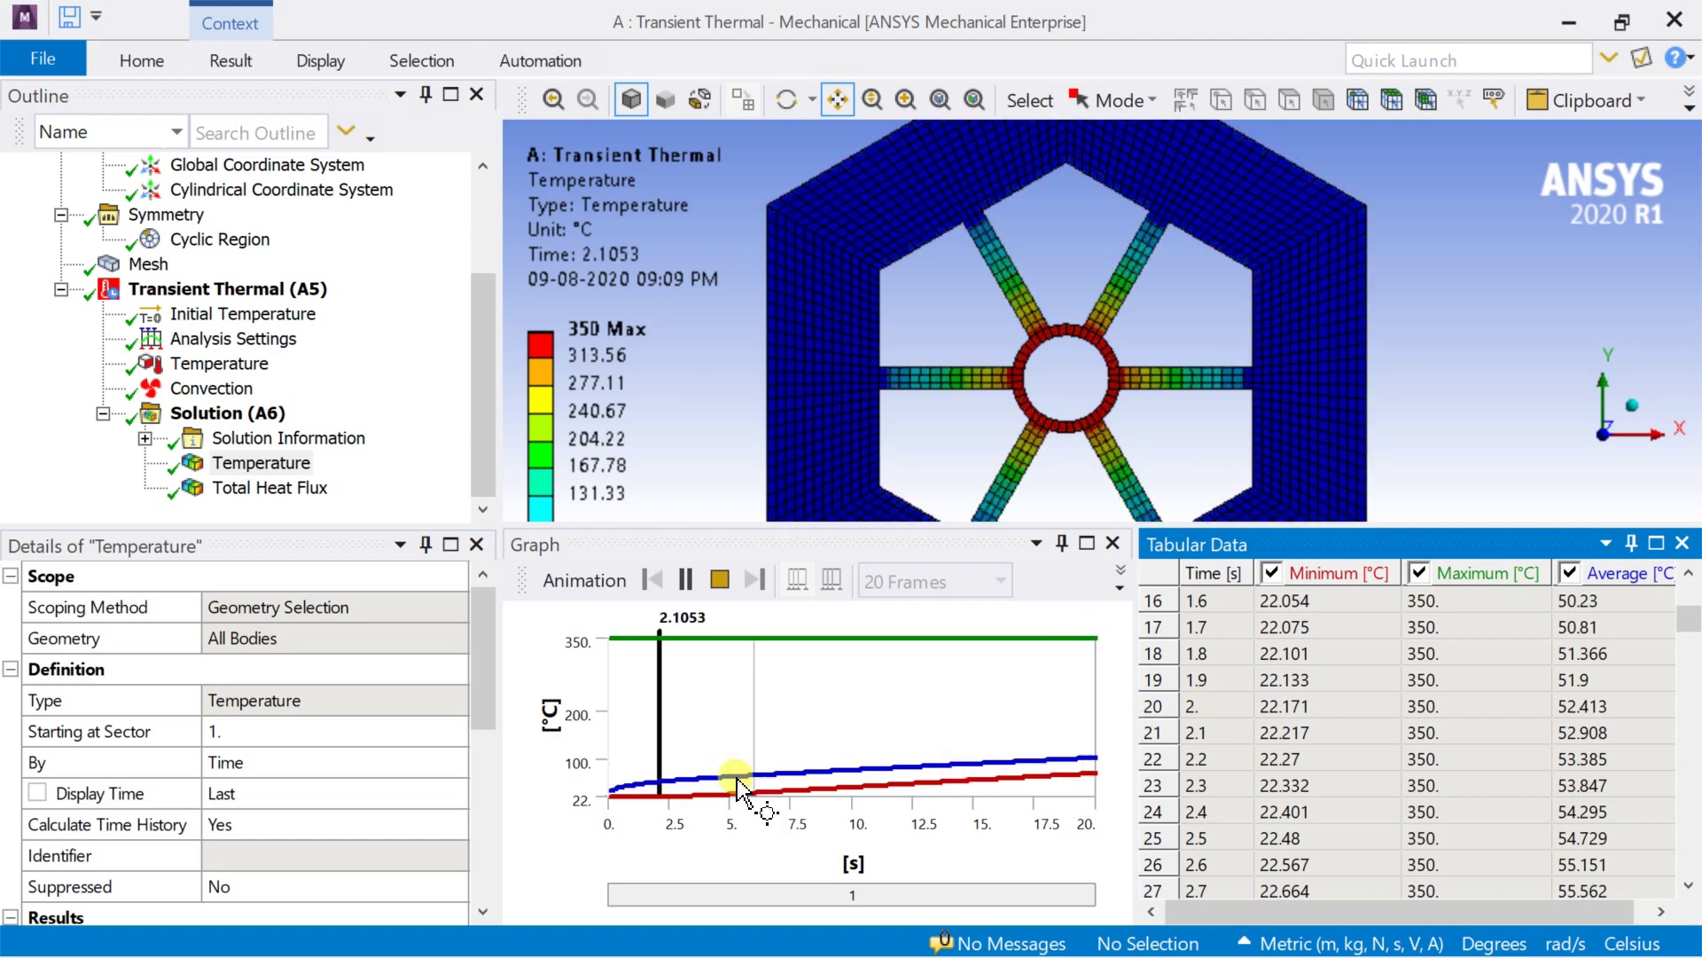
pyautogui.click(720, 580)
# Examine the minimum, maximum and average temperatures across all time points, especially at 20 s, and return to the table's start
pyautogui.scroll(3, 1274, 710)
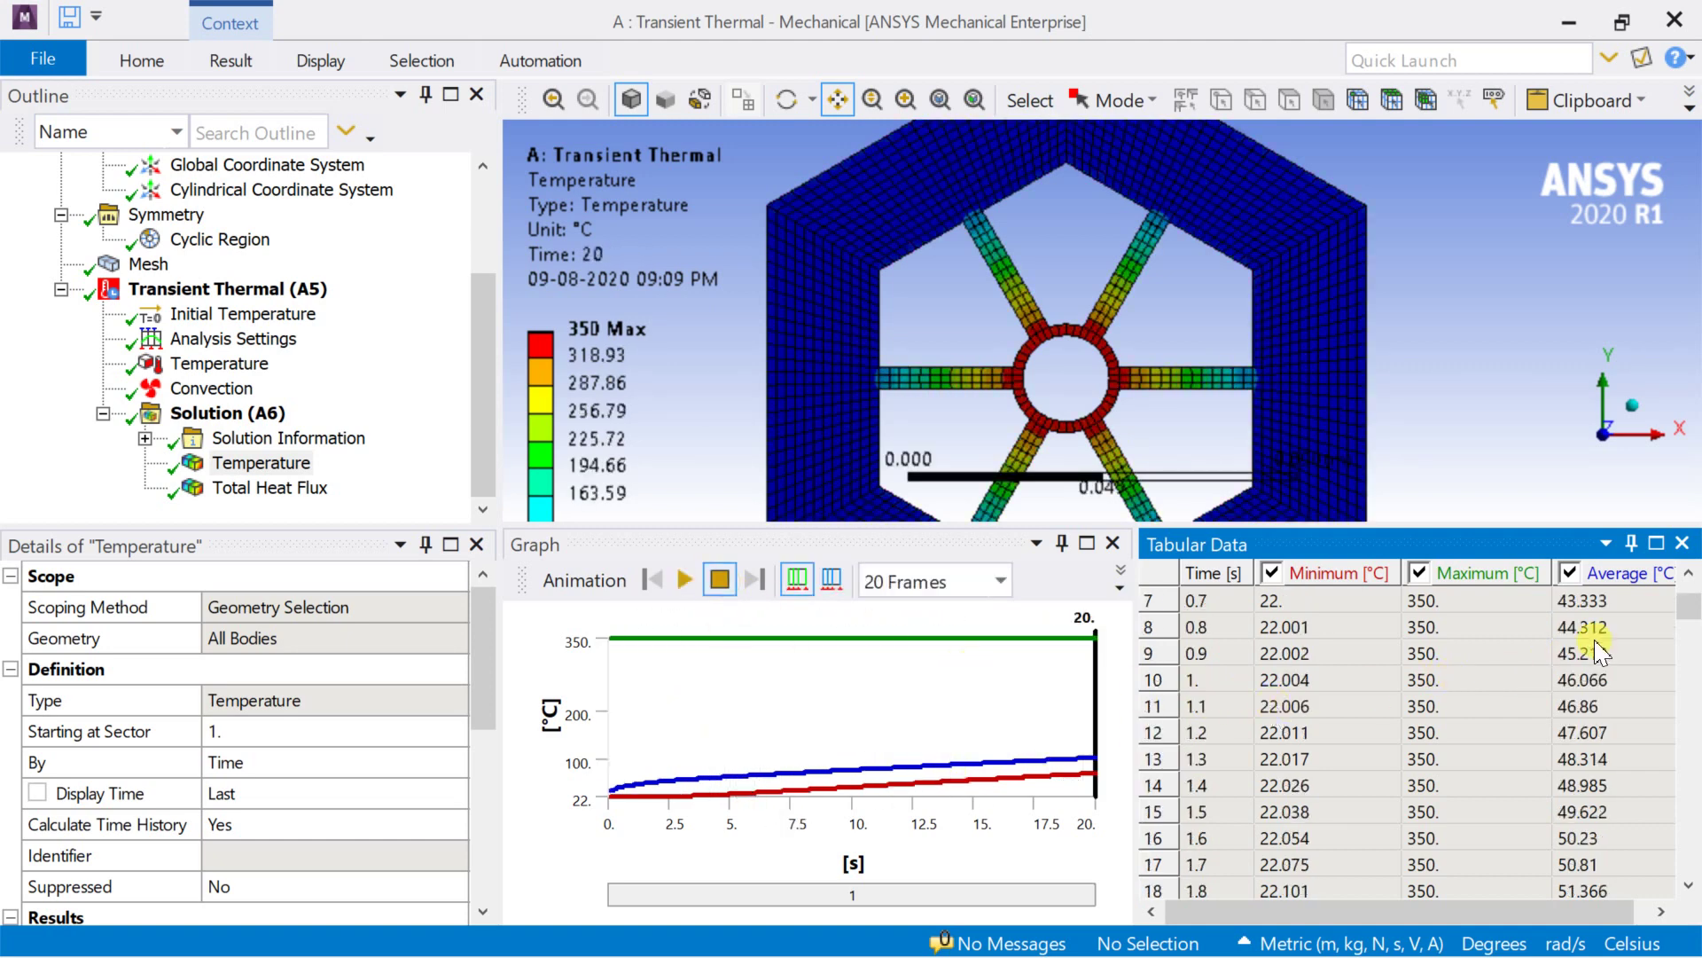
pyautogui.click(1689, 610)
pyautogui.scroll(-16, 1388, 660)
pyautogui.scroll(-20, 1356, 710)
pyautogui.scroll(-20, 1356, 709)
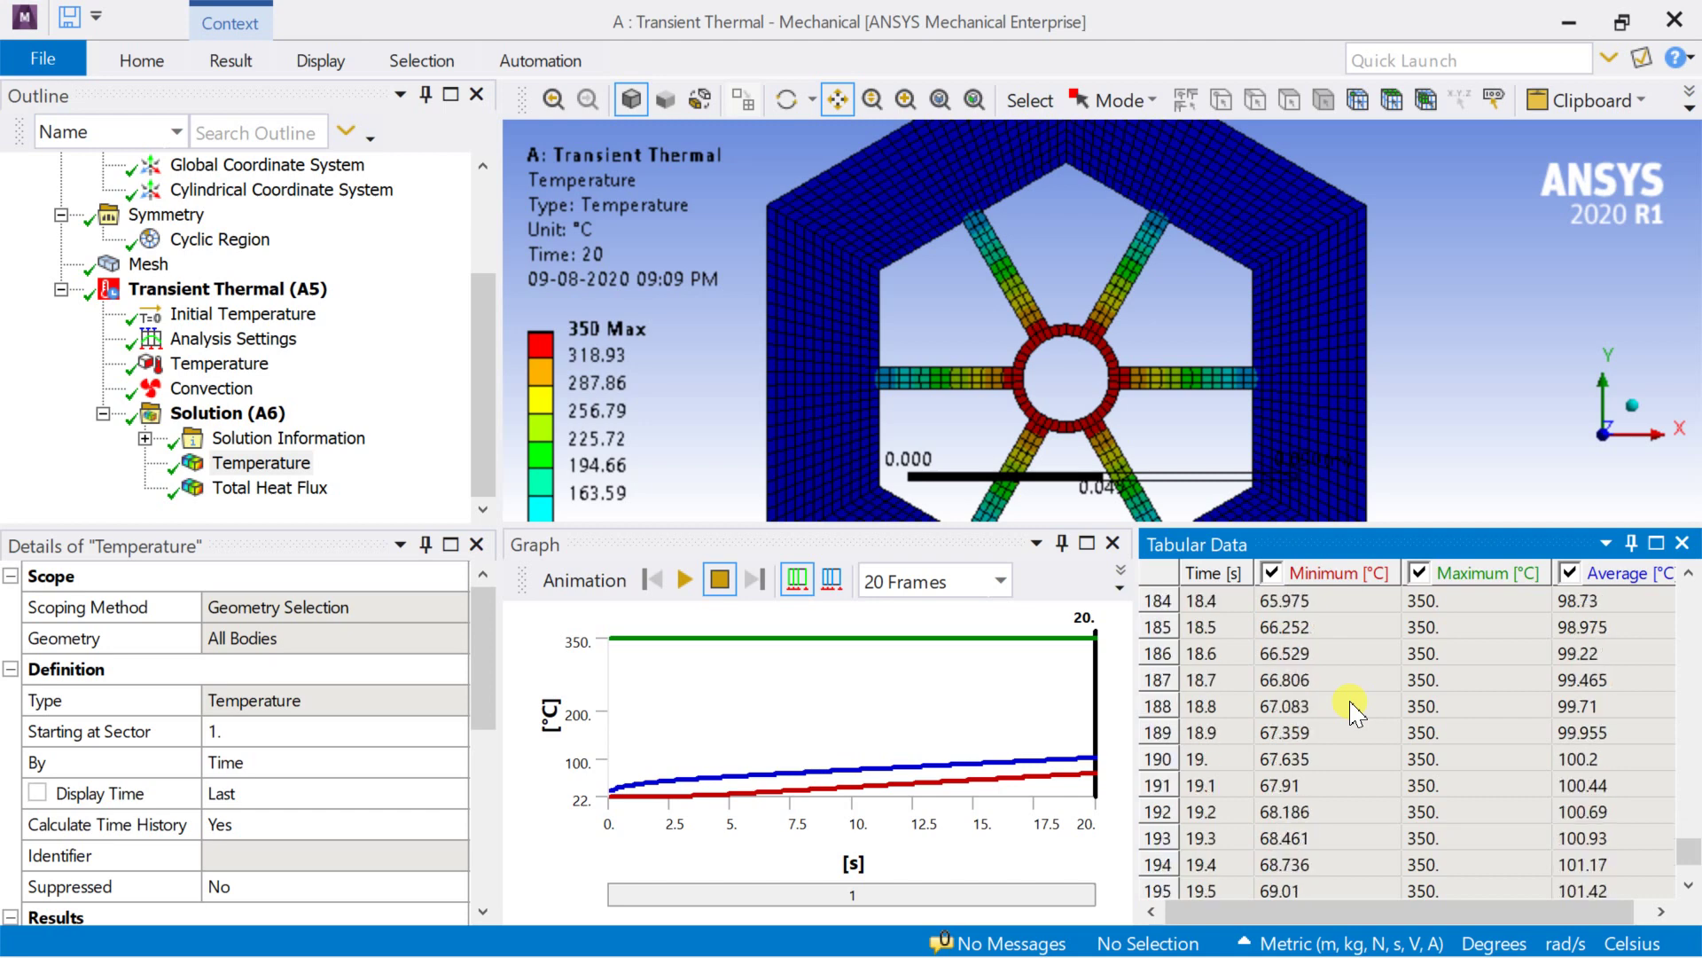
pyautogui.scroll(-2, 1357, 710)
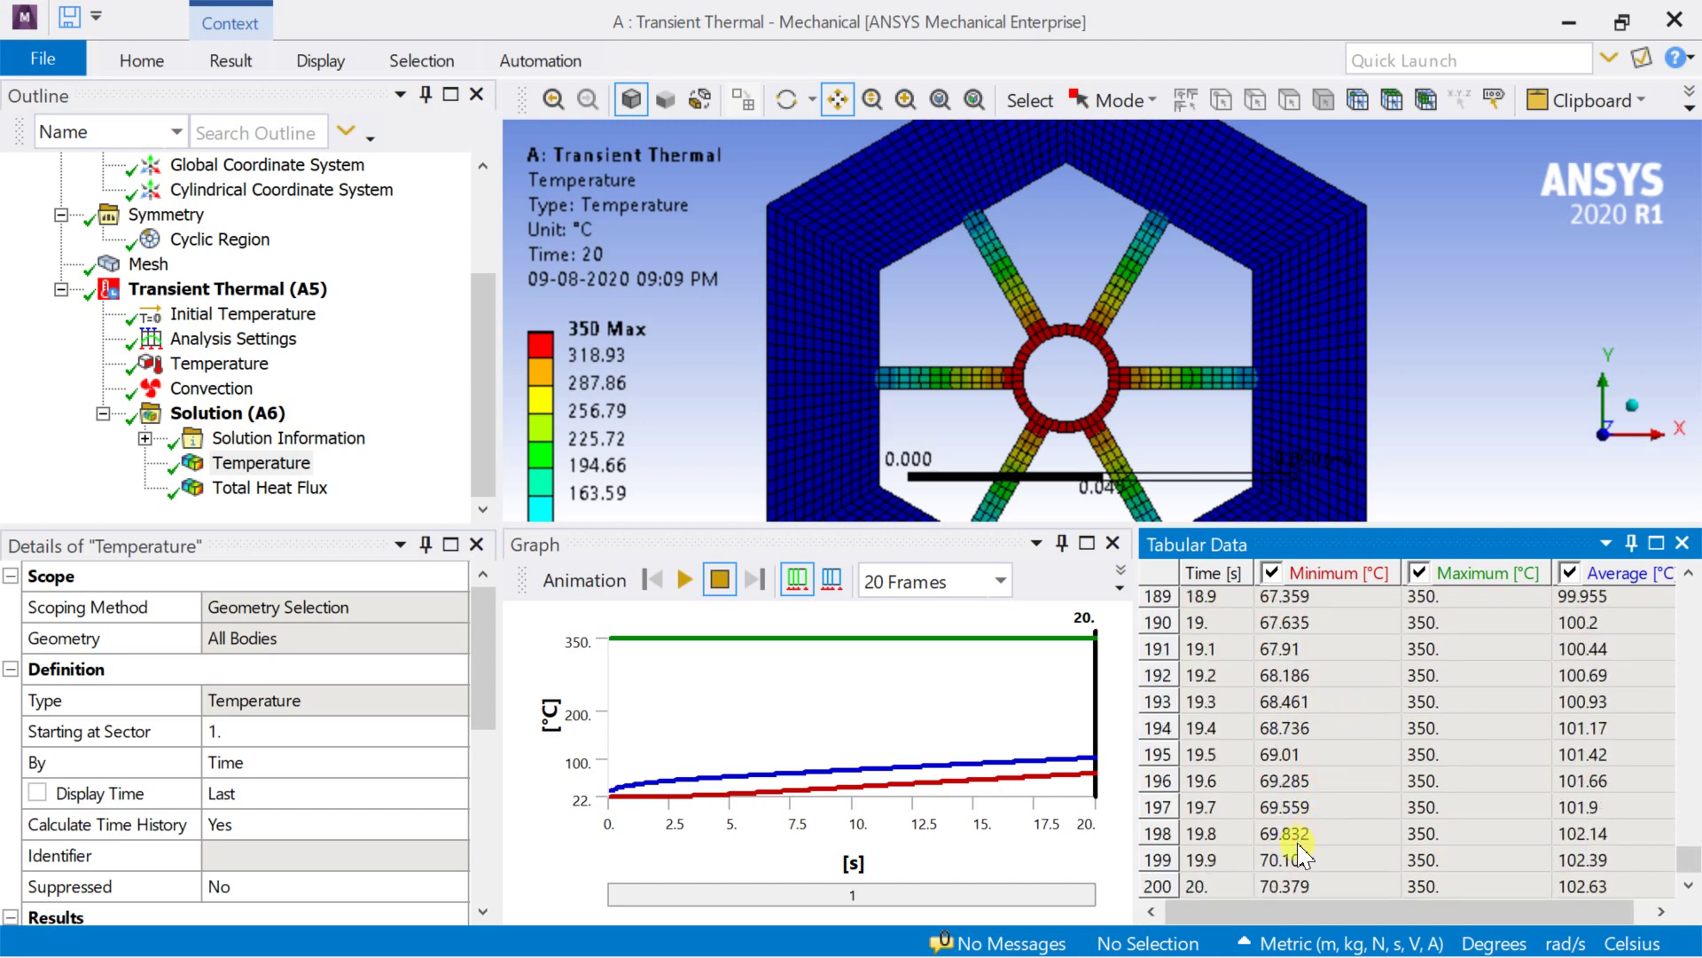
pyautogui.click(1294, 886)
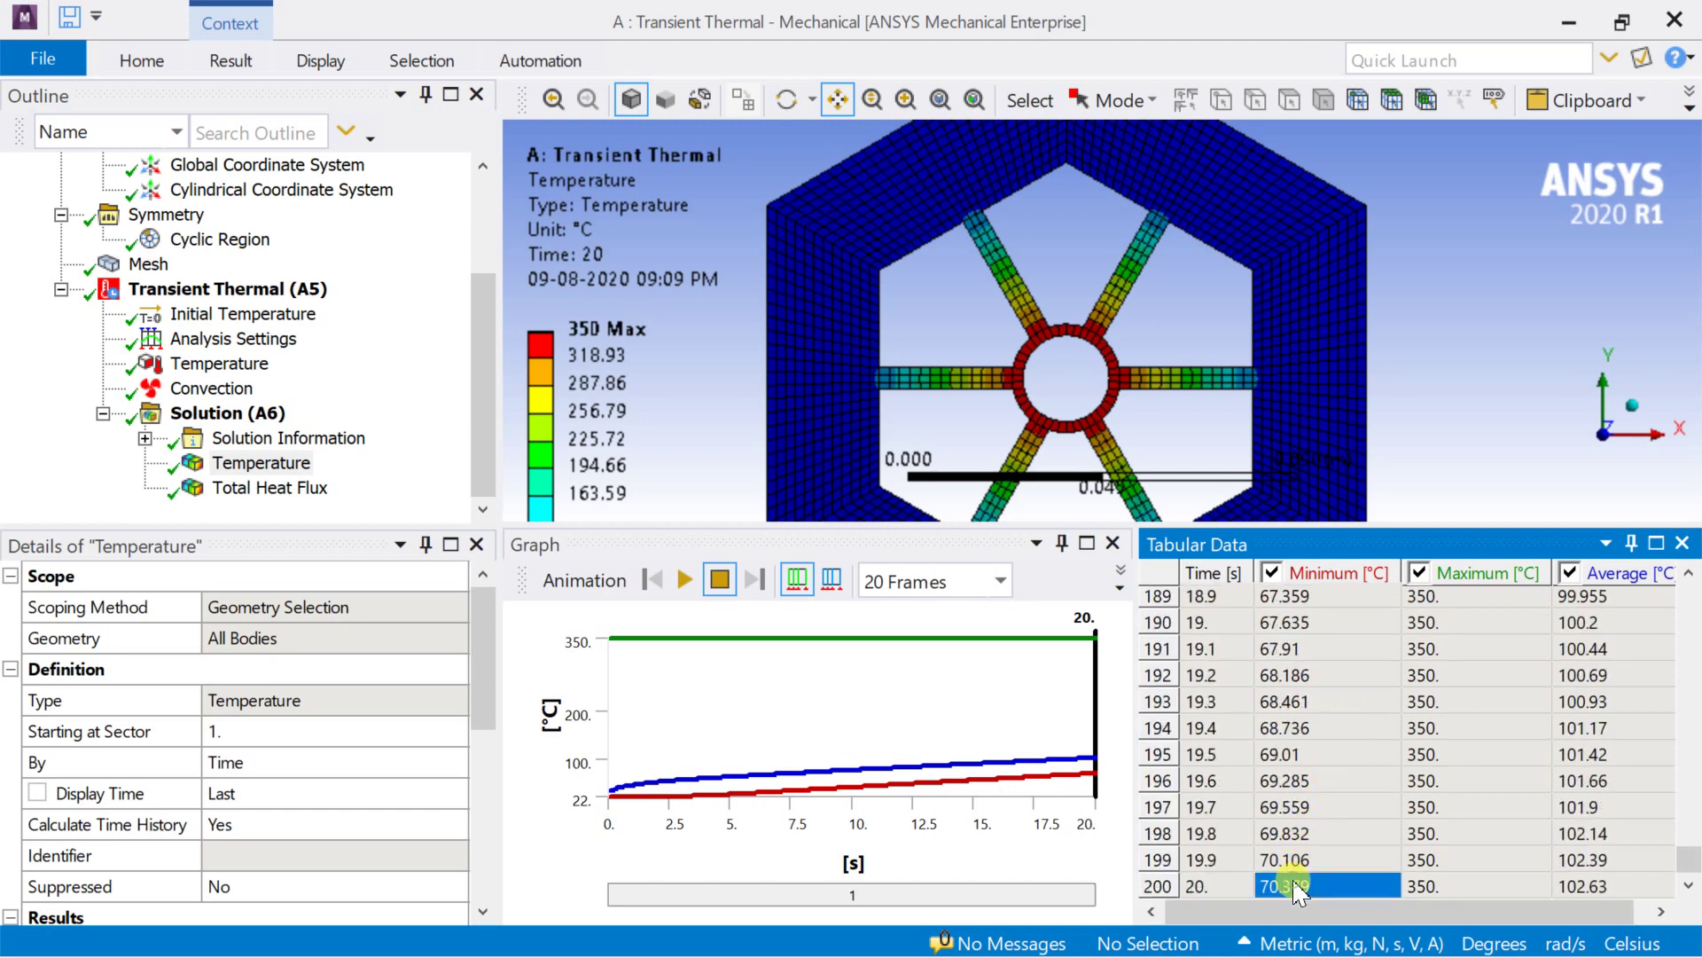
pyautogui.click(1421, 887)
pyautogui.click(1582, 886)
pyautogui.scroll(9, 1572, 884)
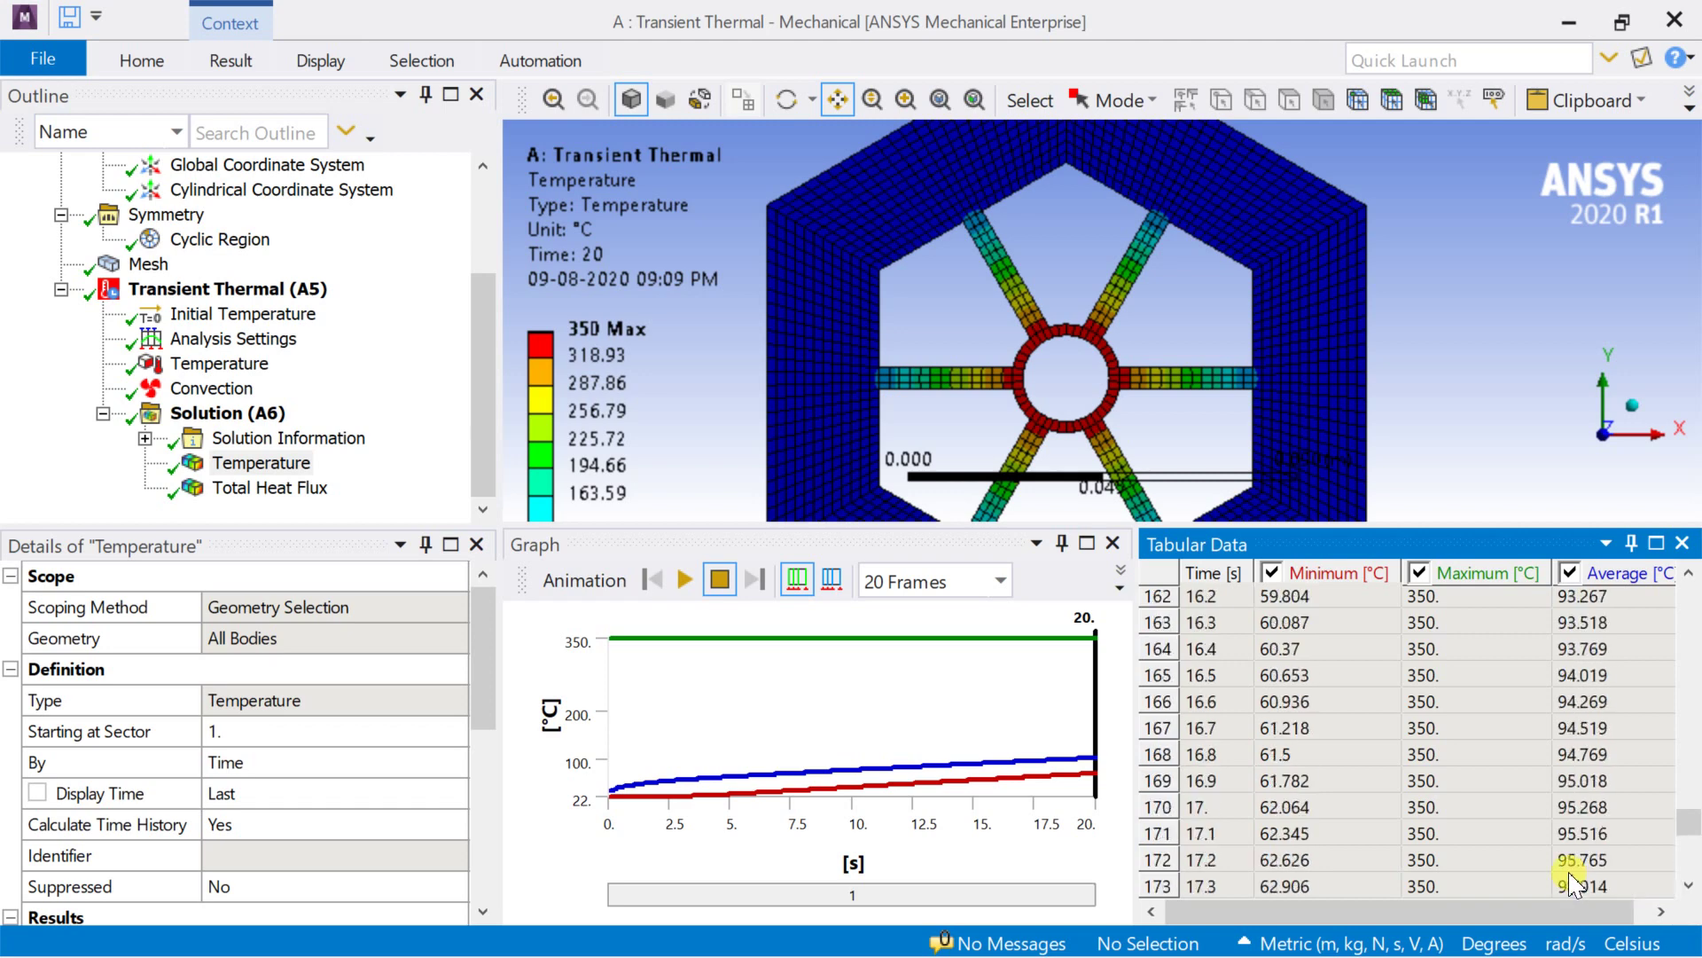
pyautogui.scroll(20, 1572, 884)
pyautogui.scroll(20, 1565, 873)
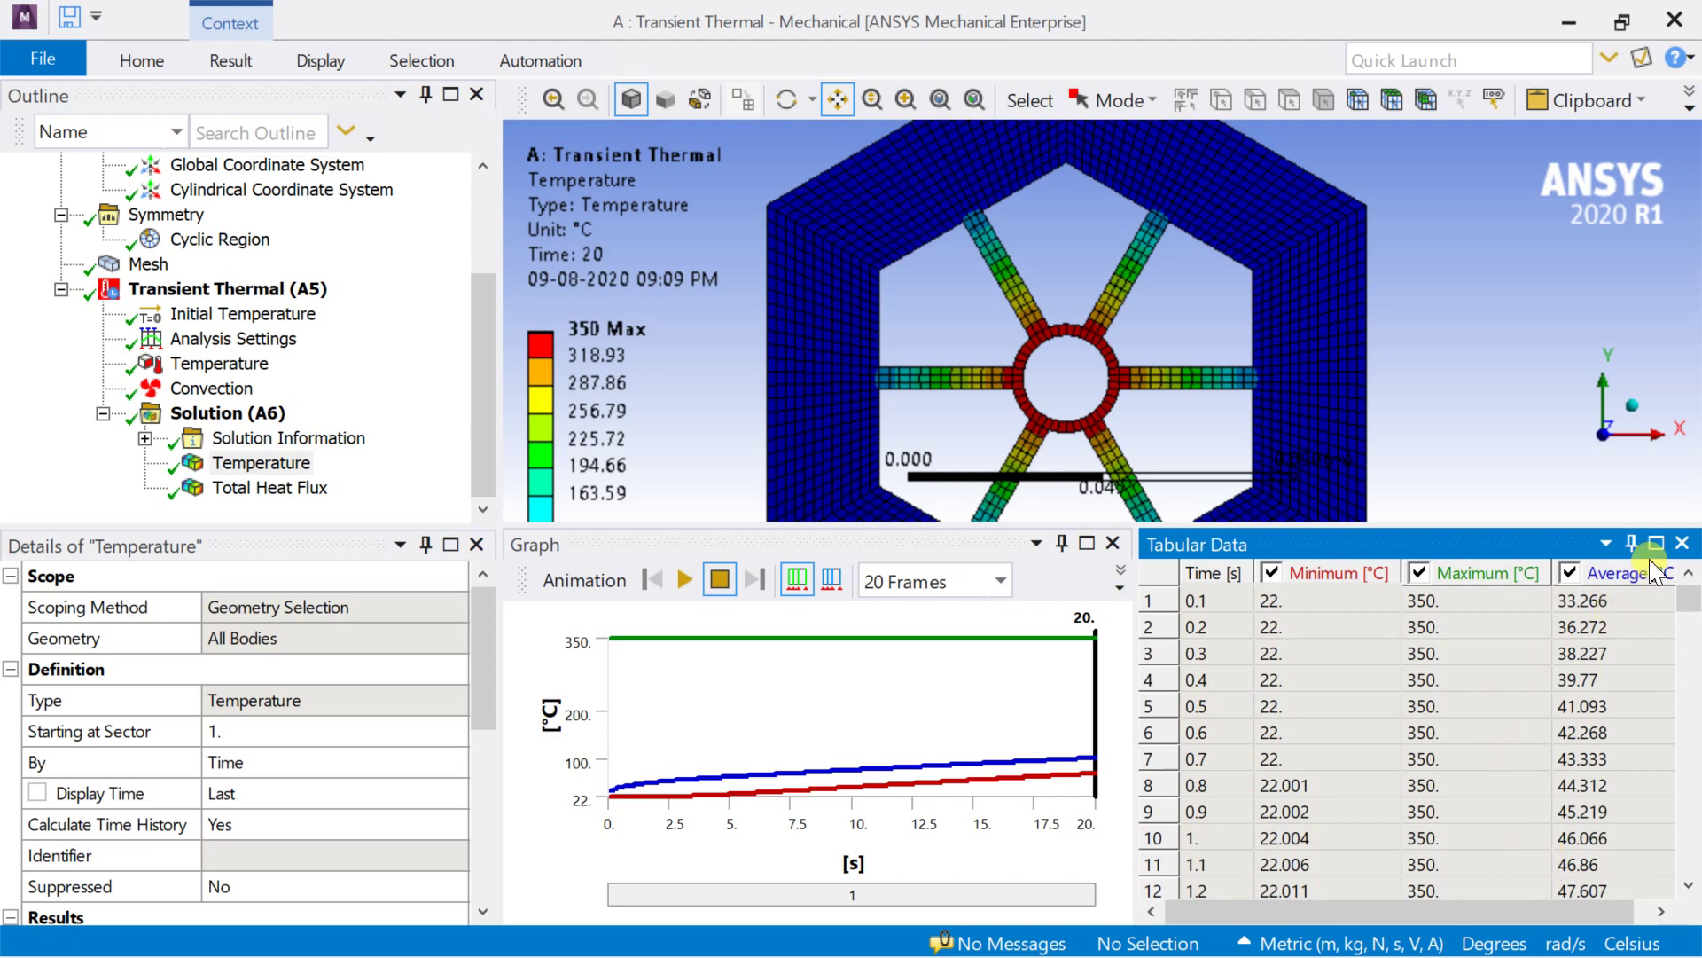
# Select the whole temperature table to check its export option, and look at the commands available for the graph
pyautogui.click(1608, 544)
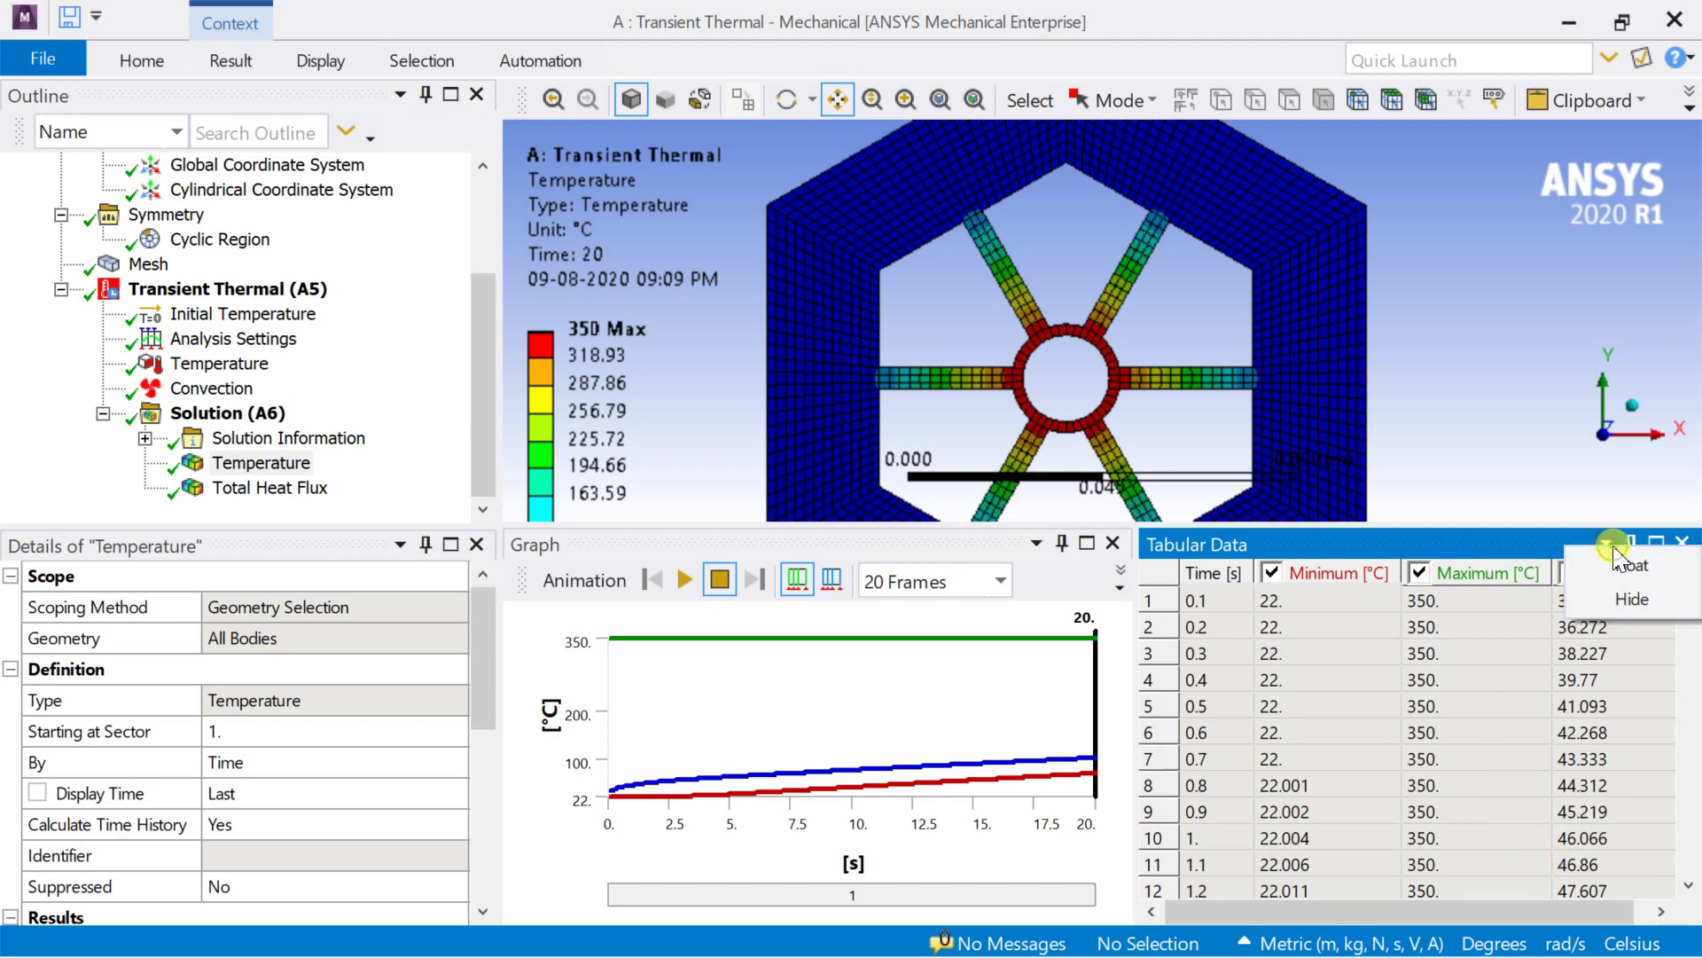
pyautogui.click(1513, 548)
pyautogui.click(1152, 574)
pyautogui.rightClick(1154, 576)
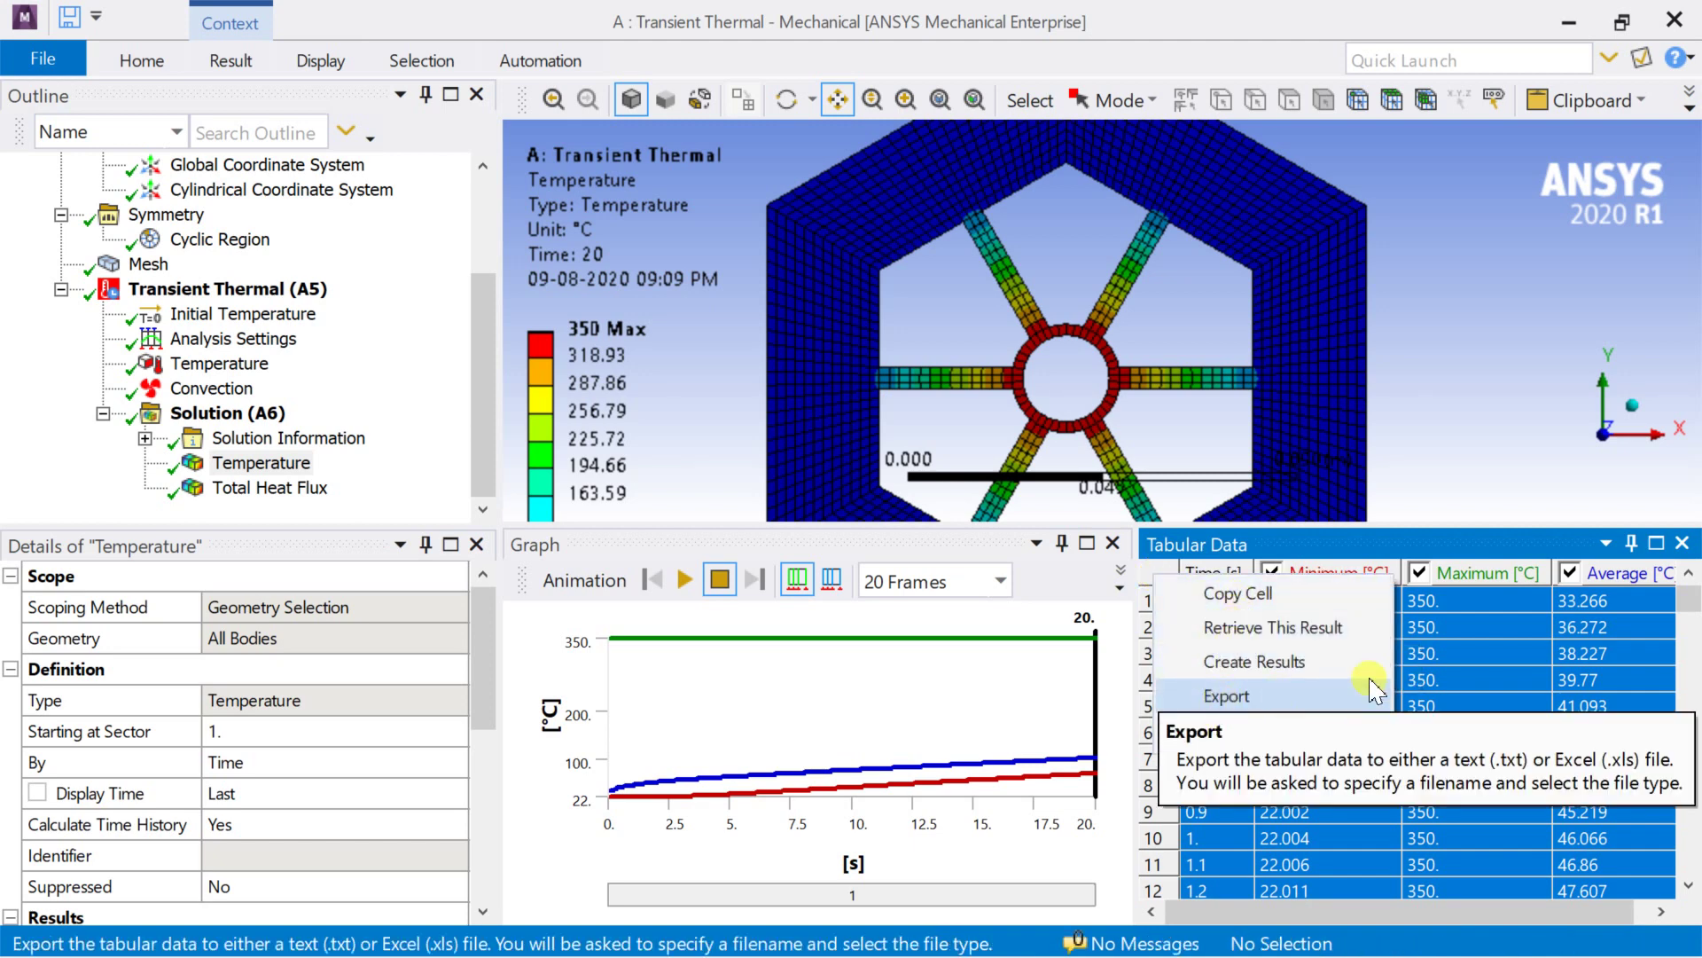
pyautogui.click(1450, 657)
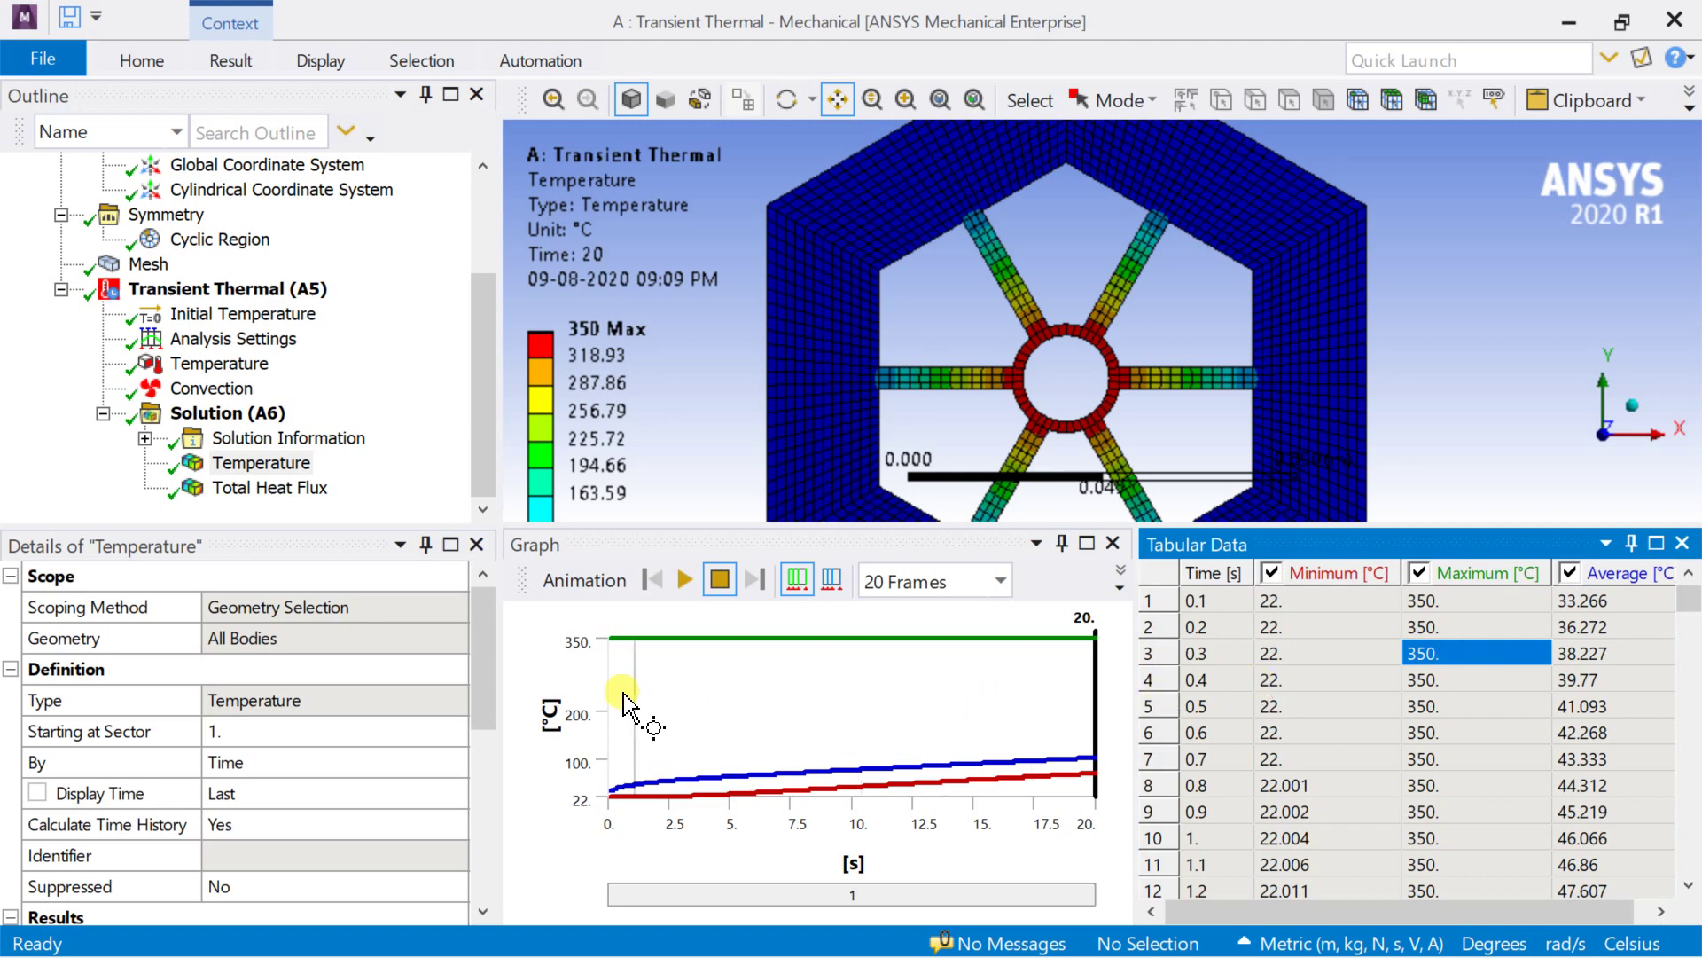
pyautogui.rightClick(572, 629)
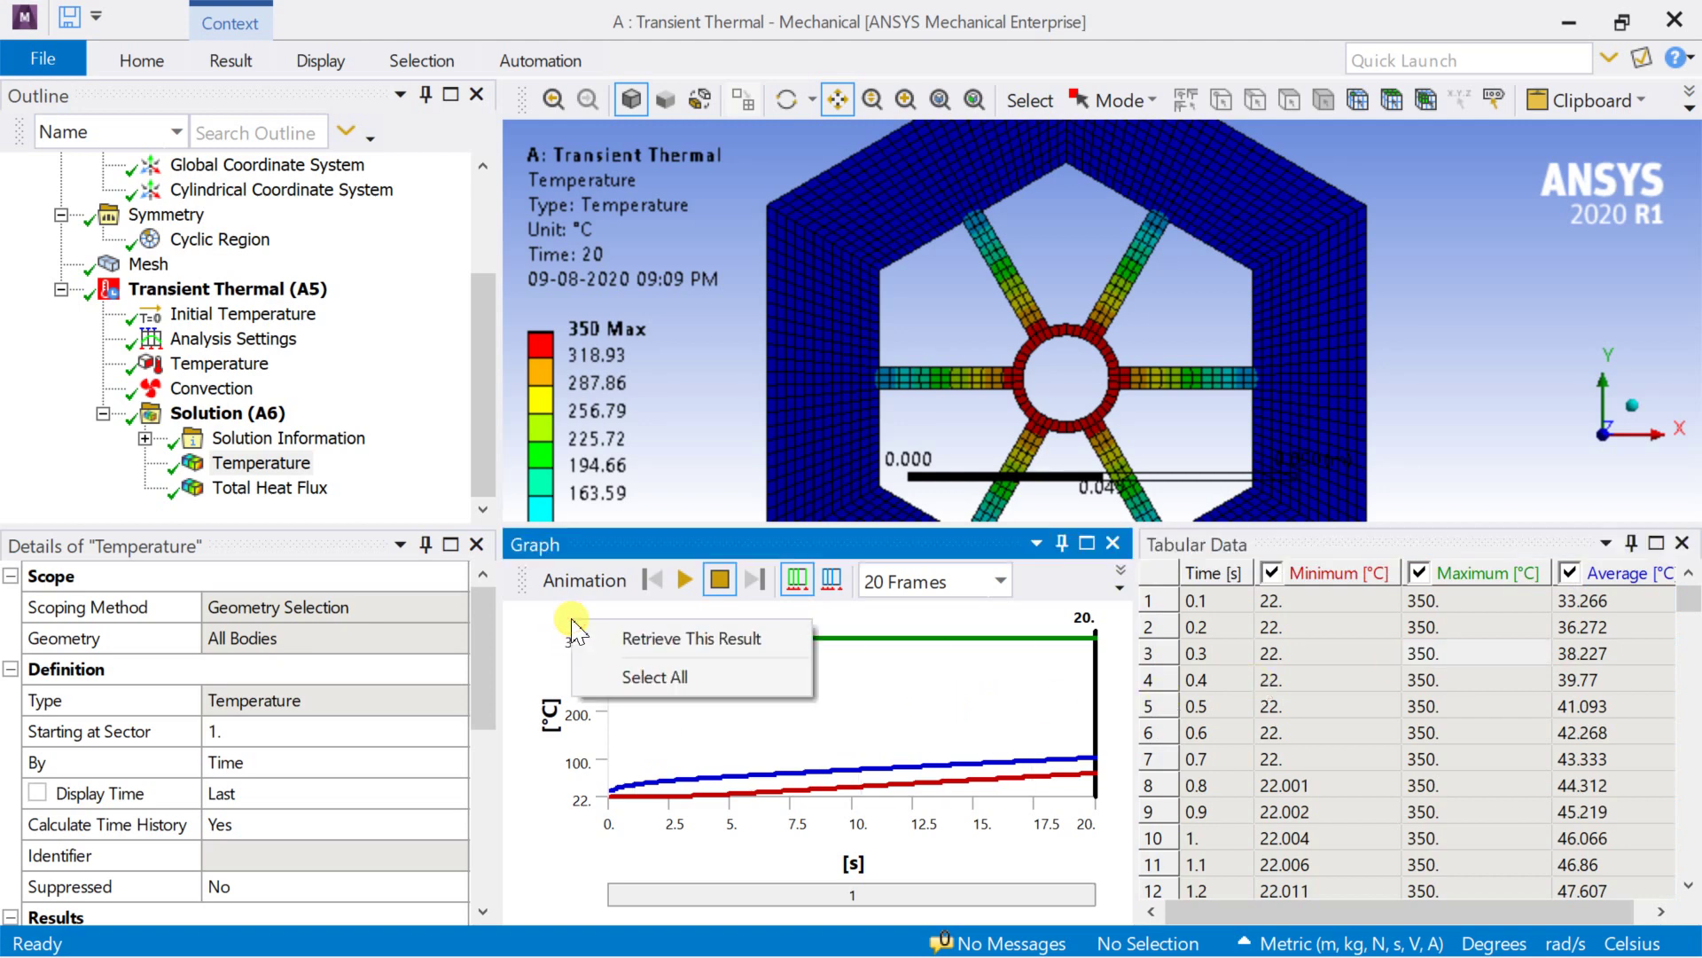
pyautogui.click(542, 626)
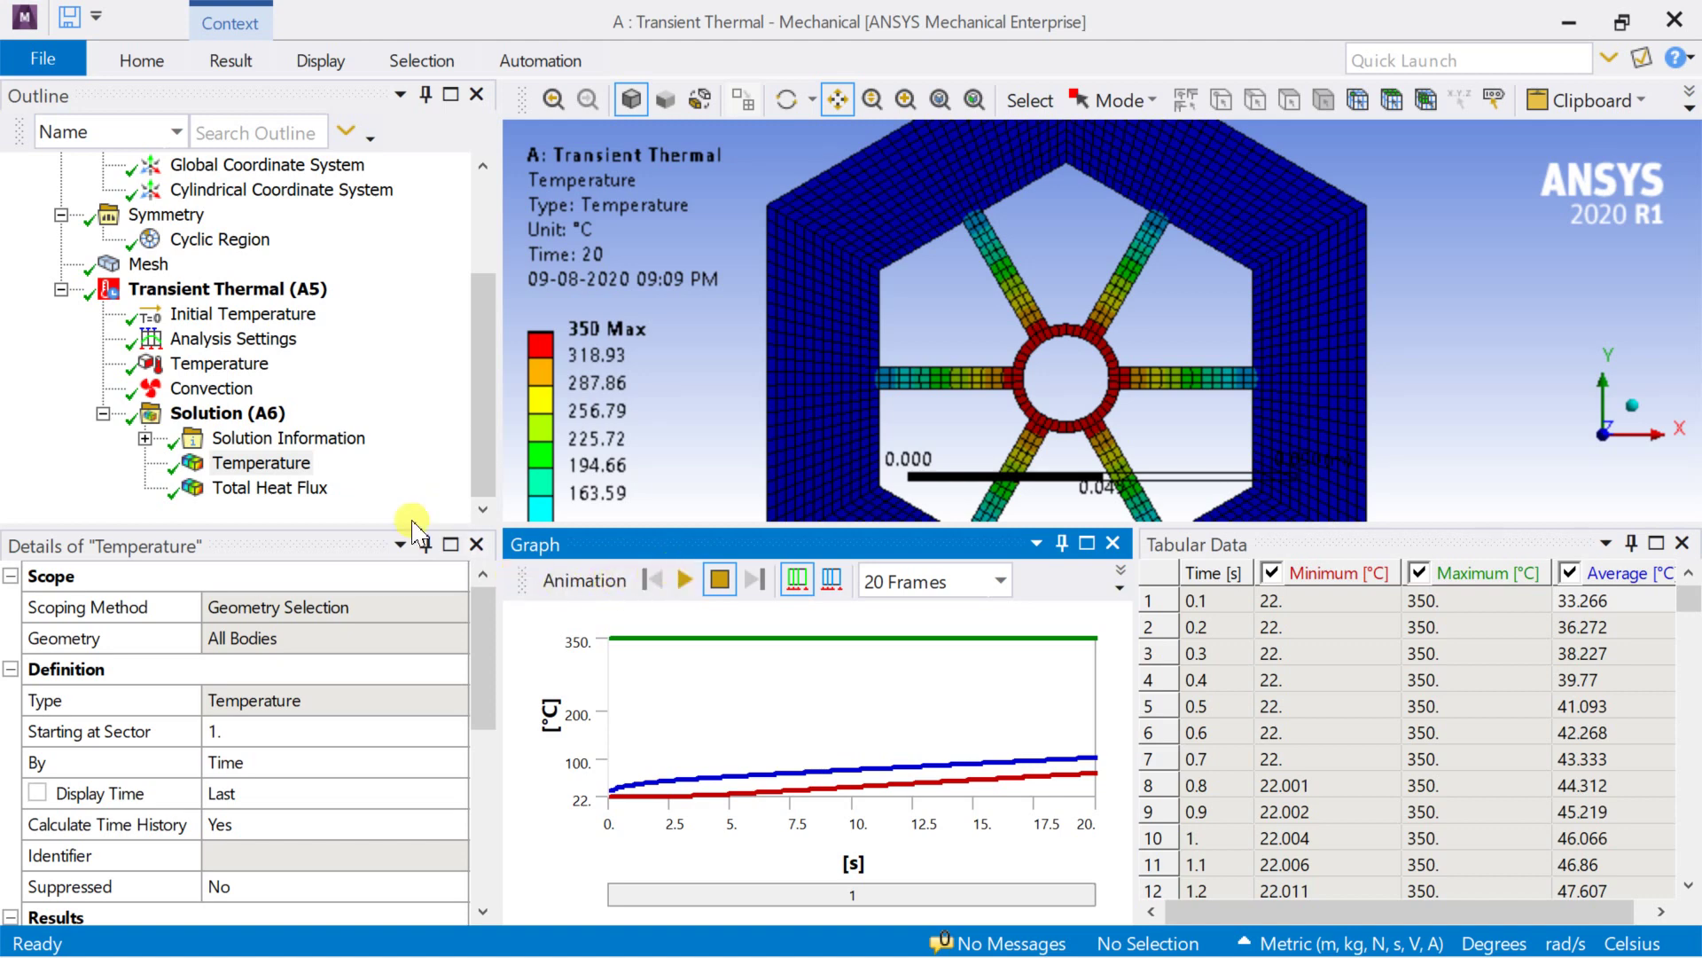
# Display the Total Heat Flux result and animate it over time
pyautogui.click(310, 489)
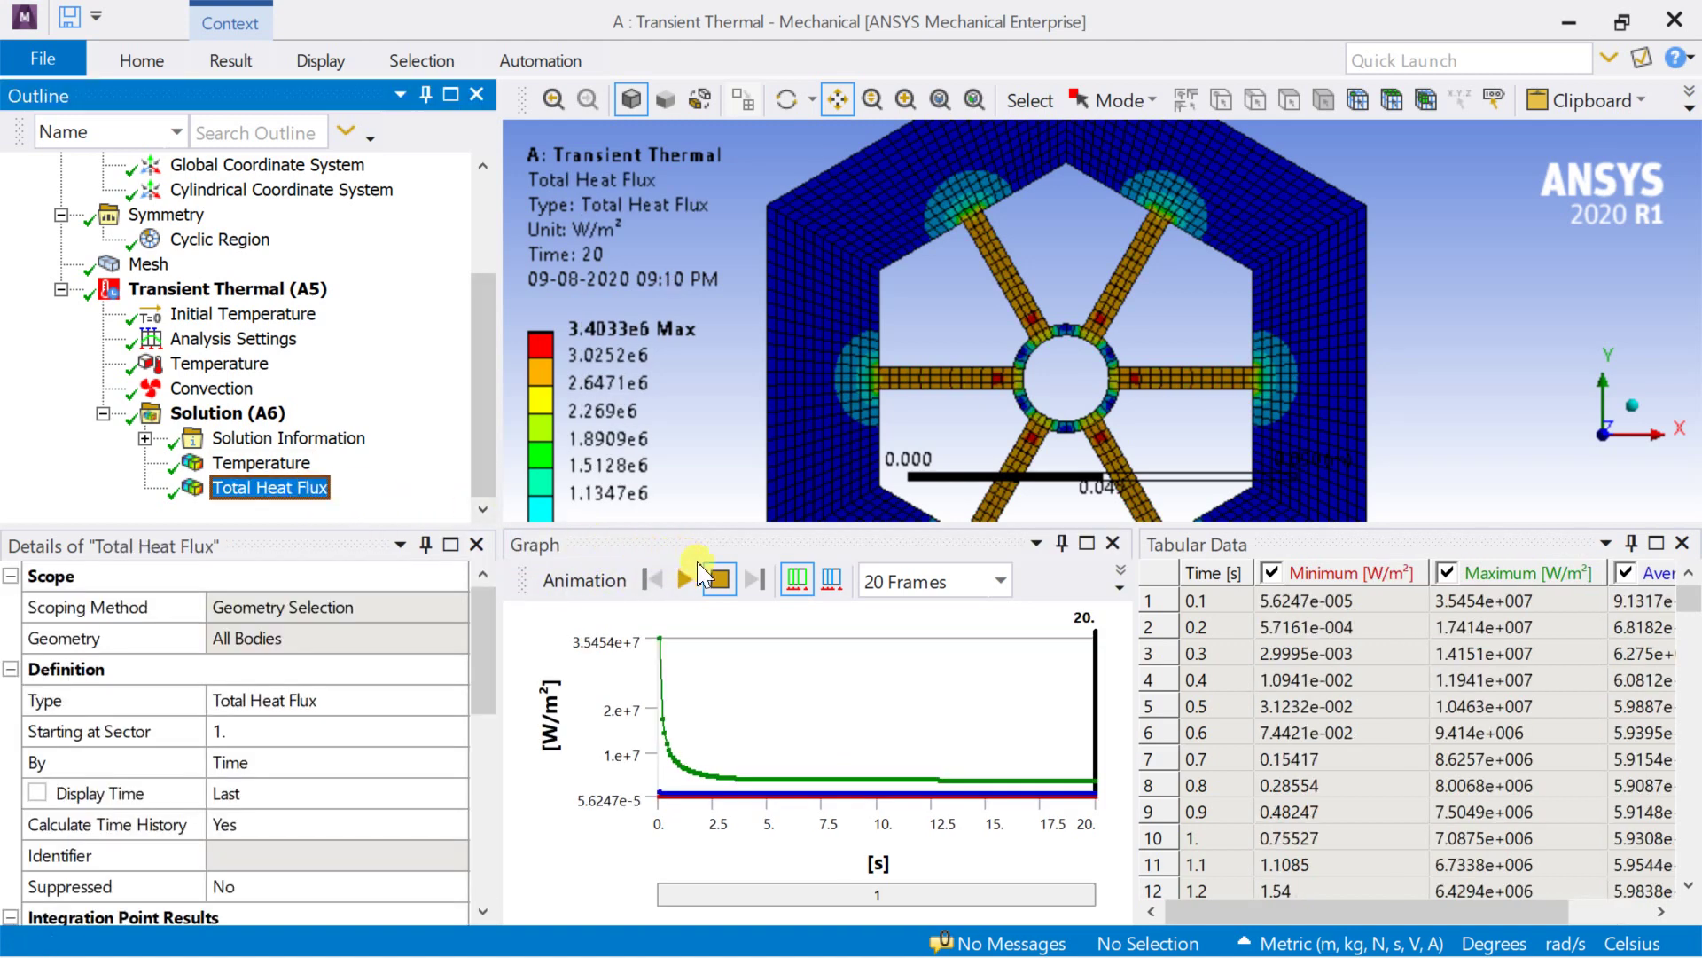
pyautogui.click(686, 581)
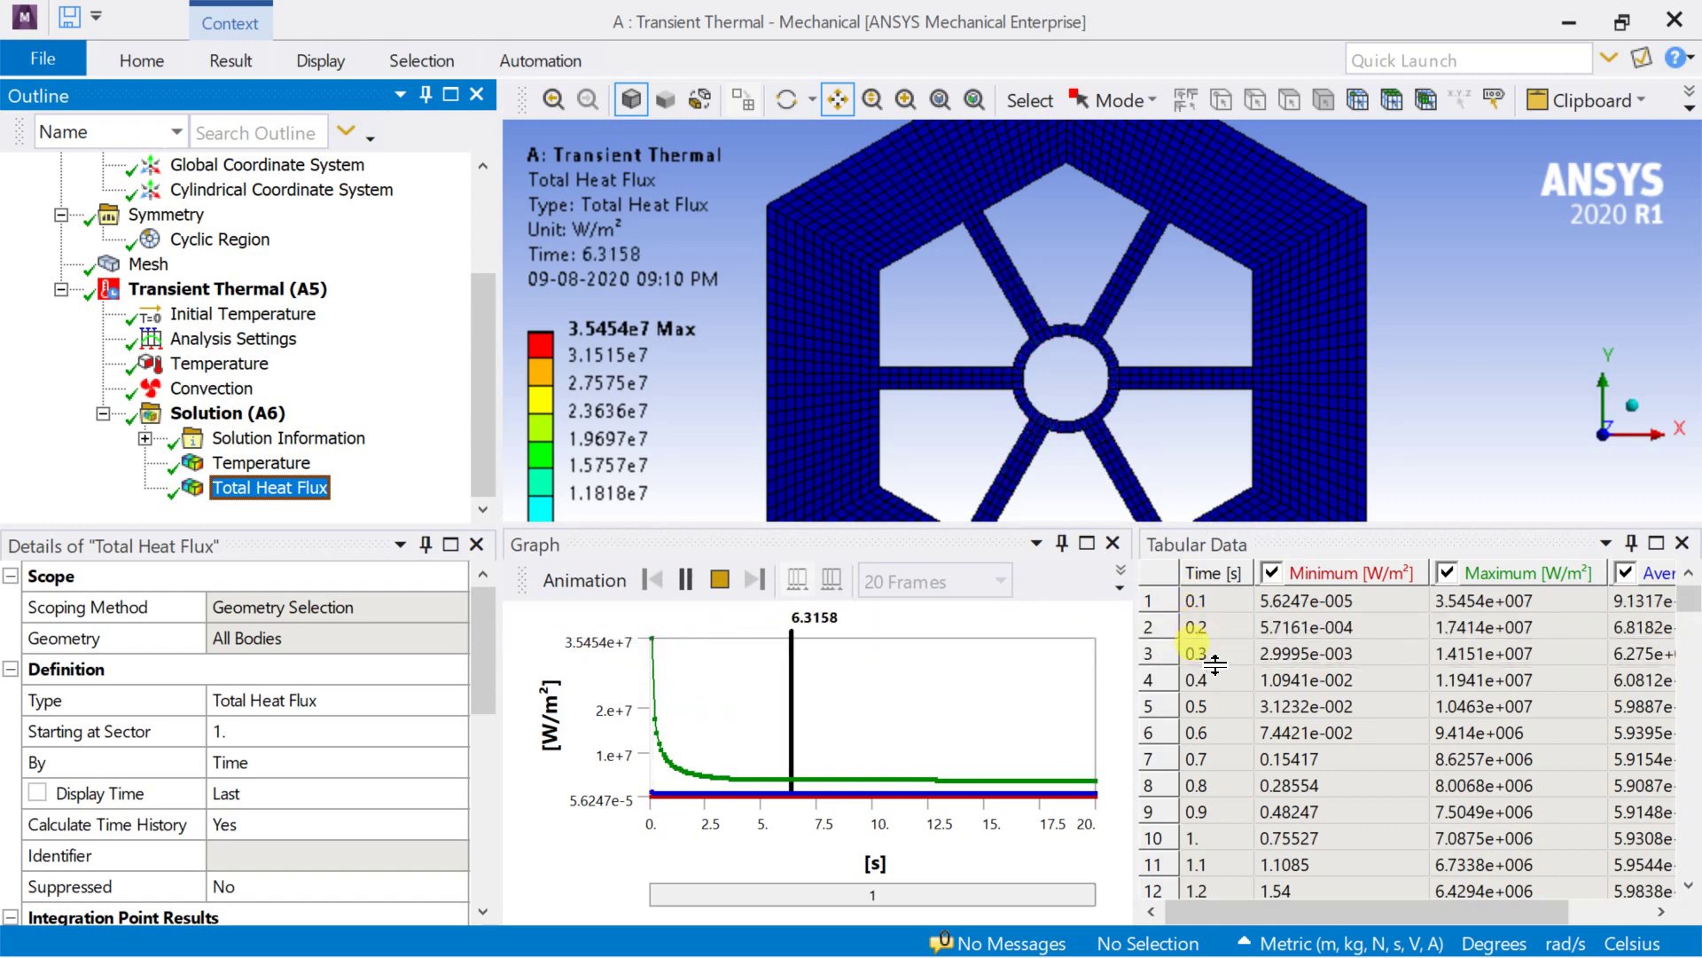
# Enlarge the graphics area, watch the animated heat flux around the central ring and spokes up close, and stop the animation
pyautogui.moveTo(1215, 663); pyautogui.dragTo(1197, 665)
pyautogui.moveTo(1060, 499); pyautogui.dragTo(1056, 456)
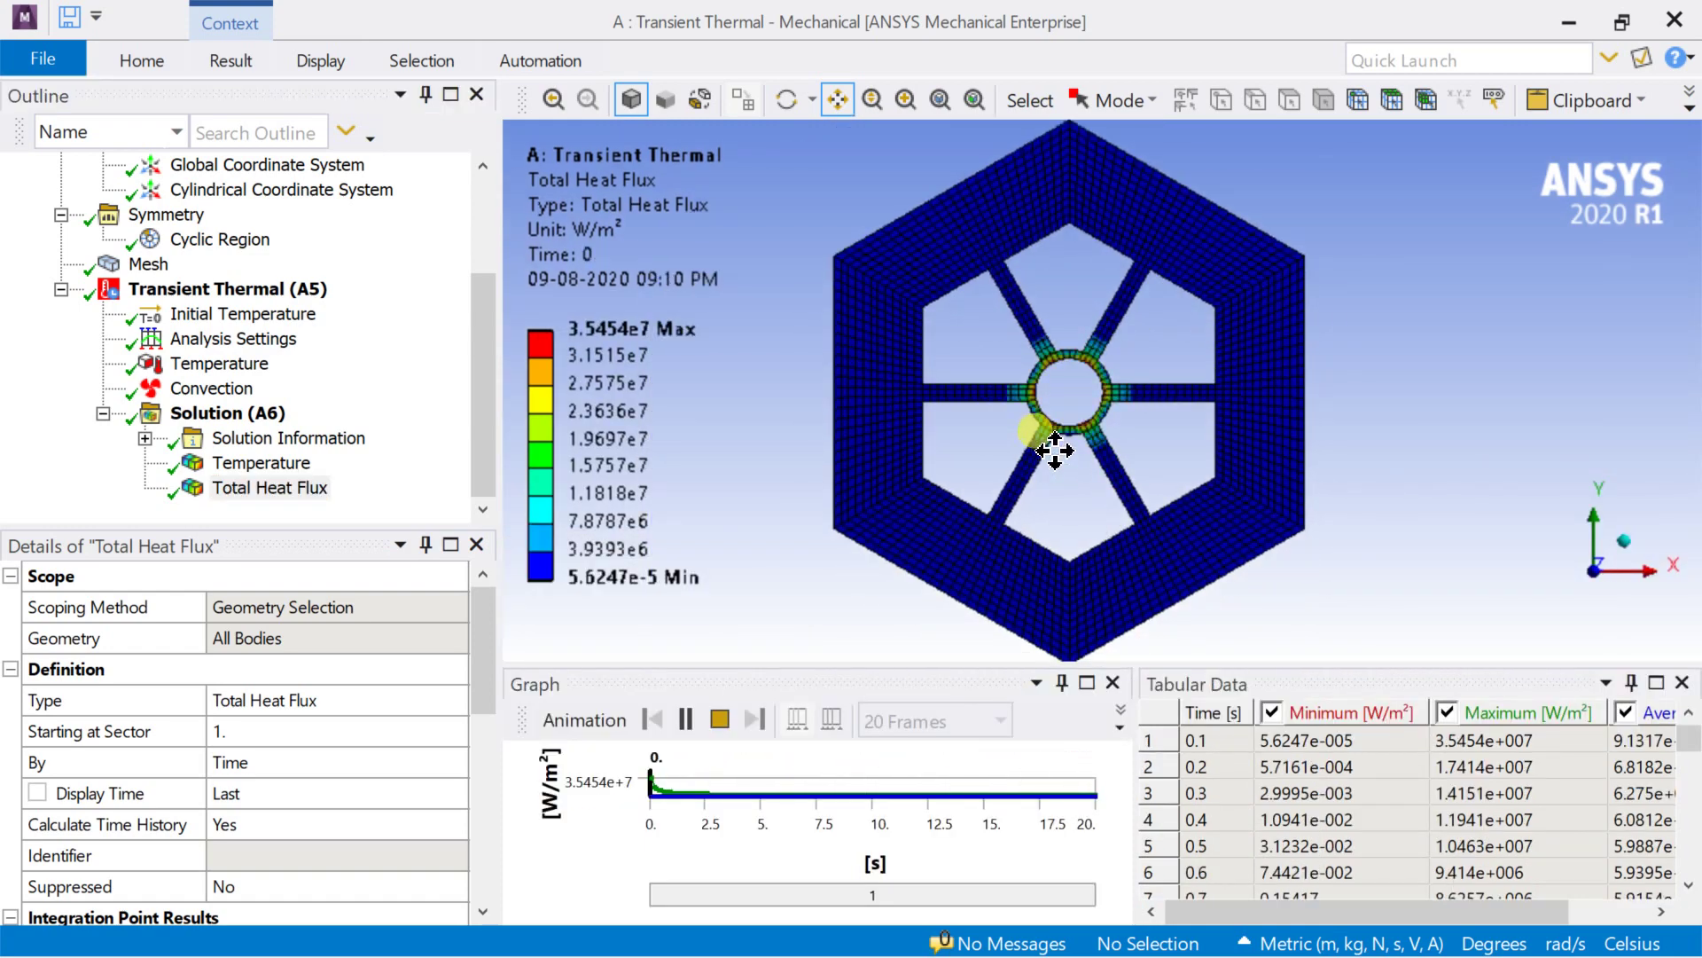
pyautogui.scroll(3, 1054, 451)
pyautogui.moveTo(1055, 450); pyautogui.dragTo(1122, 532)
pyautogui.scroll(2, 1115, 536)
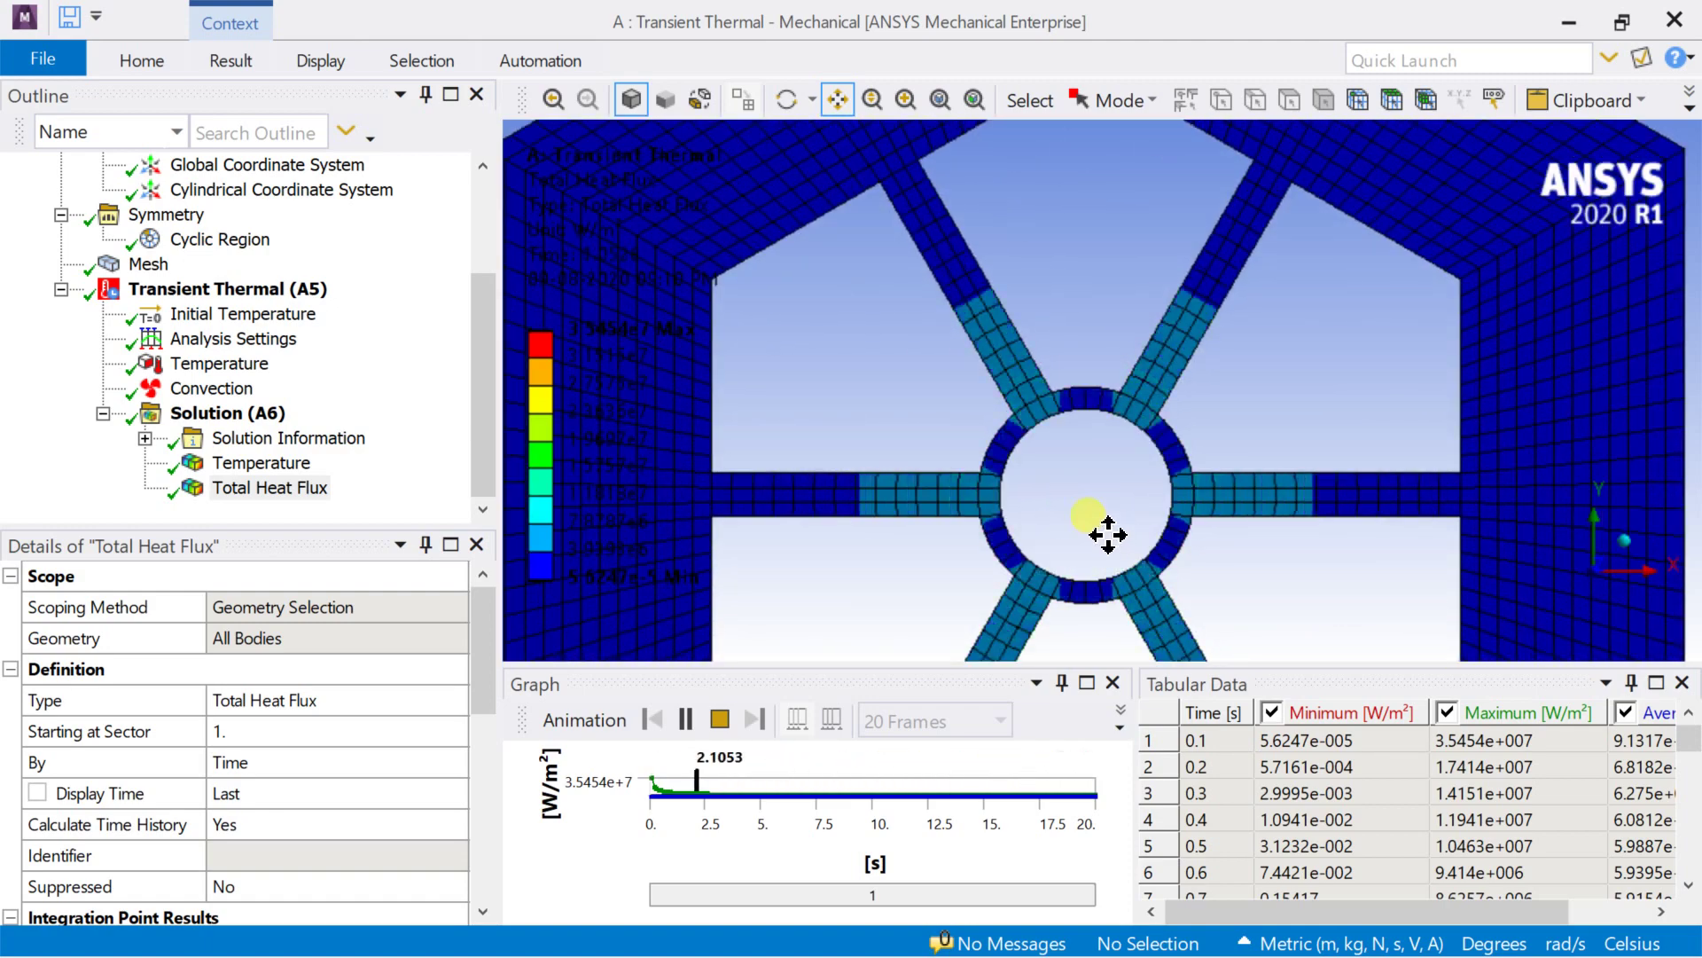
pyautogui.click(720, 719)
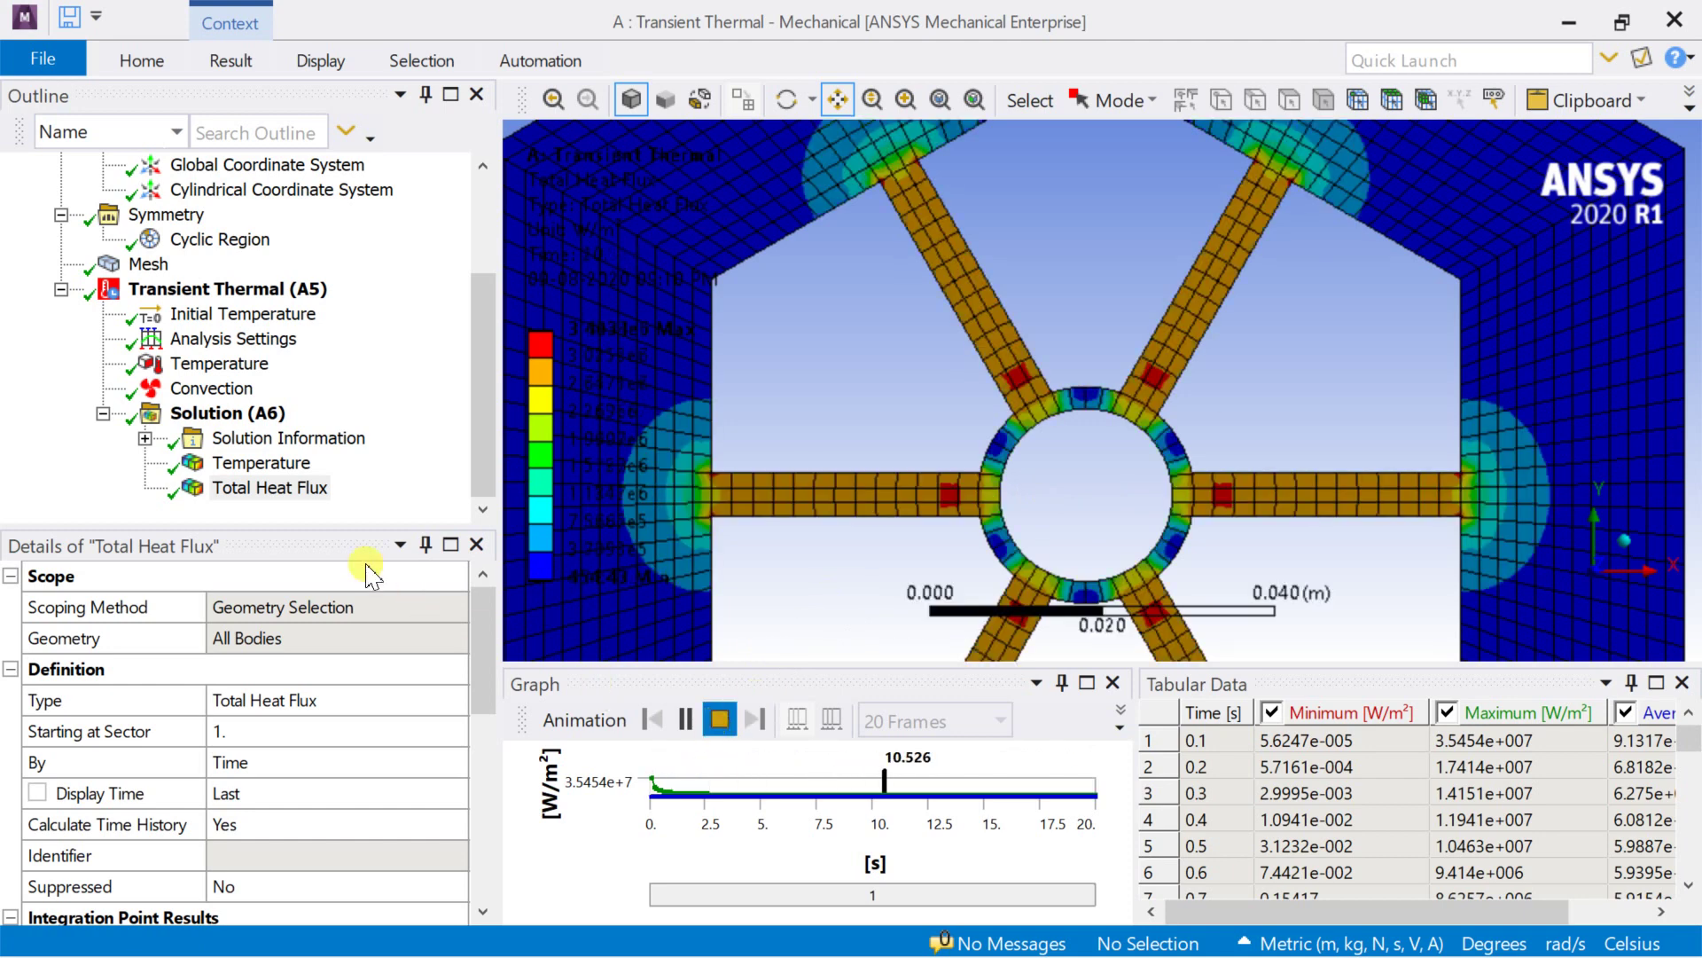
# Display the Temperature result, animate it over time on the full hexagon, and close the Mechanical window after stopping playback
pyautogui.click(257, 465)
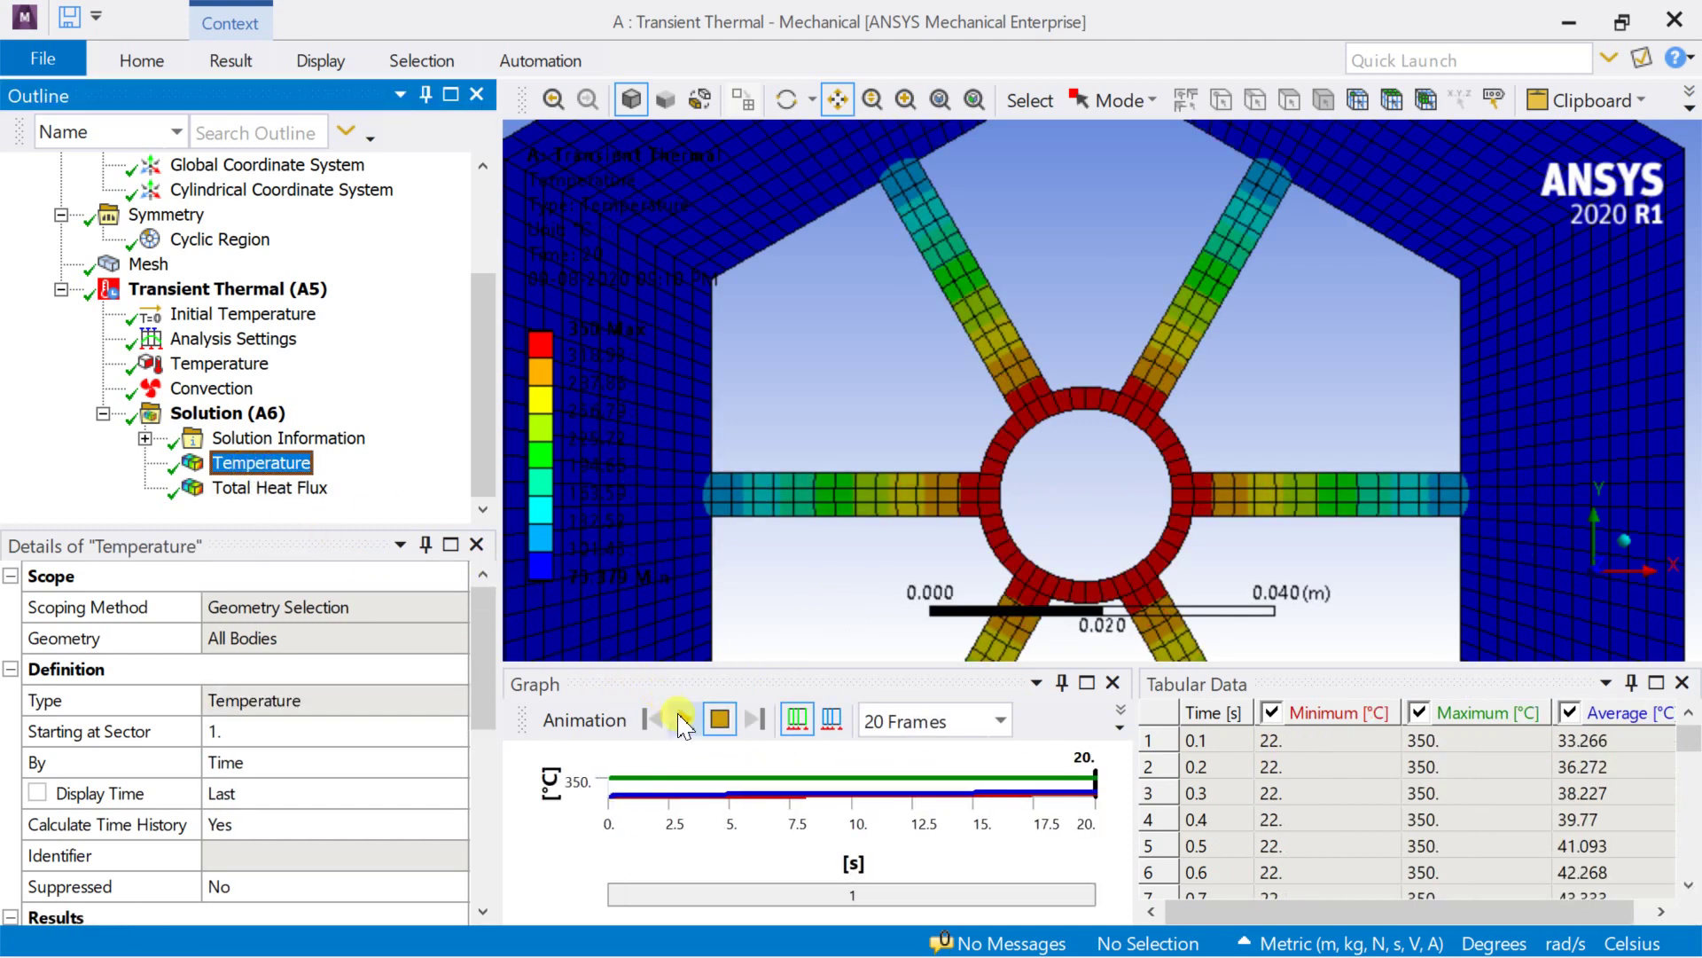
pyautogui.click(685, 720)
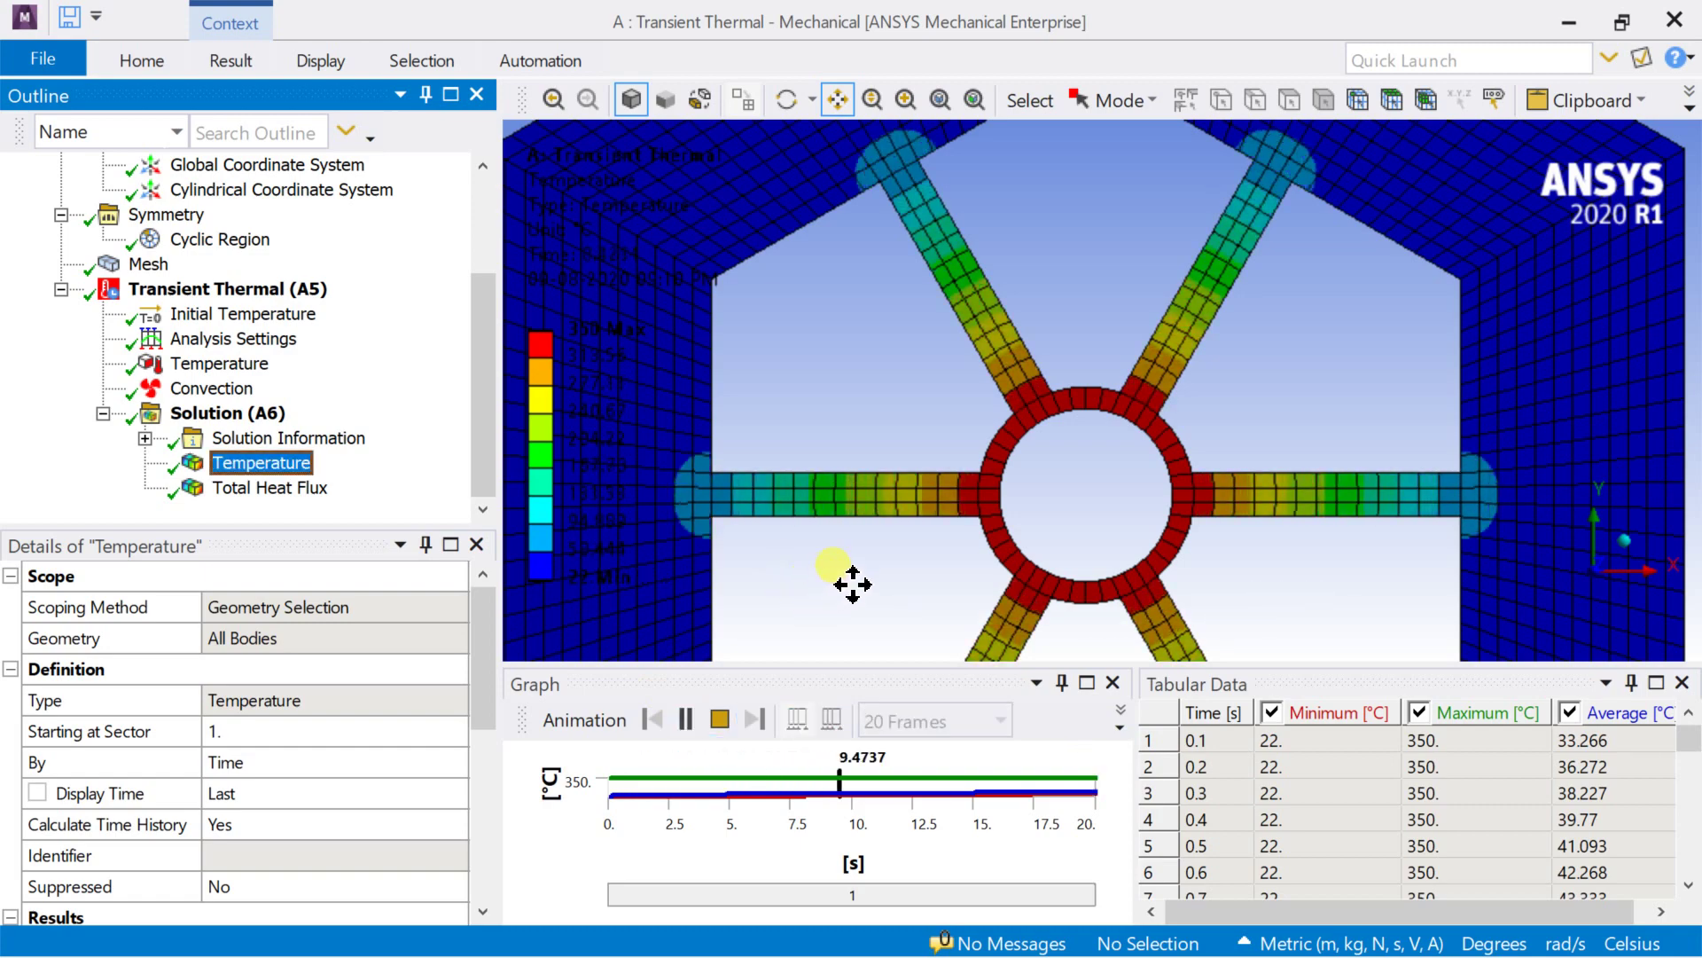
pyautogui.scroll(-3, 860, 581)
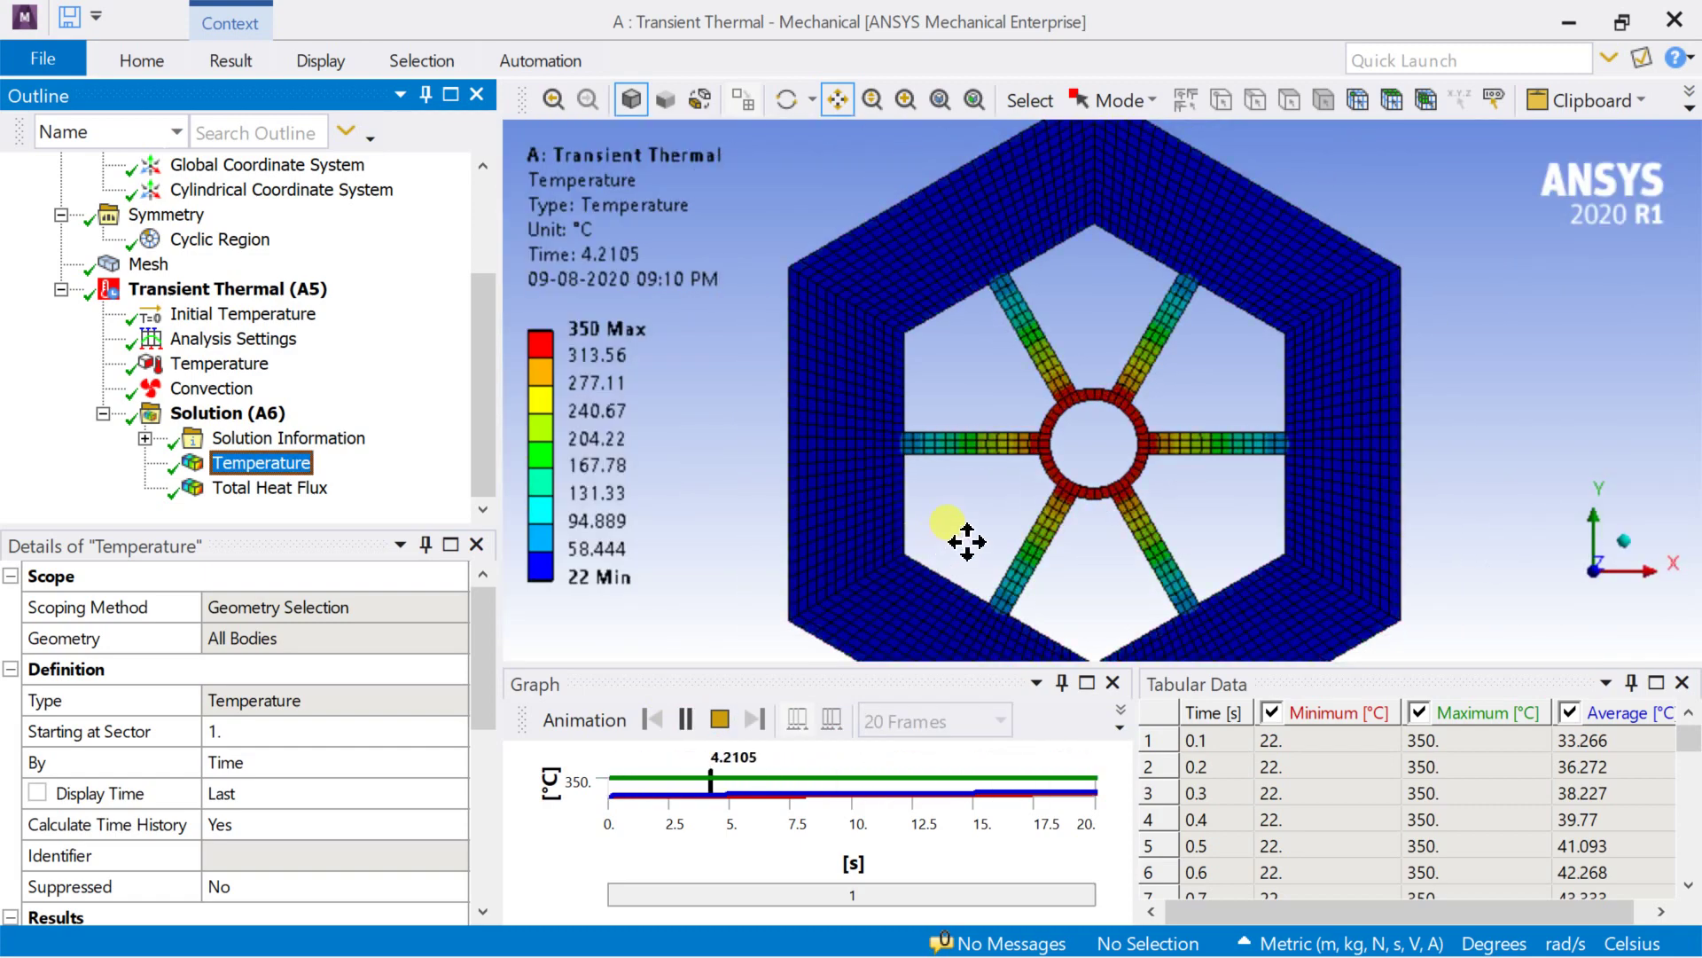
pyautogui.click(720, 719)
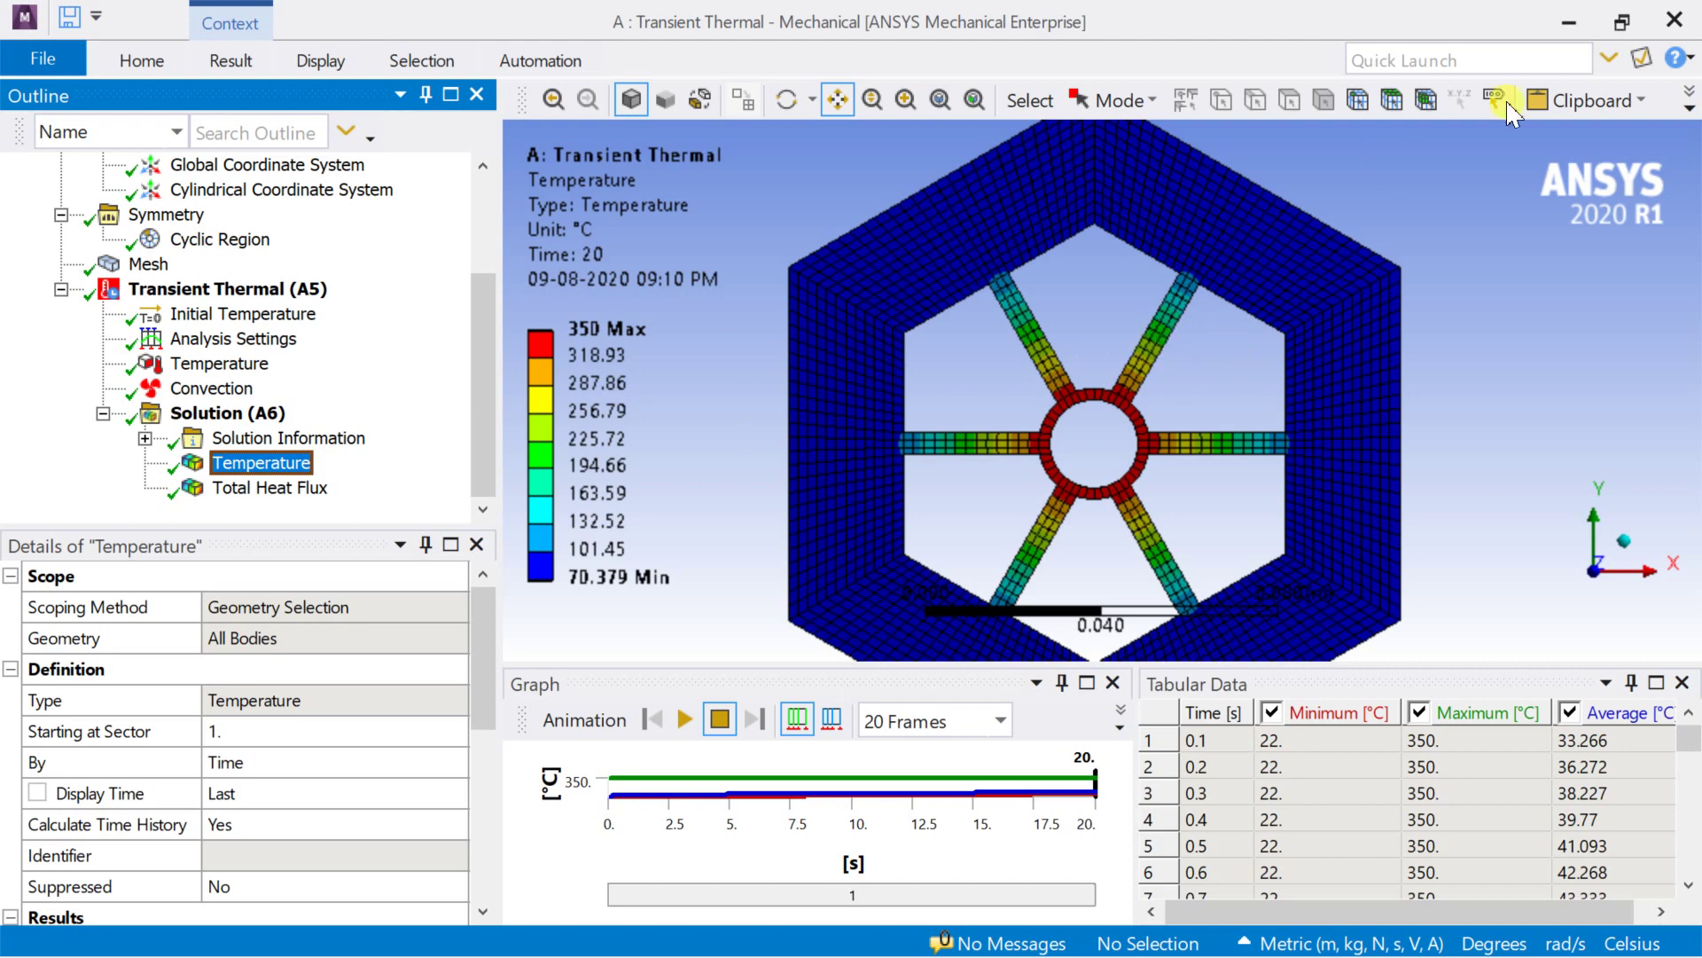
pyautogui.click(1670, 34)
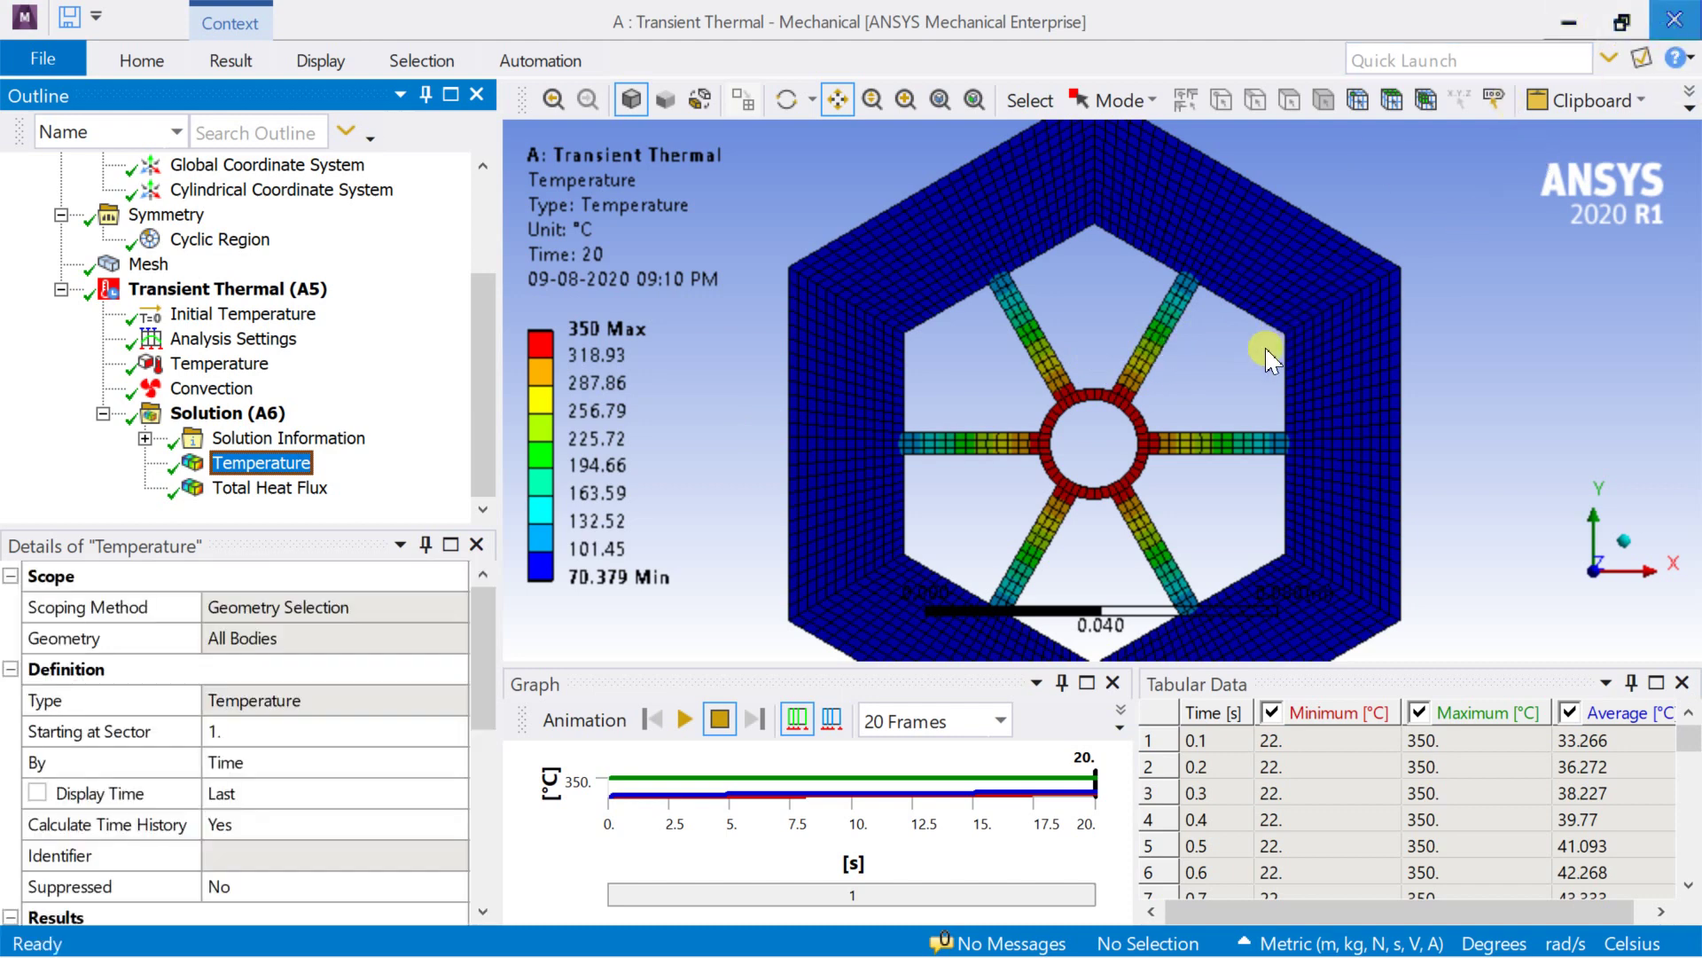